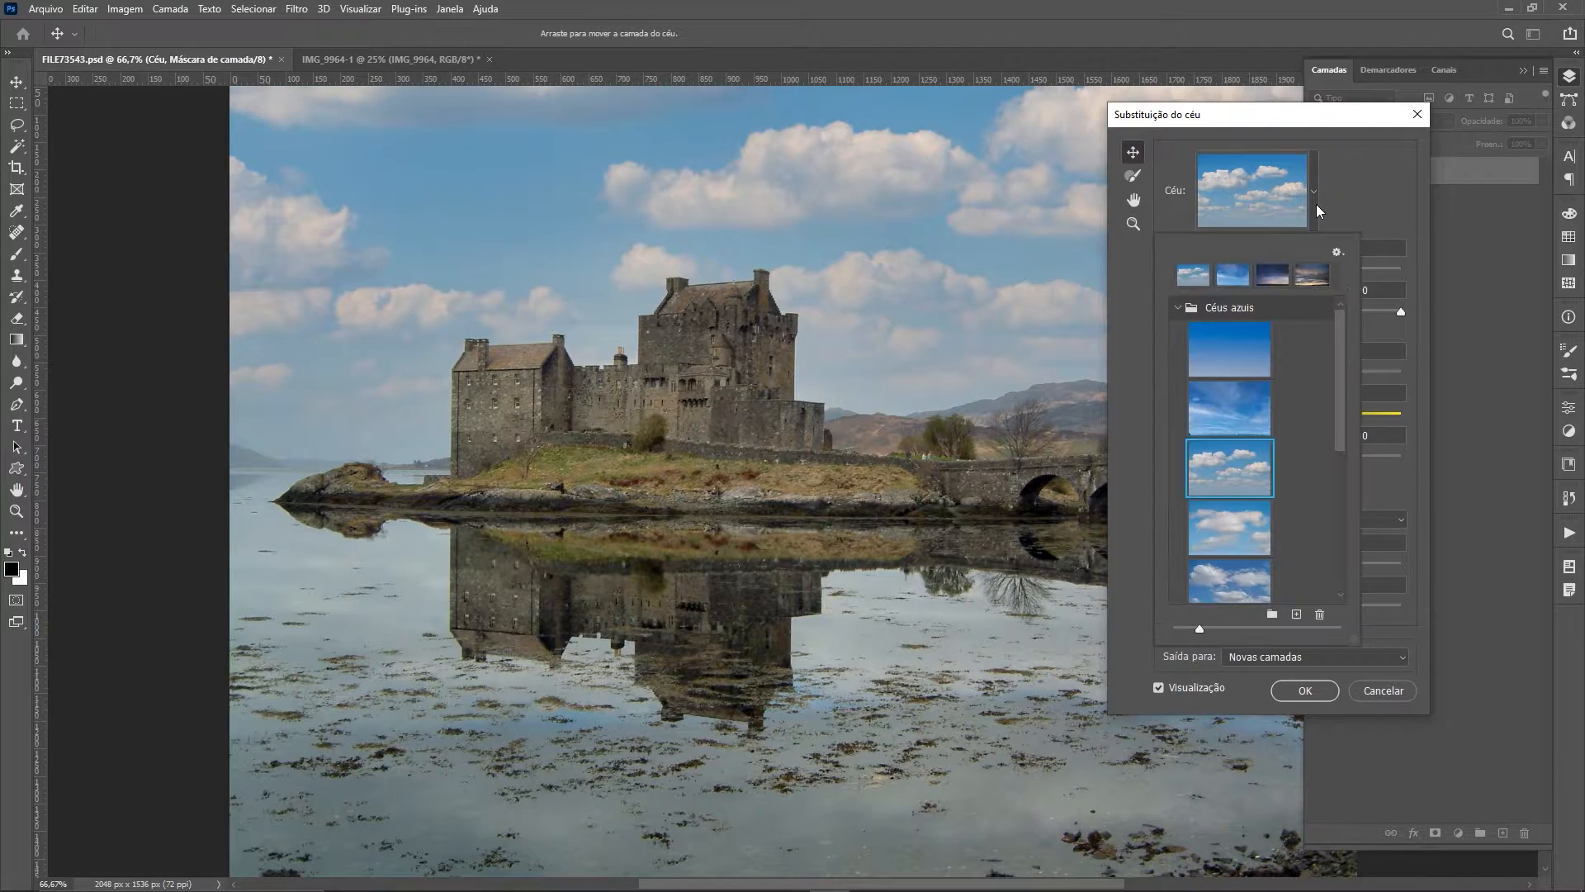
# Step: Replace the castle photo's sky with the dark cloudy sunset preset and set the sky temperature to 36
pyautogui.click(1176, 308)
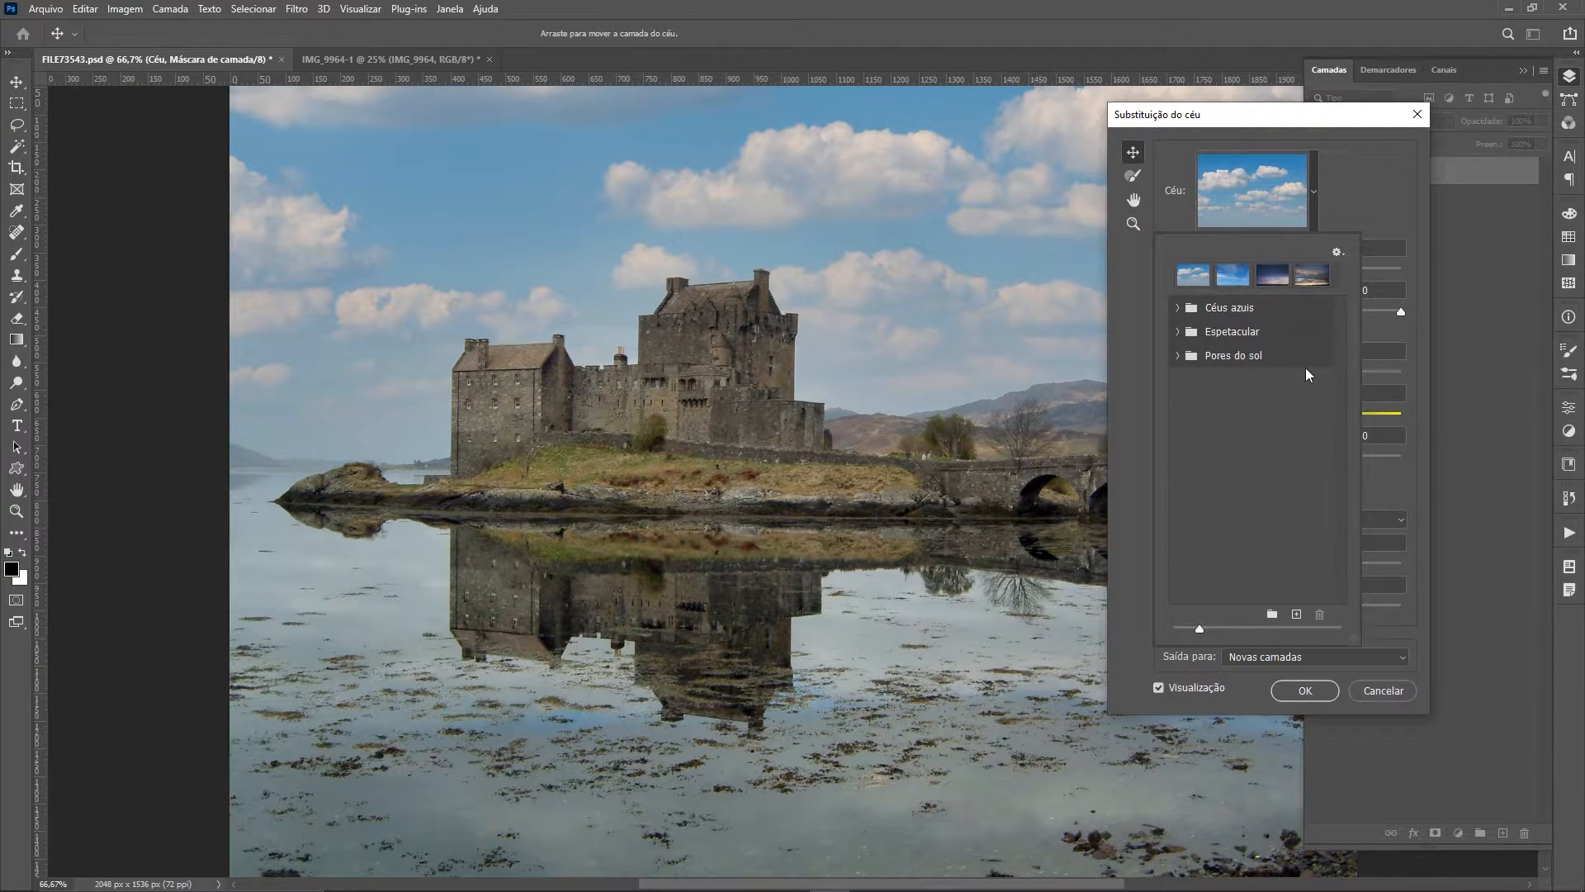
pyautogui.click(1348, 203)
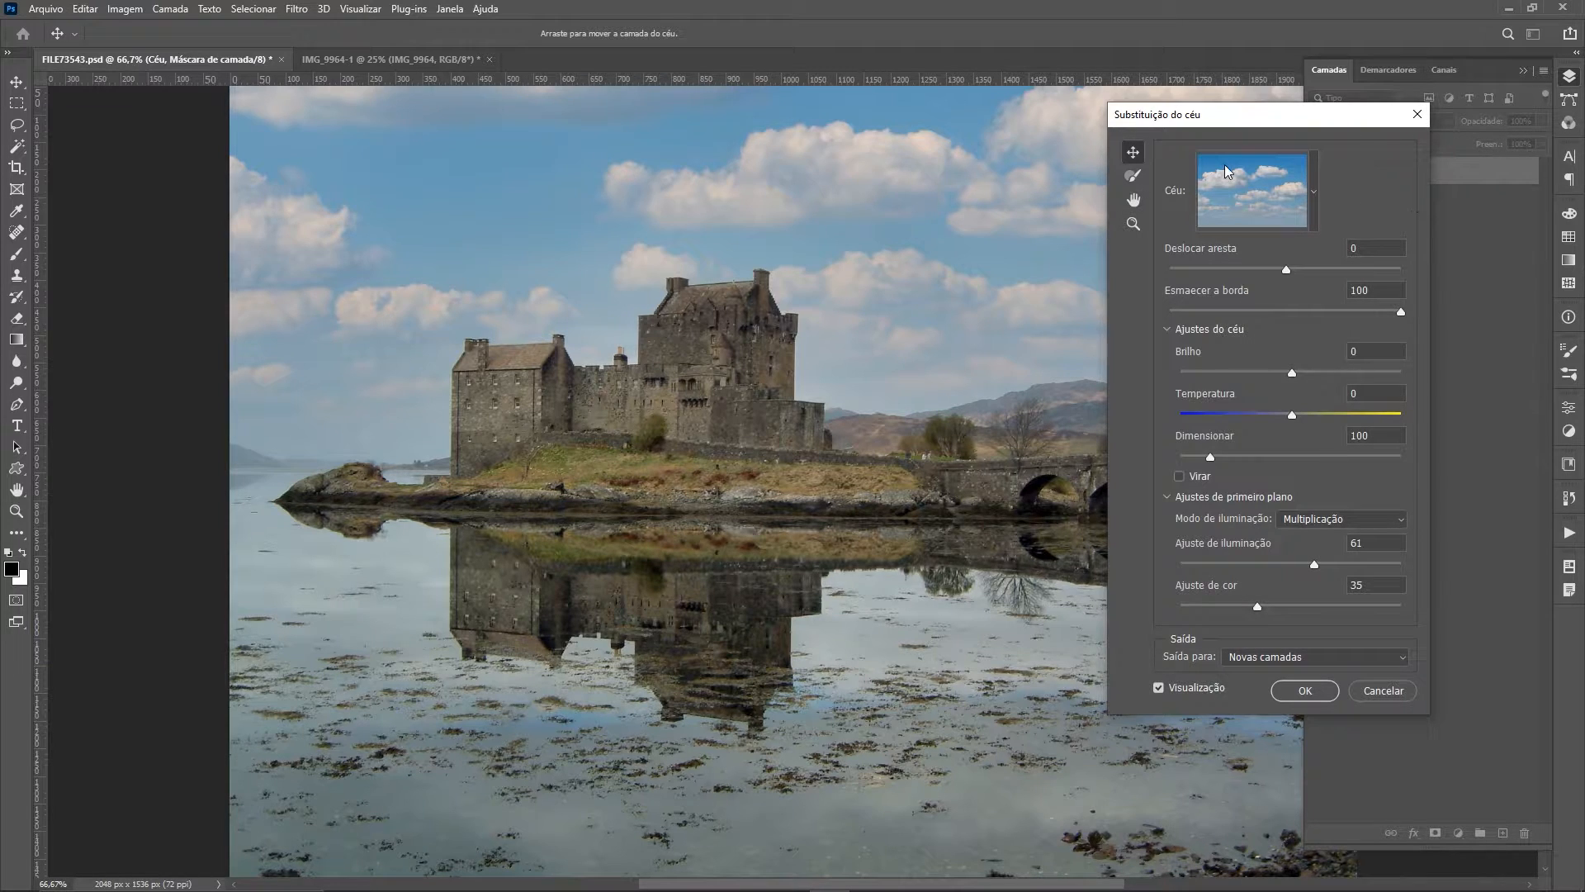
pyautogui.click(1314, 196)
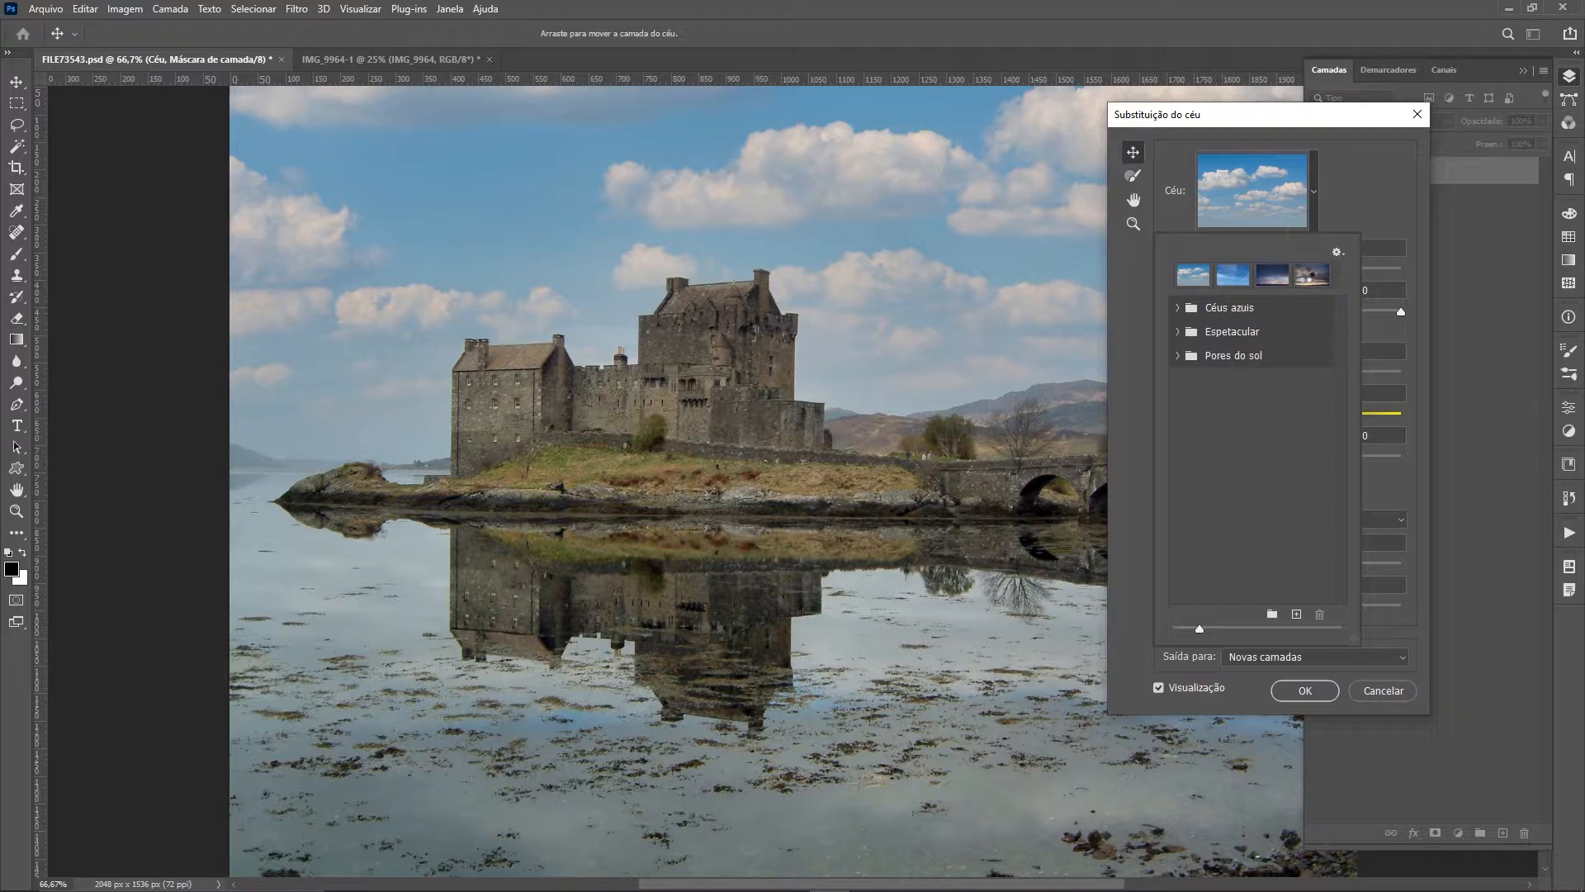
pyautogui.click(1309, 277)
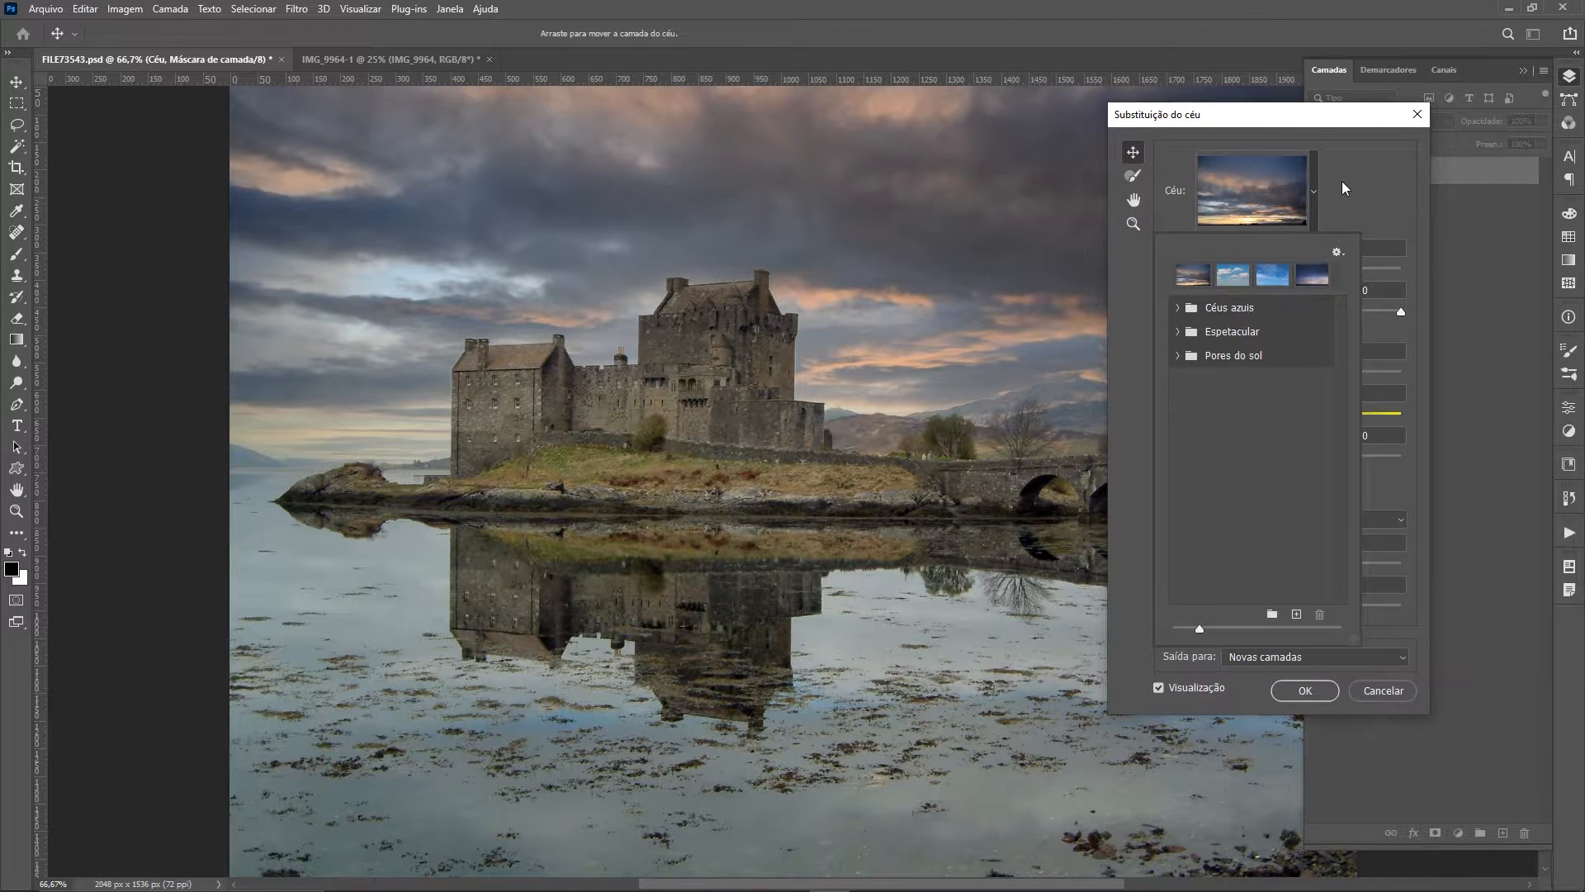
pyautogui.click(1345, 186)
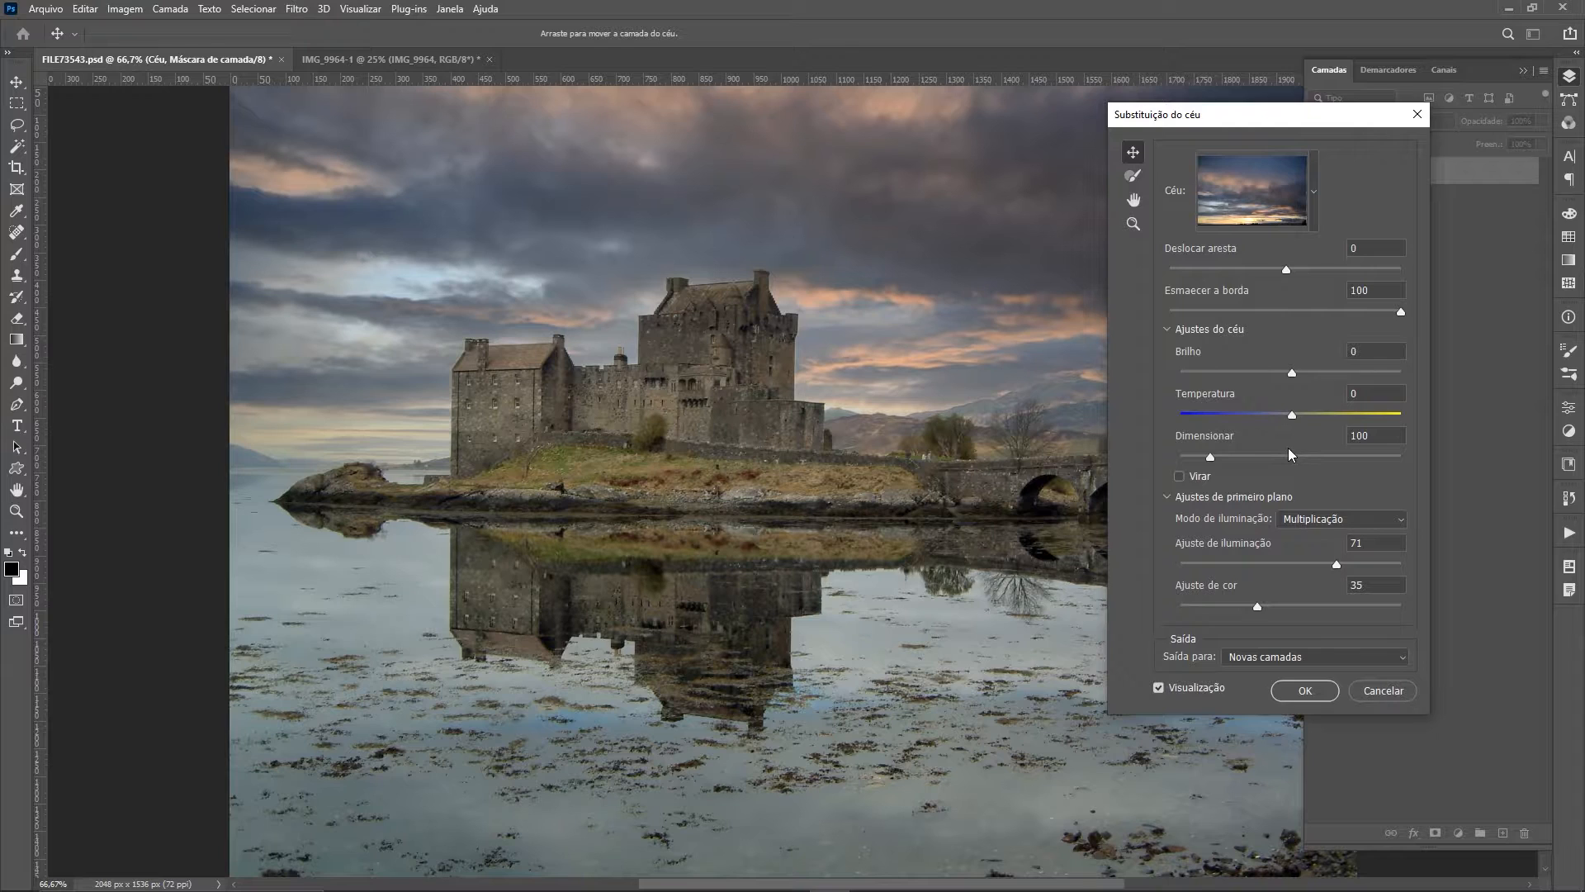
pyautogui.moveTo(1292, 415); pyautogui.dragTo(1205, 423)
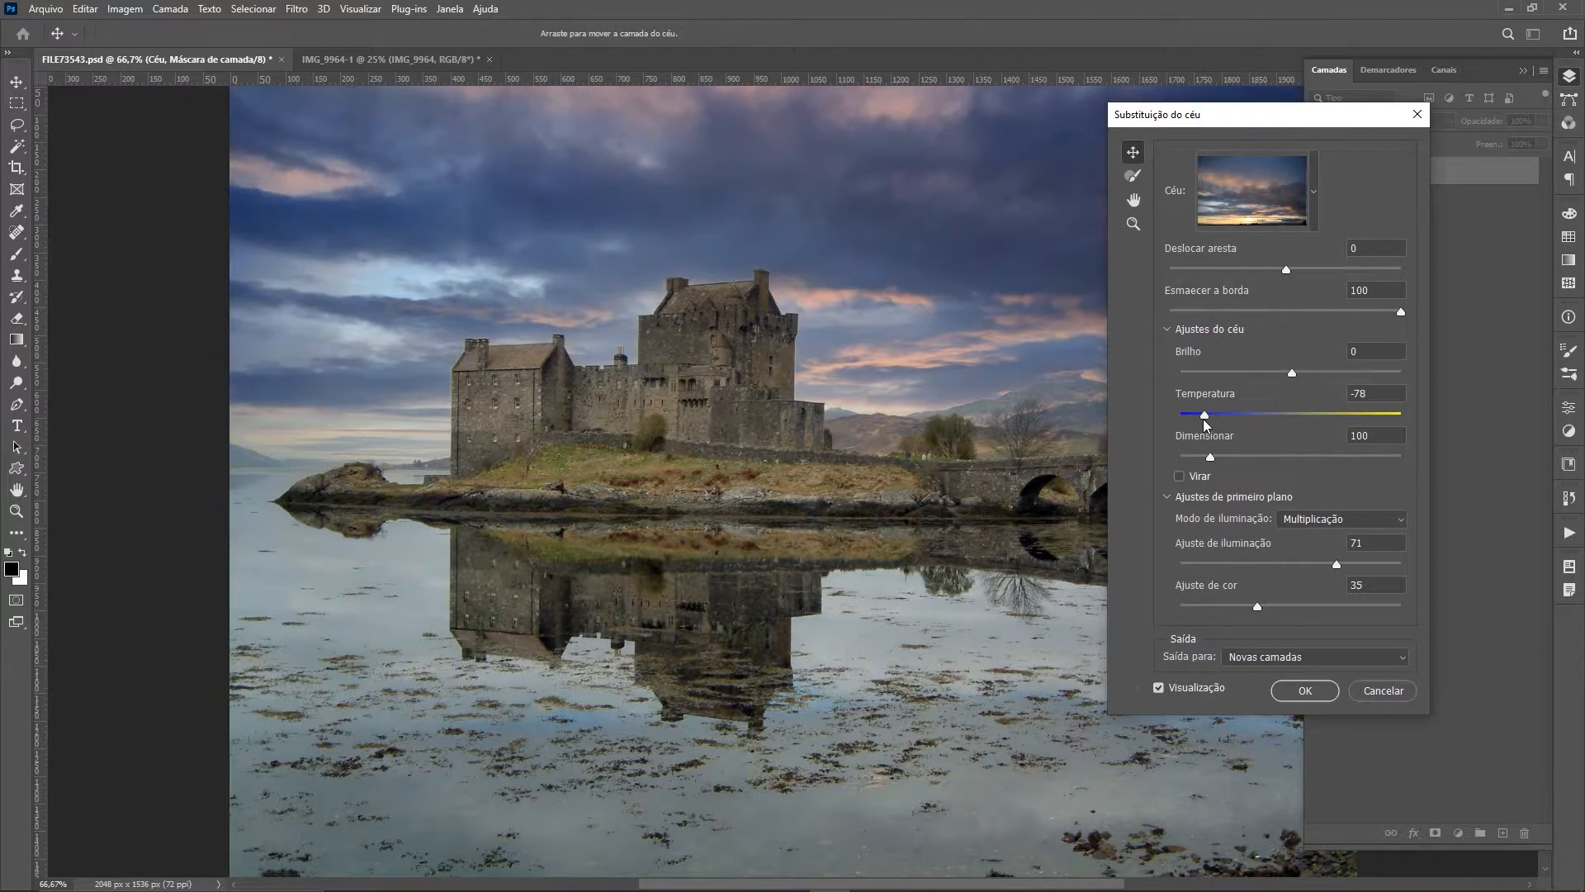
pyautogui.moveTo(1204, 420); pyautogui.dragTo(1280, 420)
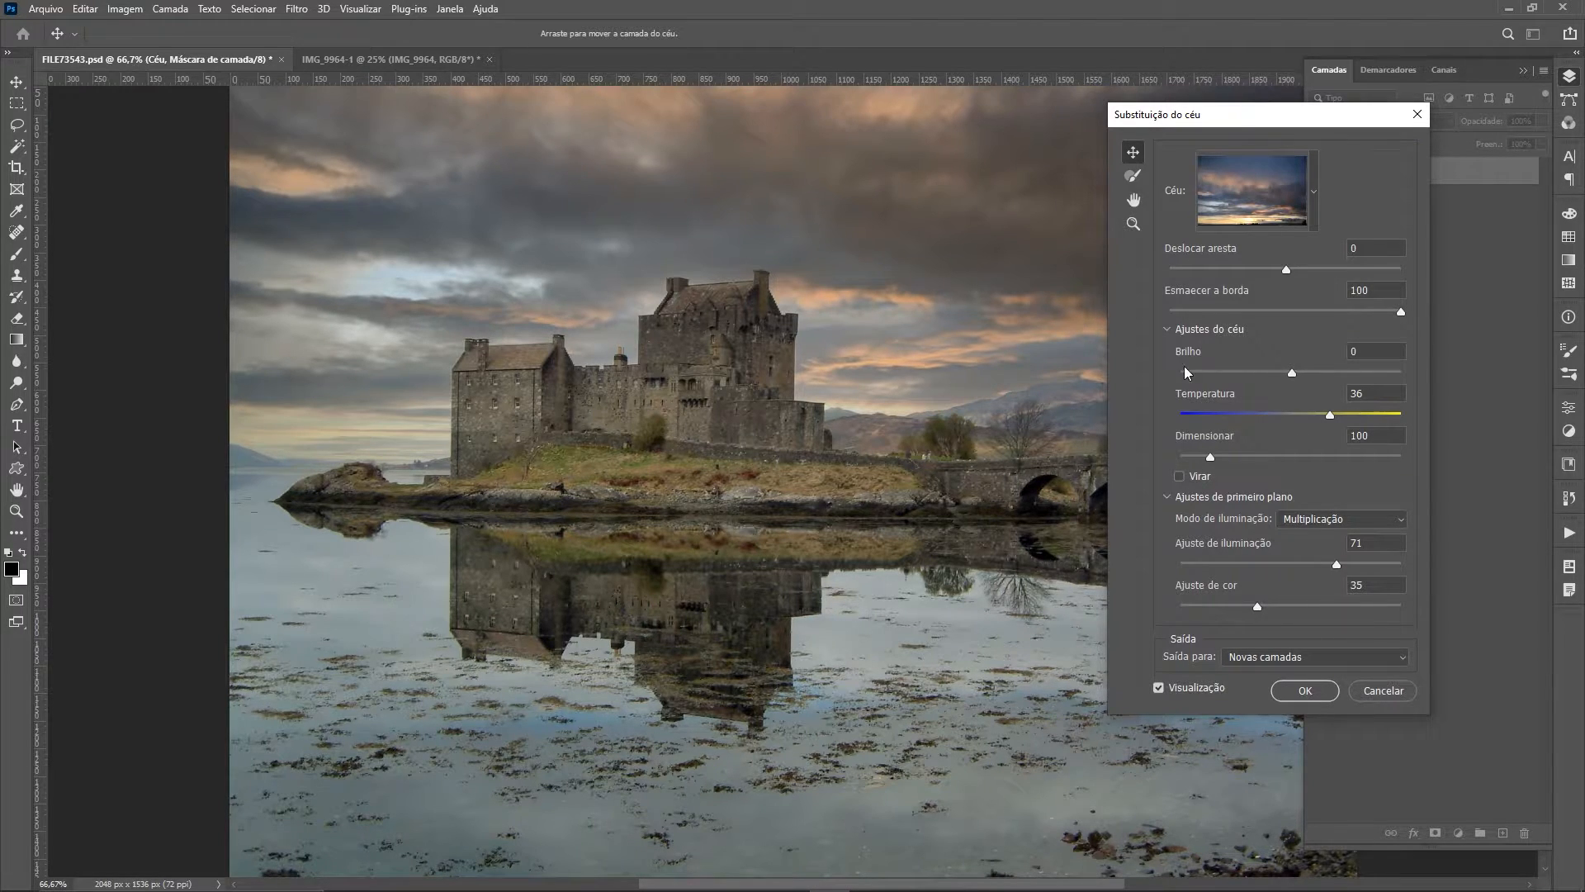
# Step: Try the Divisão lighting mode on the castle foreground and return it to Multiplicação
pyautogui.click(1327, 519)
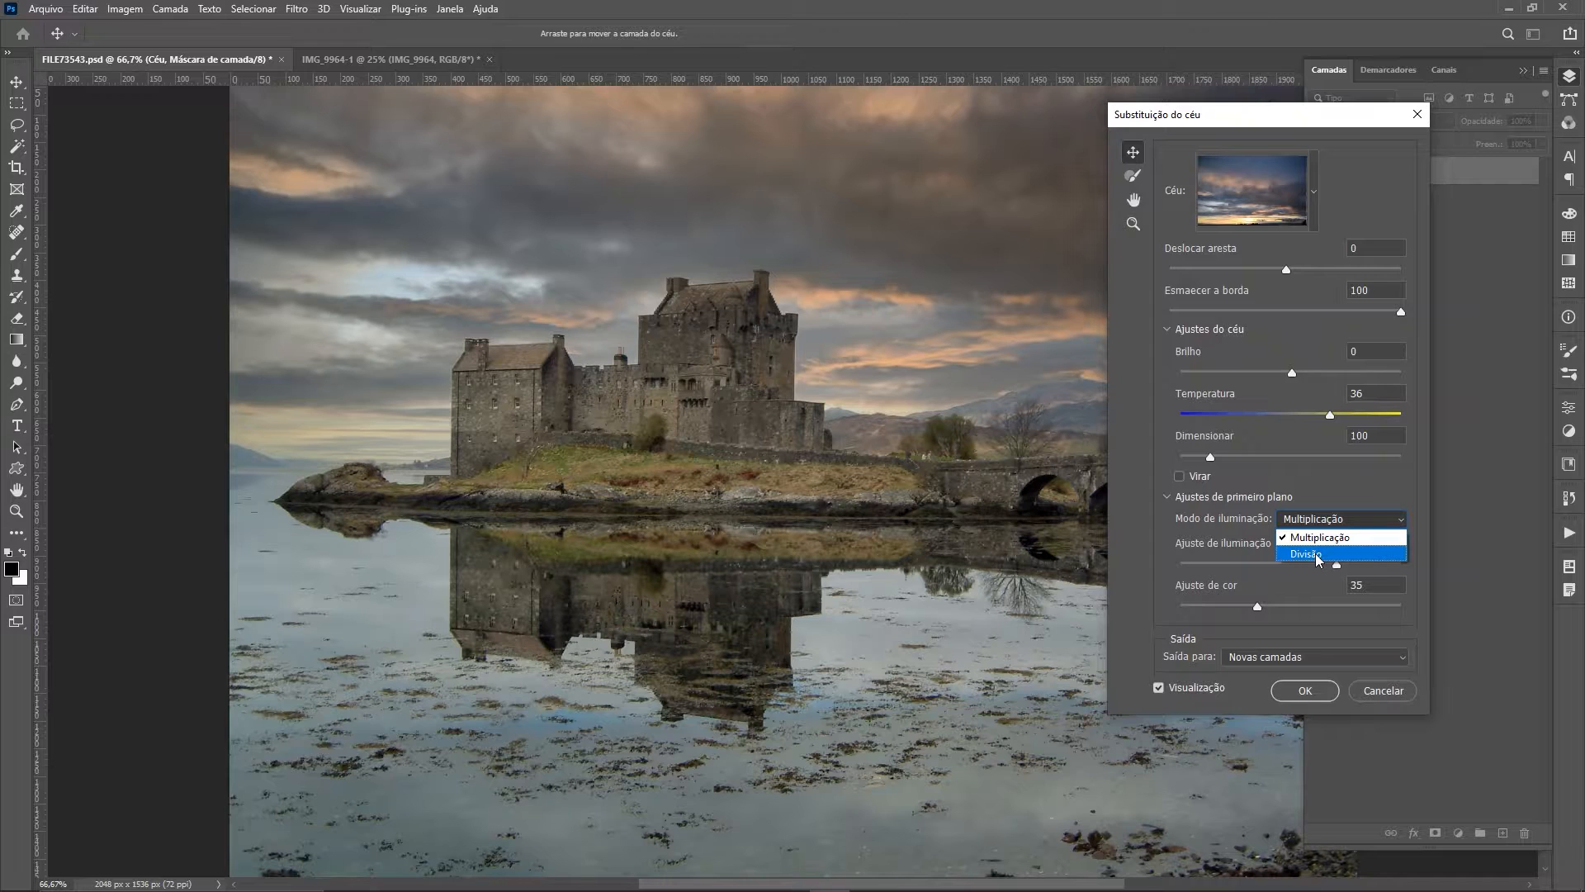
pyautogui.click(1319, 557)
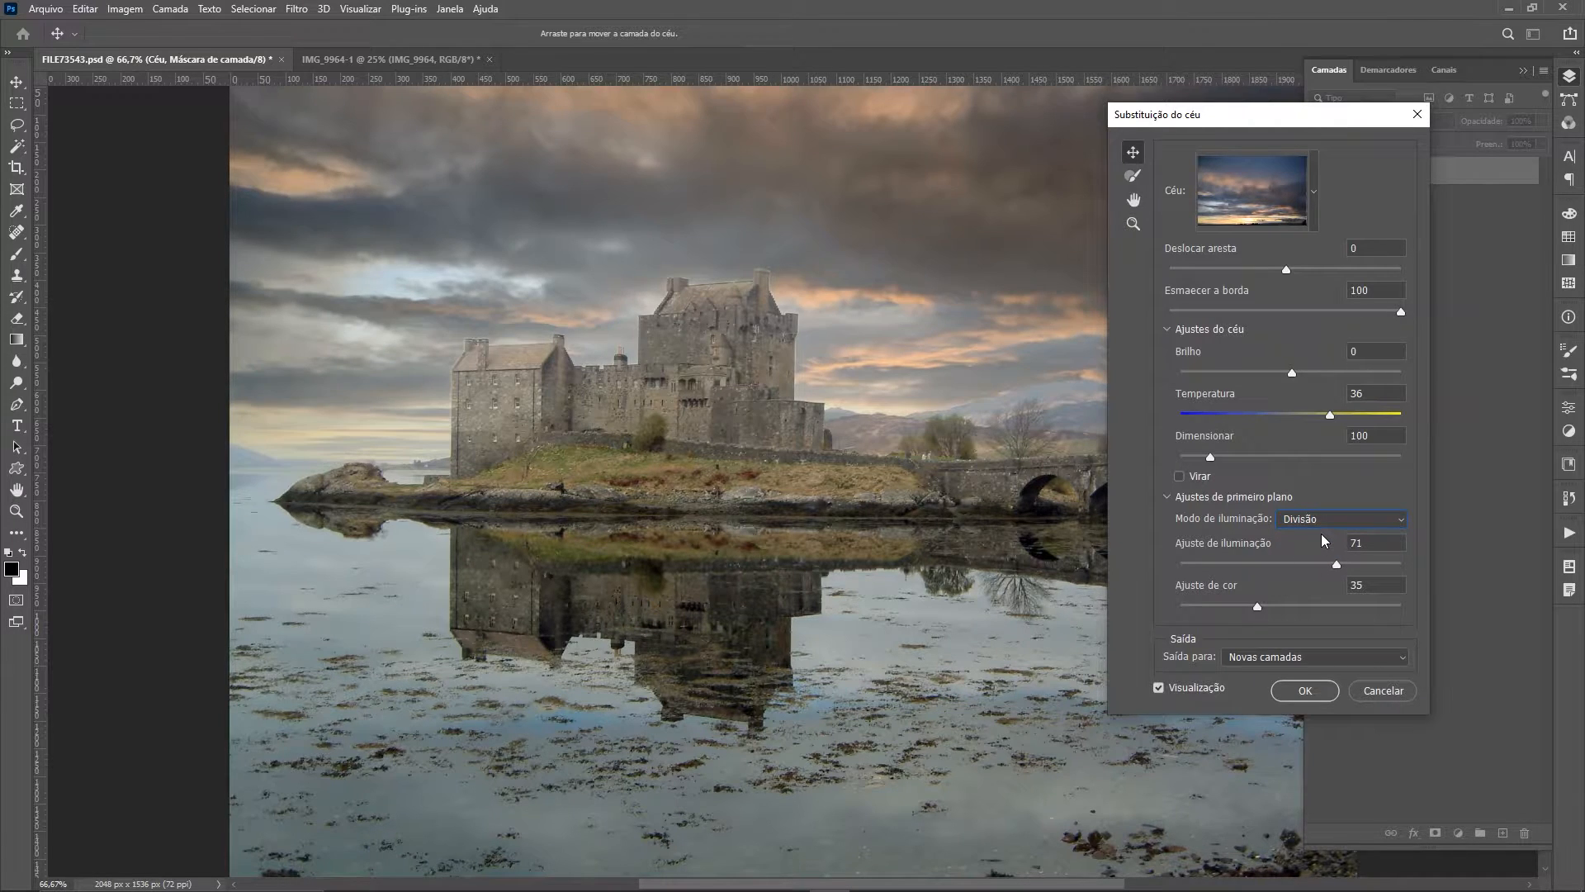
pyautogui.click(1323, 518)
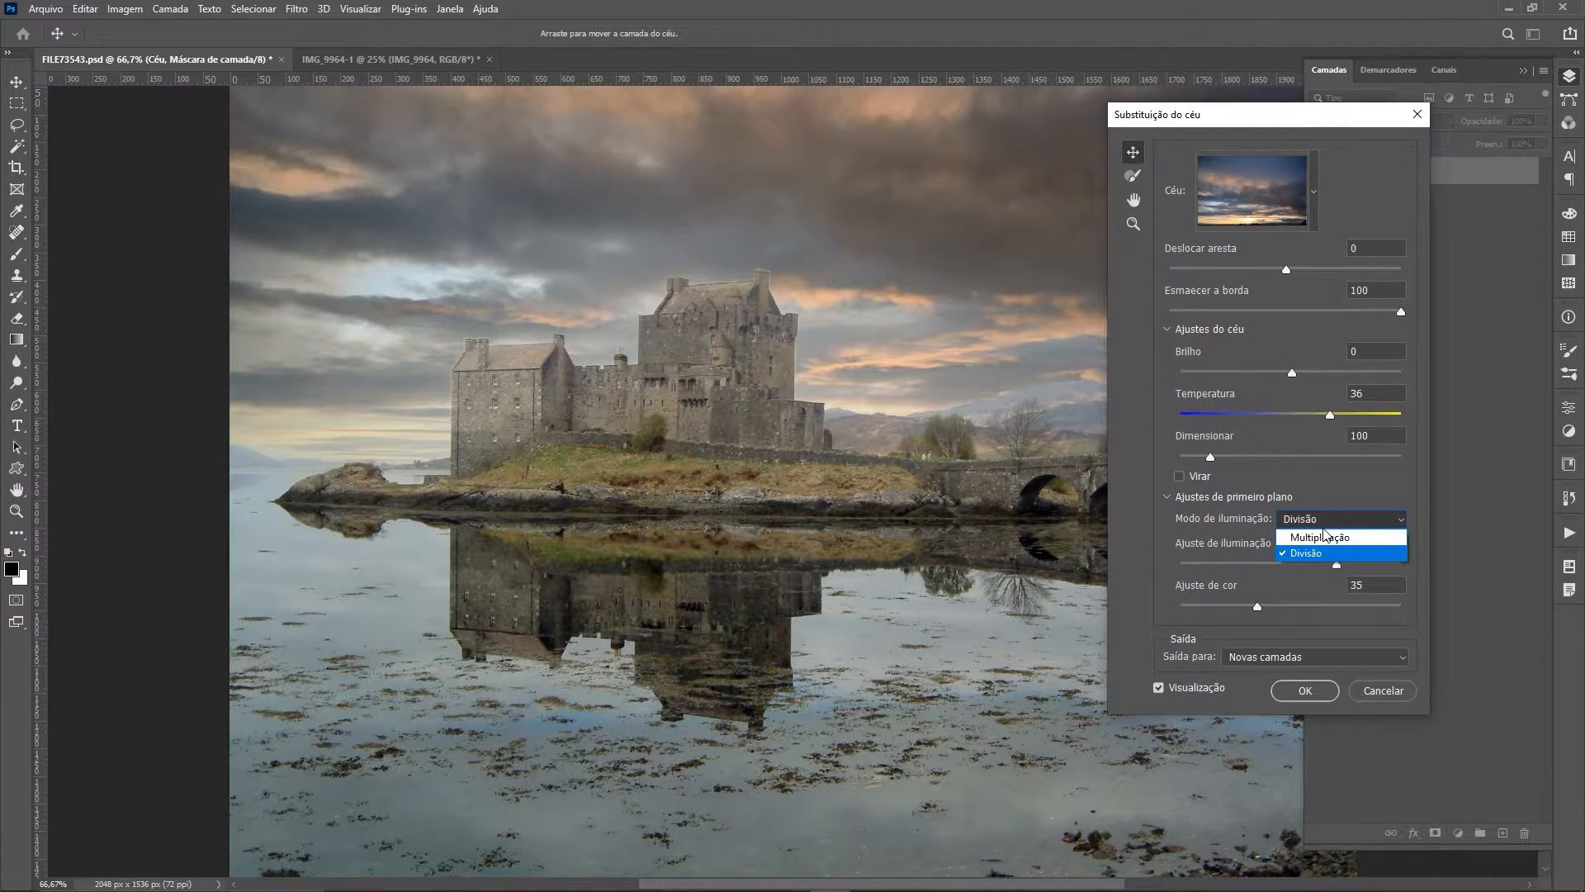
pyautogui.click(1322, 538)
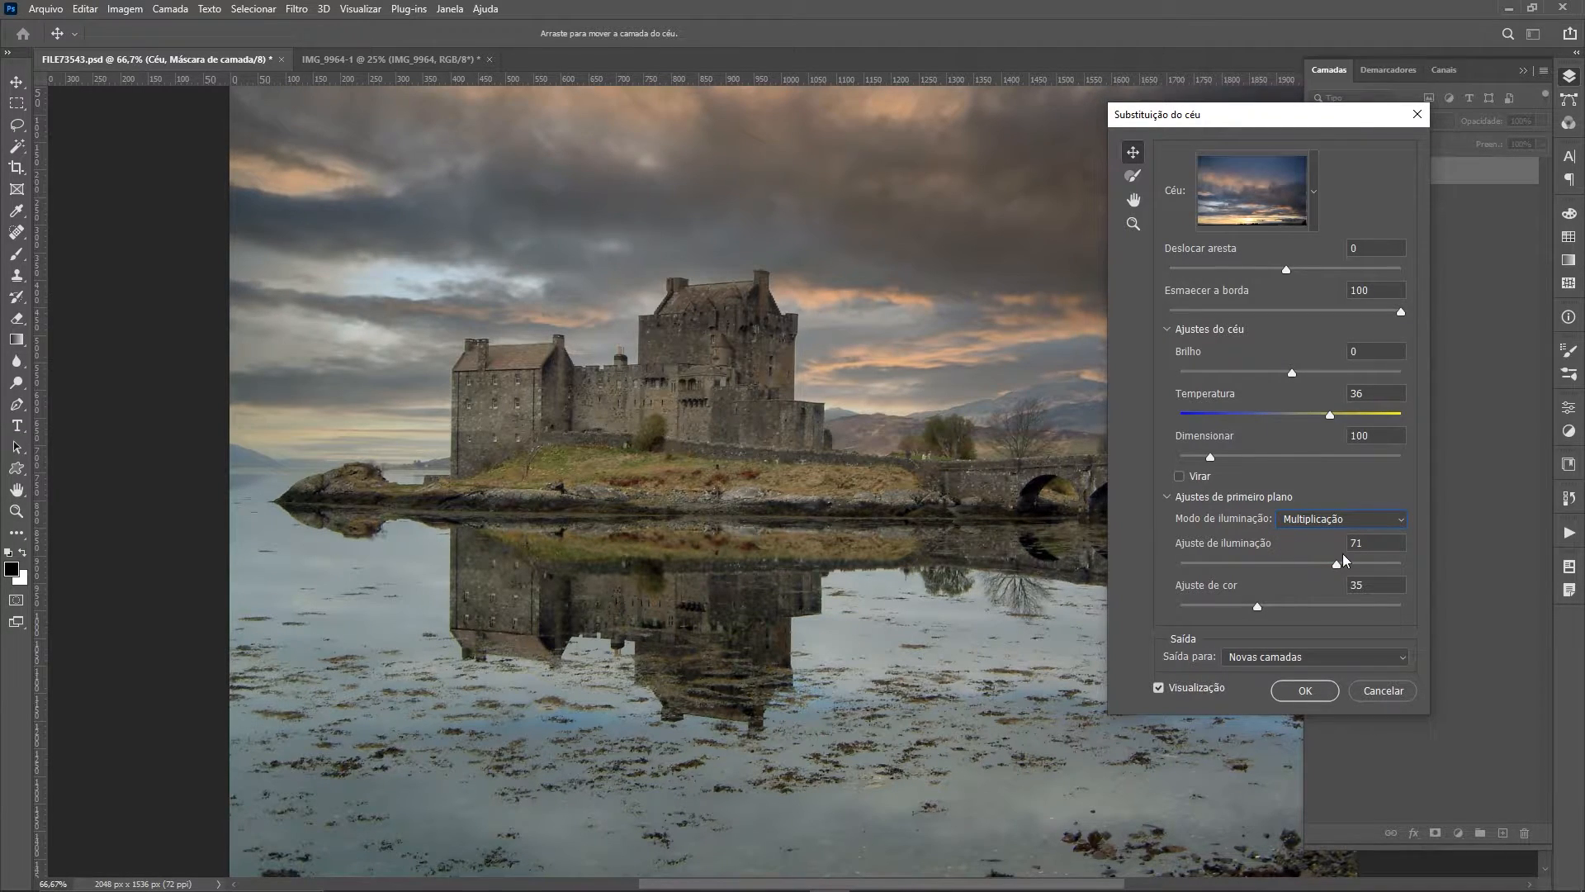
# Step: Output the castle's sky replacement to Novas camadas and apply it
pyautogui.moveTo(1258, 609); pyautogui.dragTo(1258, 608)
pyautogui.click(1397, 656)
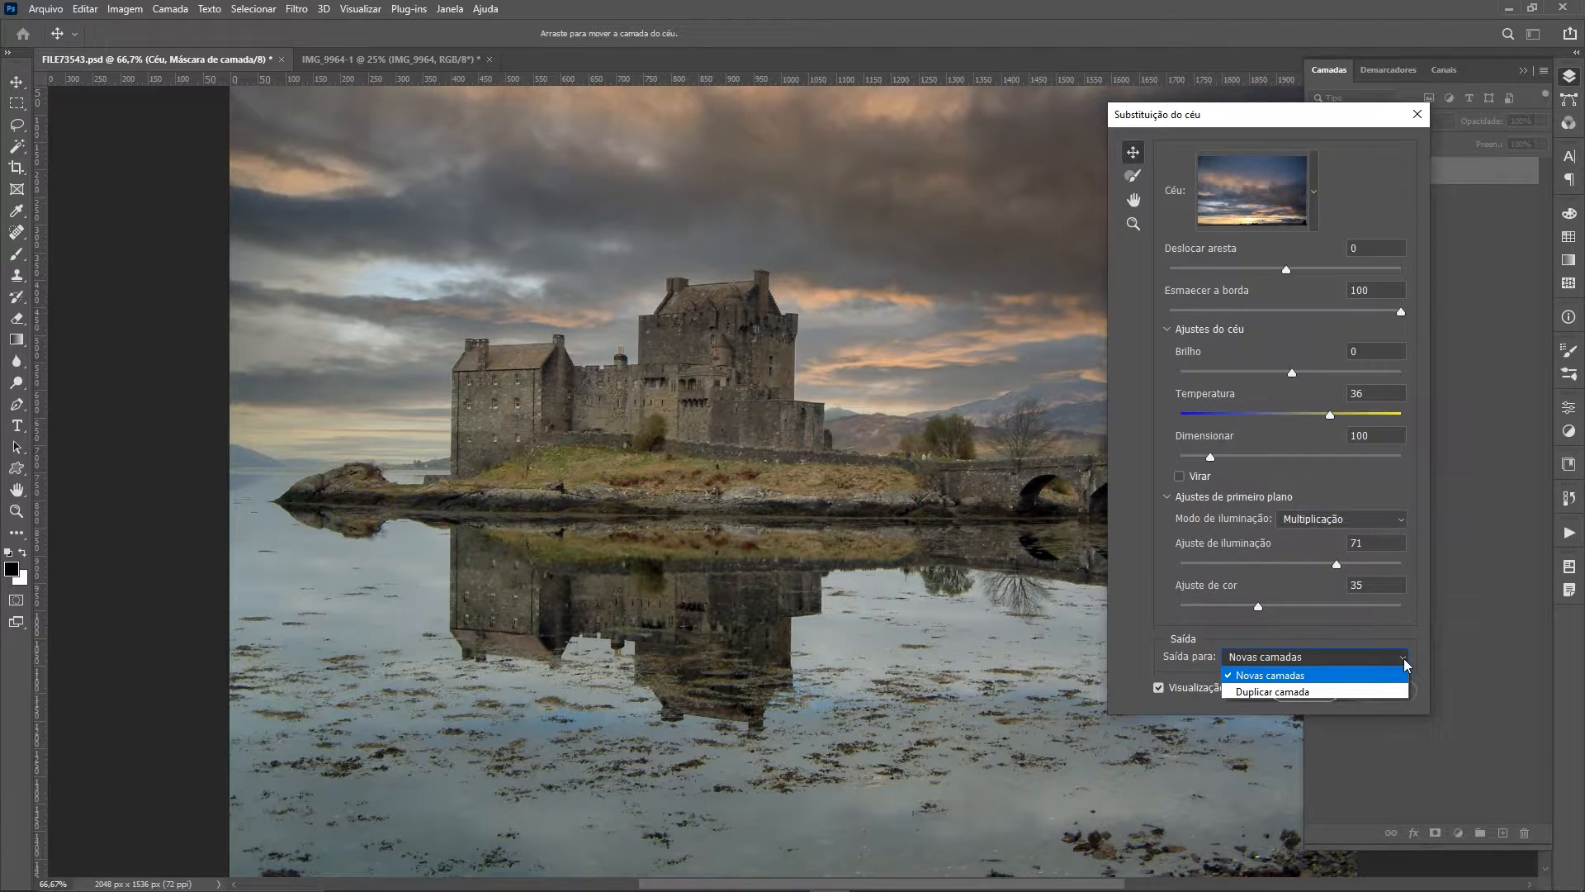
pyautogui.click(1259, 675)
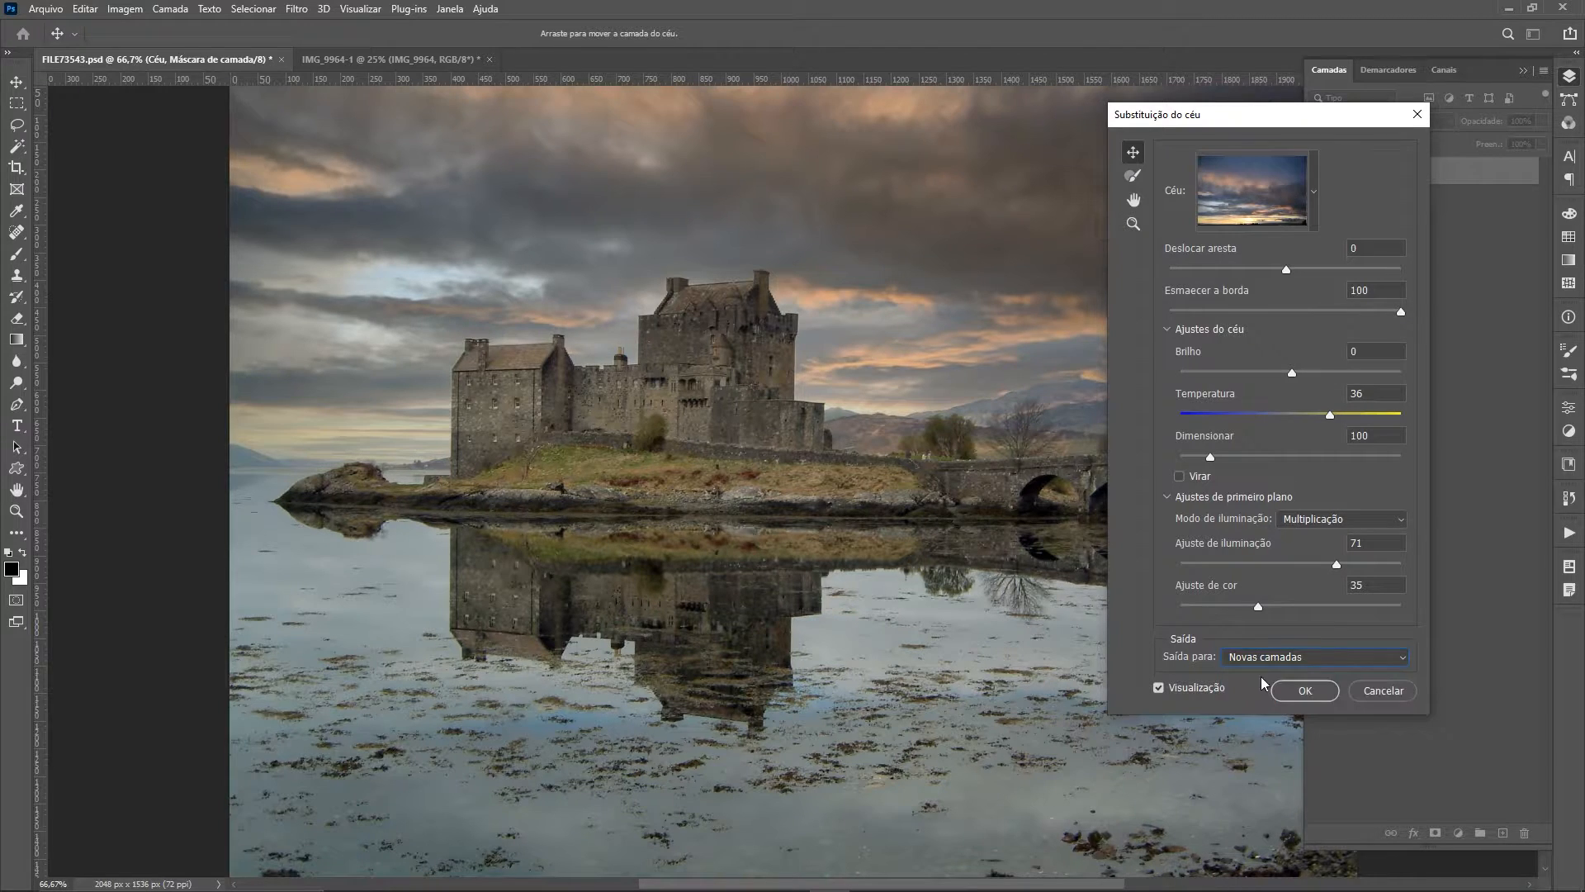
pyautogui.click(1302, 693)
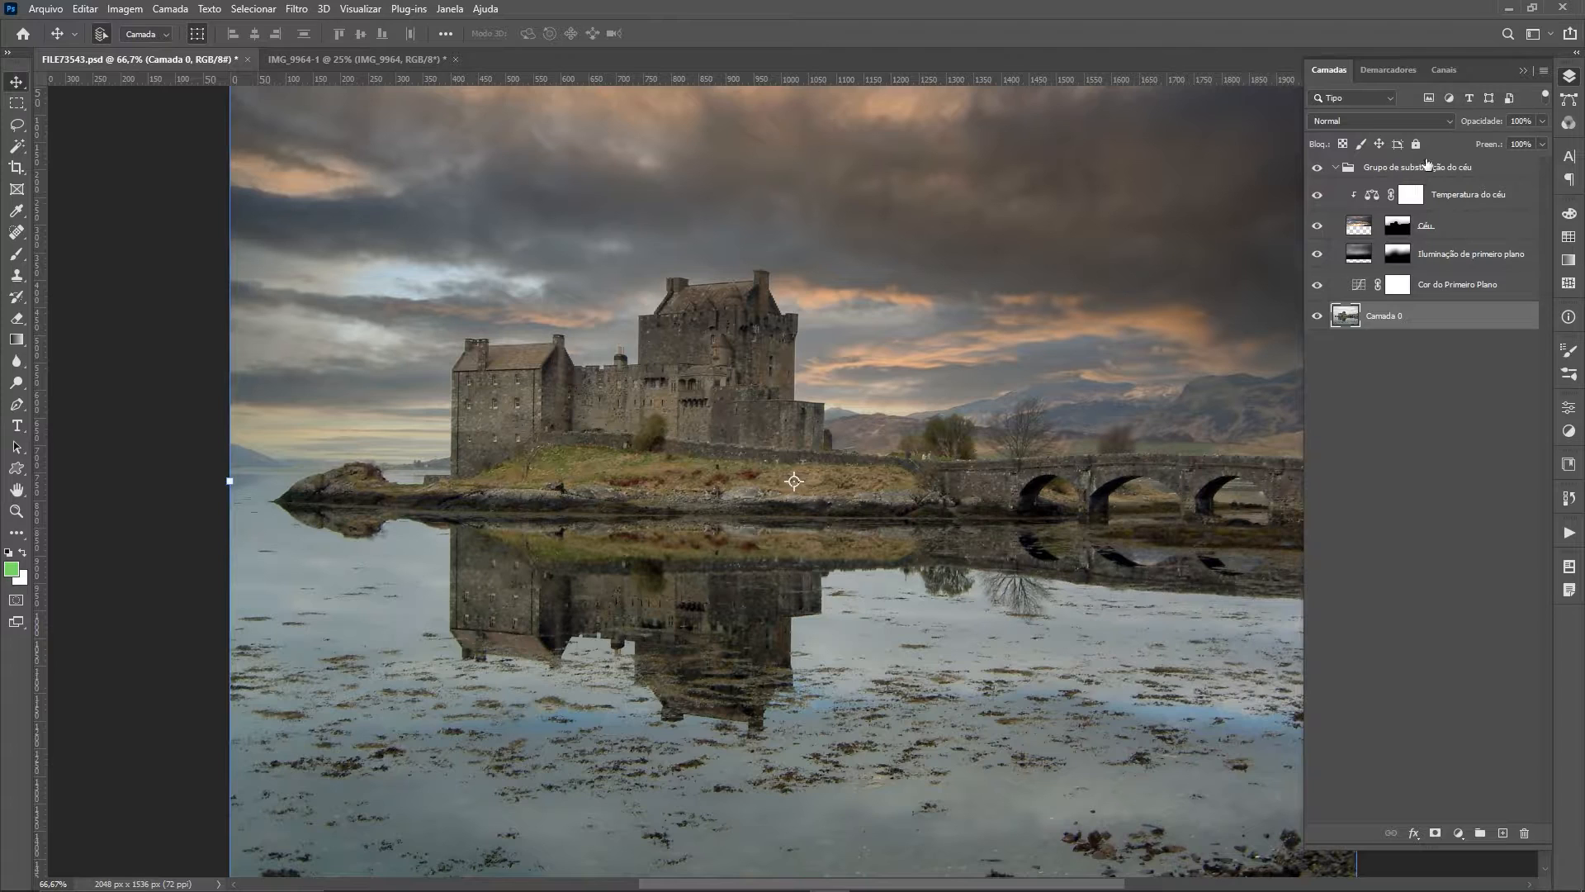
# Step: Collapse the sky replacement group, then hide and show it to compare the result with the original castle photo
pyautogui.click(1337, 167)
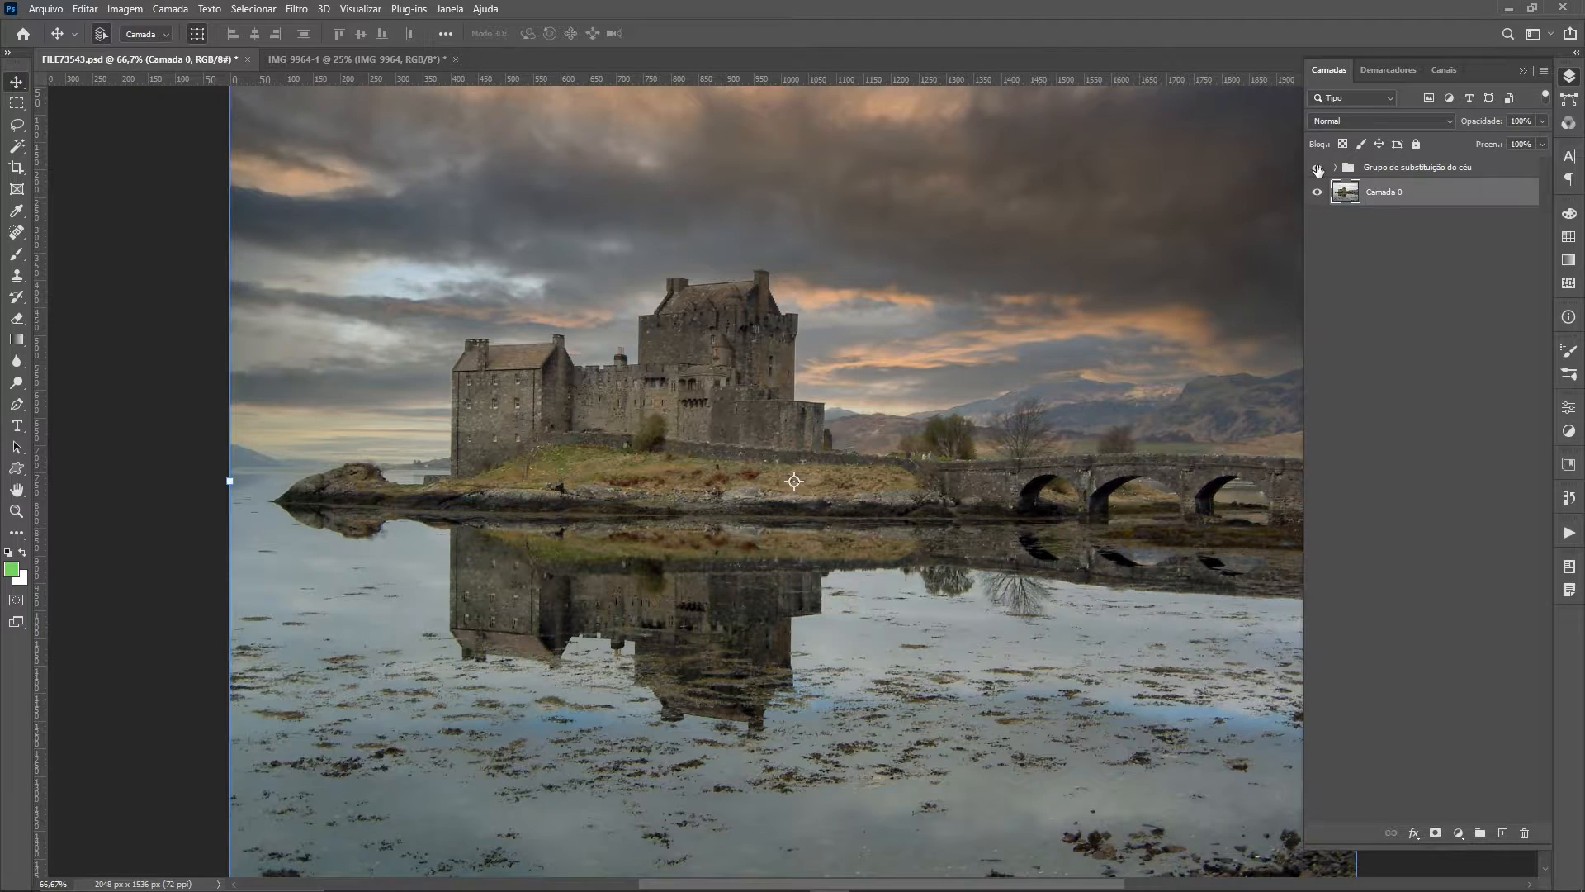
pyautogui.click(1317, 168)
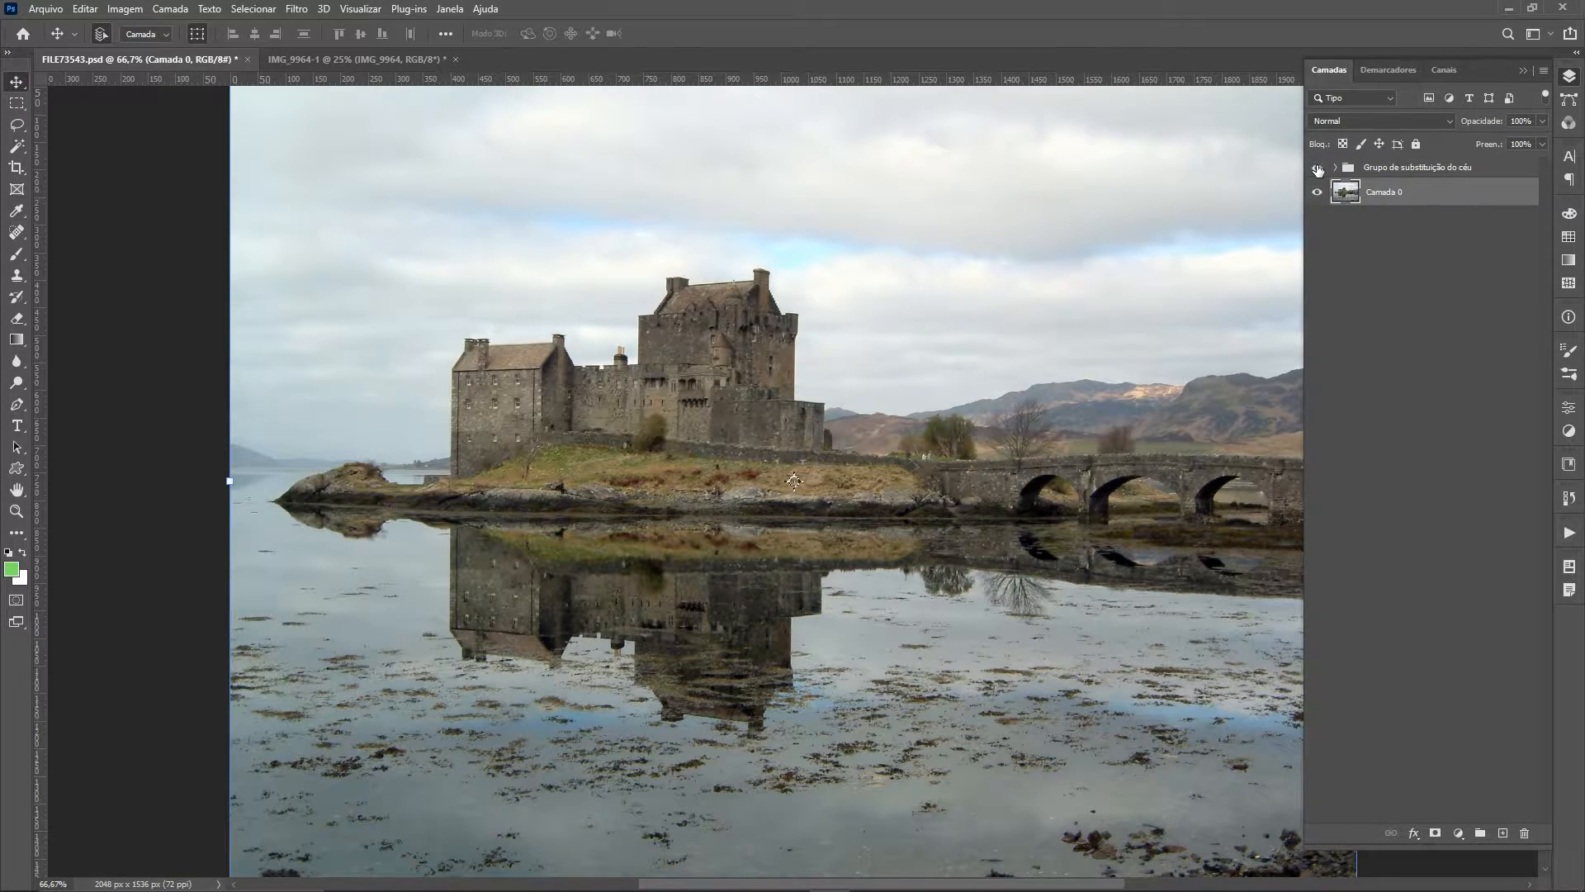
pyautogui.click(1318, 168)
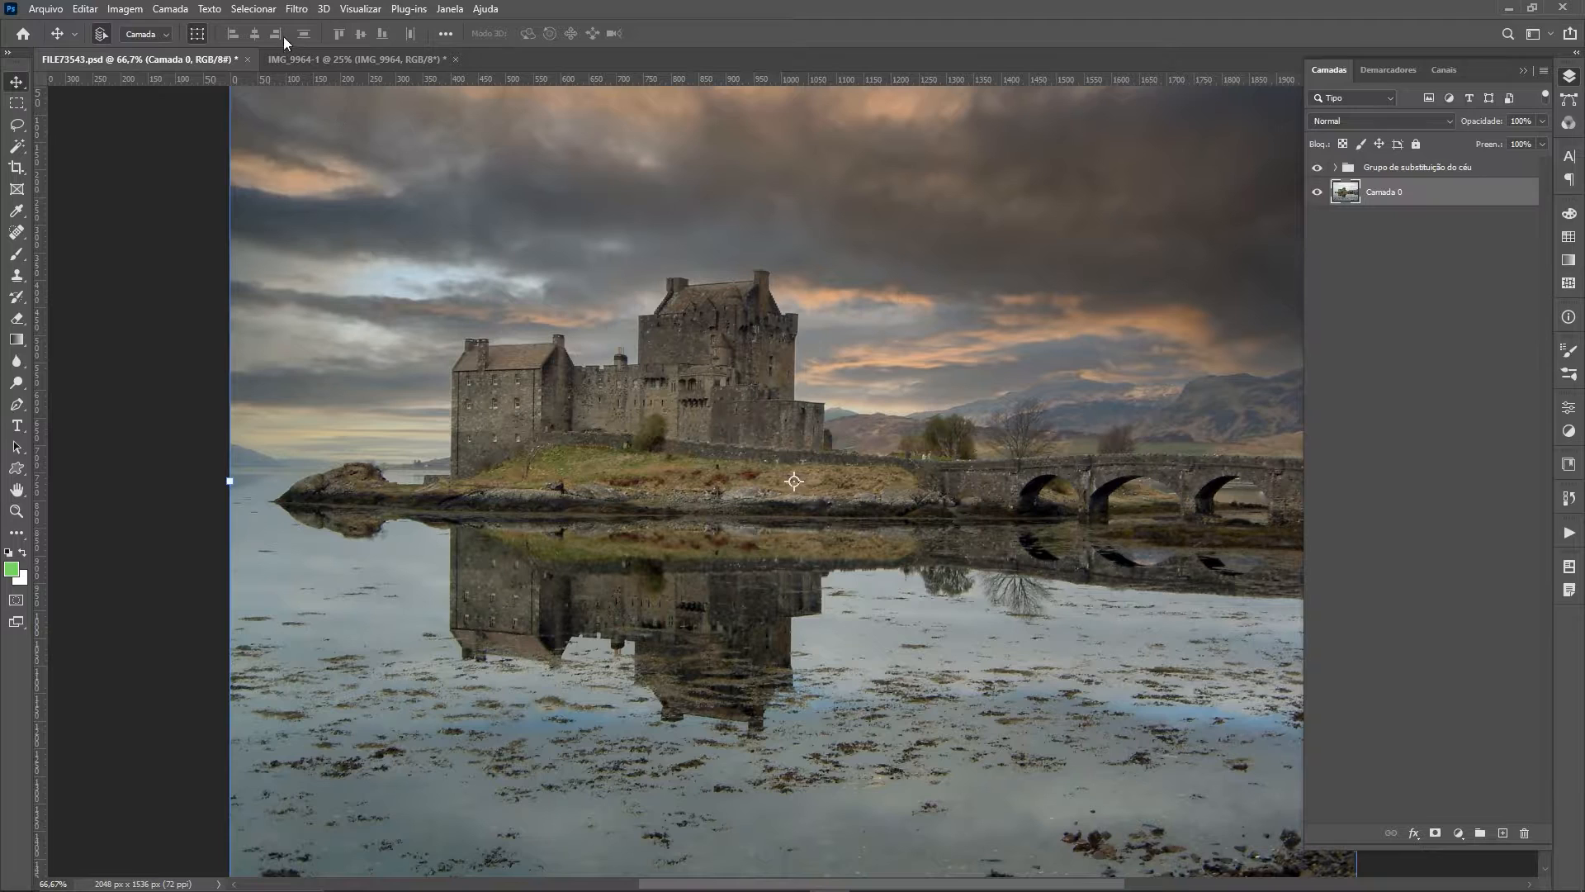
# Step: Switch to the IMG_9964-1 photo and start Sky Replacement on its layer
pyautogui.click(358, 60)
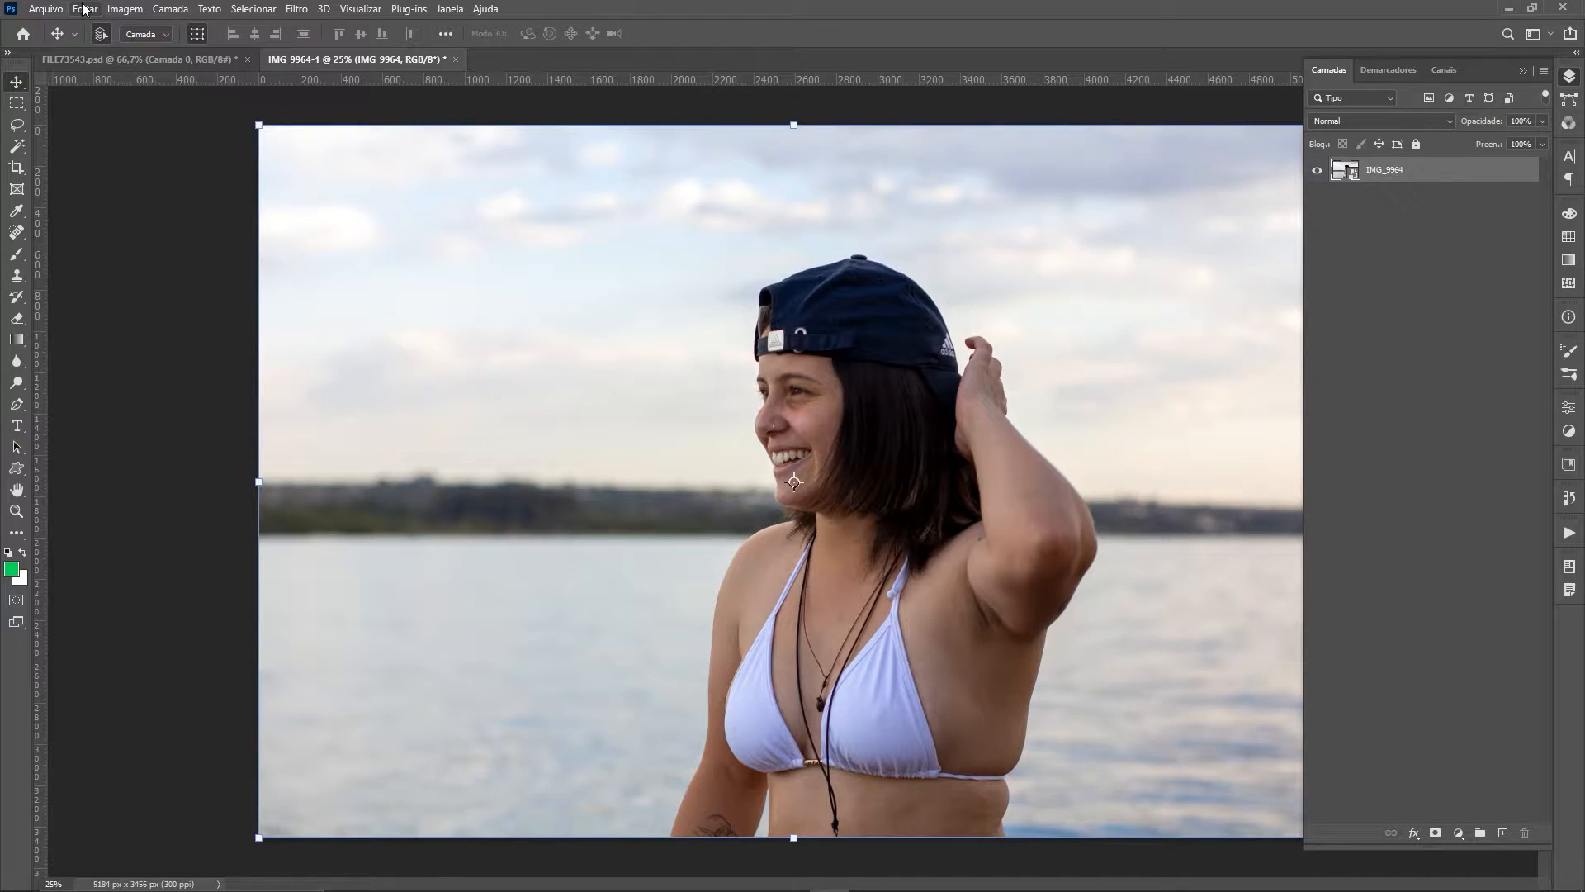
pyautogui.click(86, 9)
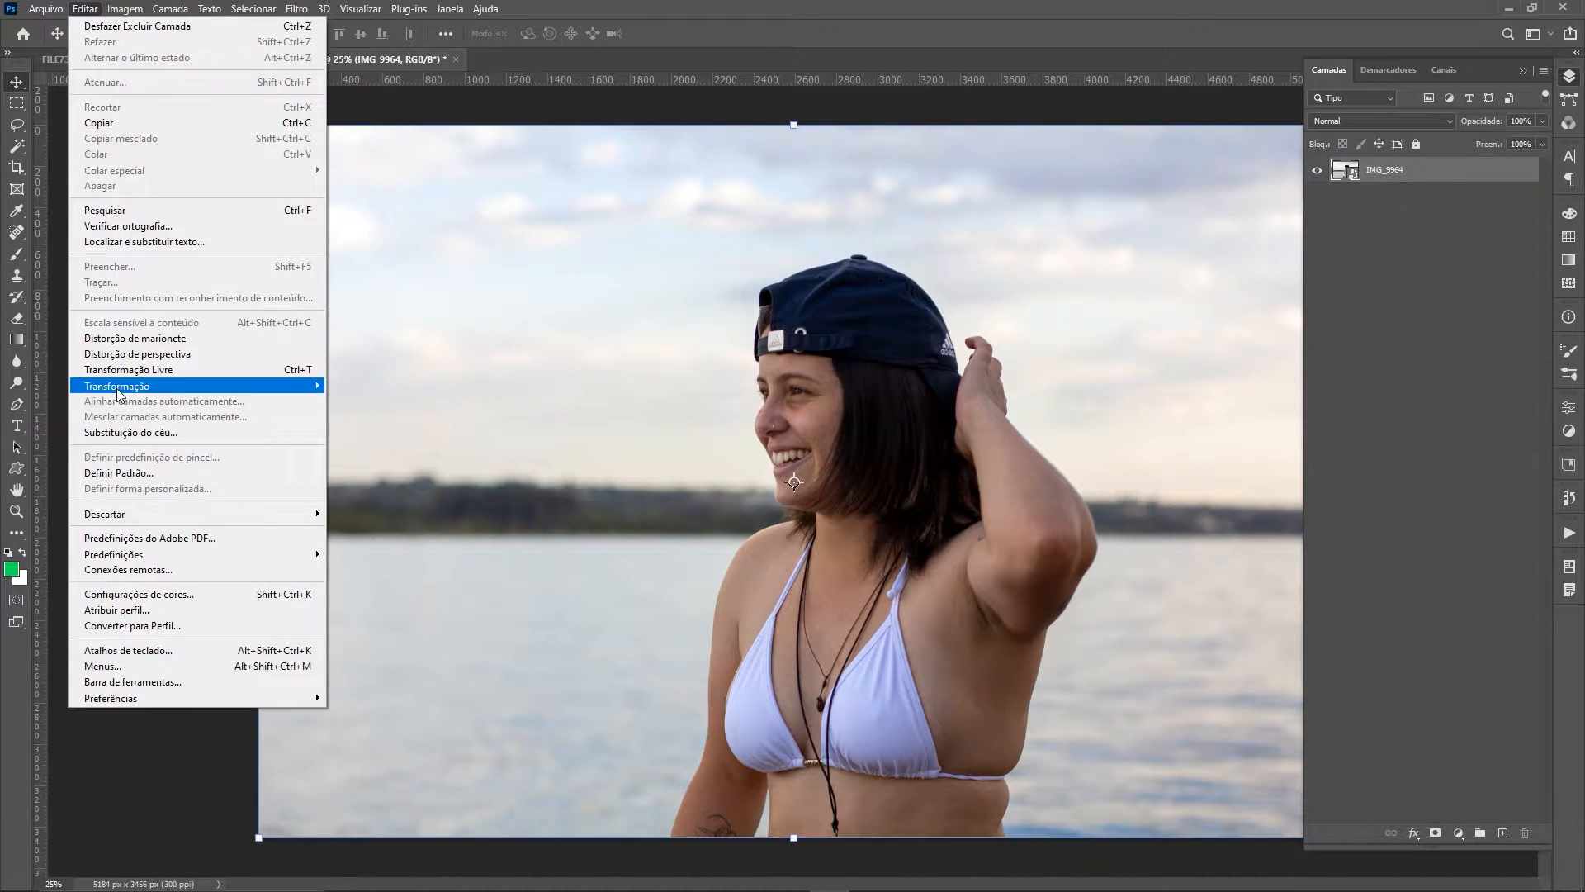
pyautogui.click(1426, 171)
pyautogui.click(86, 9)
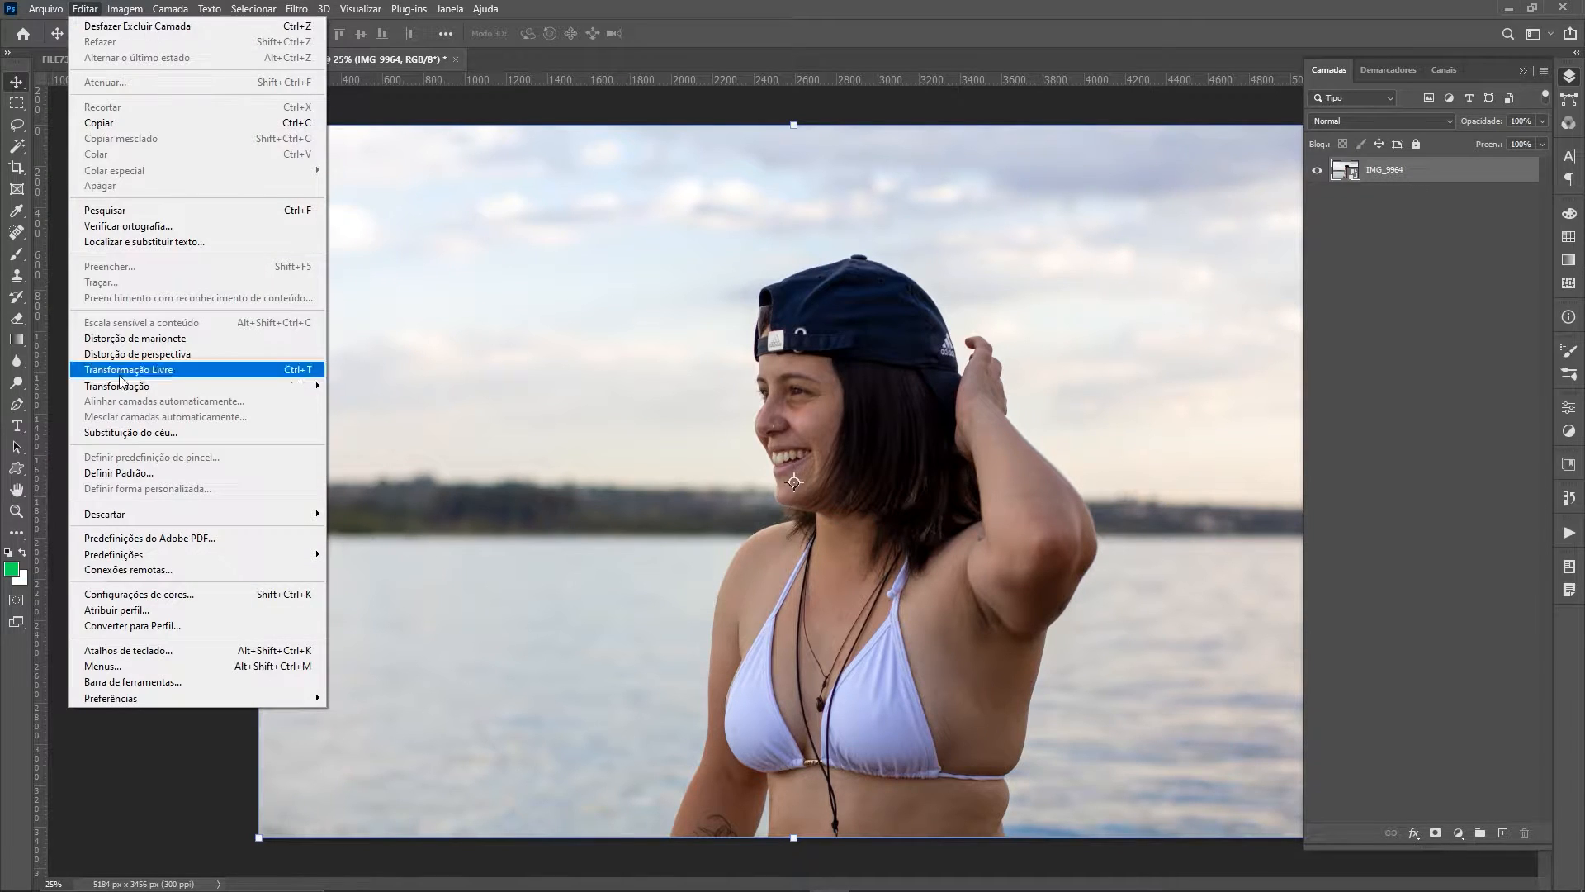
pyautogui.click(131, 433)
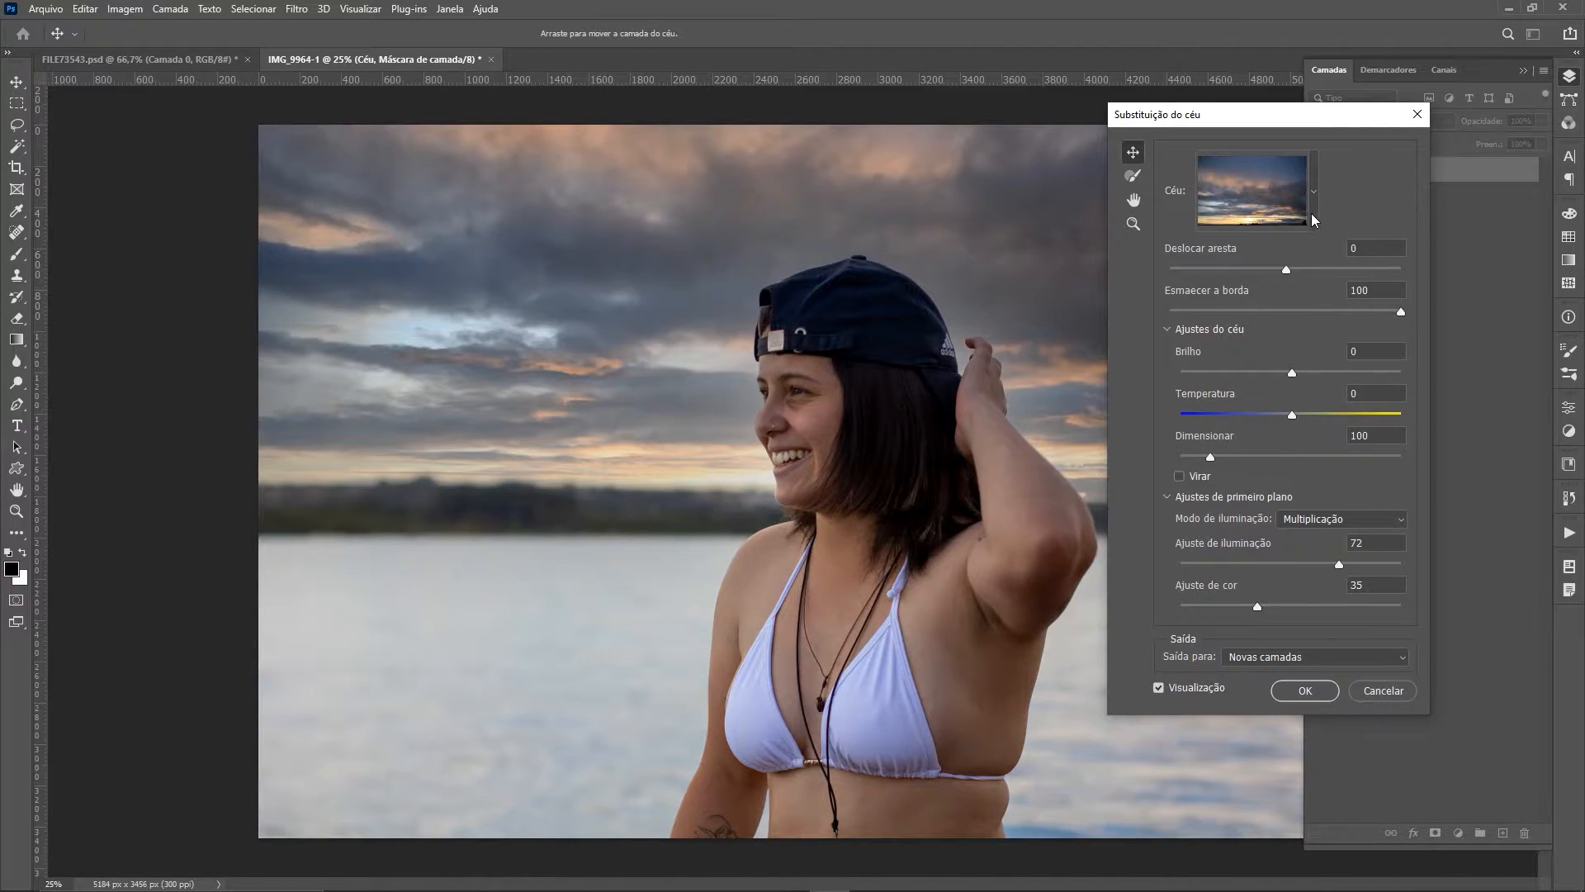
# Step: Try the orange-cloud sky from Pores do sol on the portrait with a brightness of 68
pyautogui.click(1311, 206)
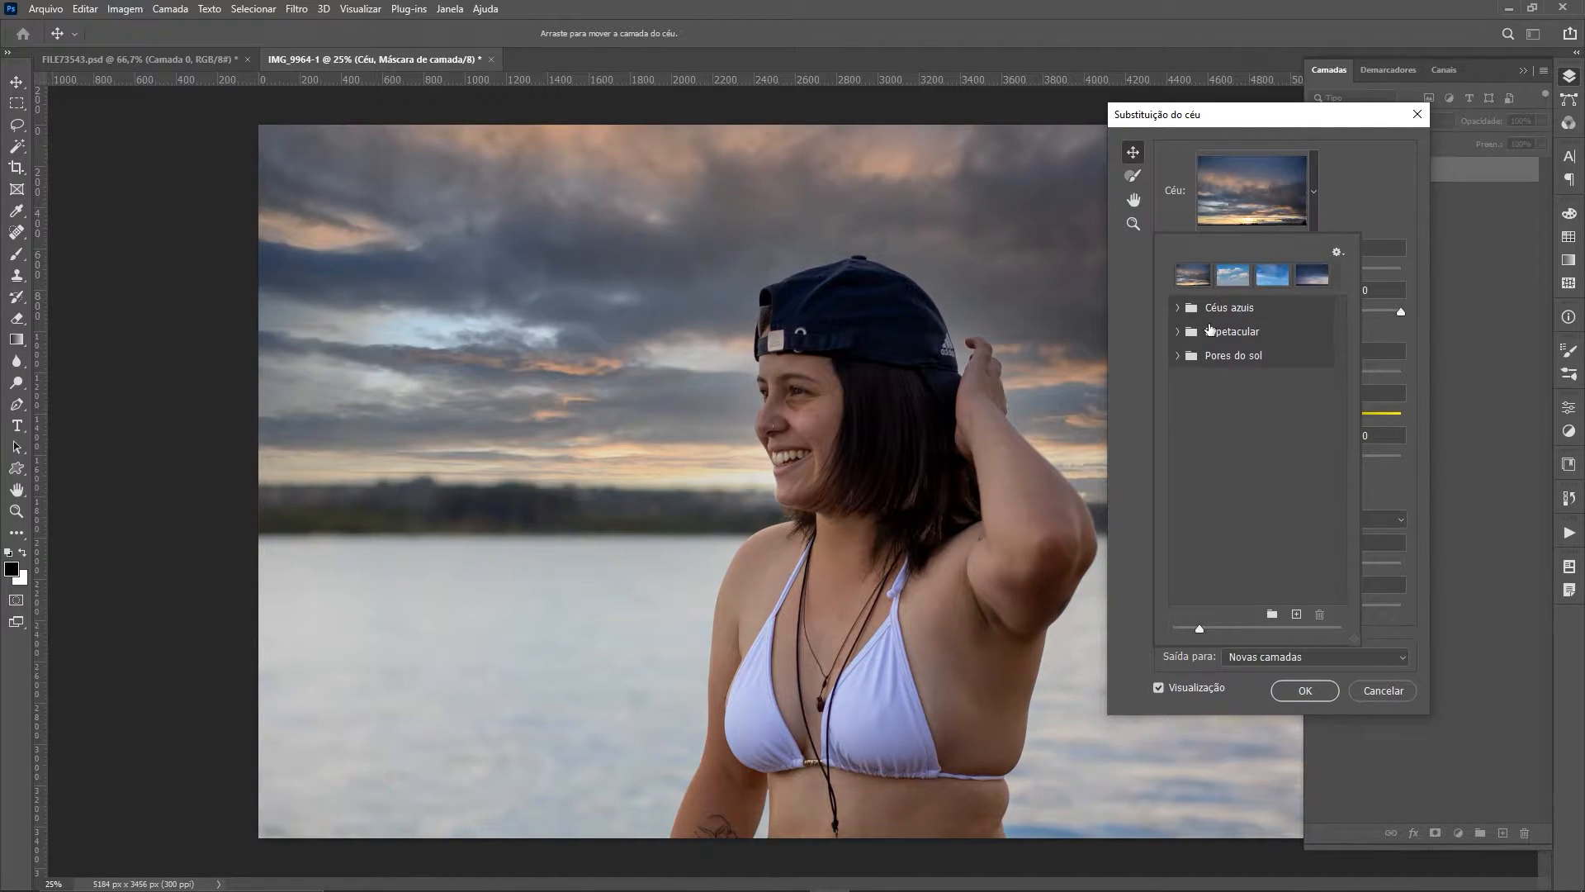
pyautogui.click(1177, 355)
pyautogui.scroll(-5, 1195, 461)
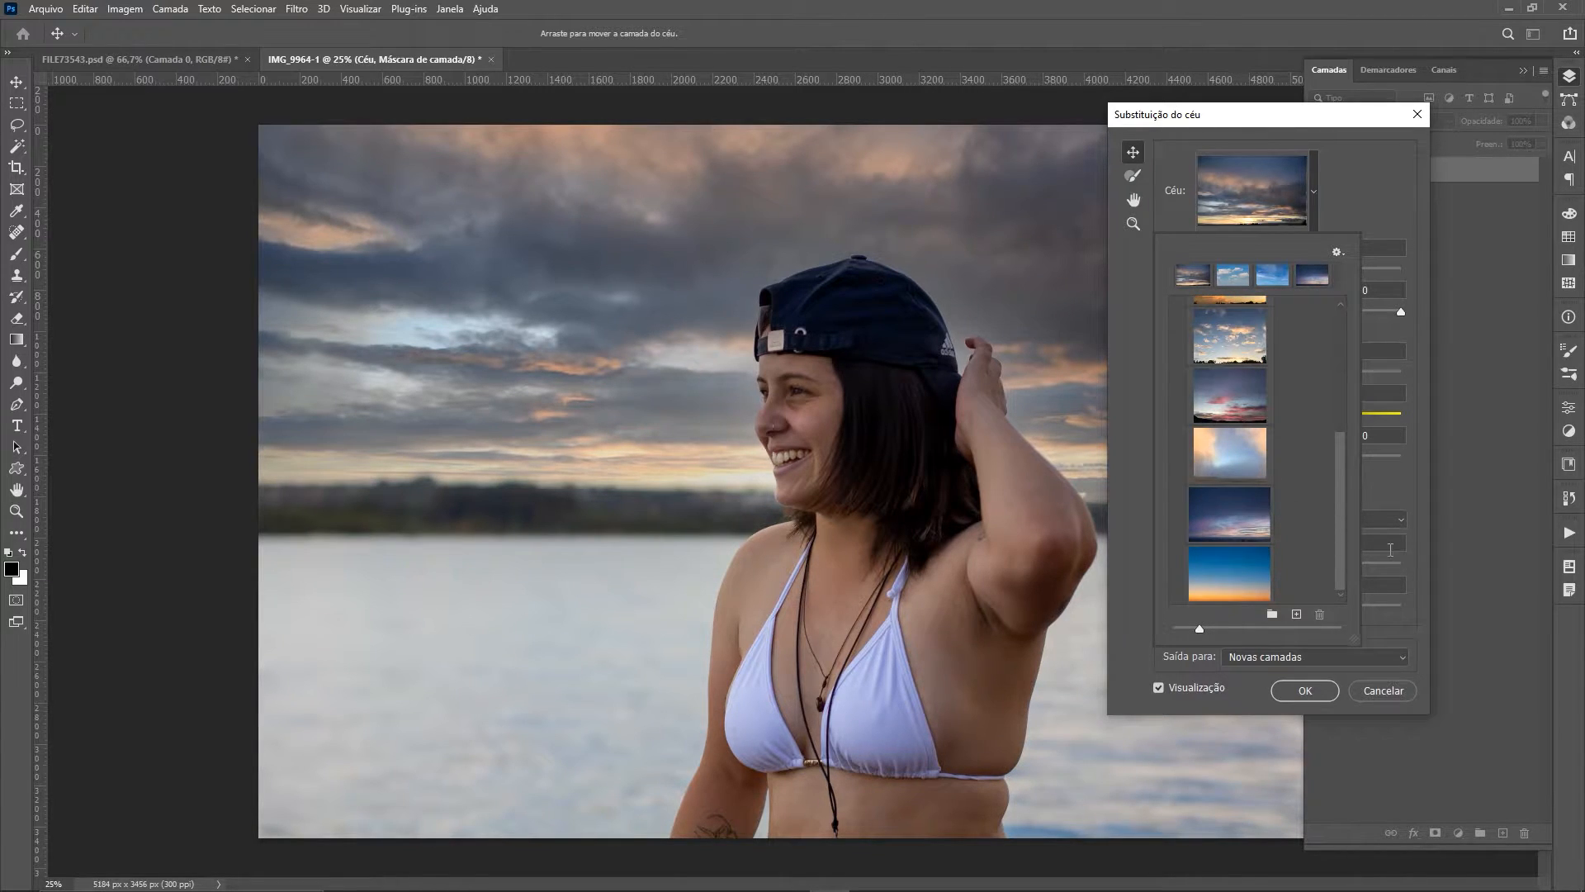
pyautogui.moveTo(1346, 531); pyautogui.dragTo(1338, 423)
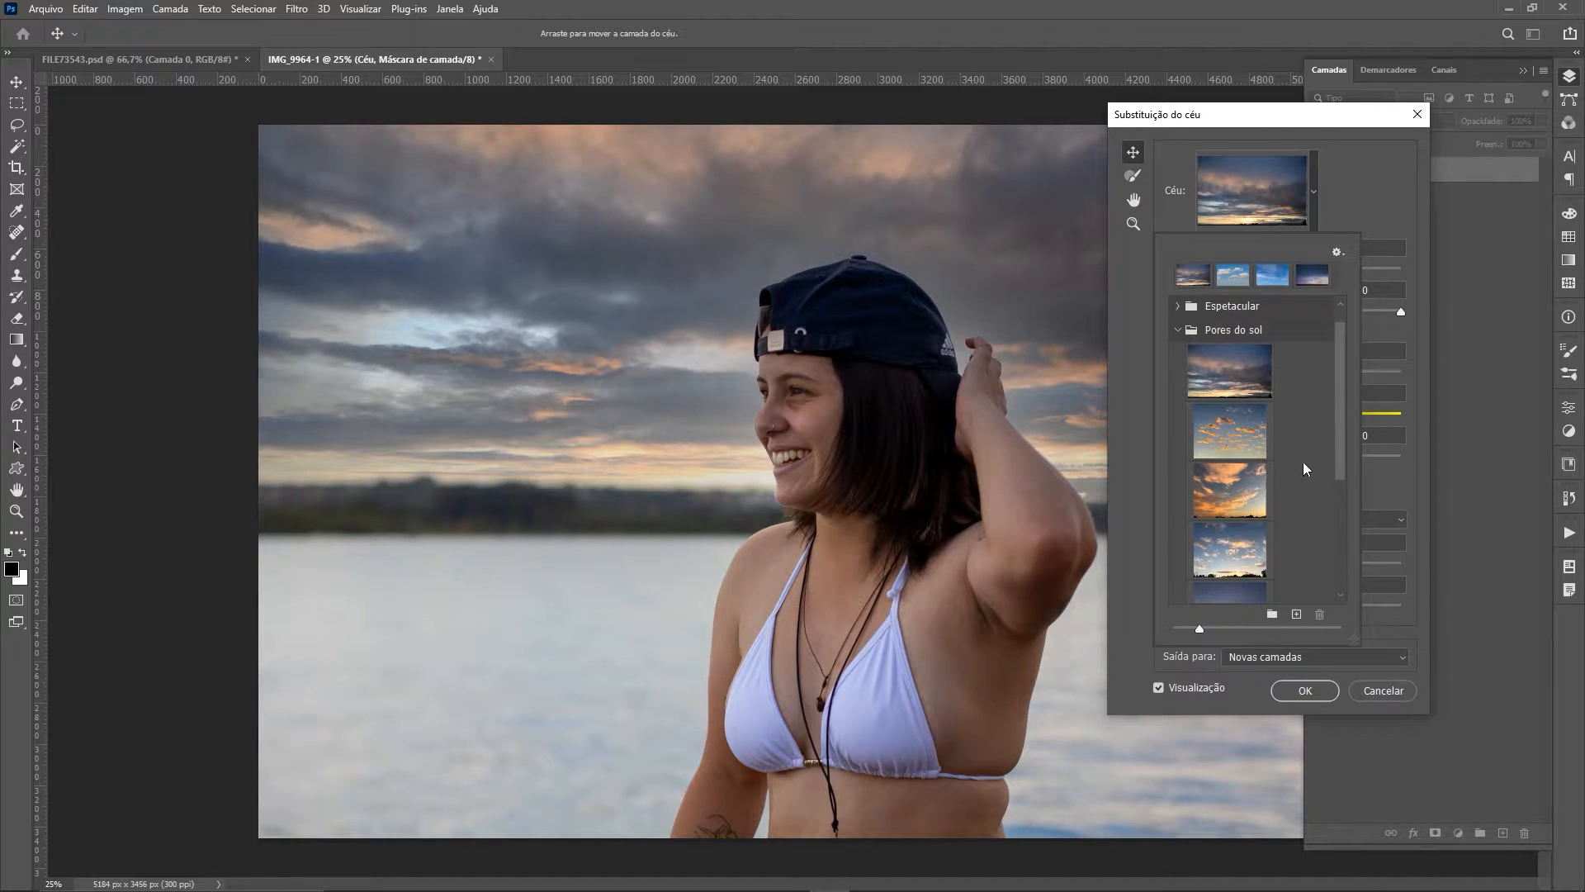
pyautogui.click(1226, 495)
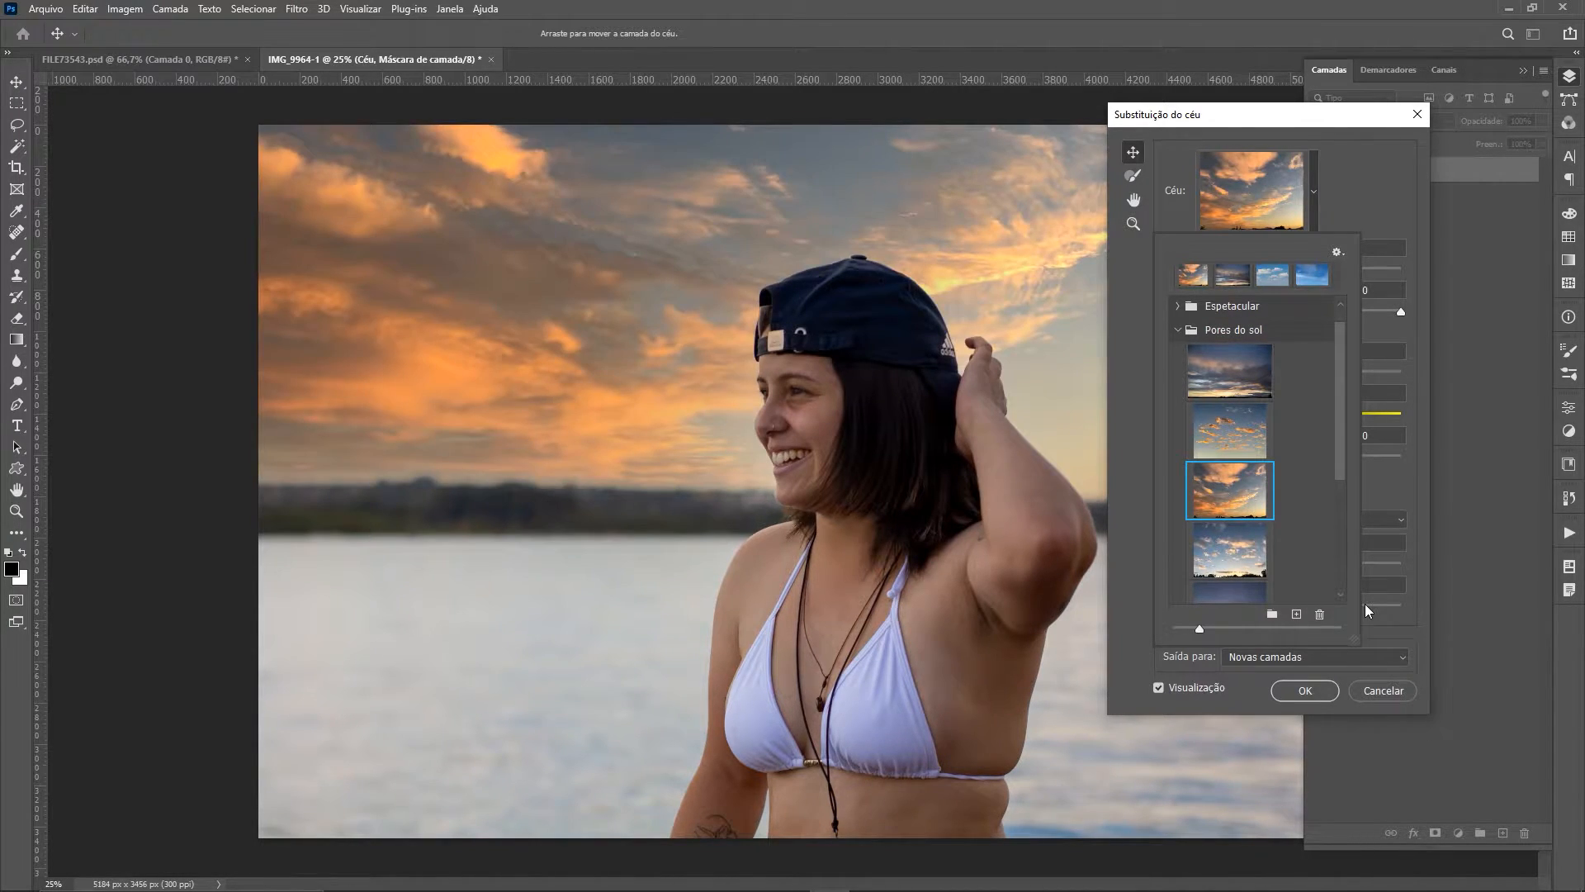
pyautogui.click(1358, 176)
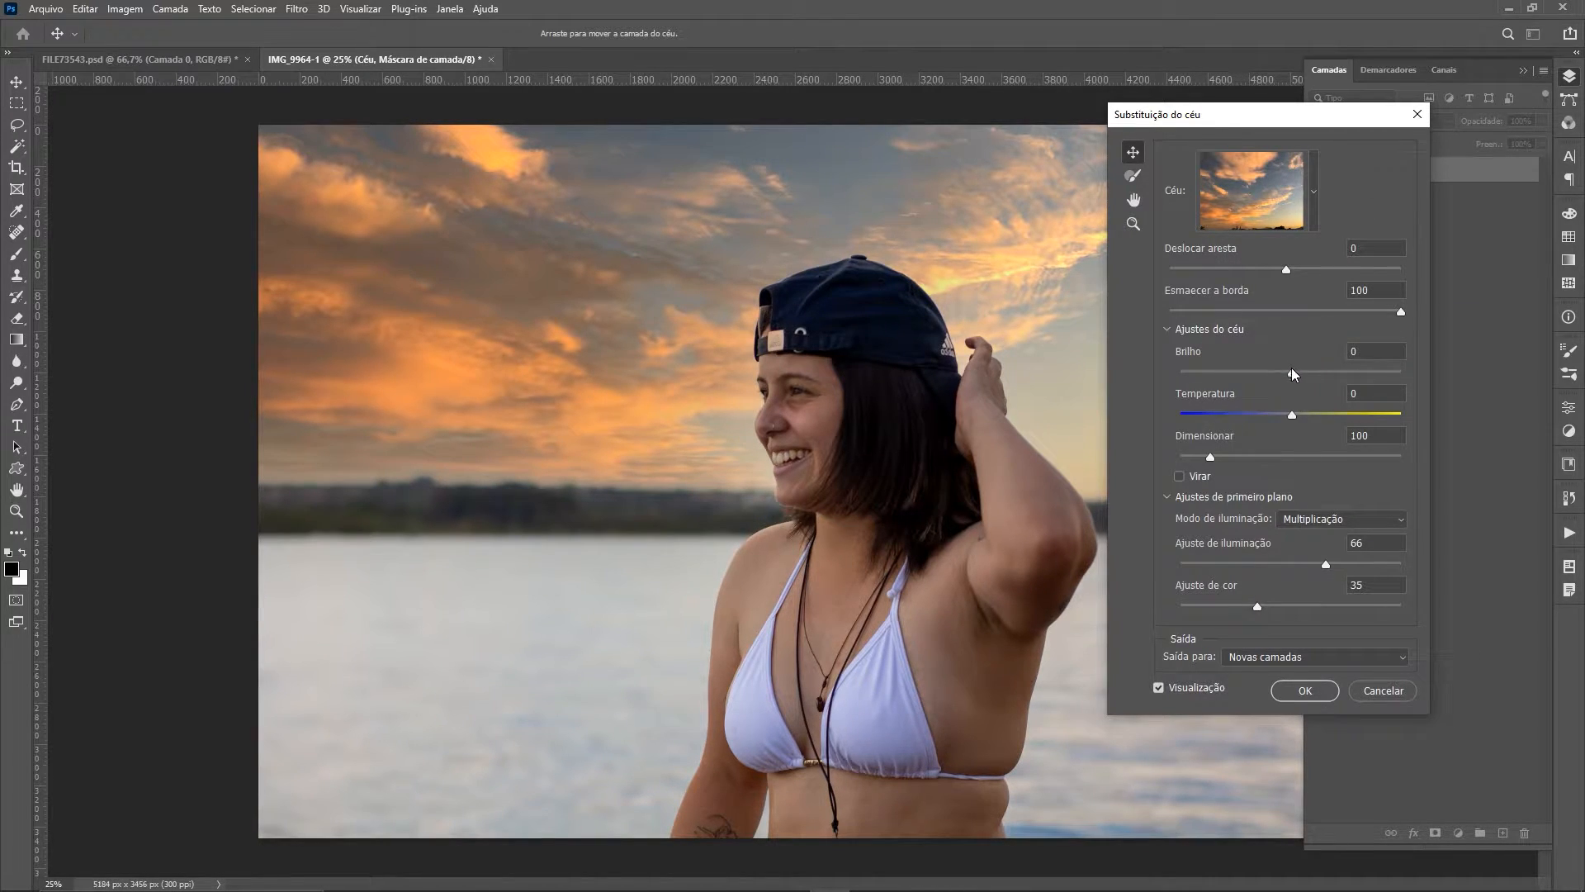
pyautogui.moveTo(1369, 368); pyautogui.dragTo(1365, 370)
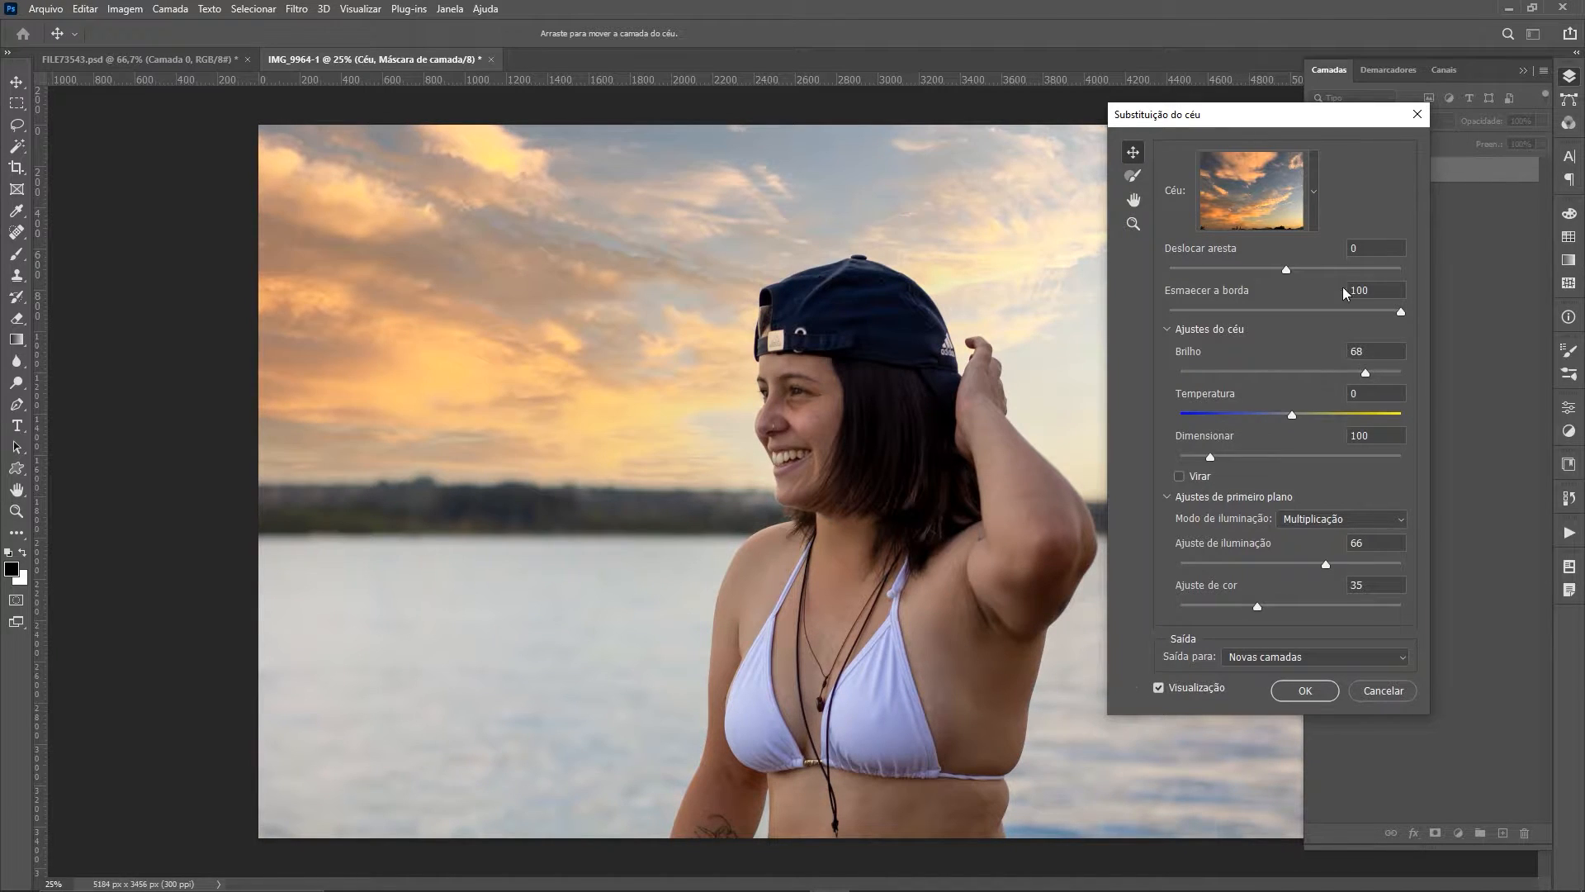
# Step: Give the portrait the blue sky preset with thin wispy clouds, adjusted to brightness 22 and temperature 43
pyautogui.click(1310, 196)
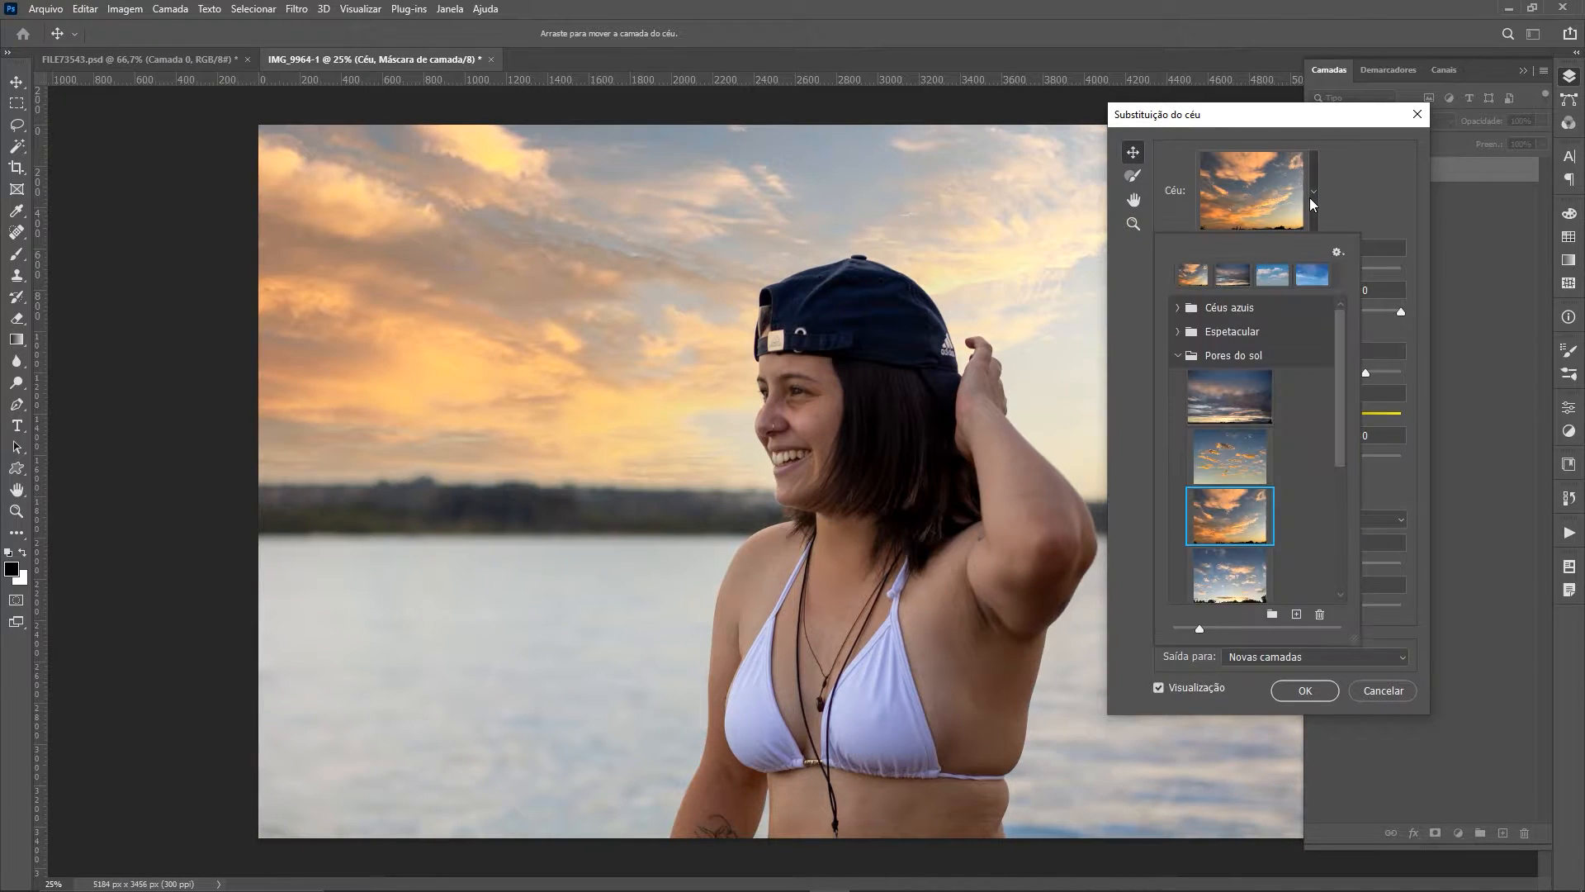
pyautogui.click(1311, 277)
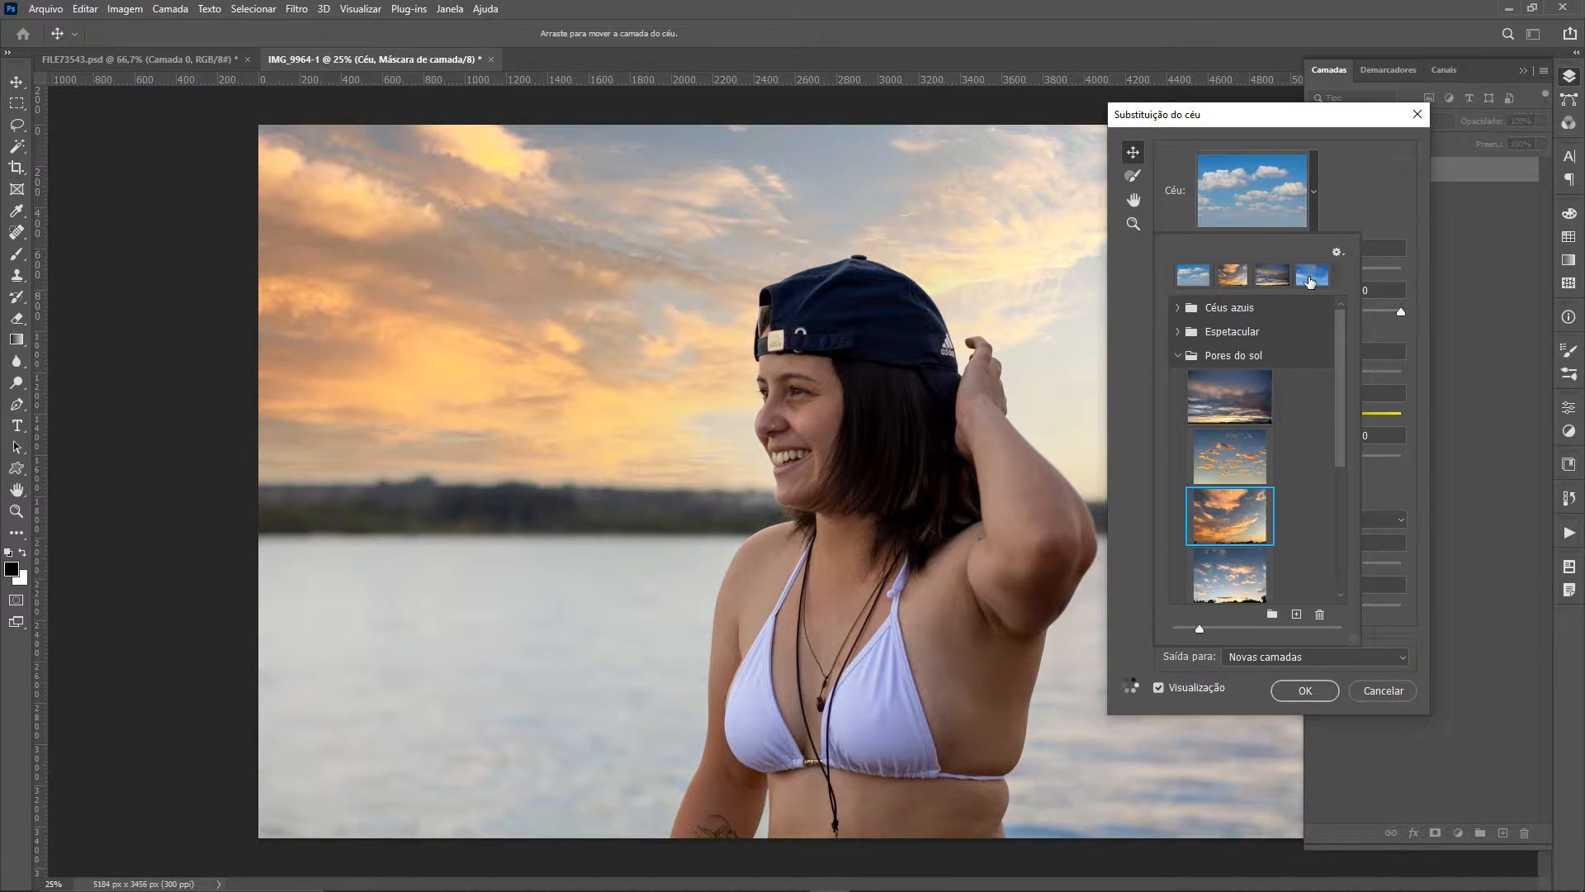
pyautogui.click(1311, 278)
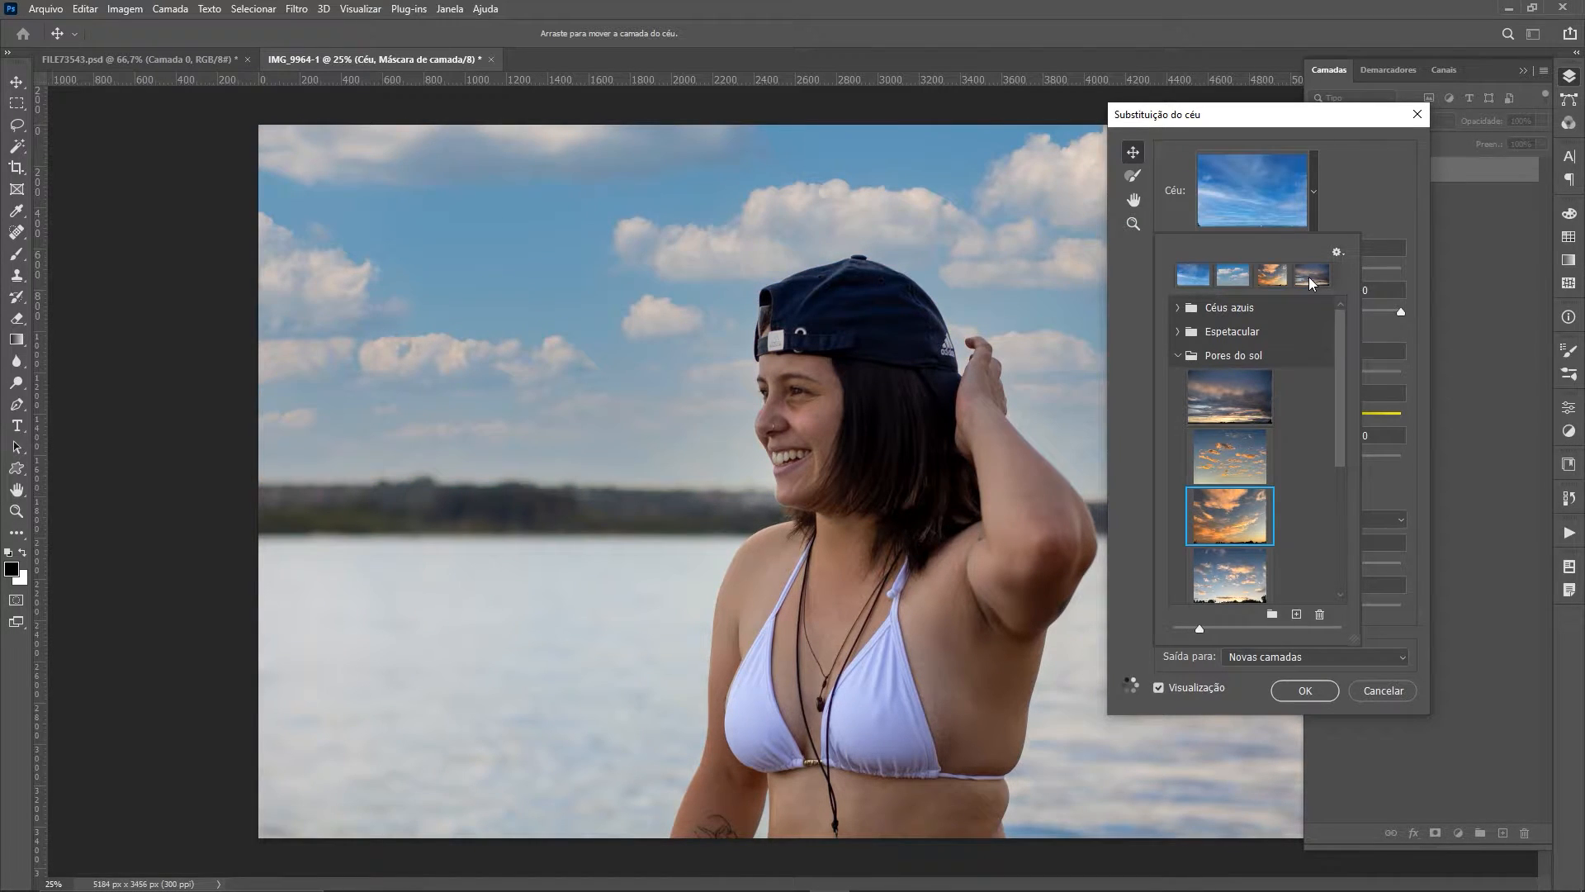
pyautogui.click(1344, 149)
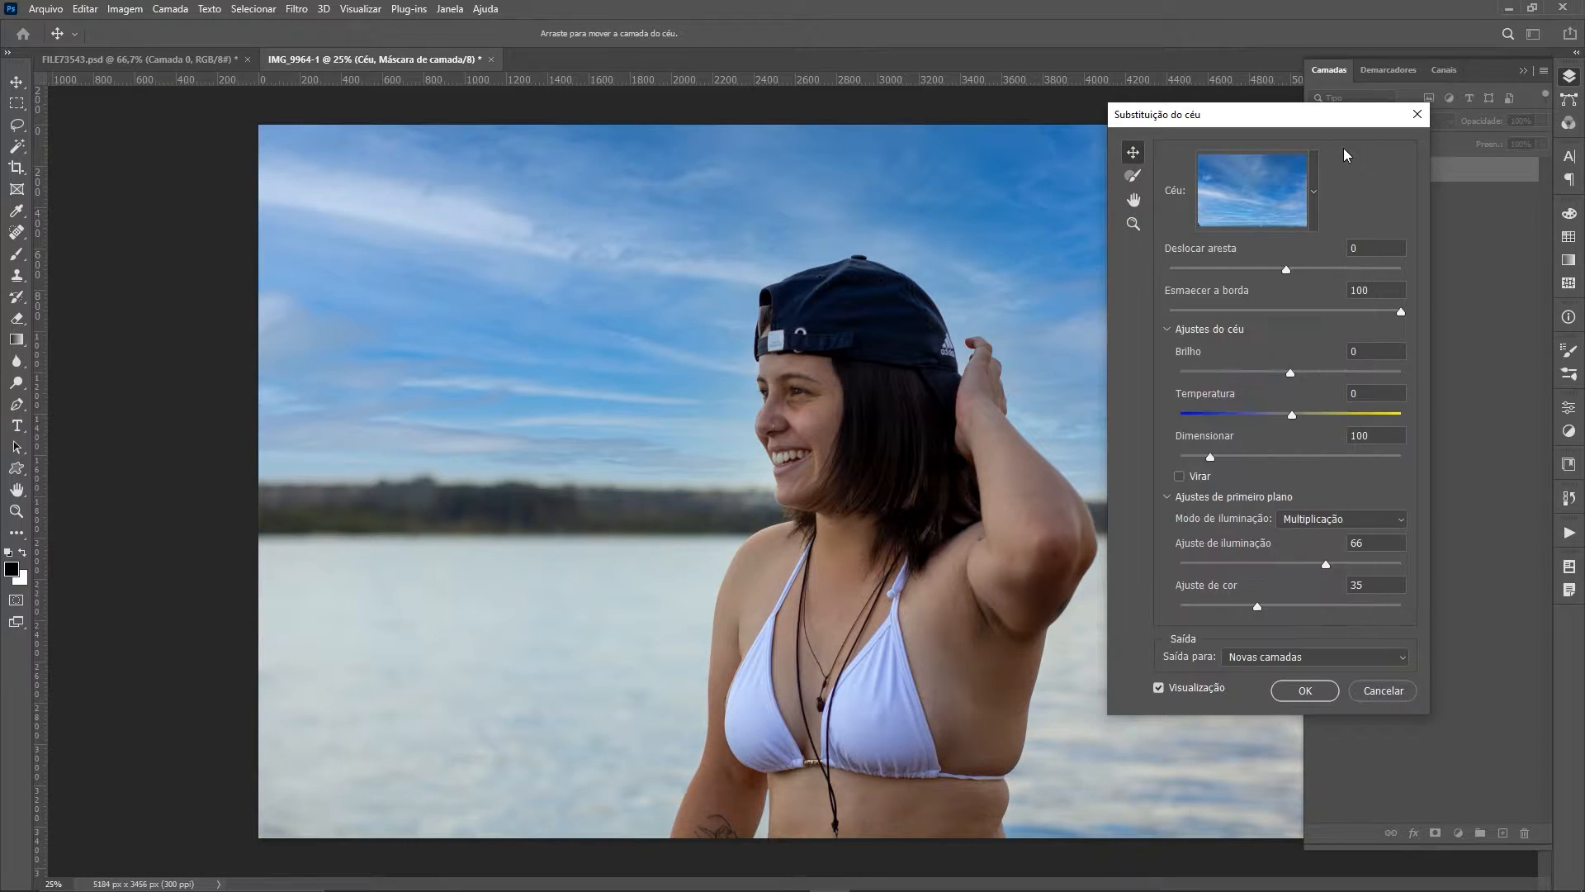
pyautogui.moveTo(1290, 373)
pyautogui.mouseDown()
pyautogui.moveTo(1193, 369)
pyautogui.moveTo(1300, 372)
pyautogui.mouseUp()
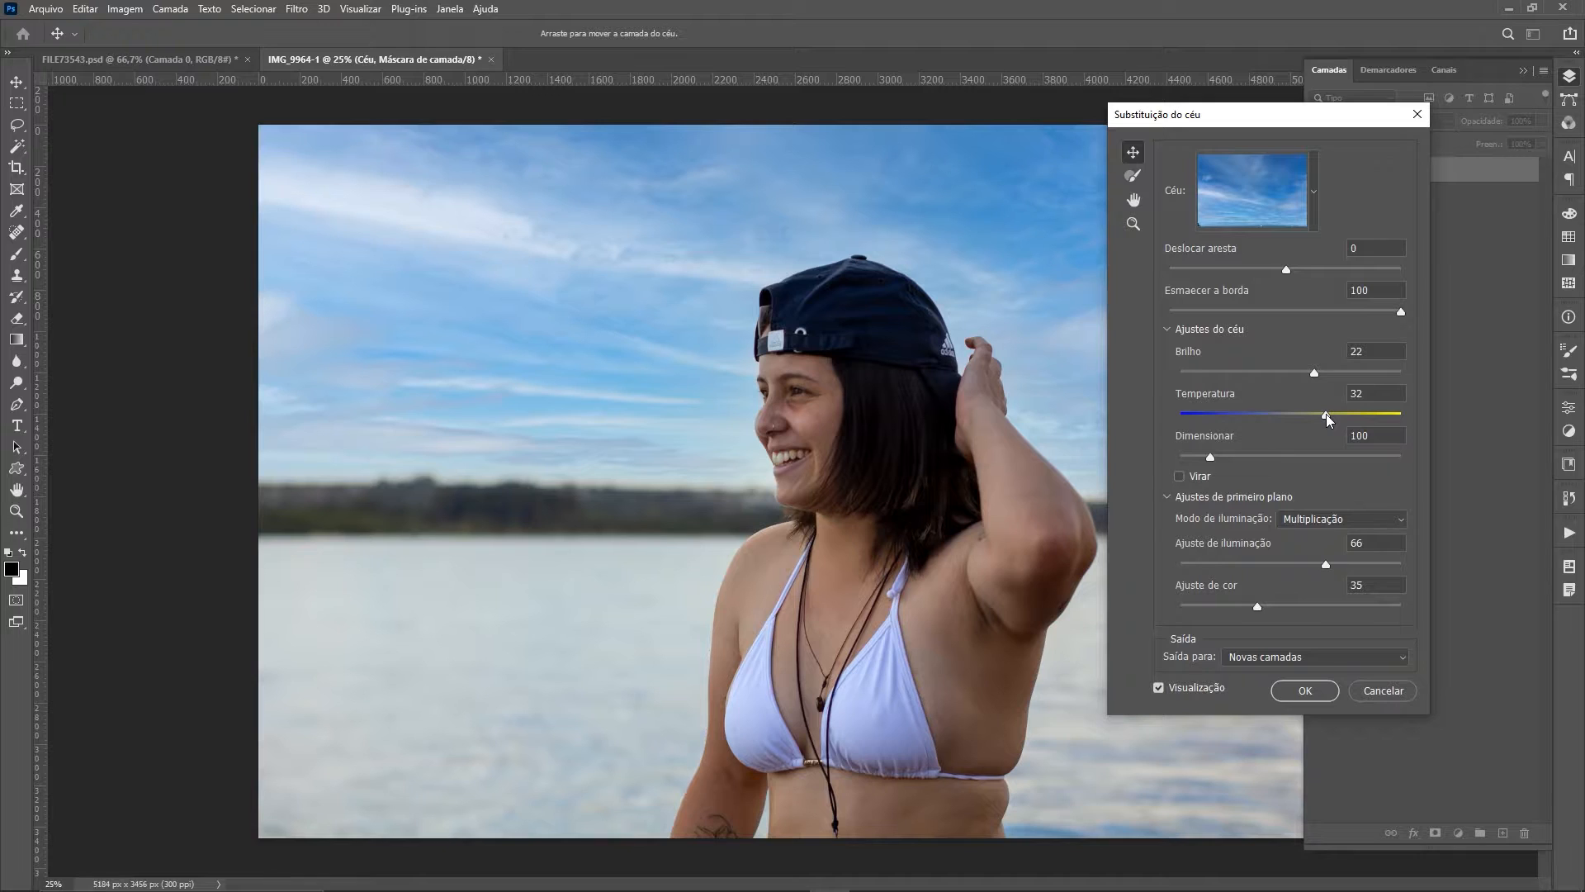
pyautogui.moveTo(1342, 424); pyautogui.dragTo(1337, 421)
# Step: Try the Divisão lighting mode on the portrait's foreground and restore Multiplicação
pyautogui.click(1365, 520)
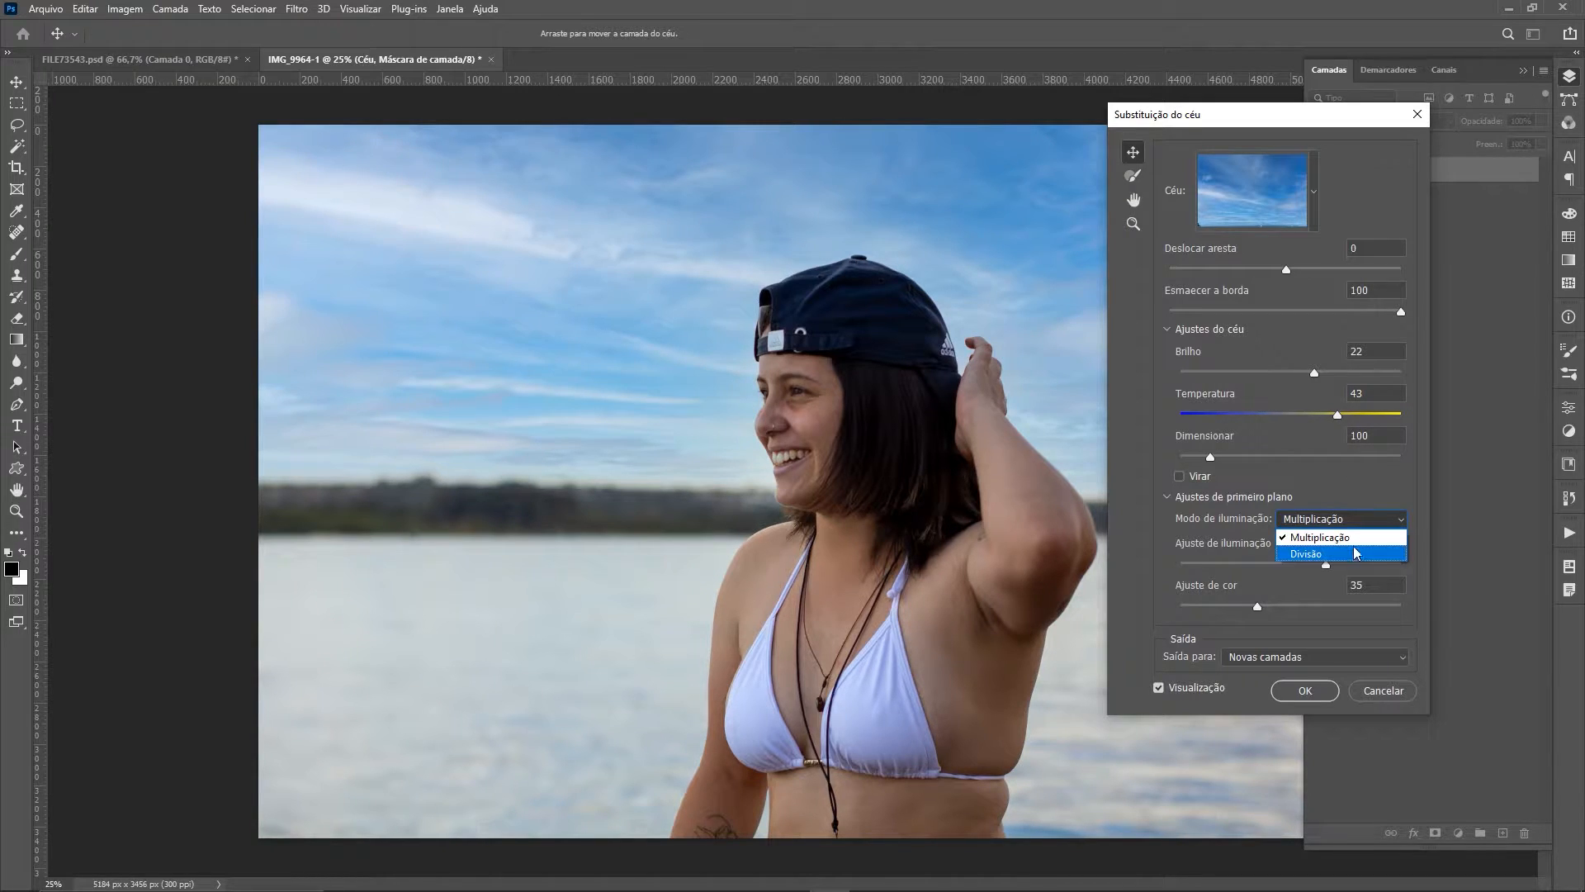
pyautogui.click(1352, 552)
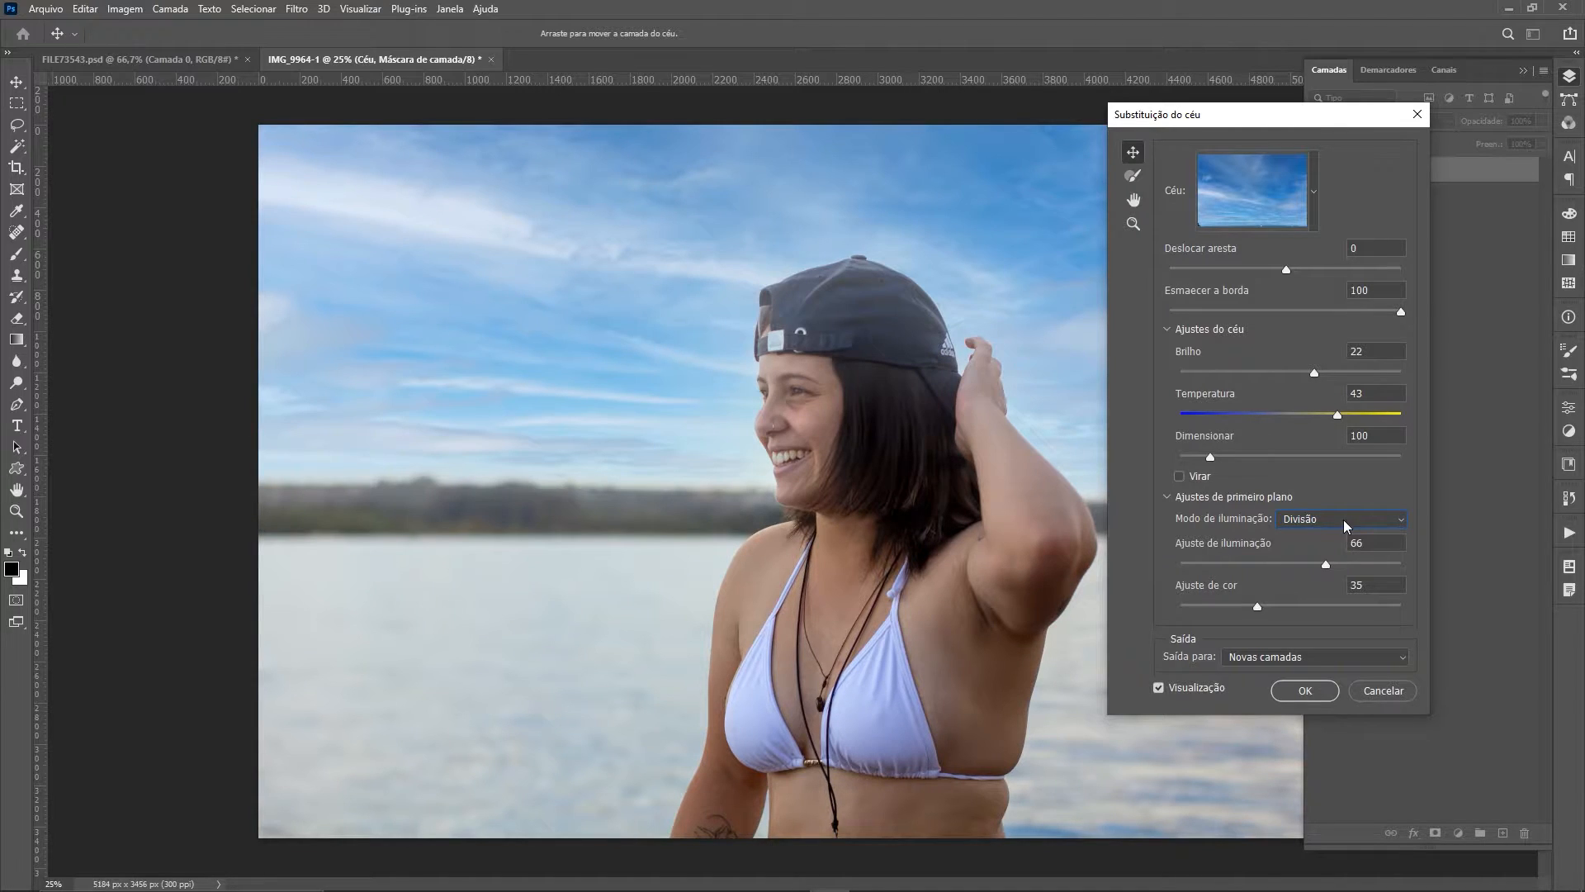
pyautogui.click(1346, 520)
pyautogui.click(1348, 536)
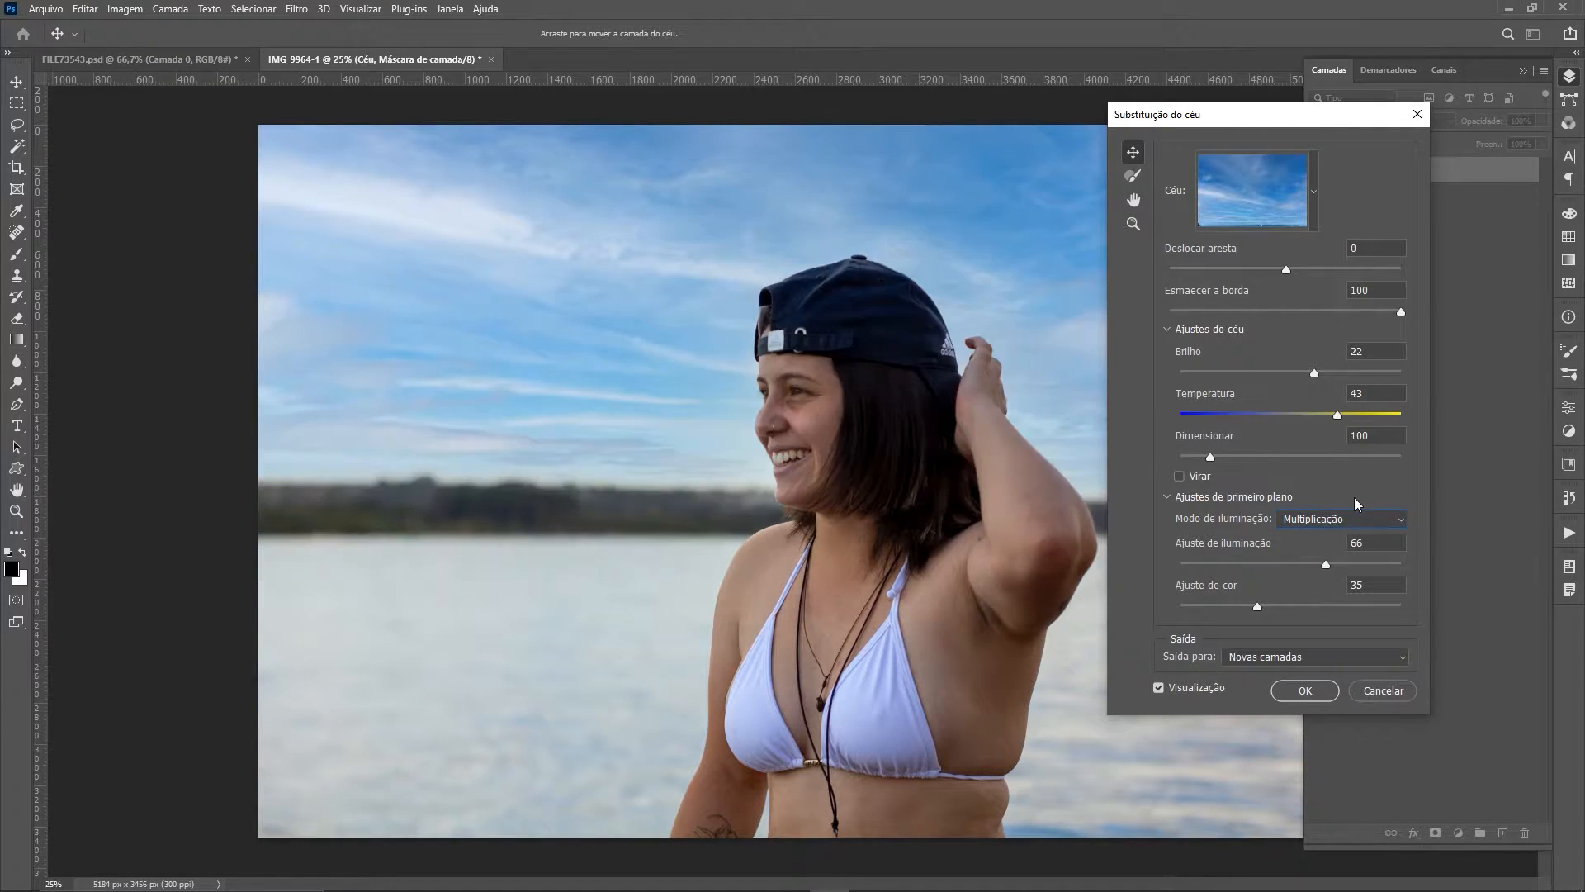
# Step: Set the foreground lighting adjustment to 0 and colour adjustment to 39, and apply the sky replacement as Novas camadas
pyautogui.moveTo(1325, 564)
pyautogui.mouseDown()
pyautogui.moveTo(1241, 568)
pyautogui.moveTo(1422, 567)
pyautogui.moveTo(1182, 570)
pyautogui.moveTo(1452, 581)
pyautogui.moveTo(1349, 582)
pyautogui.mouseUp()
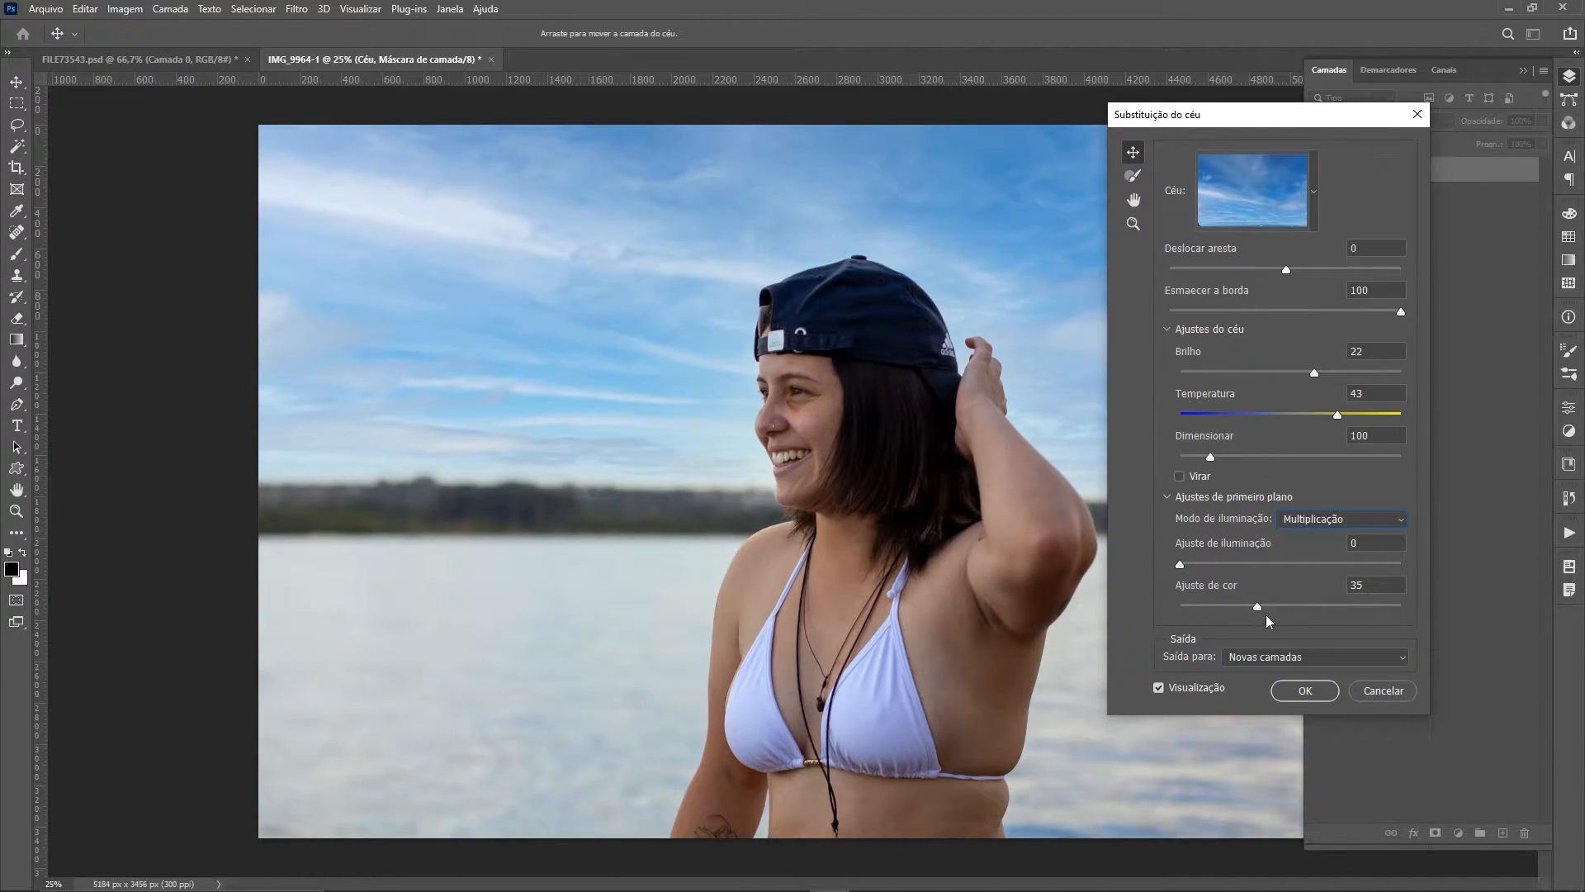
pyautogui.moveTo(1259, 608)
pyautogui.mouseDown()
pyautogui.moveTo(1402, 623)
pyautogui.moveTo(1180, 621)
pyautogui.moveTo(1291, 626)
pyautogui.moveTo(1265, 626)
pyautogui.mouseUp()
pyautogui.click(1298, 658)
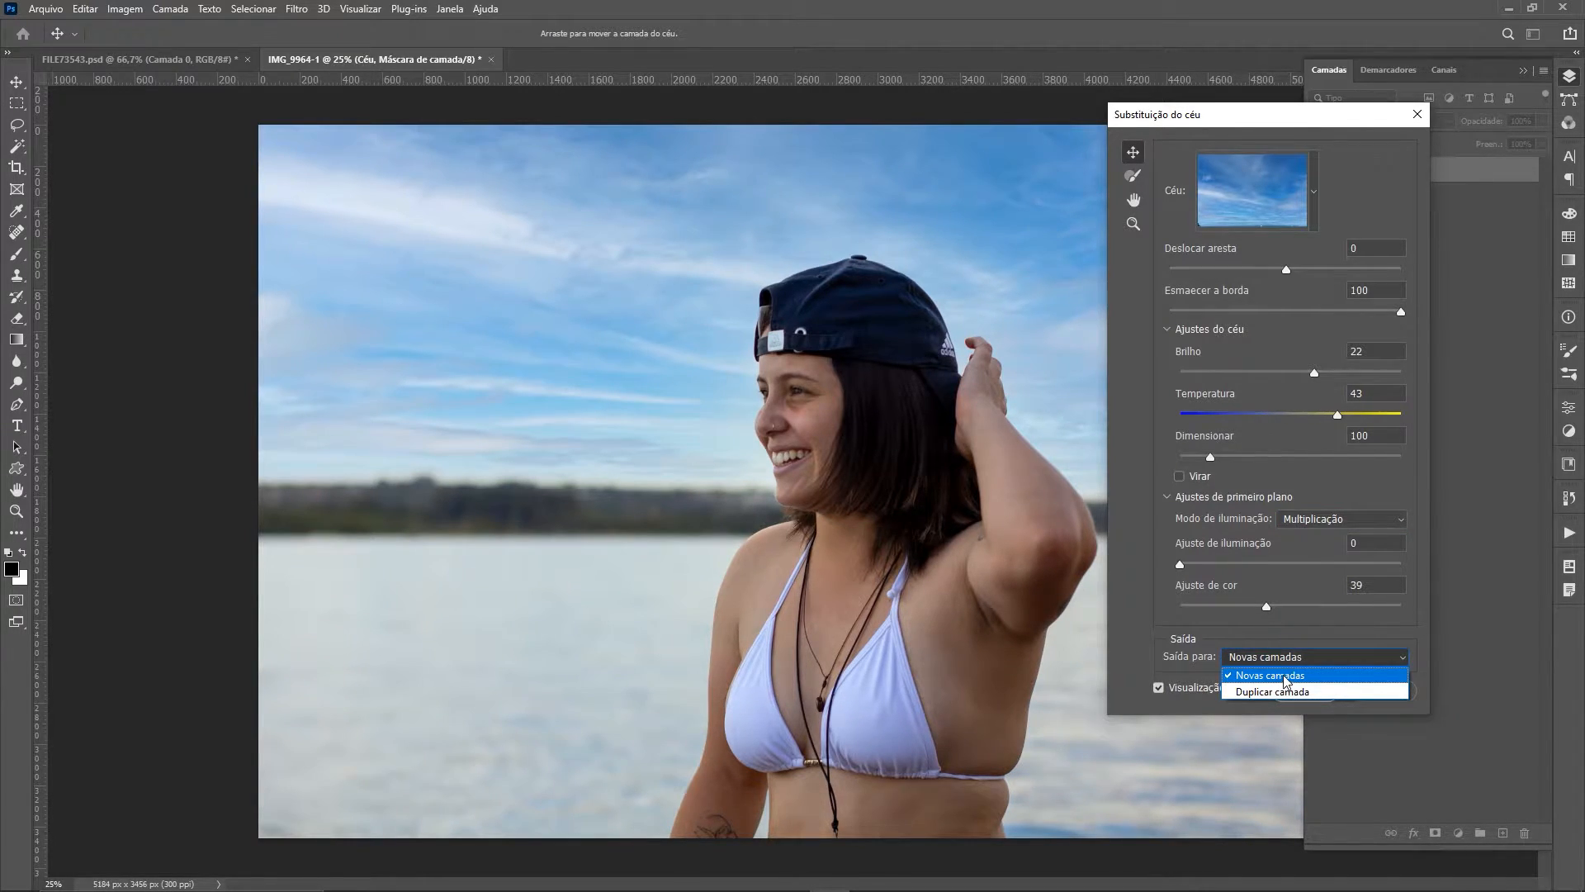
pyautogui.click(1269, 691)
pyautogui.click(1270, 660)
pyautogui.click(1271, 673)
pyautogui.click(1299, 688)
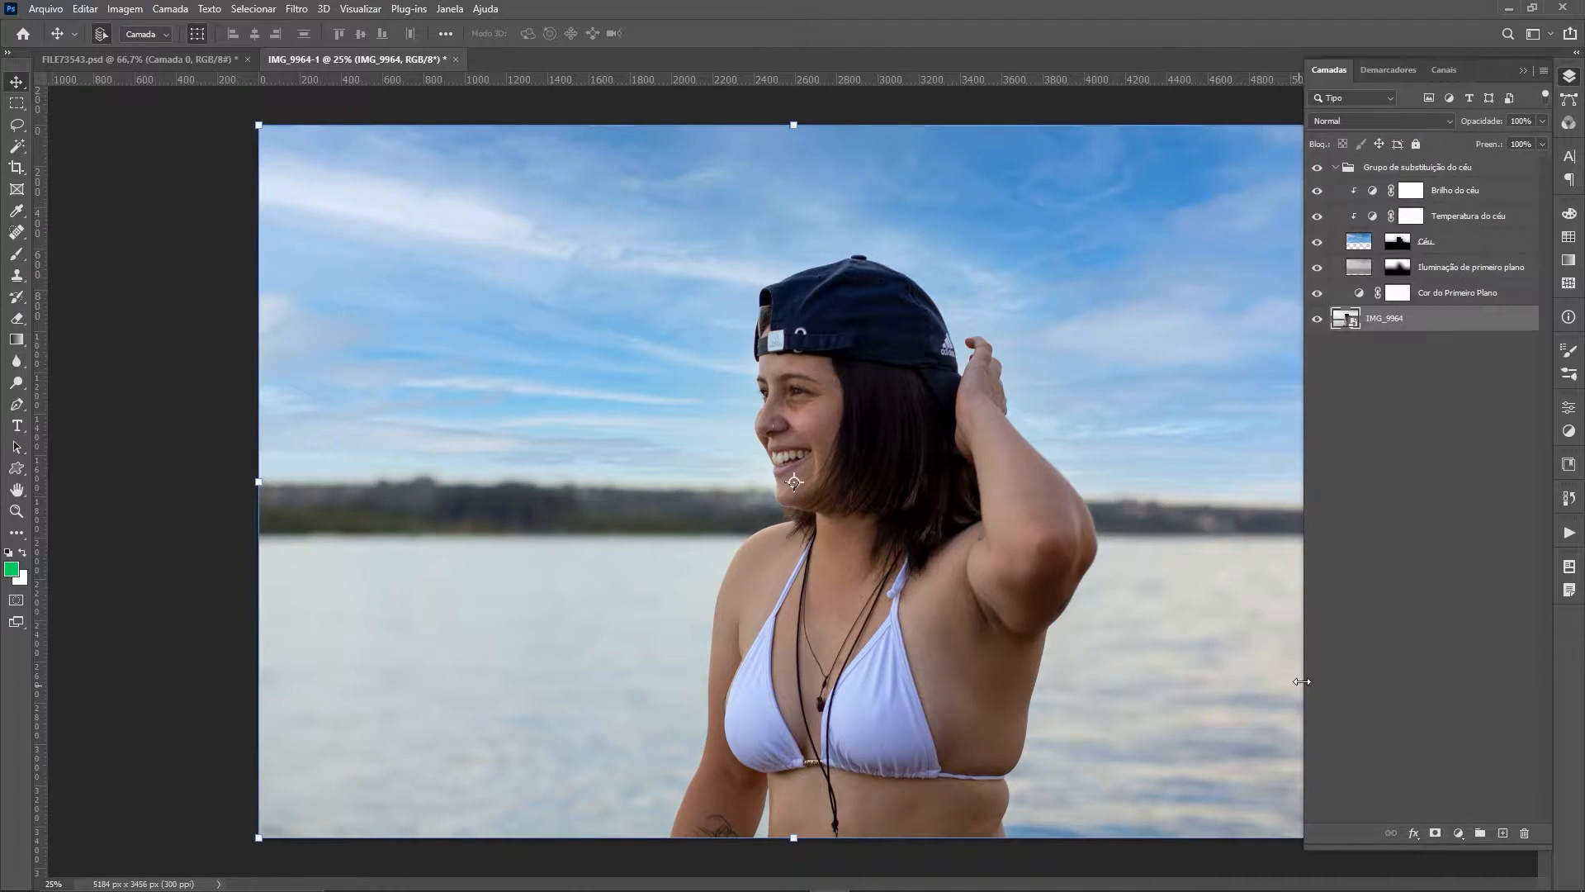
# Step: Add a Preto-e-branco adjustment layer directly above the Céu layer in the sky replacement group and adjust its opacity
pyautogui.click(1437, 256)
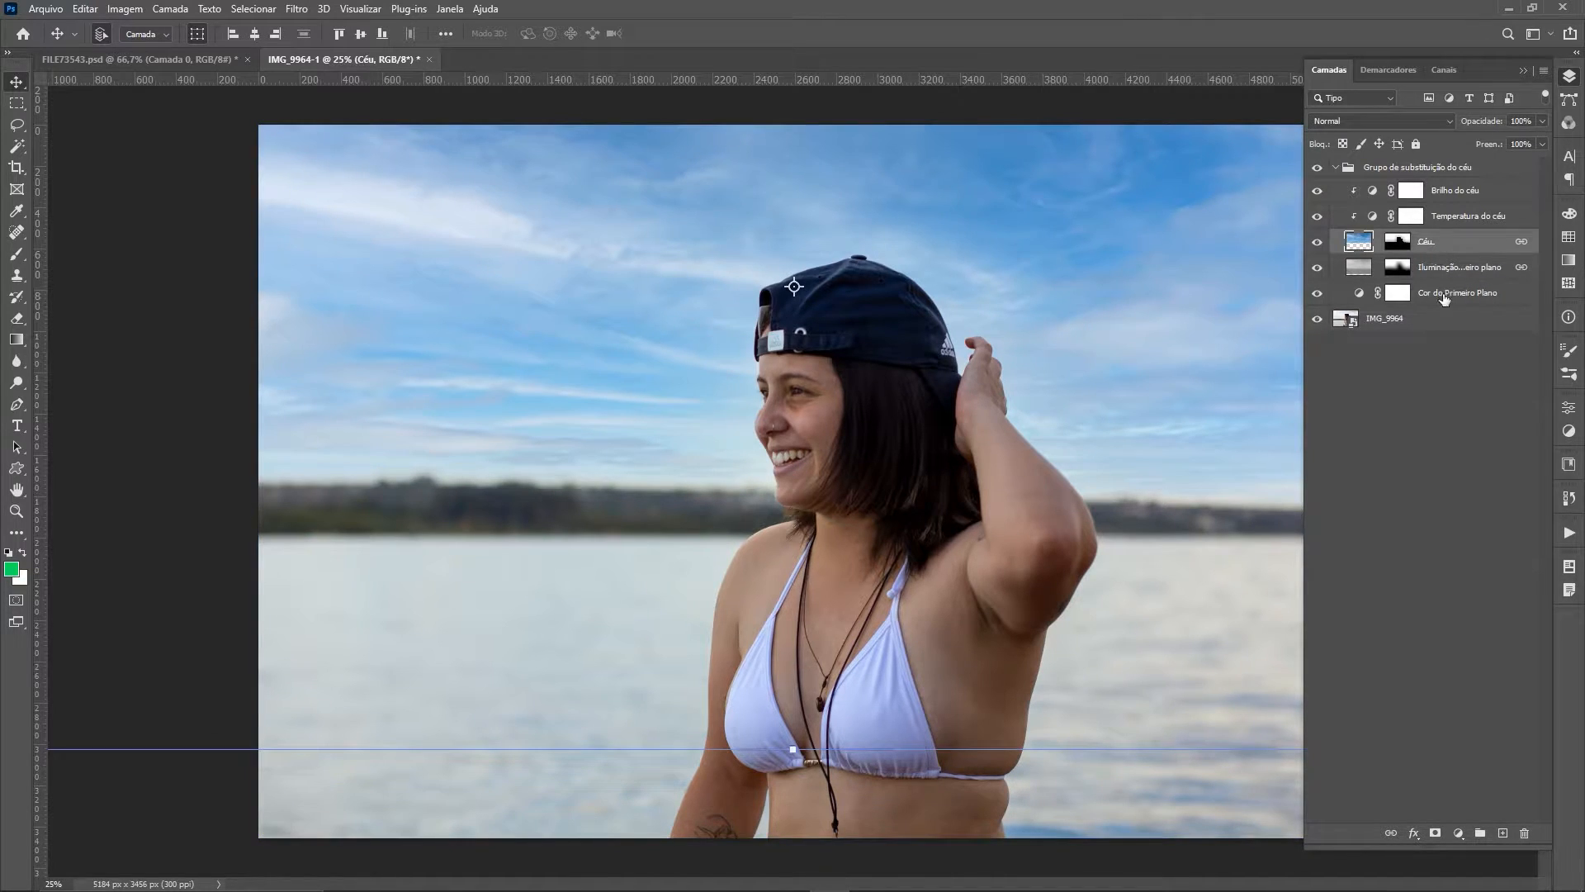
pyautogui.click(1458, 834)
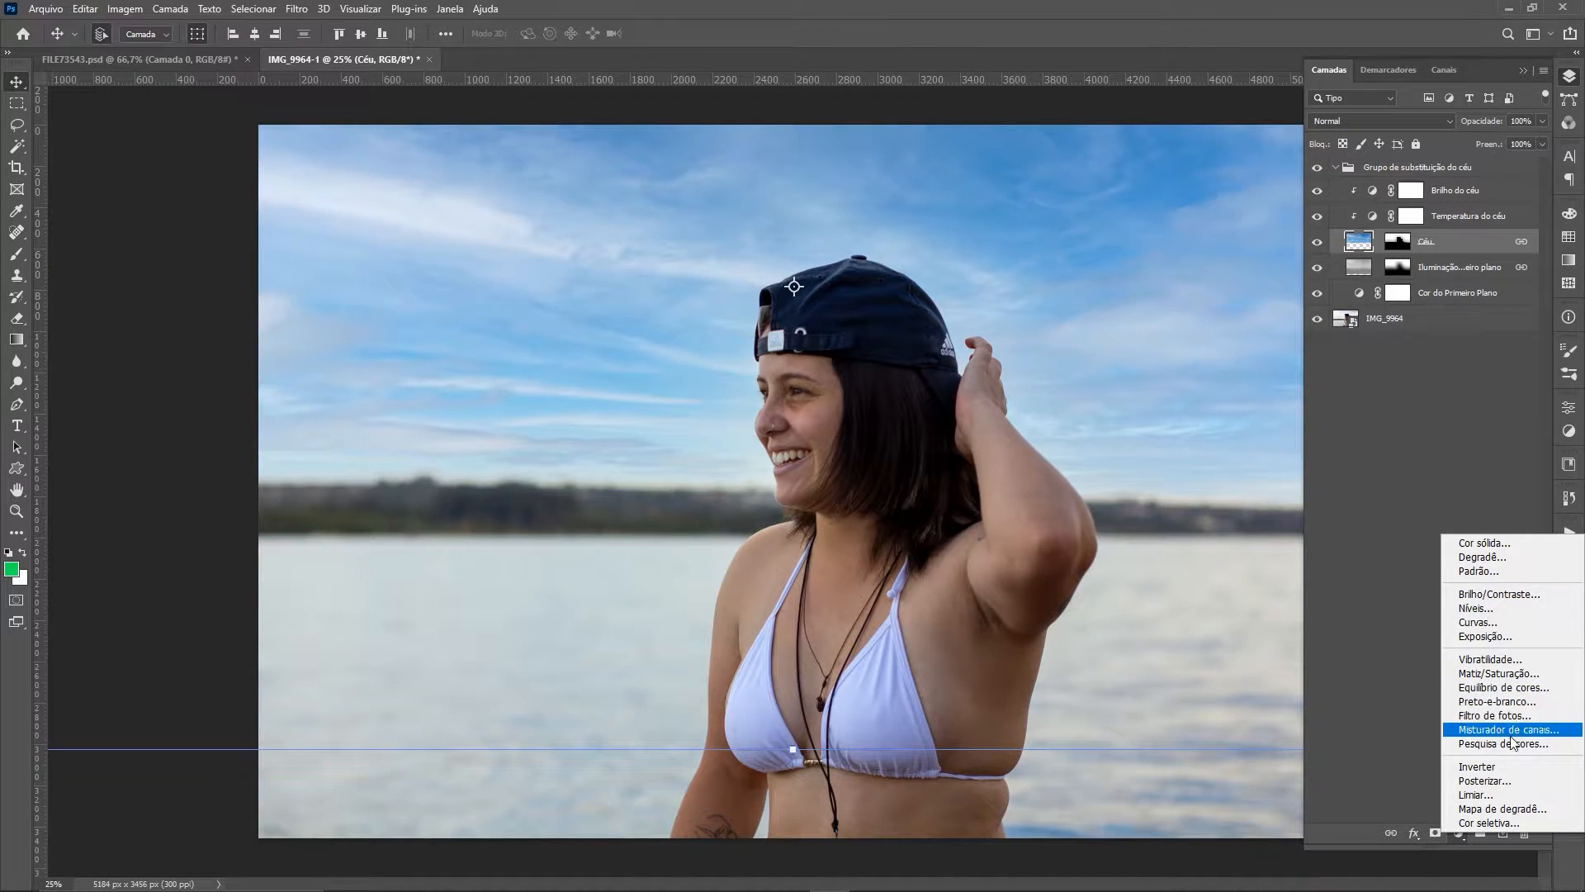
pyautogui.click(1498, 702)
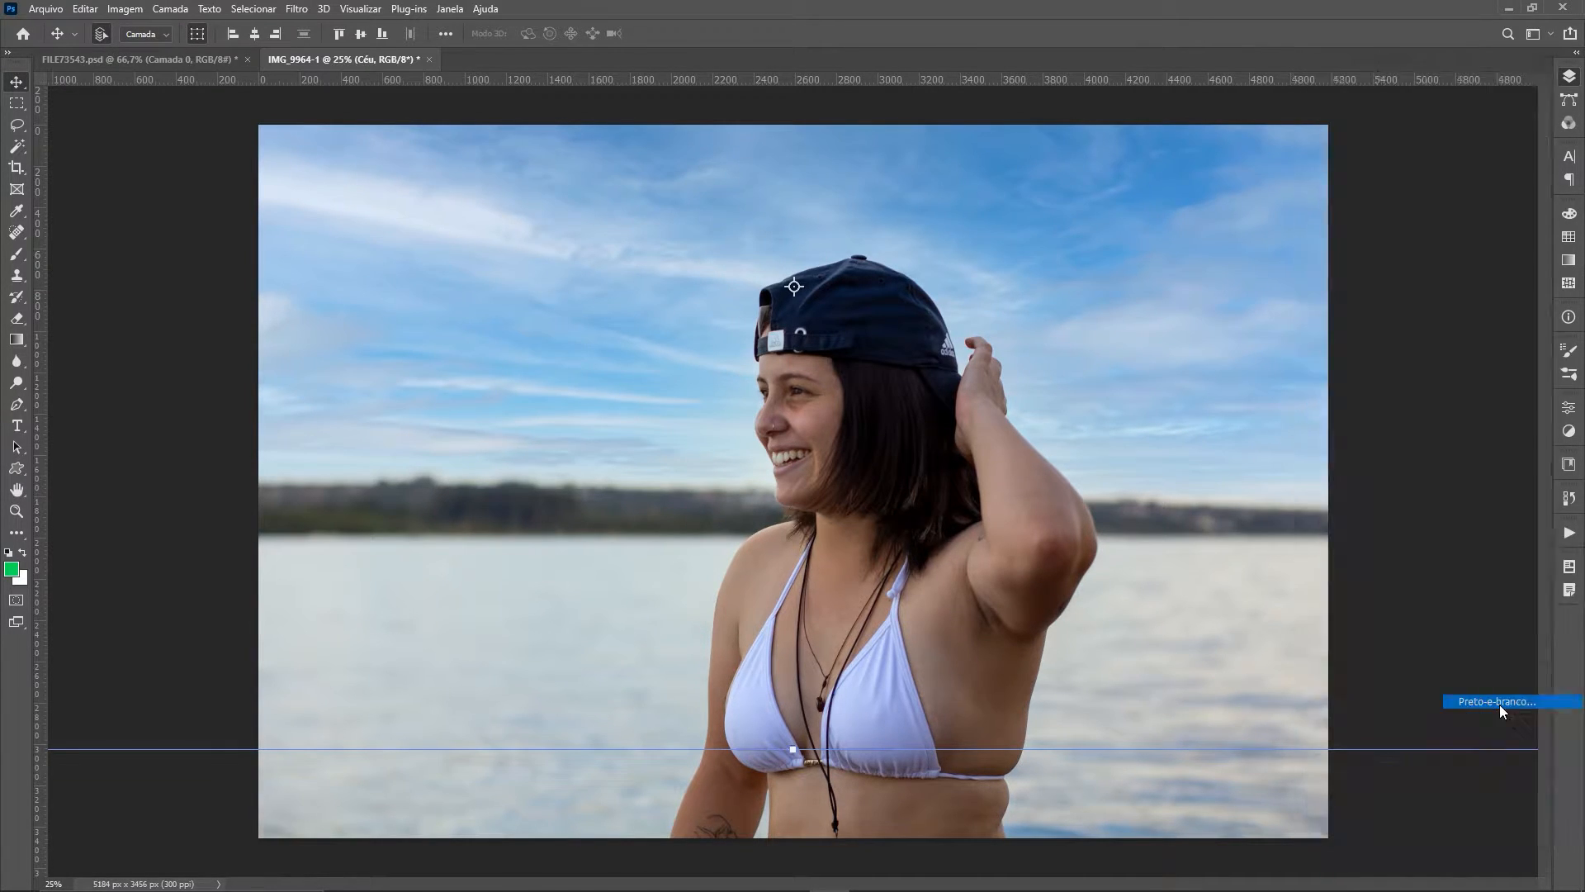
pyautogui.click(1568, 77)
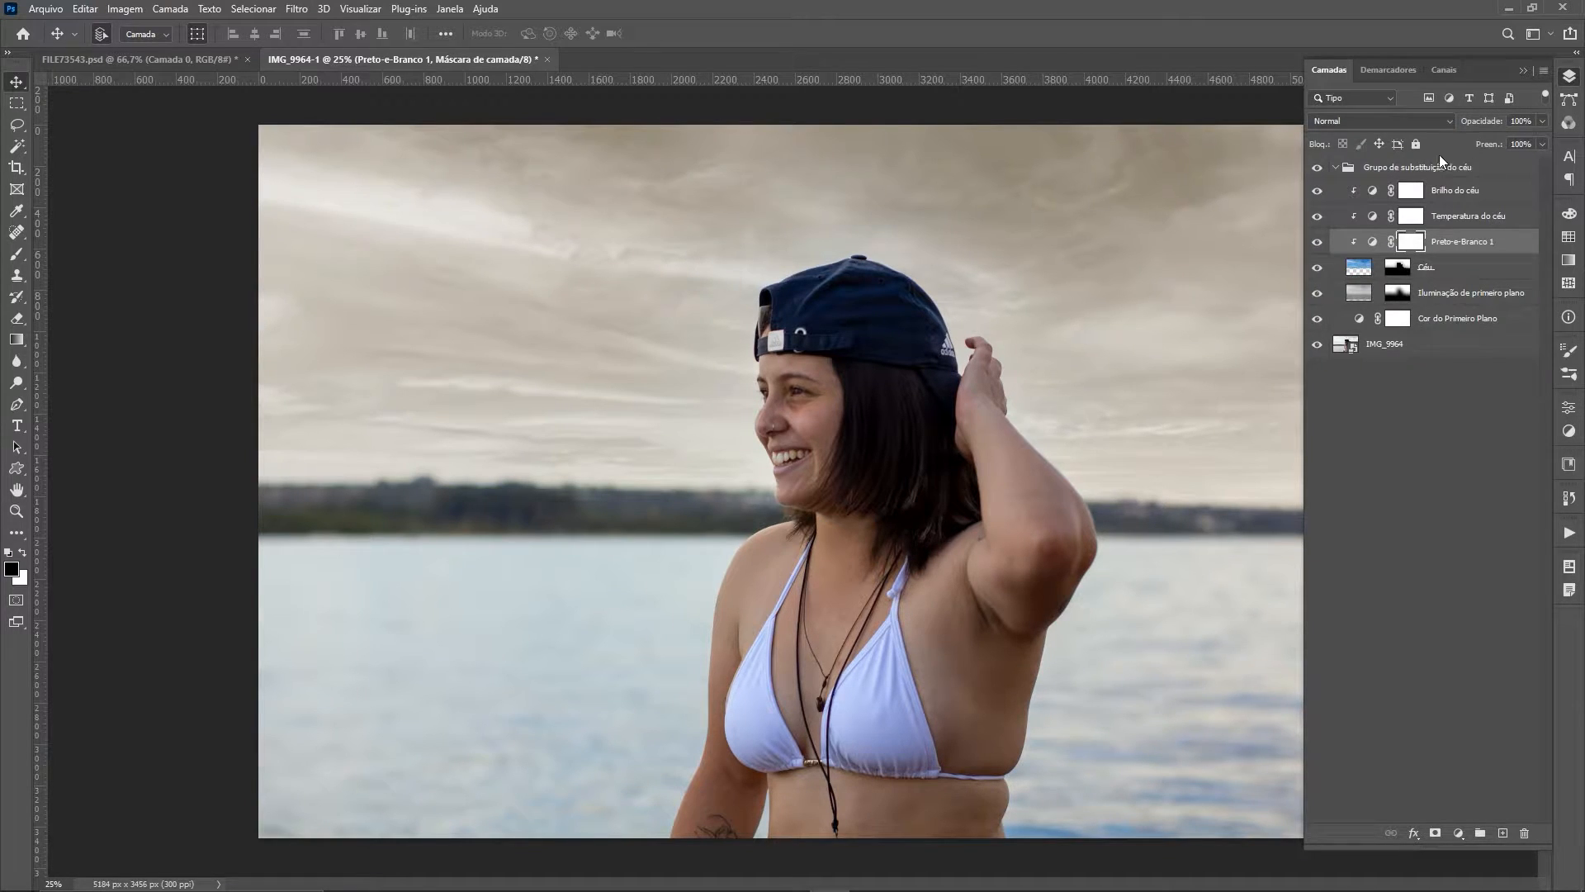
pyautogui.click(1543, 120)
pyautogui.moveTo(1468, 150); pyautogui.dragTo(1483, 152)
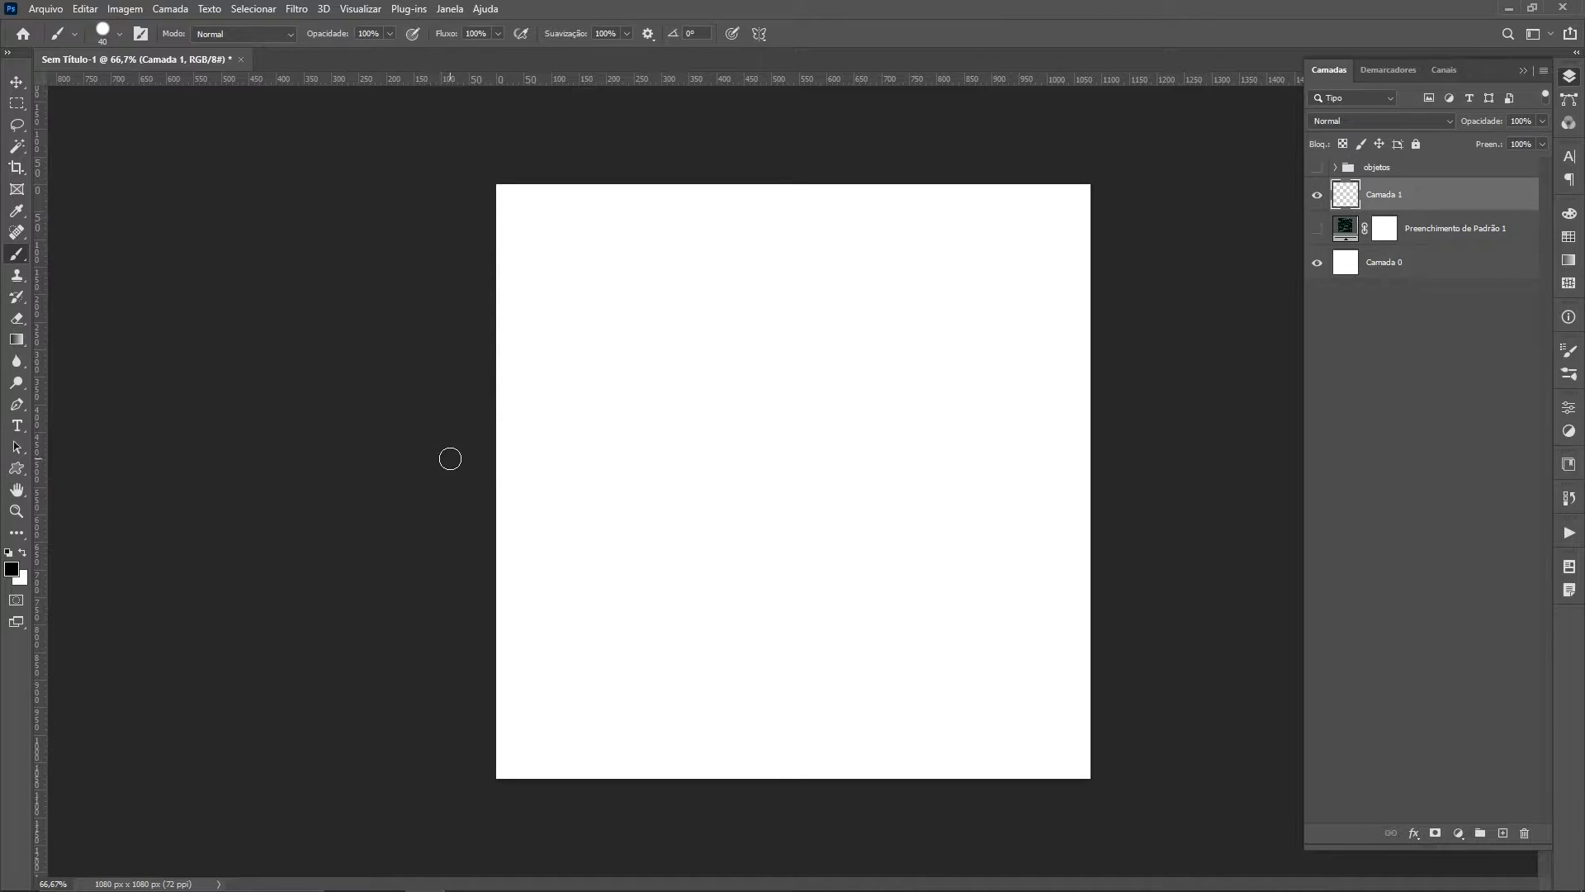
# Step: Paint a wavy black brush stroke across the blank canvas on Camada 1 and define the artwork as pattern "texte-1"
pyautogui.moveTo(454, 470)
pyautogui.mouseDown()
pyautogui.moveTo(527, 404)
pyautogui.moveTo(598, 387)
pyautogui.moveTo(682, 391)
pyautogui.moveTo(815, 441)
pyautogui.moveTo(1005, 367)
pyautogui.moveTo(1098, 374)
pyautogui.moveTo(1200, 413)
pyautogui.mouseUp()
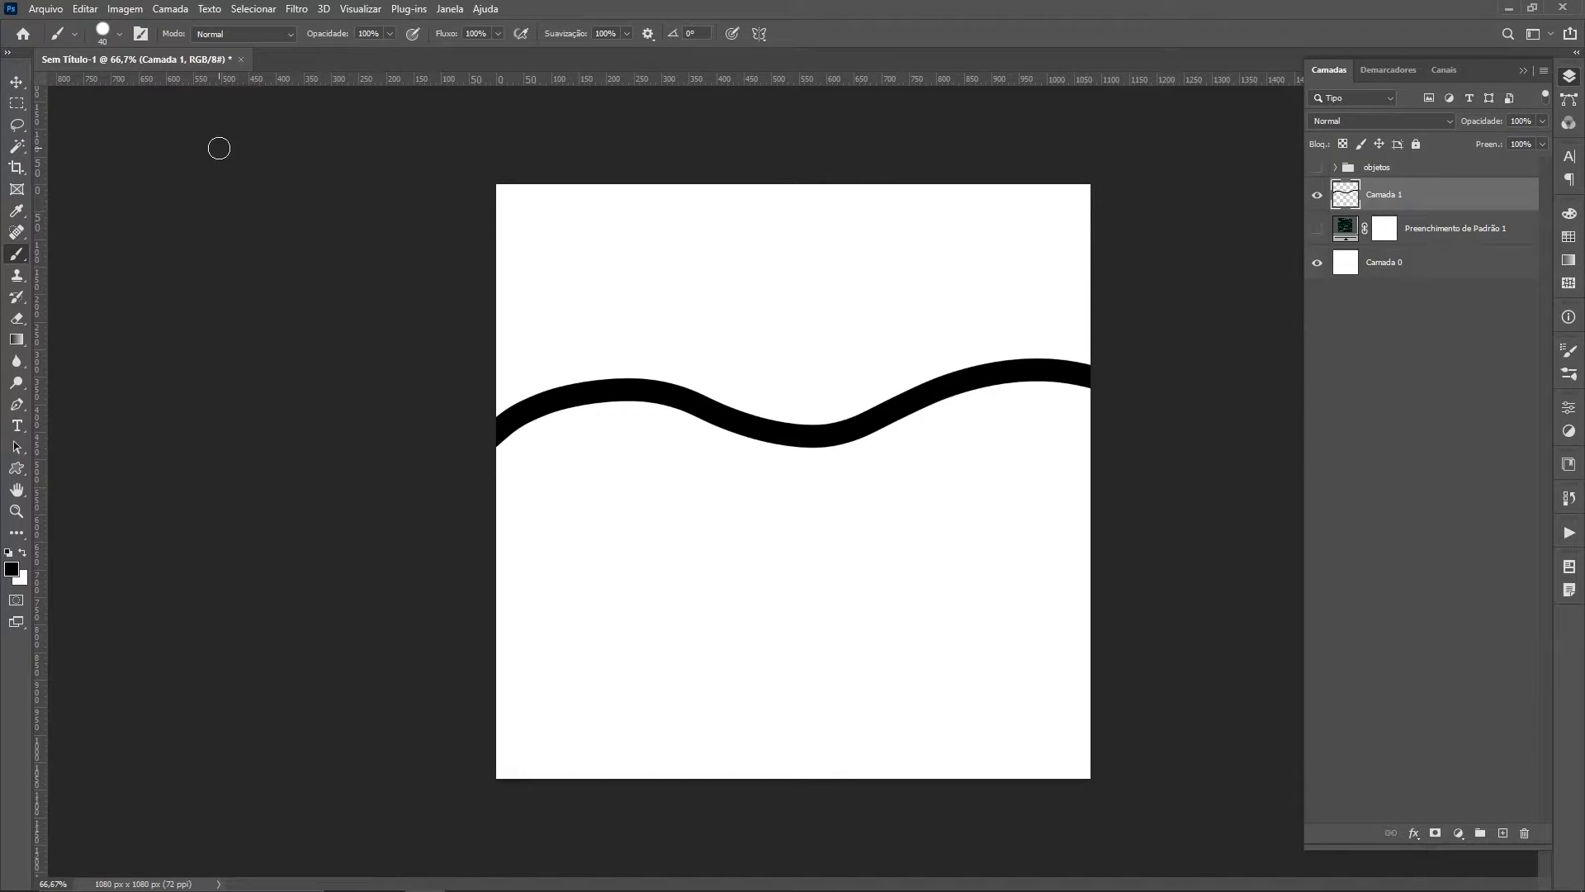
pyautogui.click(84, 9)
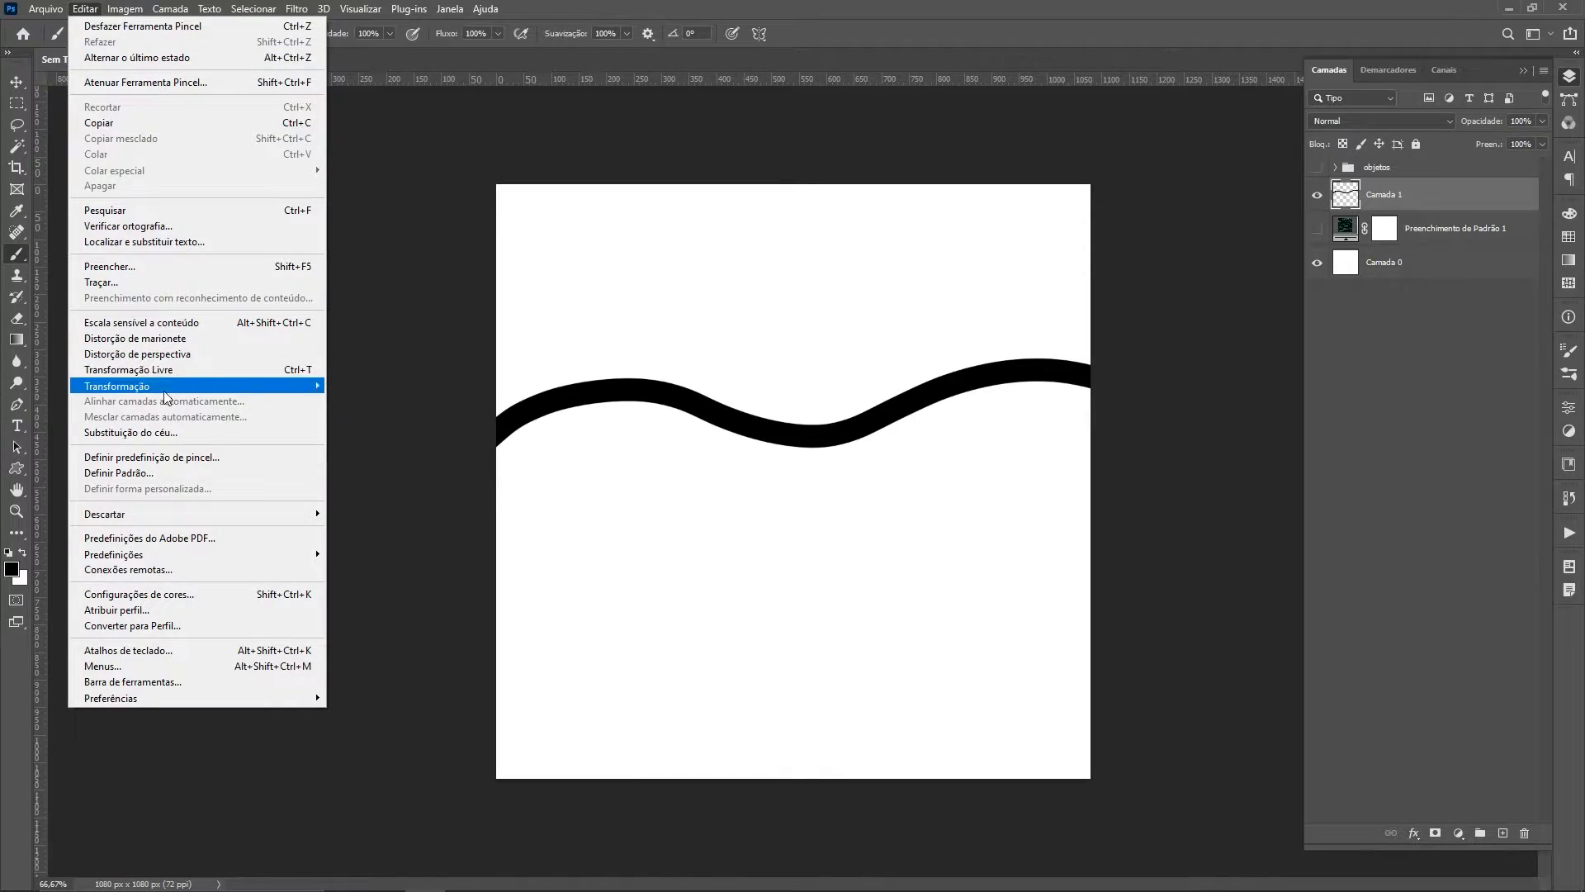
pyautogui.click(142, 473)
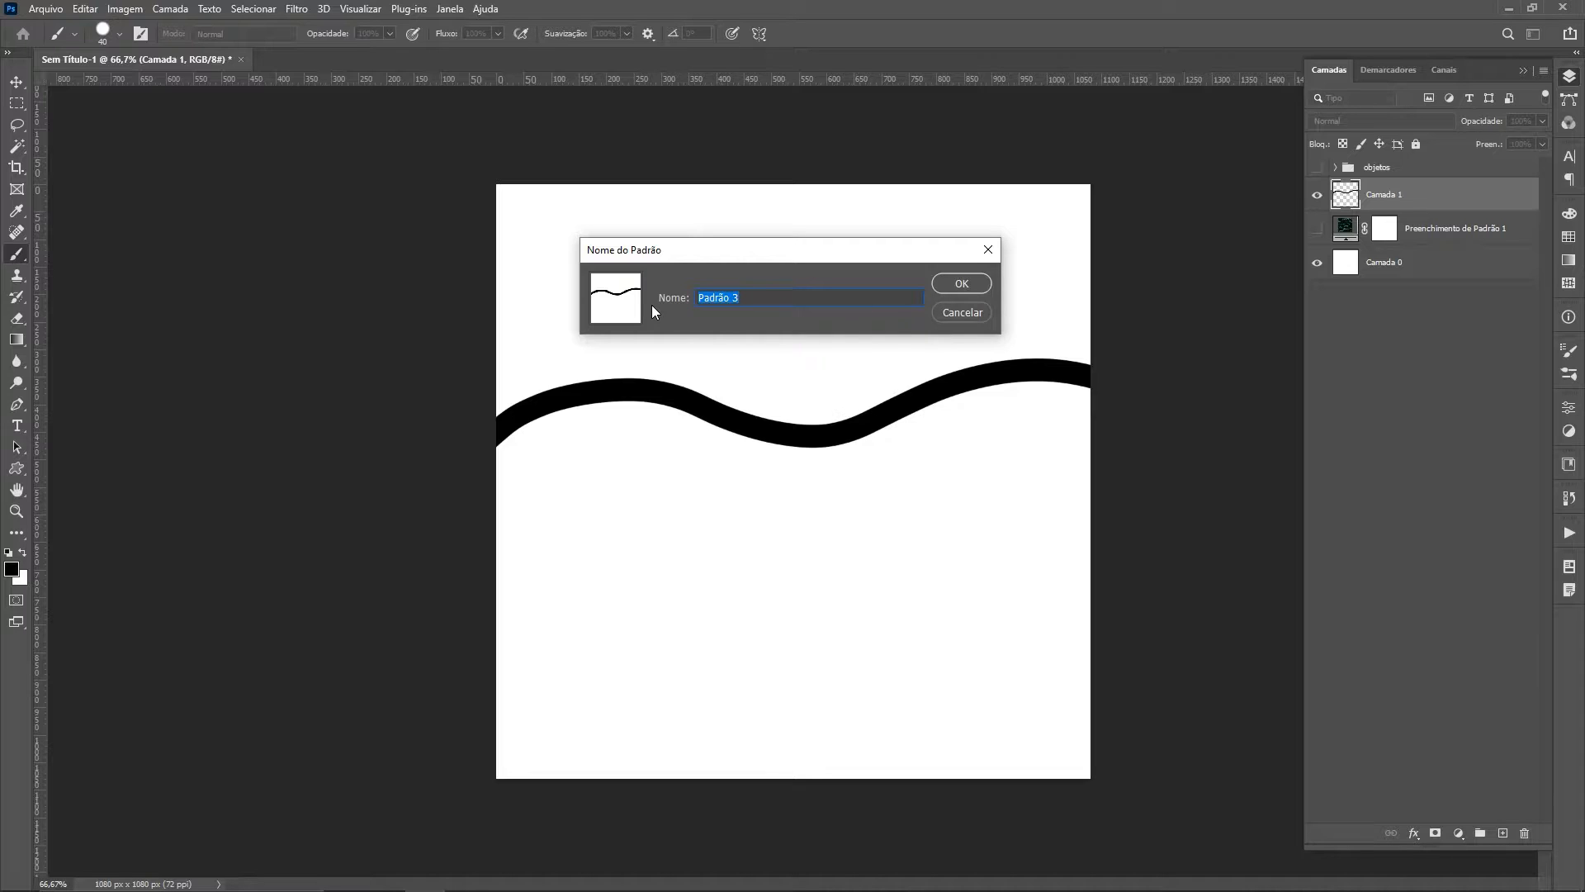
pyautogui.write('texte-1')
pyautogui.press('Return')
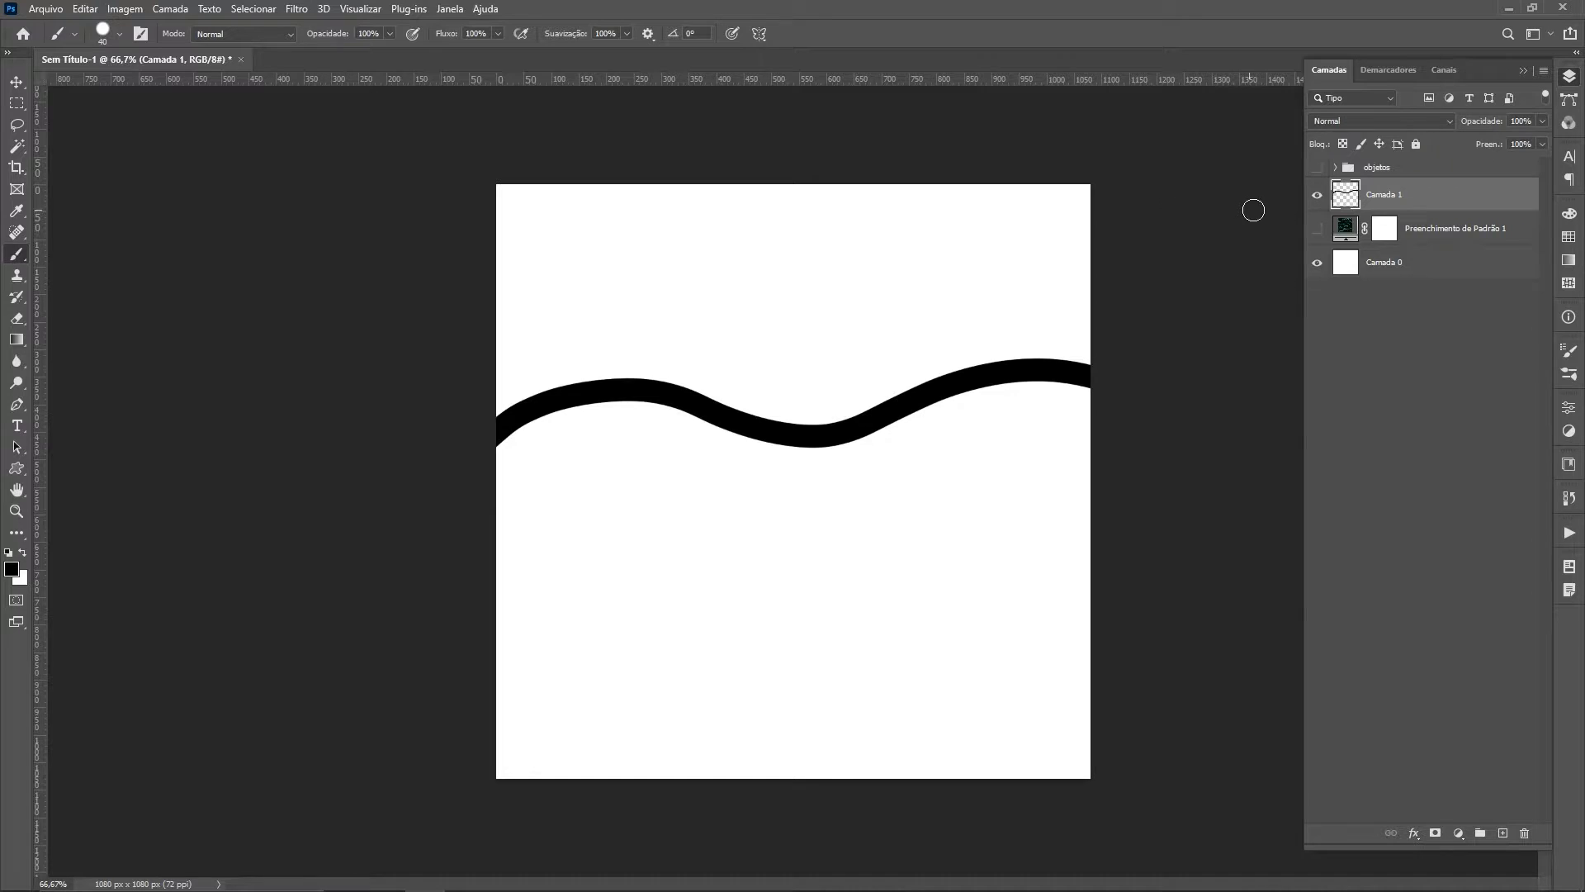
# Step: Show the pattern fill layer instead of Camada 1 and try the new wave pattern in it
pyautogui.click(1318, 196)
pyautogui.click(1318, 229)
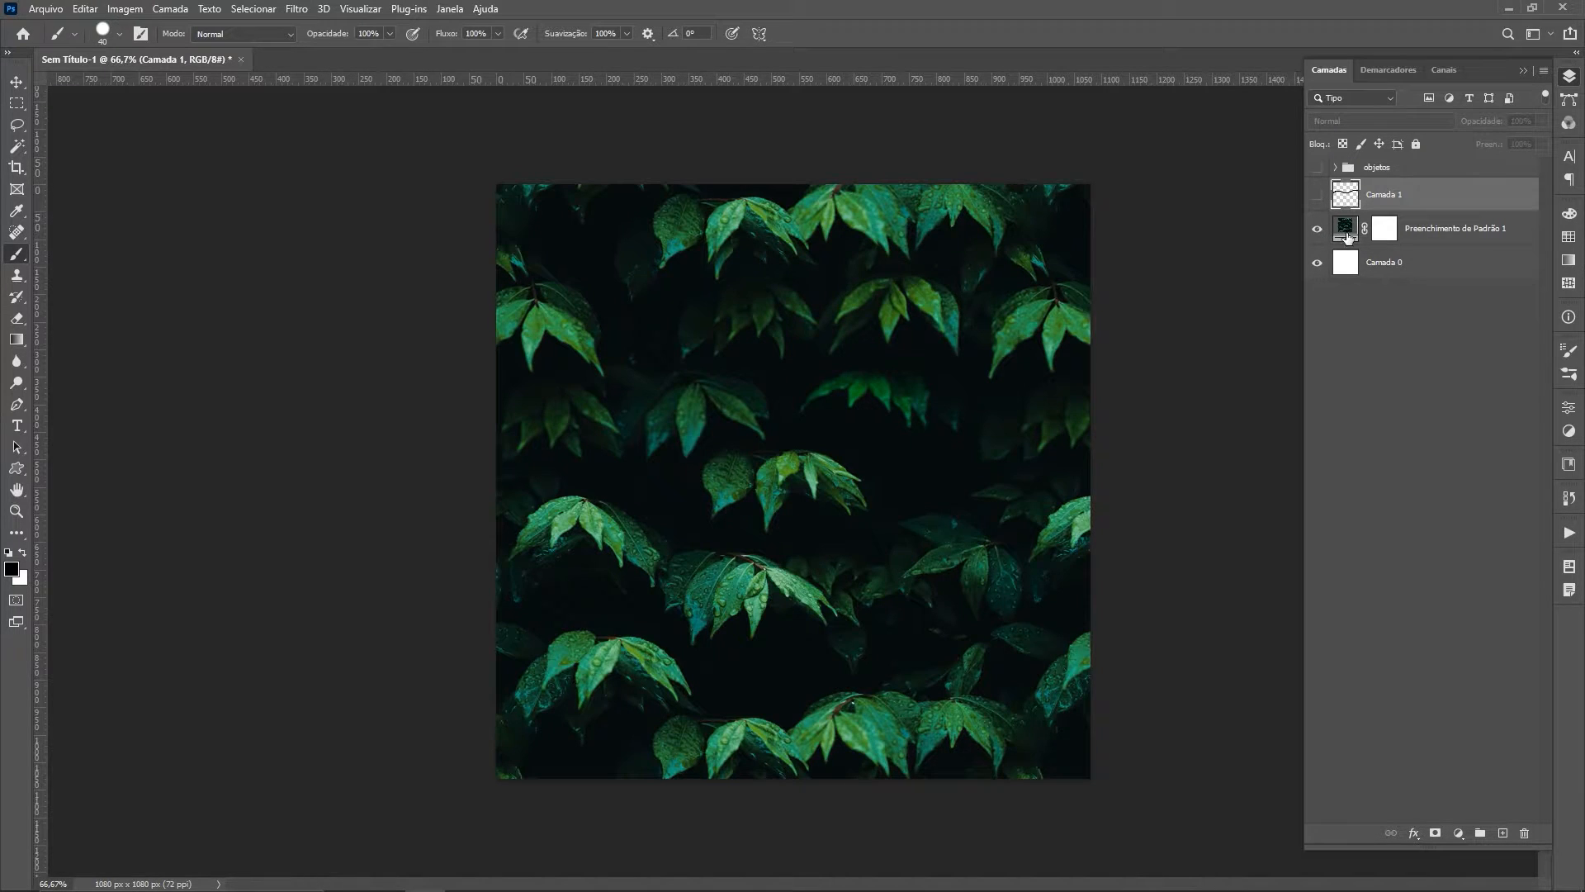
pyautogui.click(1346, 240)
pyautogui.doubleClick(1345, 238)
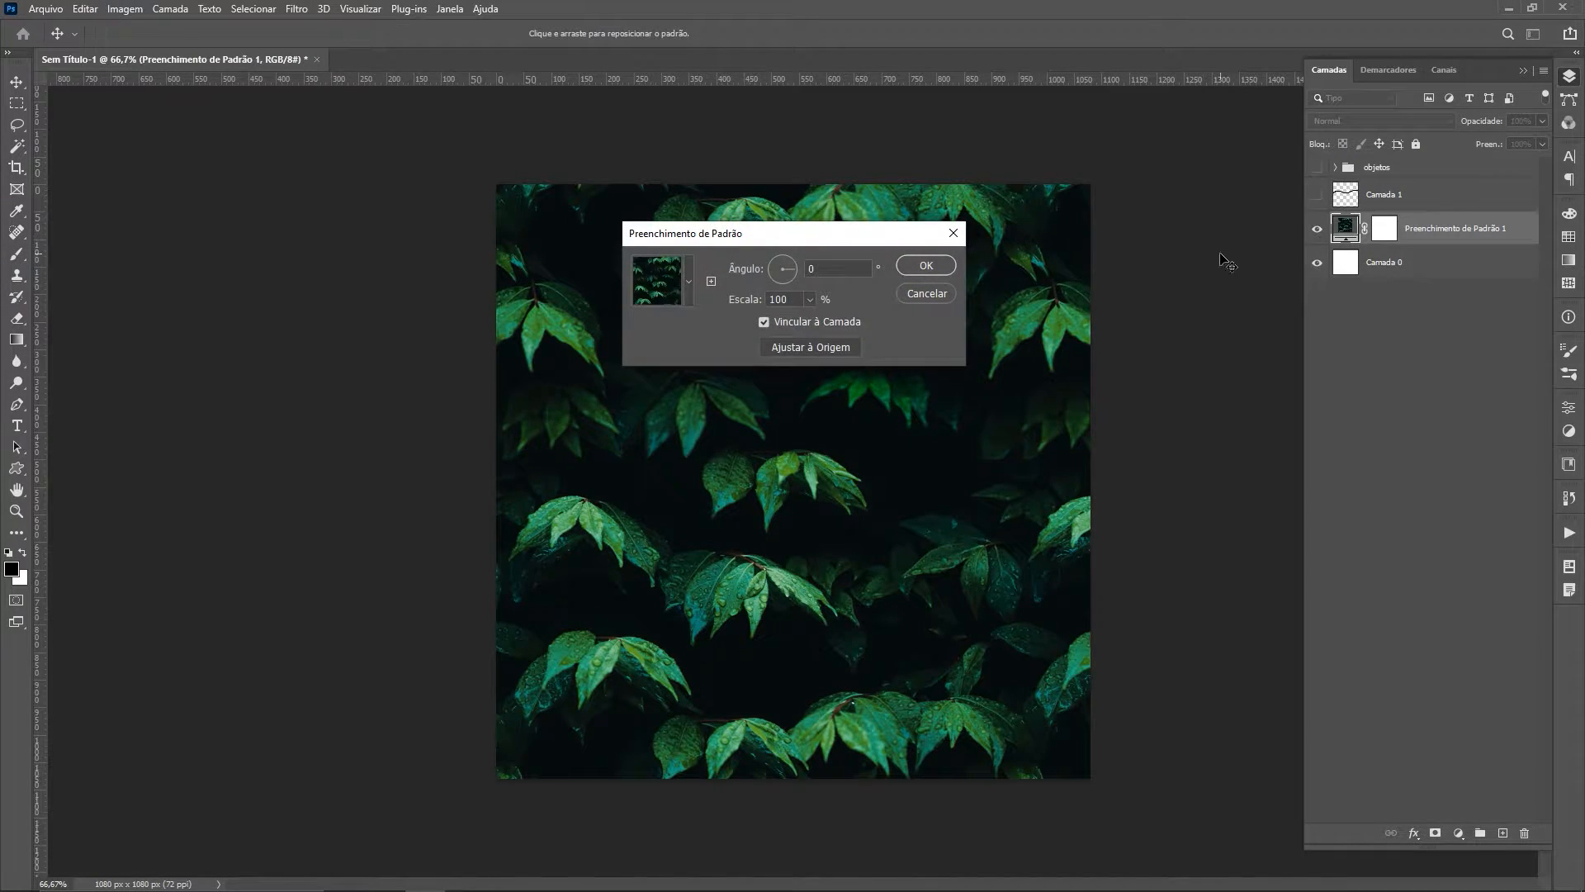
pyautogui.click(680, 302)
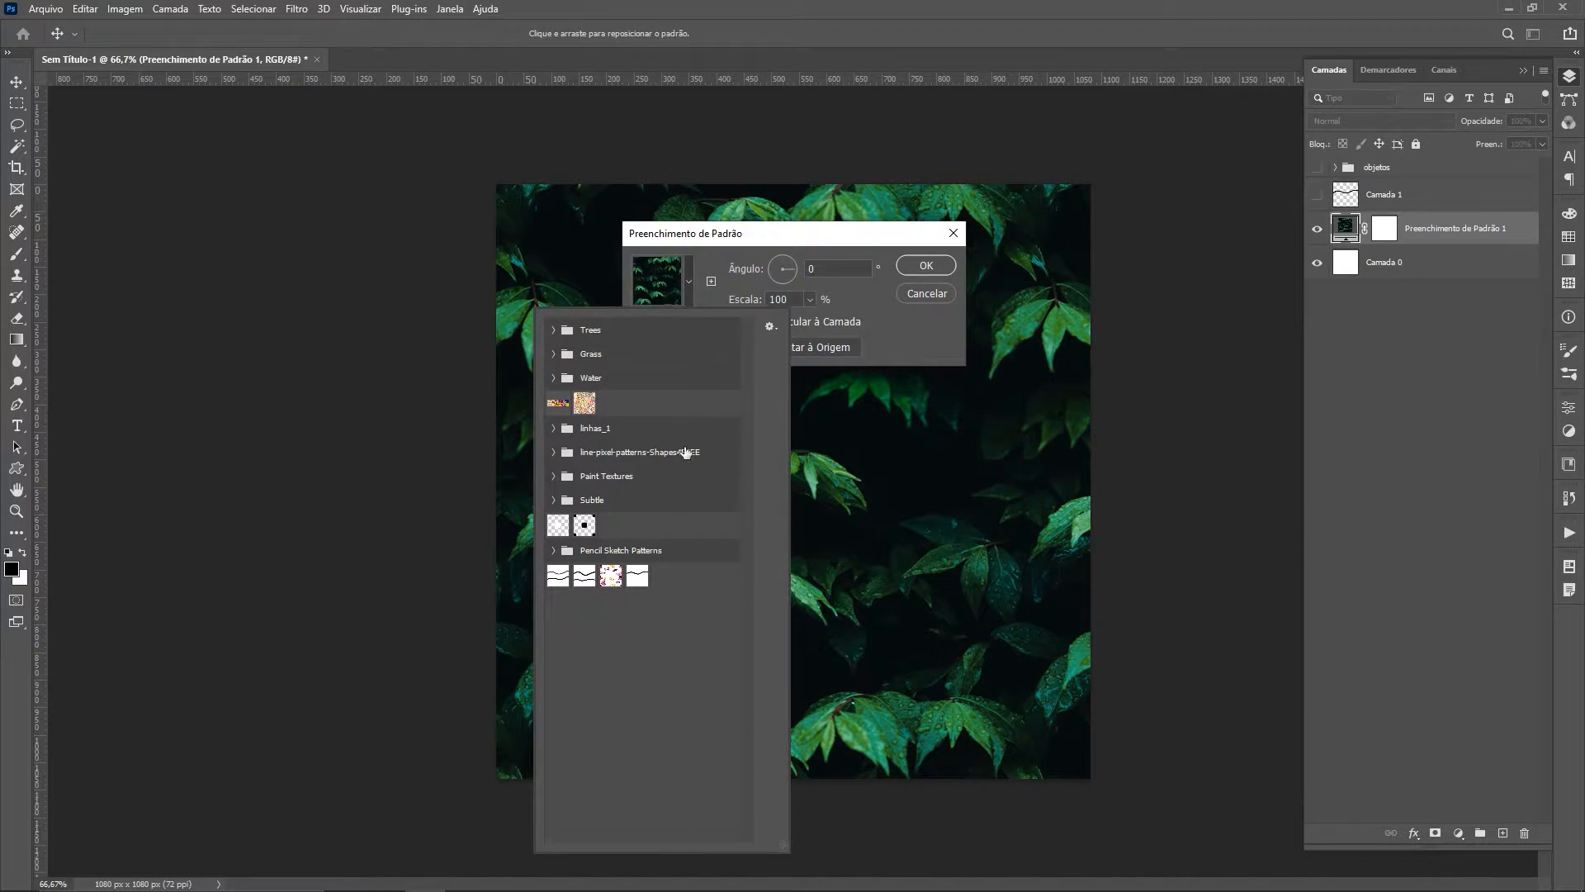
pyautogui.click(636, 577)
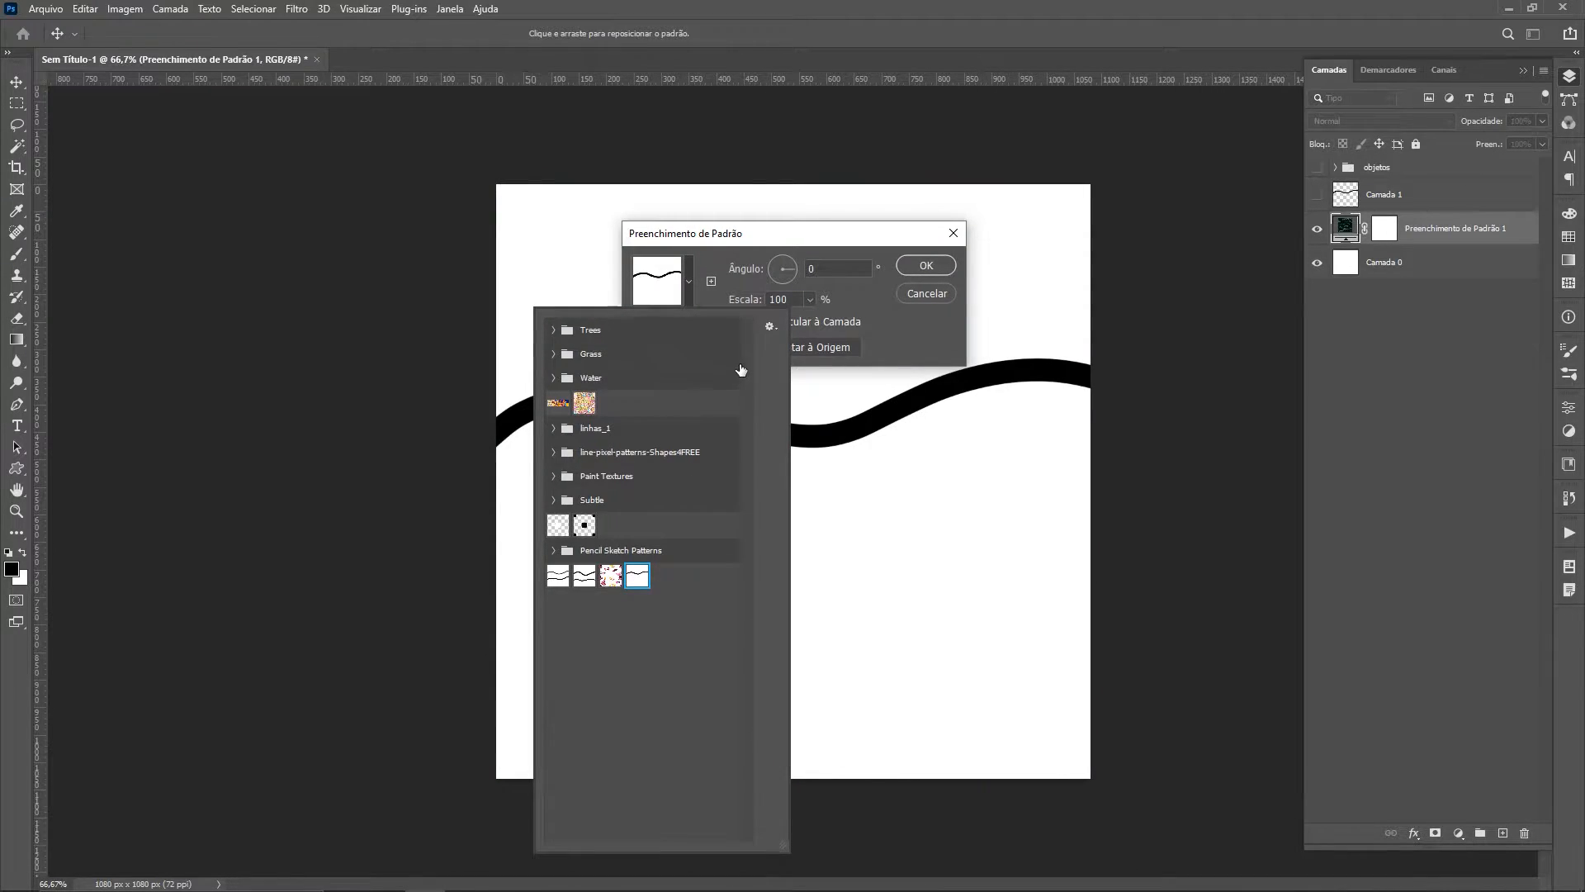
# Step: Try a 10% scale for the wave pattern fill, examine the joins between its tiles, and cancel the pattern change
pyautogui.click(806, 318)
pyautogui.doubleClick(789, 299)
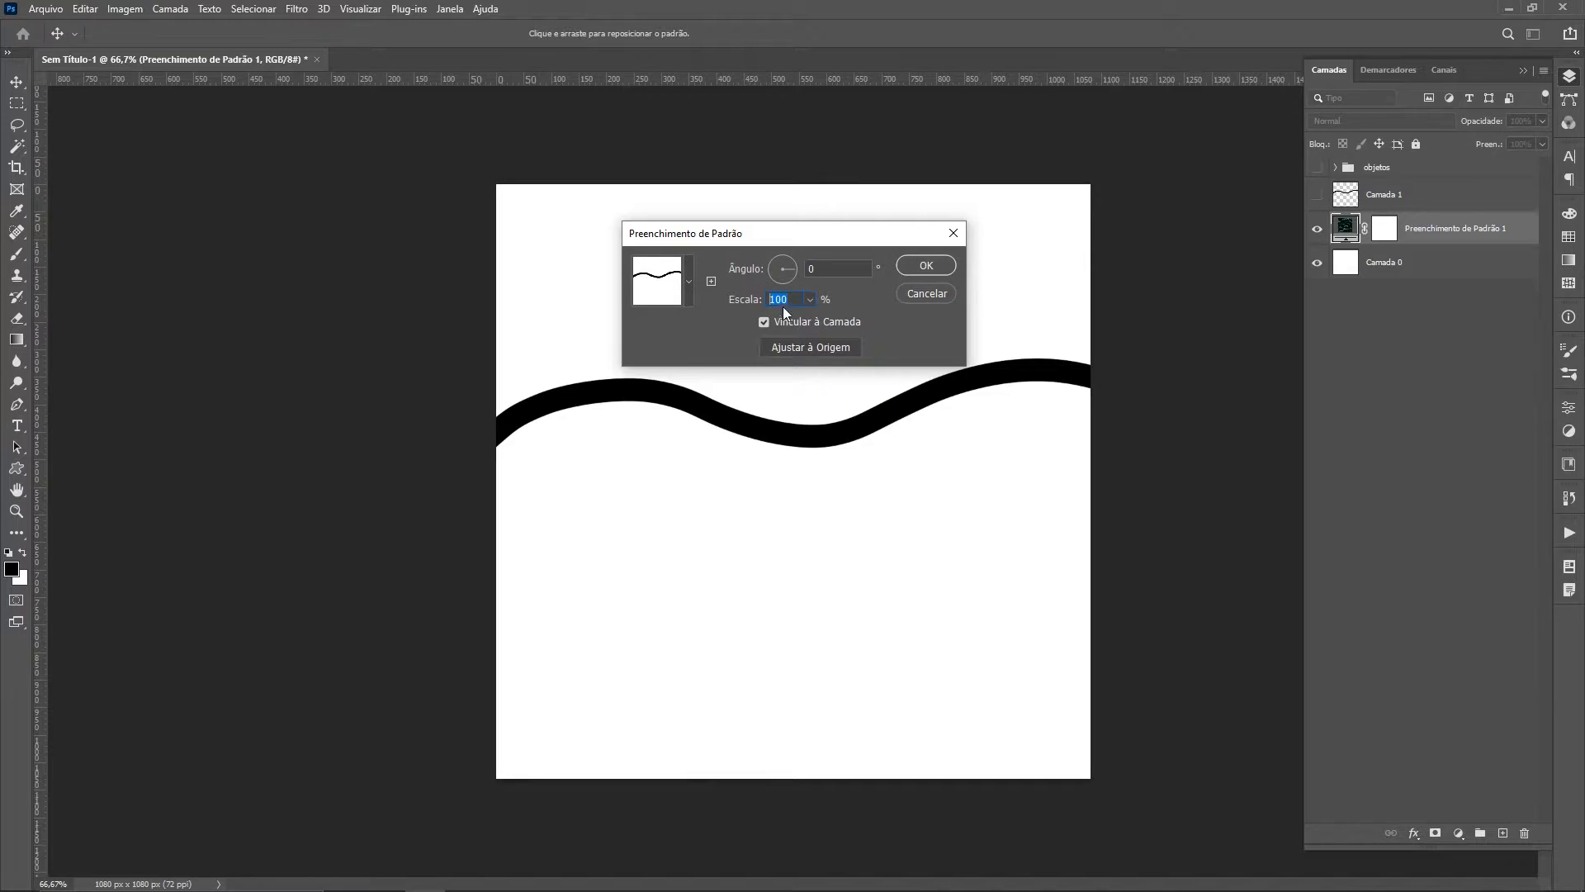
pyautogui.write('10')
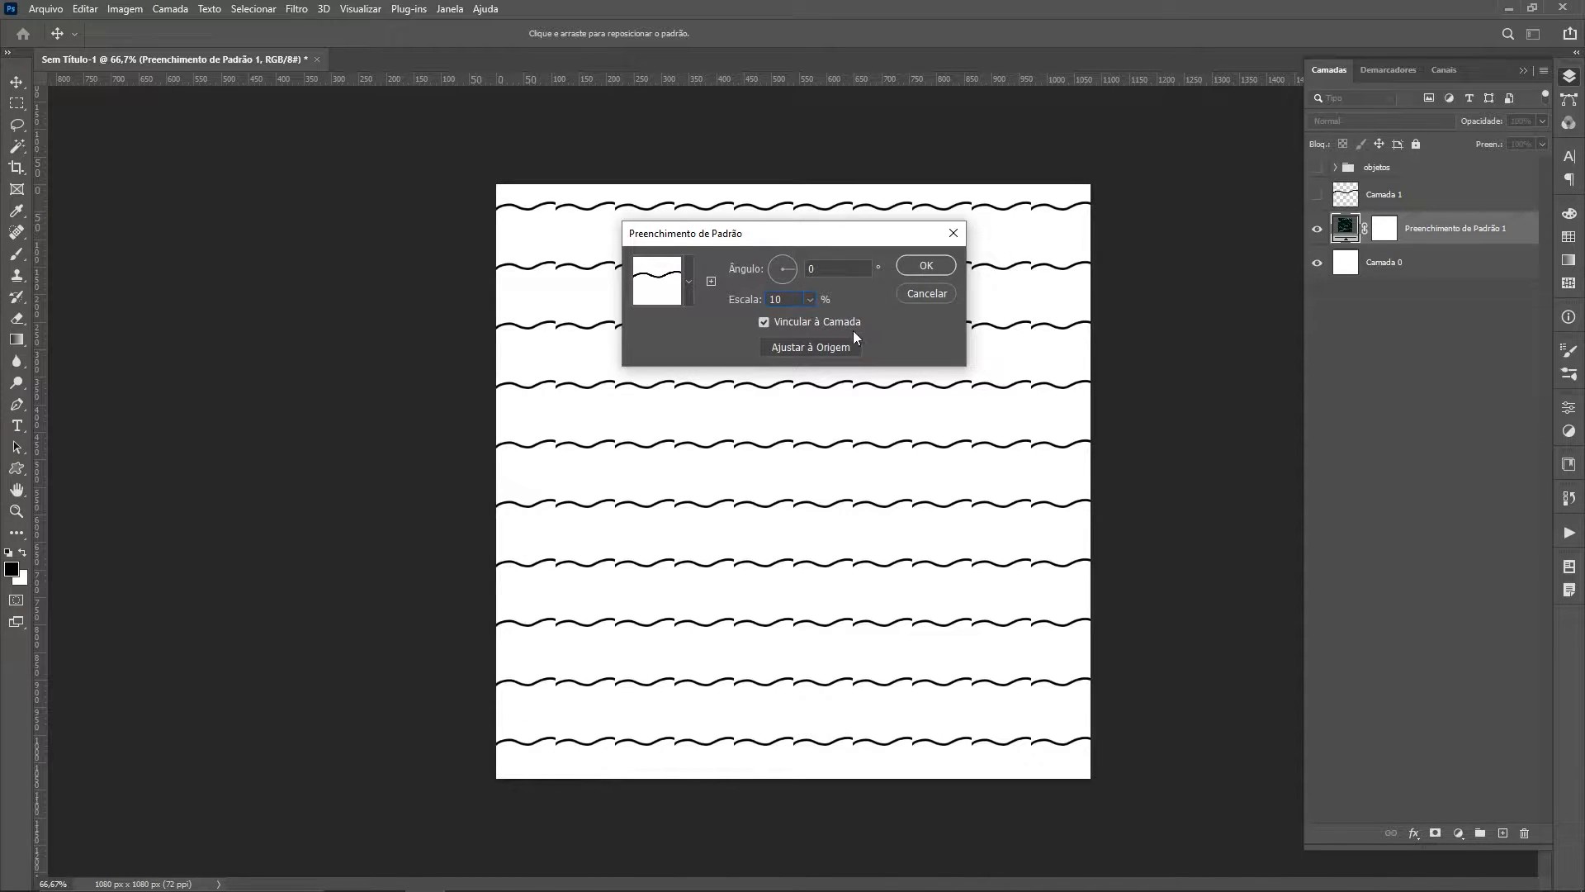
pyautogui.hotkey('ctrl', '+')
pyautogui.hotkey('ctrl', '+')
pyautogui.hotkey('ctrl', '+')
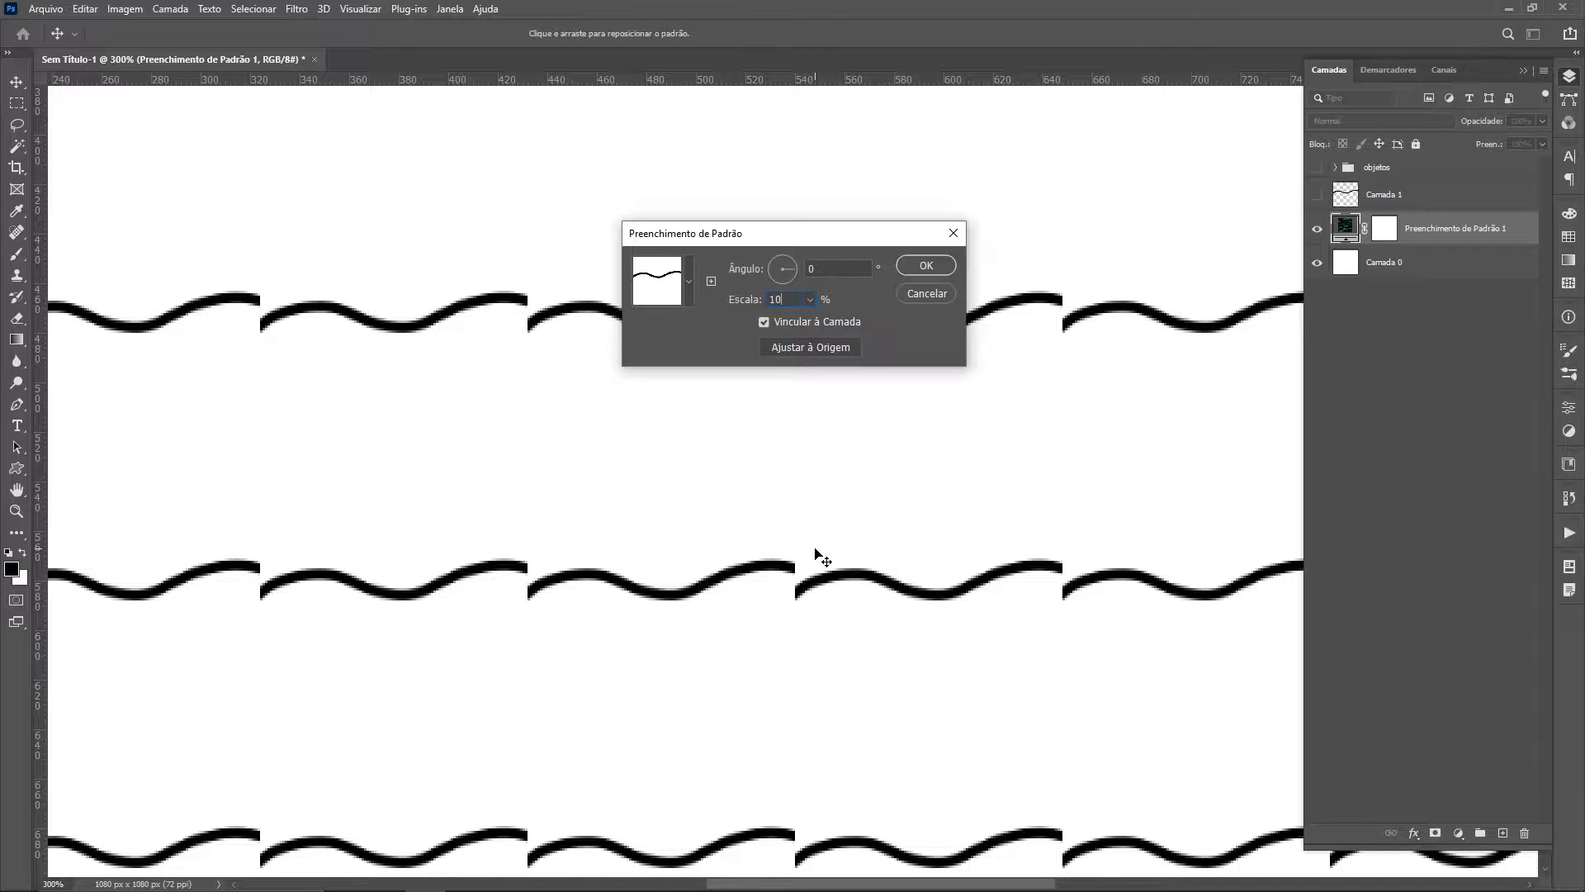
pyautogui.scroll(-2, 822, 559)
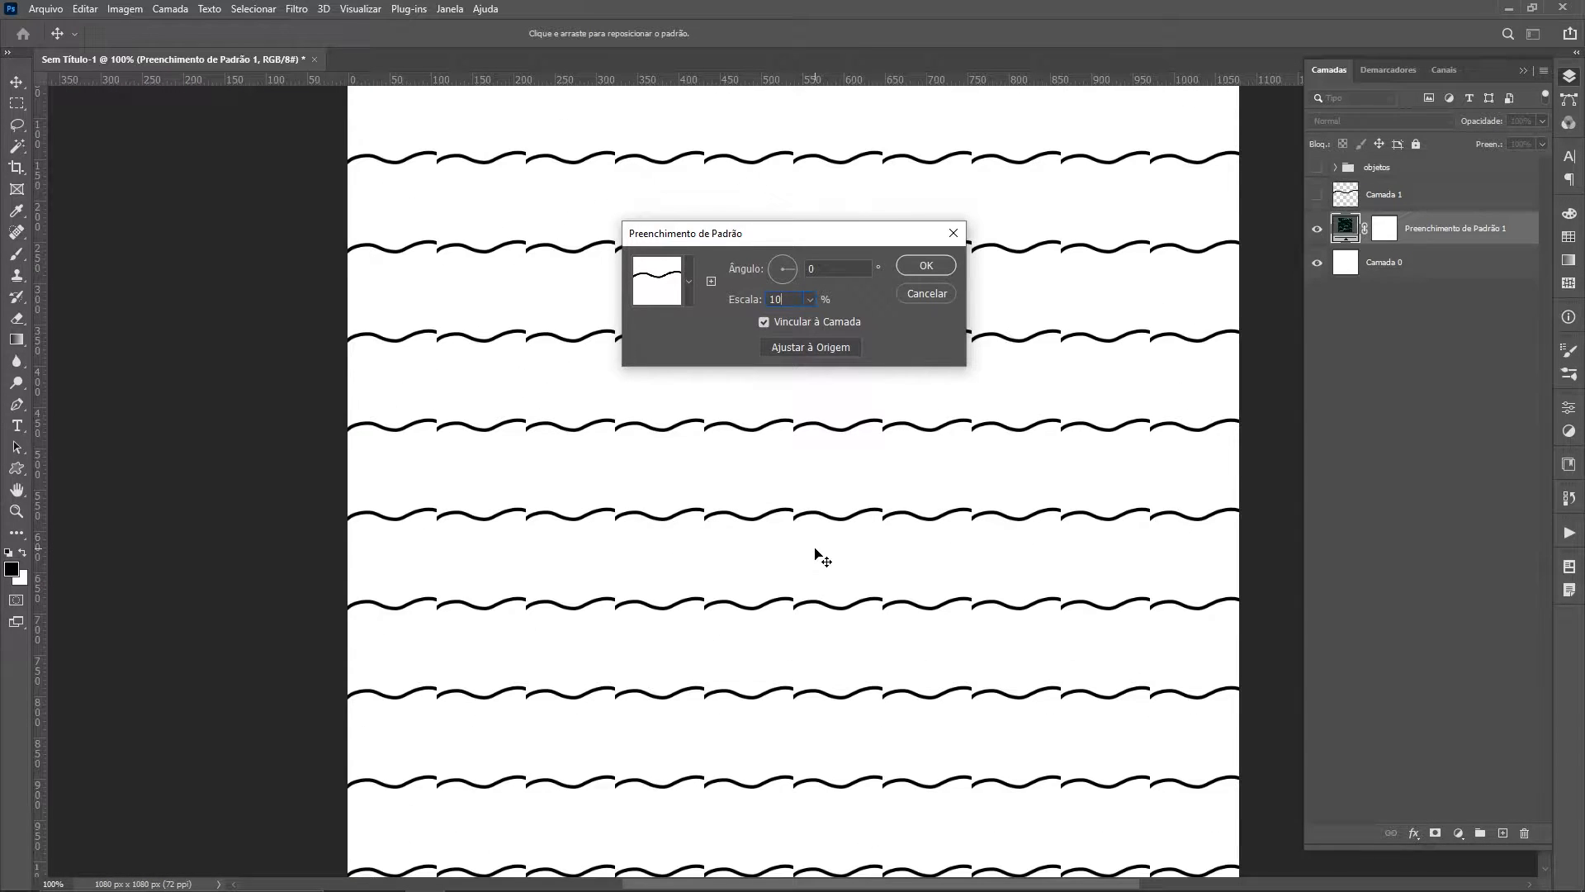
pyautogui.scroll(1, 822, 559)
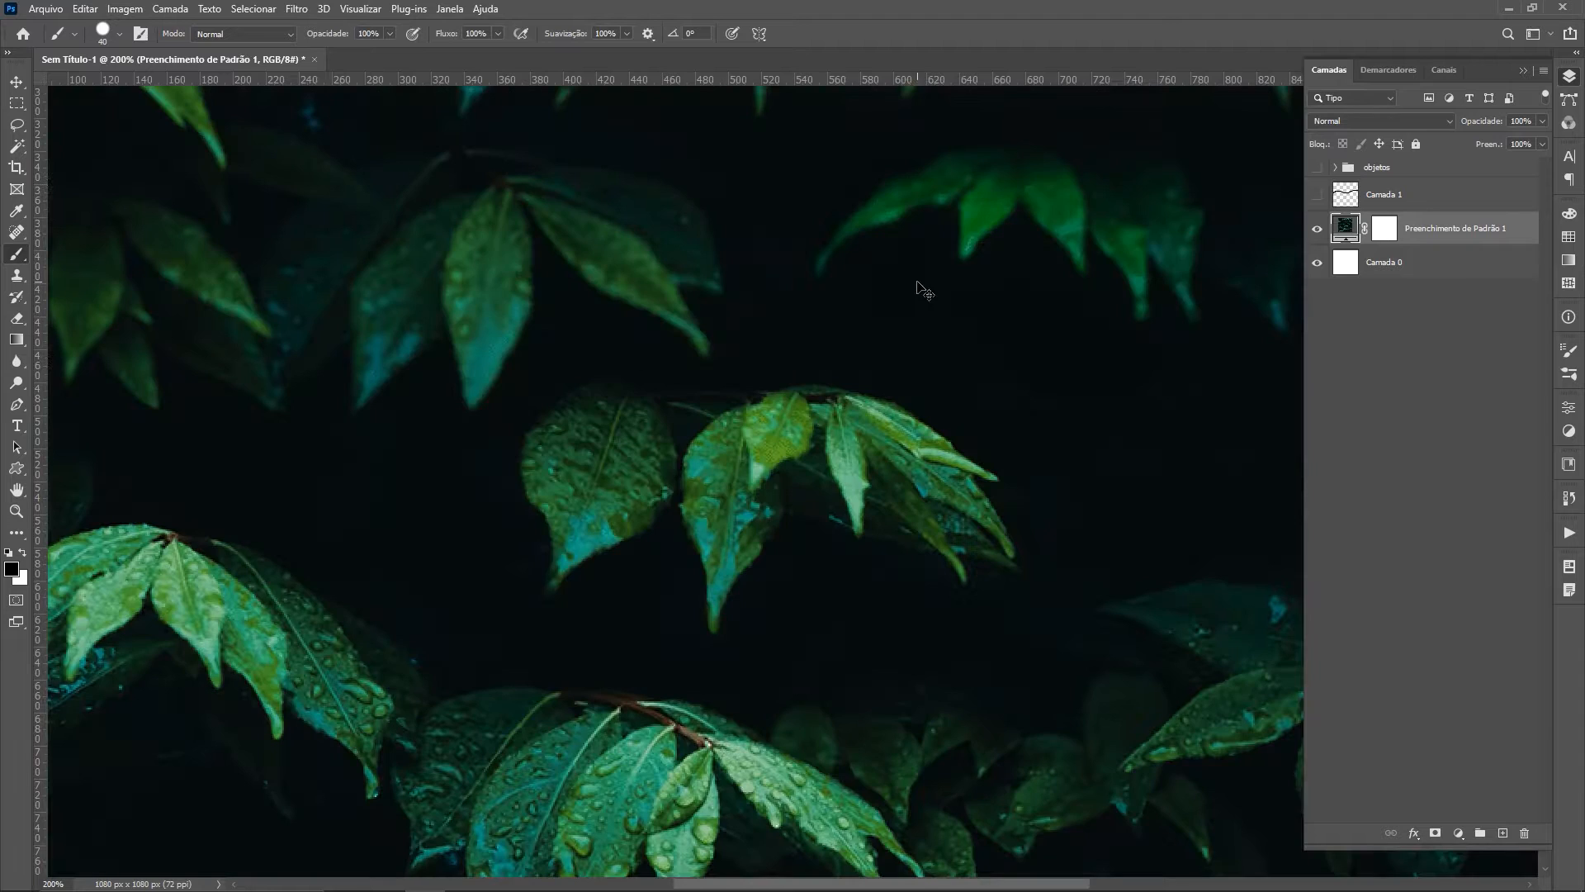
pyautogui.scroll(-3, 924, 291)
pyautogui.scroll(-1, 925, 290)
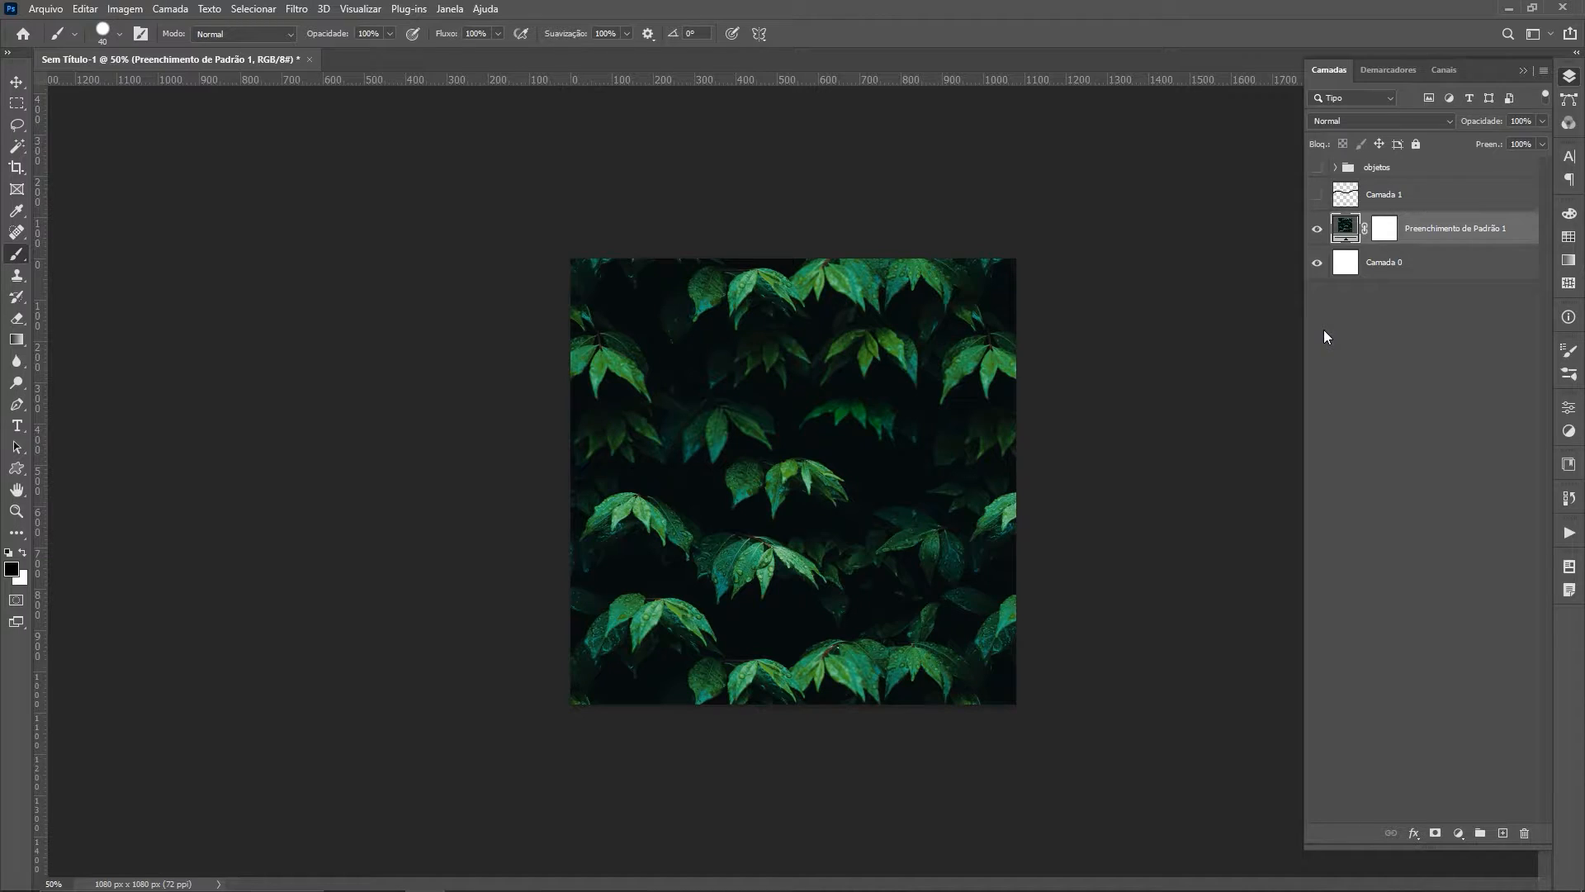
# Step: Hide the pattern fill layer and replace Camada 1 with a new empty layer for drawing
pyautogui.click(1316, 201)
pyautogui.click(1391, 198)
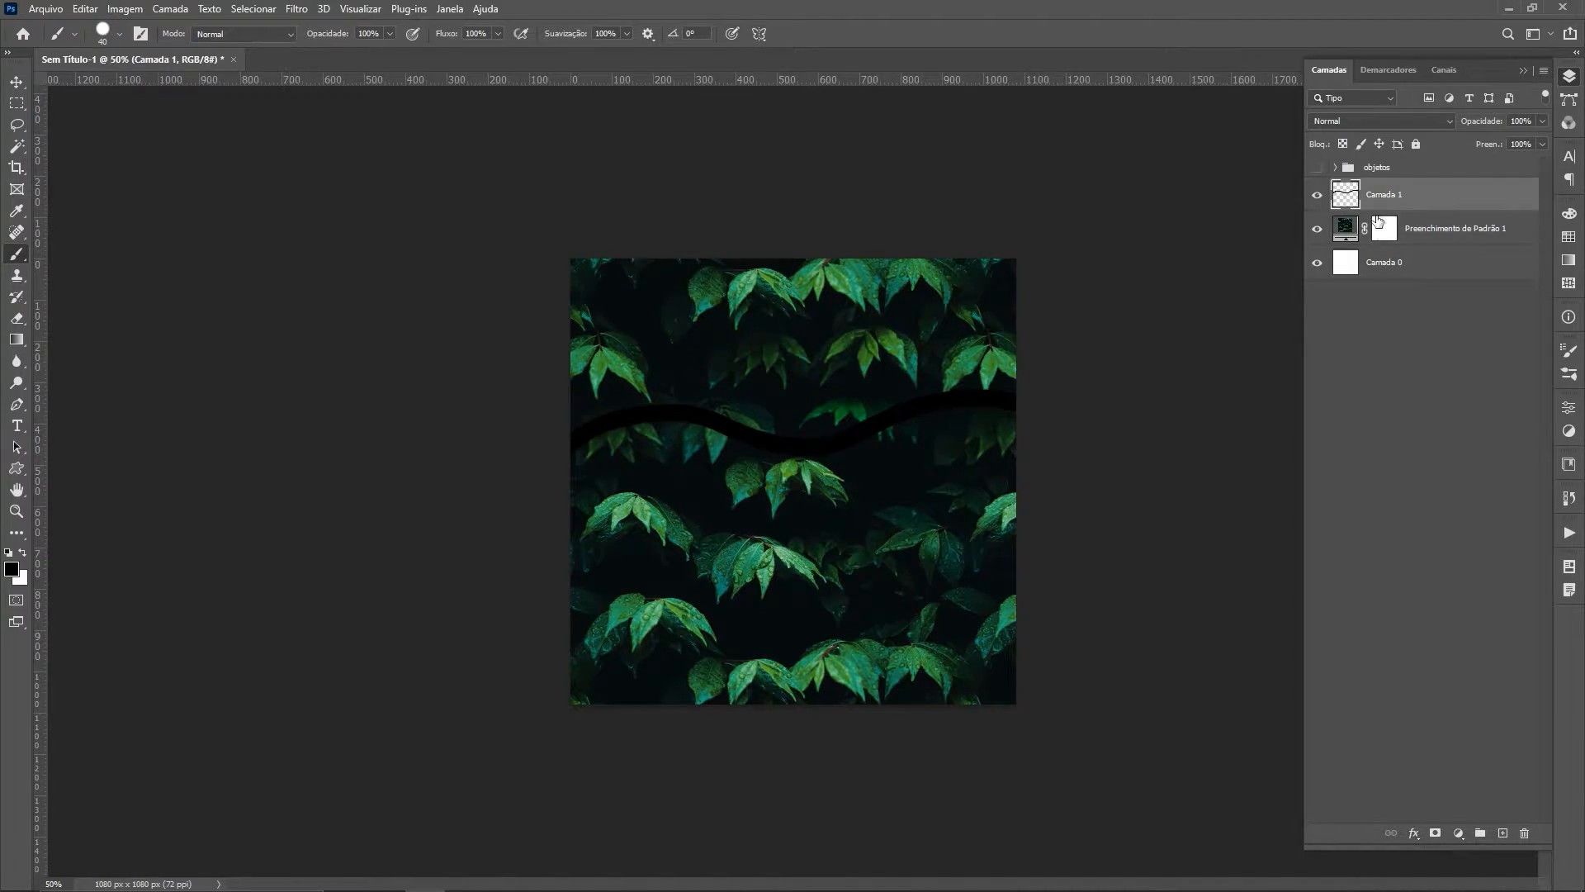
pyautogui.click(1317, 229)
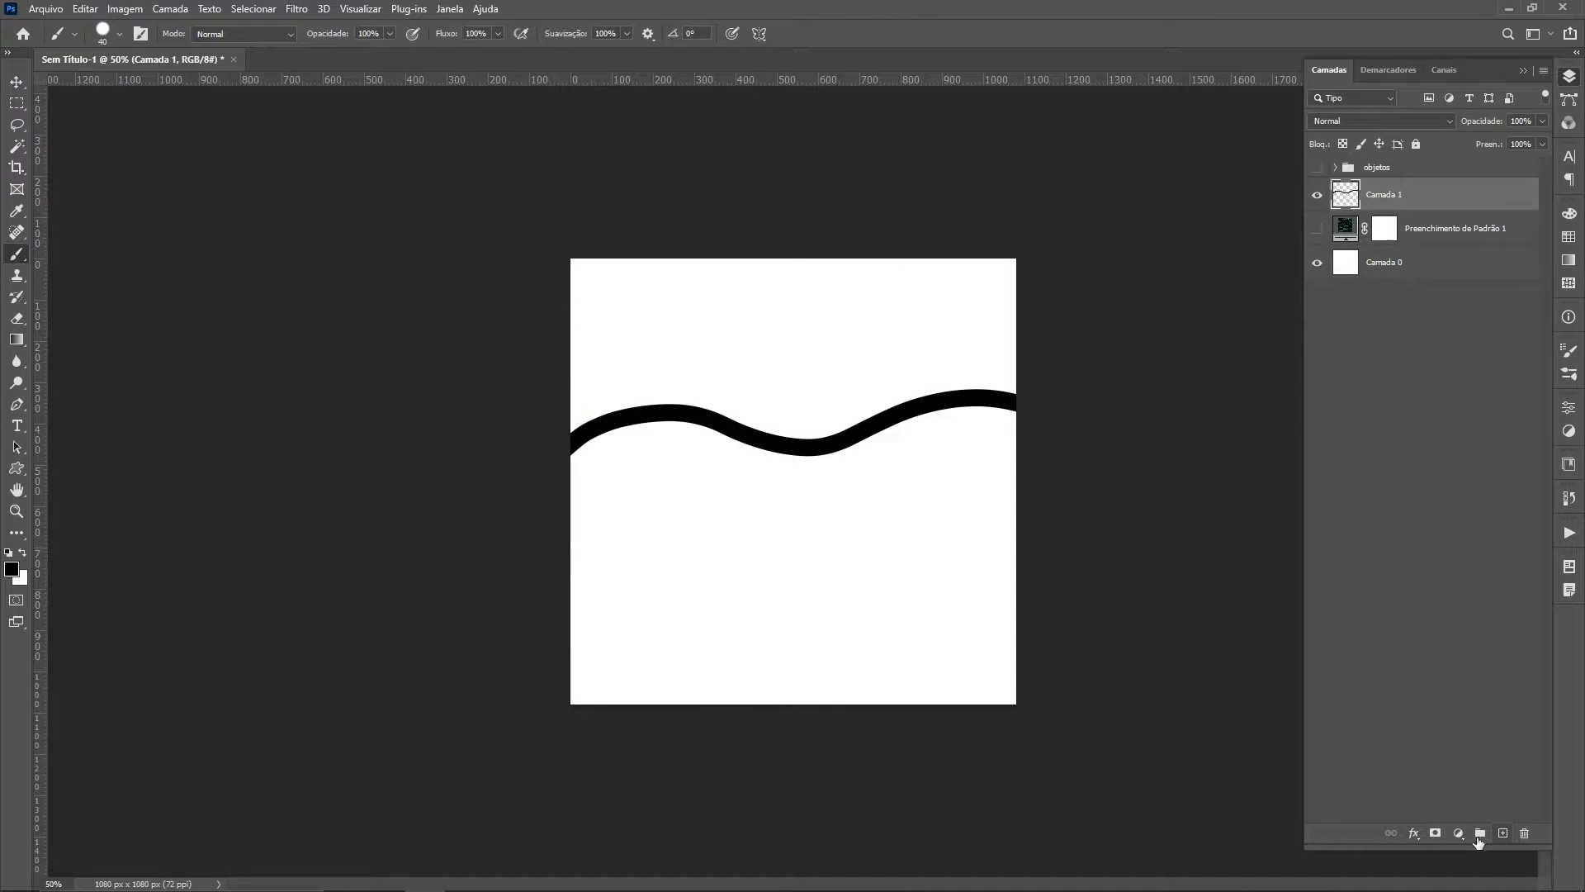
pyautogui.click(1503, 835)
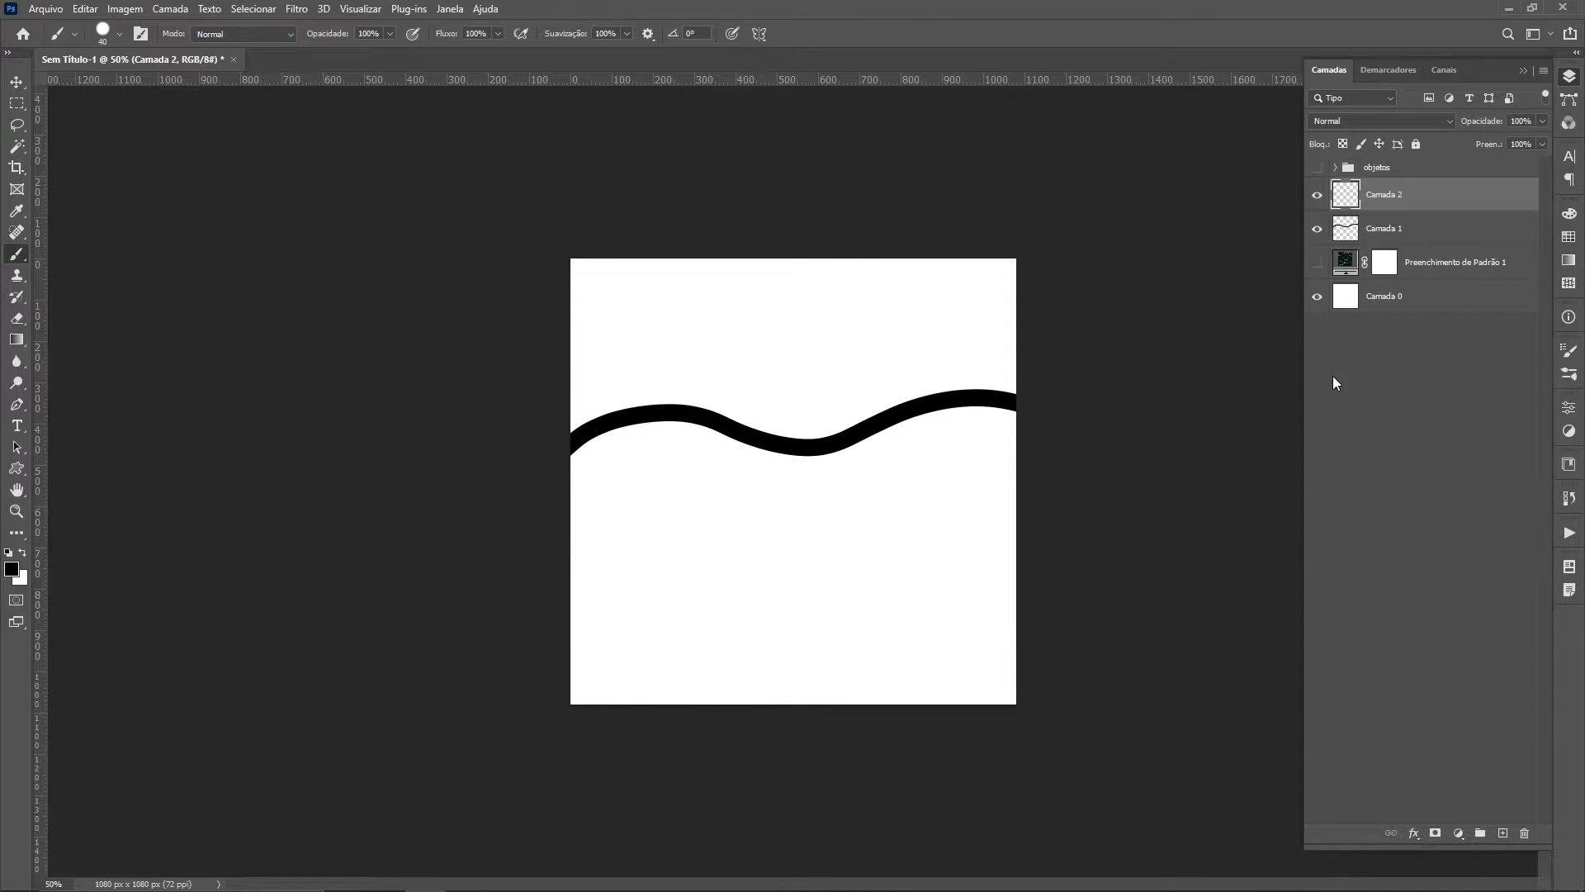
pyautogui.click(1435, 226)
pyautogui.press('Delete')
pyautogui.click(1408, 196)
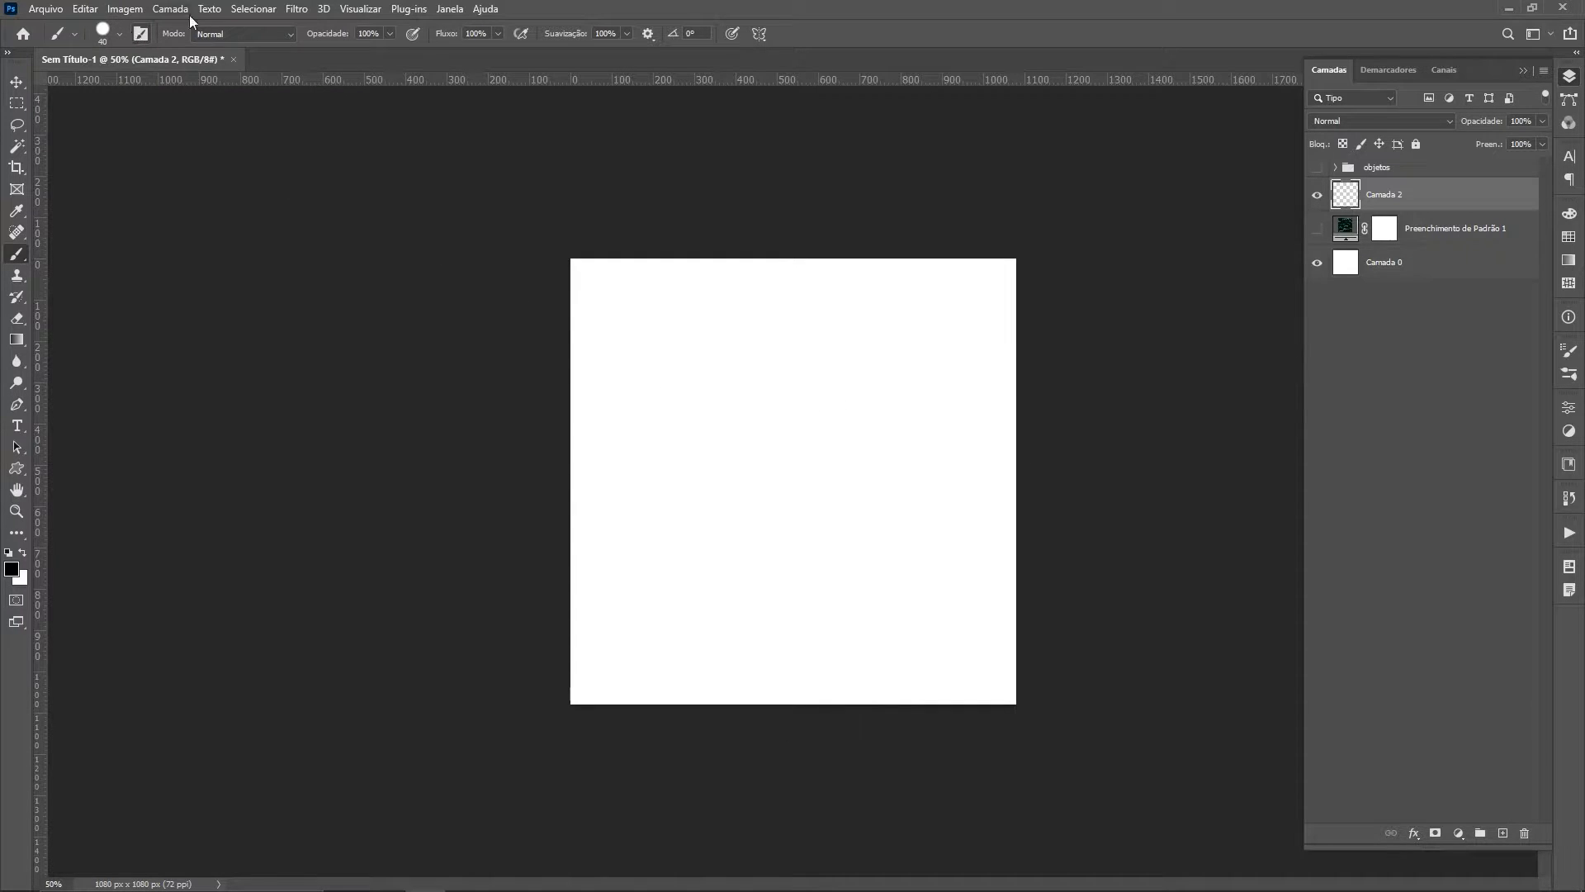
# Step: Turn on the pattern preview and paint a wavy black line across the tile's full width on Camada 2
pyautogui.click(361, 10)
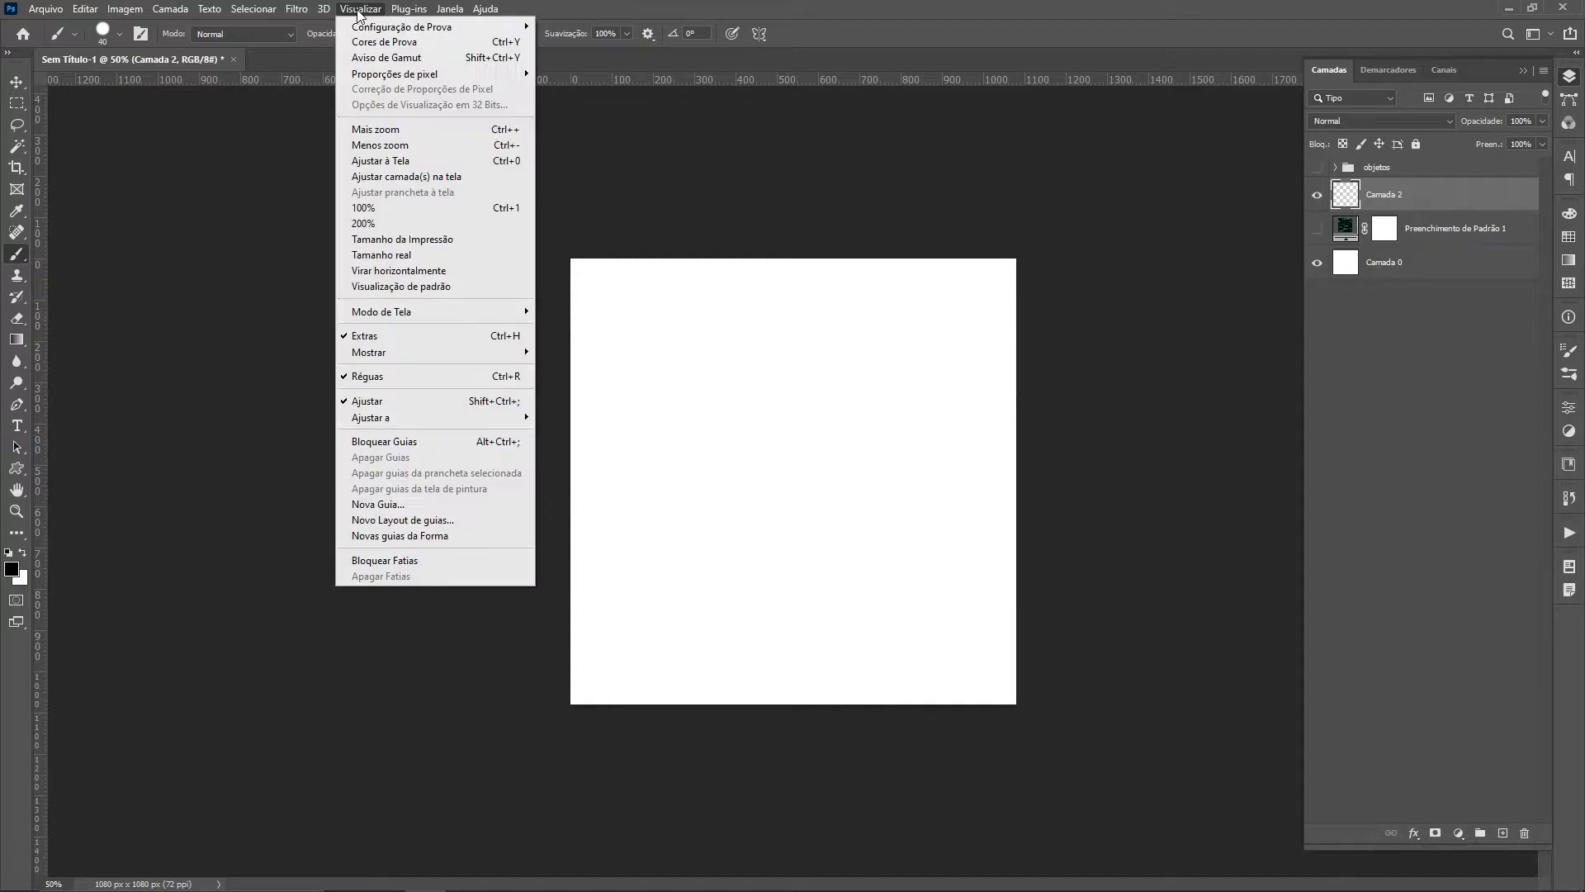
pyautogui.click(424, 287)
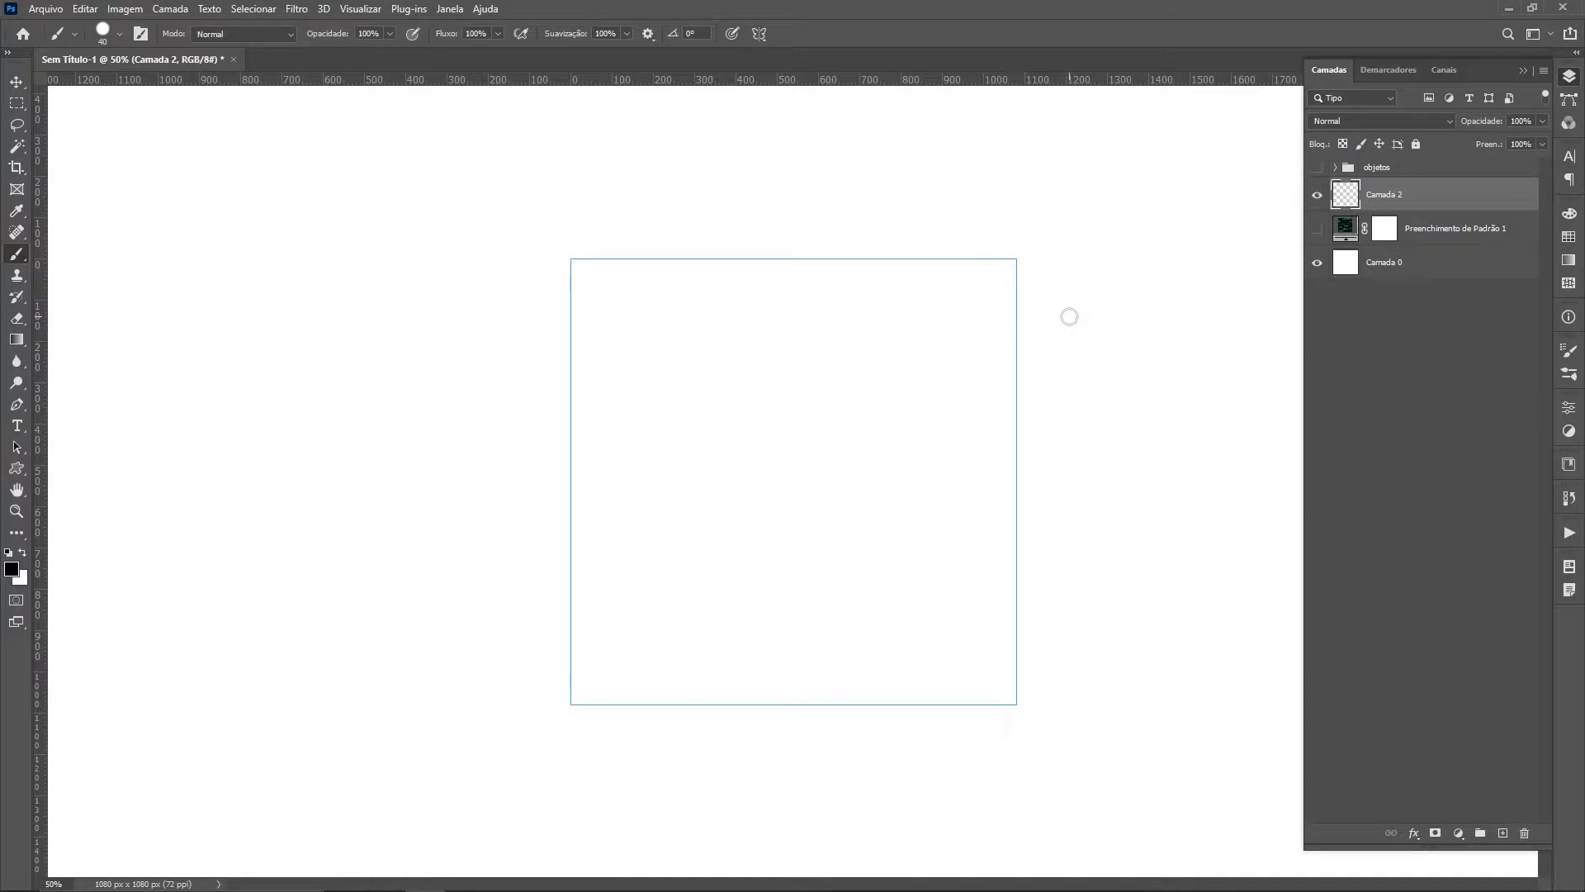
pyautogui.moveTo(535, 439)
pyautogui.mouseDown()
pyautogui.moveTo(652, 400)
pyautogui.moveTo(755, 440)
pyautogui.moveTo(870, 400)
pyautogui.moveTo(952, 448)
pyautogui.moveTo(1017, 415)
pyautogui.mouseUp()
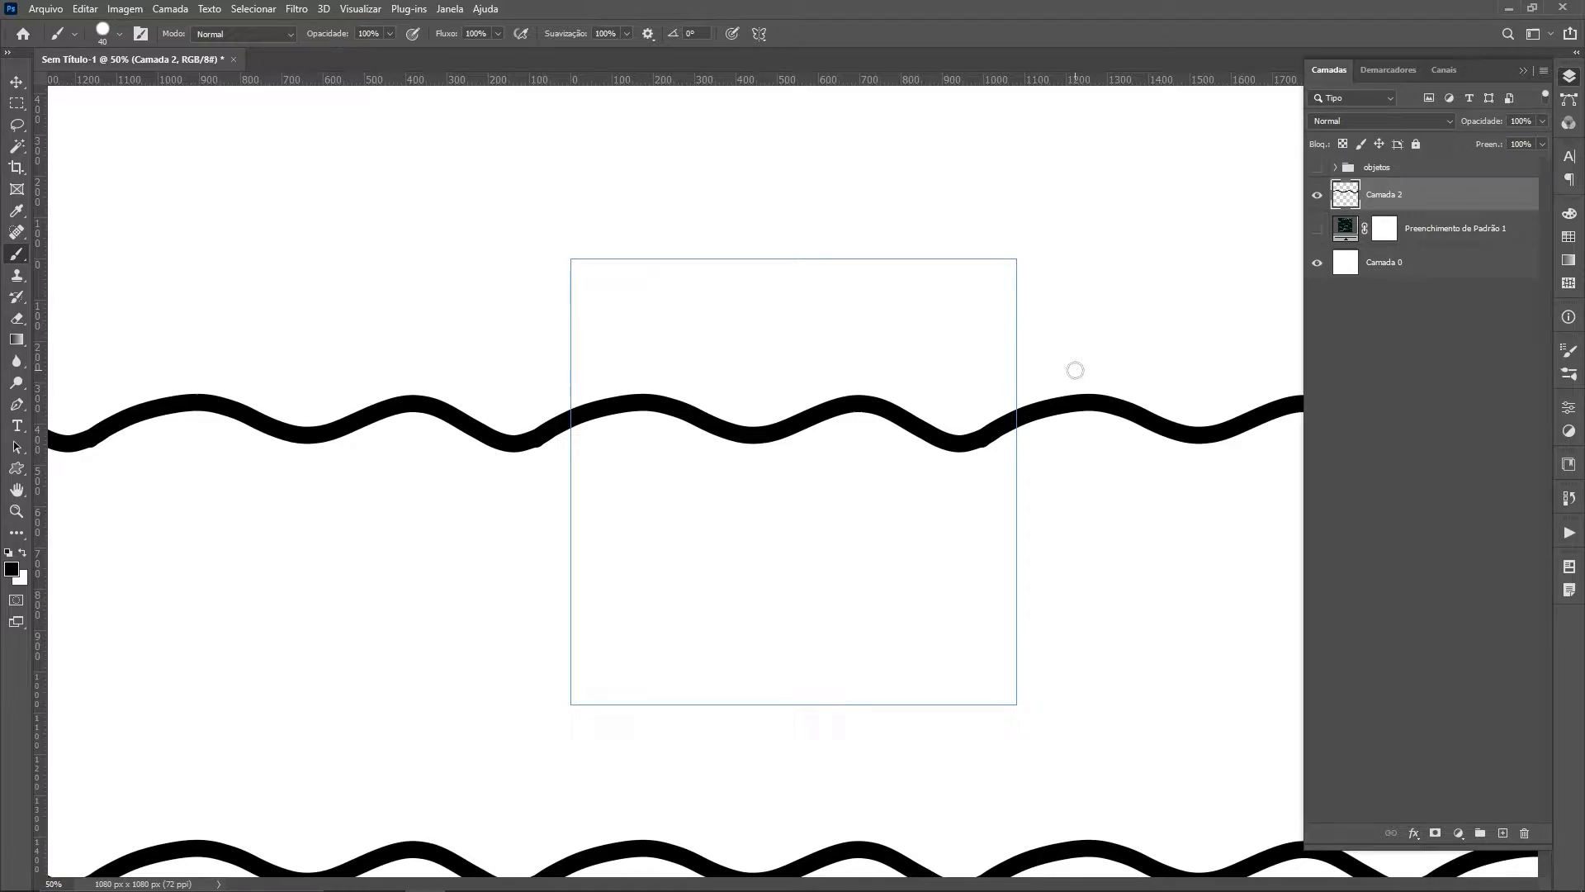
# Step: Examine how the wavy line repeats around the tile in the pattern preview
pyautogui.hotkey('ctrl', '-')
pyautogui.hotkey('ctrl', '-')
pyautogui.hotkey('ctrl', '-')
pyautogui.hotkey('ctrl', '-')
pyautogui.hotkey('ctrl', '-')
pyautogui.hotkey('ctrl', '-')
pyautogui.hotkey('ctrl', '+')
pyautogui.hotkey('ctrl', '+')
pyautogui.hotkey('ctrl', '+')
pyautogui.hotkey('ctrl', '+')
pyautogui.hotkey('ctrl', '+')
pyautogui.hotkey('ctrl', '+')
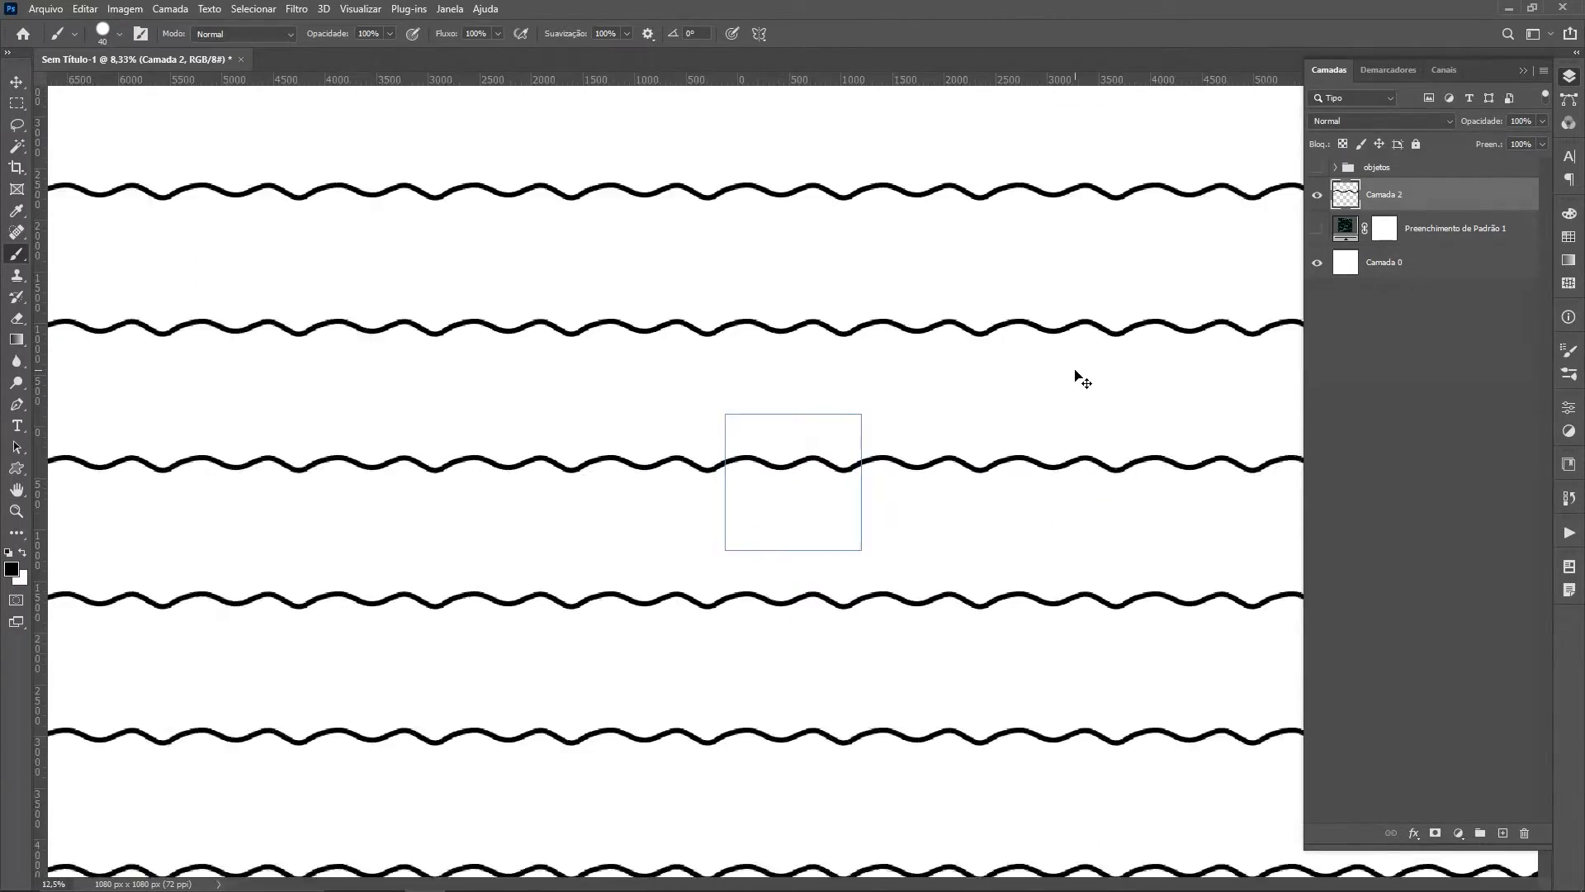
pyautogui.moveTo(1077, 378); pyautogui.dragTo(1046, 375)
pyautogui.hotkey('ctrl', '-')
pyautogui.hotkey('ctrl', '-')
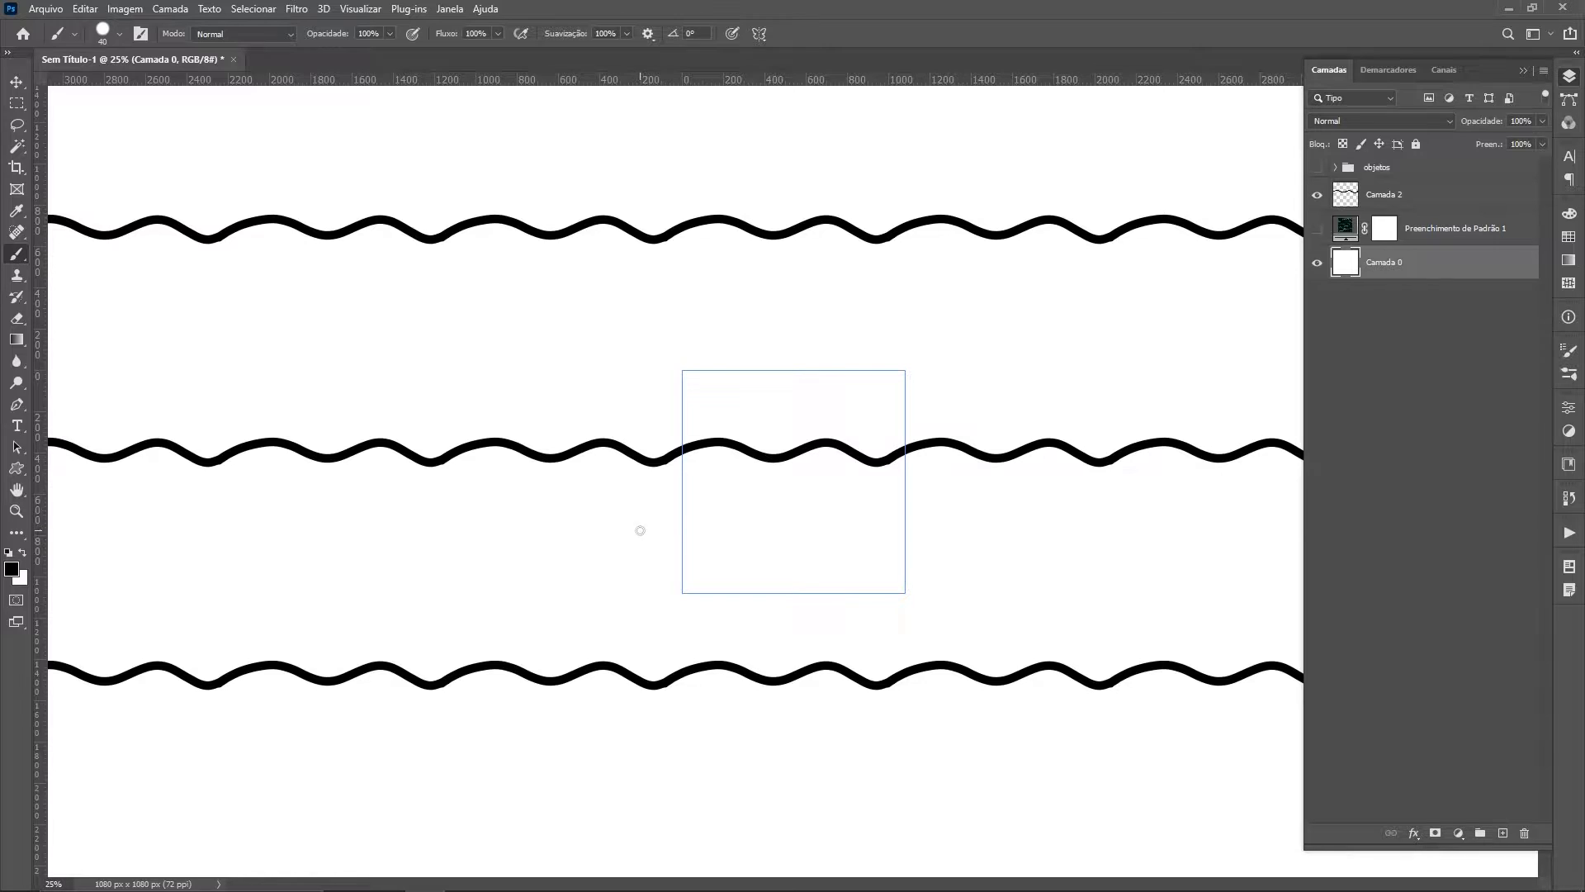
# Step: Draw a zigzag of straight brush segments below the wavy line on Camada 0, spanning one tile width
pyautogui.click(629, 489)
pyautogui.keyDown('shift'); pyautogui.click(712, 531); pyautogui.keyUp('shift')
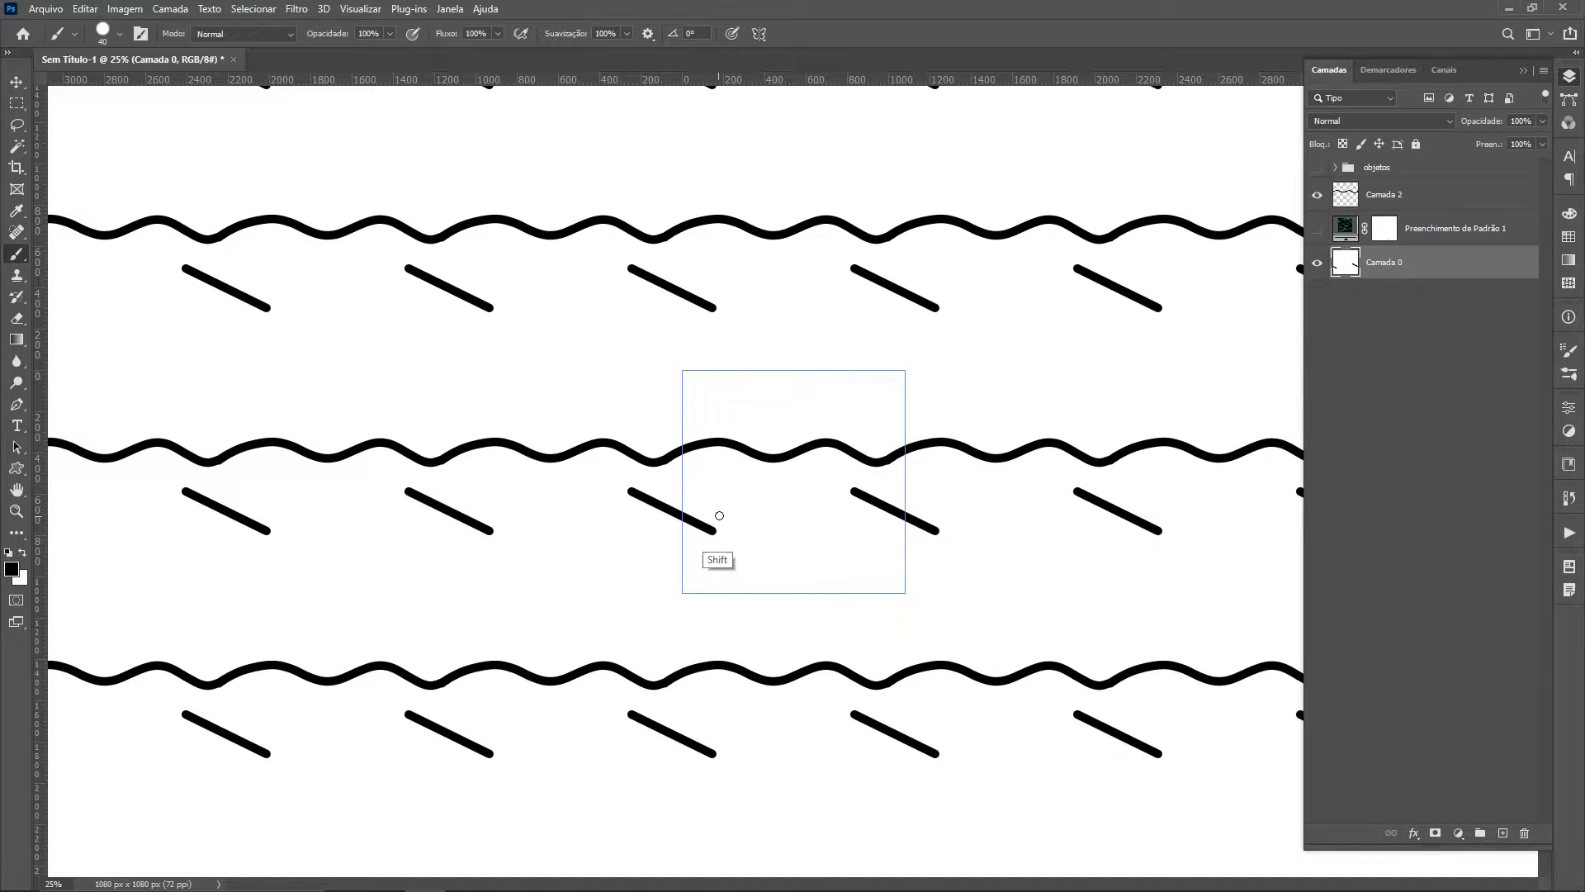
pyautogui.keyDown('shift'); pyautogui.click(744, 487); pyautogui.keyUp('shift')
pyautogui.keyDown('shift'); pyautogui.click(815, 541); pyautogui.keyUp('shift')
pyautogui.keyDown('shift'); pyautogui.click(853, 490); pyautogui.keyUp('shift')
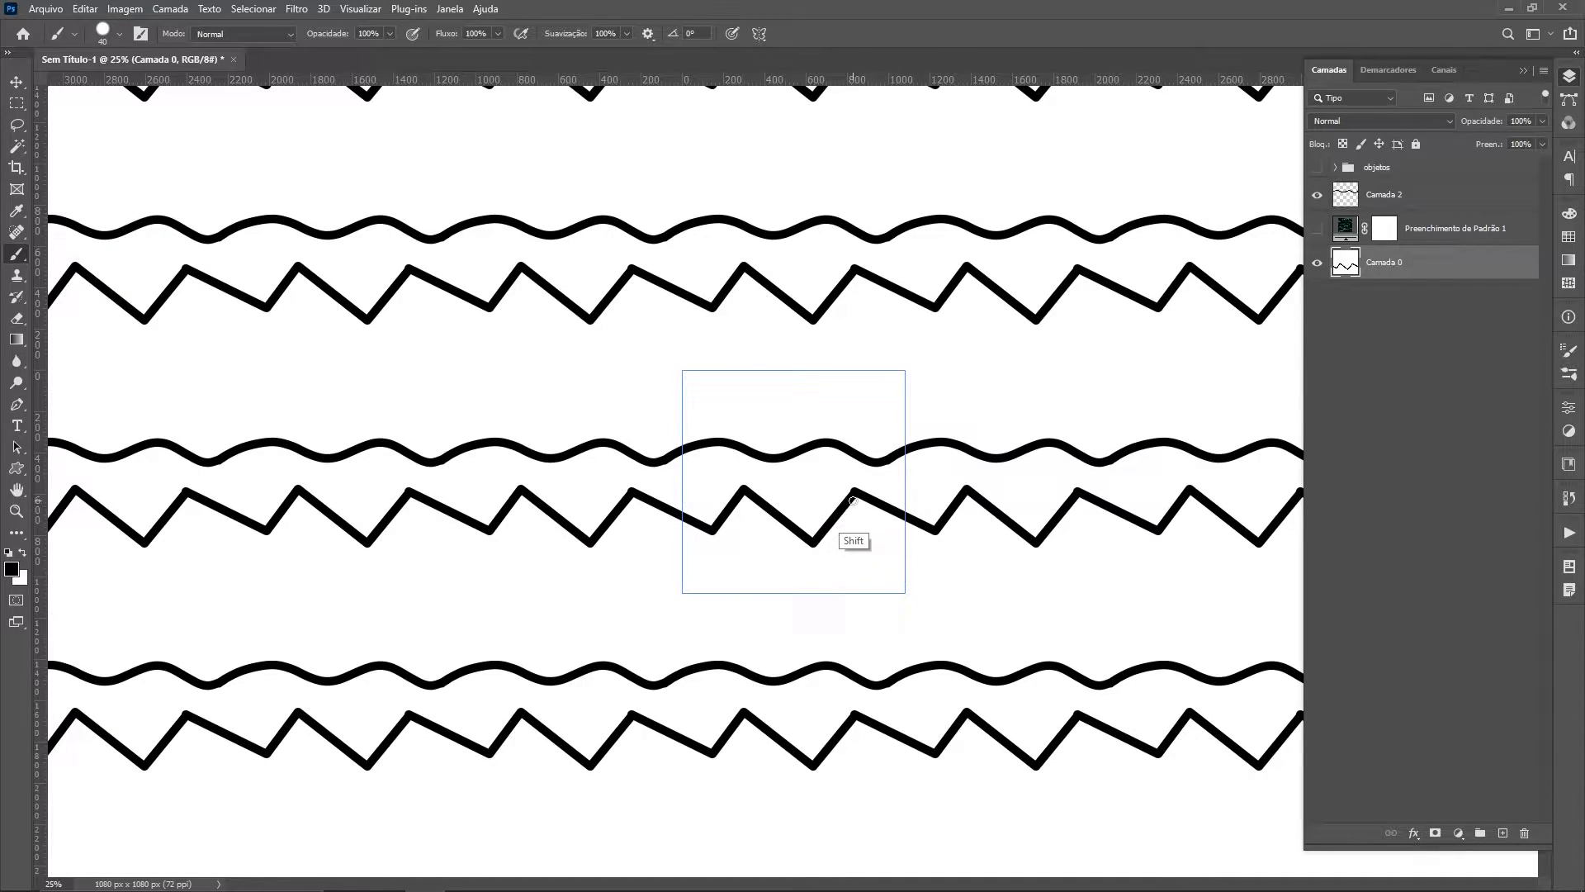
# Step: Add two dots between the wavy line and the zigzag, and two rough square outlines above the wavy line
pyautogui.click(710, 478)
pyautogui.click(813, 482)
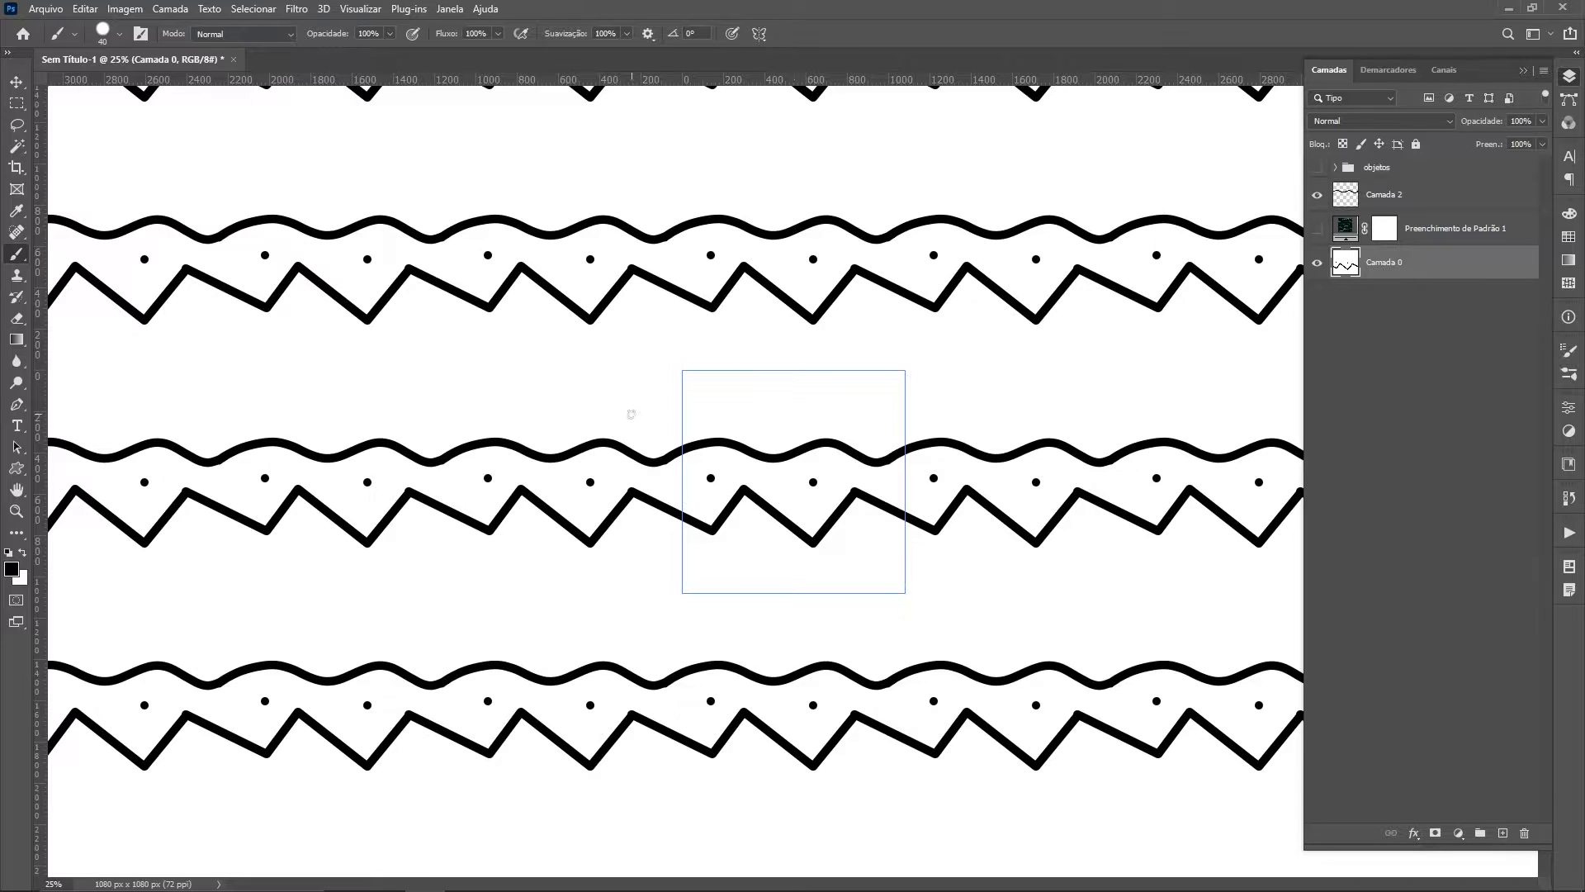
pyautogui.moveTo(692, 386)
pyautogui.mouseDown()
pyautogui.moveTo(705, 429)
pyautogui.moveTo(748, 424)
pyautogui.moveTo(738, 378)
pyautogui.moveTo(684, 385)
pyautogui.mouseUp()
pyautogui.moveTo(813, 384)
pyautogui.mouseDown()
pyautogui.moveTo(814, 438)
pyautogui.moveTo(871, 435)
pyautogui.moveTo(865, 388)
pyautogui.moveTo(808, 386)
pyautogui.mouseUp()
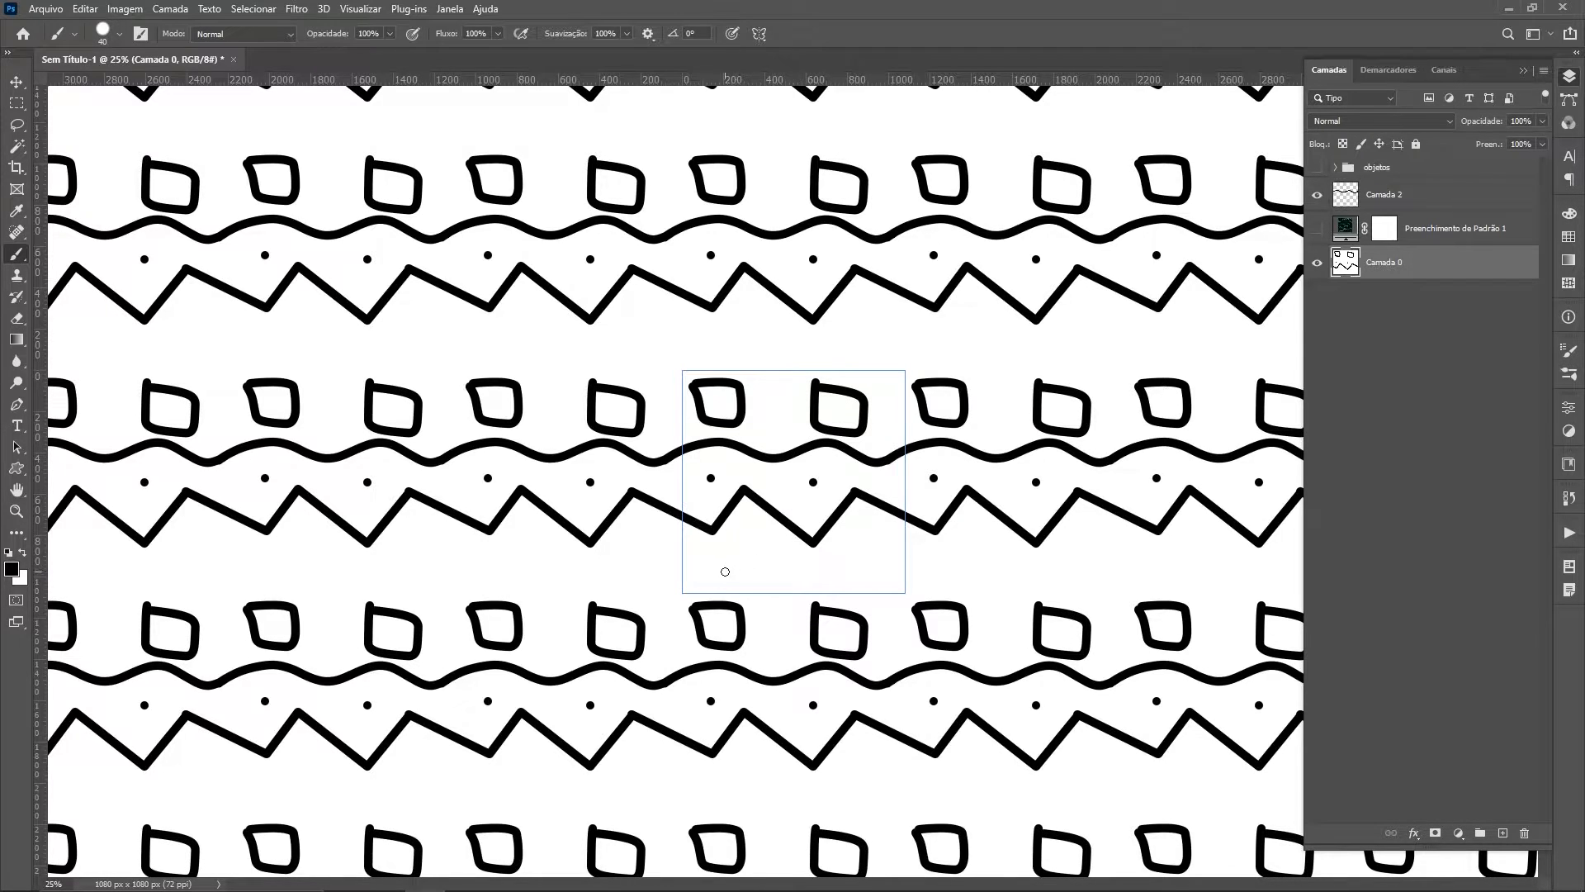
# Step: Draw a rough triangle and a small oval loop side by side below the zigzag on Camada 0
pyautogui.moveTo(718, 573)
pyautogui.mouseDown()
pyautogui.moveTo(764, 539)
pyautogui.moveTo(818, 583)
pyautogui.moveTo(734, 576)
pyautogui.mouseUp()
pyautogui.moveTo(864, 551); pyautogui.dragTo(867, 546)
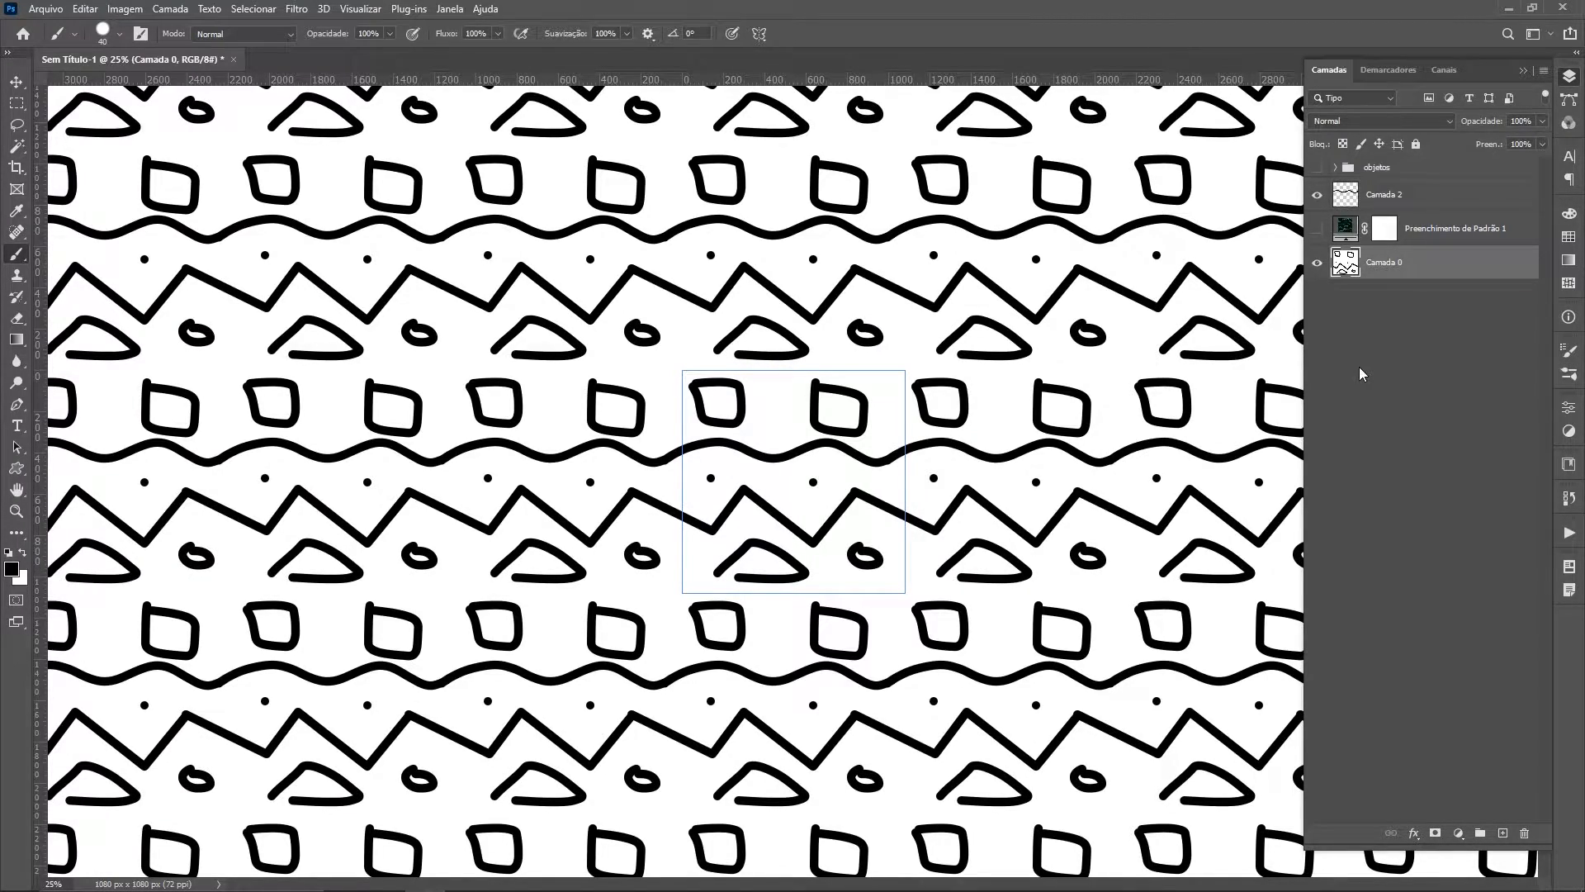
pyautogui.hotkey('ctrl', '-')
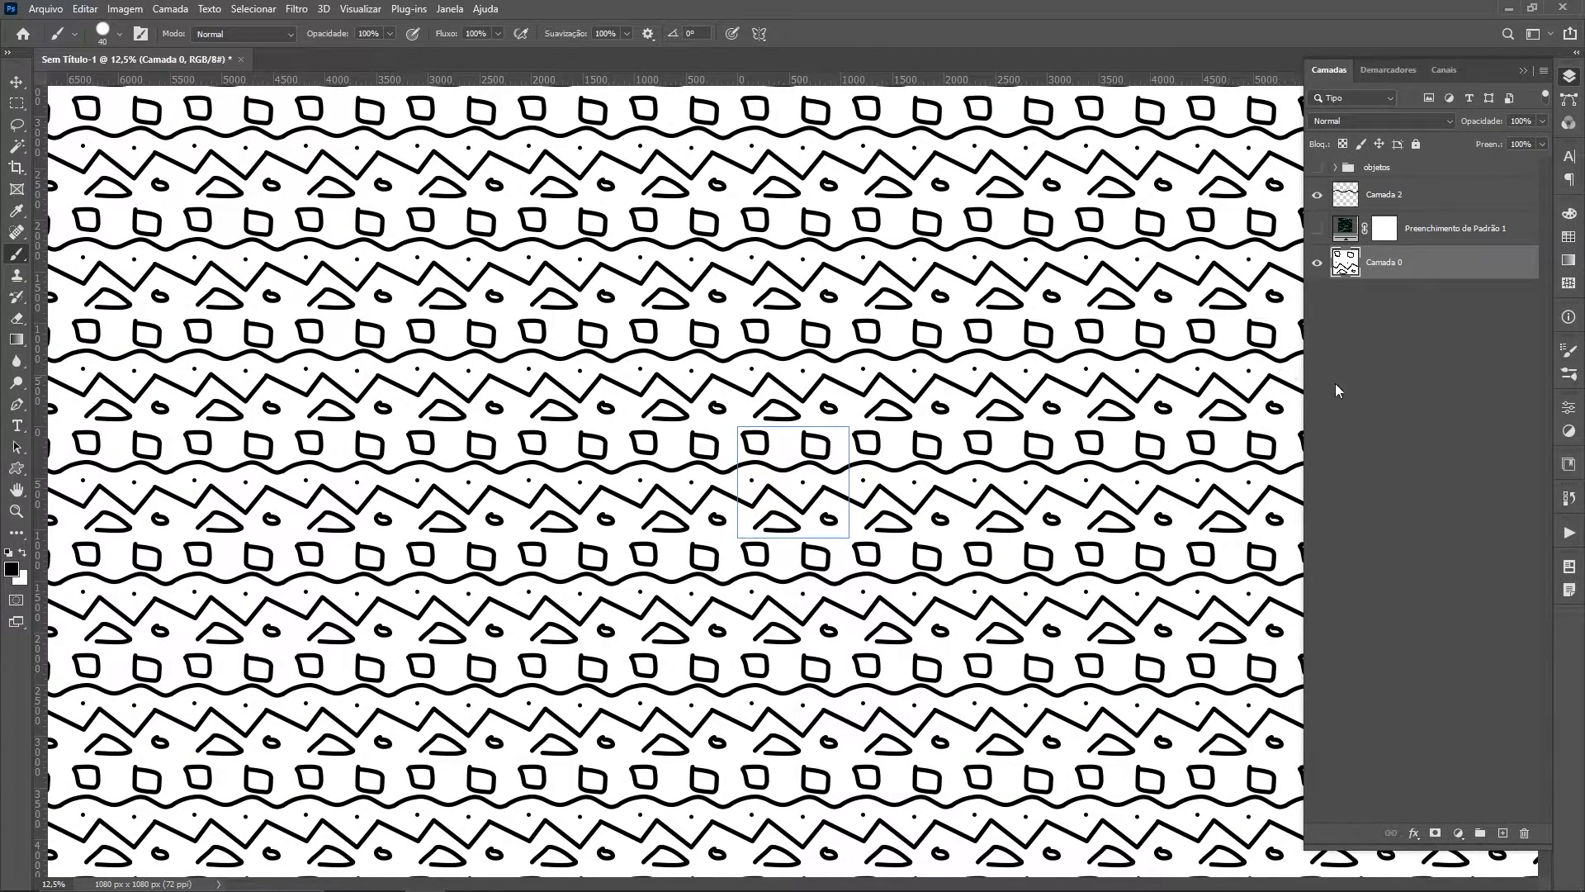
# Step: Hide Camada 0 and Camada 2, and show the objetos group
pyautogui.click(1317, 263)
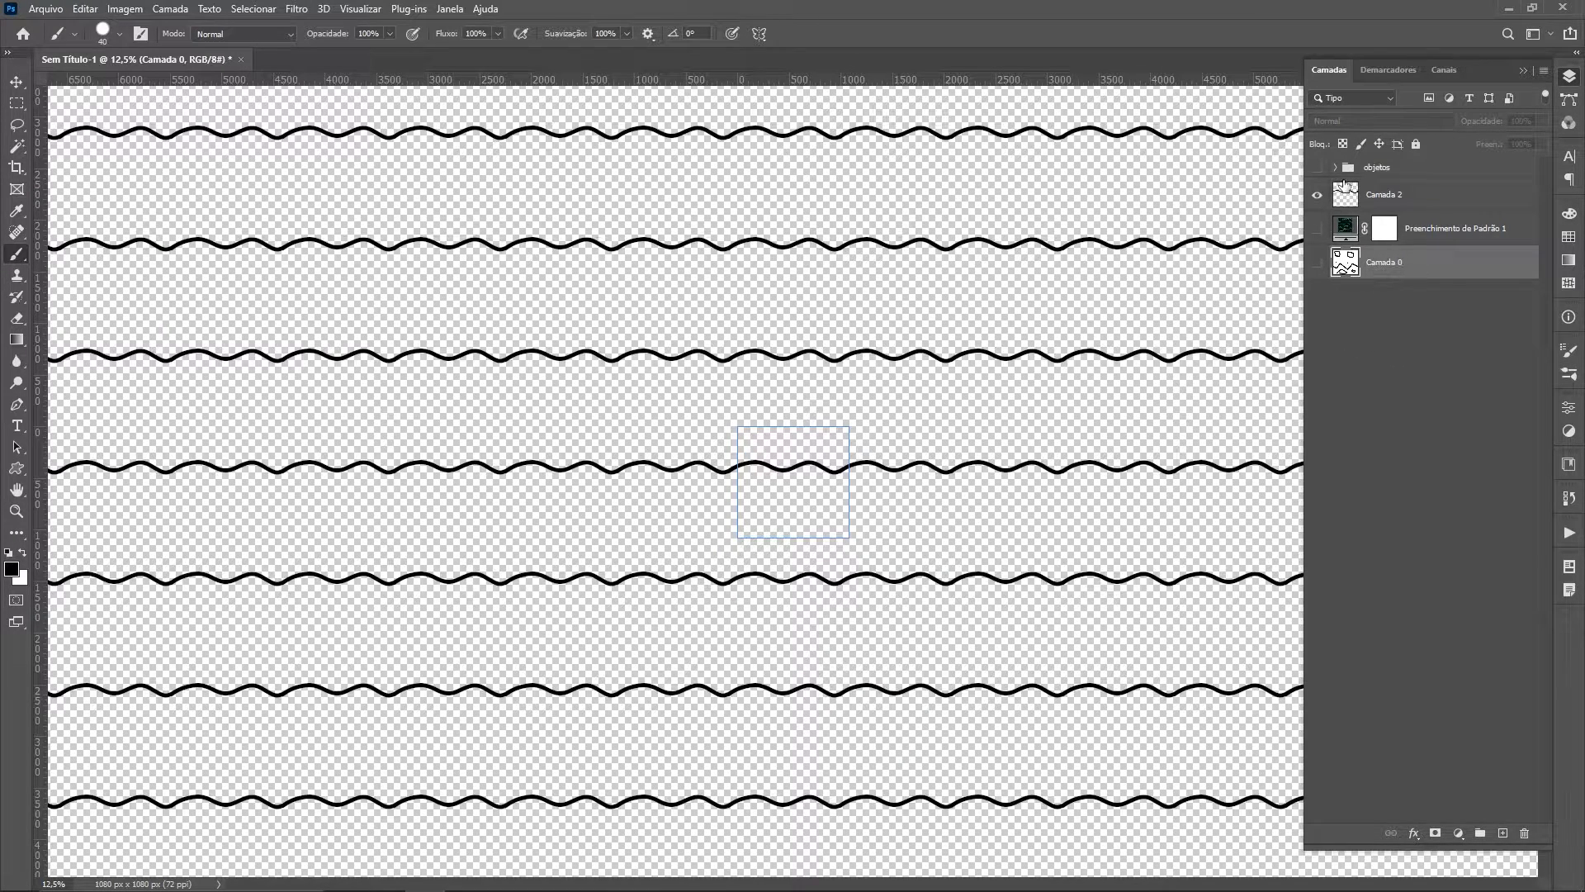
pyautogui.click(1318, 196)
pyautogui.click(1317, 168)
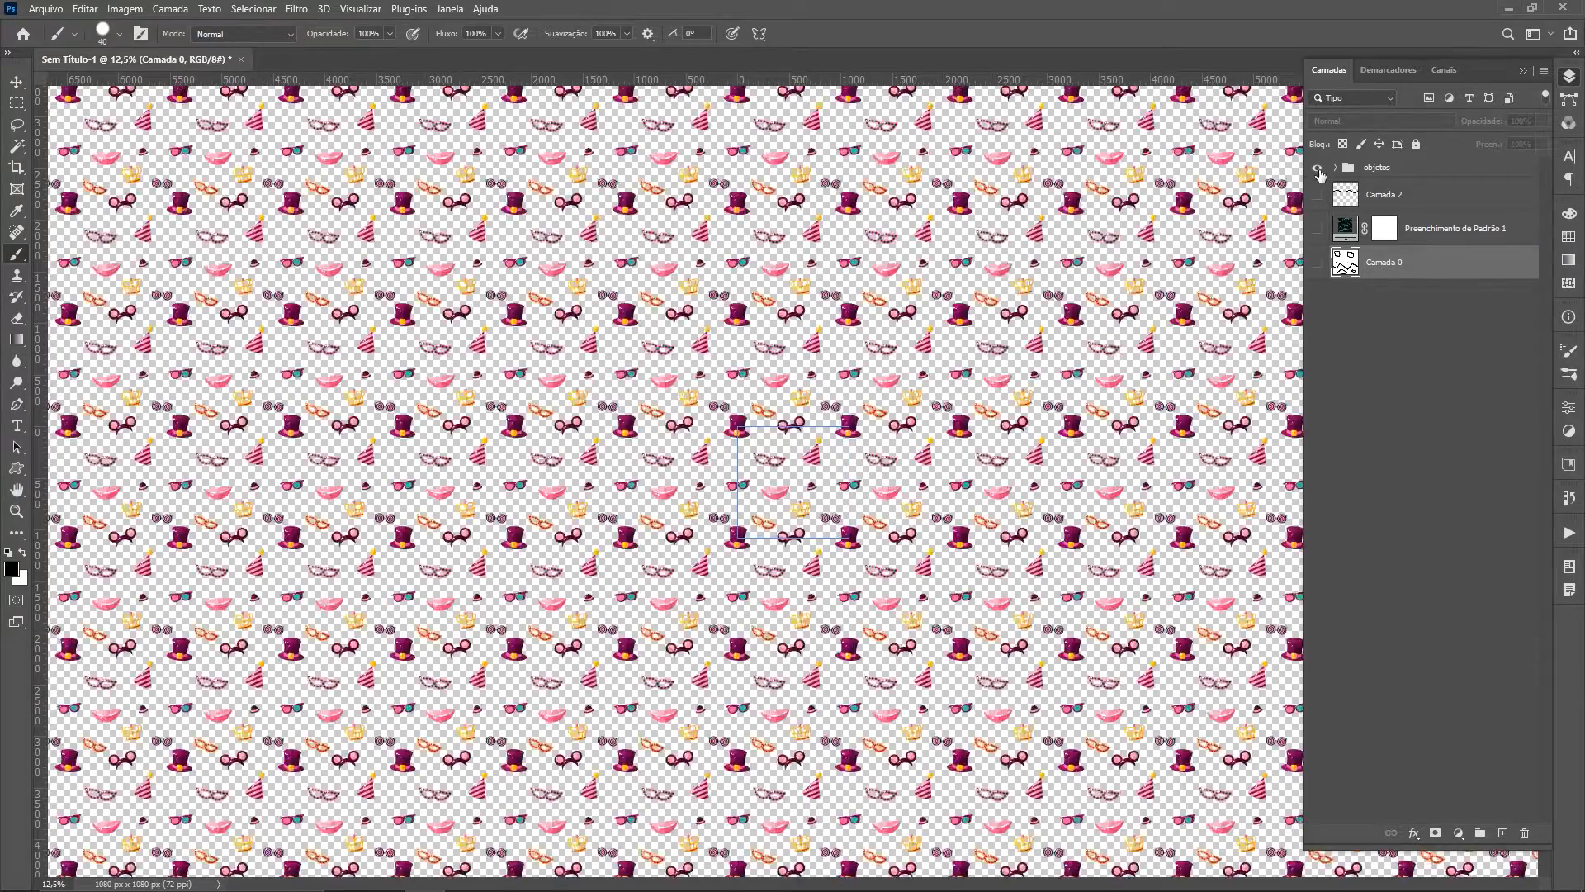
pyautogui.hotkey('ctrl', '+')
pyautogui.hotkey('ctrl', '+')
pyautogui.hotkey('ctrl', '+')
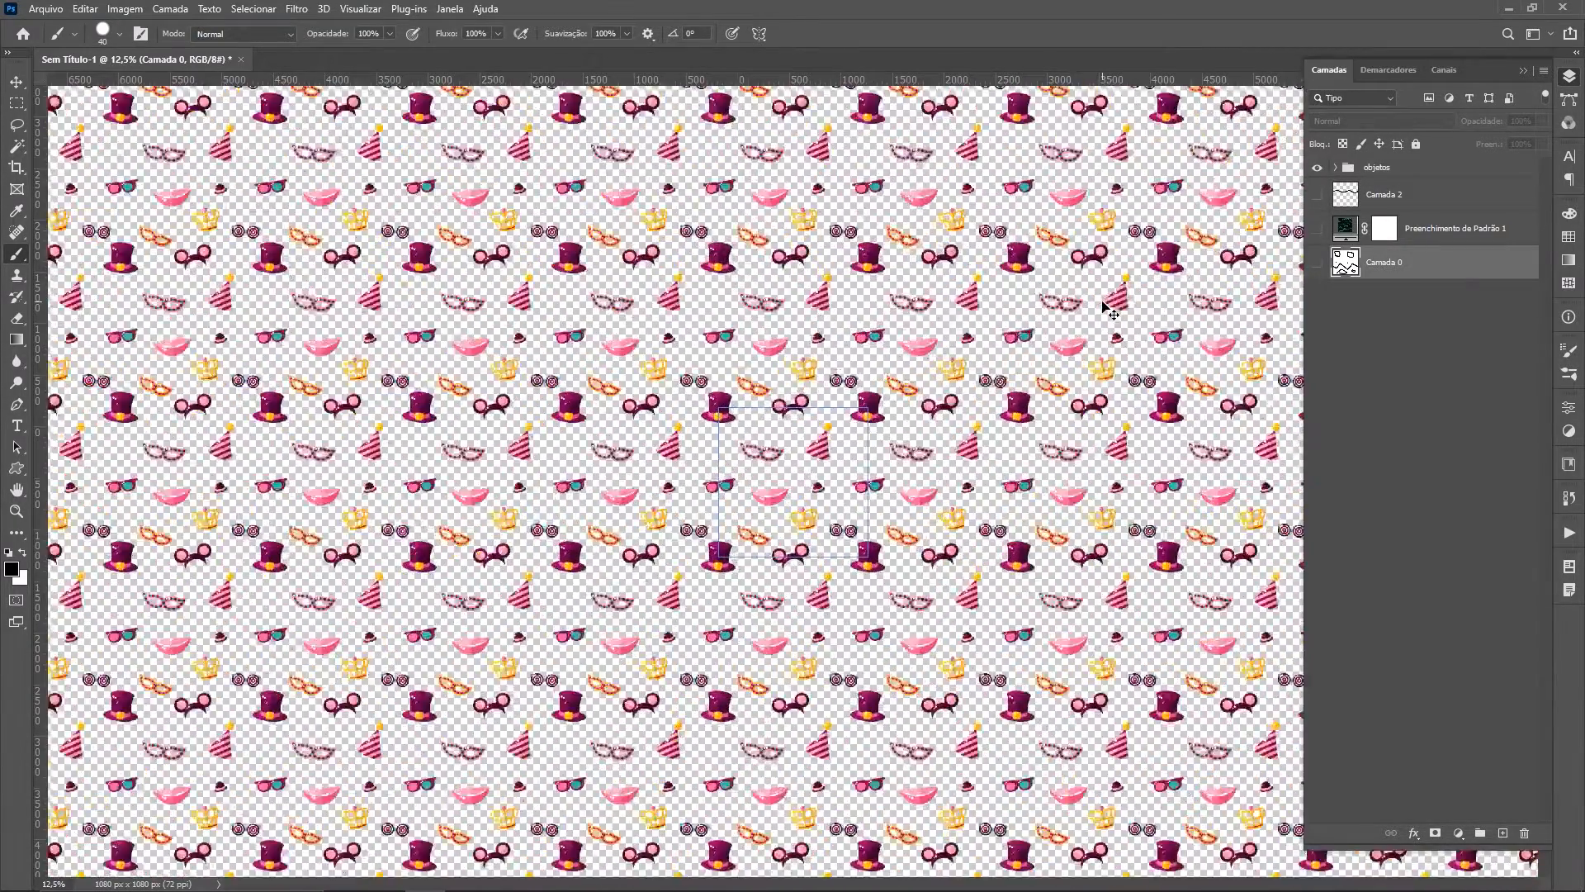
# Step: Show Camada 0 and fill it with black, and add a white (ffffff) solid color fill layer above it
pyautogui.click(1317, 262)
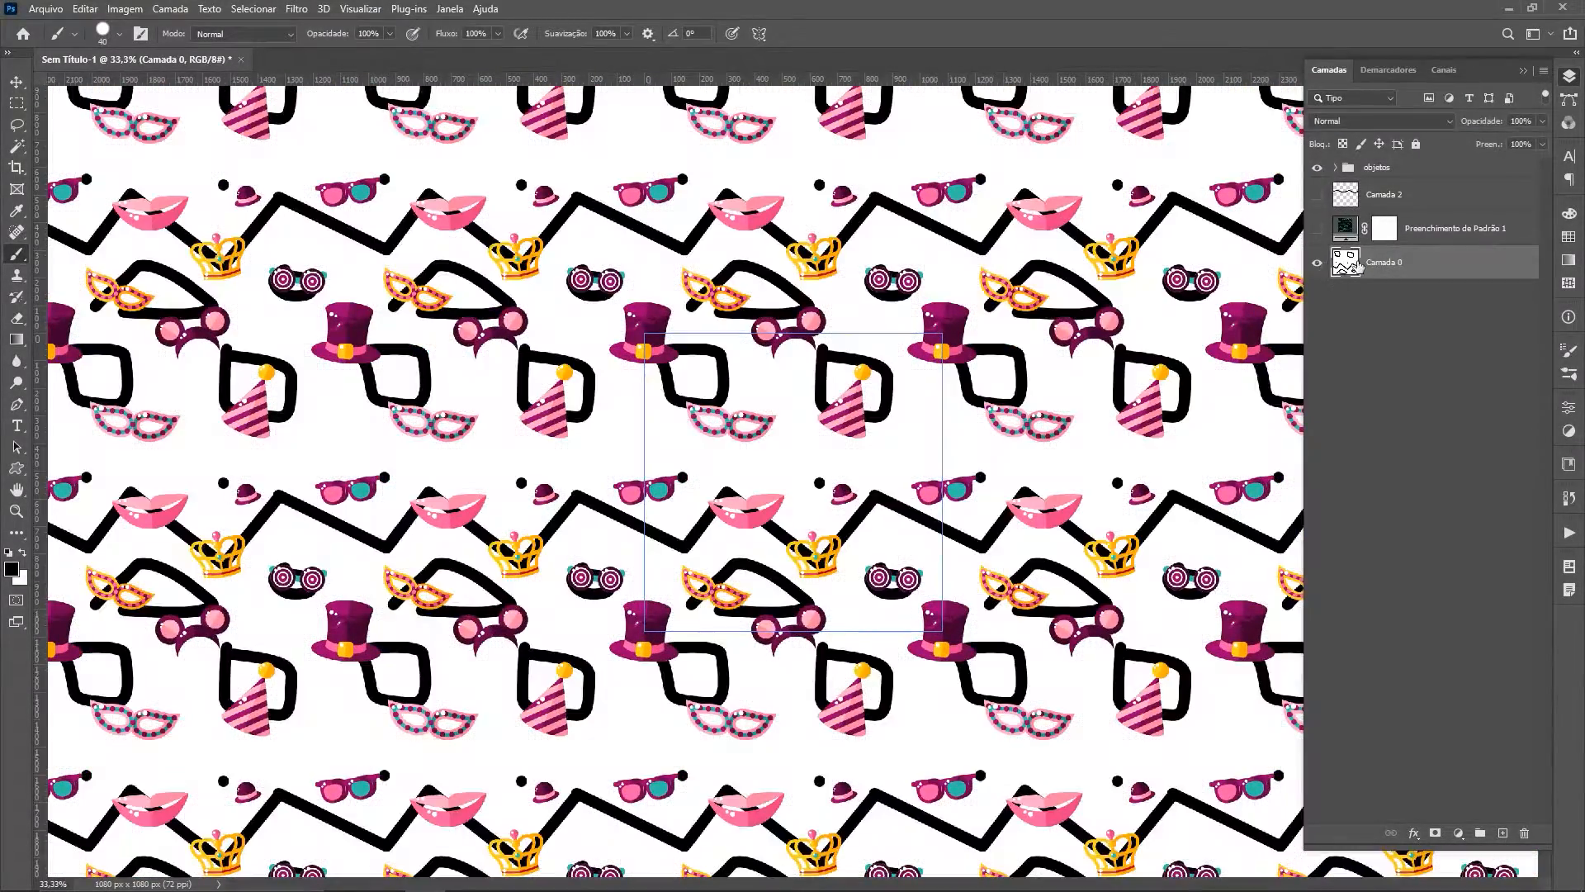
pyautogui.hotkey('alt', 'BackSpace')
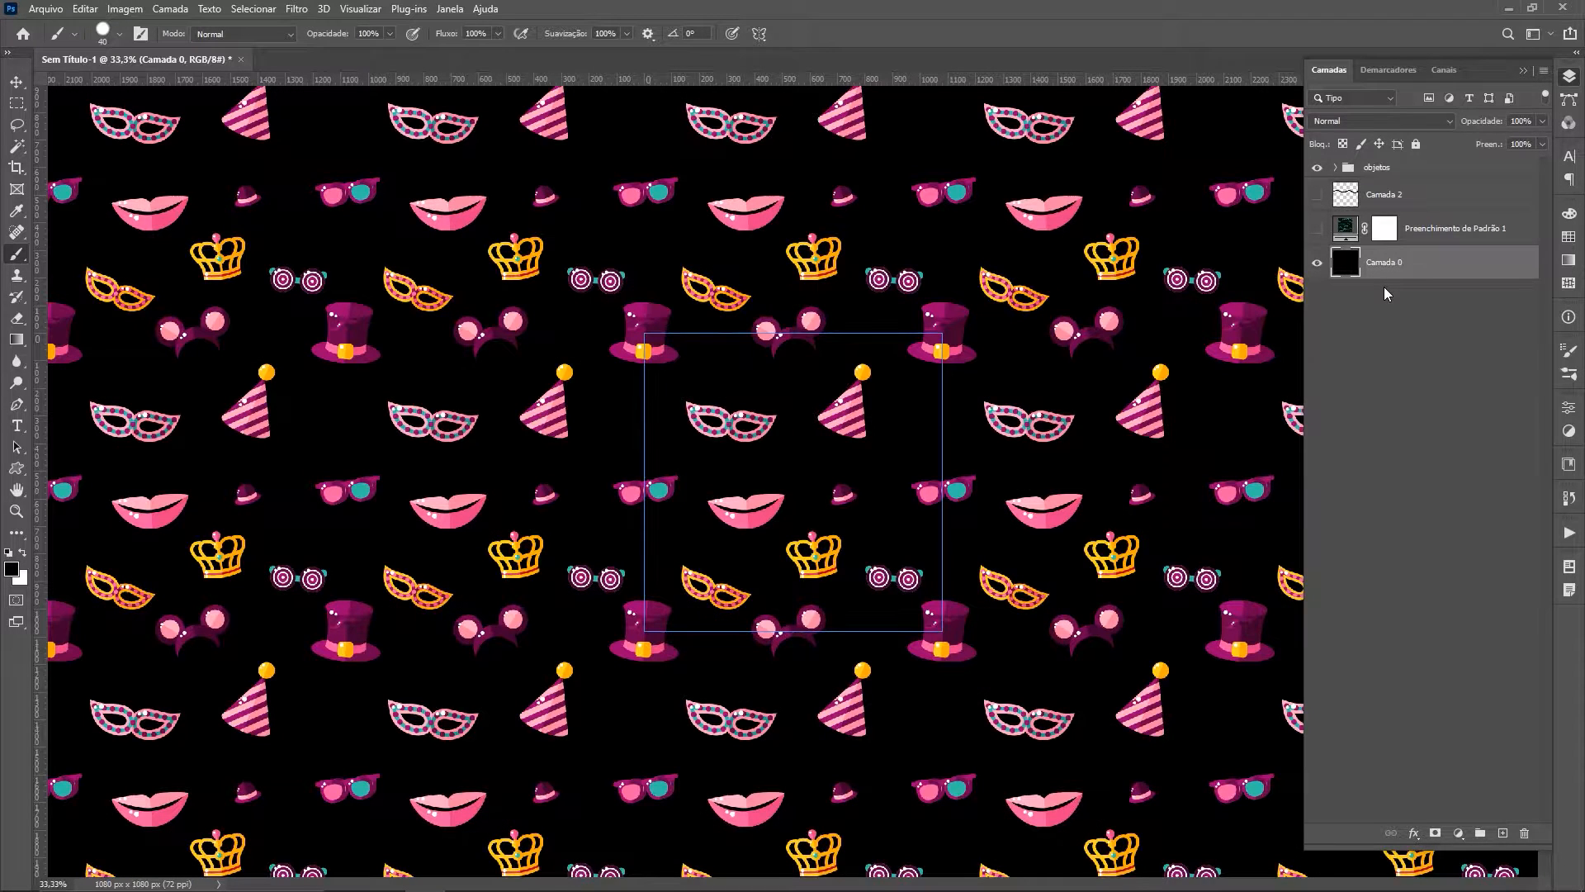
pyautogui.click(1458, 833)
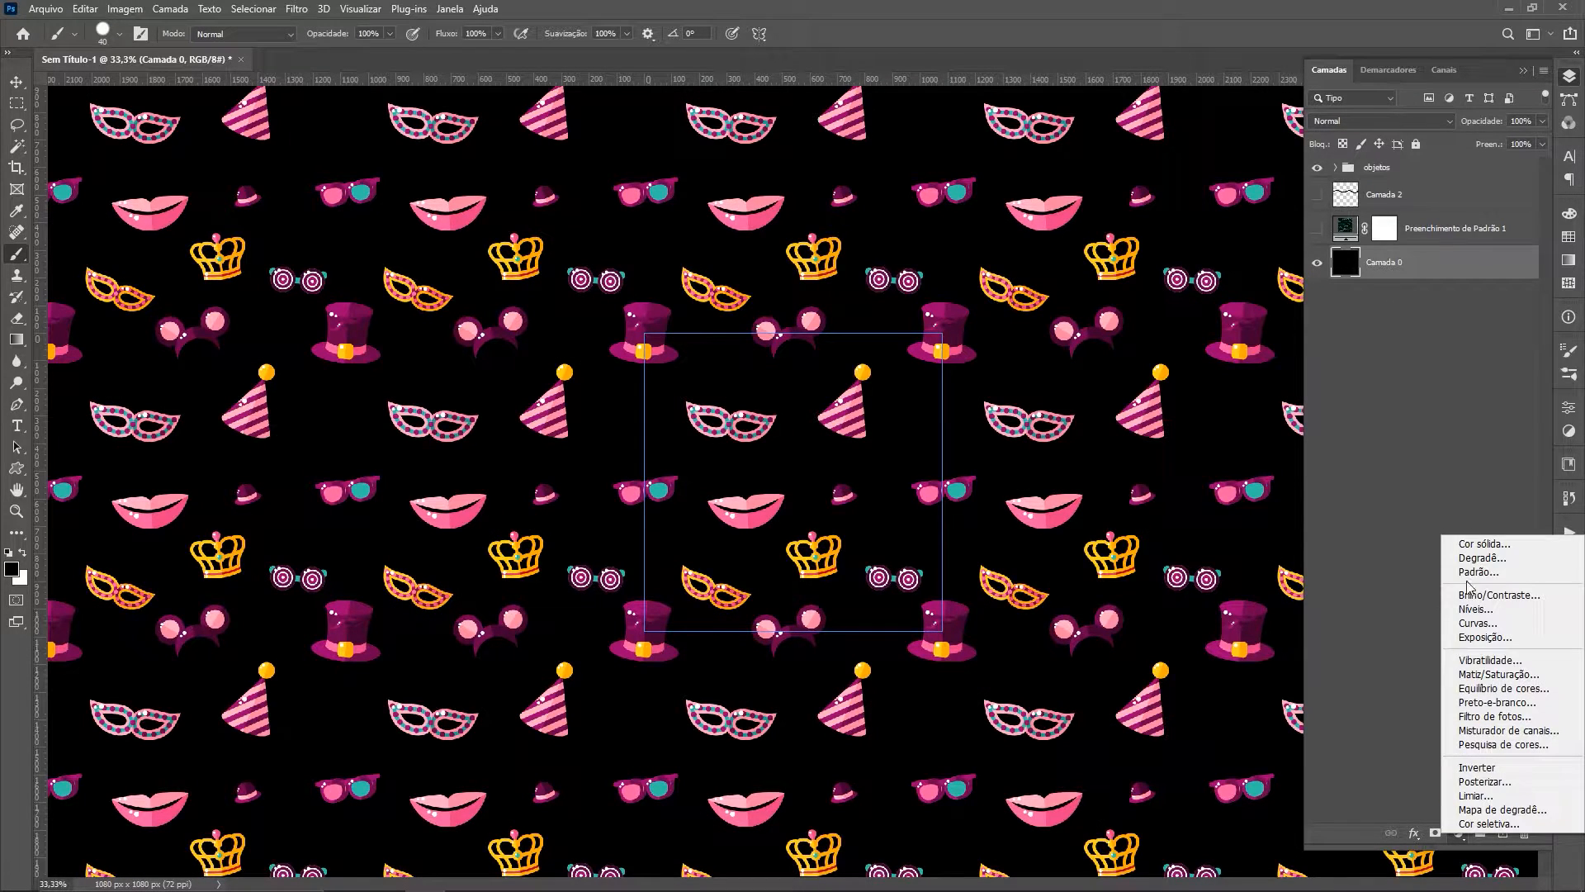
pyautogui.click(1467, 539)
pyautogui.write('ffffff')
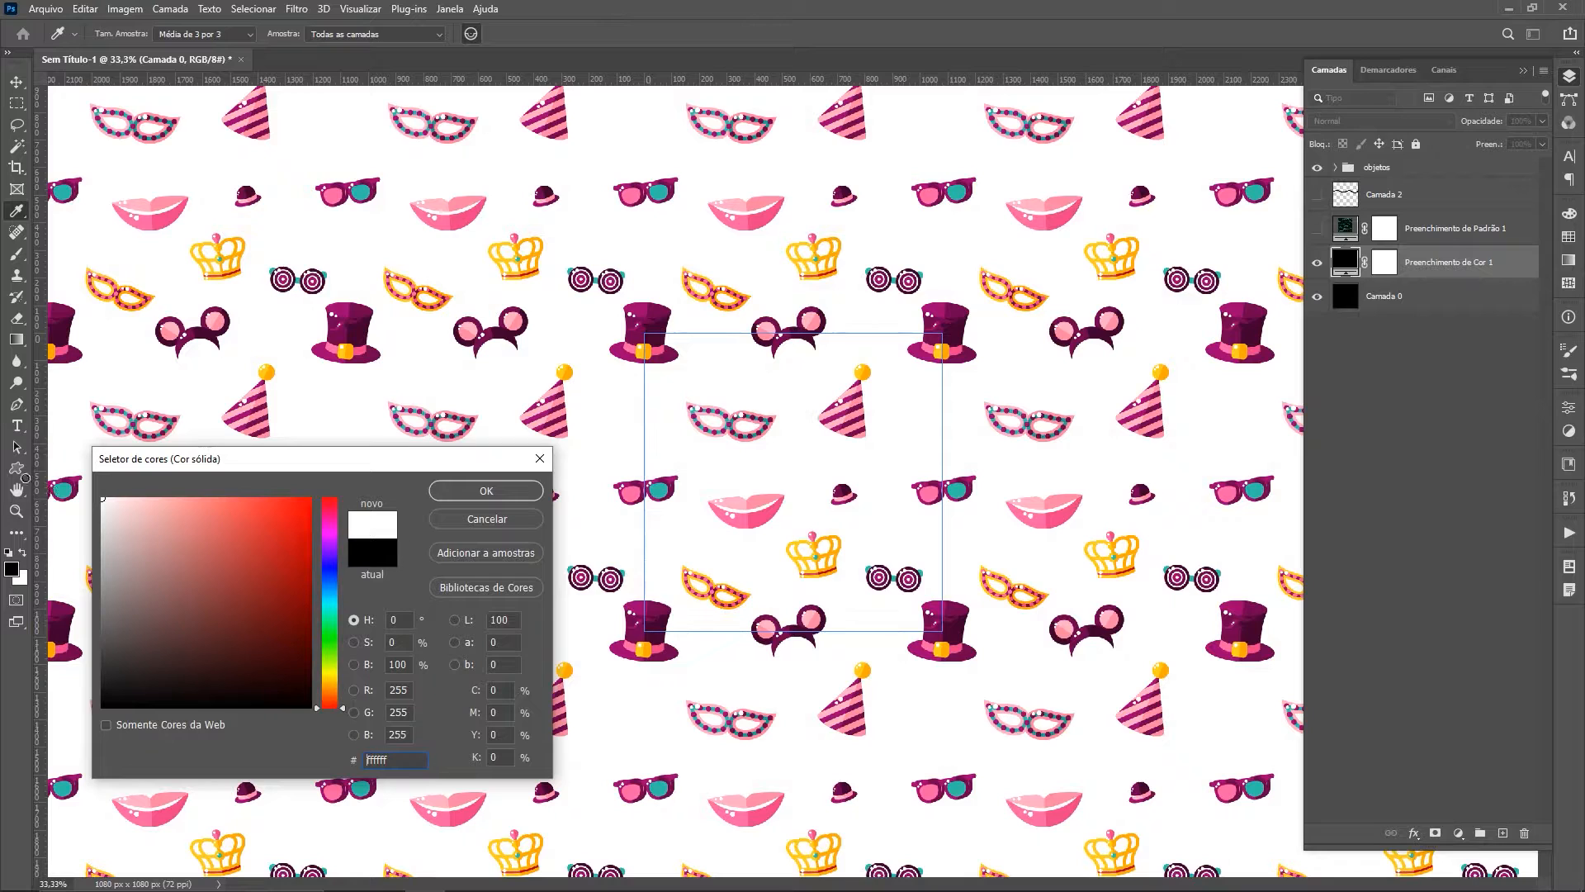
pyautogui.click(467, 498)
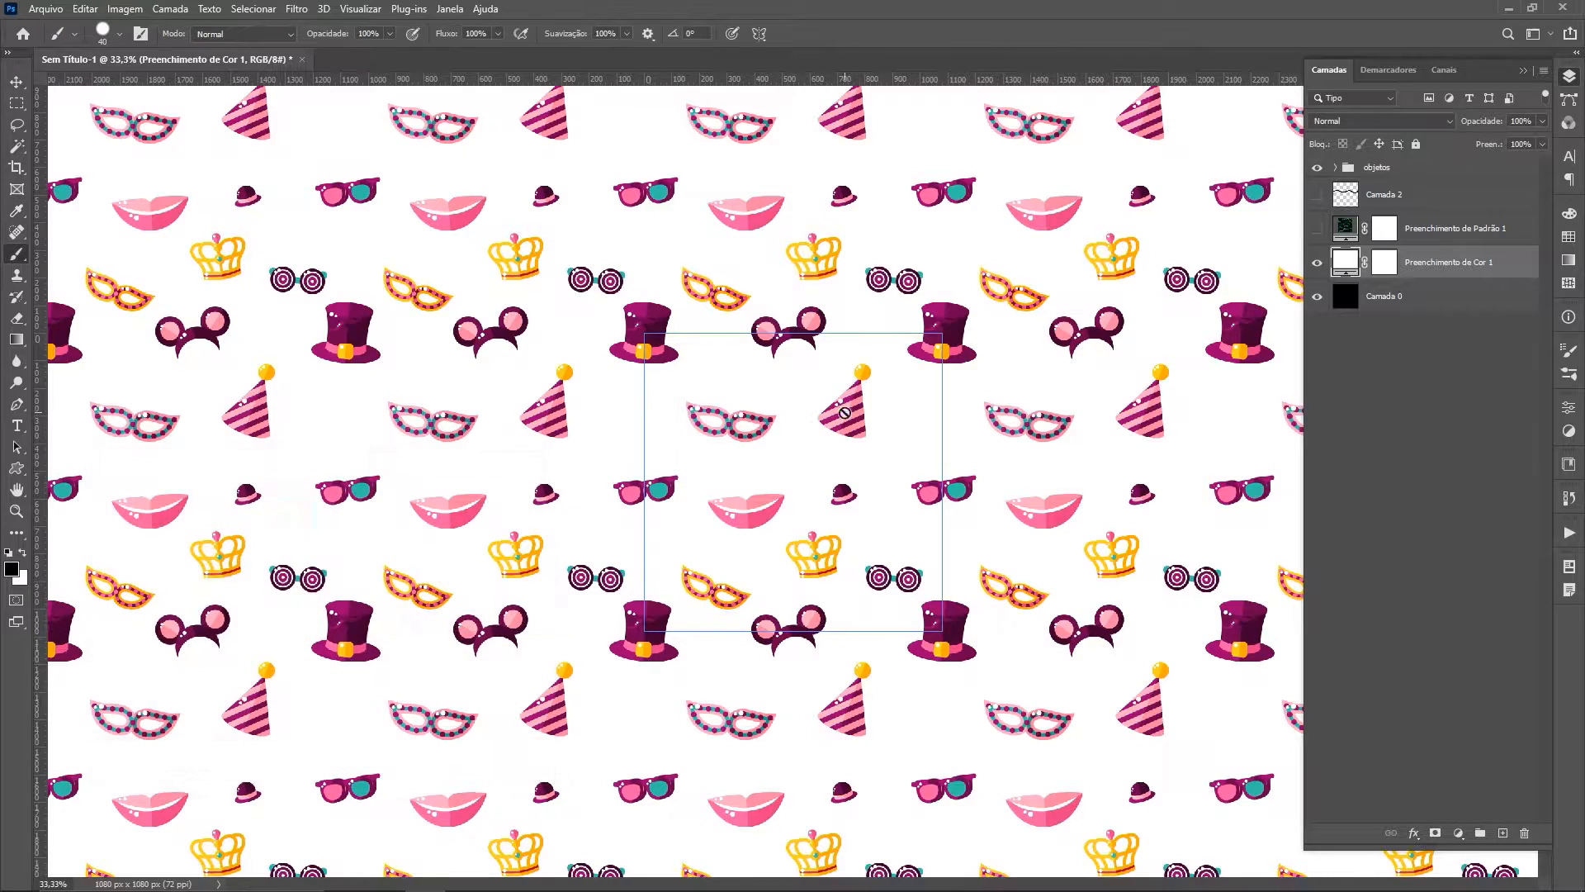
# Step: Hide the white color fill layer and turn off the pattern preview
pyautogui.click(1318, 262)
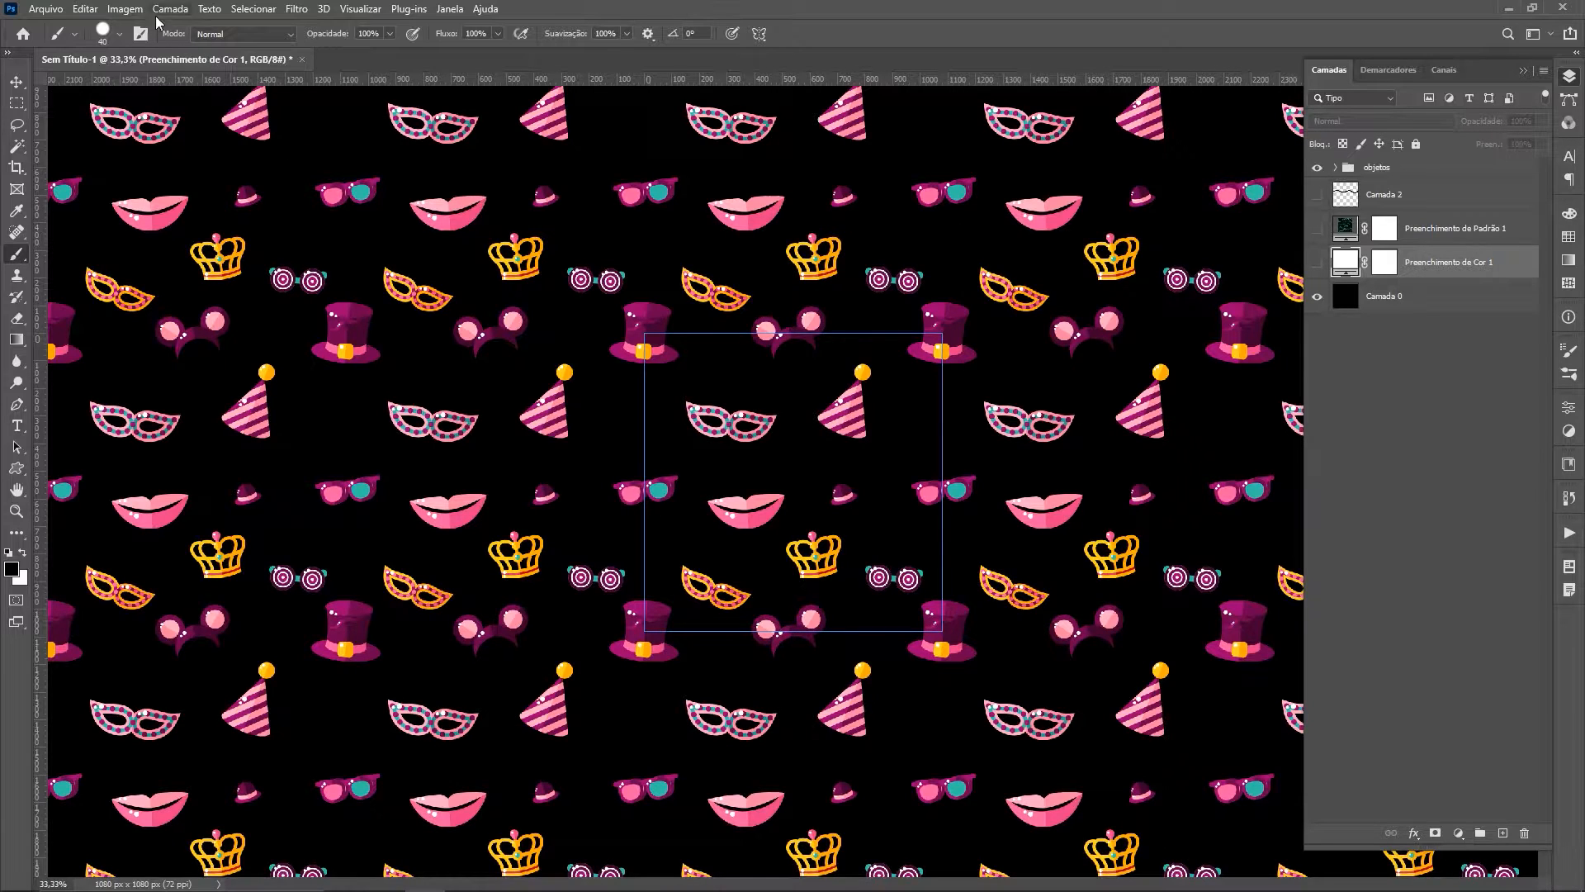
pyautogui.click(367, 11)
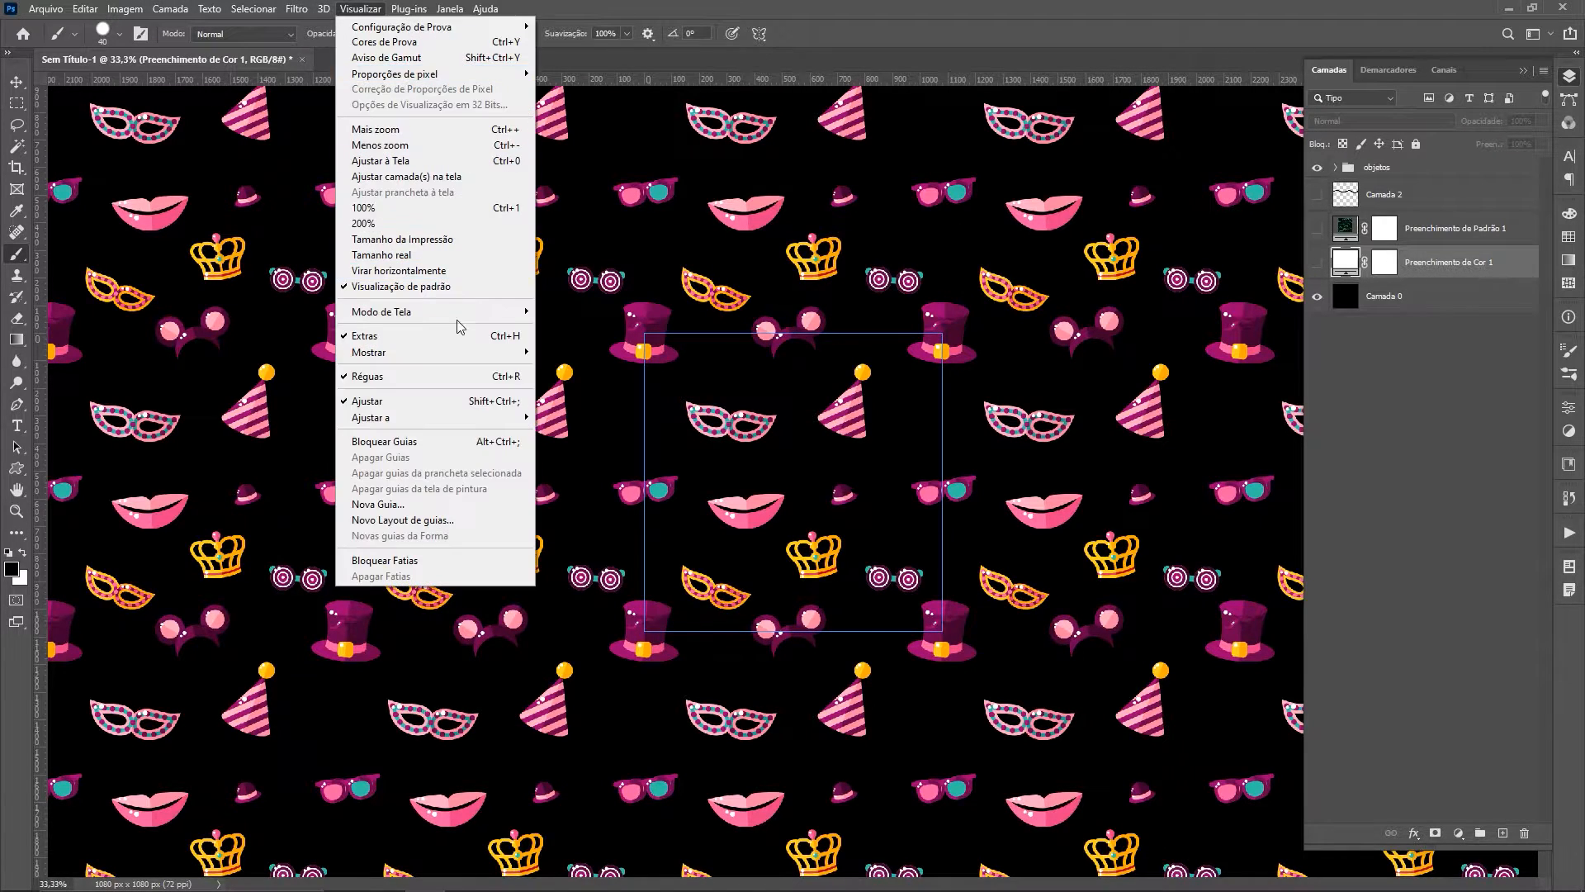
pyautogui.moveTo(485, 427)
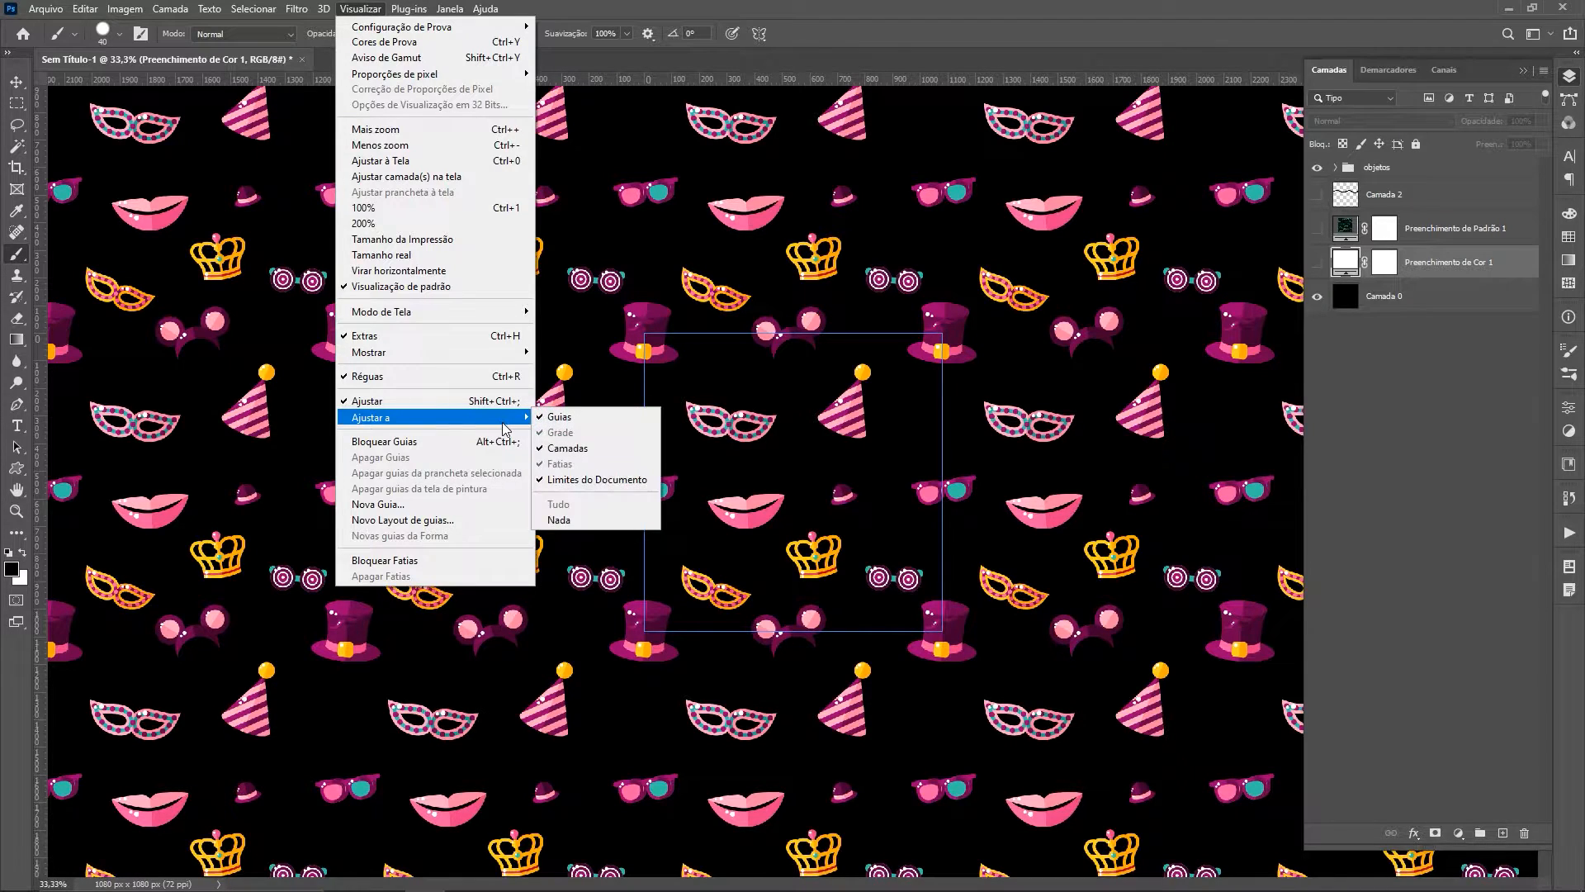
pyautogui.click(453, 289)
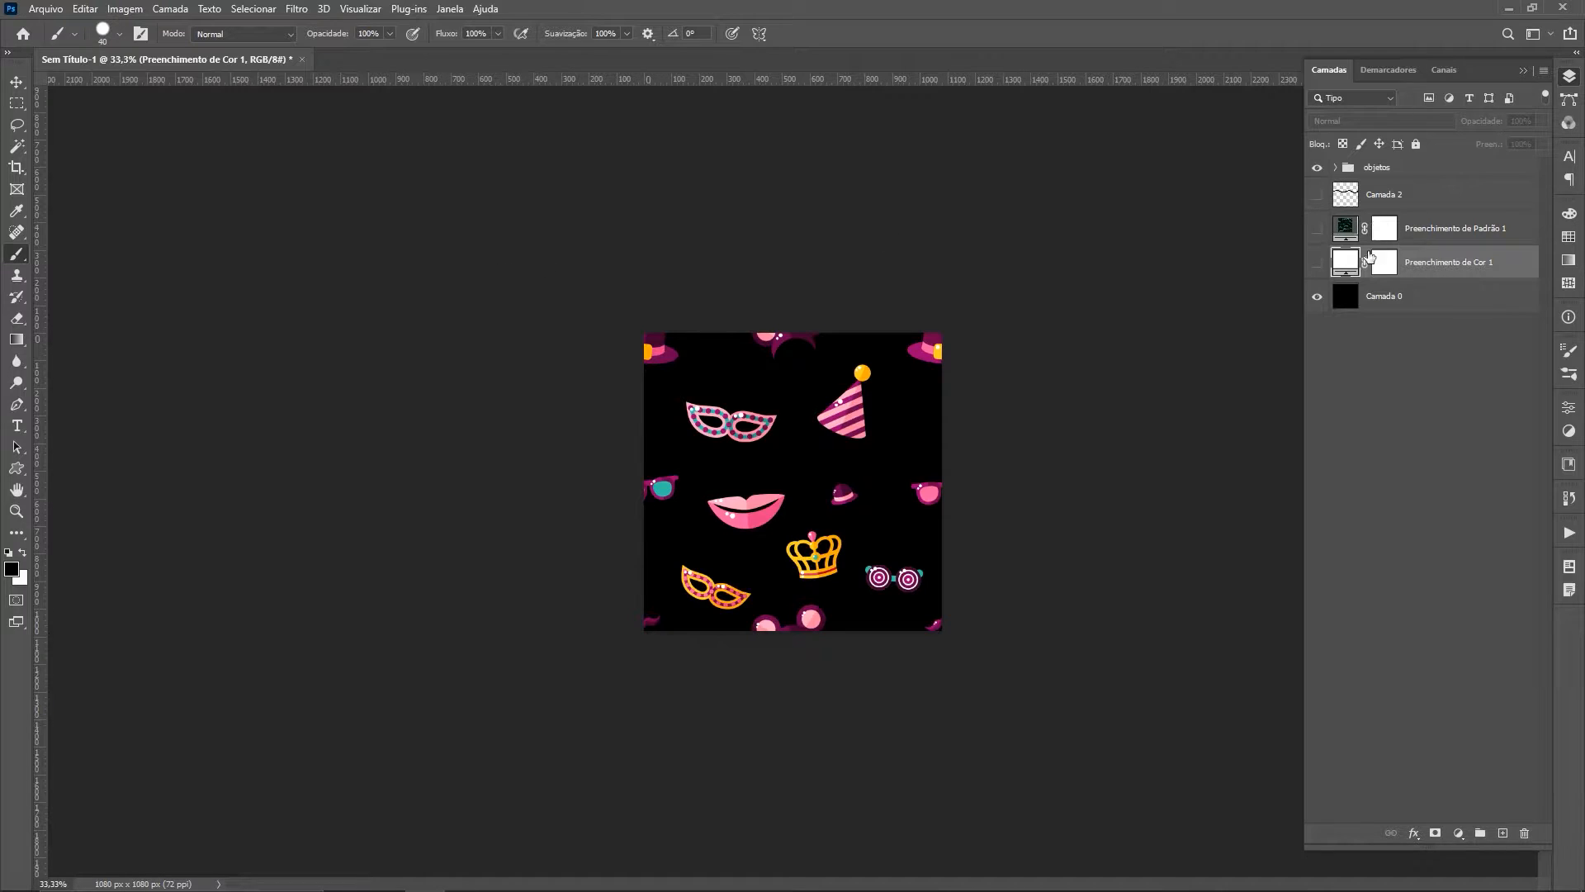
# Step: Hide Camada 0 and define the objetos artwork on its transparent background as a pattern named "teste -3"
pyautogui.click(1320, 299)
pyautogui.click(1378, 168)
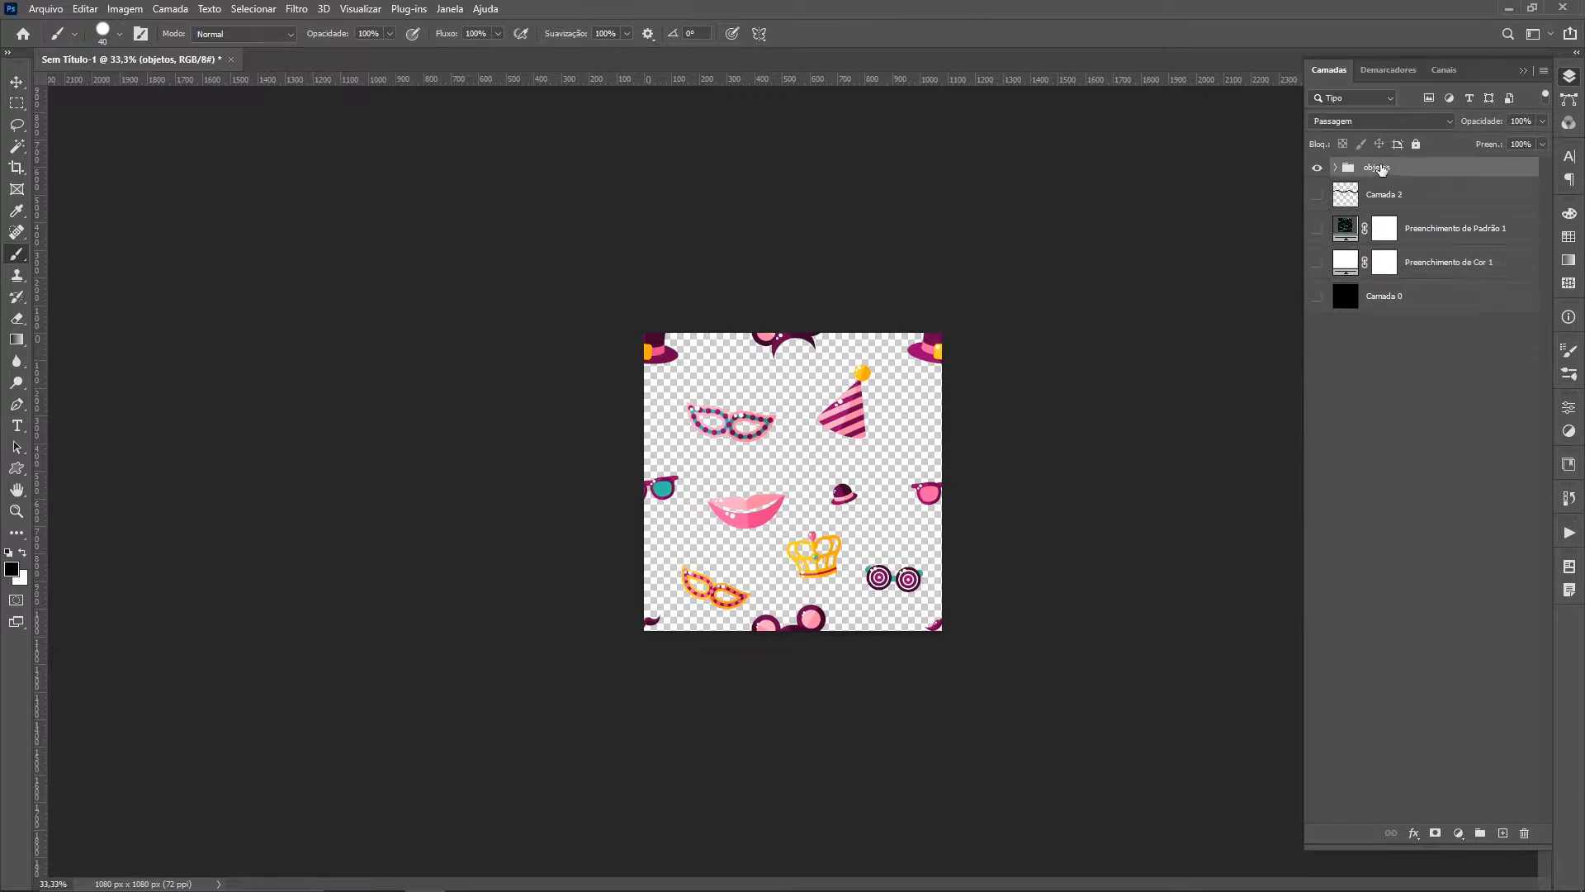
pyautogui.click(120, 10)
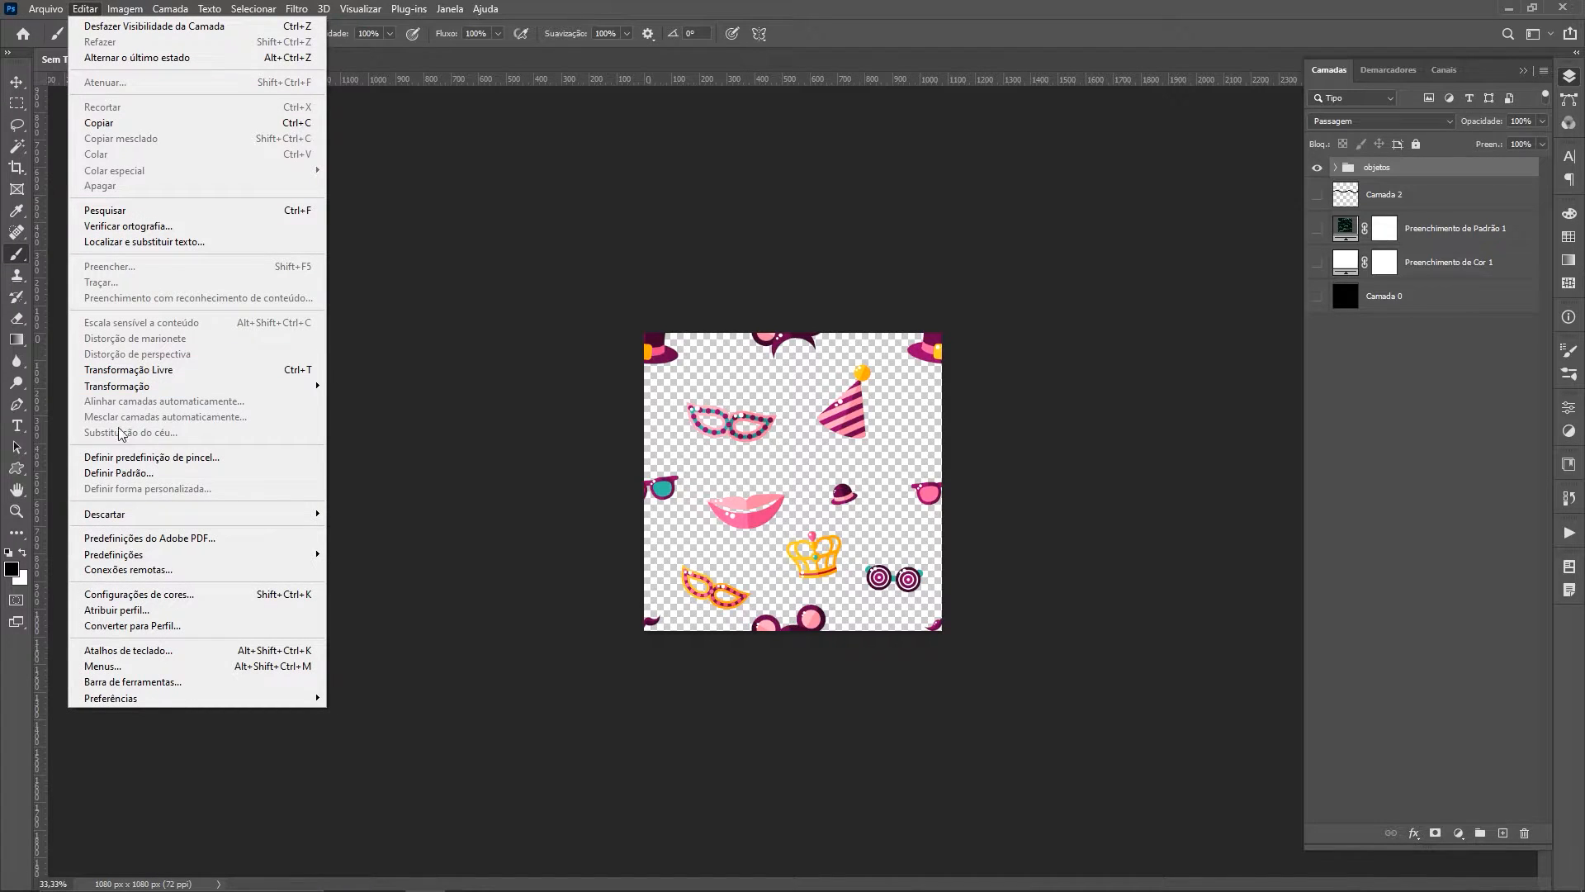
pyautogui.click(130, 474)
pyautogui.write('teste -3')
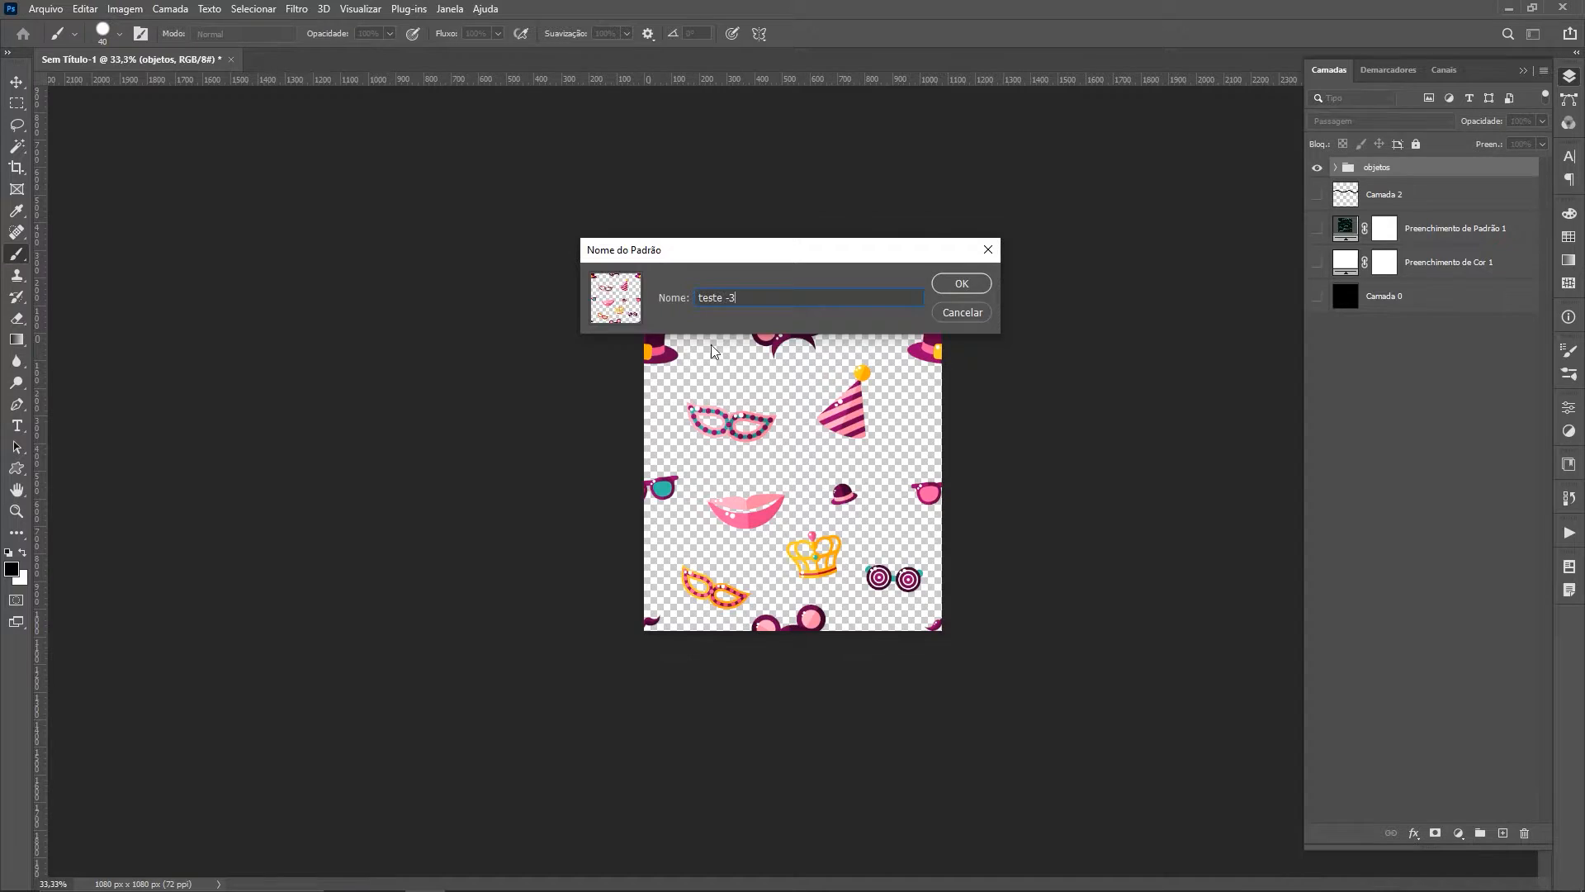
pyautogui.press('Return')
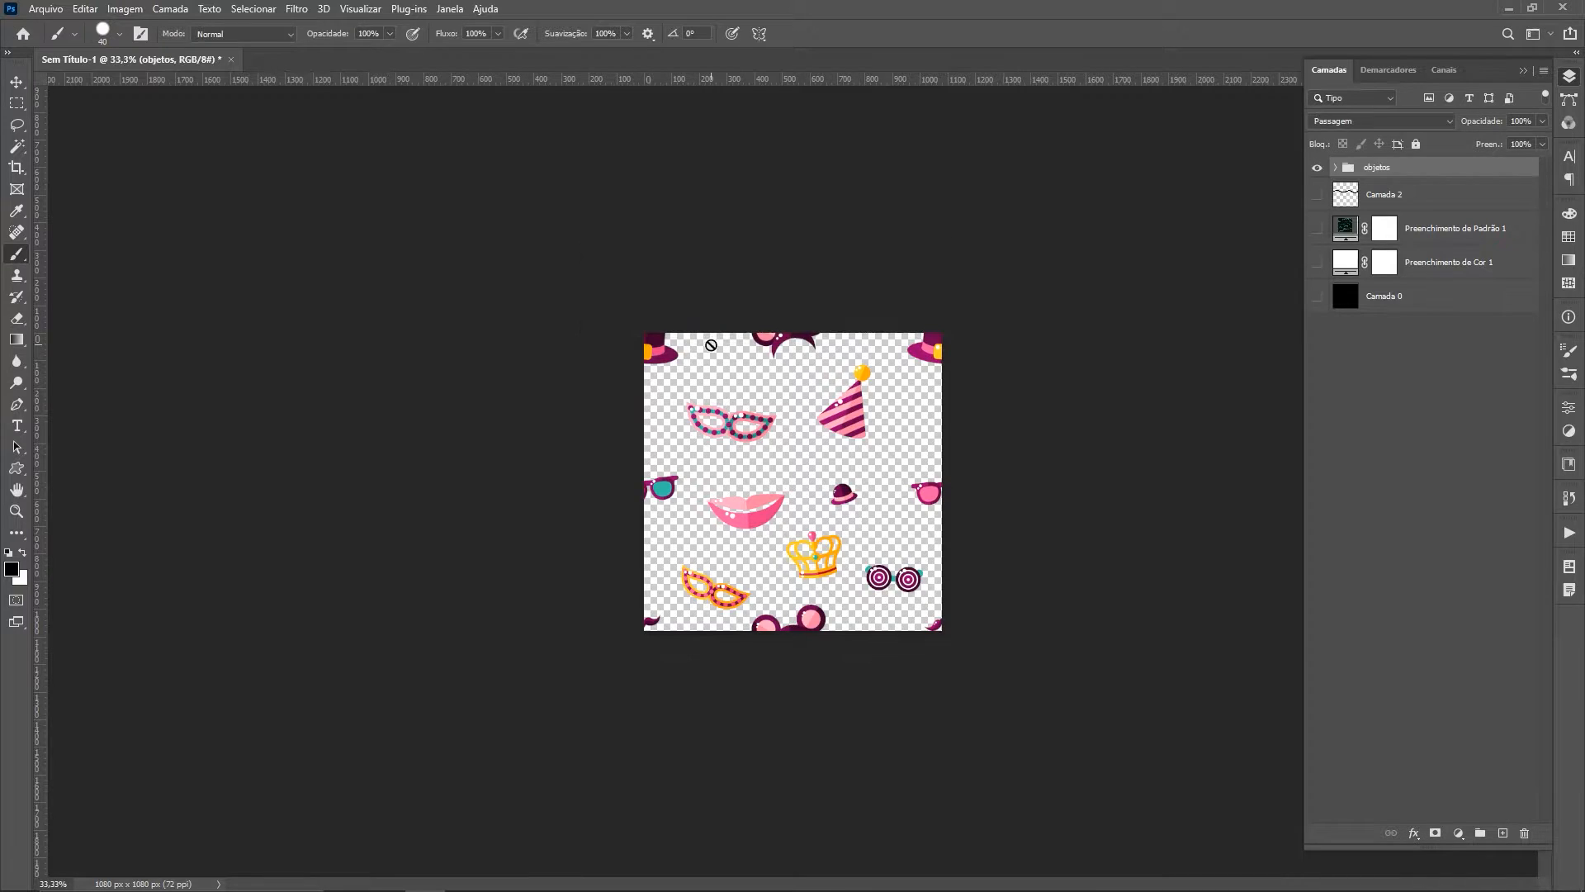
# Step: Show Preenchimento de Padrão 1, hide the objetos group, and replace the fill's leaf pattern with the transparent party-objects pattern
pyautogui.click(1317, 229)
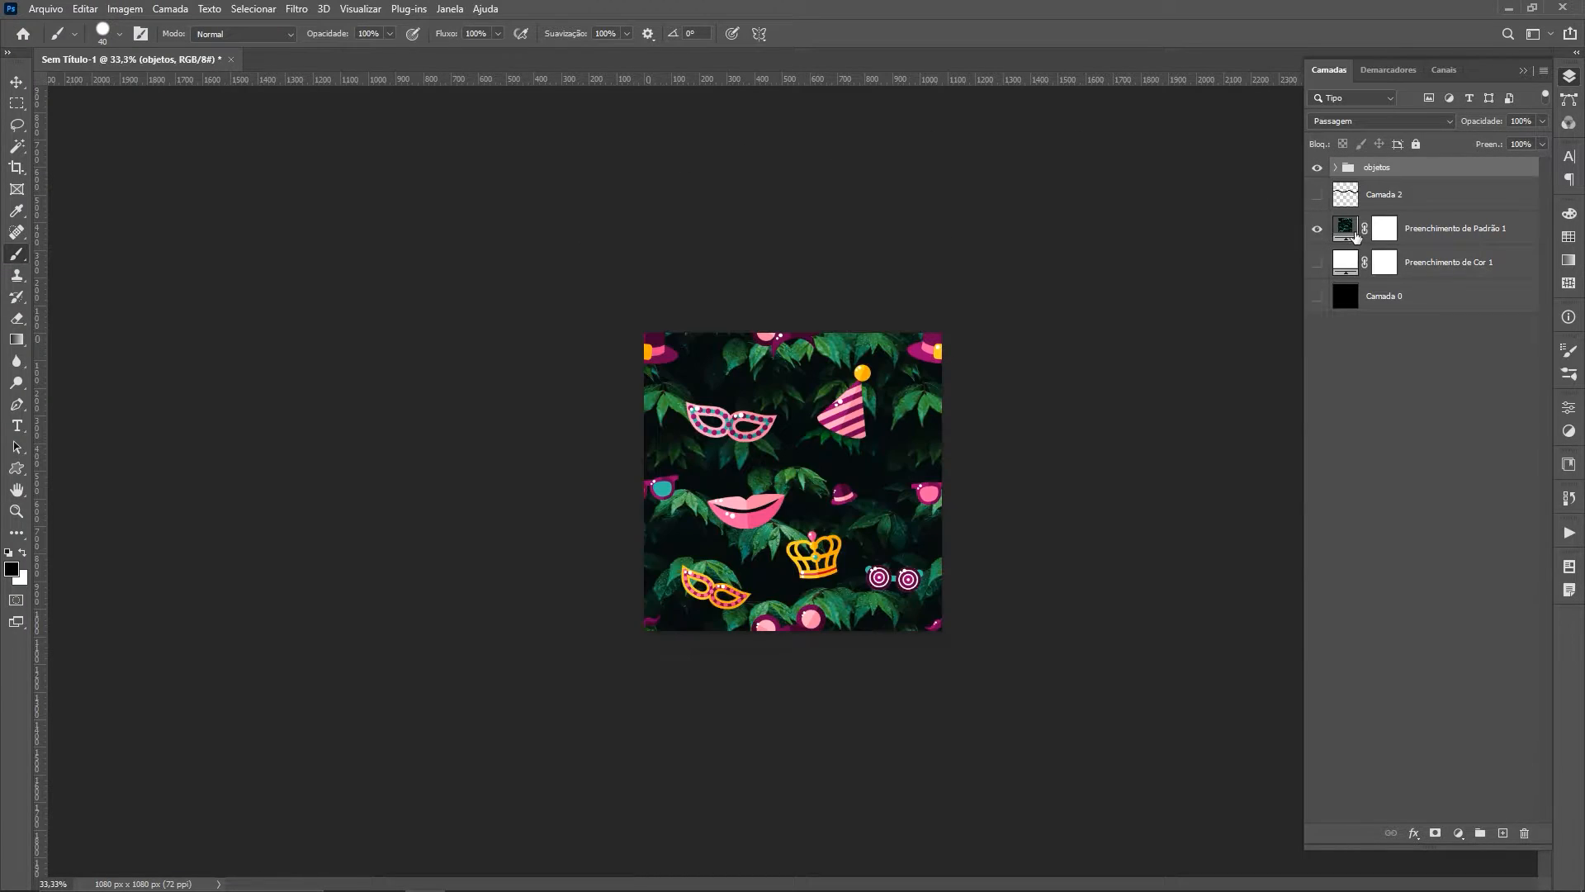
pyautogui.click(1354, 235)
pyautogui.doubleClick(1346, 229)
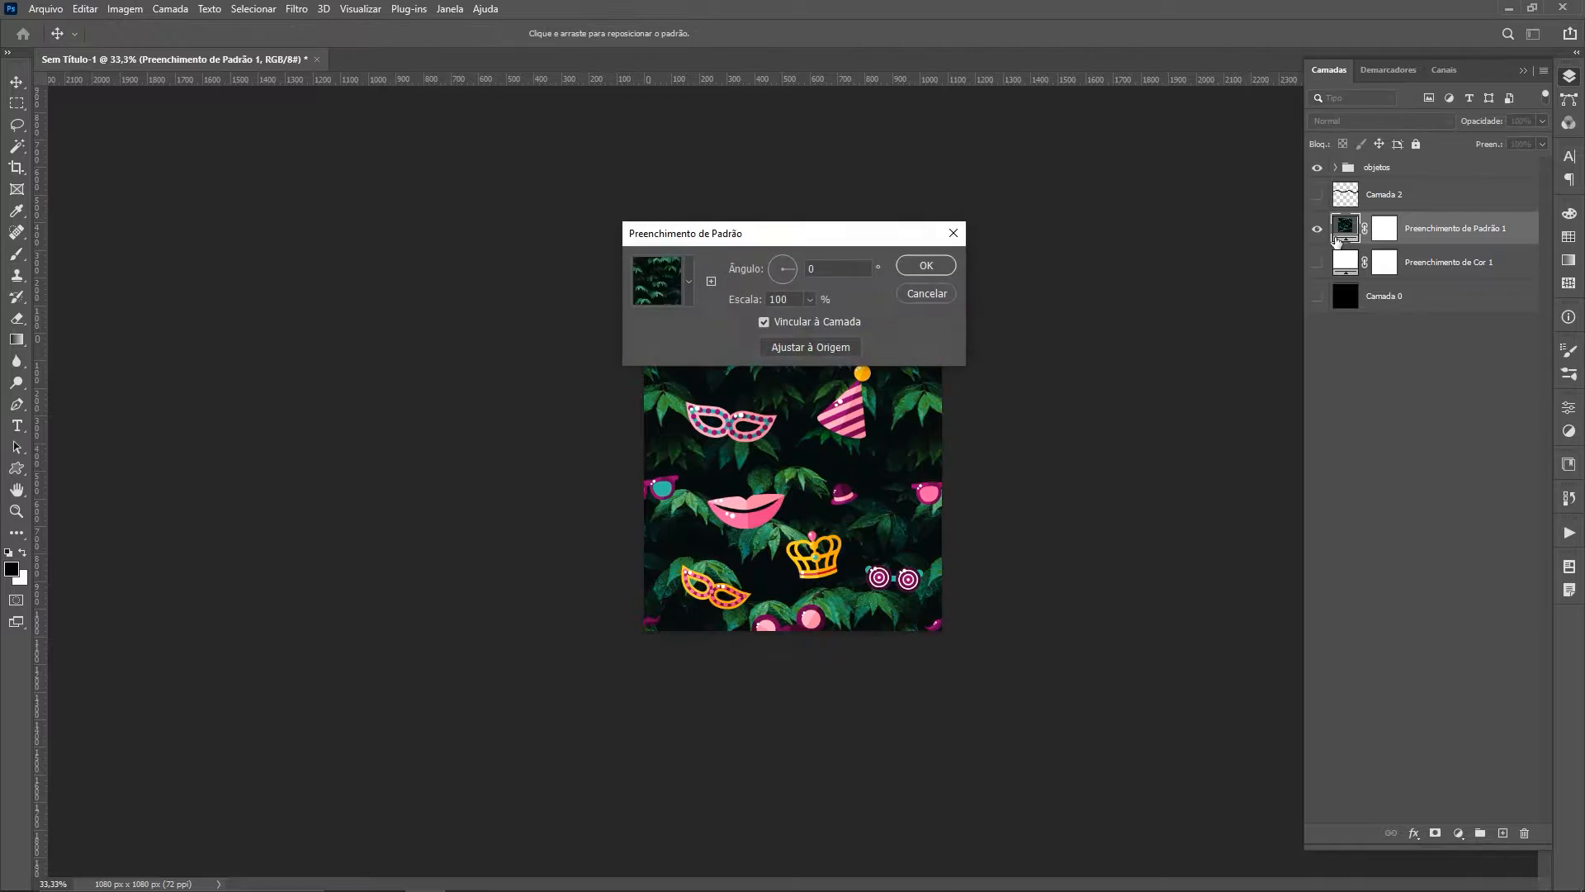
pyautogui.press('Return')
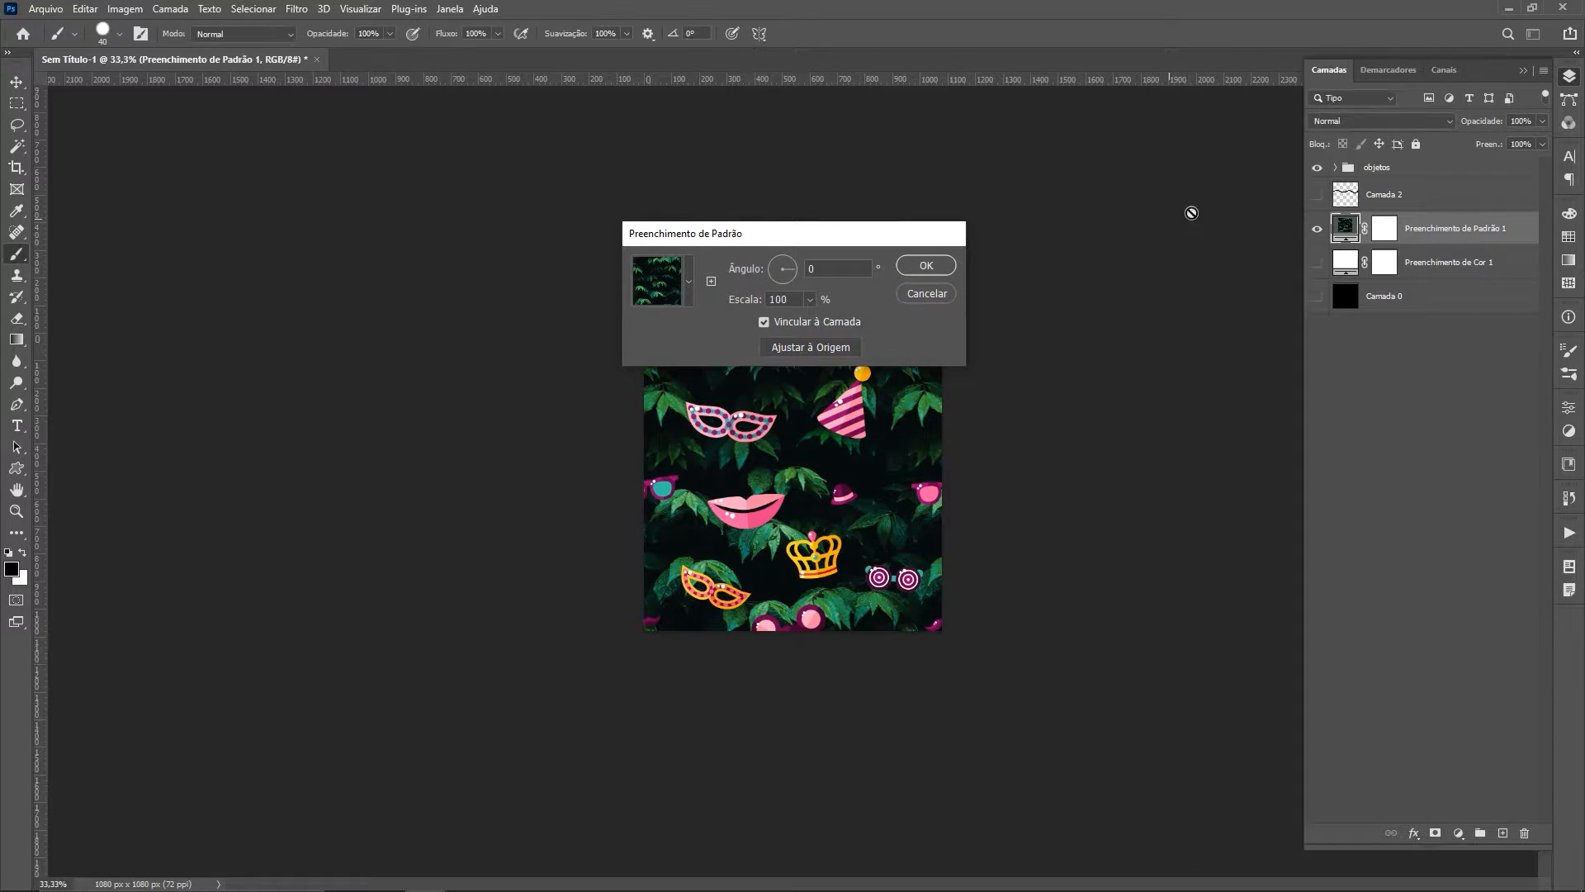
pyautogui.click(1316, 168)
pyautogui.doubleClick(1345, 232)
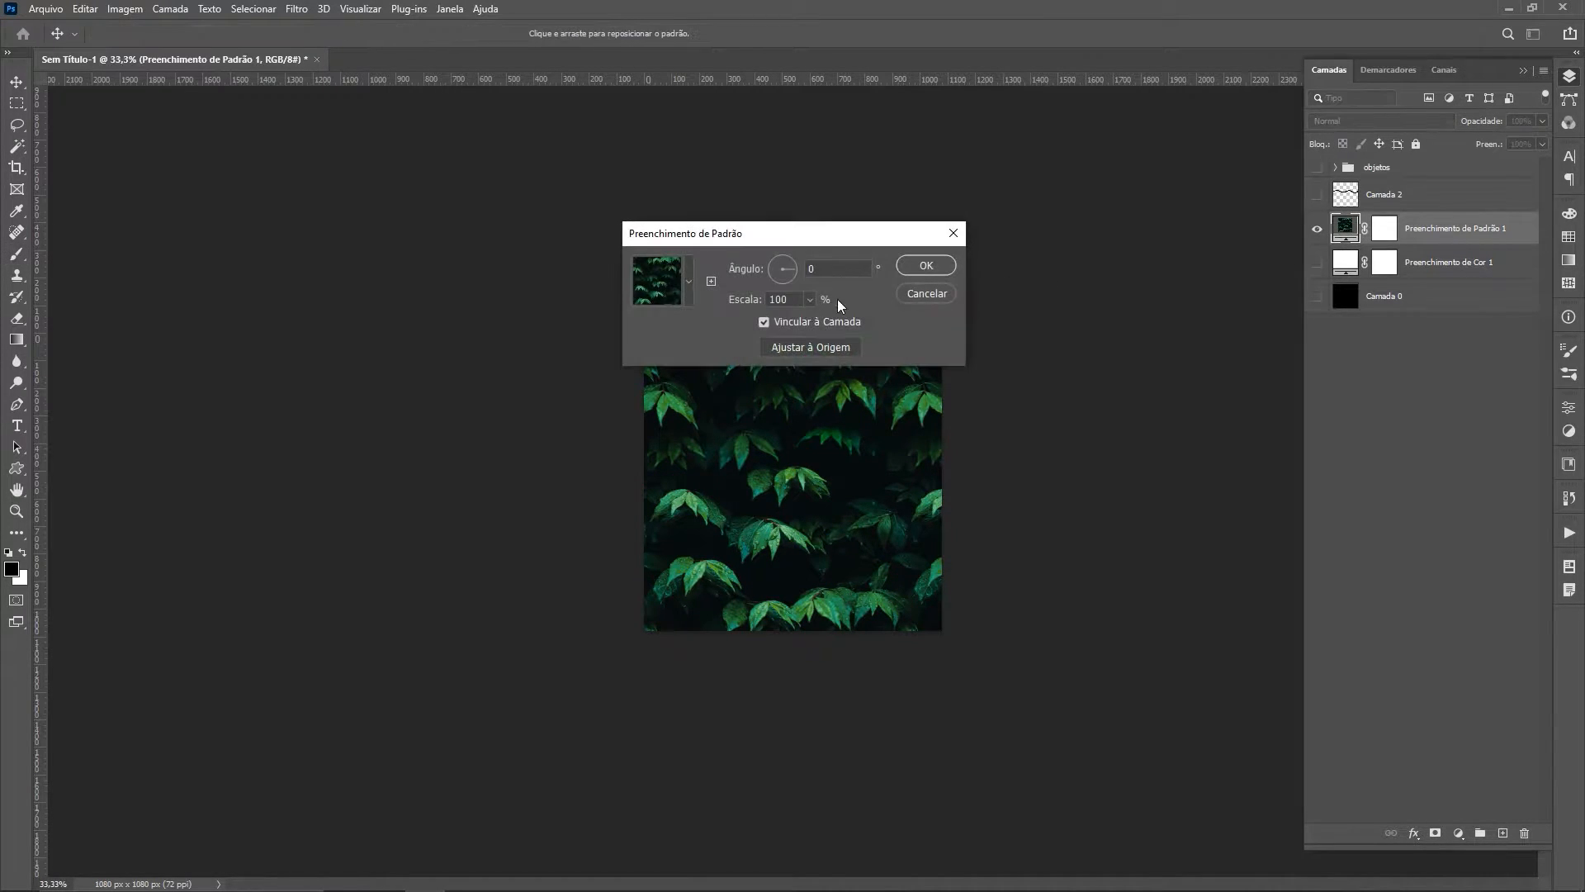
pyautogui.click(690, 293)
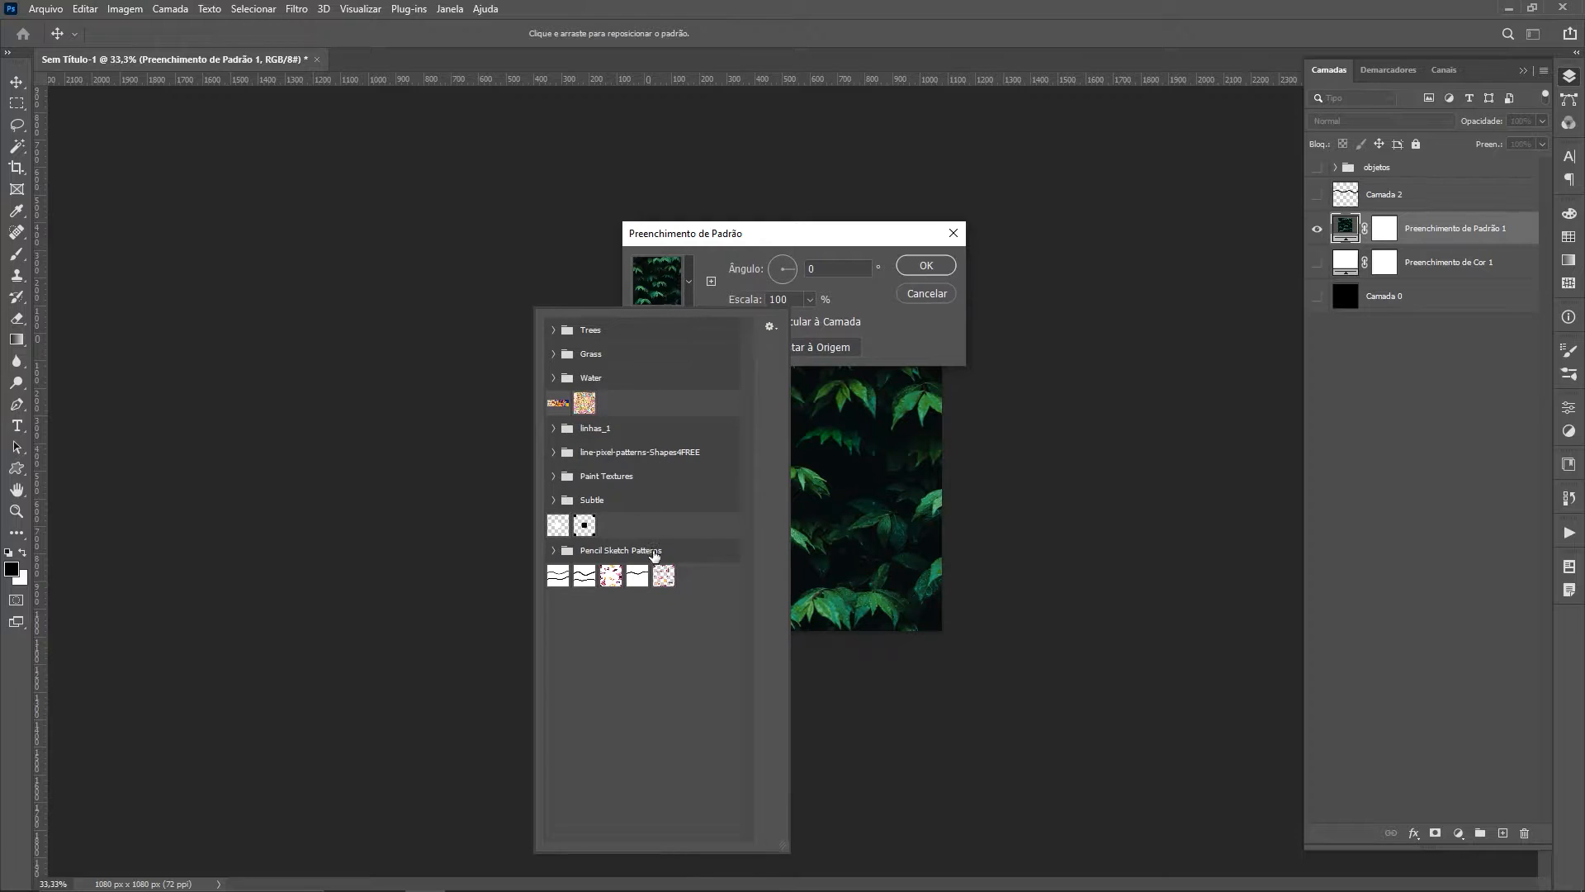
pyautogui.click(665, 577)
pyautogui.click(880, 270)
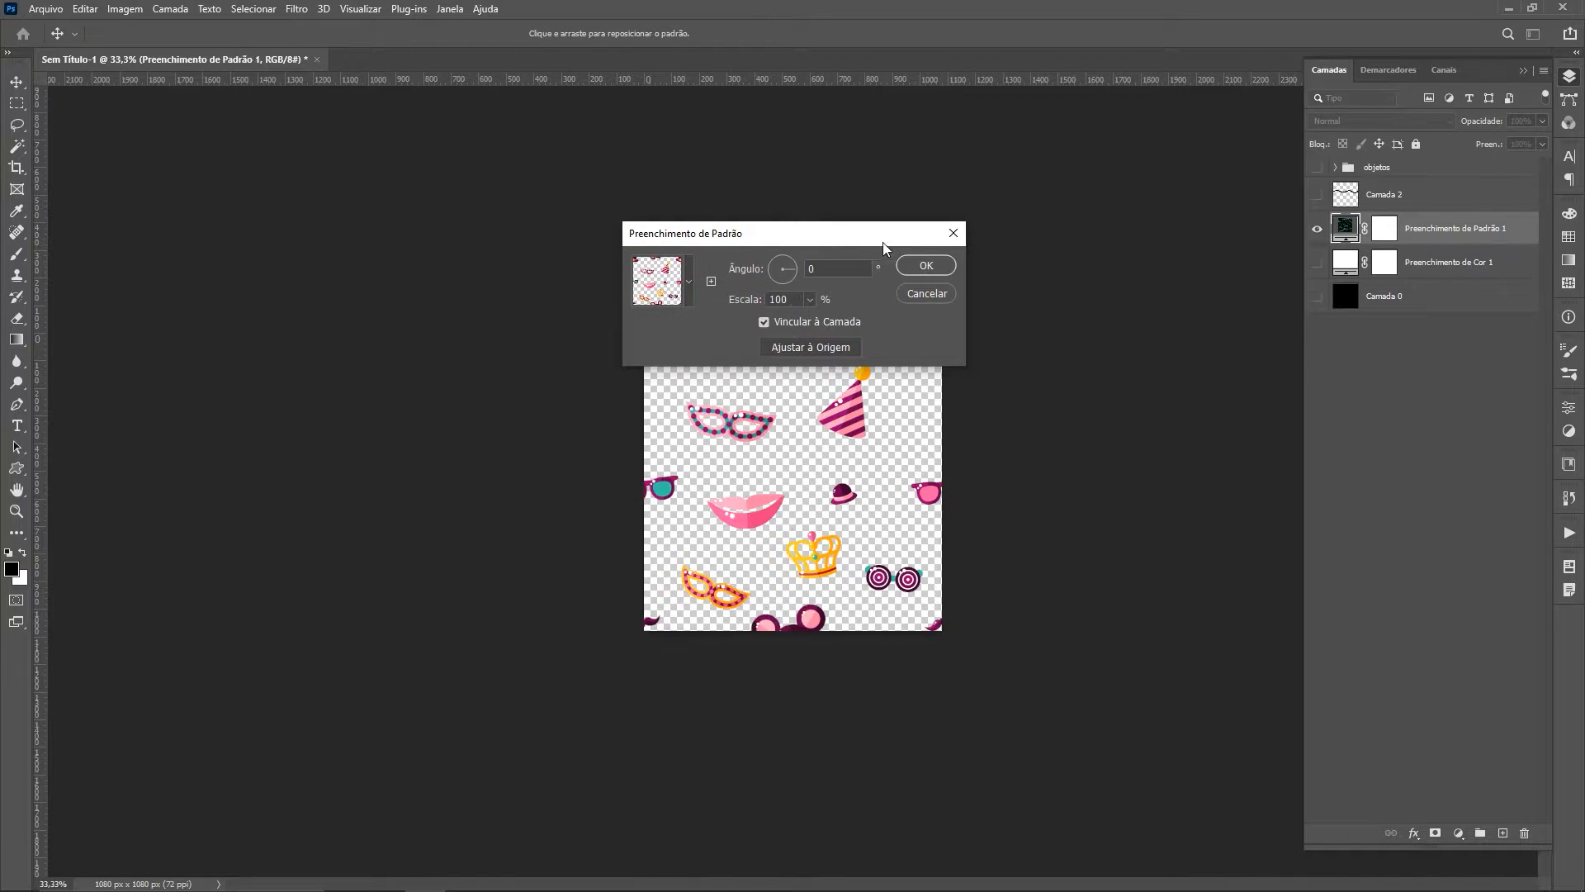
# Step: Set the pattern fill's scale to 50% and inspect the repeated party objects up close
pyautogui.click(756, 308)
pyautogui.write('50')
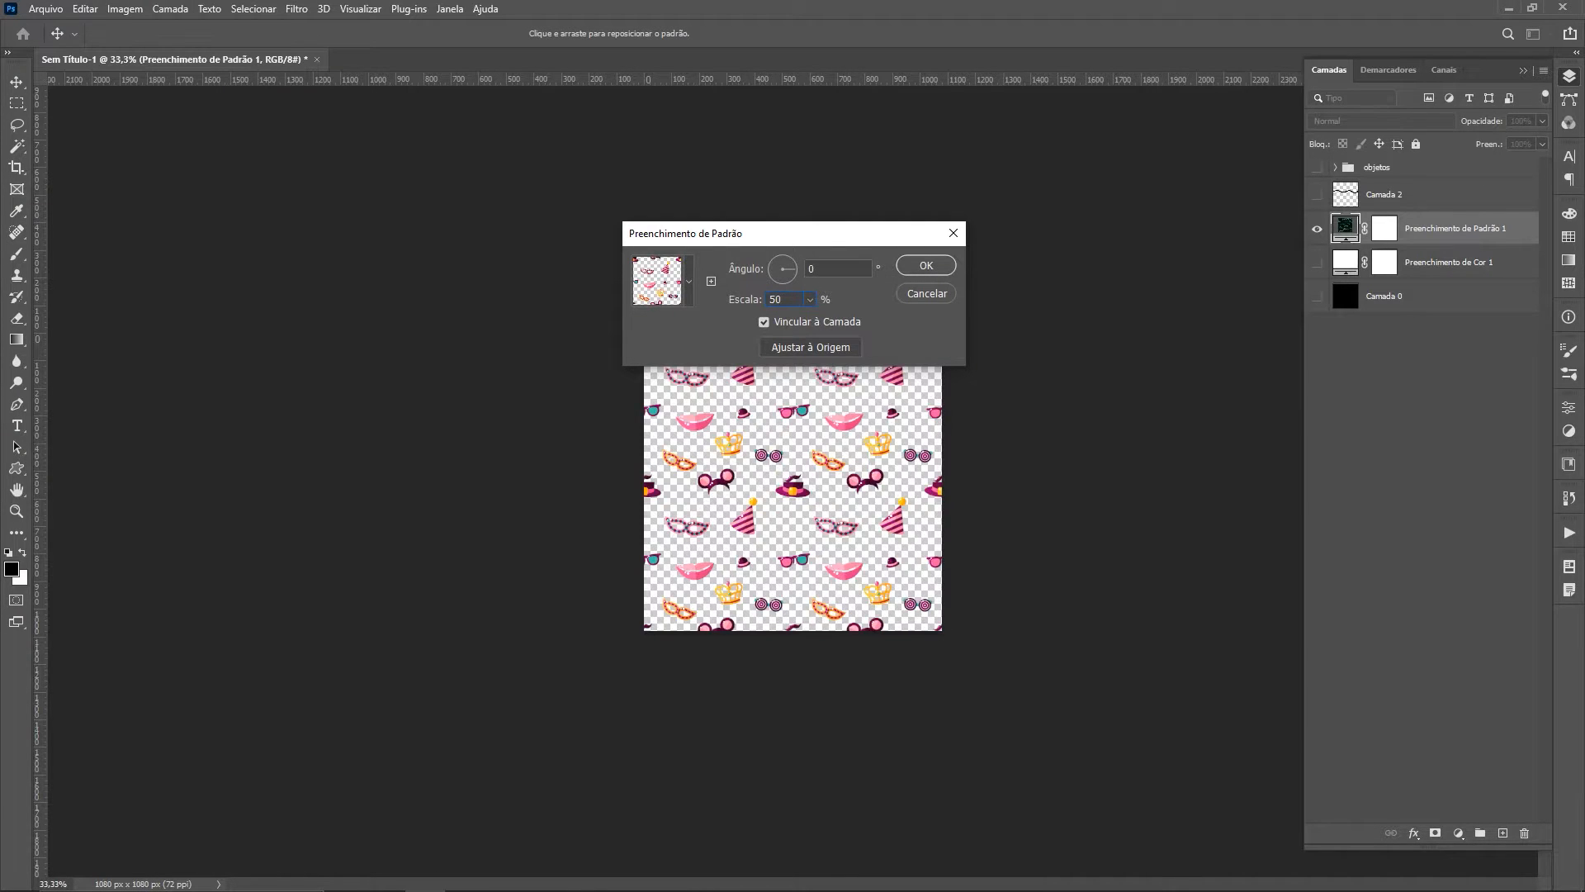
pyautogui.hotkey('ctrl', '+')
pyautogui.hotkey('ctrl', '+')
pyautogui.hotkey('ctrl', '+')
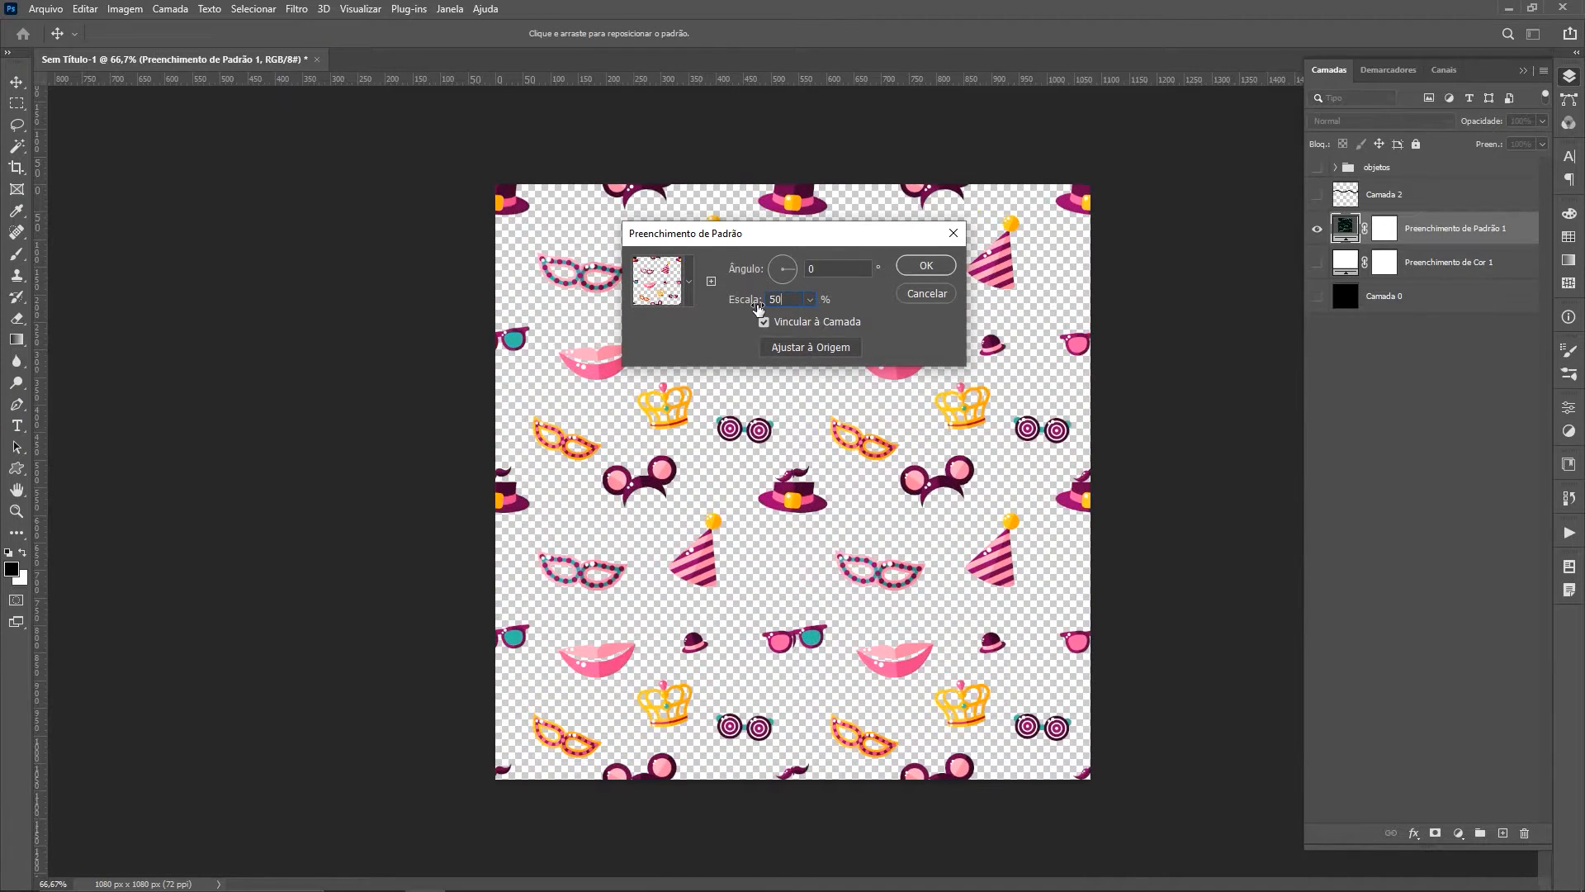
pyautogui.hotkey('ctrl', '-')
pyautogui.click(933, 257)
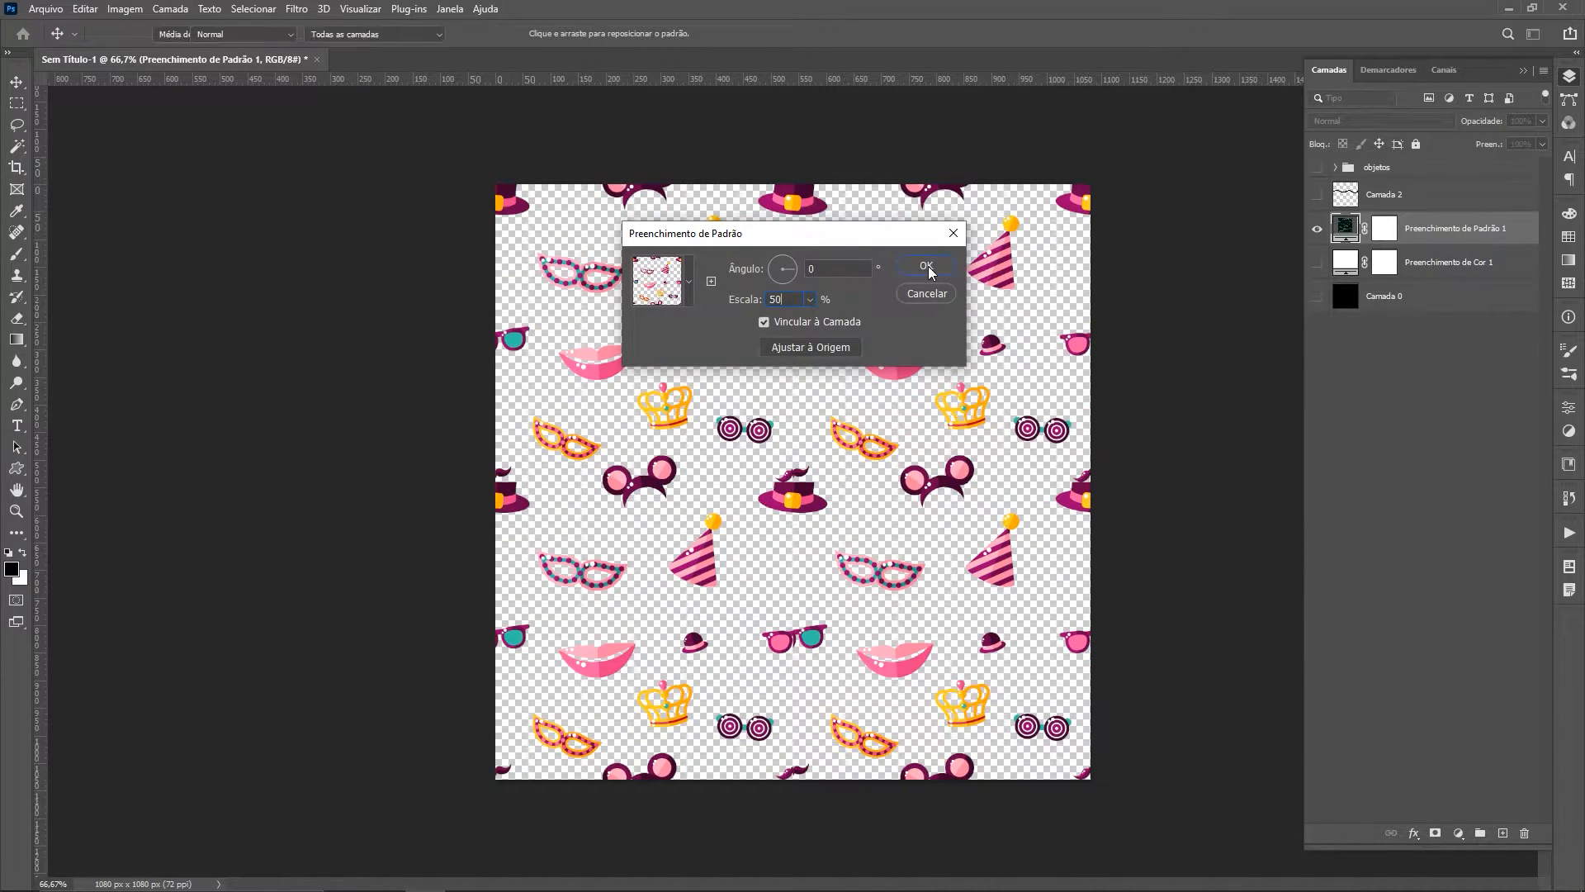
pyautogui.hotkey('ctrl', '+')
pyautogui.hotkey('ctrl', '+')
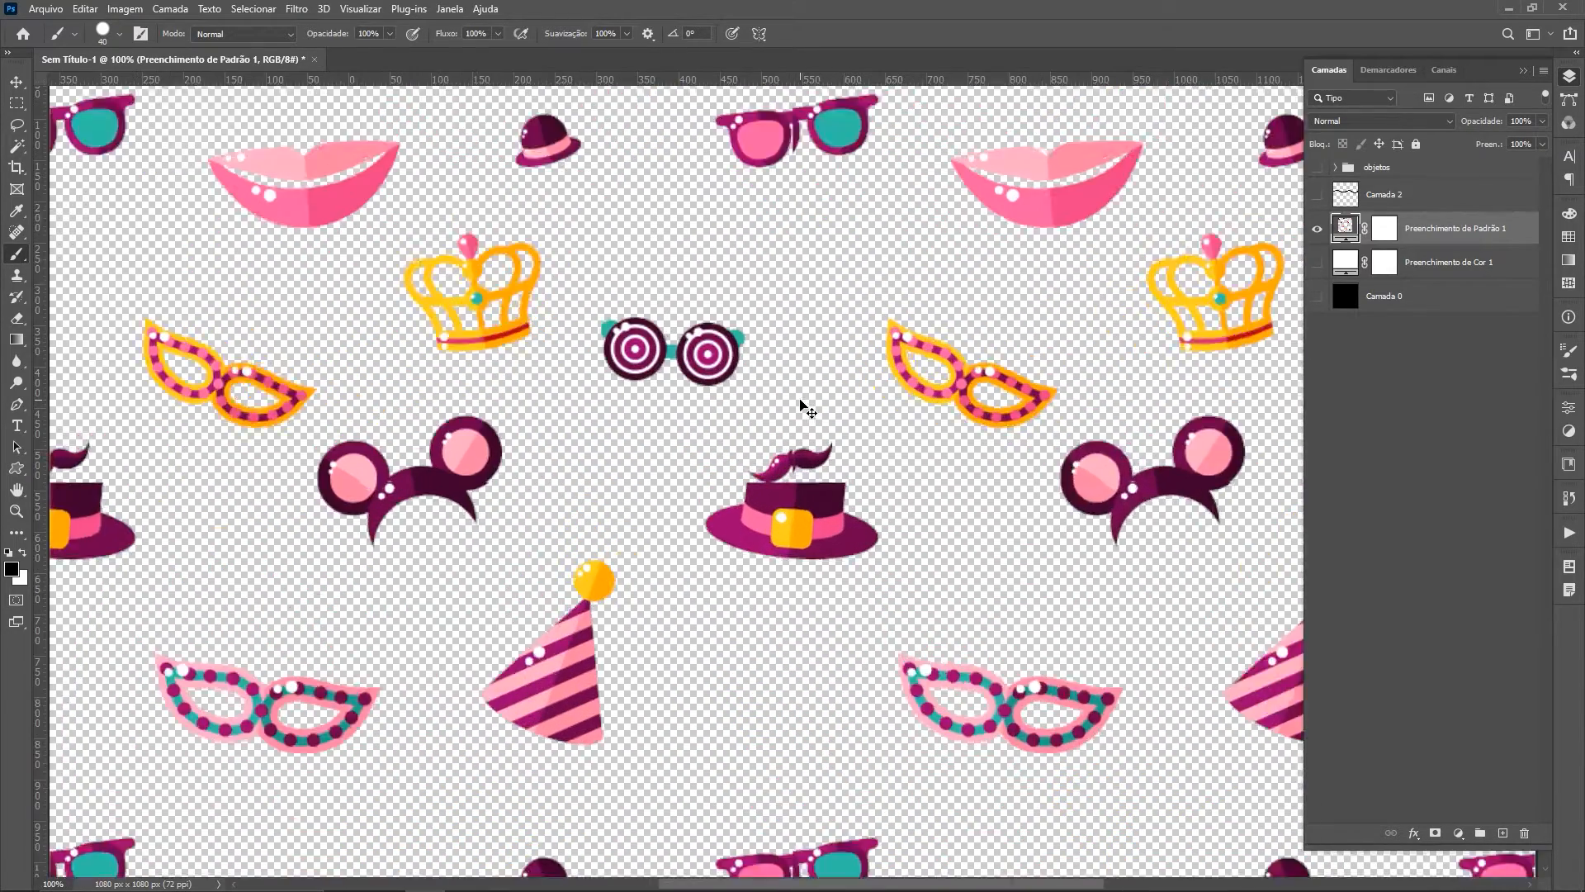
pyautogui.hotkey('ctrl', '-')
pyautogui.hotkey('ctrl', '-')
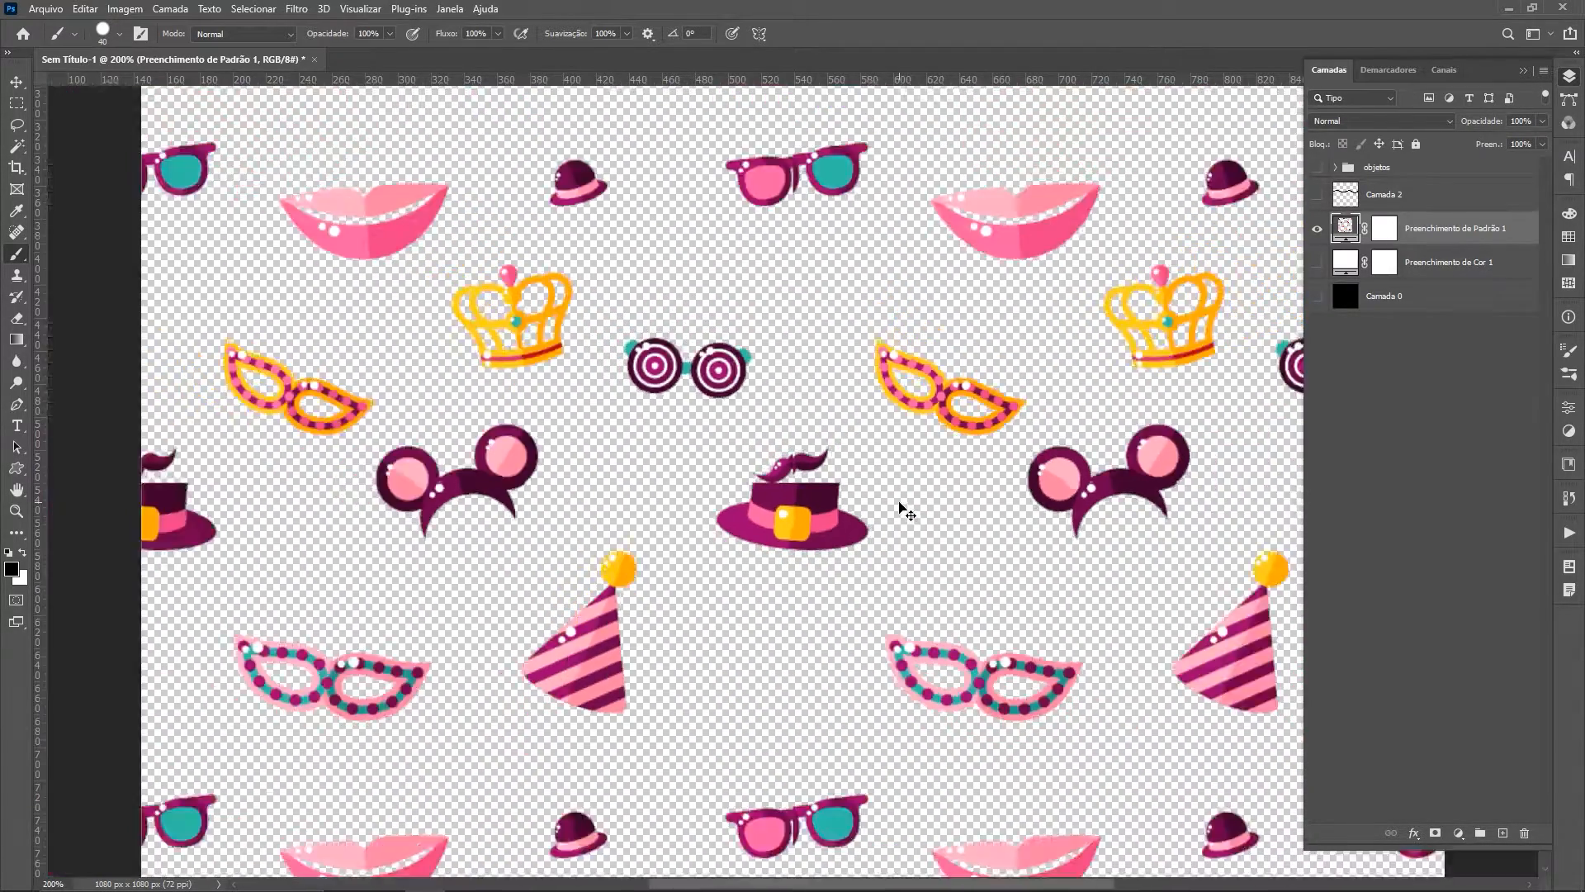
pyautogui.hotkey('ctrl', '+')
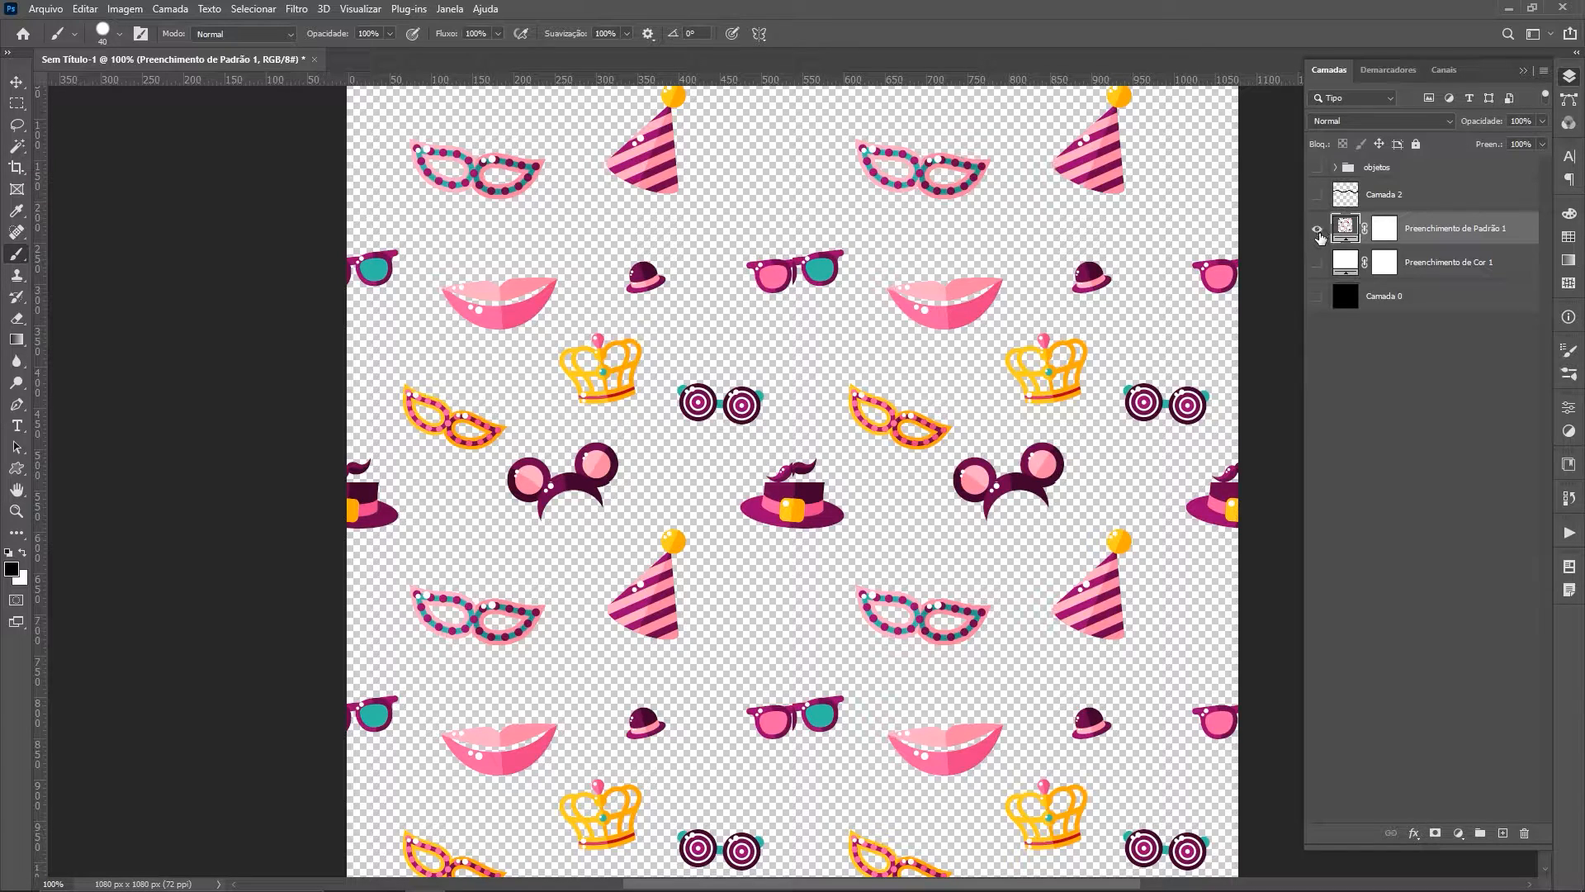
# Step: Show the objetos group and the white color fill layer, and hide Preenchimento de Padrão 1
pyautogui.click(1314, 168)
pyautogui.click(1318, 231)
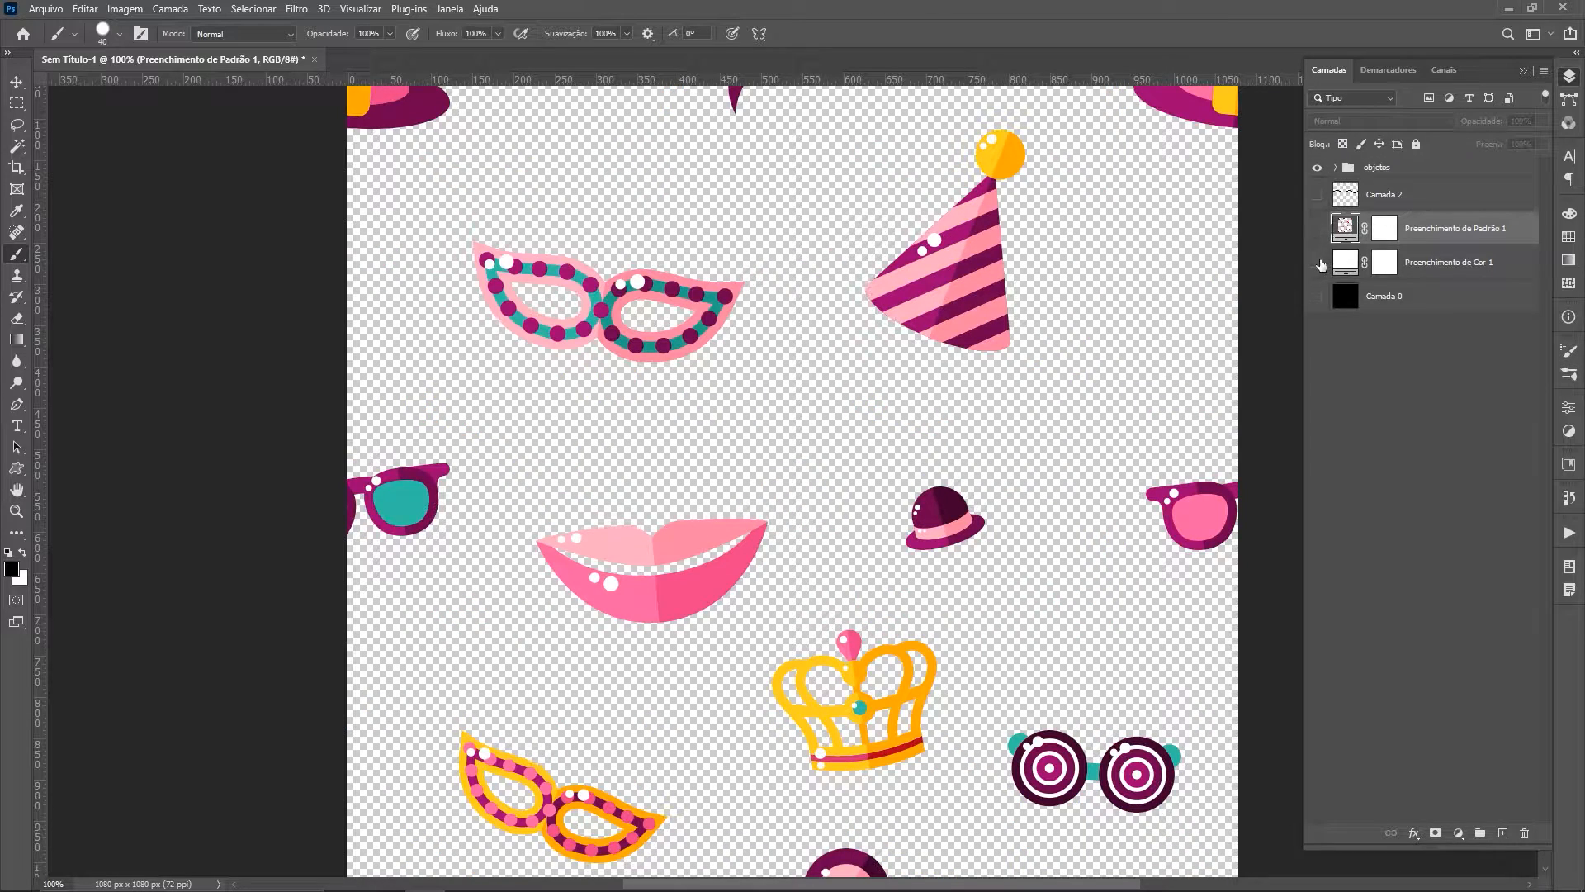
pyautogui.click(1318, 263)
pyautogui.click(1372, 170)
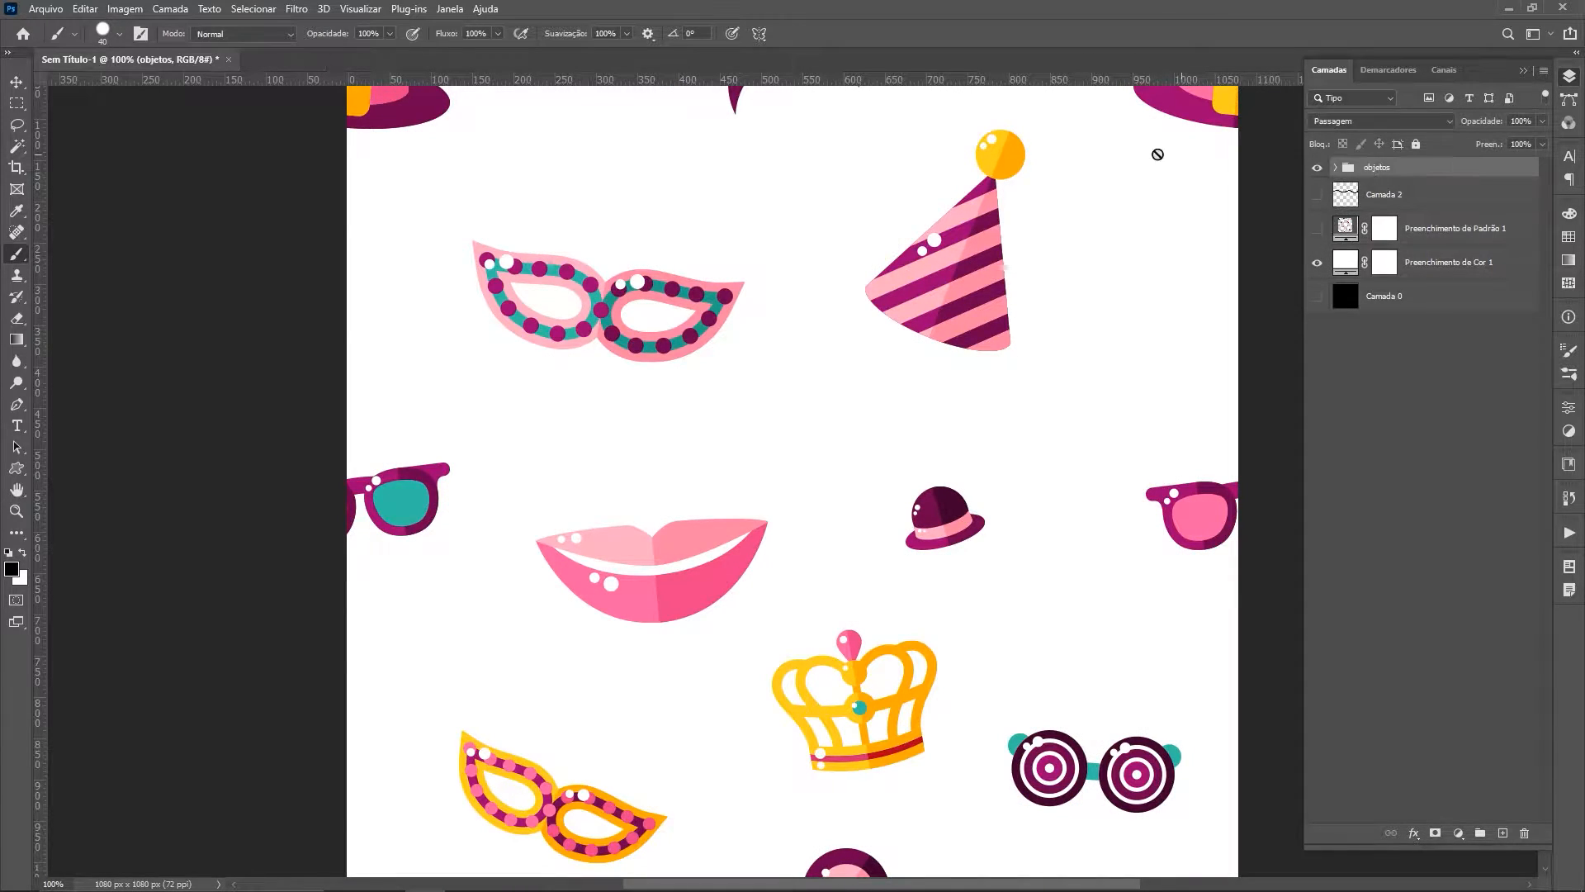
# Step: Turn on the pattern preview for the party objects on the white background
pyautogui.click(360, 10)
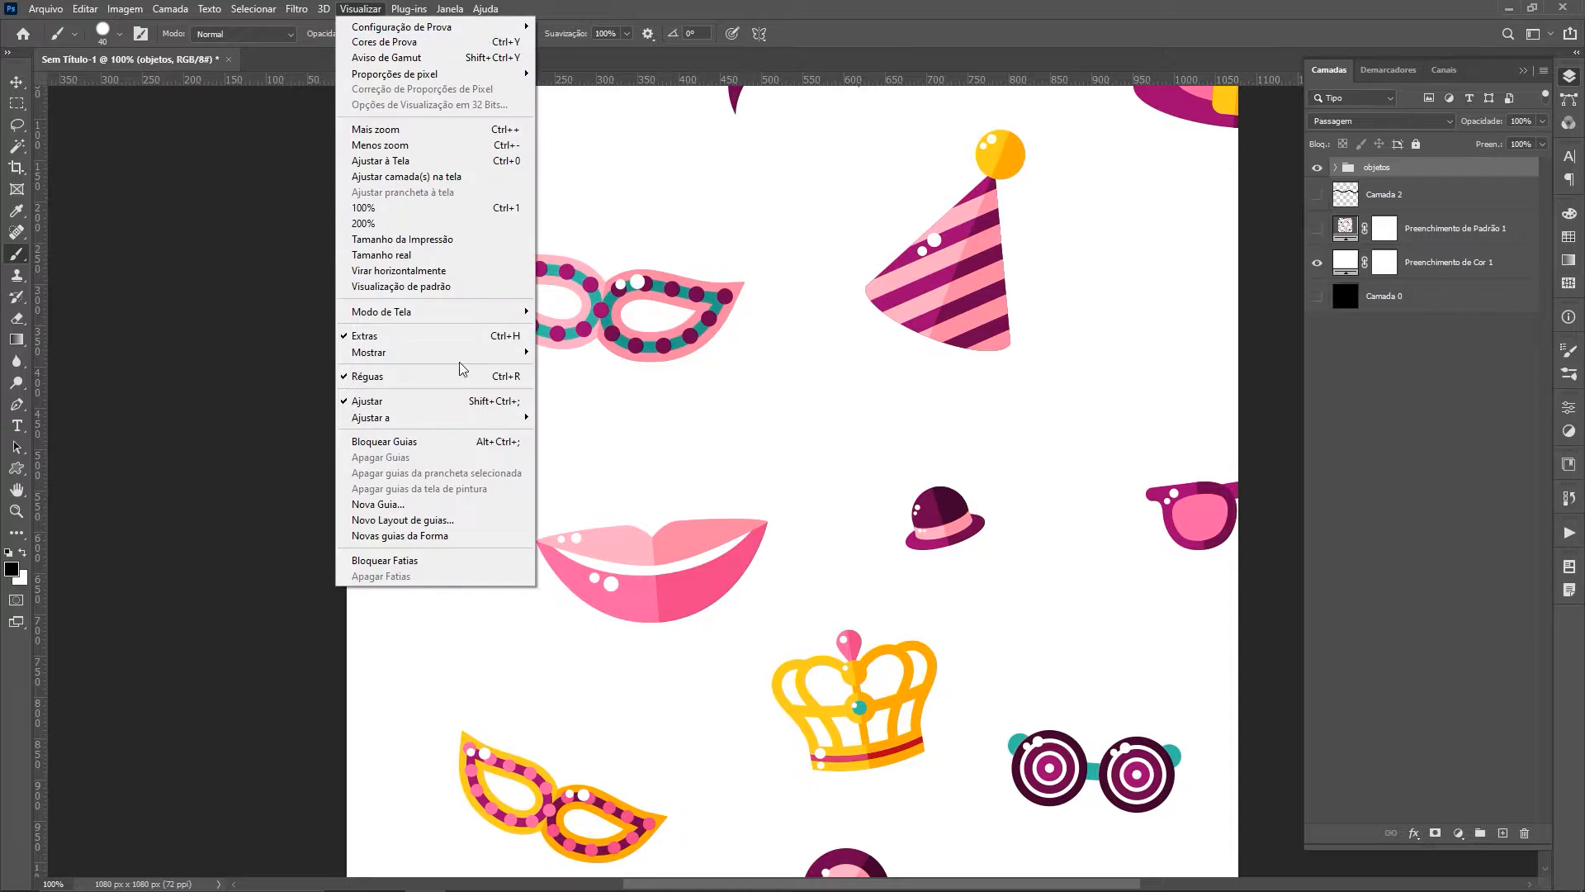
pyautogui.click(404, 286)
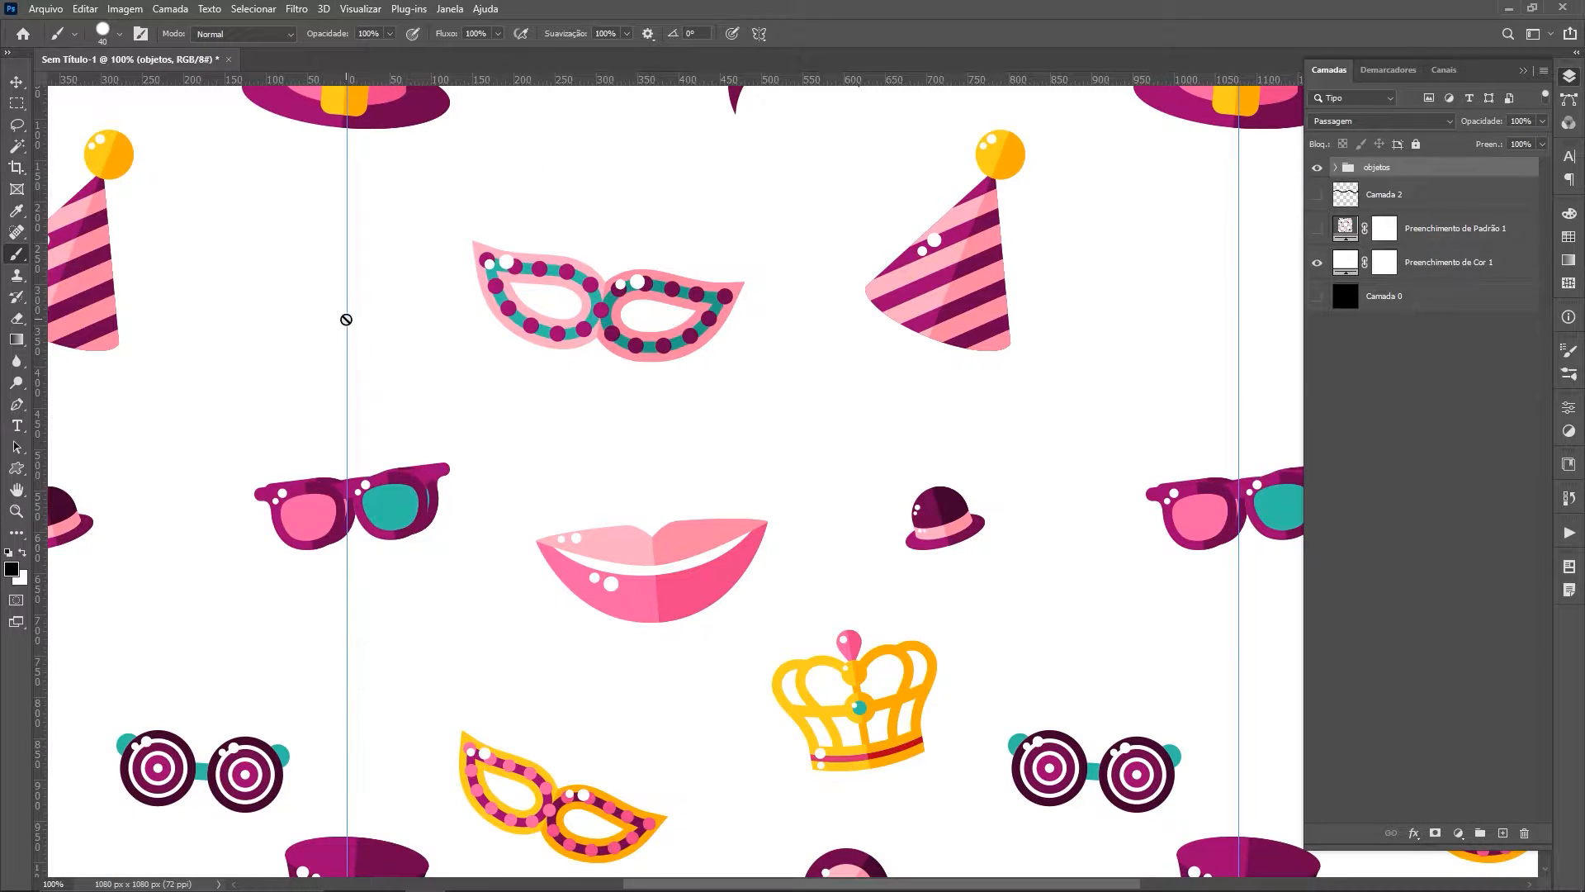
pyautogui.hotkey('ctrl', '-')
pyautogui.hotkey('ctrl', '-')
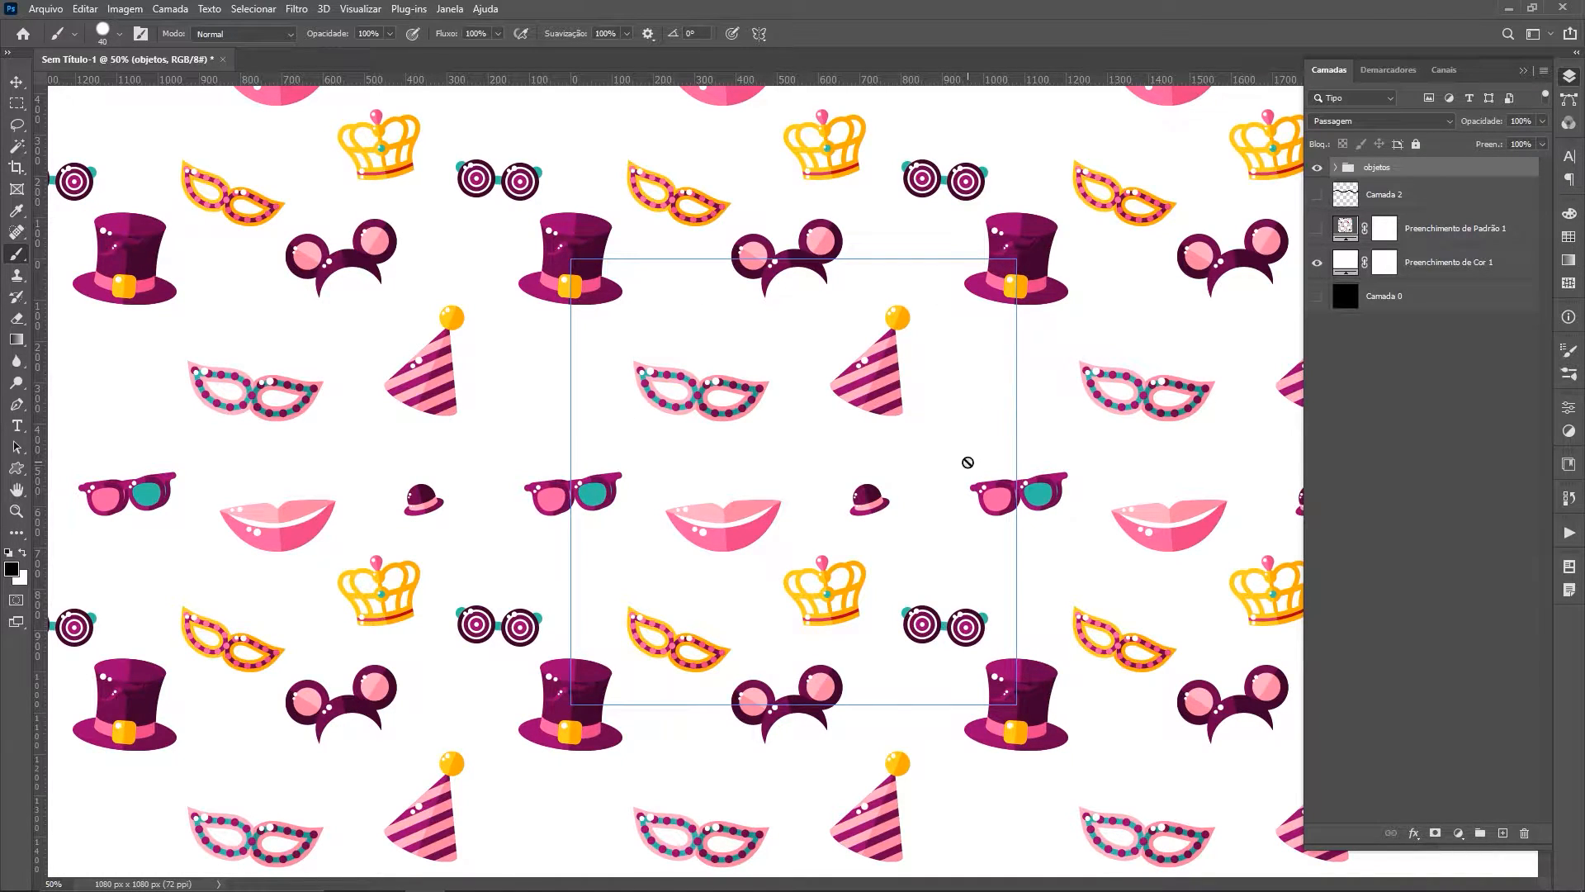
# Step: Move the striped party hat slightly to the right and the pink dotted mask slightly to the left in the pattern tile
pyautogui.hotkey('ctrl', '-')
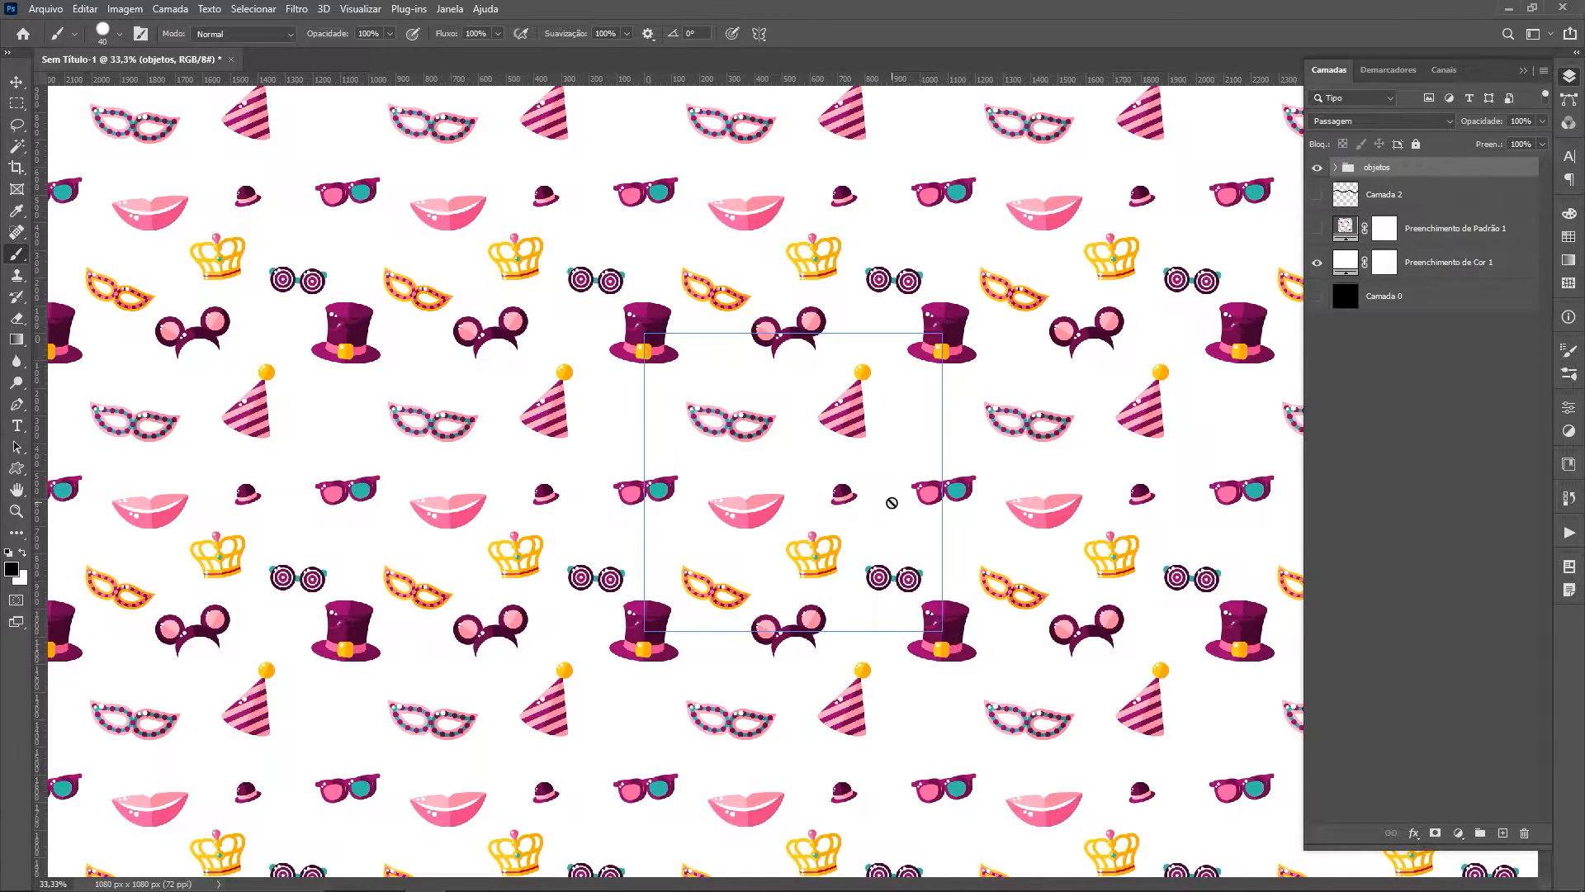
pyautogui.press('v')
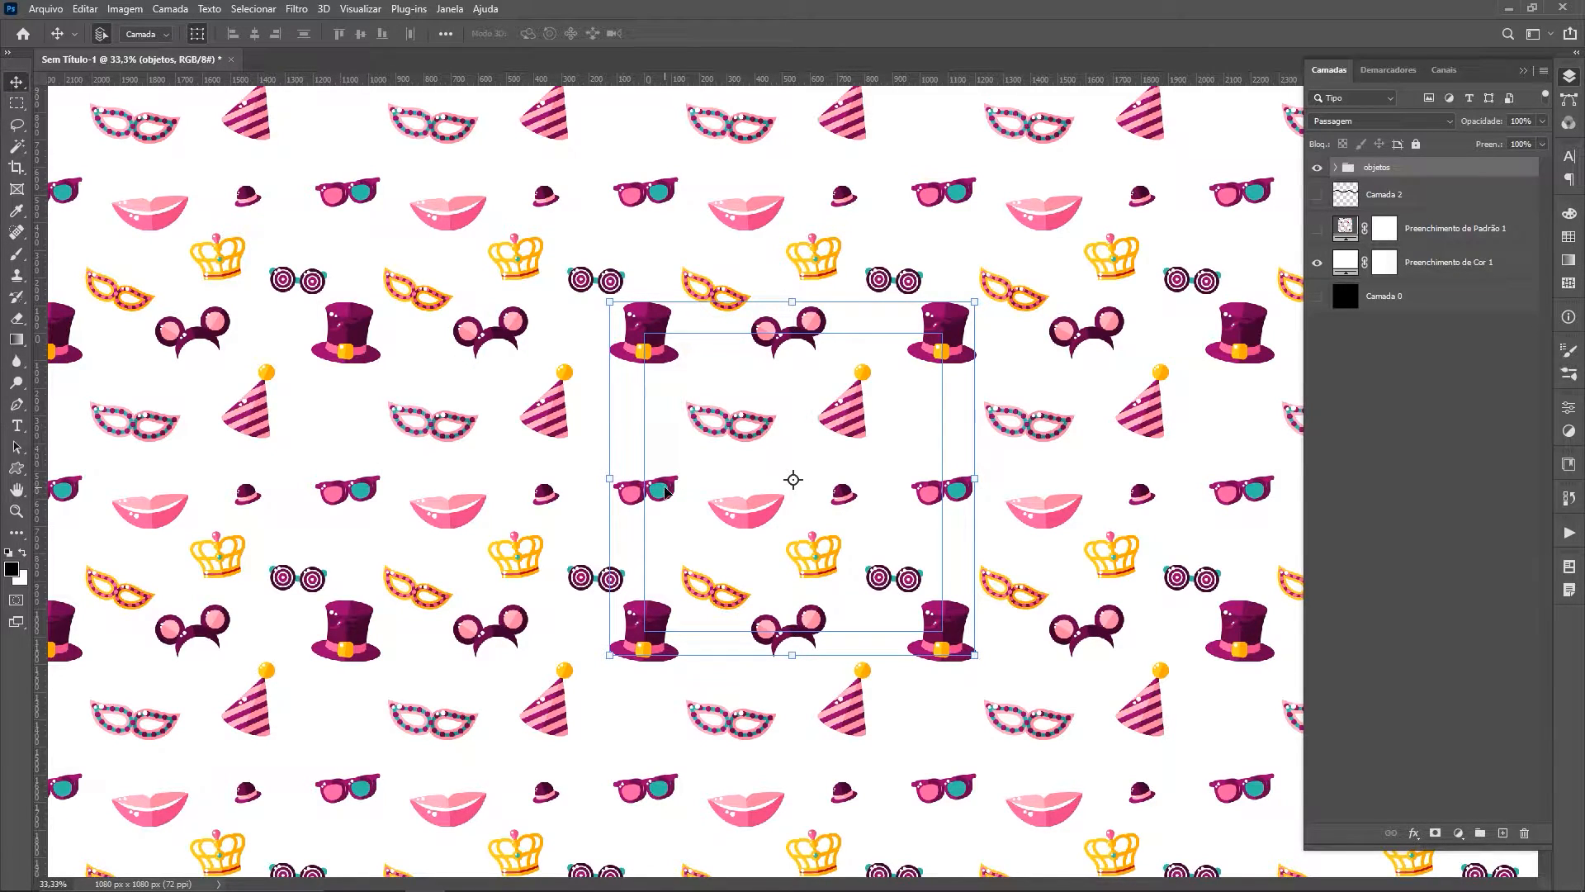
pyautogui.moveTo(666, 489); pyautogui.dragTo(817, 465)
pyautogui.hotkey('ctrl', 'z')
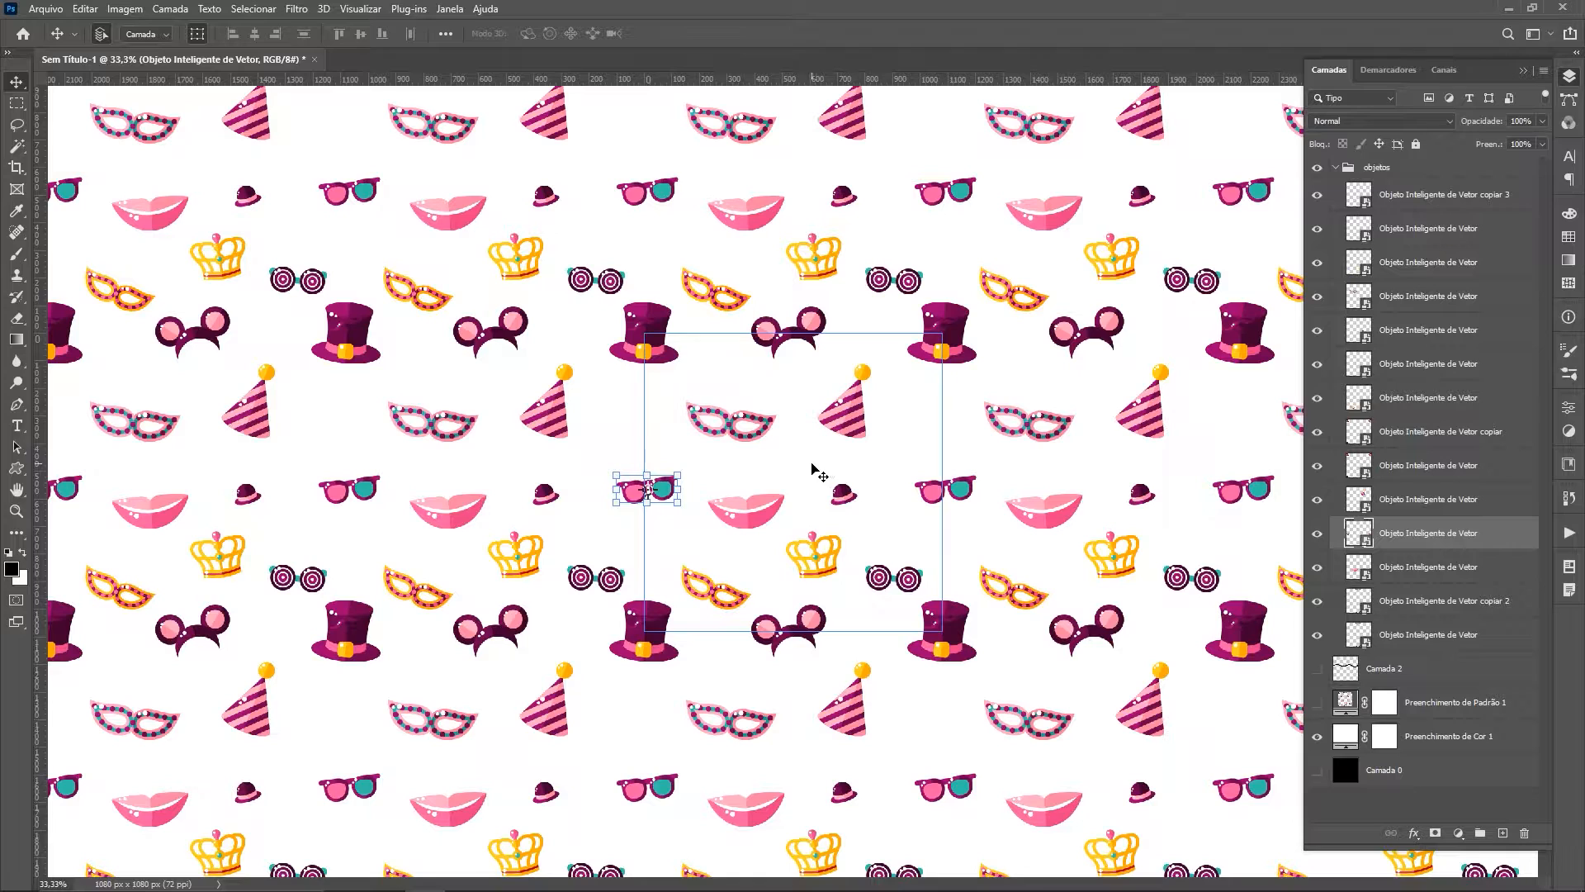
pyautogui.moveTo(838, 424)
pyautogui.mouseDown()
pyautogui.moveTo(854, 395)
pyautogui.moveTo(853, 425)
pyautogui.mouseUp()
pyautogui.moveTo(1033, 427); pyautogui.dragTo(1019, 425)
# Step: Add a new layer above all the party objects and paint three black dots in the empty gaps of the pattern
pyautogui.click(1413, 196)
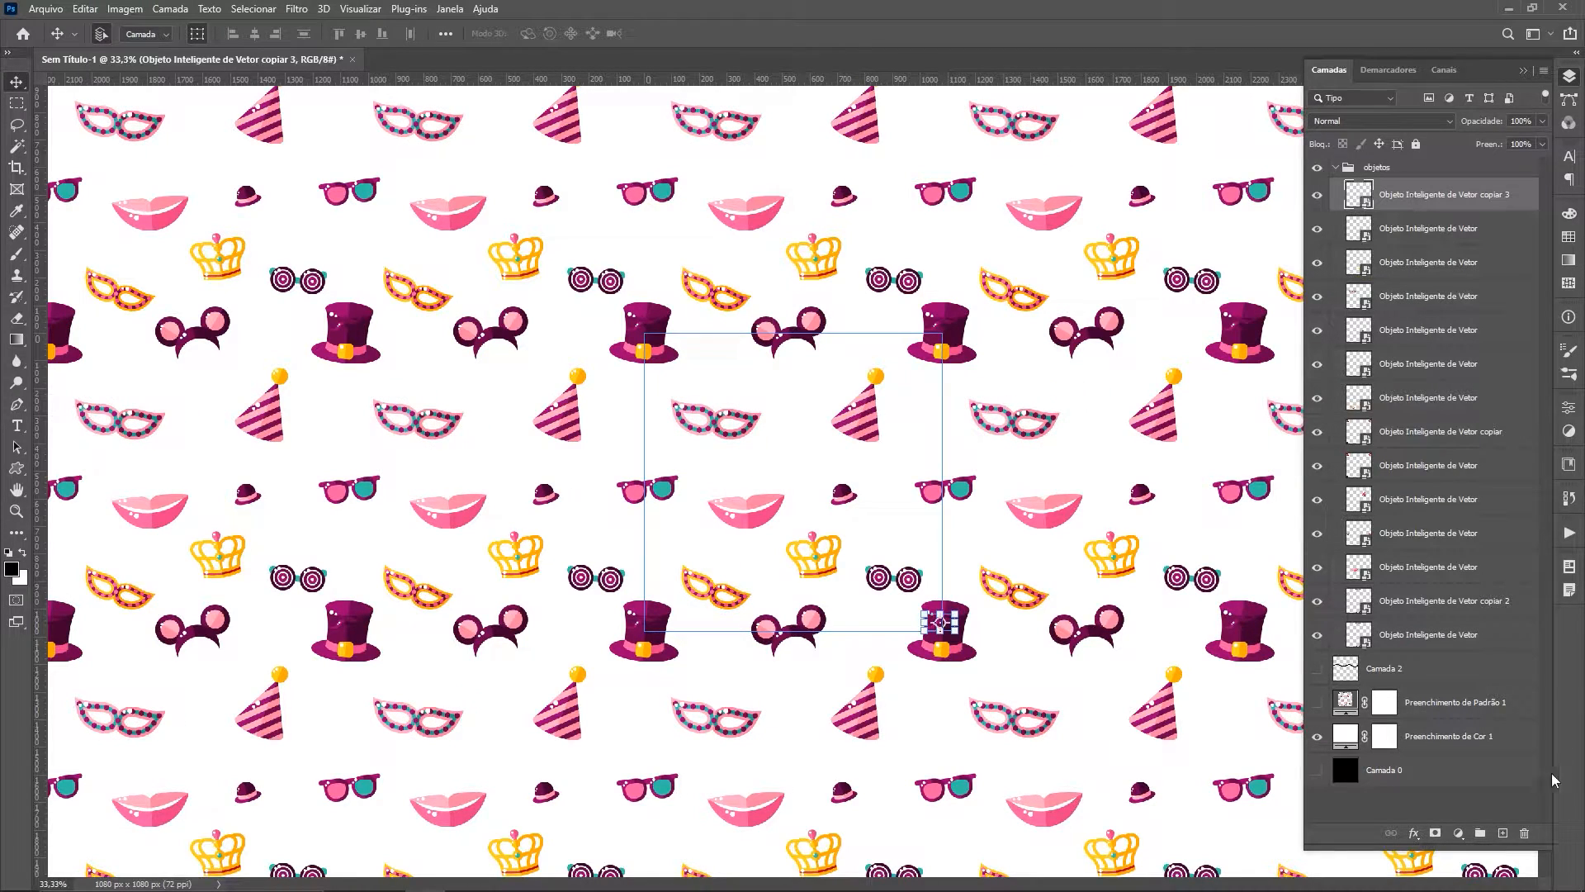
pyautogui.click(1502, 833)
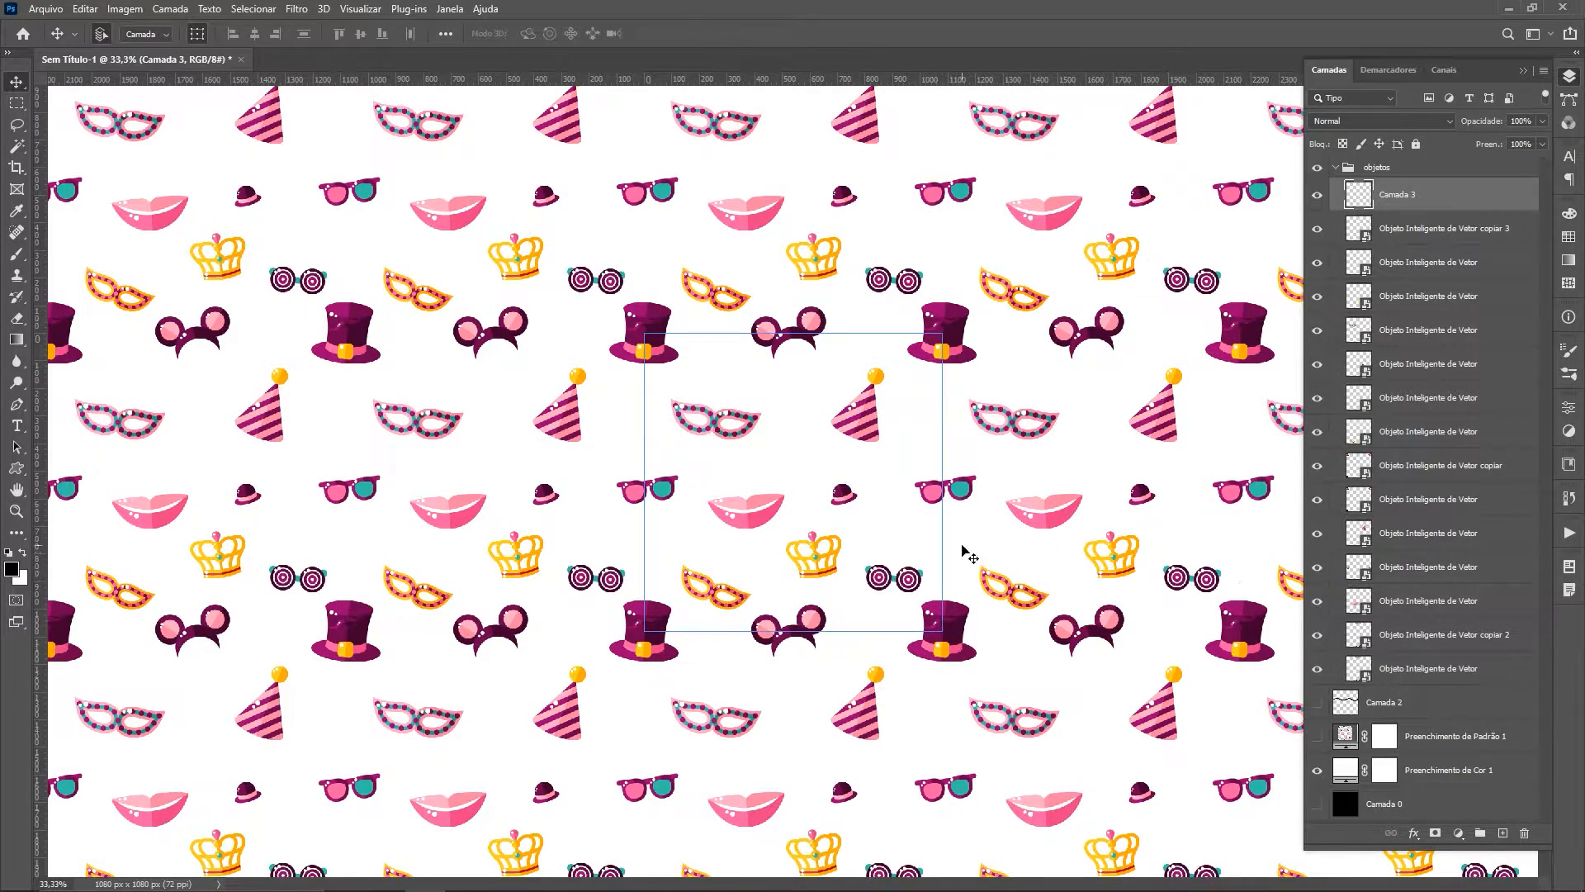
pyautogui.press('b')
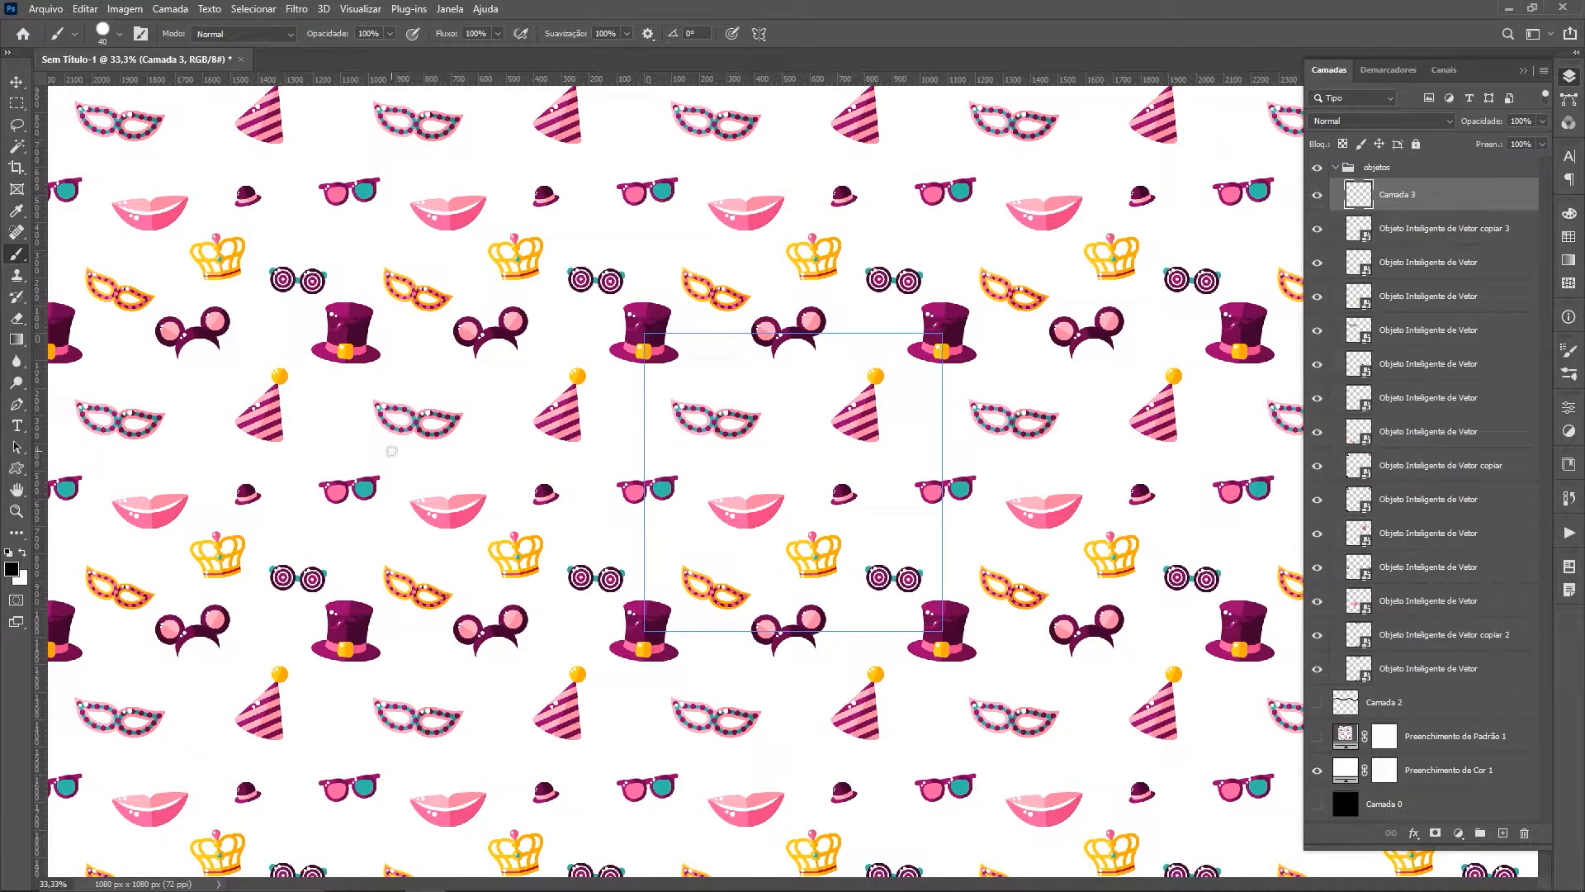
pyautogui.click(748, 463)
pyautogui.click(733, 377)
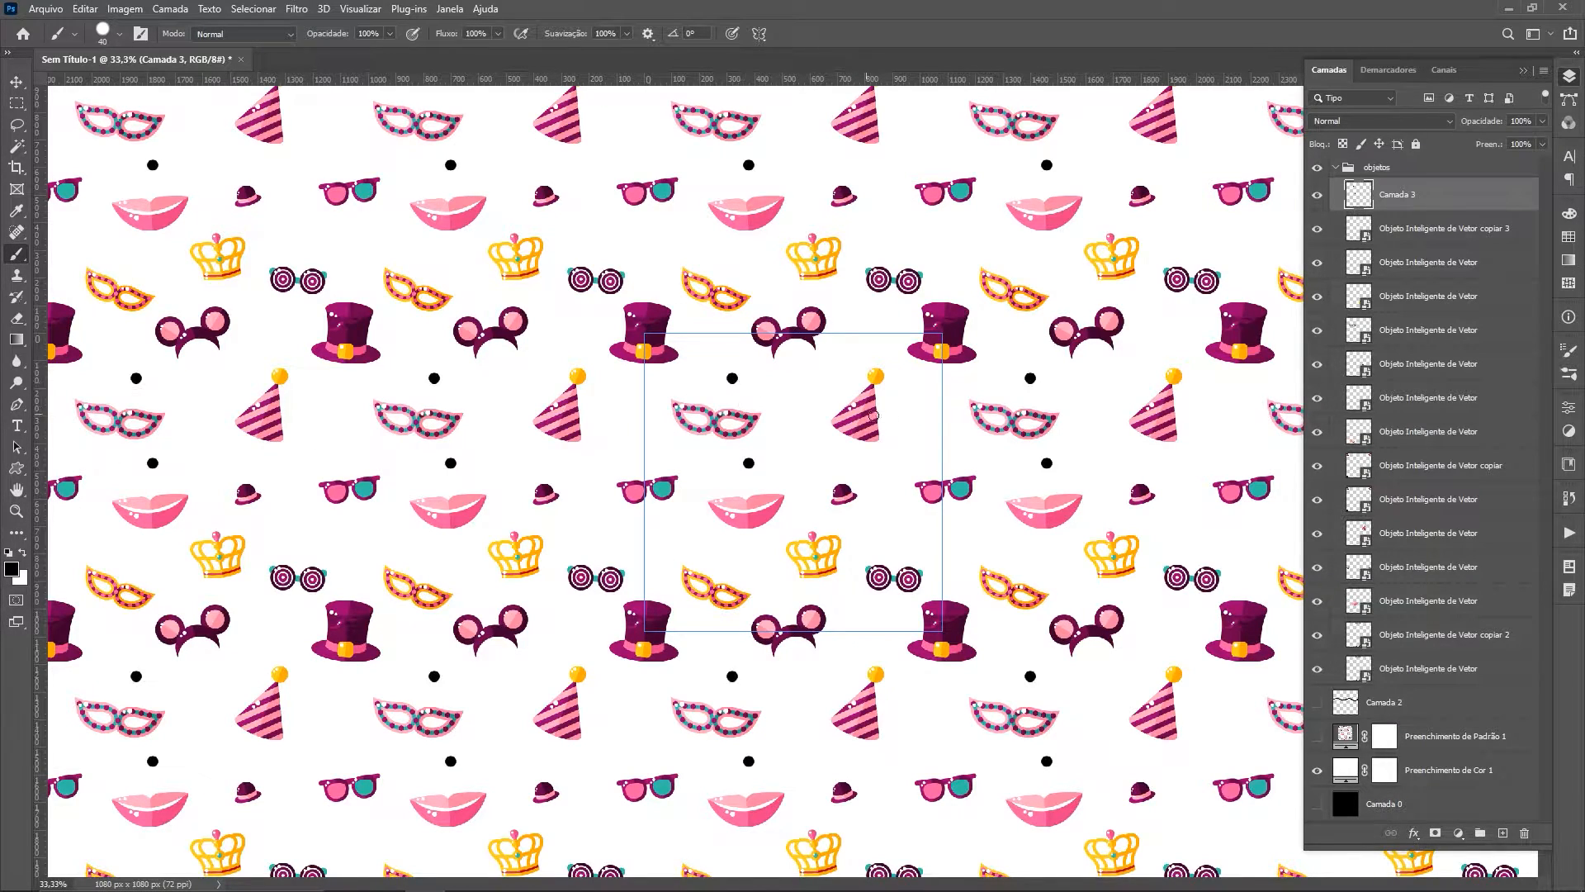
pyautogui.click(919, 414)
# Step: Sample the teal from the sunglasses lens and paint six teal dots in the remaining gaps between the party objects
pyautogui.keyDown('alt'); pyautogui.click(69, 487); pyautogui.keyUp('alt')
pyautogui.click(888, 520)
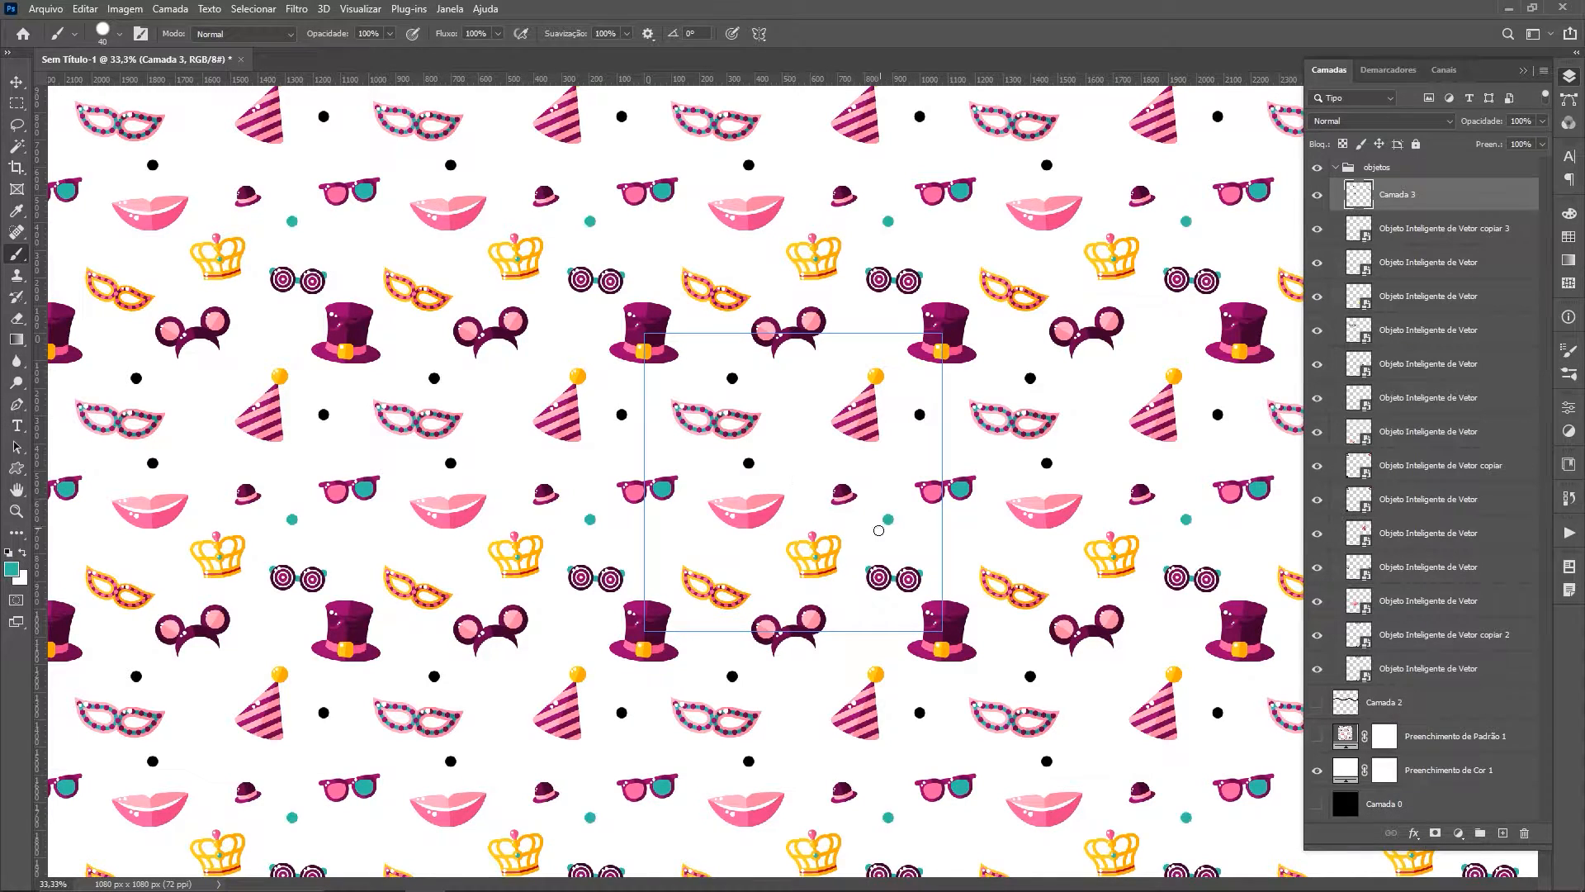
pyautogui.click(873, 615)
pyautogui.click(707, 551)
pyautogui.click(510, 387)
pyautogui.click(225, 154)
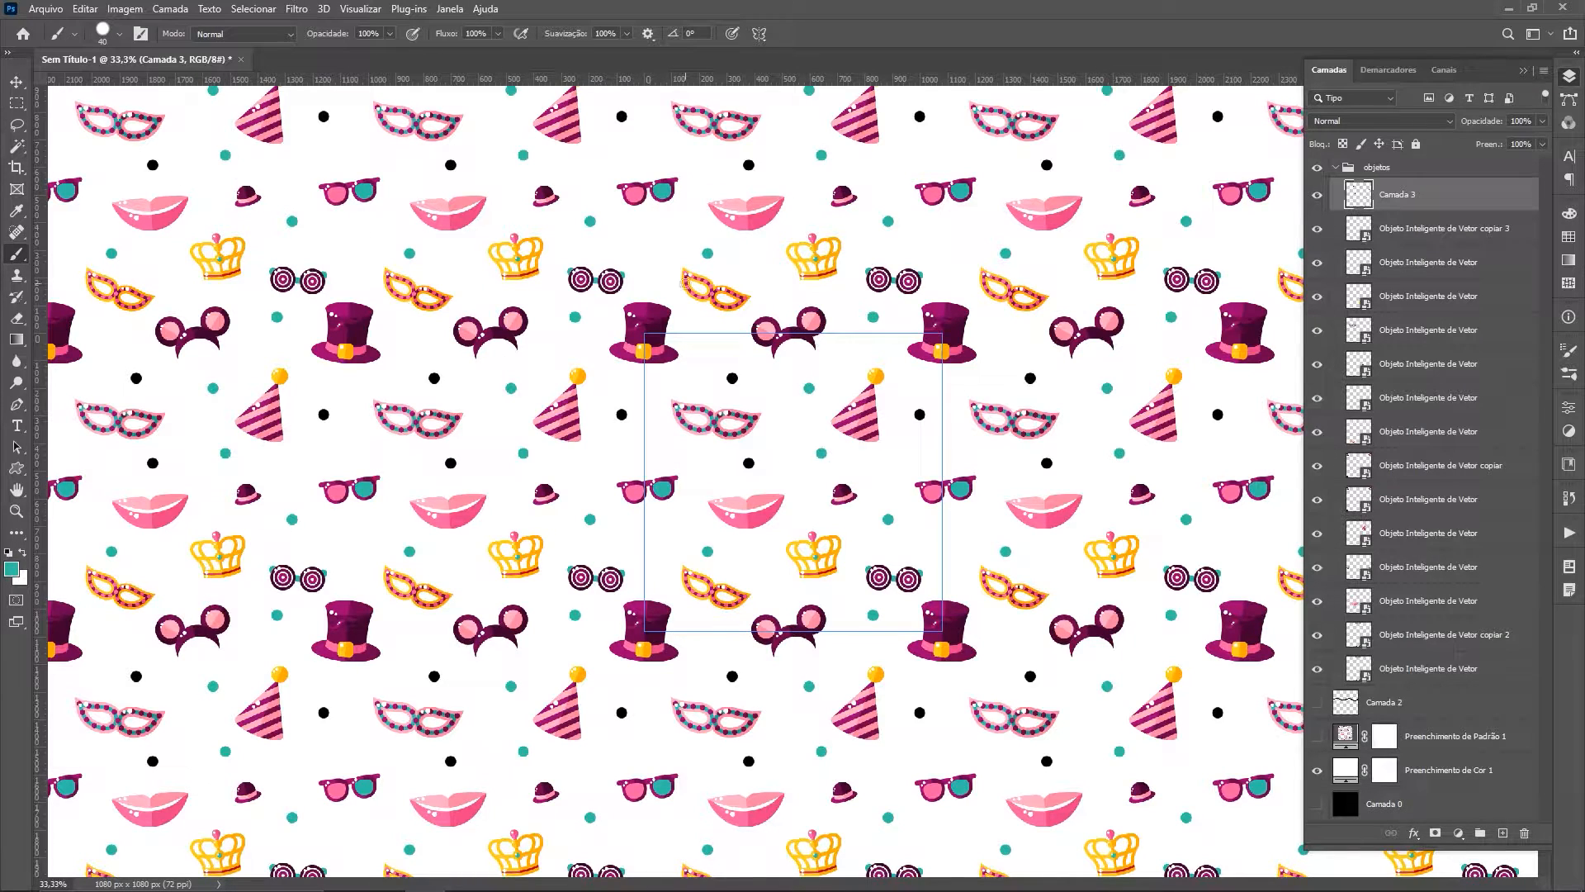
pyautogui.click(1225, 154)
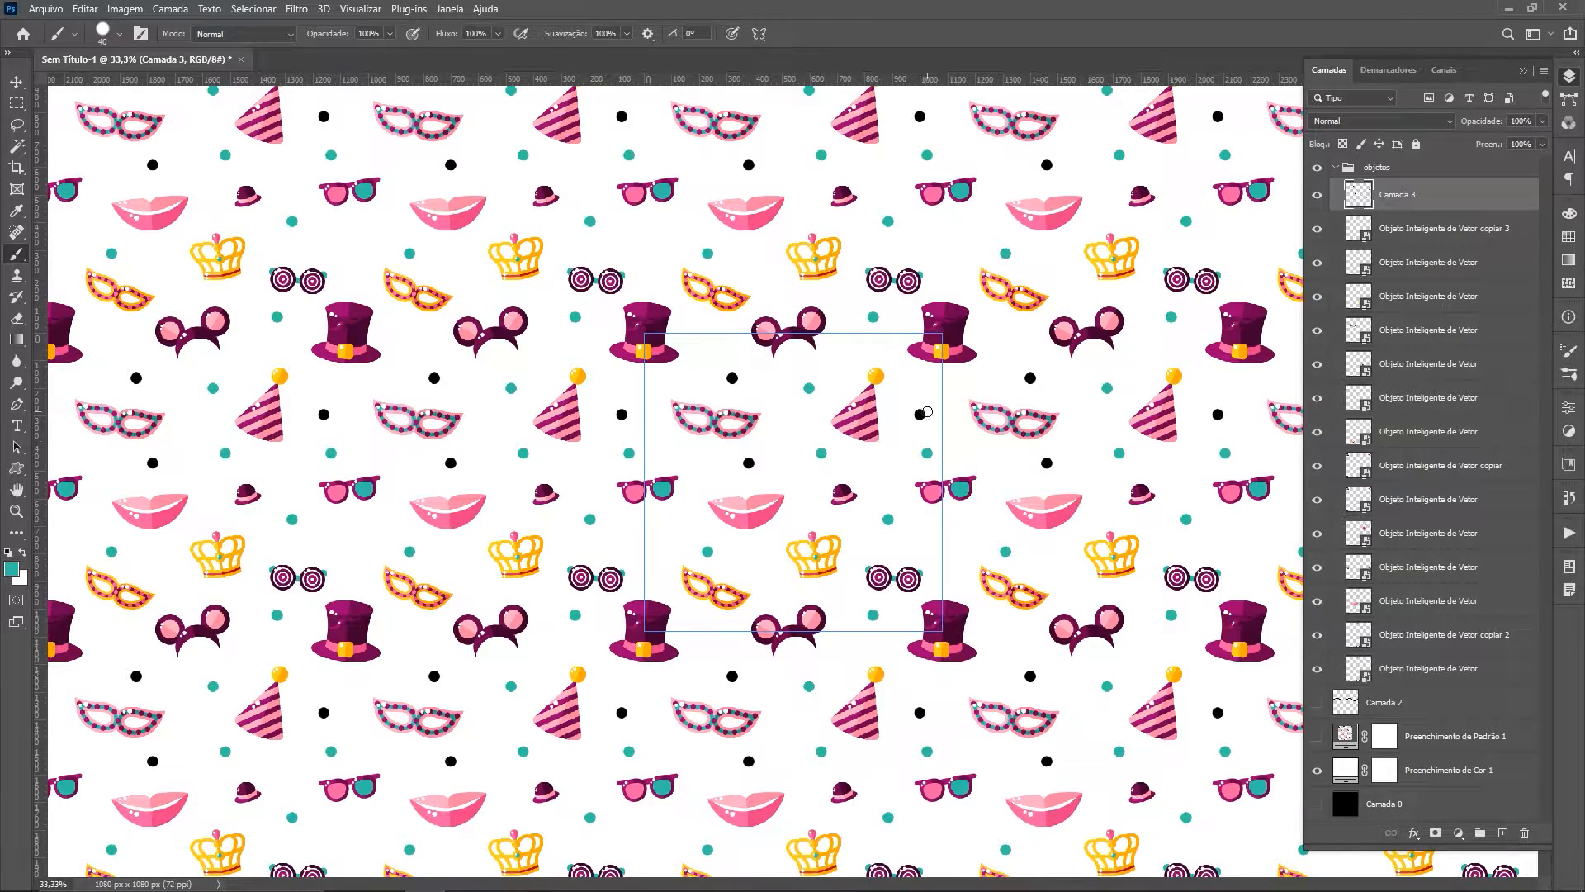
# Step: Collapse the objetos group and define the dotted party-objects artwork as a pattern named teste4
pyautogui.click(1335, 168)
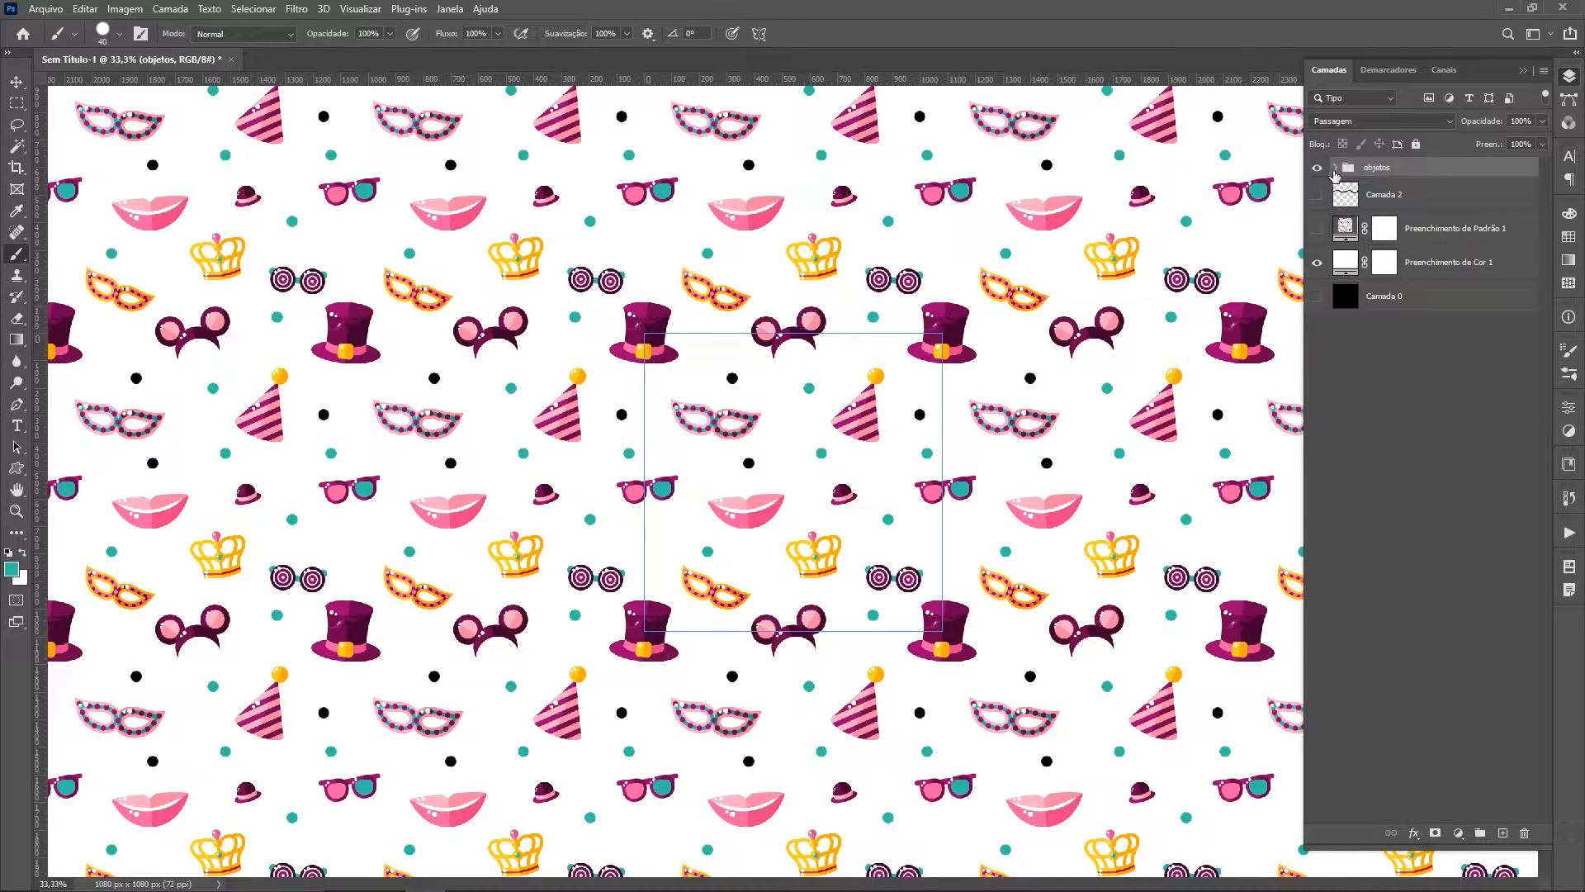
pyautogui.click(98, 10)
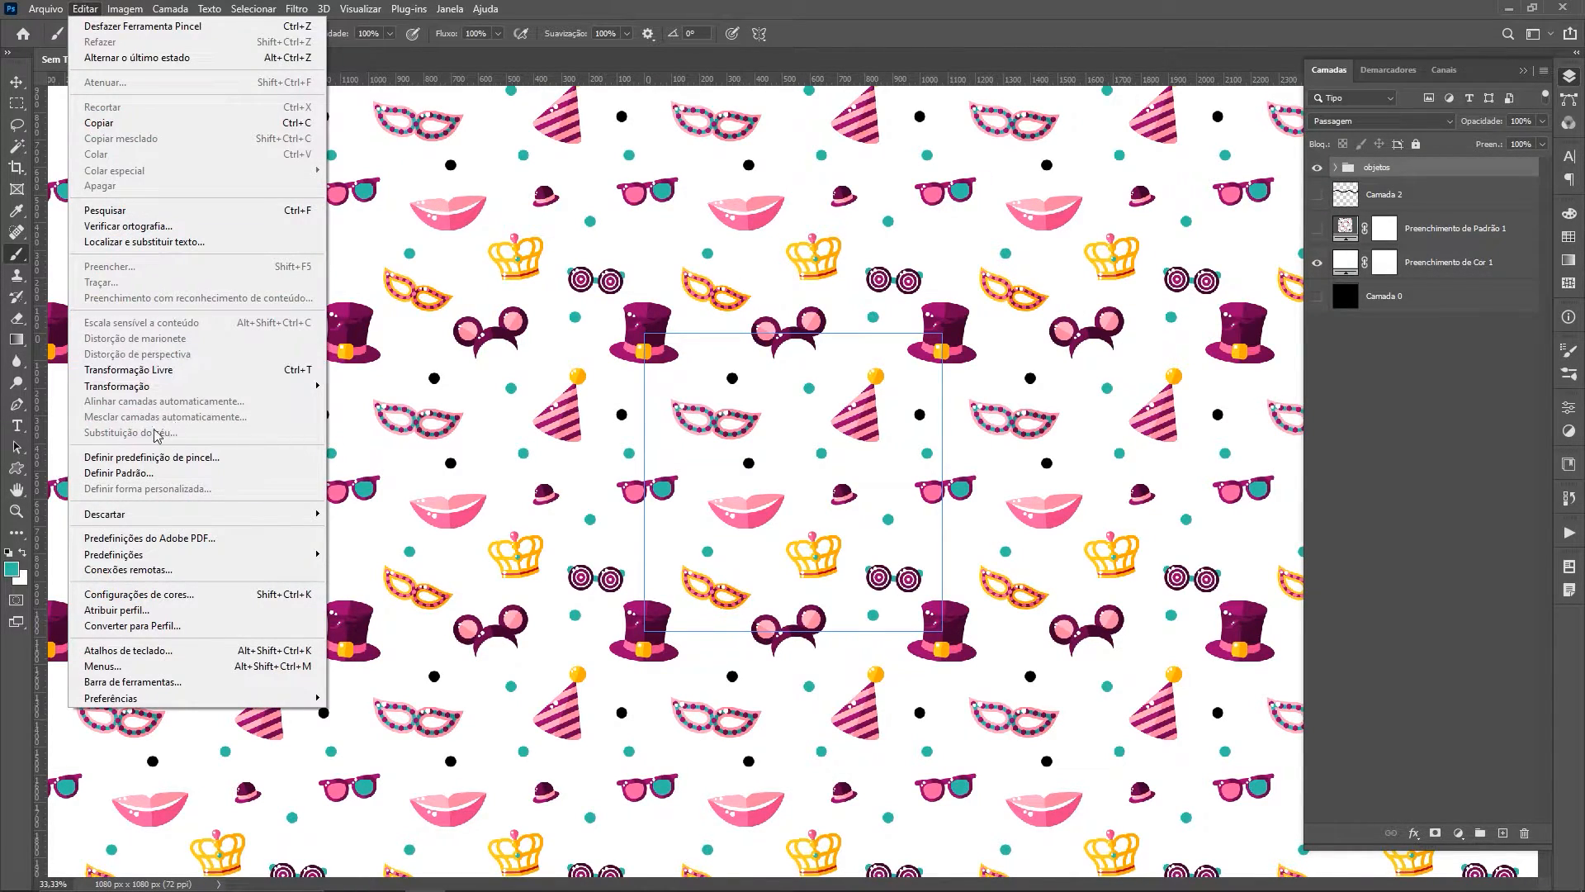
pyautogui.click(124, 474)
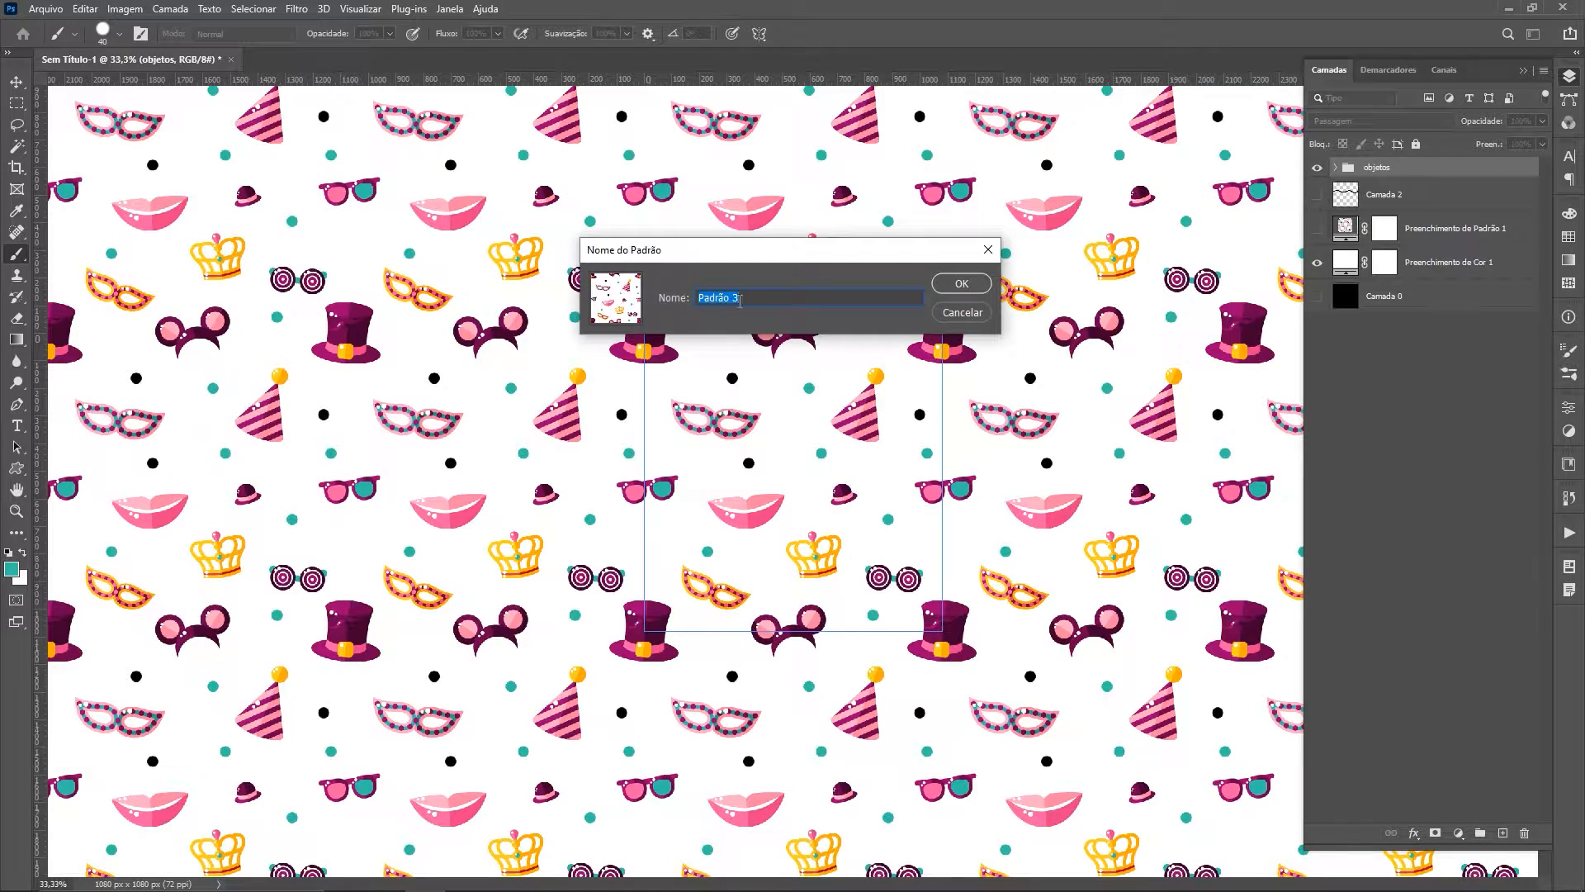
pyautogui.write('teste4')
pyautogui.click(961, 285)
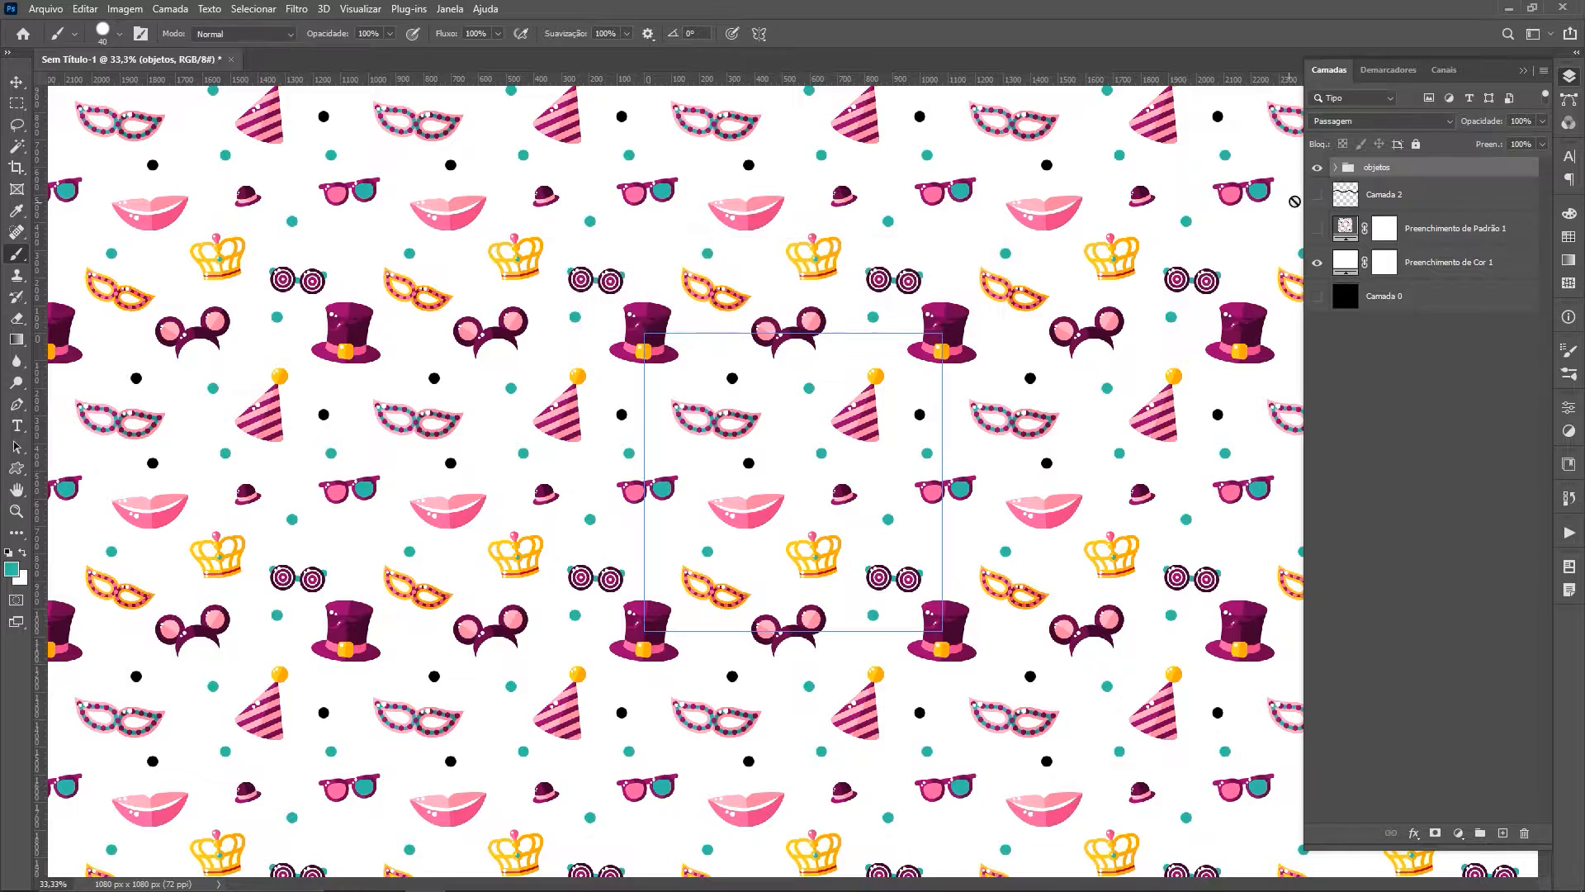
# Step: Hide the objetos group, show Preenchimento de Padrão 1, and replace its pattern with the teste4 party pattern with dots
pyautogui.click(1317, 168)
pyautogui.click(1316, 229)
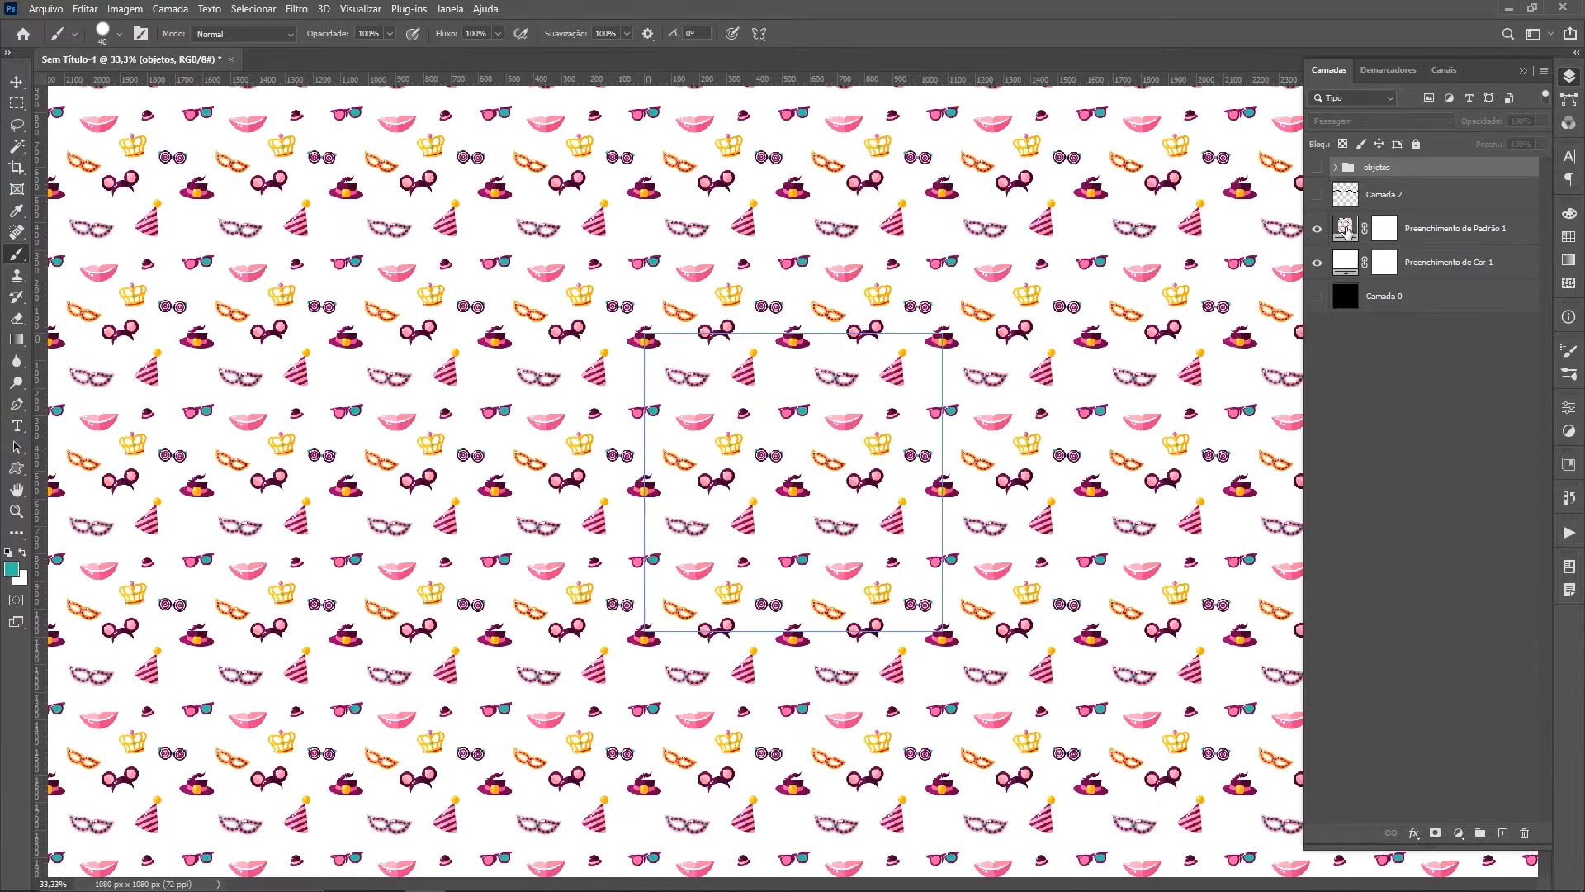
pyautogui.doubleClick(1345, 227)
pyautogui.click(689, 283)
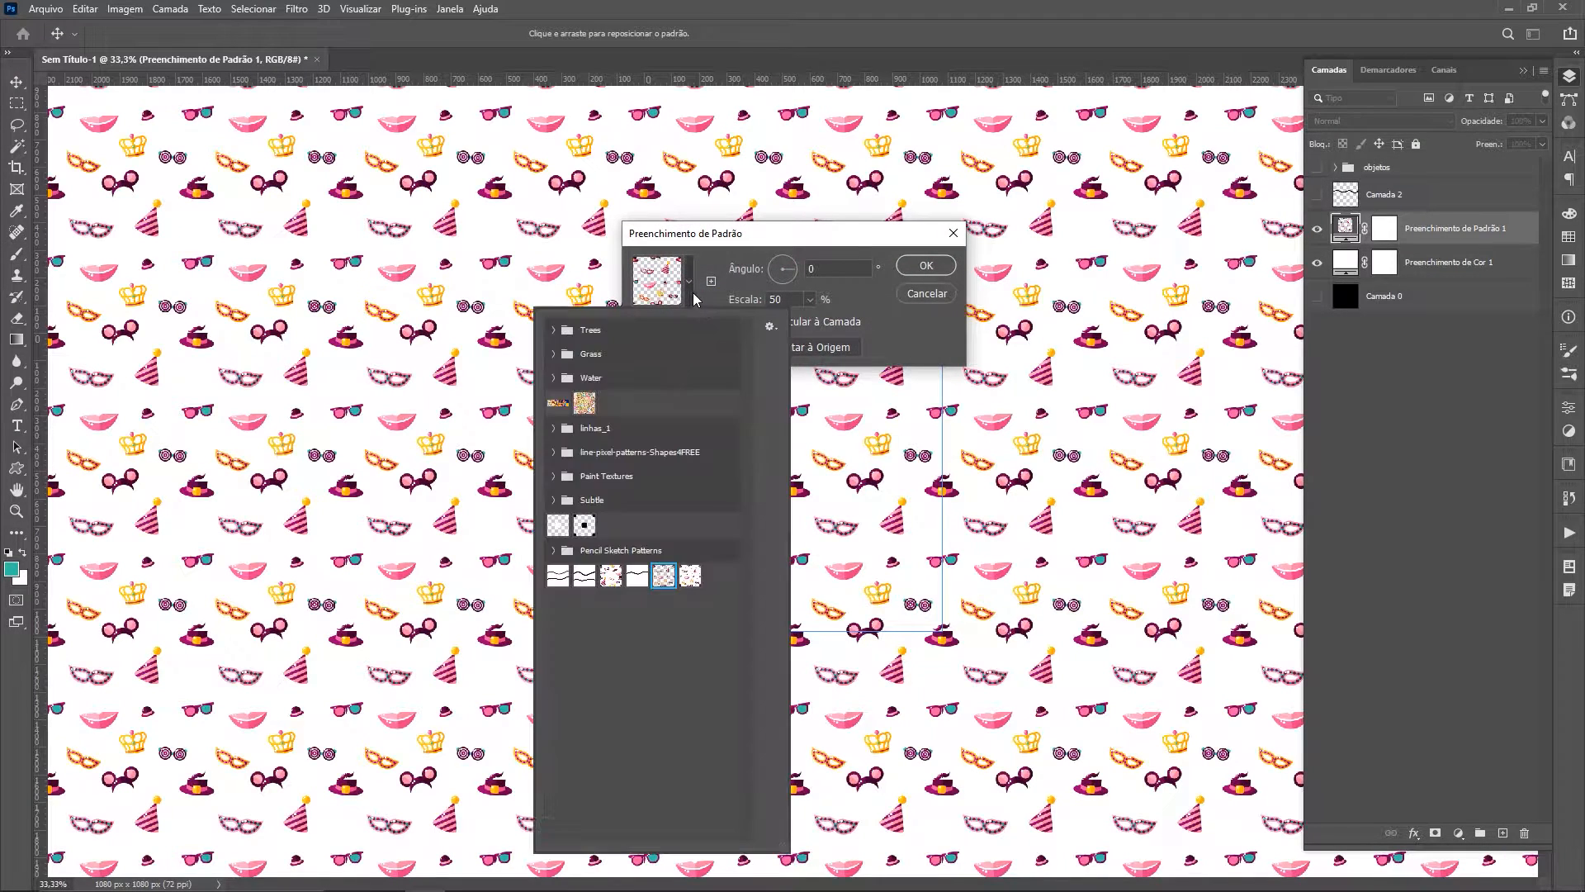
pyautogui.click(691, 576)
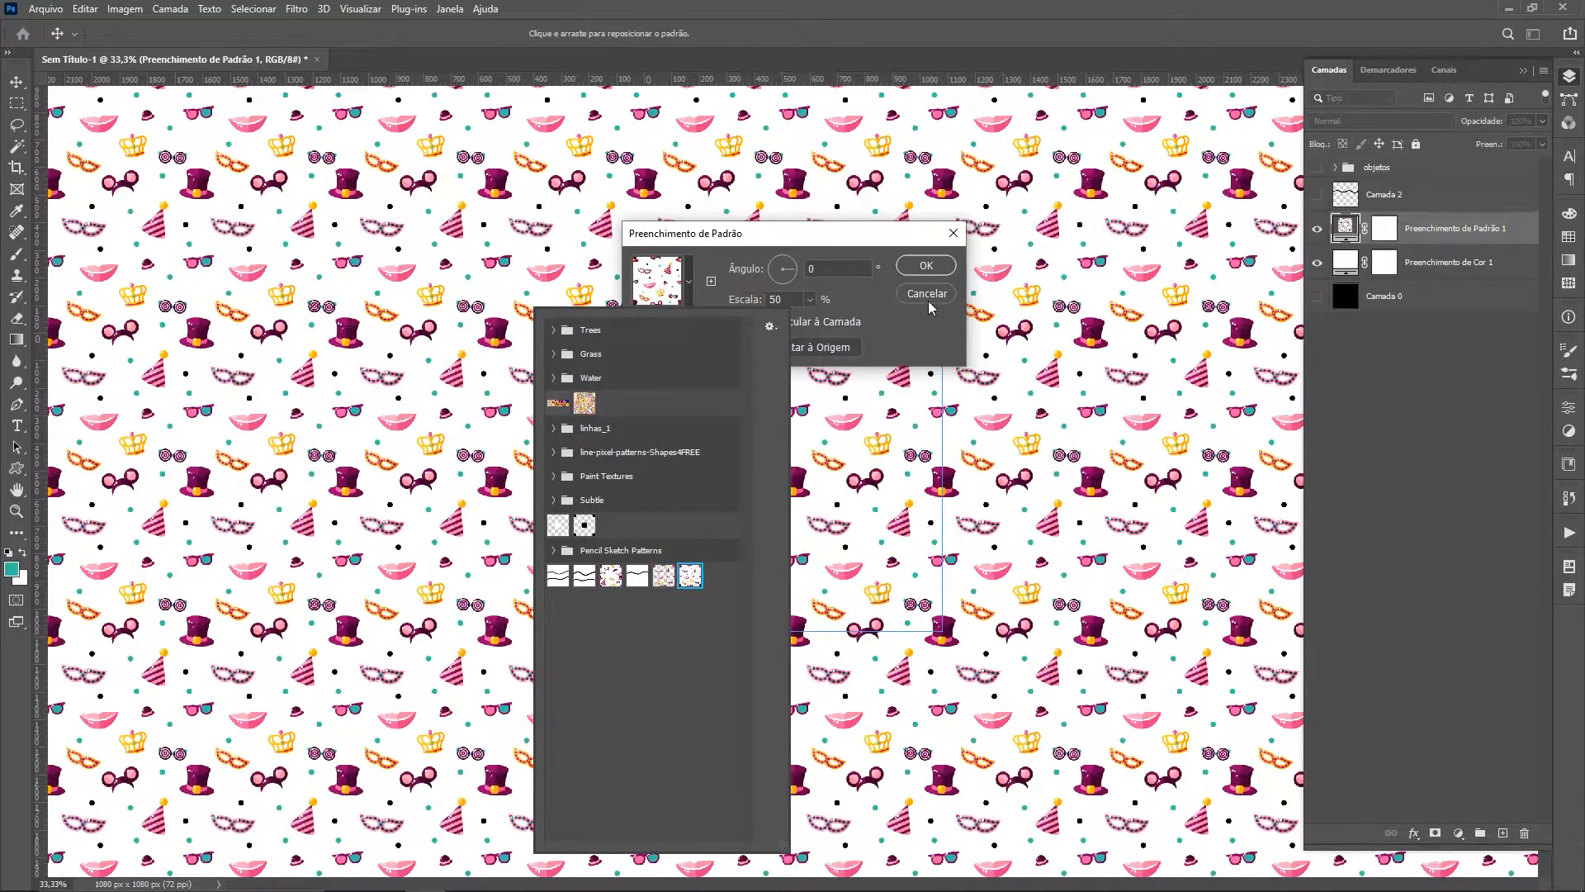
pyautogui.click(925, 265)
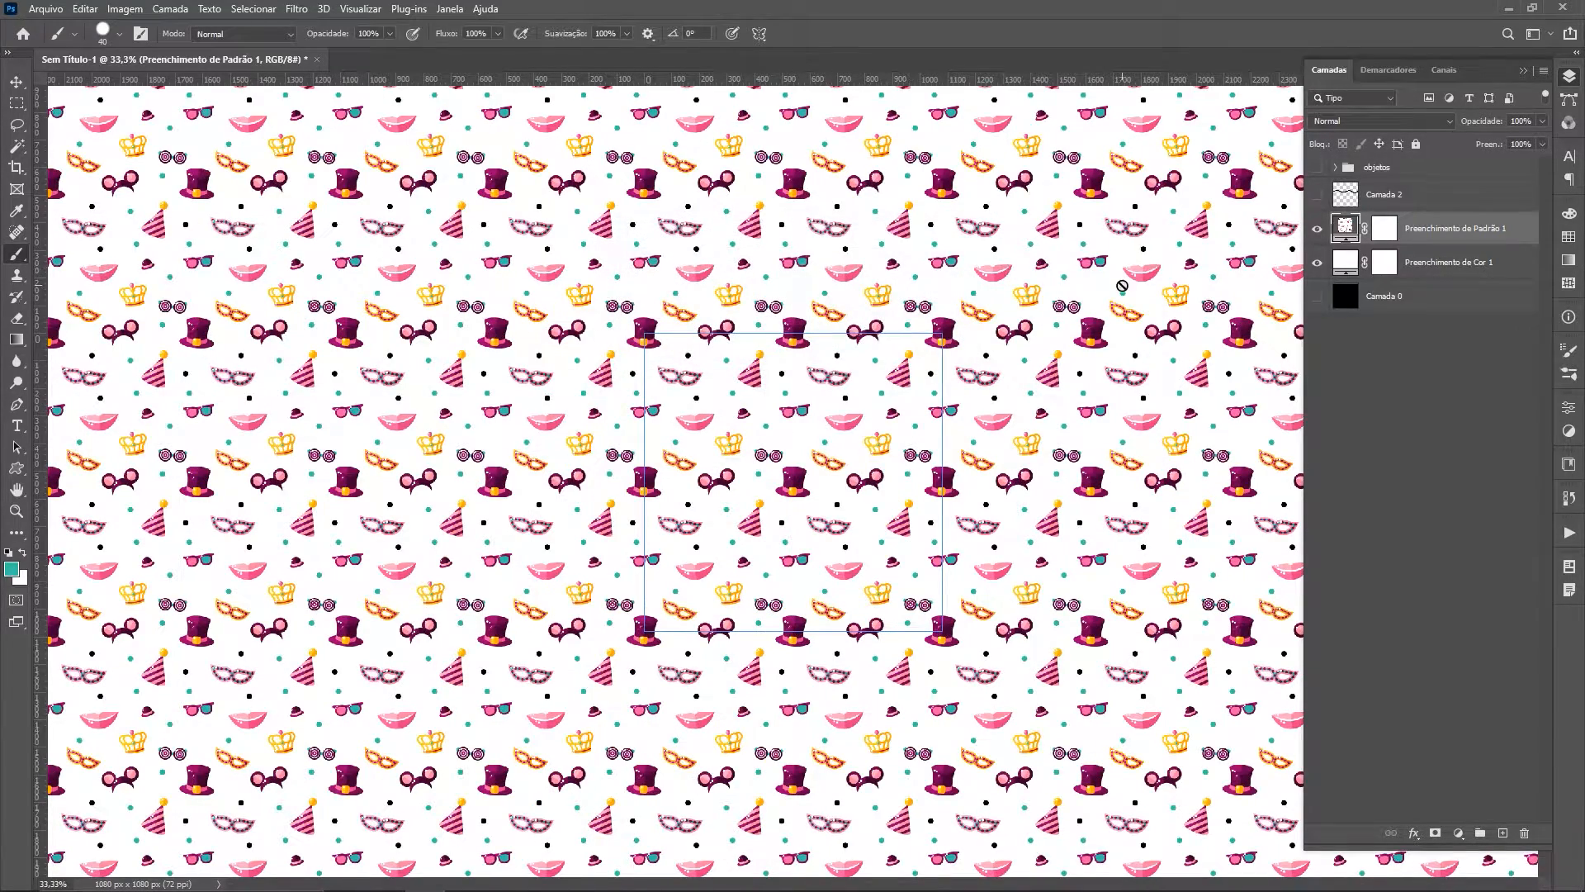
# Step: Inspect the dotted party pattern up close and turn off the pattern preview
pyautogui.hotkey('ctrl', '+')
pyautogui.hotkey('ctrl', '+')
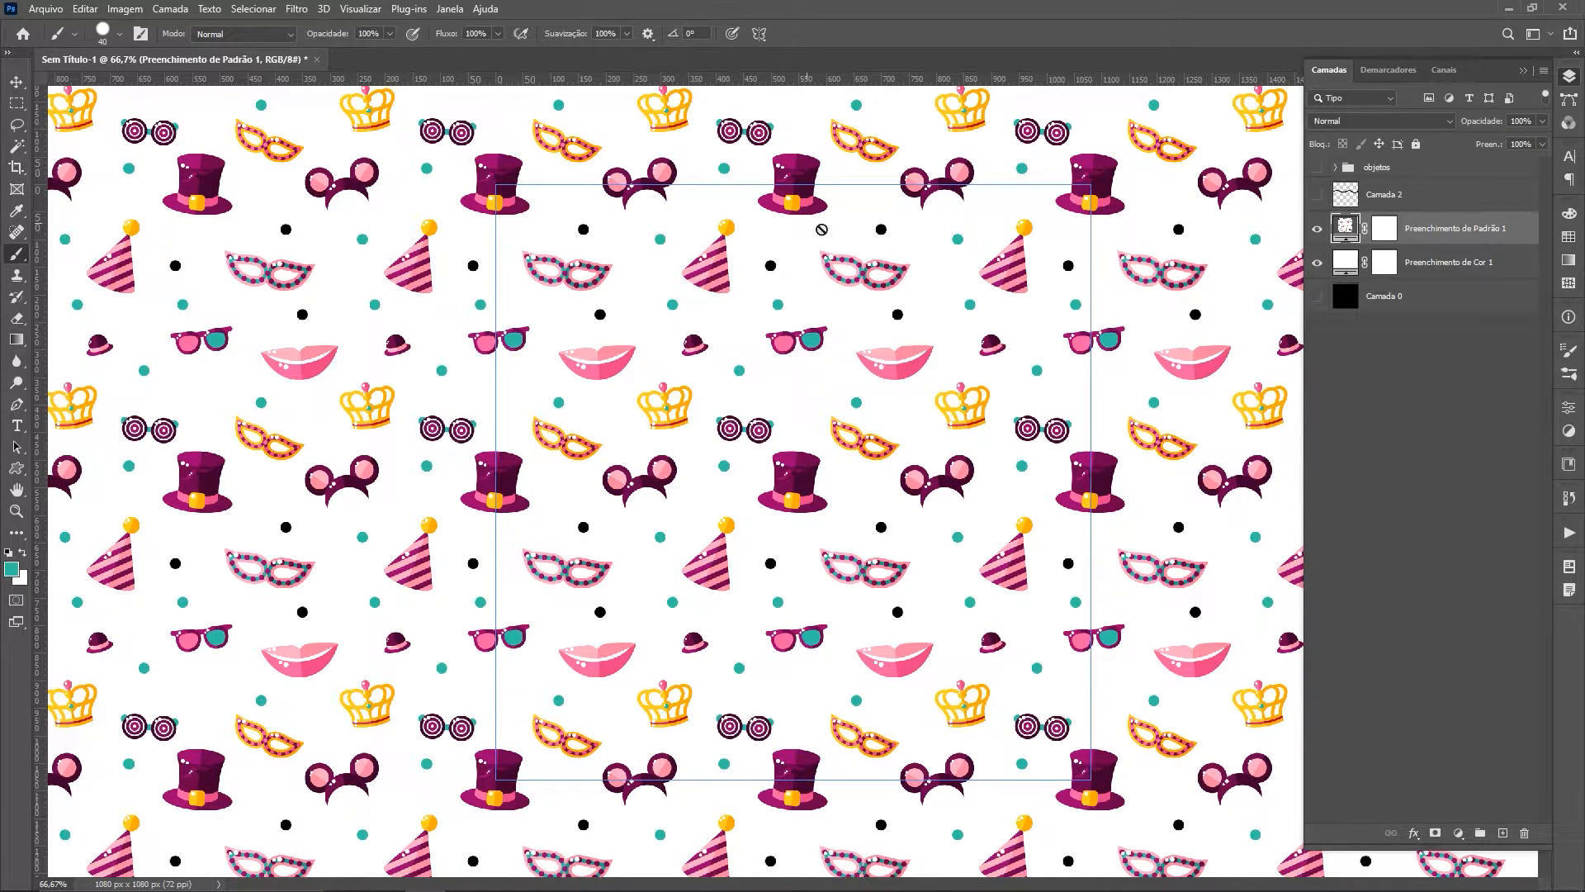
pyautogui.click(360, 9)
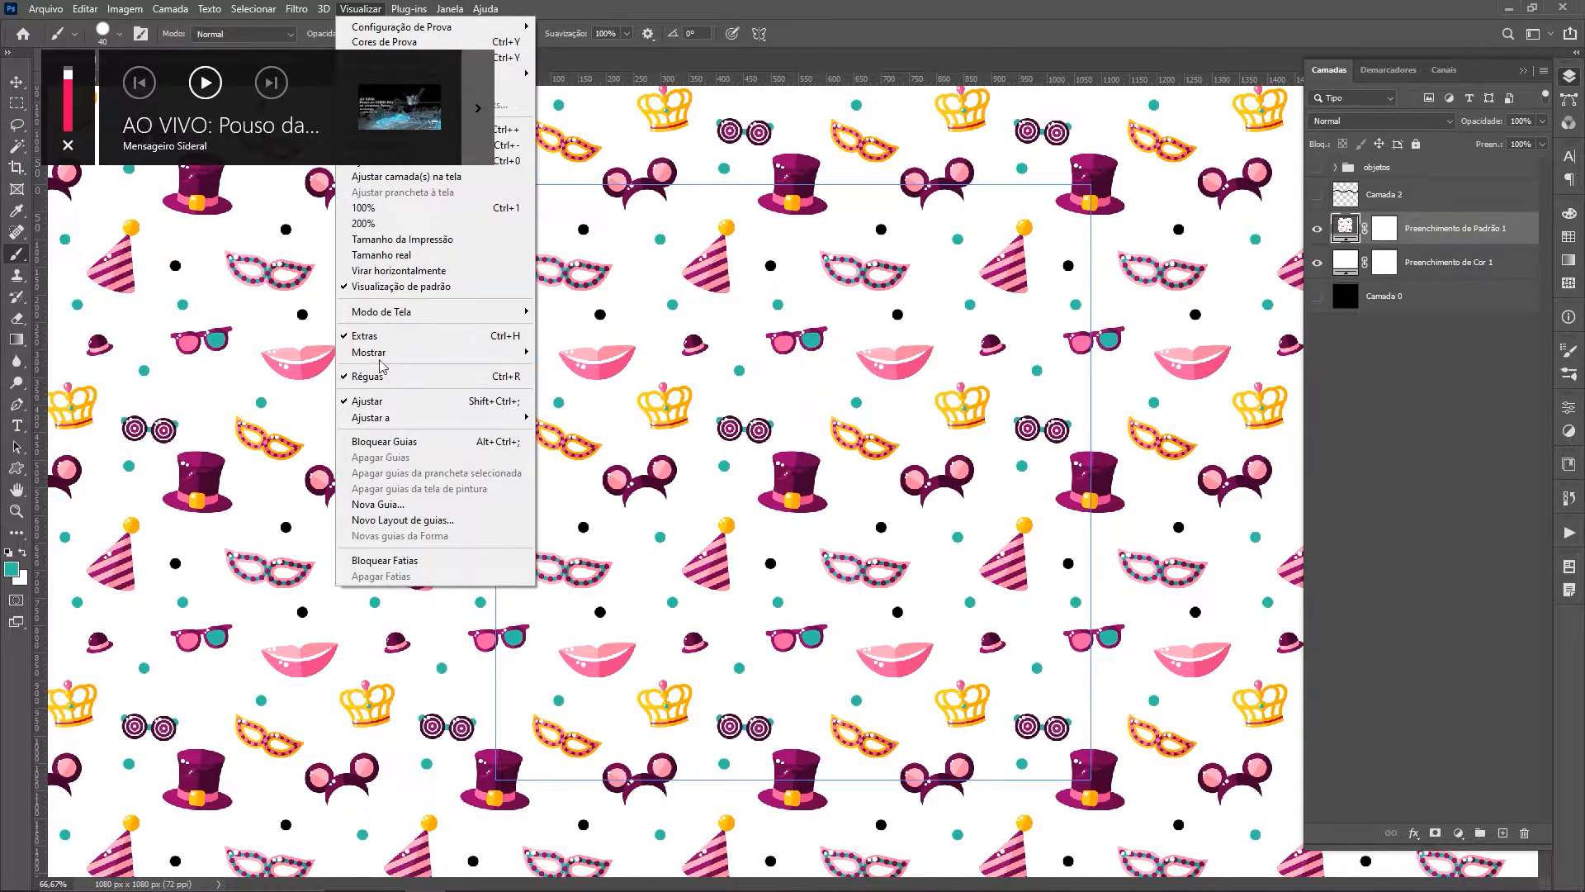
pyautogui.click(419, 288)
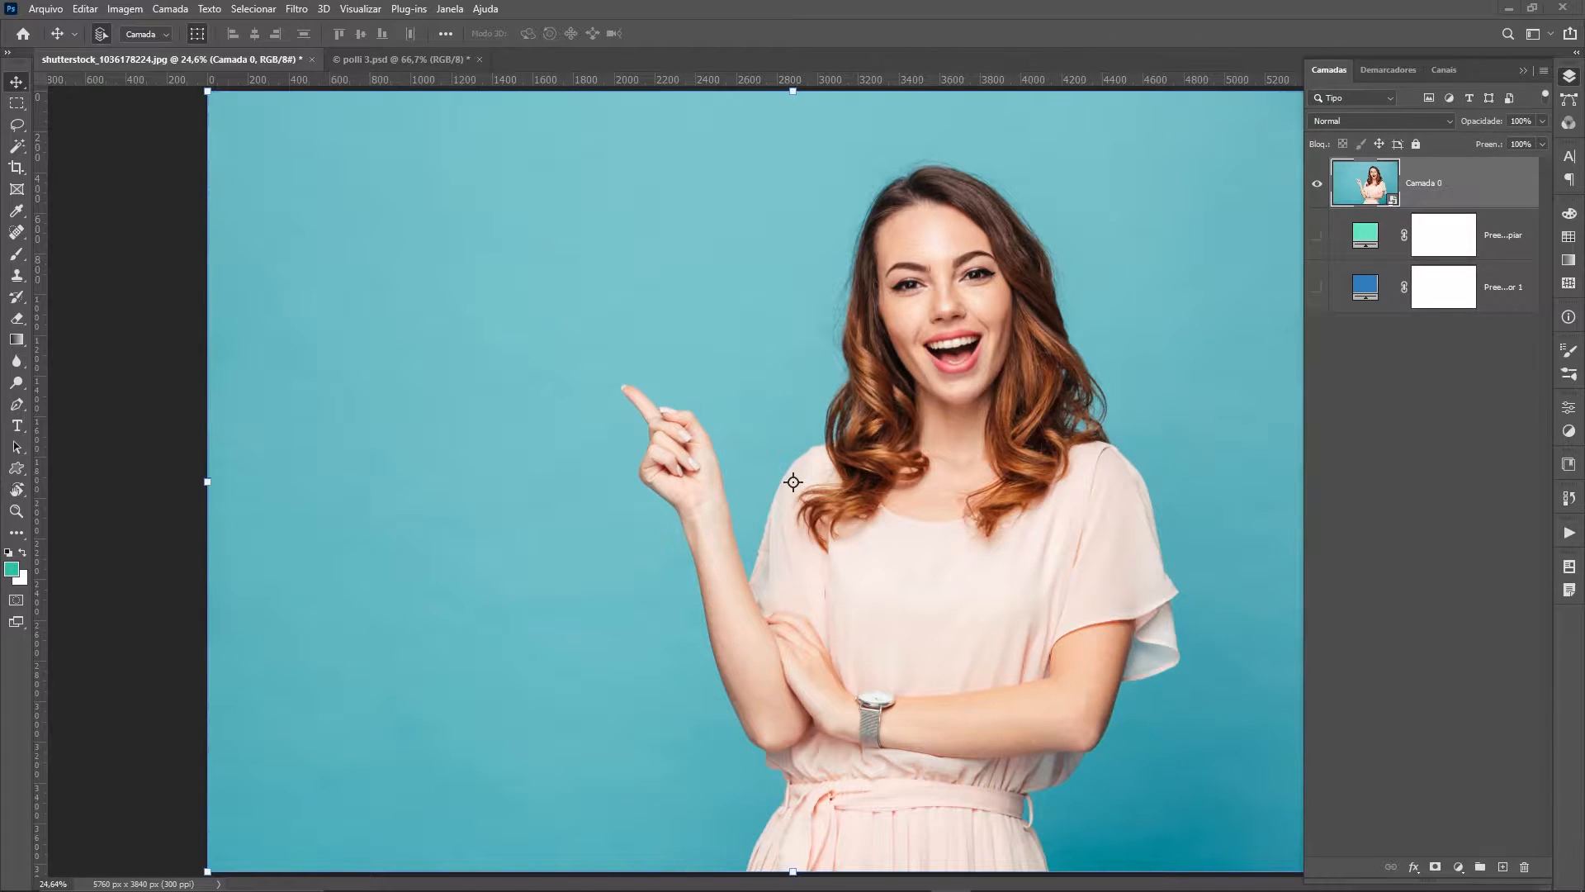
# Step: Remove the background of Camada 0 in the portrait with the Remover plano de fundo quick action
pyautogui.click(487, 9)
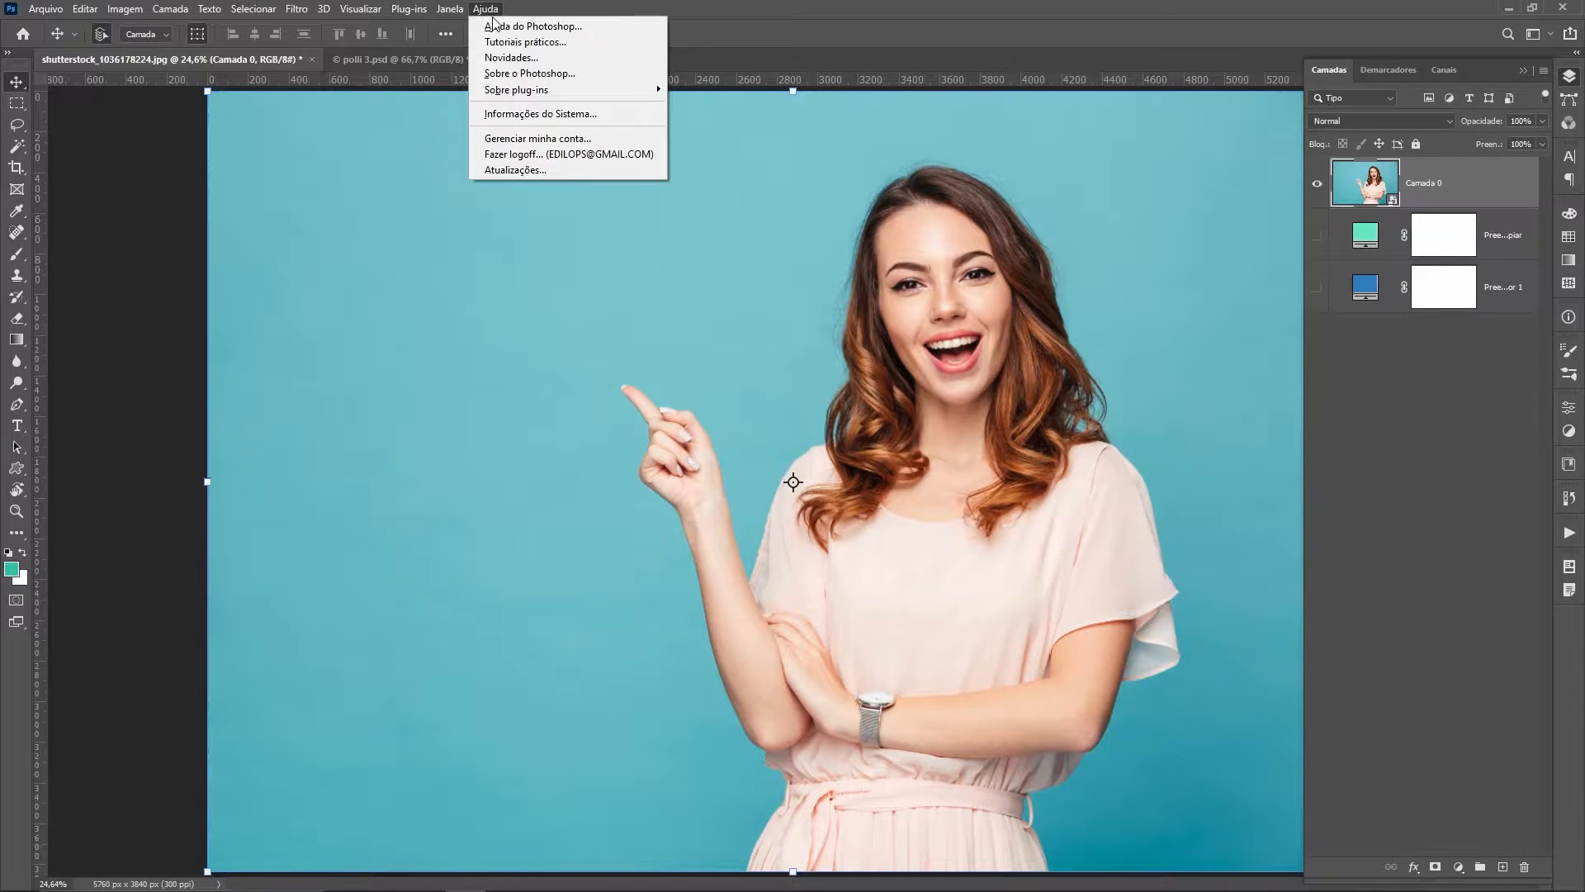
pyautogui.click(496, 26)
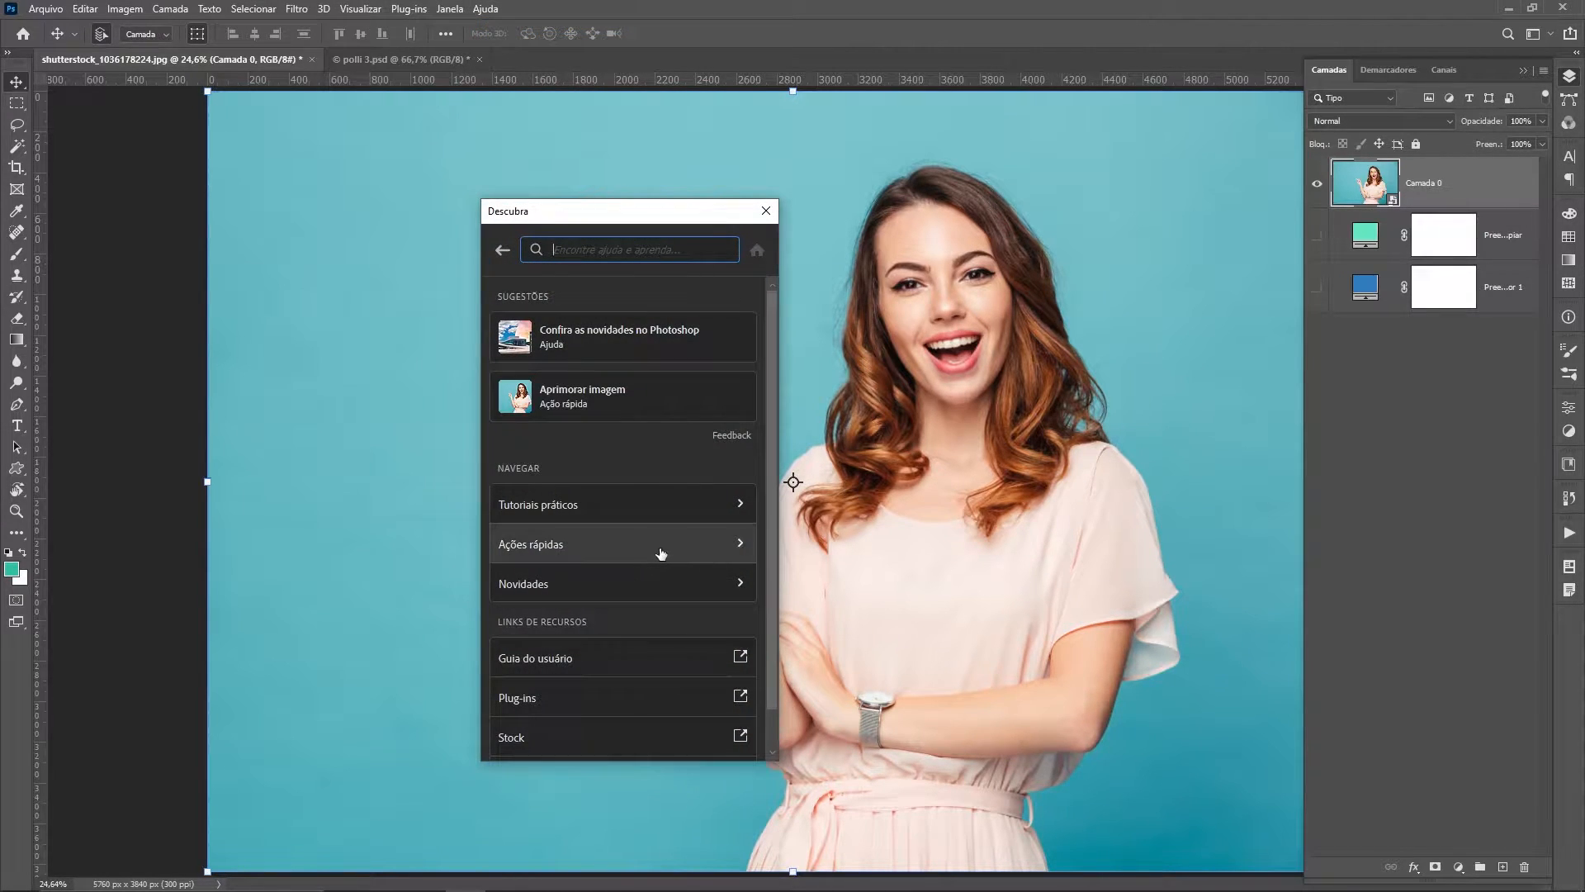
pyautogui.click(660, 553)
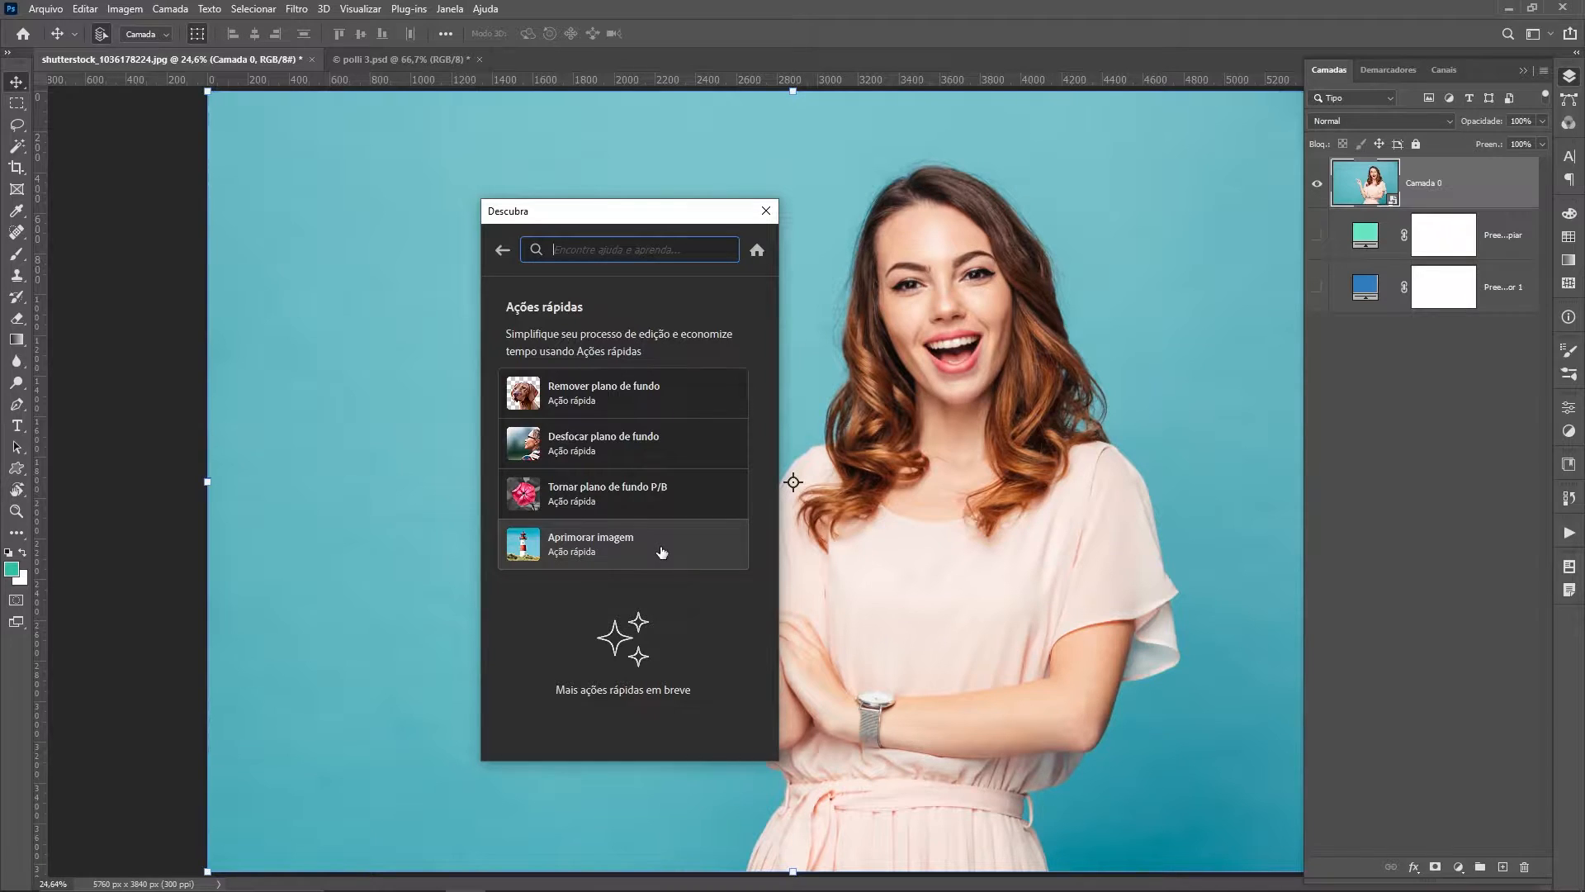
pyautogui.click(645, 388)
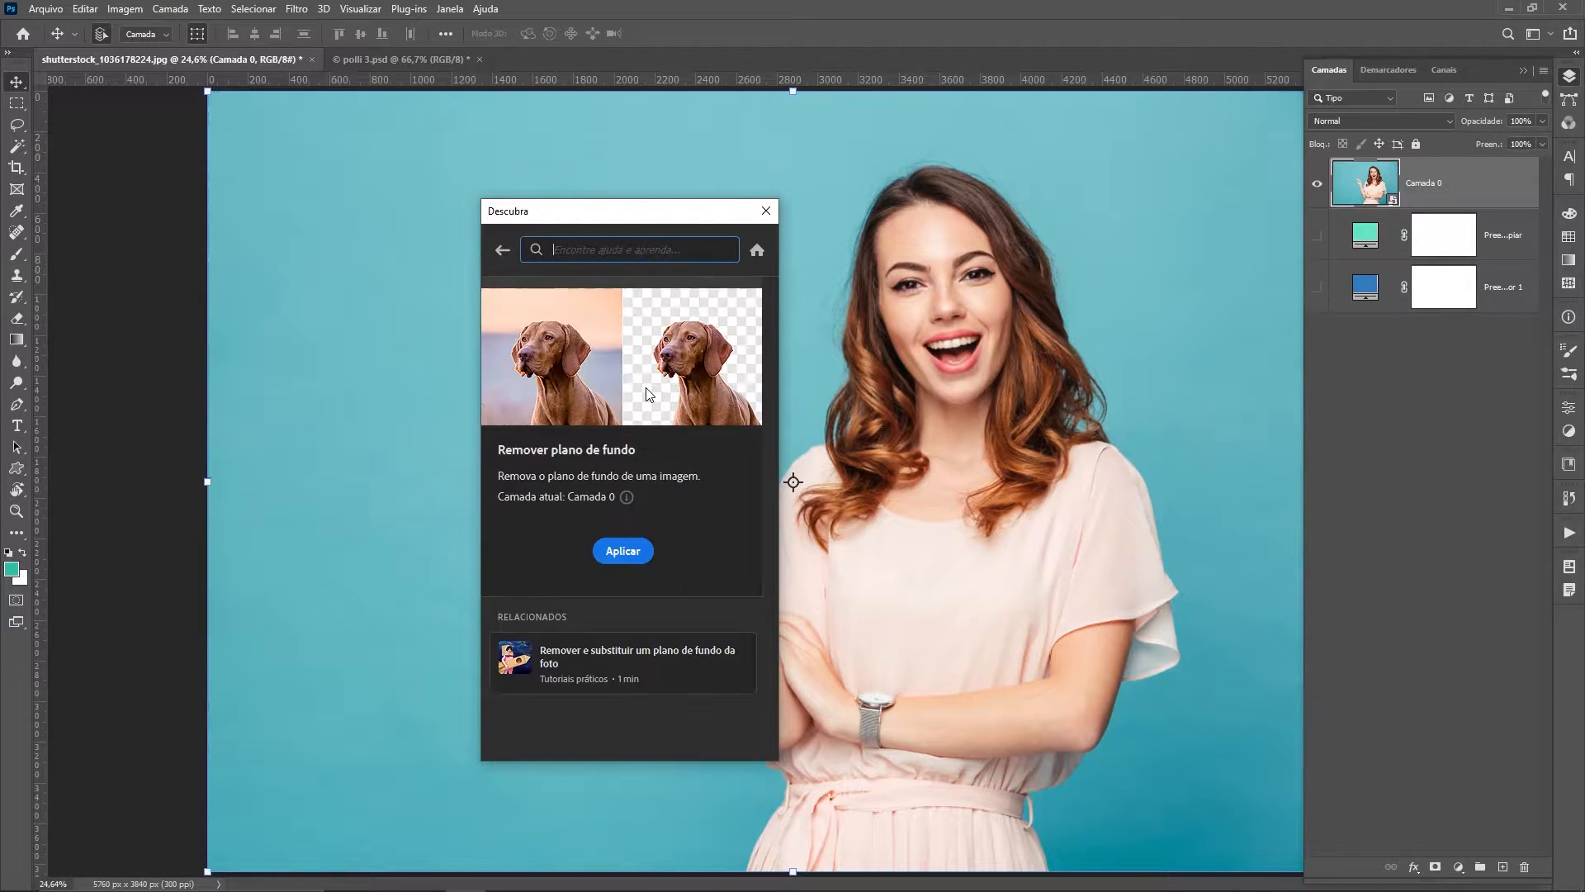
pyautogui.click(642, 551)
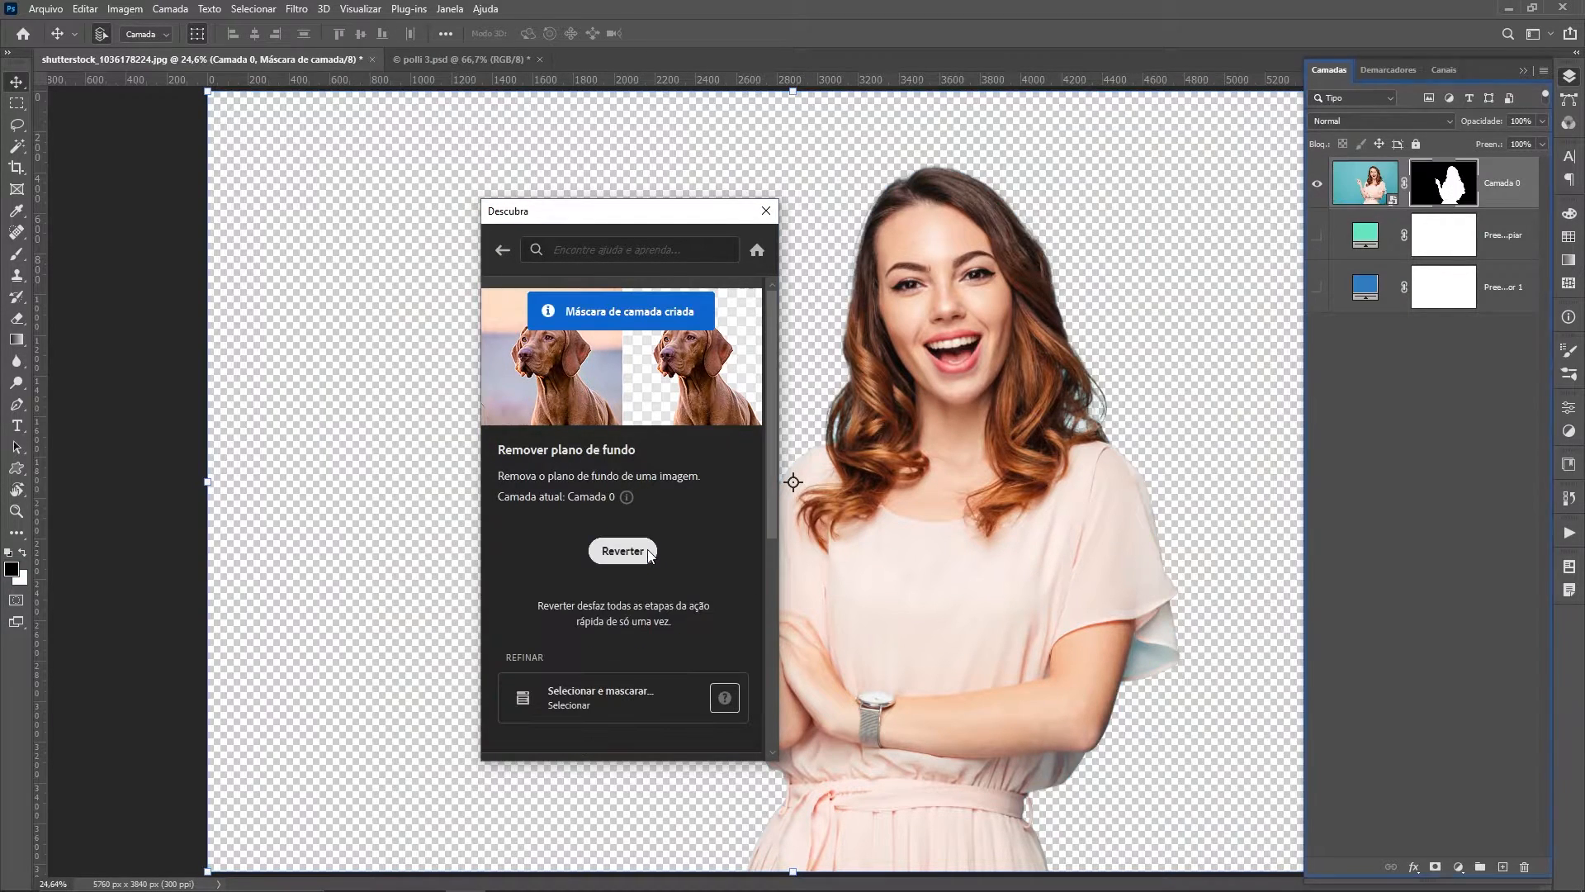
pyautogui.click(766, 211)
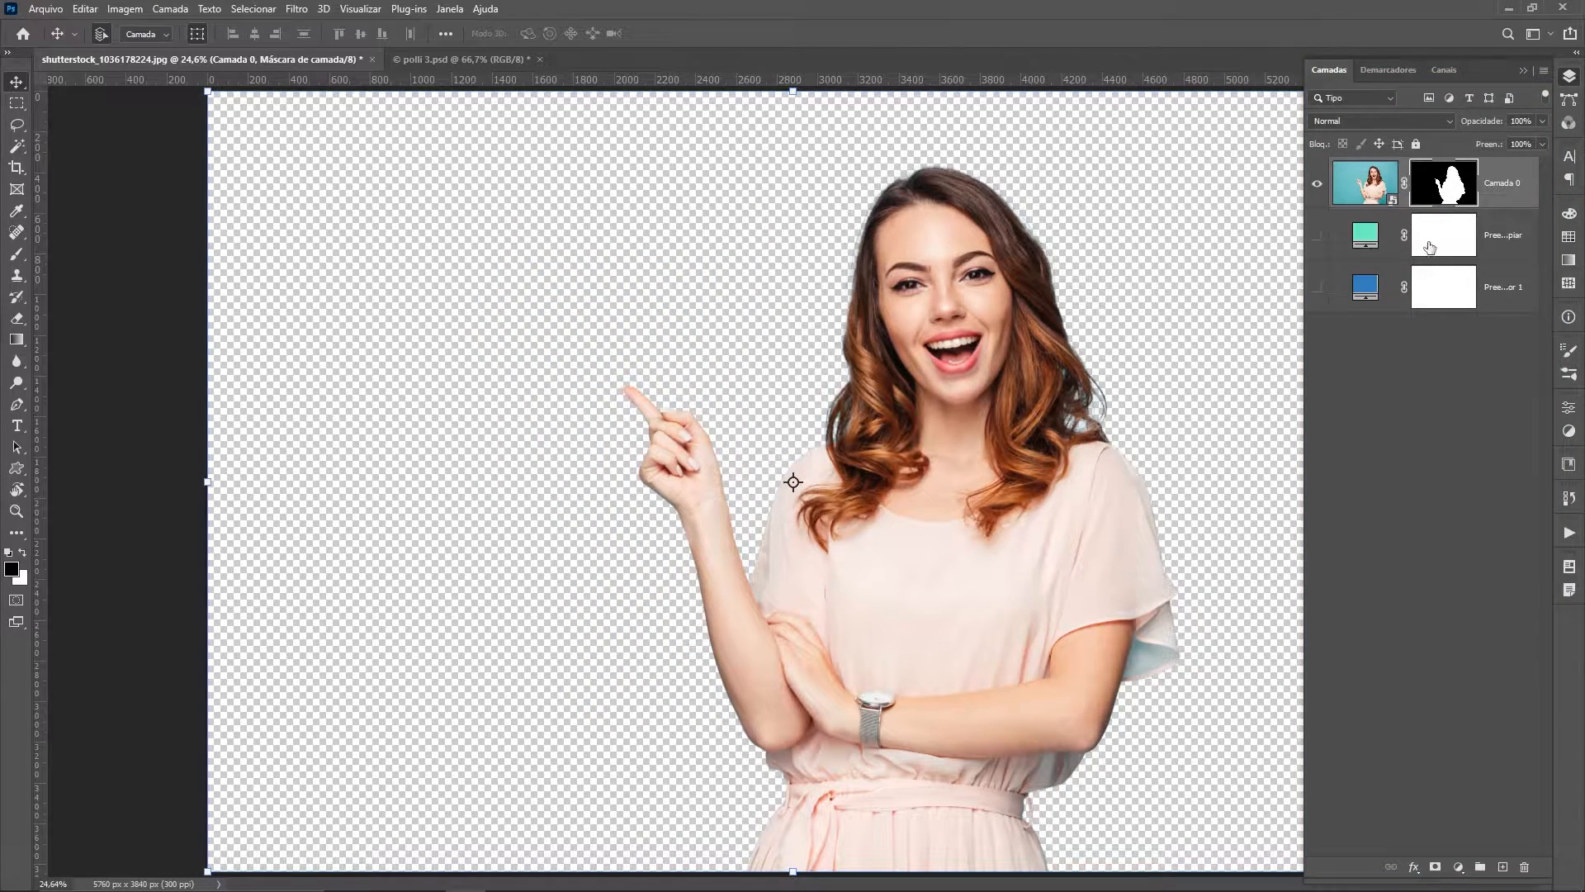
# Step: Show the green and blue color fill layers behind the woman, switching the green one off and on to compare backgrounds
pyautogui.click(1317, 236)
pyautogui.click(1314, 237)
pyautogui.click(1318, 287)
pyautogui.click(1324, 241)
pyautogui.click(1325, 239)
pyautogui.click(1324, 239)
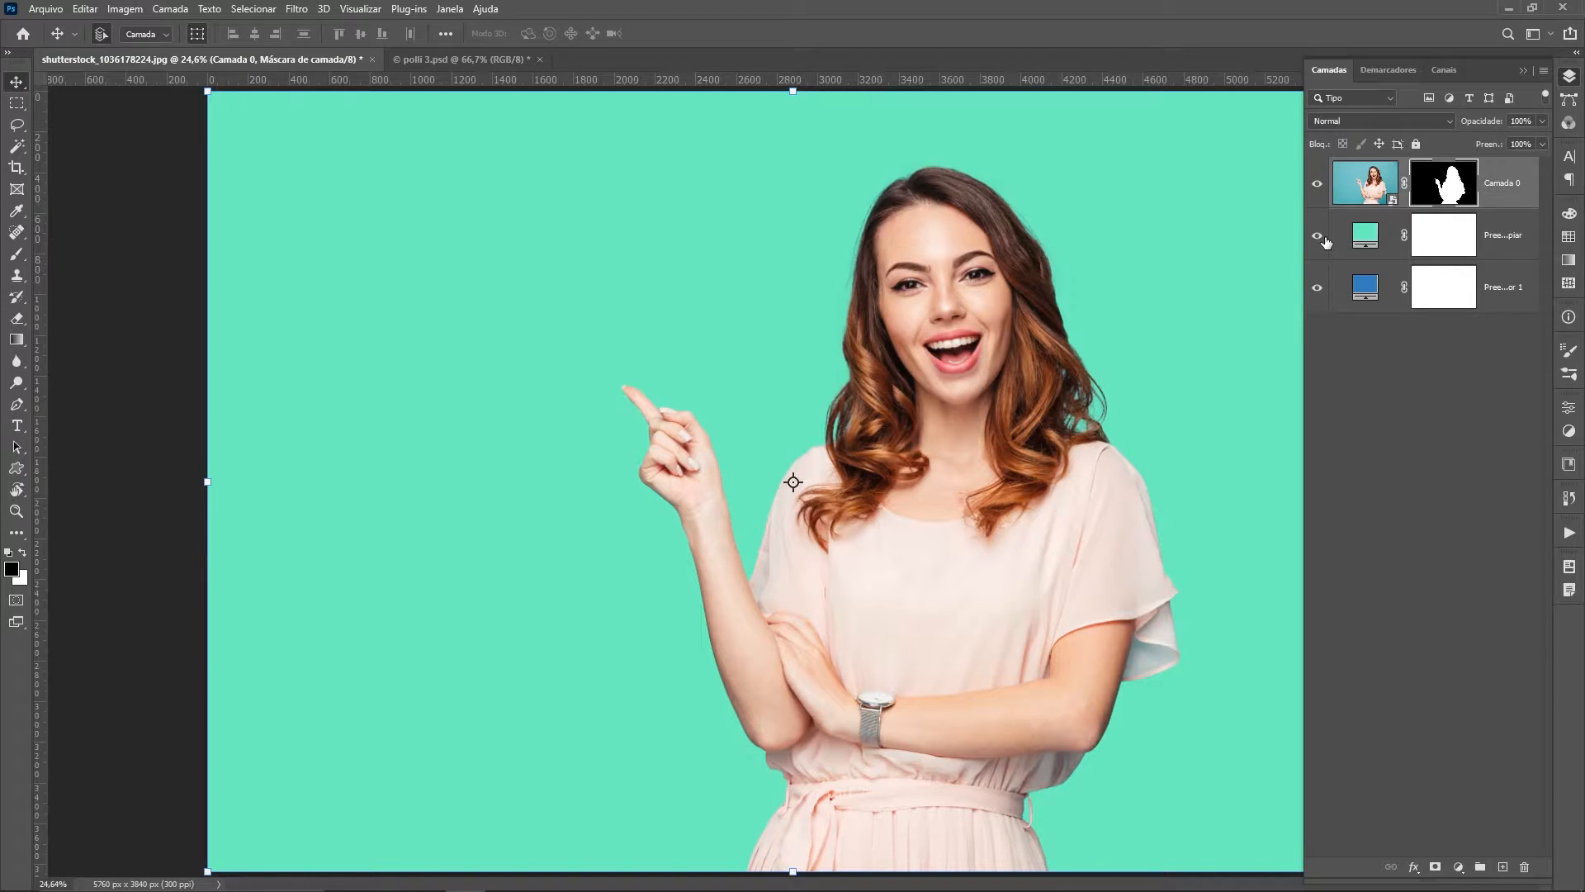
# Step: Switch to polli 3.psd and blur the background of Layer 19 with the Desfocar plano de fundo quick action
pyautogui.click(484, 60)
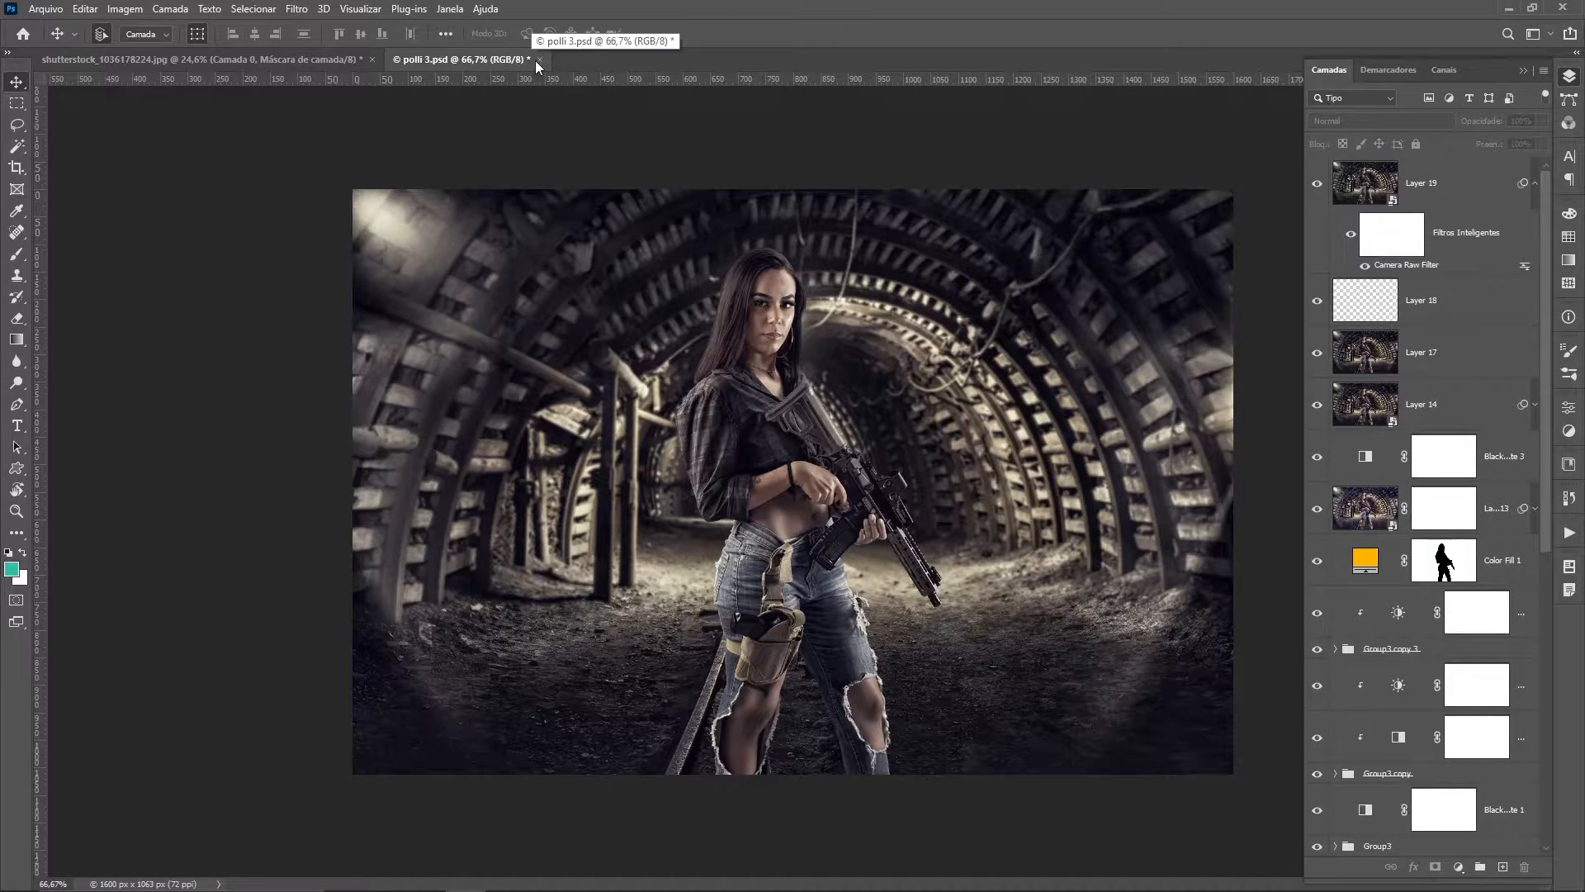
pyautogui.click(1455, 196)
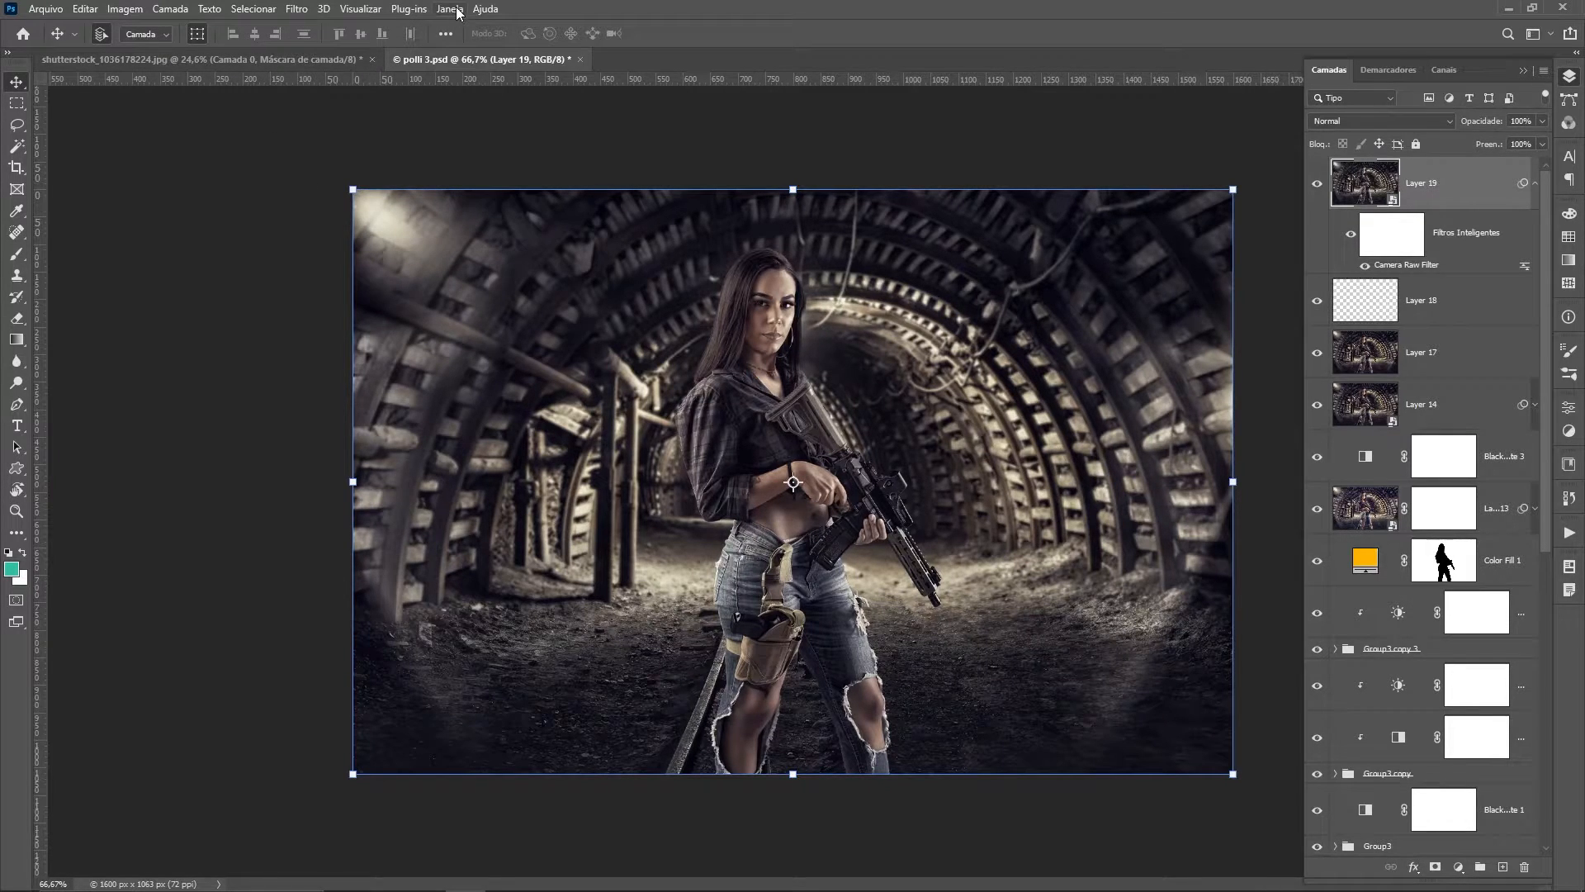
pyautogui.click(484, 9)
pyautogui.click(501, 26)
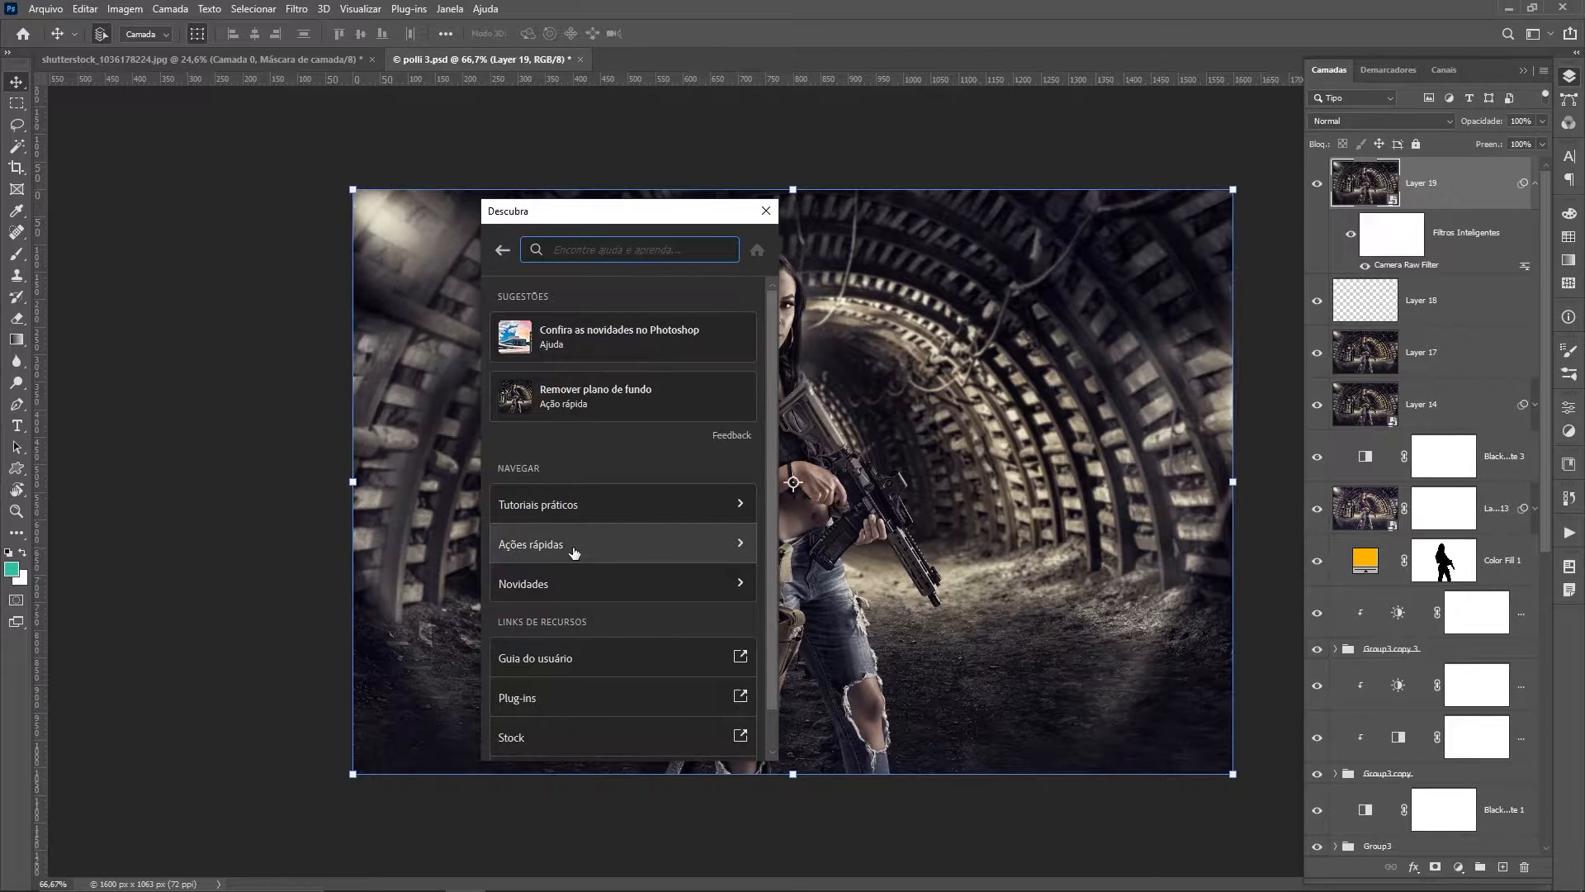
pyautogui.click(575, 544)
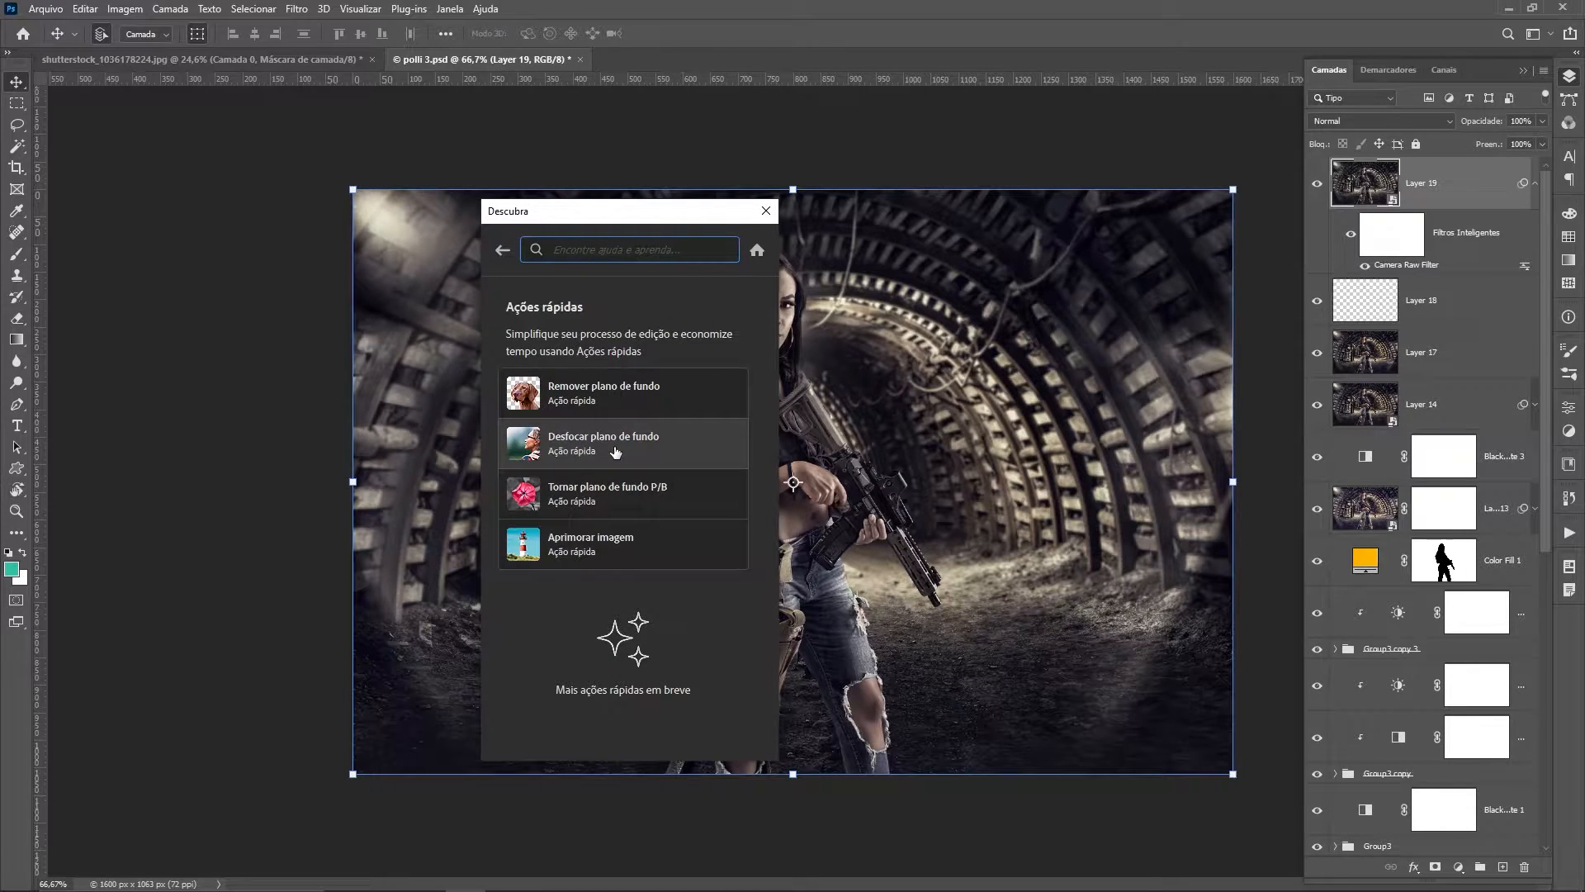
pyautogui.click(618, 457)
pyautogui.click(615, 555)
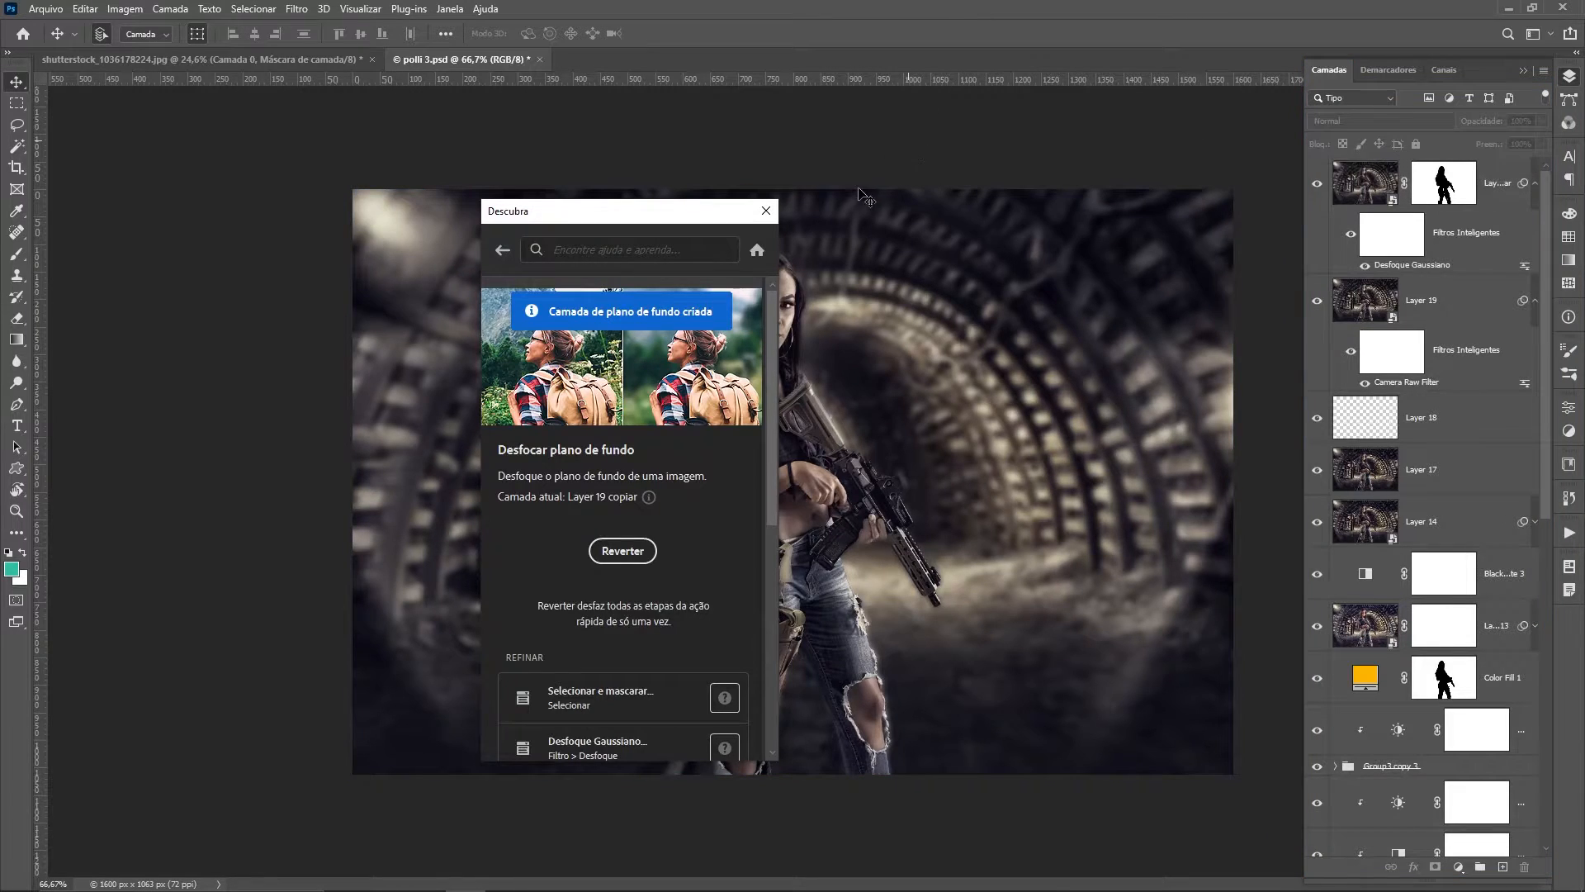
pyautogui.click(767, 212)
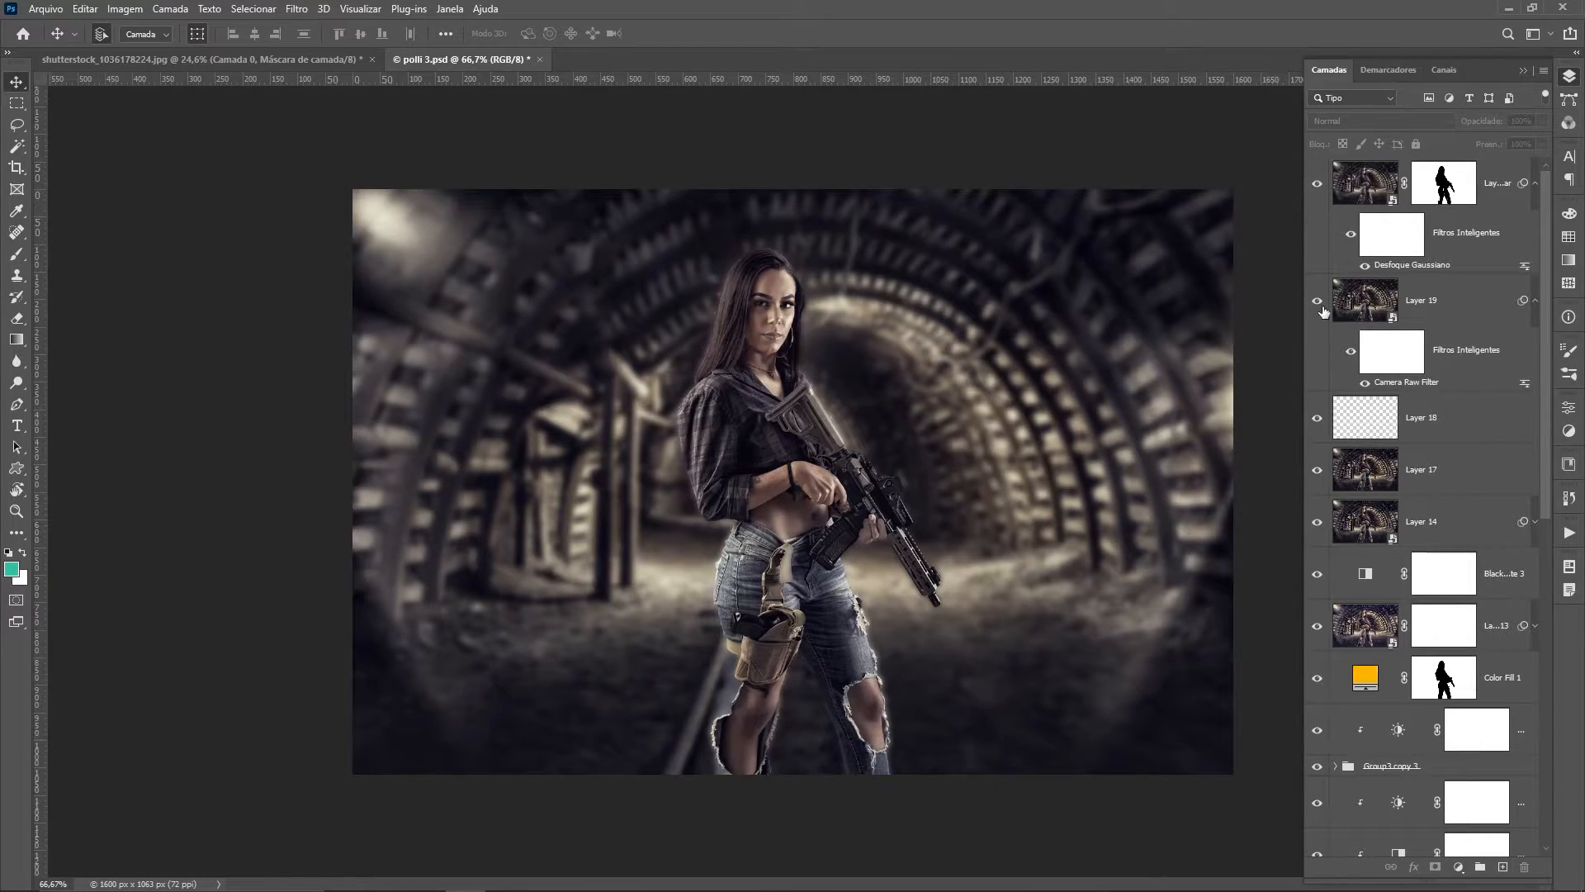
# Step: Compare the tunnel image with the blurred copy's mask off and on, and with the blurred layer hidden and shown
pyautogui.keyDown('shift'); pyautogui.click(1457, 194); pyautogui.keyUp('shift')
pyautogui.keyDown('shift'); pyautogui.click(1457, 194); pyautogui.keyUp('shift')
pyautogui.click(1317, 185)
pyautogui.click(1317, 185)
pyautogui.click(1317, 184)
pyautogui.click(1317, 185)
pyautogui.click(1317, 185)
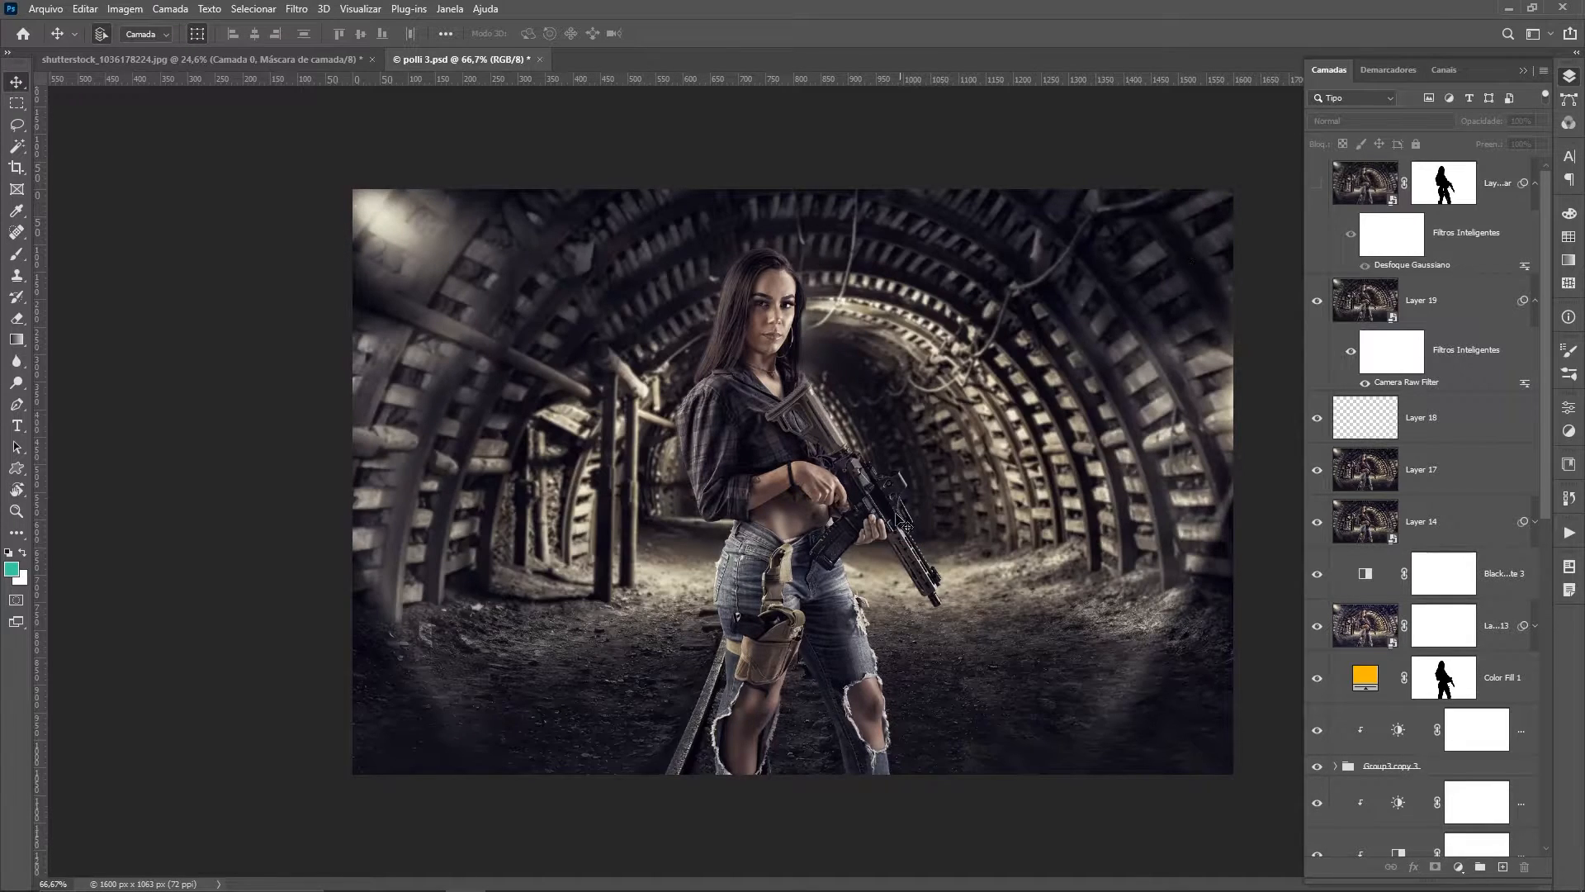
# Step: Show the blurred copy of Layer 19 and fill its whole layer mask with white
pyautogui.click(1317, 185)
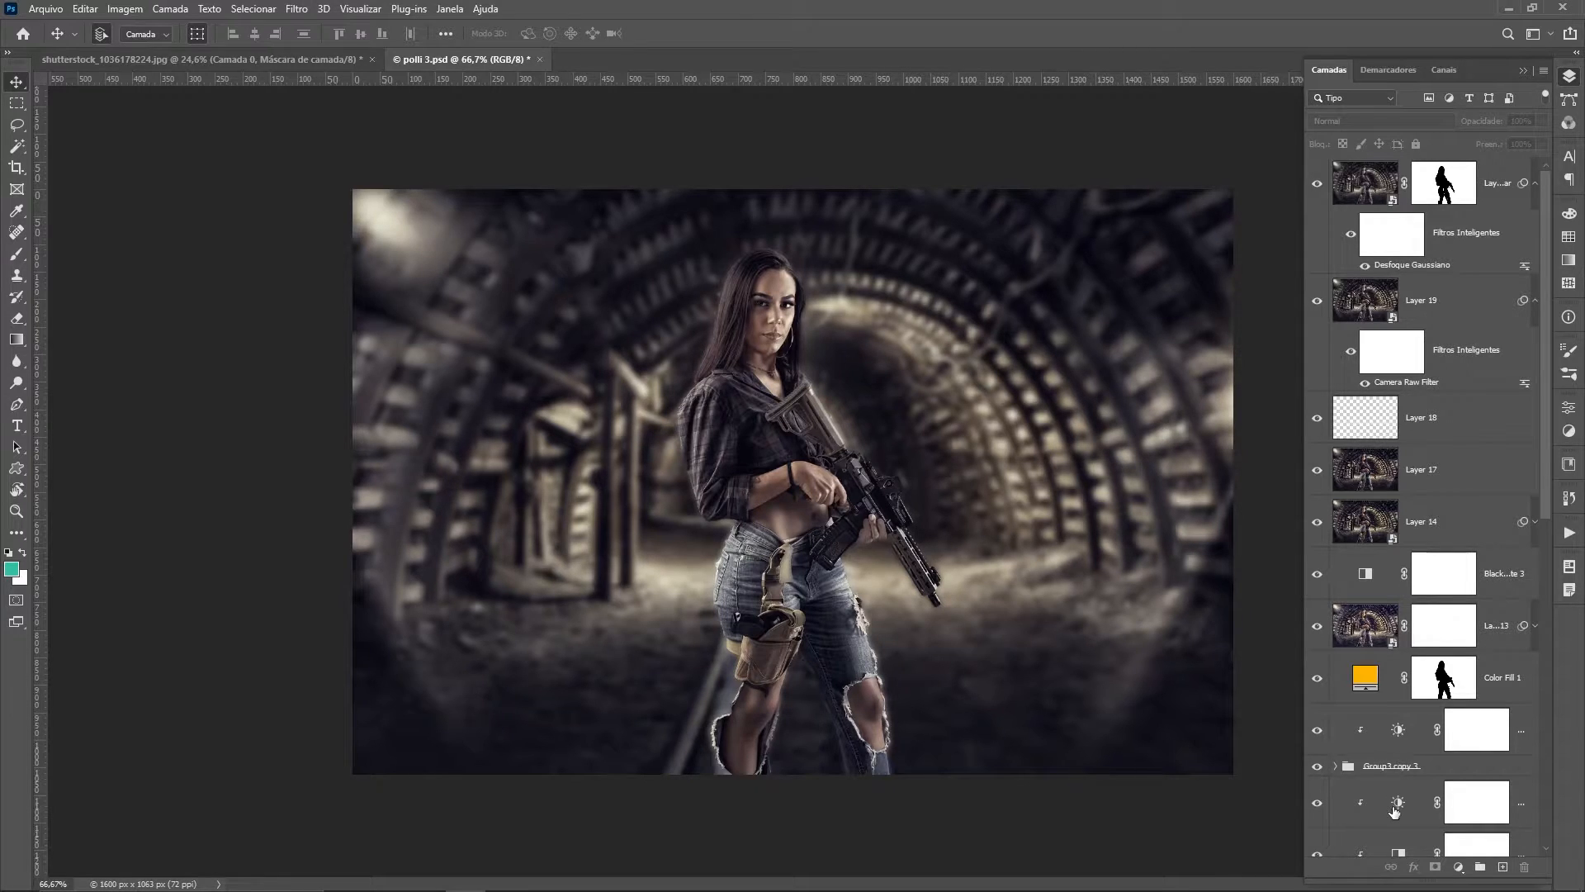
pyautogui.scroll(-10, 1394, 809)
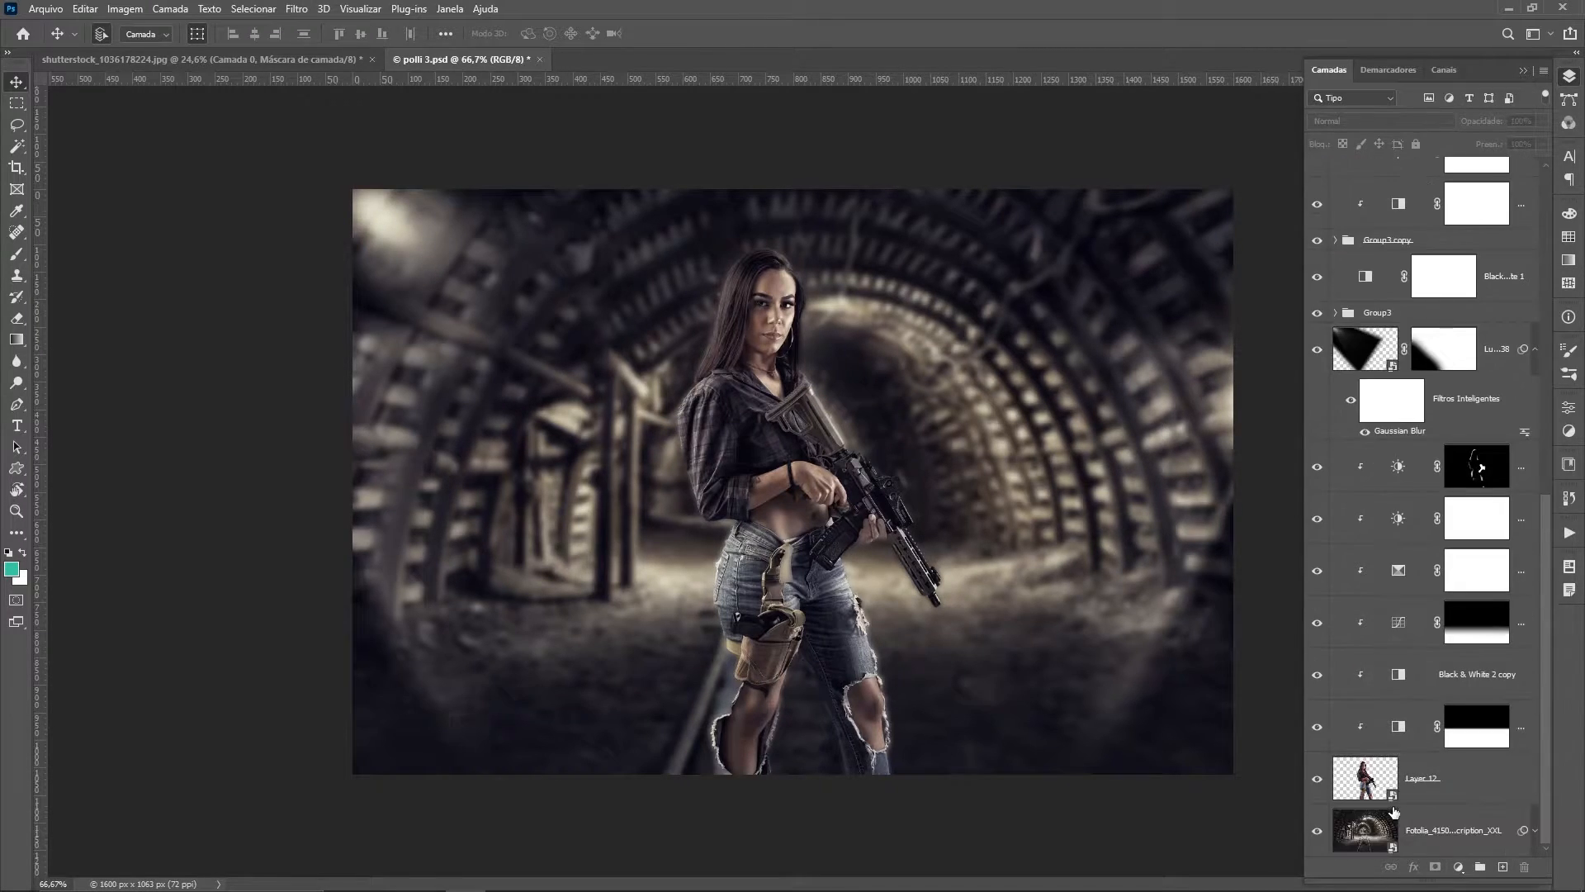
pyautogui.scroll(10, 1395, 800)
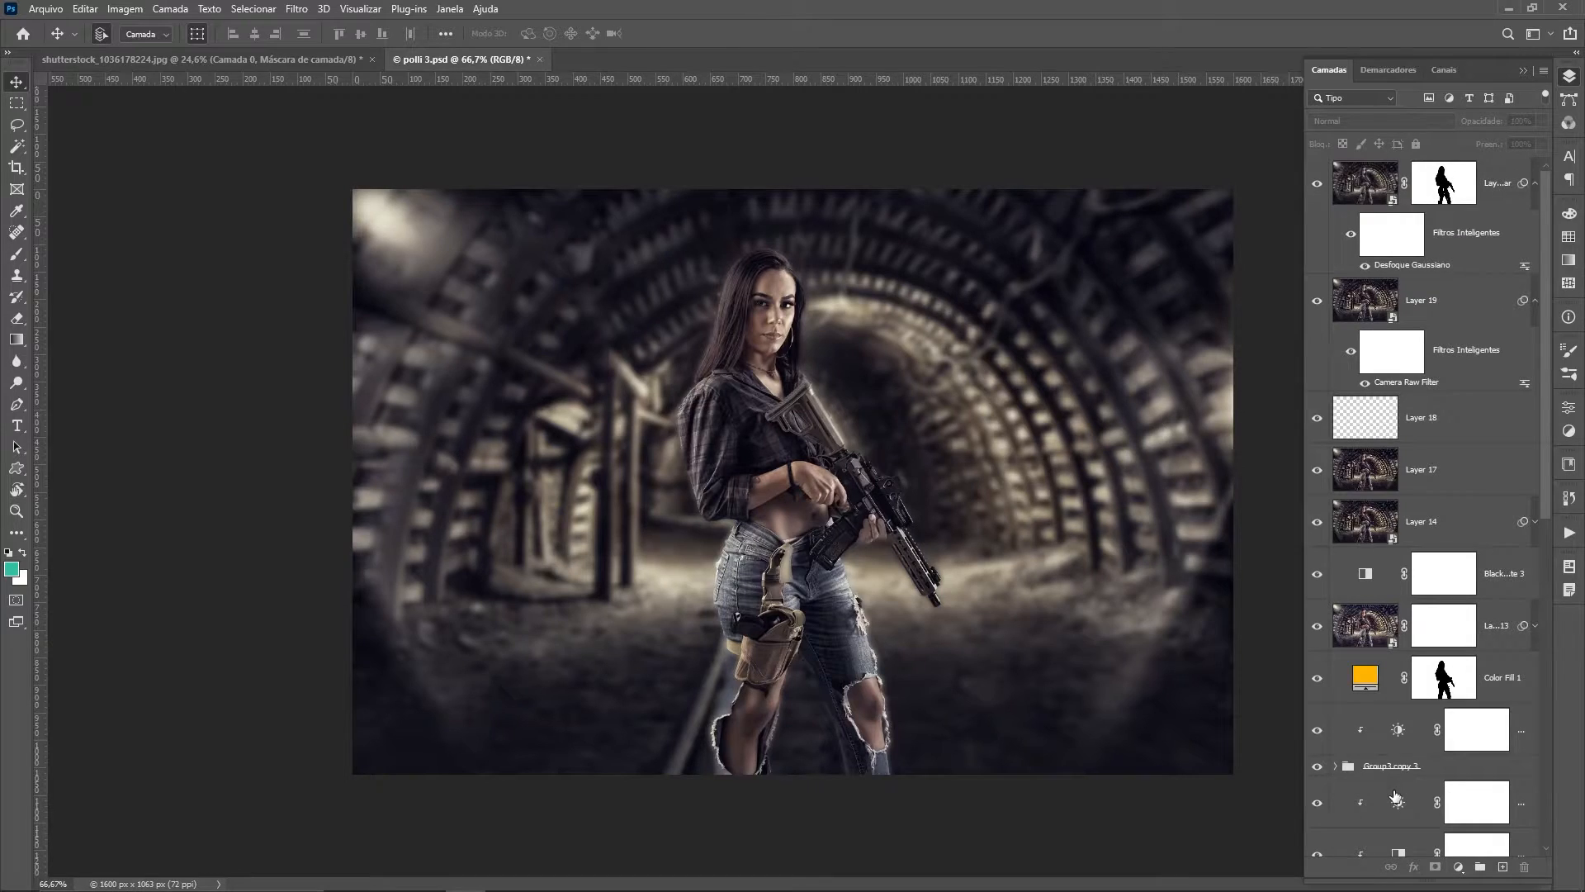
pyautogui.click(1440, 196)
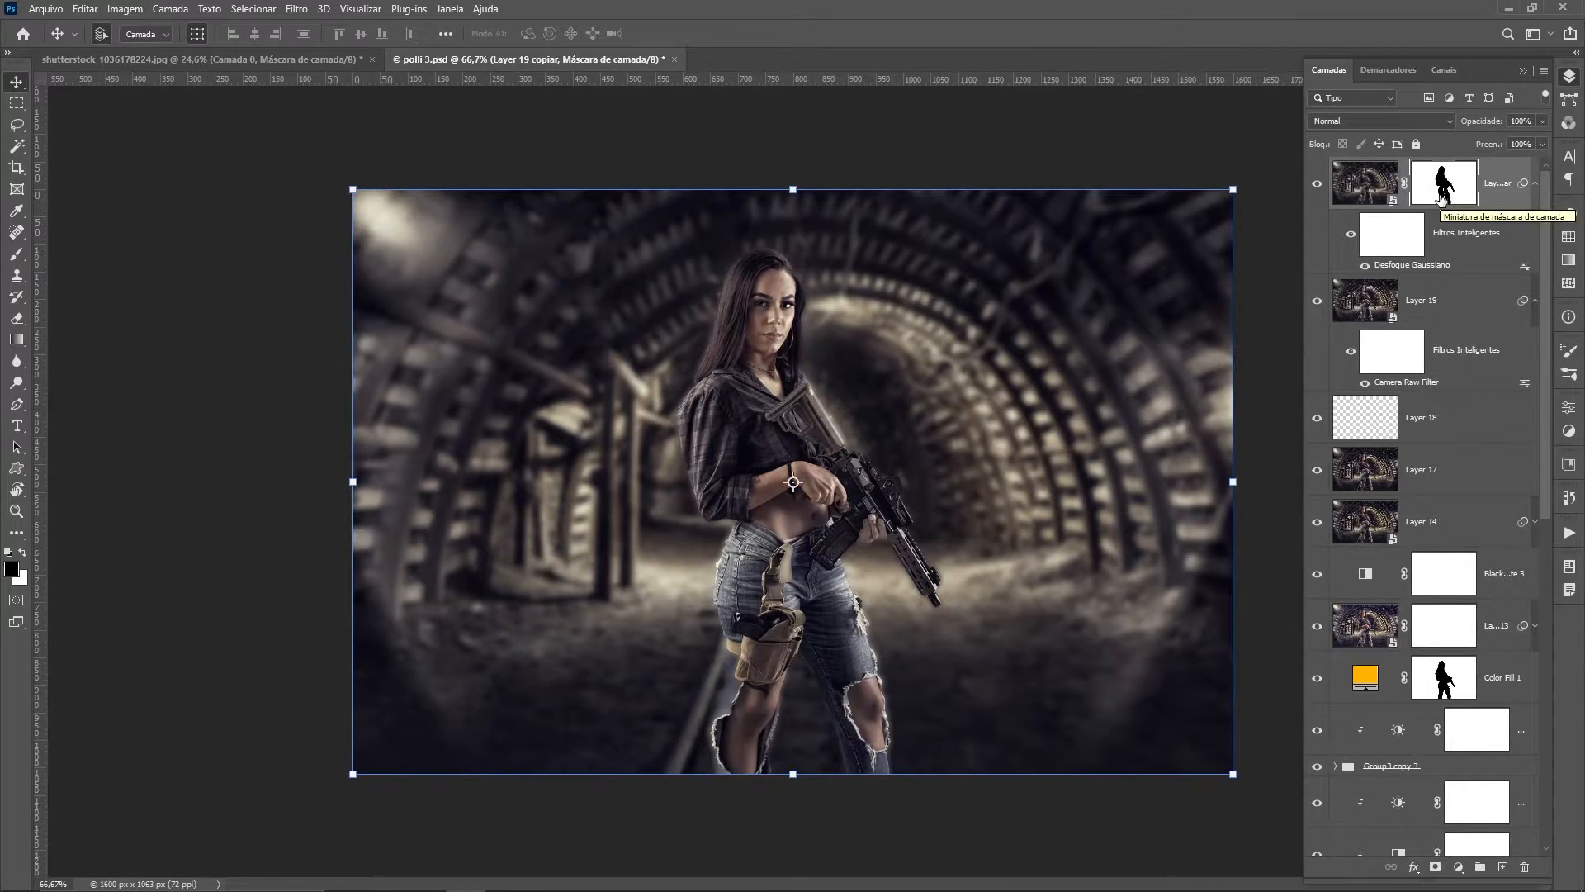
pyautogui.hotkey('ctrl', 'BackSpace')
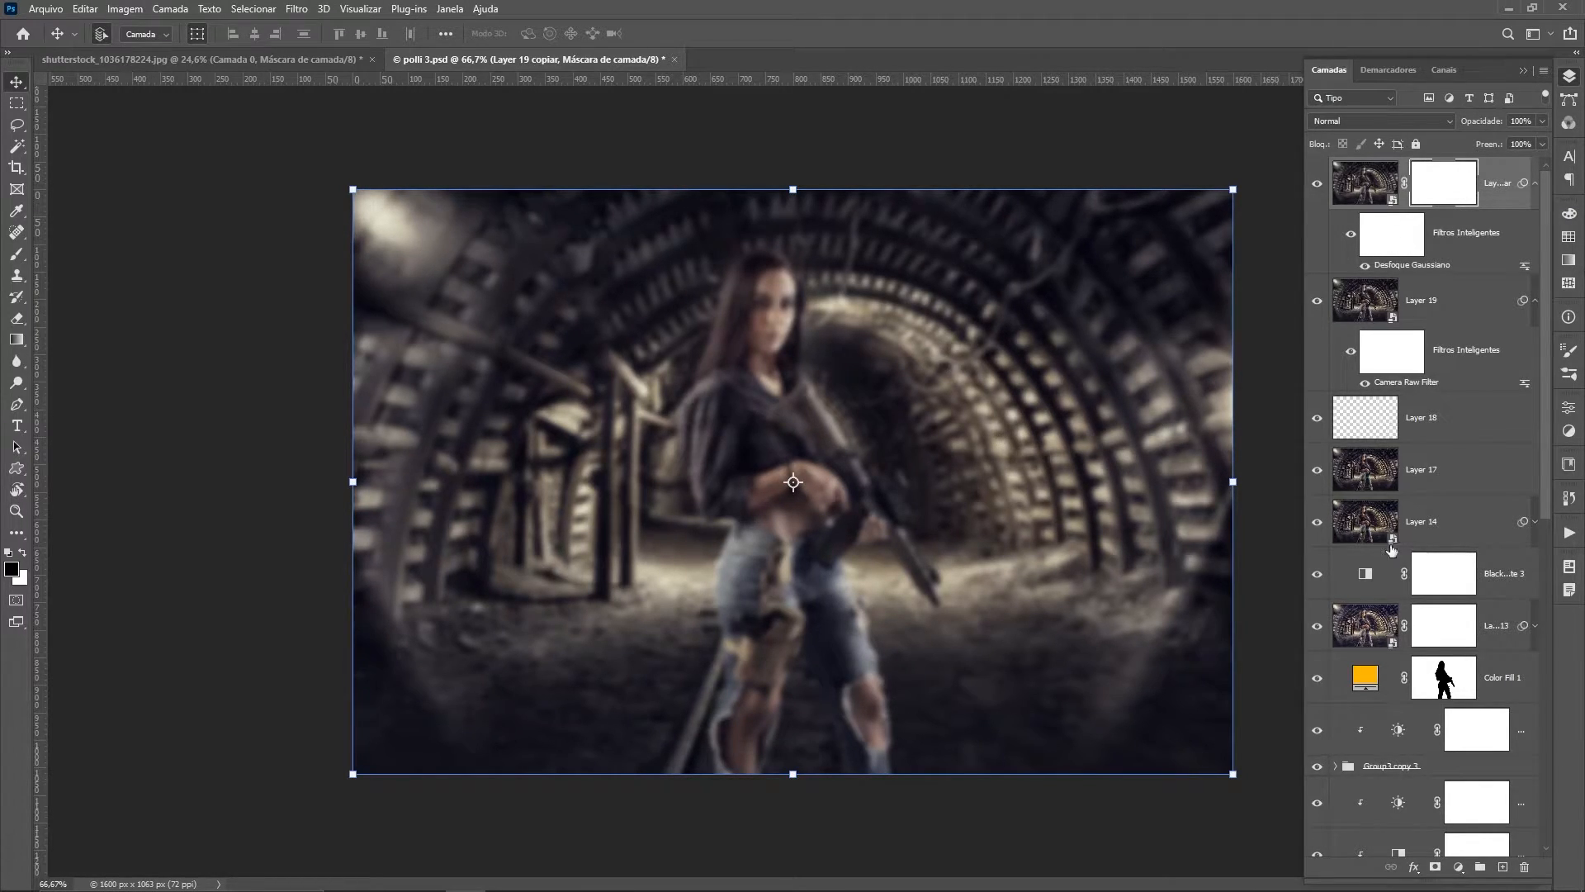
# Step: Load the woman's outline from Layer 12 as a selection, fill it with black on the blurred copy's mask, and deselect
pyautogui.scroll(-2, 1421, 578)
pyautogui.scroll(-9, 1422, 578)
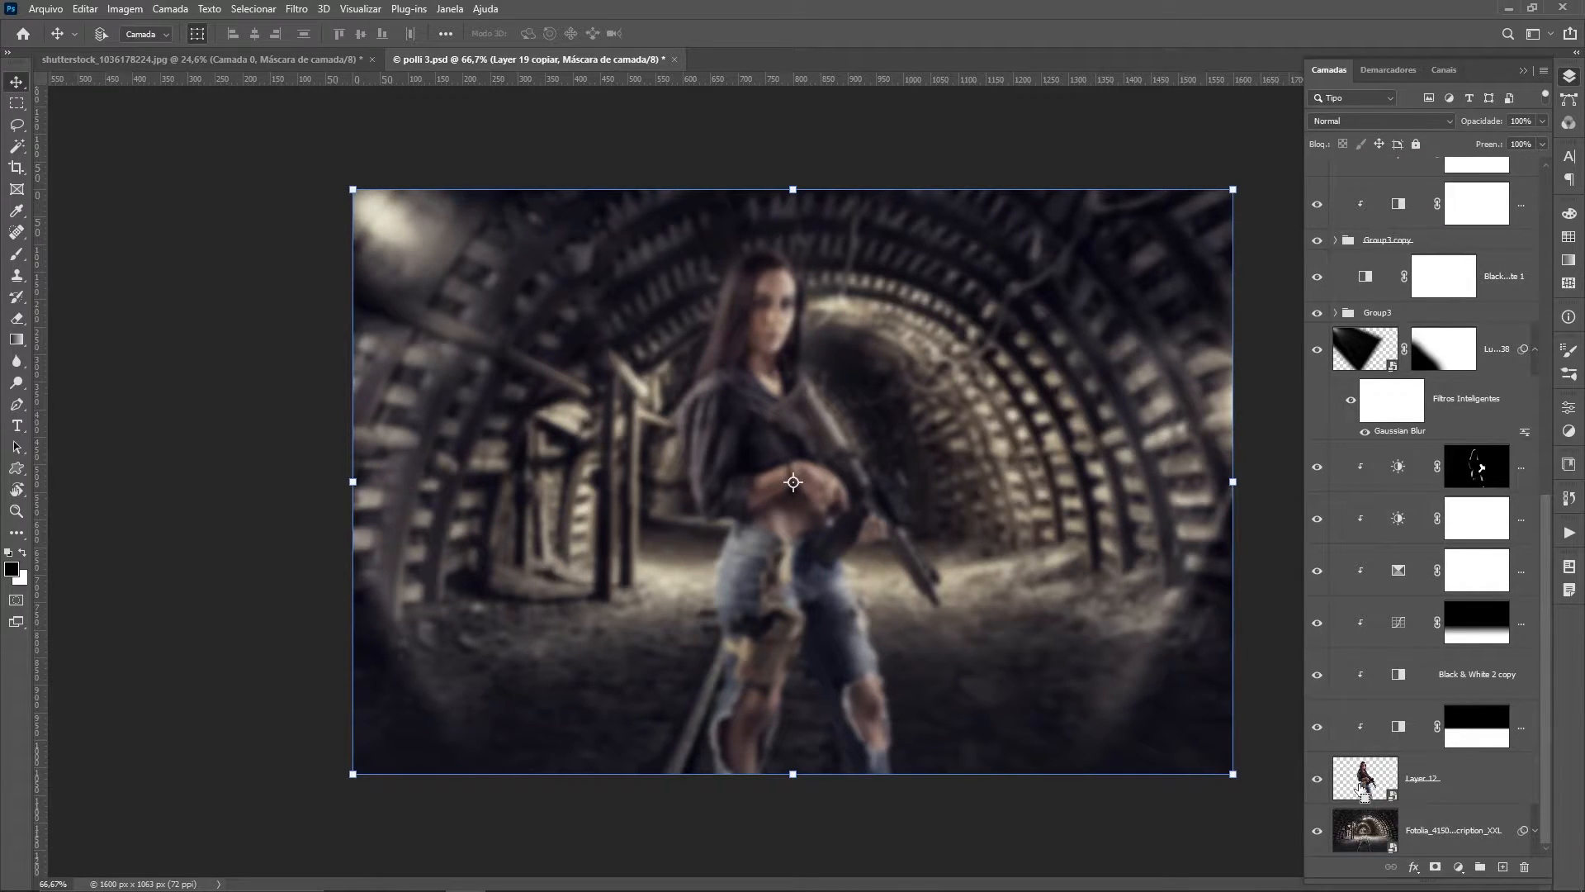
pyautogui.keyDown('ctrl'); pyautogui.click(1362, 788); pyautogui.keyUp('ctrl')
pyautogui.scroll(10, 1468, 213)
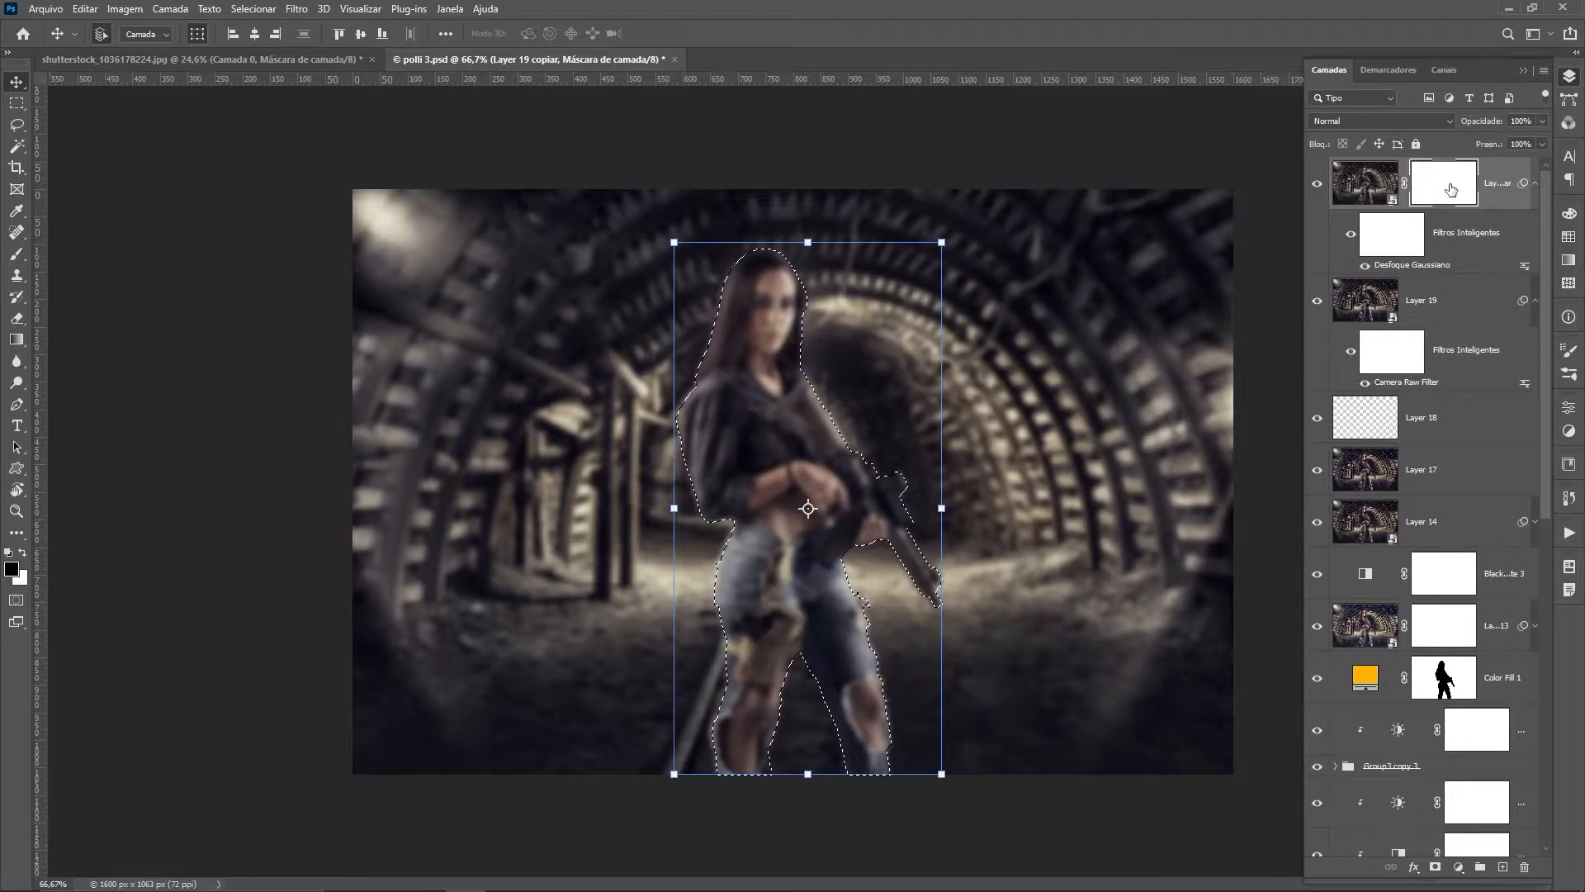
pyautogui.hotkey('alt', 'BackSpace')
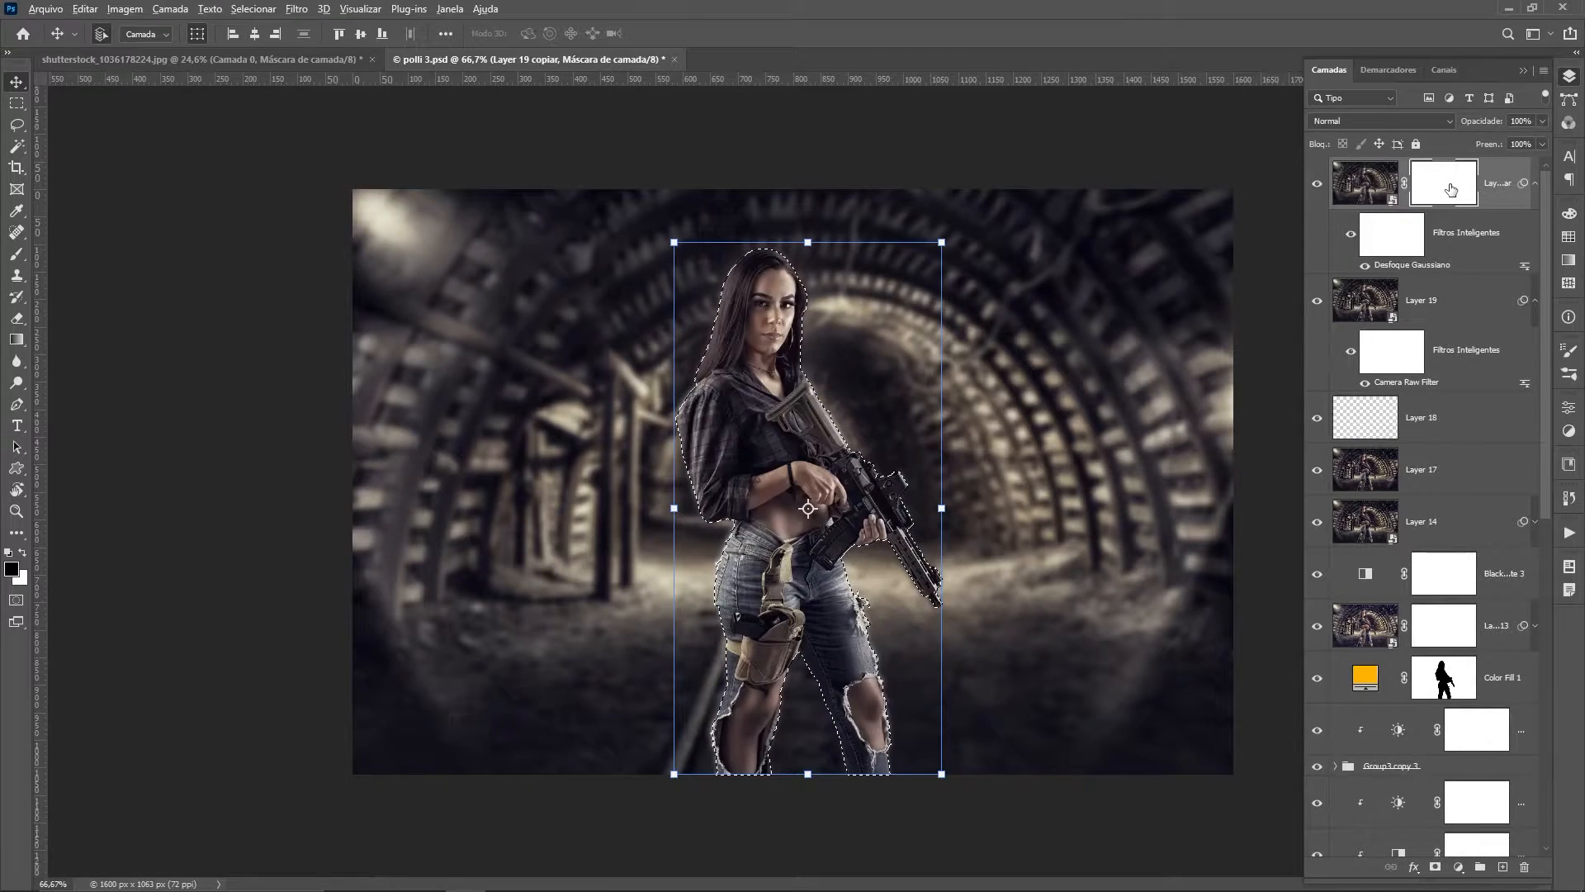
pyautogui.hotkey('ctrl', 'd')
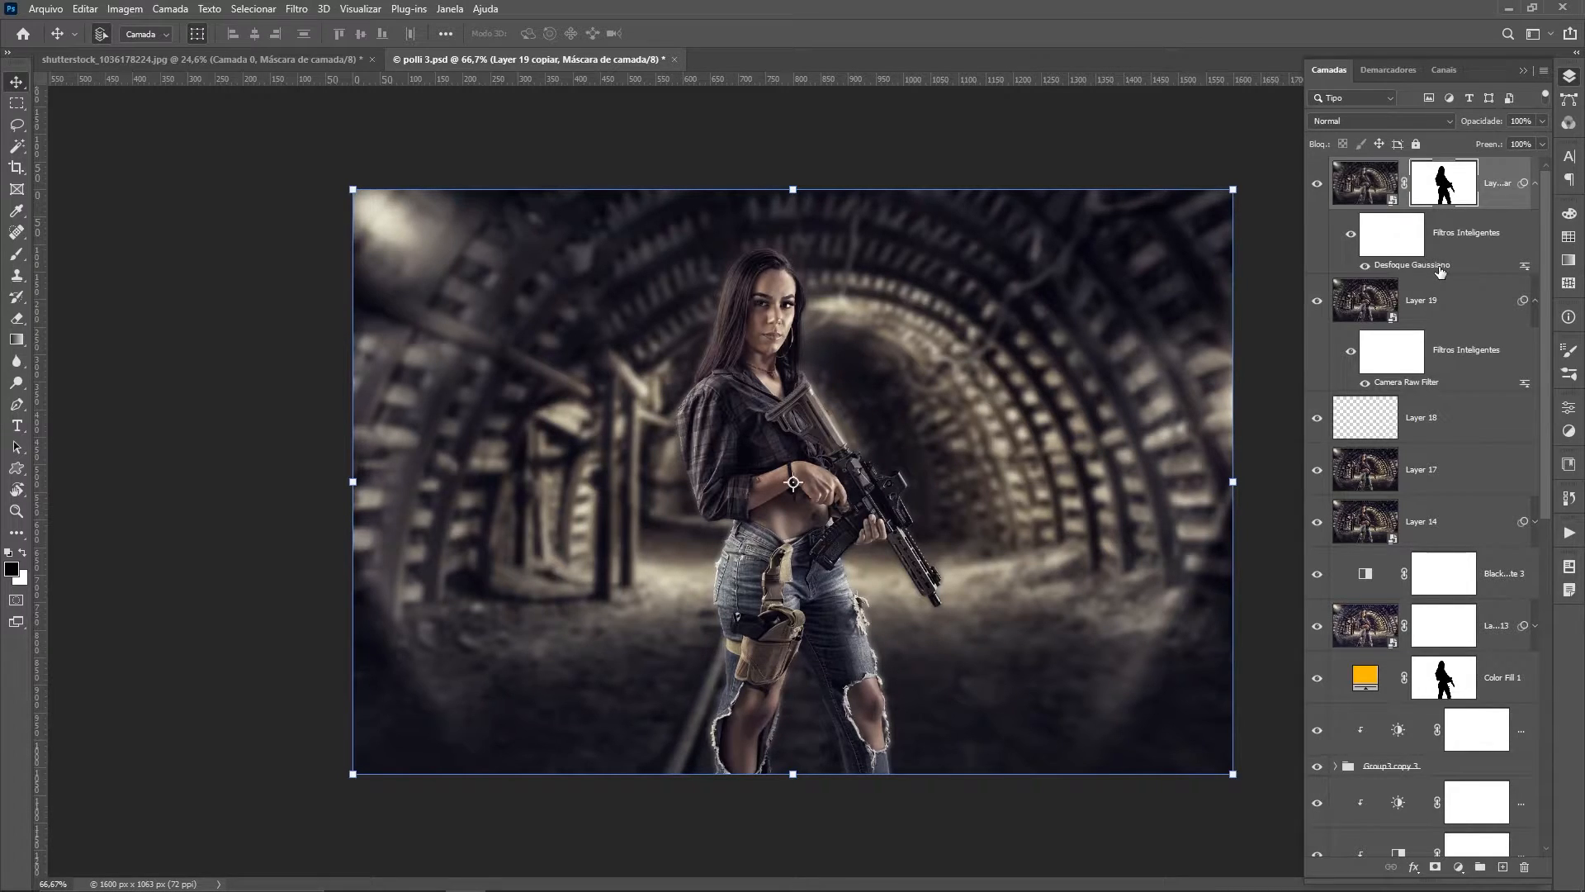
# Step: Set the Desfoque Gaussiano radius of the blurred copy to 4,6 pixels
pyautogui.doubleClick(1441, 269)
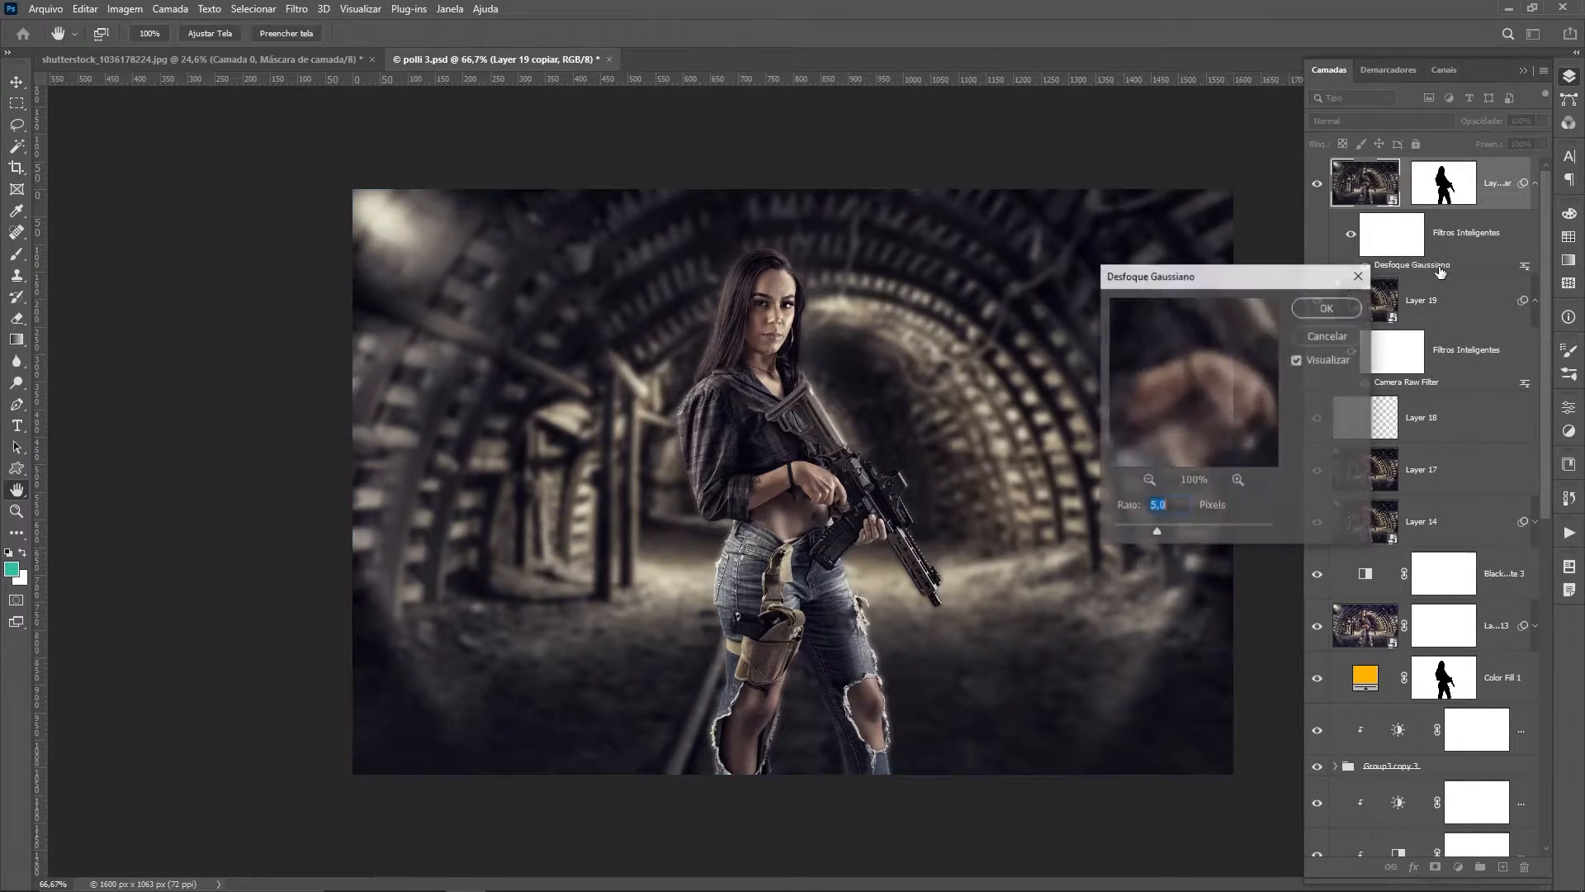
pyautogui.moveTo(1172, 532)
pyautogui.mouseDown()
pyautogui.moveTo(1195, 532)
pyautogui.moveTo(1125, 531)
pyautogui.moveTo(1154, 531)
pyautogui.mouseUp()
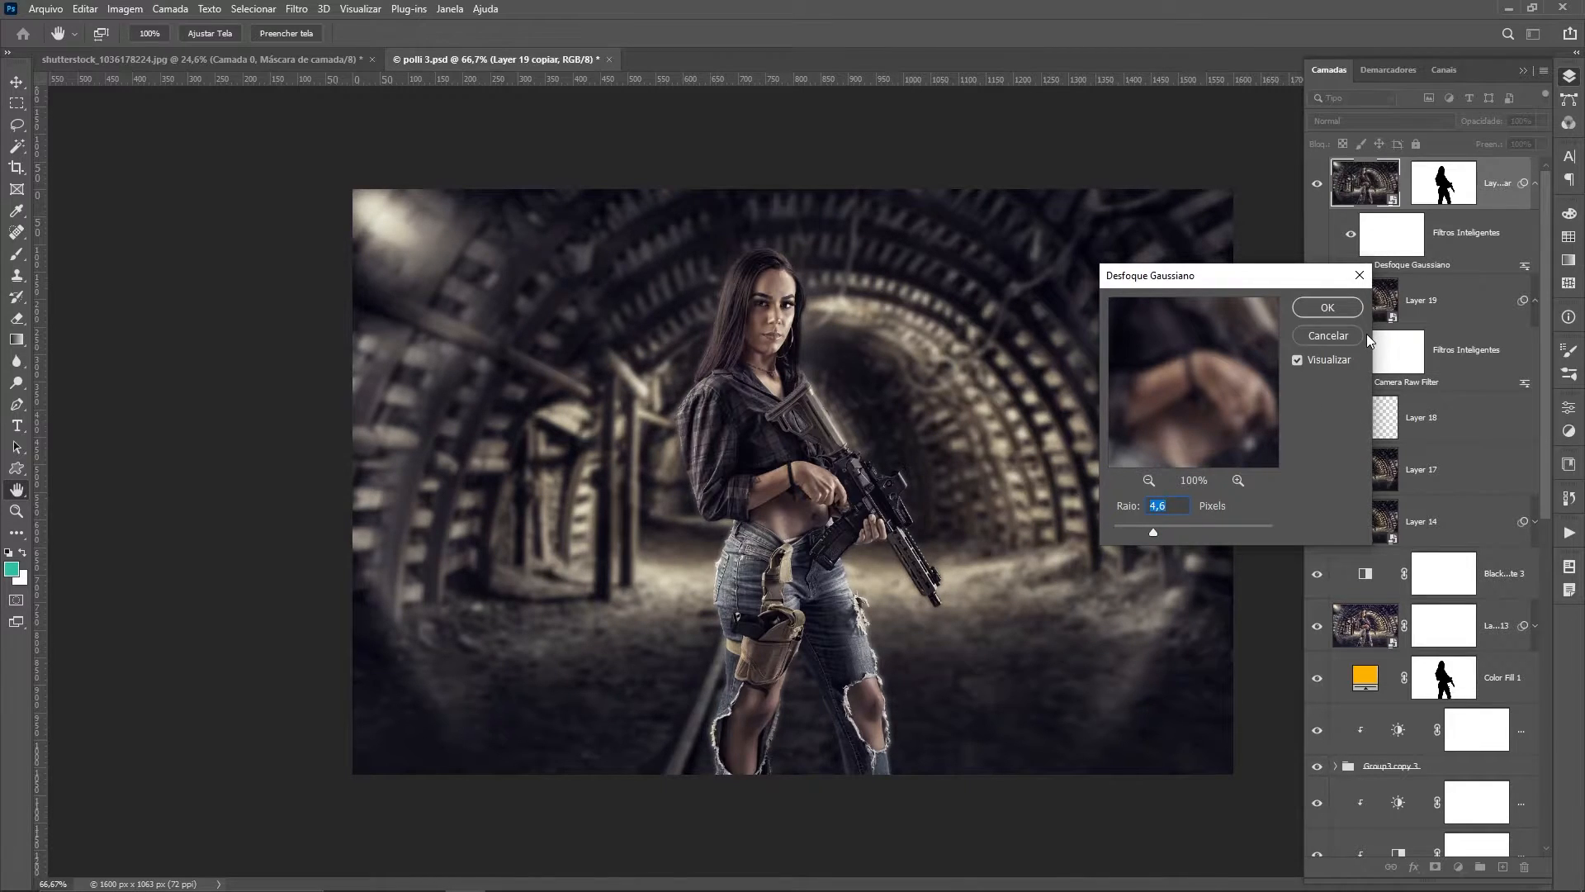
pyautogui.click(1323, 308)
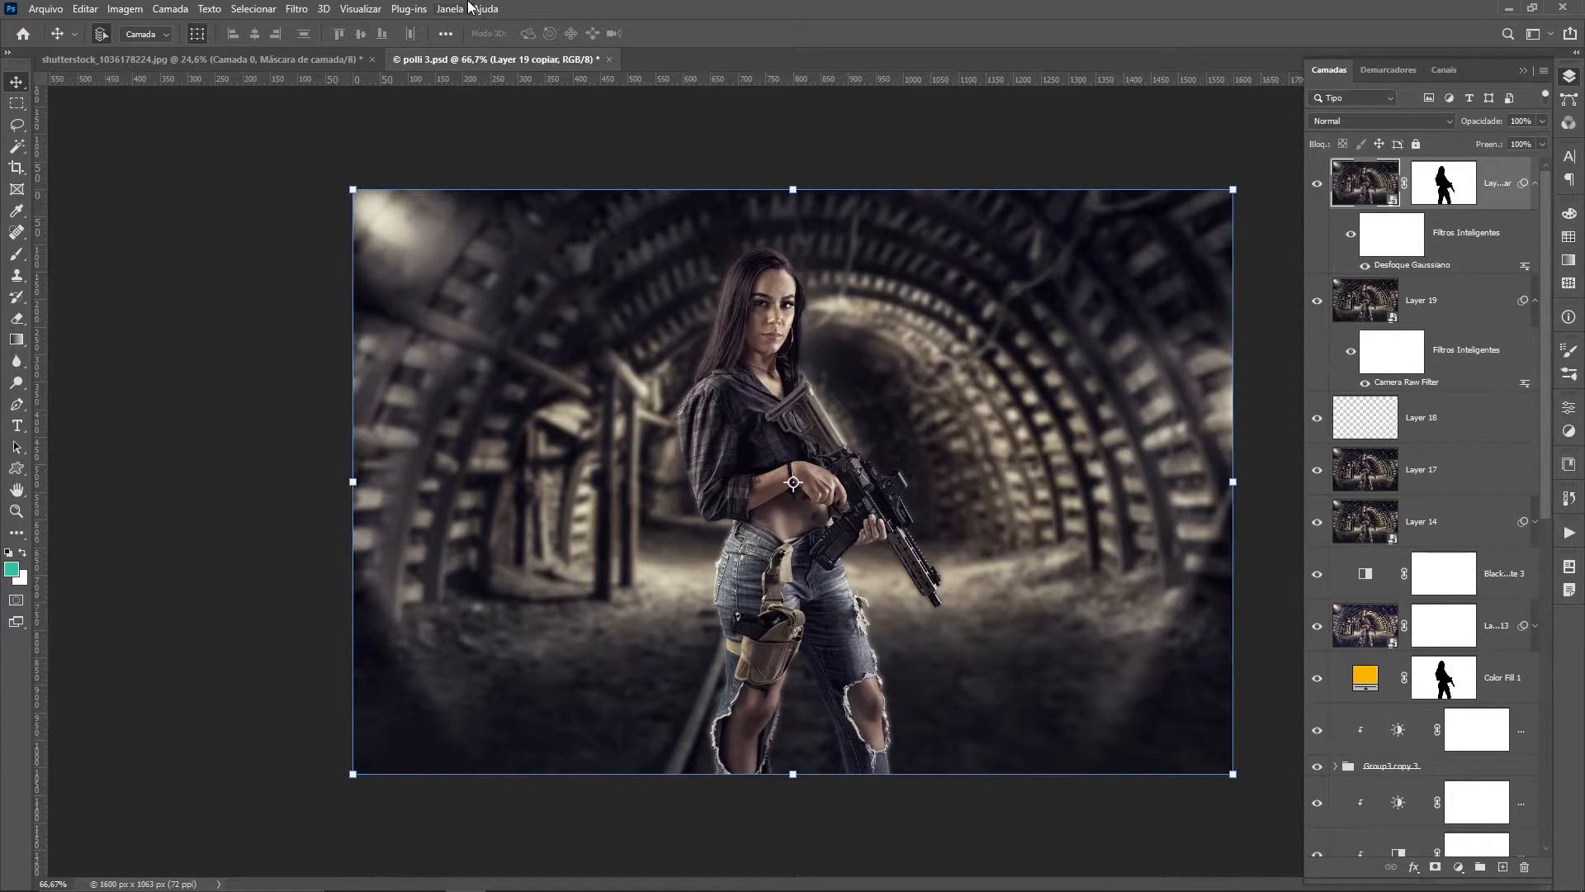
# Step: Search Photoshop's help for "remover" and for "recortar"
pyautogui.click(485, 9)
pyautogui.click(495, 26)
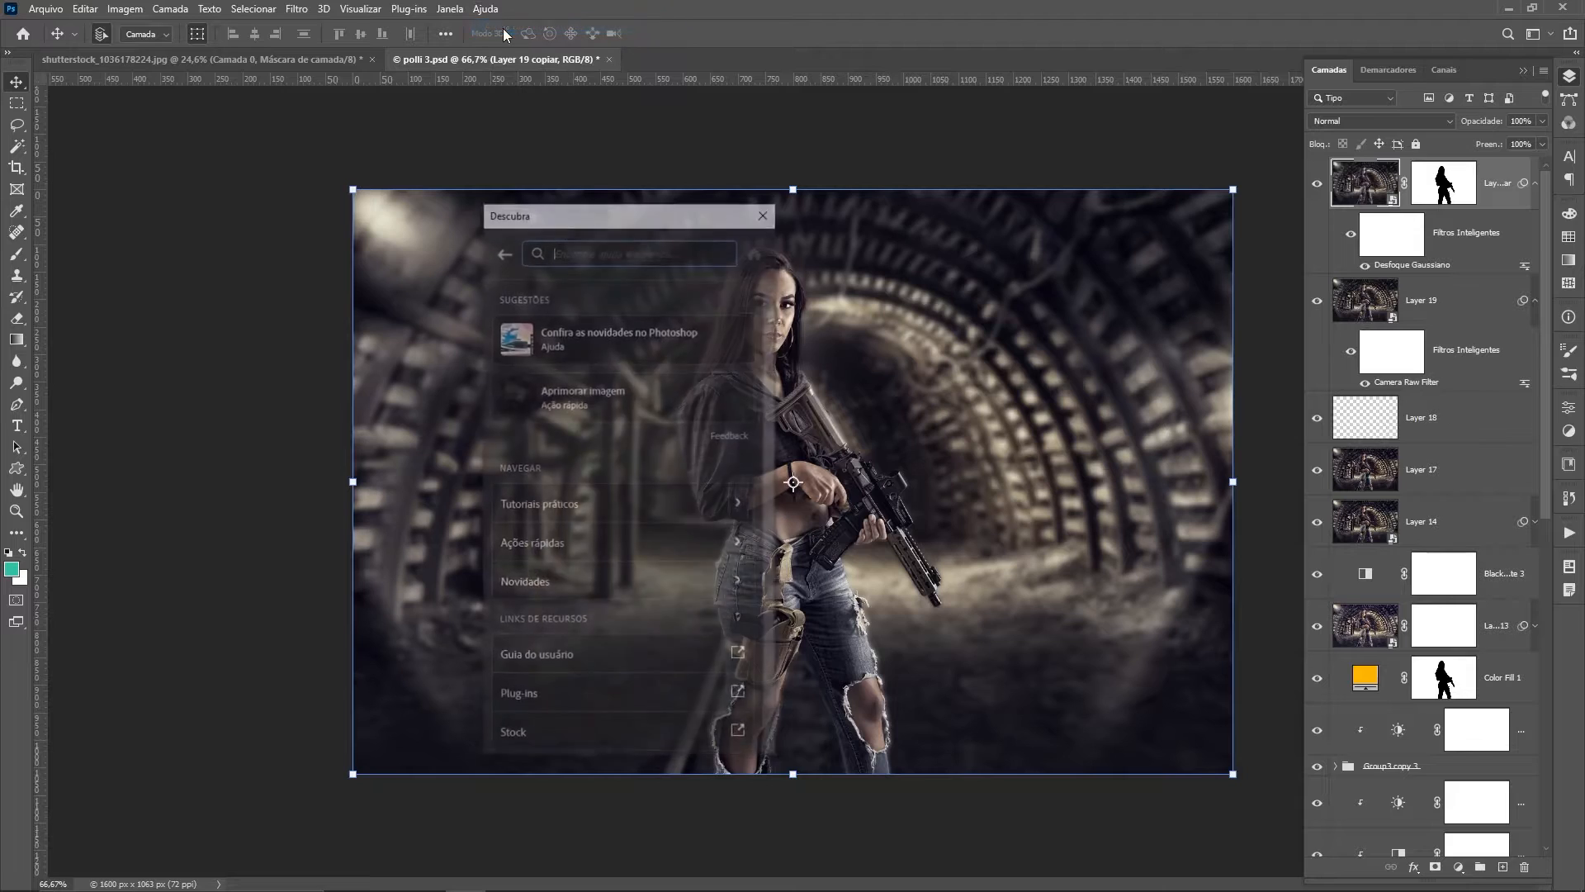
pyautogui.click(637, 248)
pyautogui.write('remover')
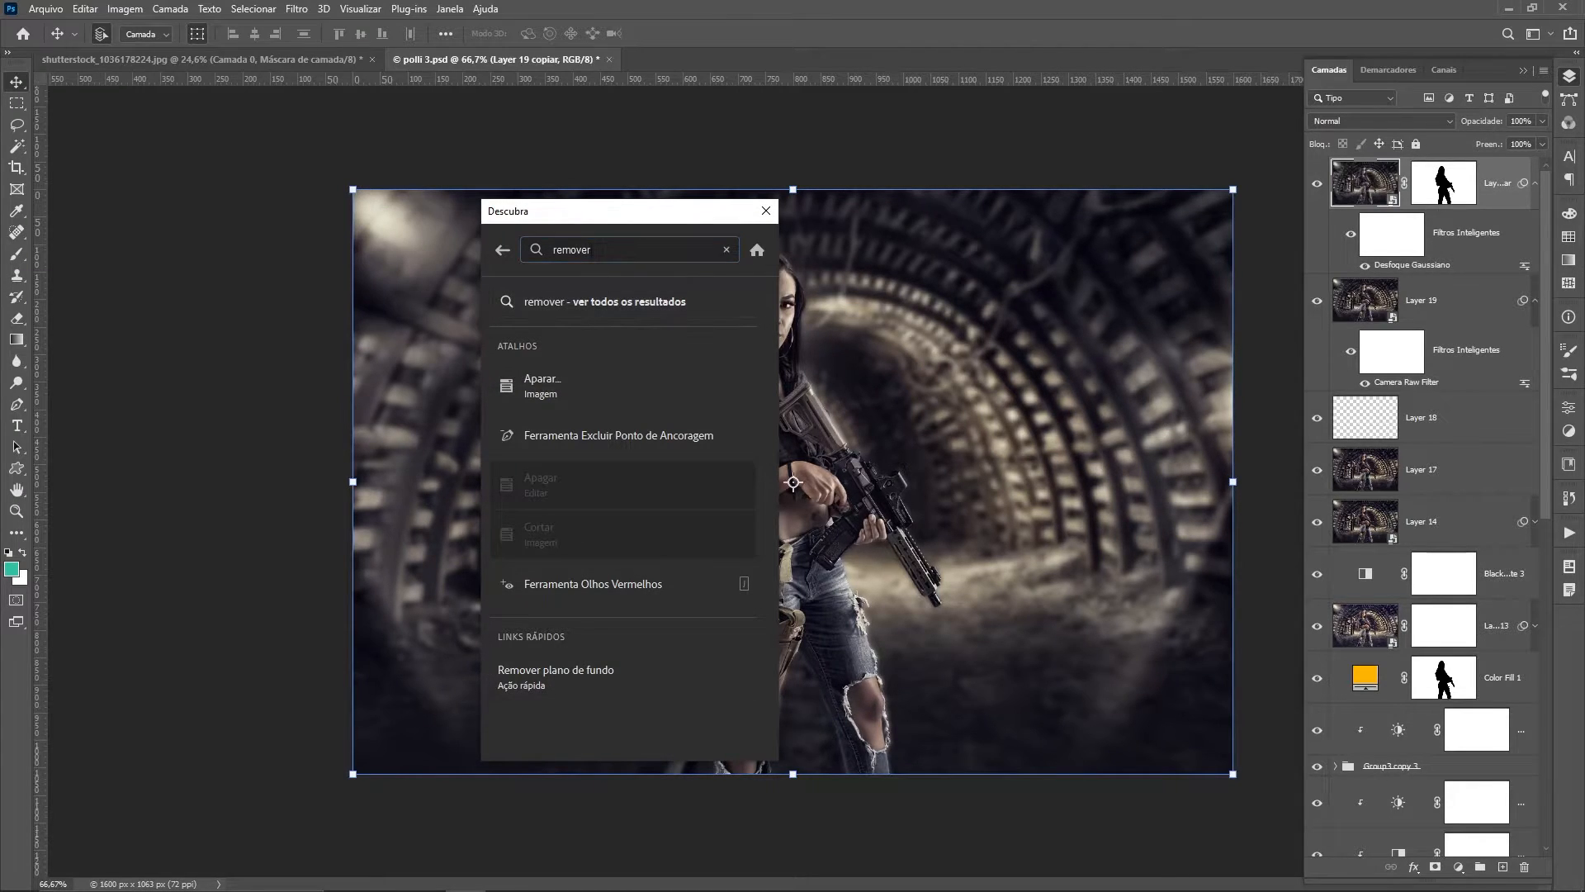
pyautogui.doubleClick(609, 249)
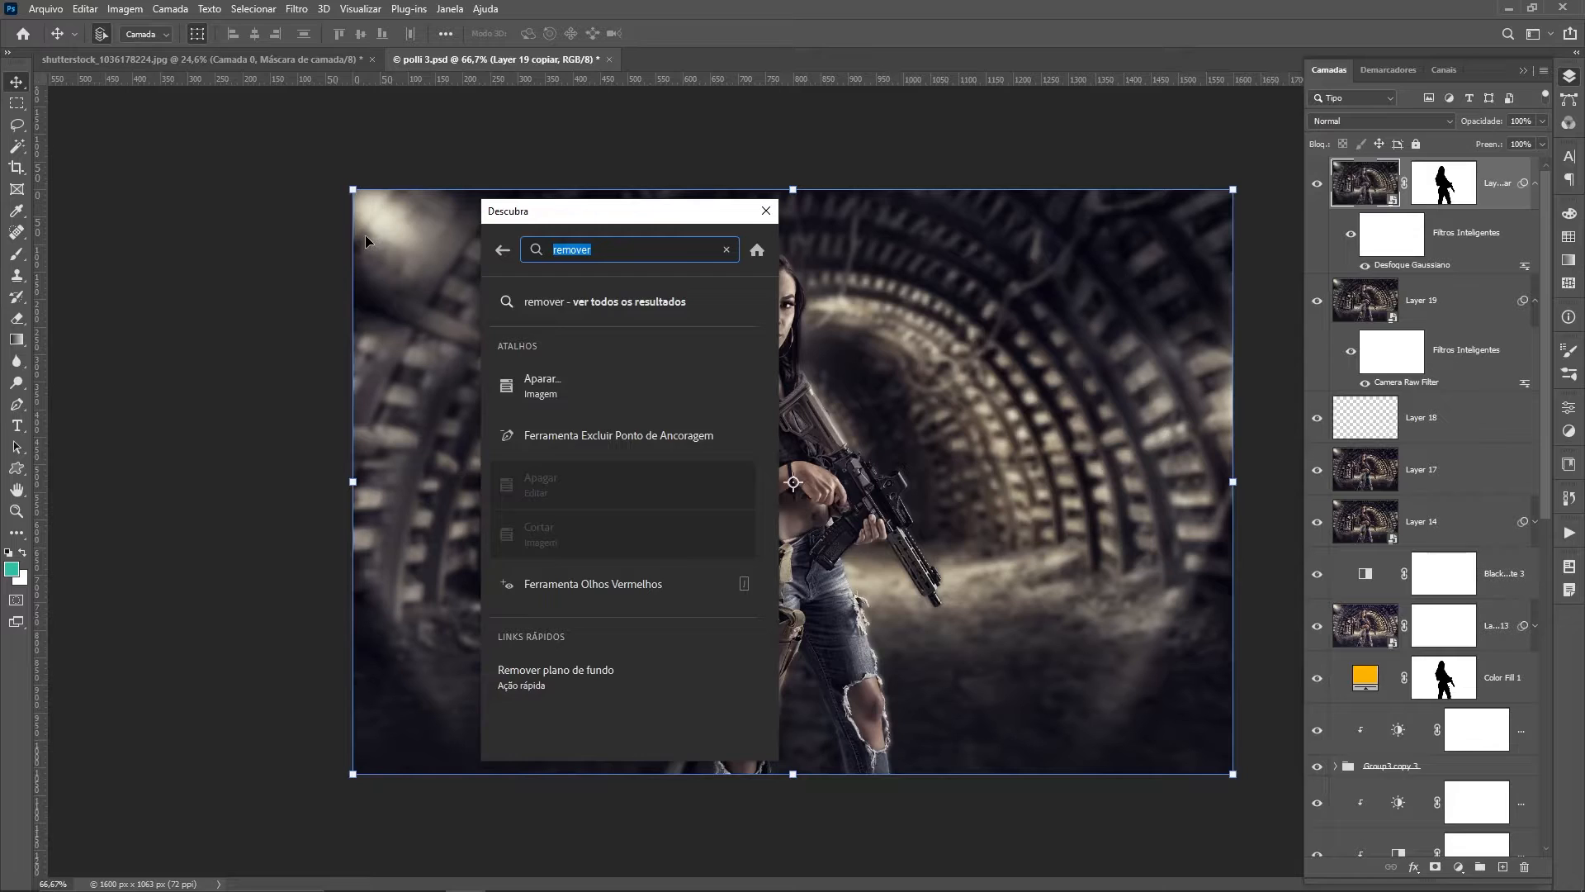
pyautogui.write('recortar')
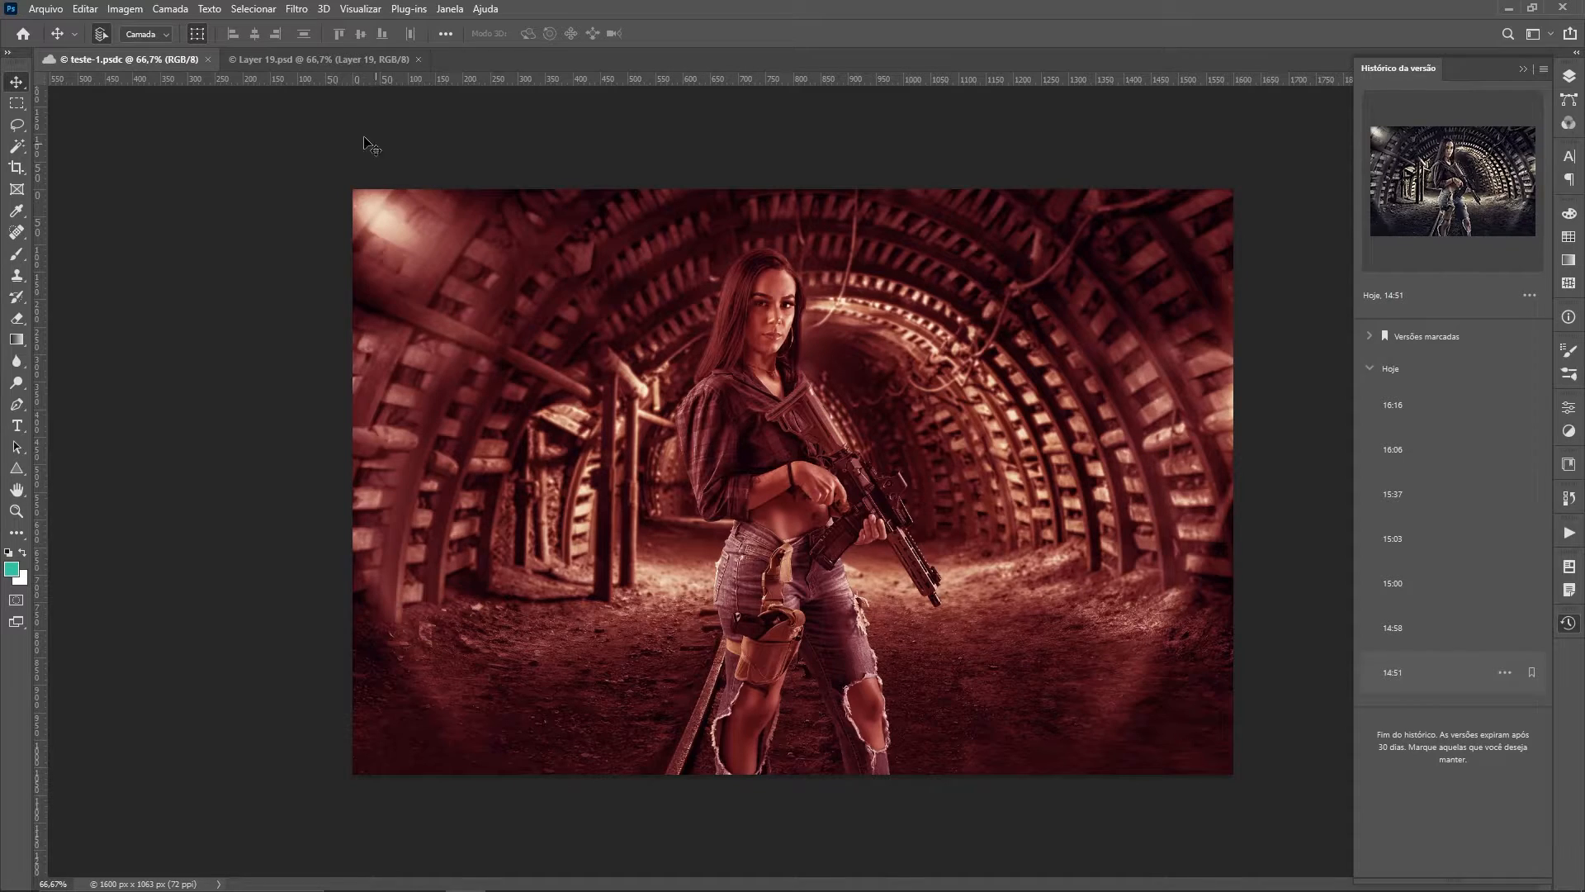
# Step: Compare the version history of the local Layer 19.psd with that of the cloud document teste-1.psdc
pyautogui.click(335, 57)
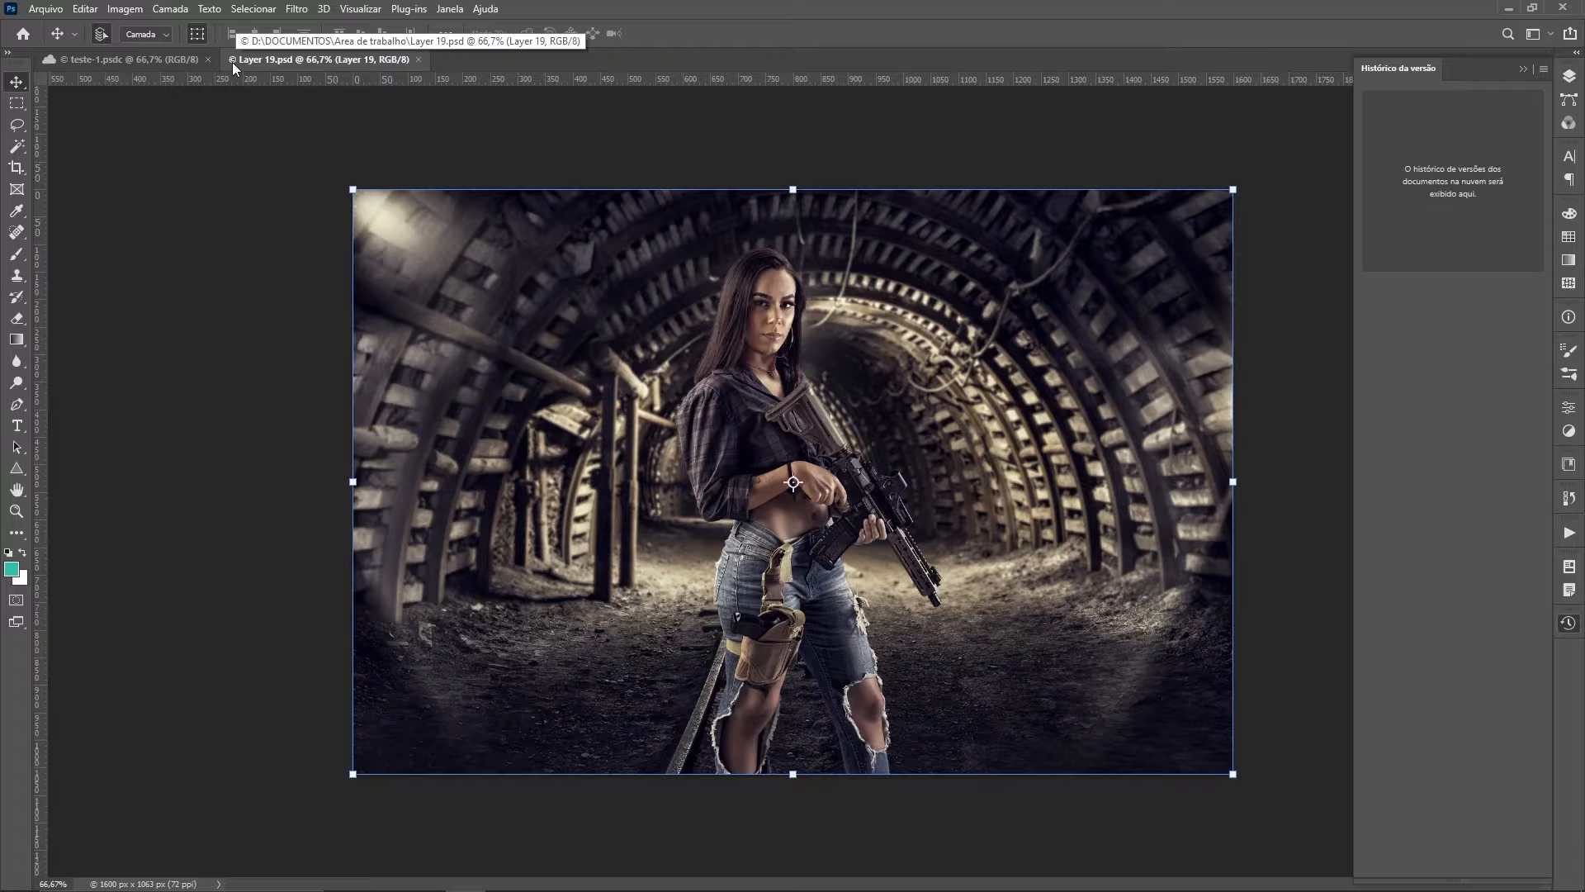
pyautogui.click(238, 157)
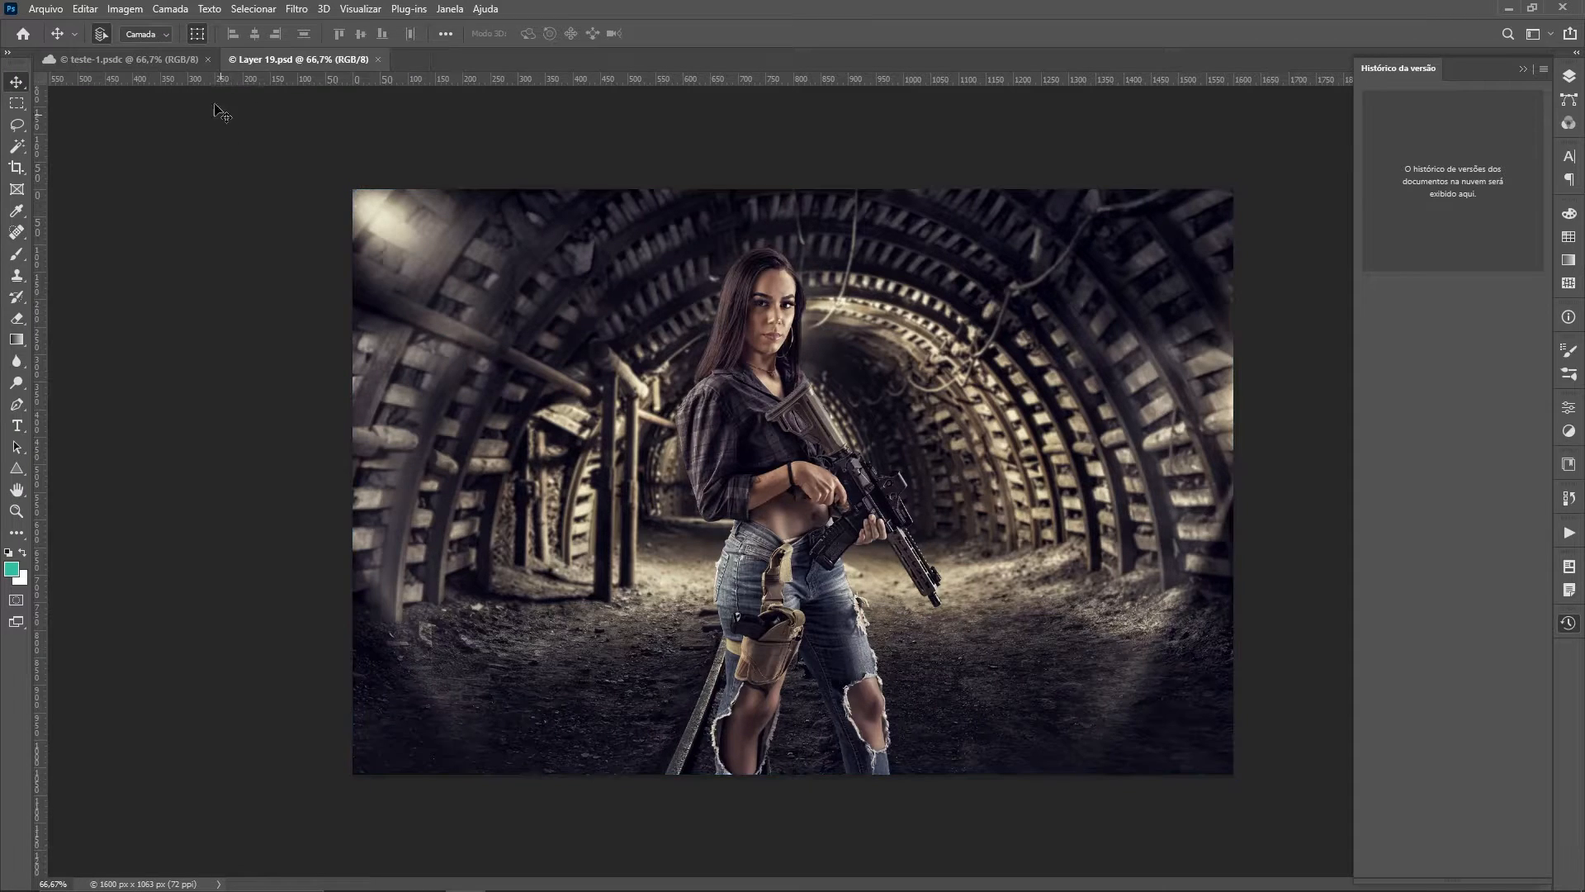
pyautogui.click(180, 60)
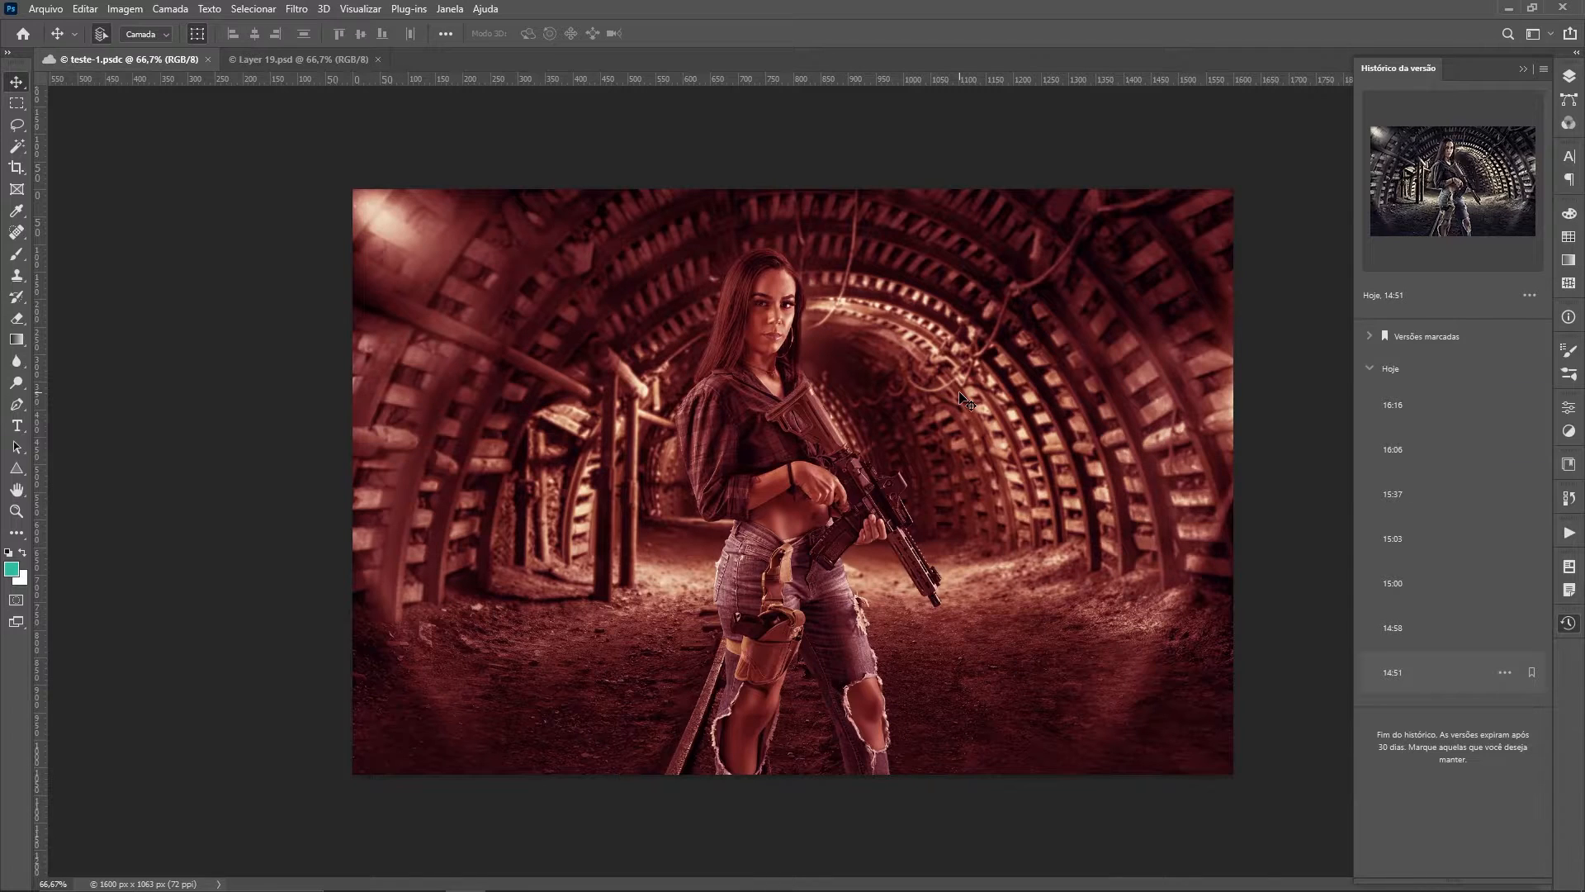
# Step: Examine the cloud documents option in the Save As dialog of Layer 19.psd and close it without saving
pyautogui.click(343, 59)
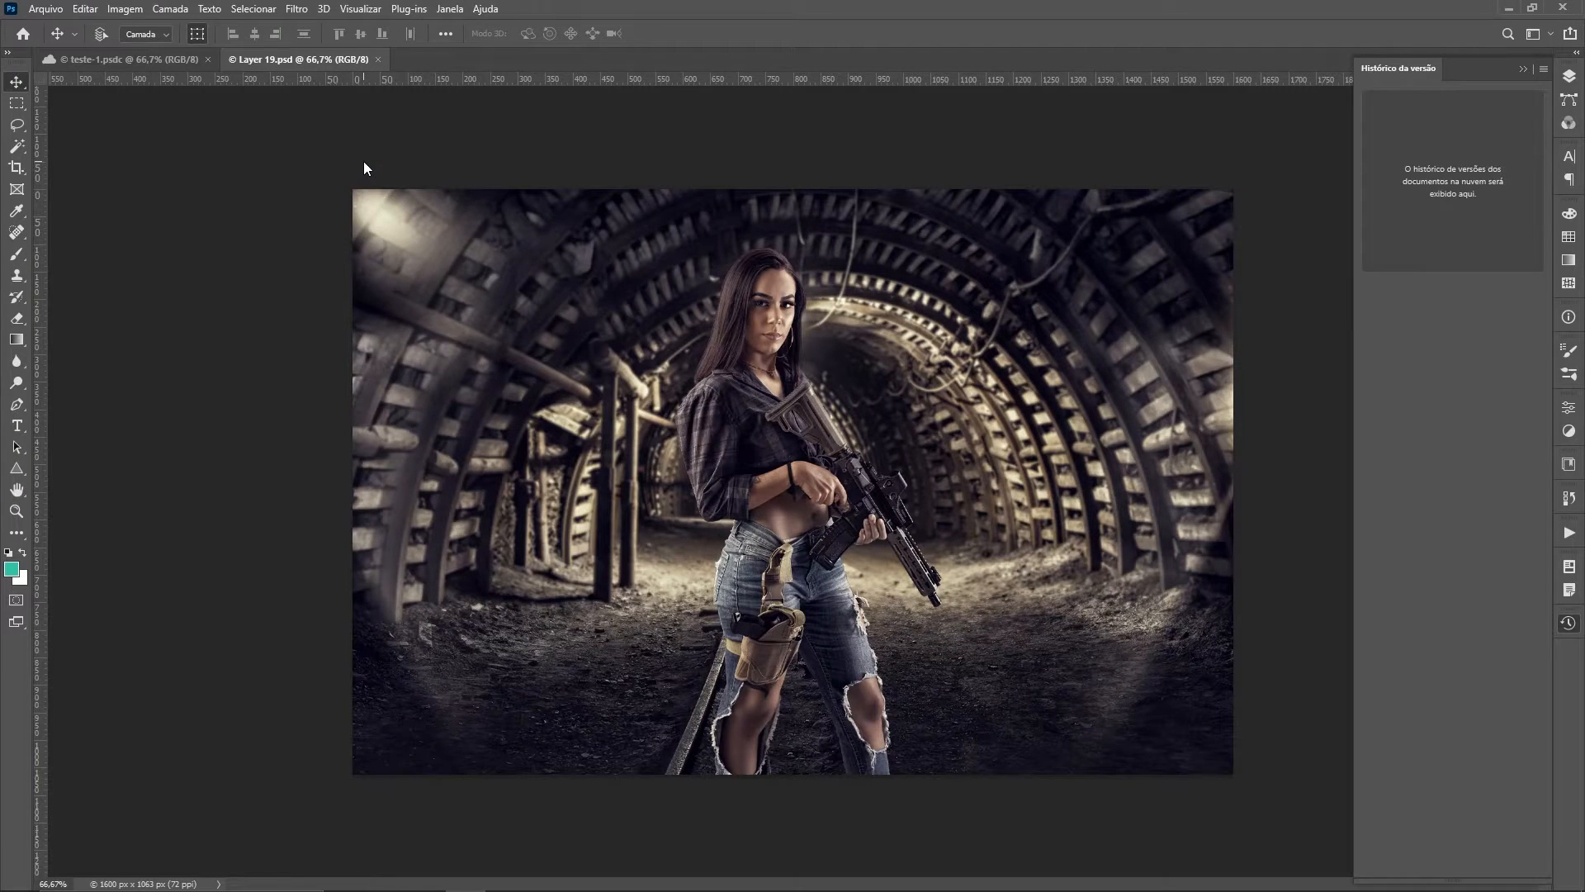
pyautogui.hotkey('ctrl', 'shift', 's')
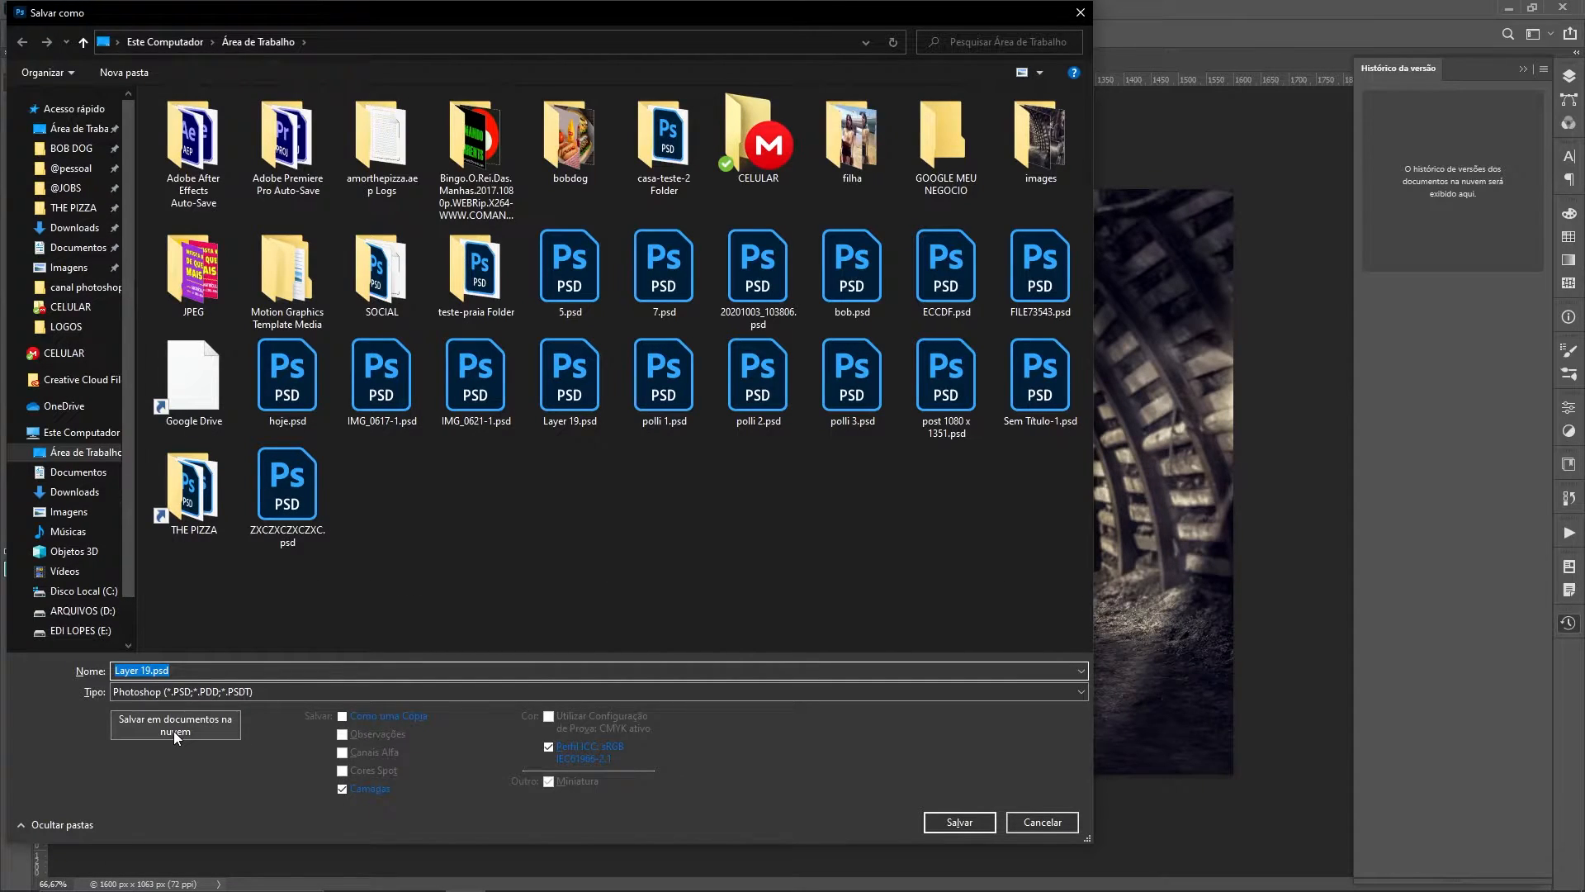
pyautogui.click(1043, 821)
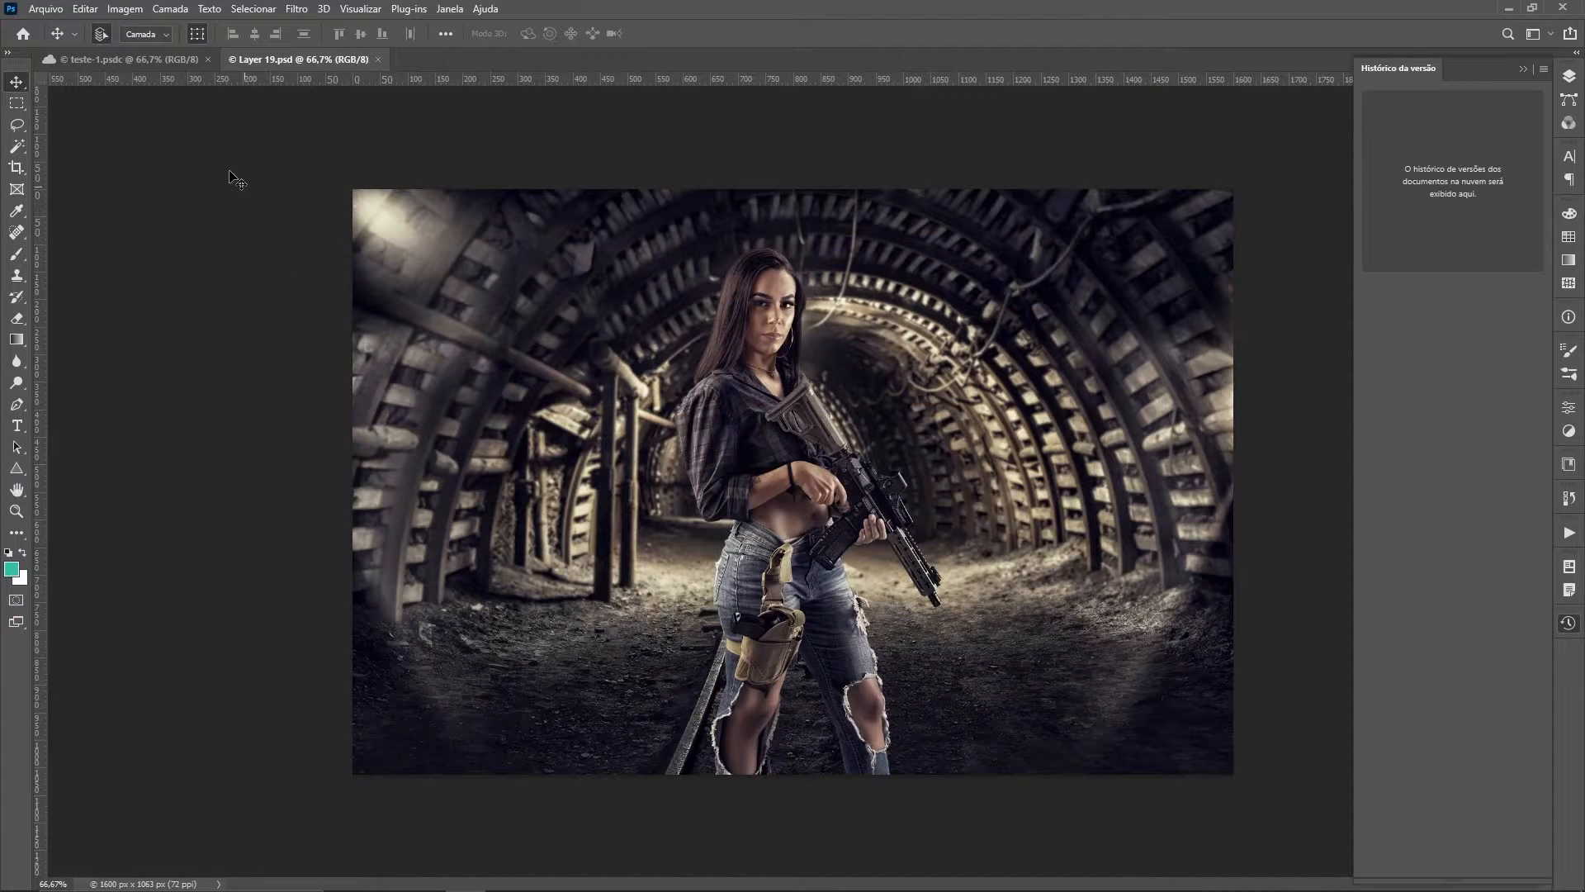
# Step: Preview the saved versions of teste-1.psdc one after another, from 14:58 up to 16:16
pyautogui.click(150, 58)
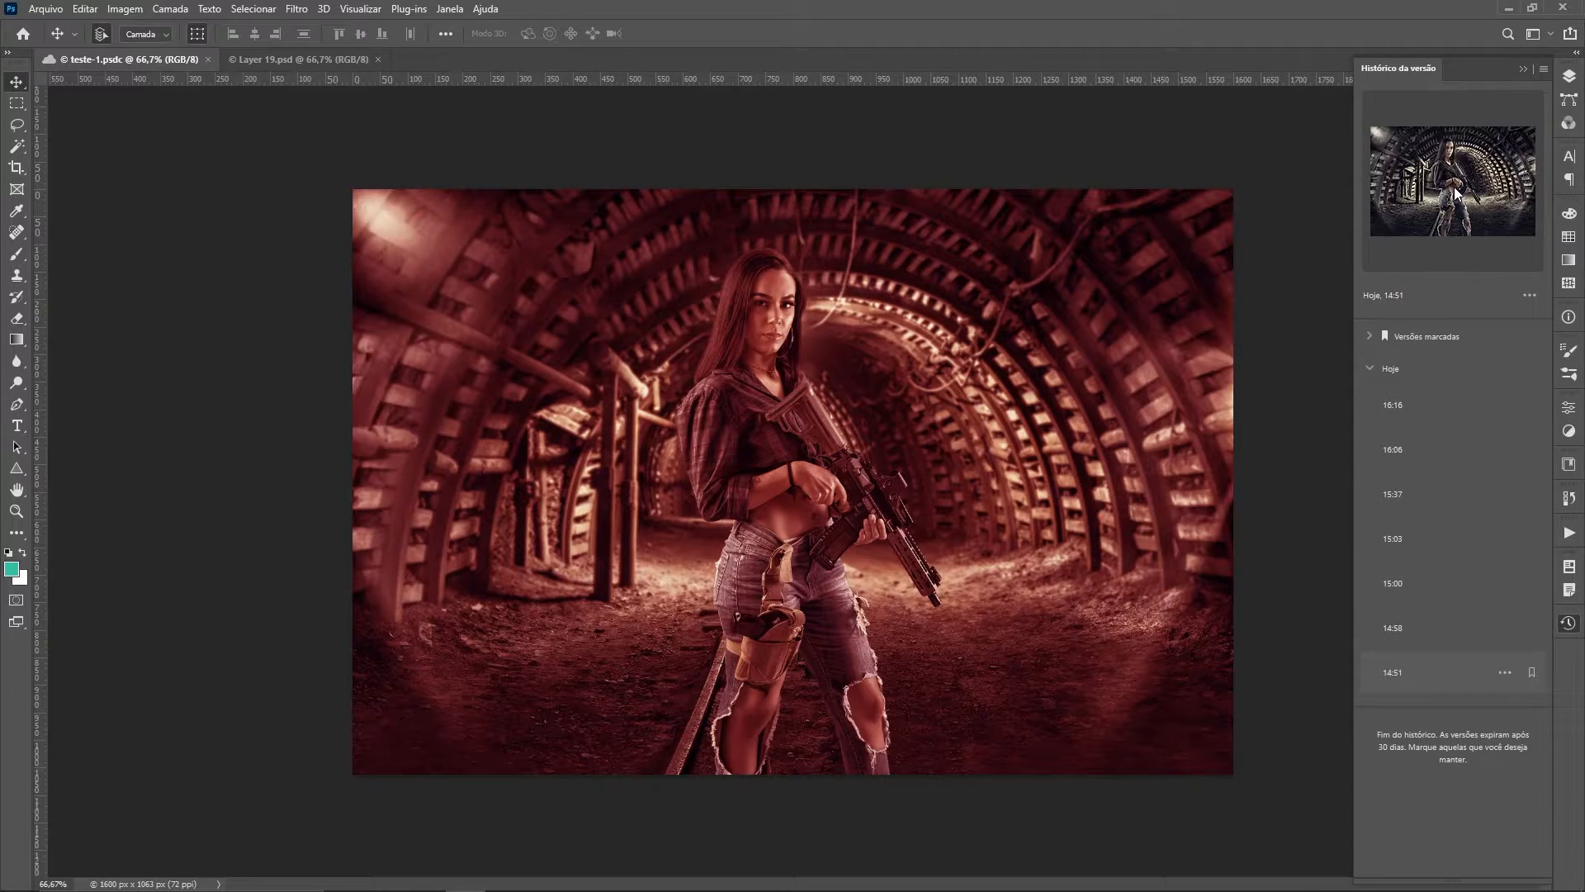
pyautogui.click(1391, 627)
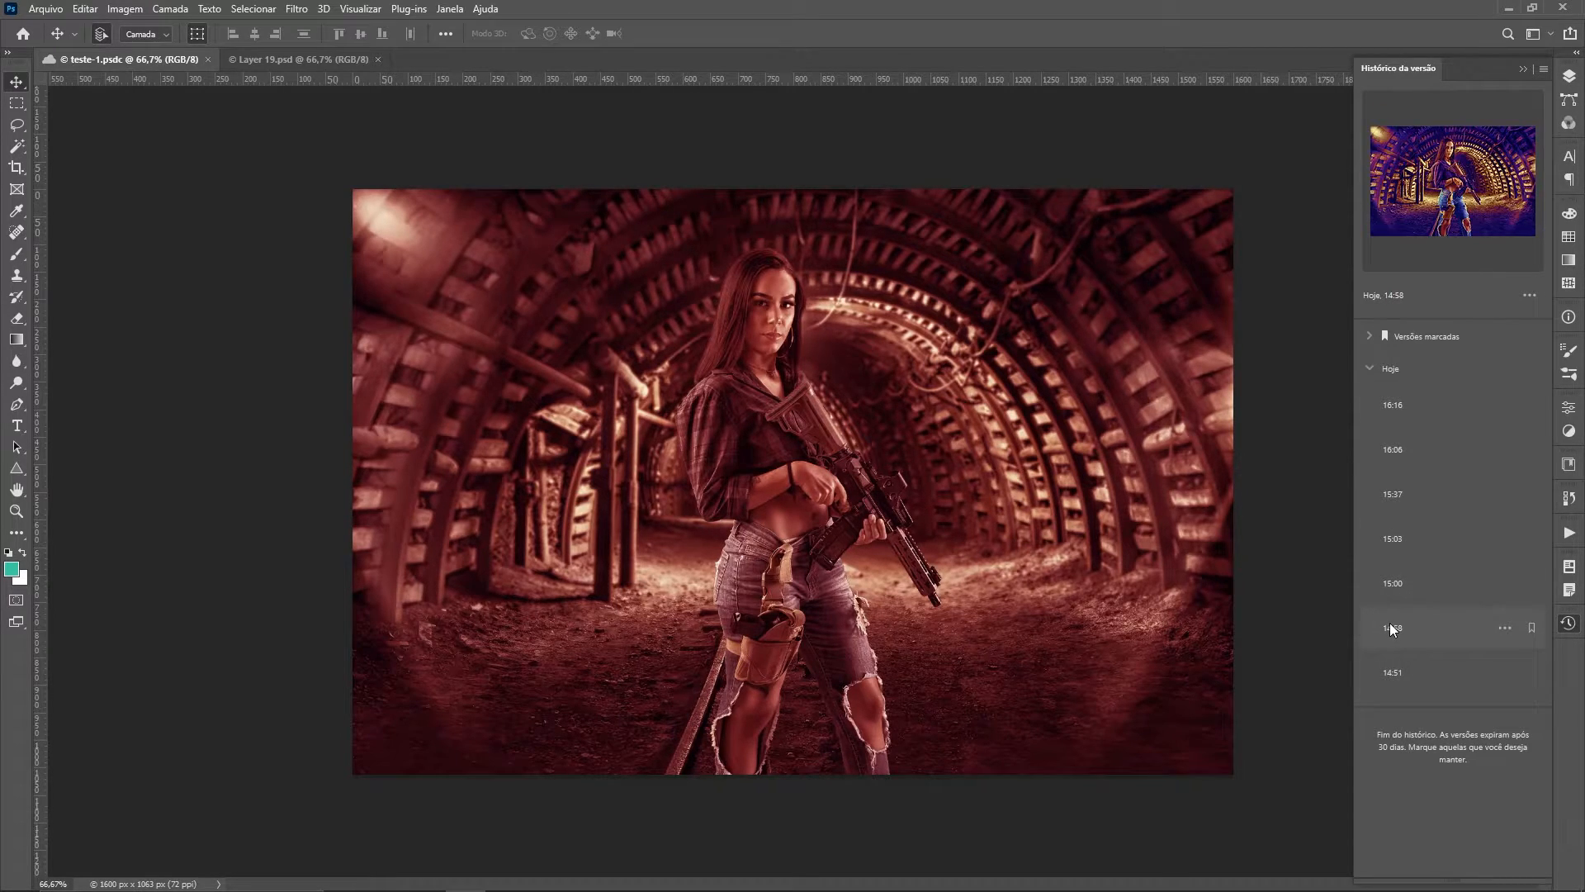
pyautogui.click(1409, 584)
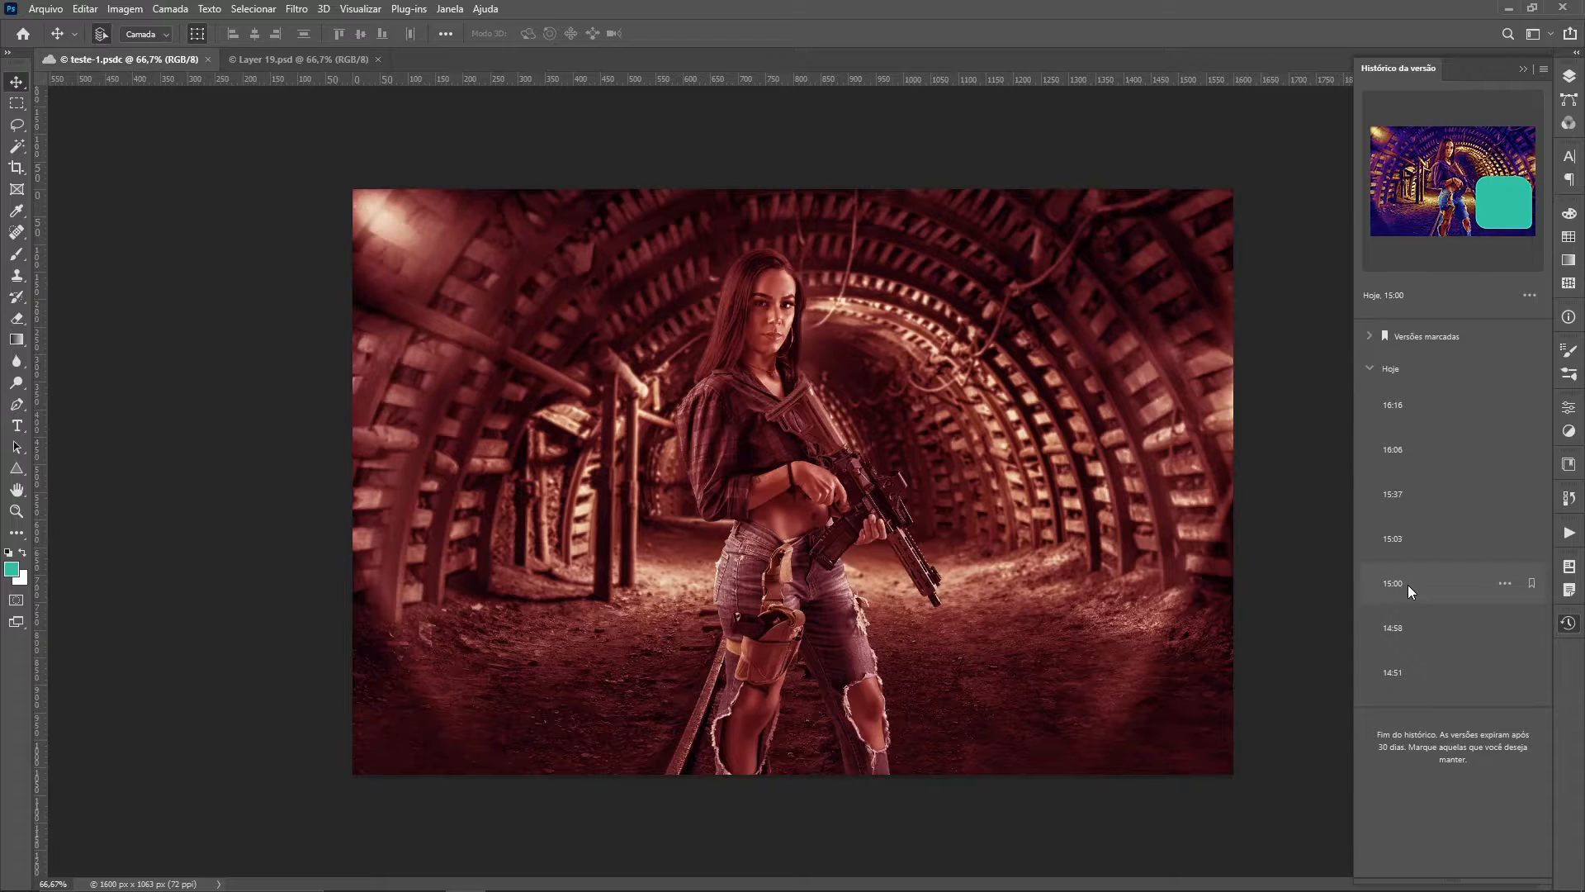
pyautogui.click(1400, 539)
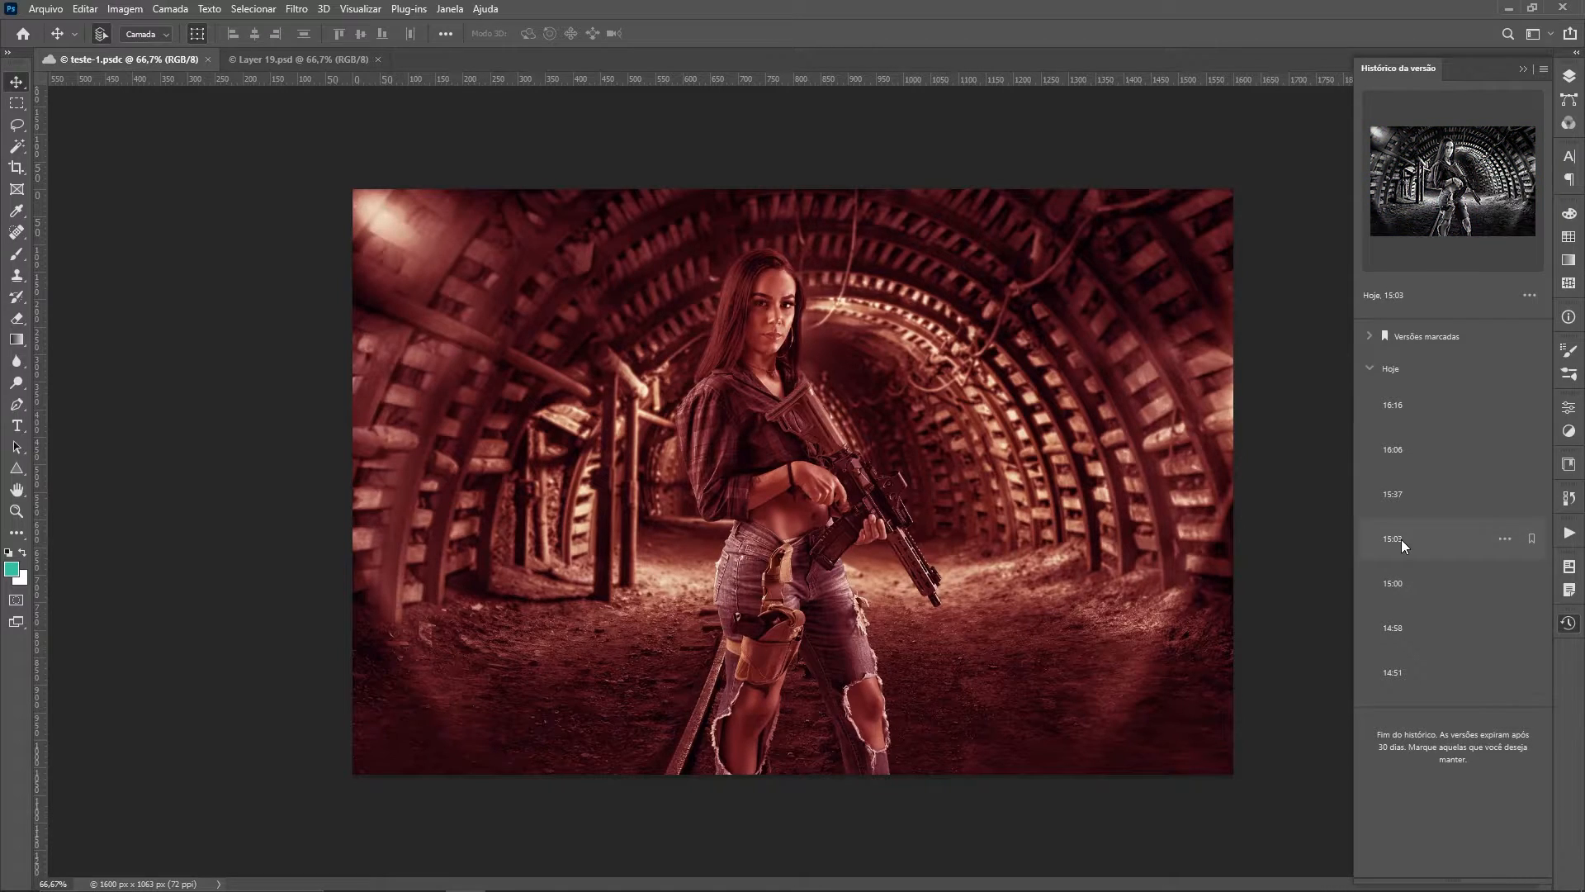
pyautogui.click(1399, 500)
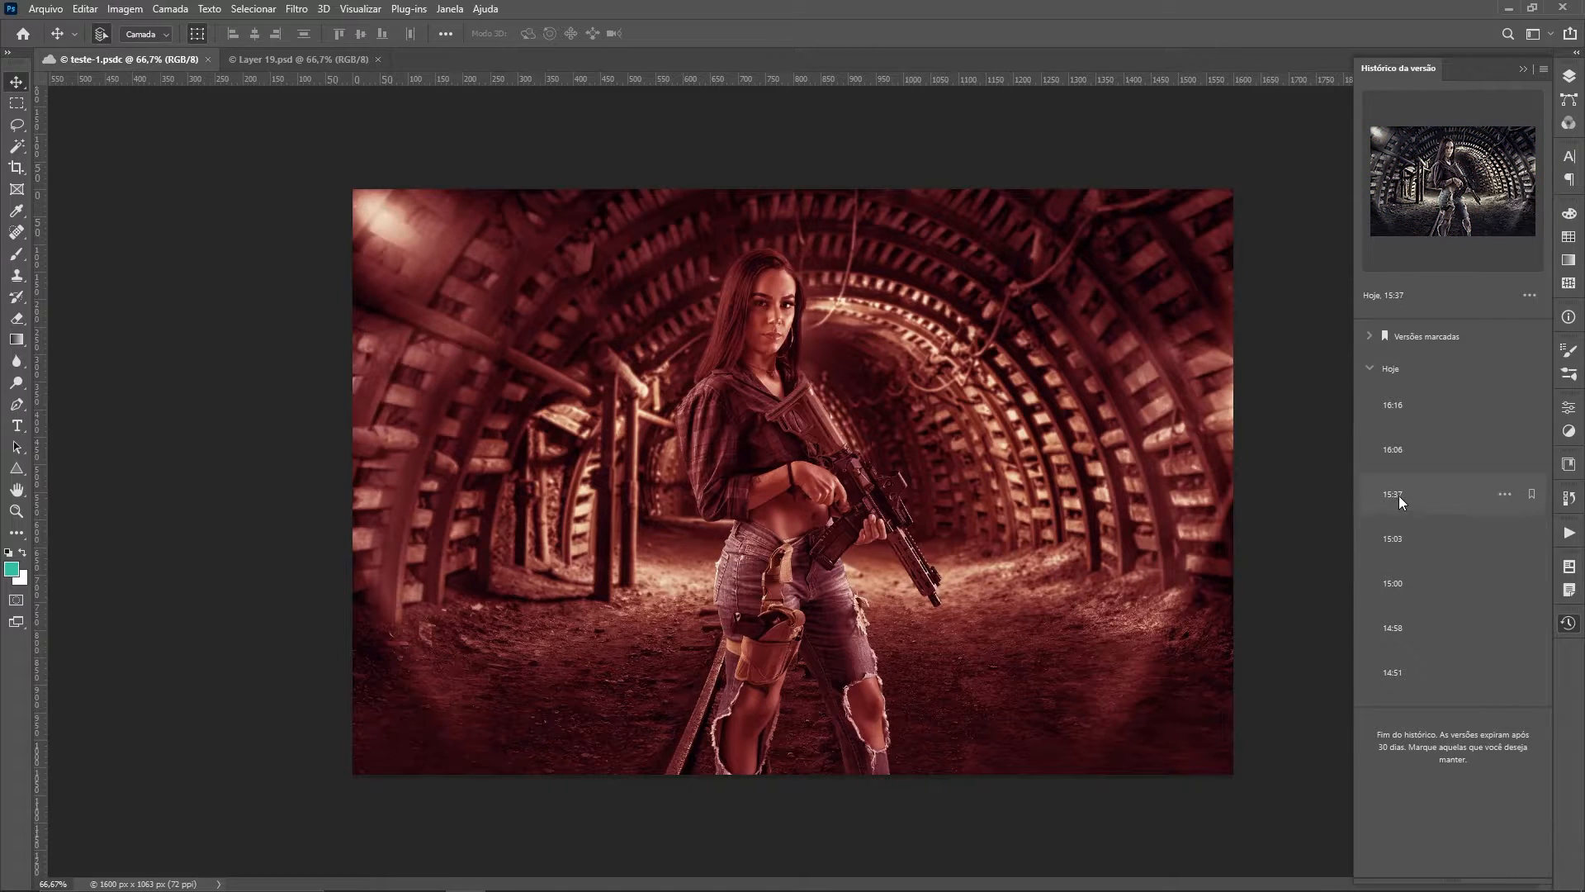
pyautogui.click(1400, 453)
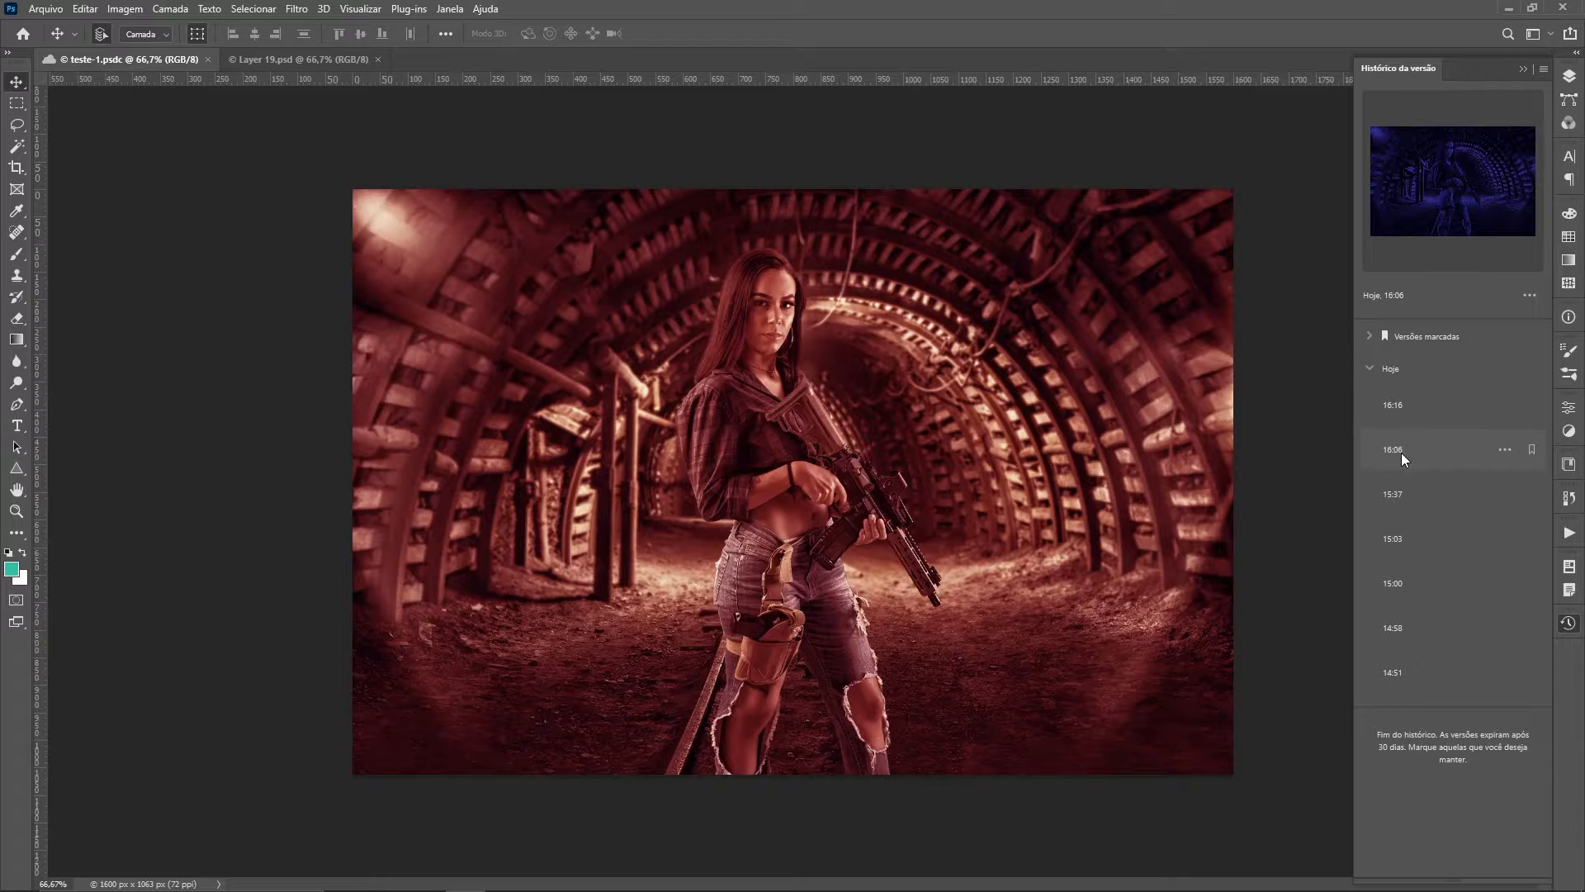
pyautogui.click(1400, 411)
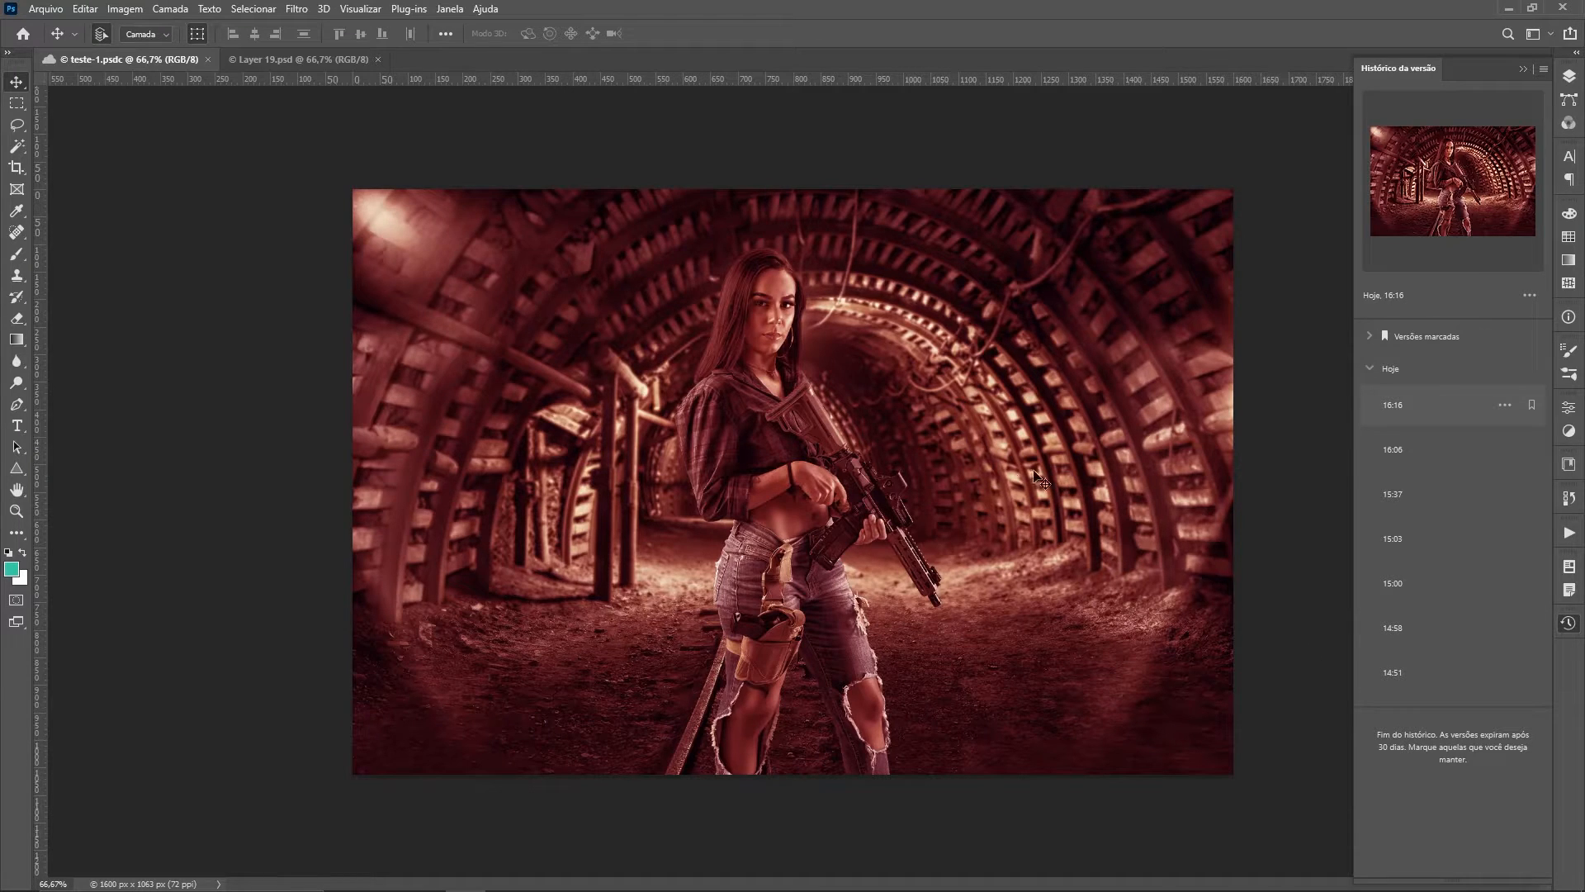
# Step: Mark the black-and-white 15:03 version of teste-1.psdc with the name "Polly - PB" and expand the marked versions
pyautogui.click(1414, 453)
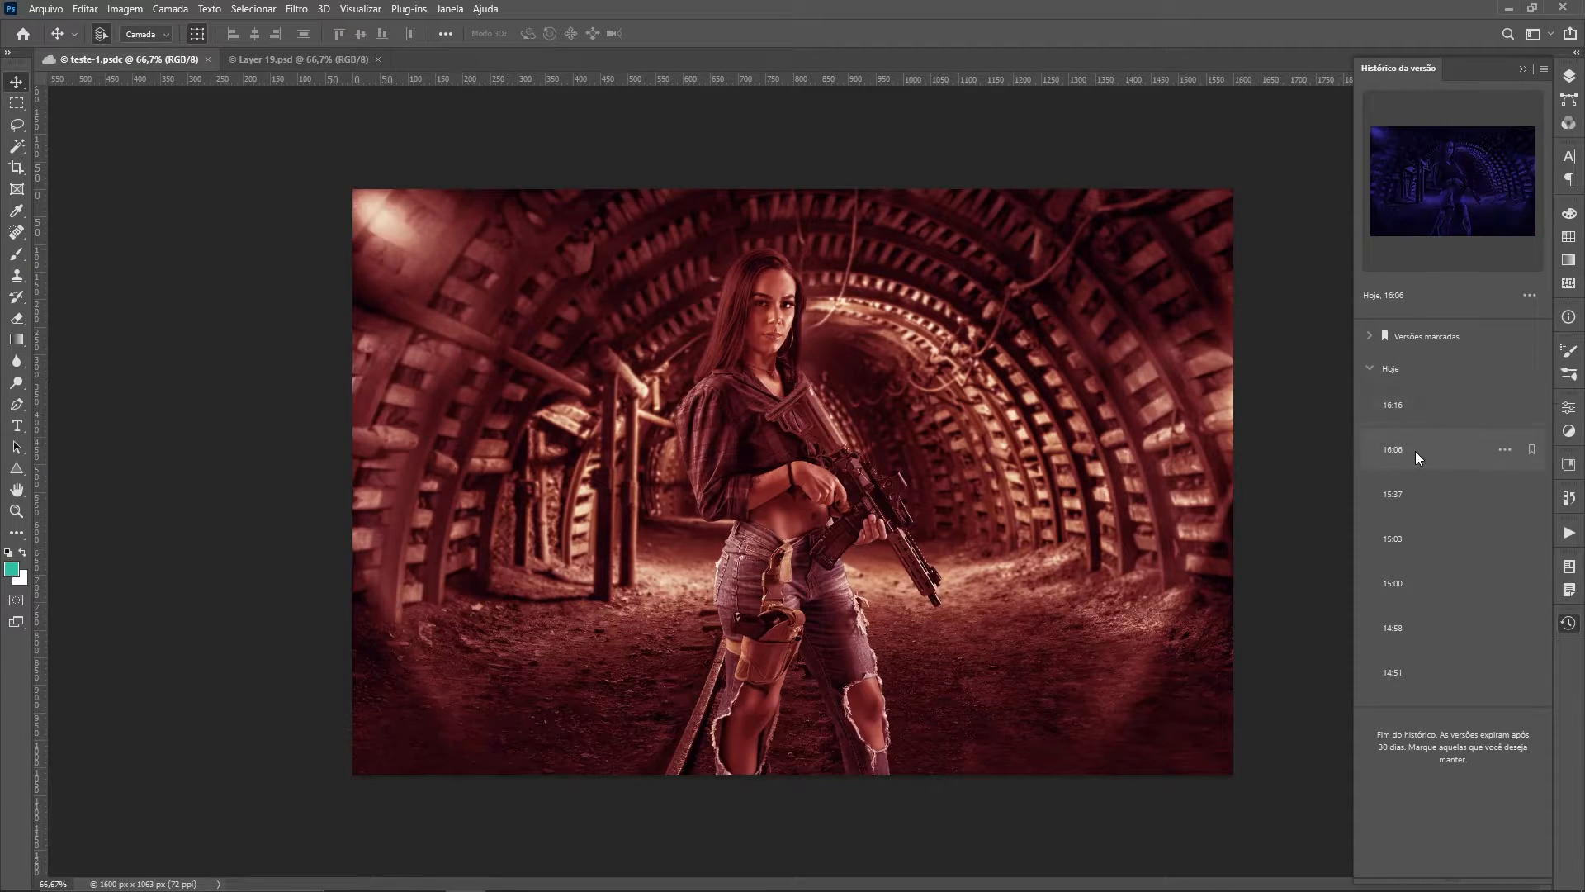
pyautogui.click(1400, 495)
pyautogui.click(1399, 549)
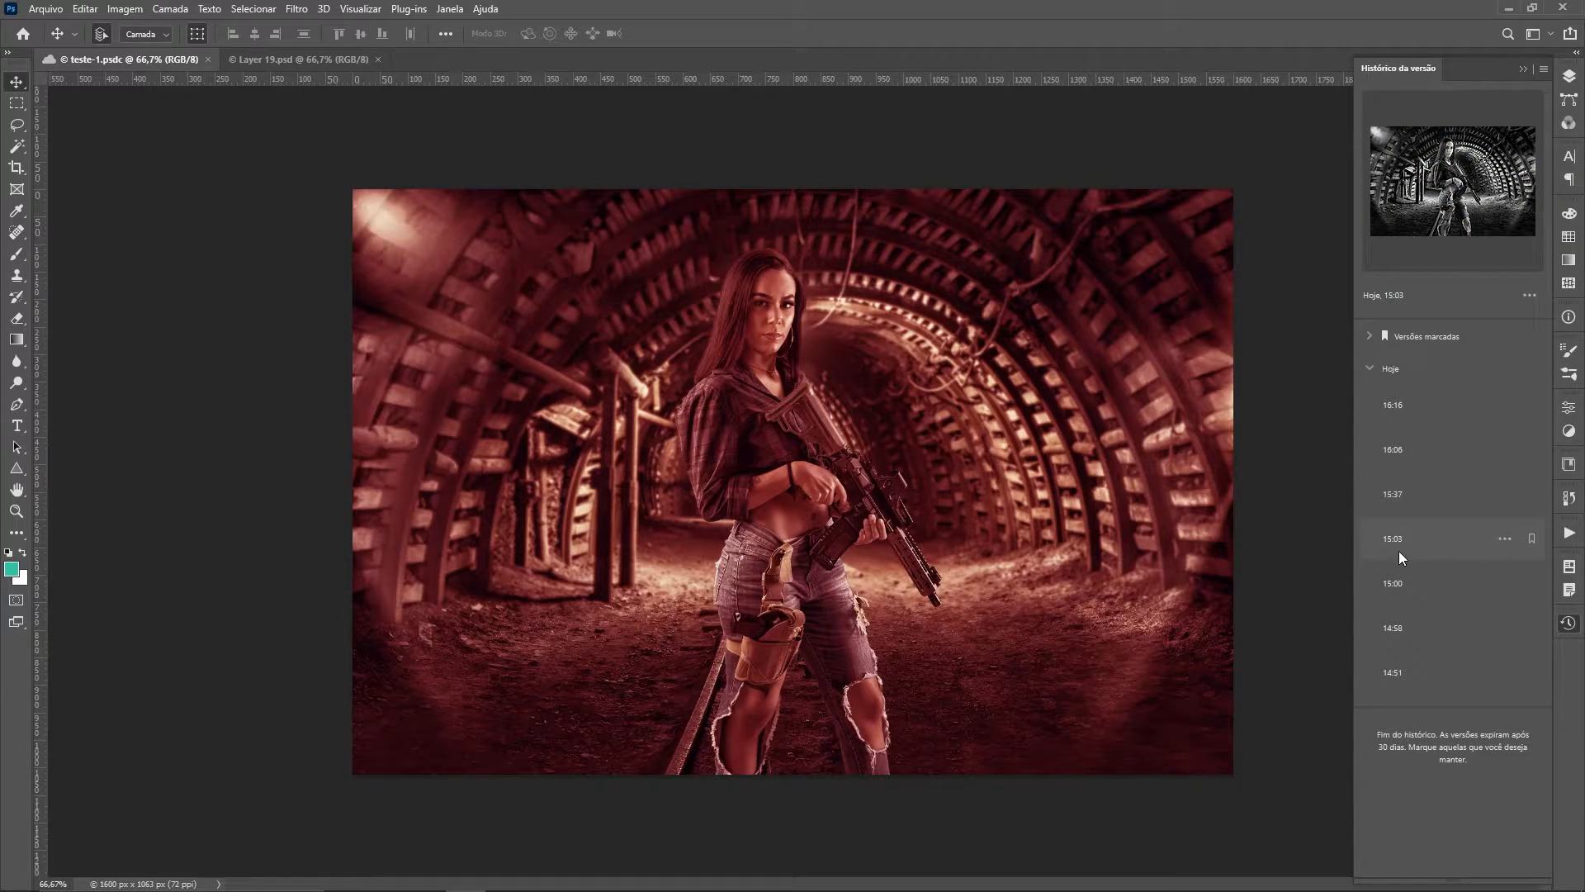
pyautogui.click(1522, 546)
pyautogui.write('Polly - PB')
pyautogui.press('Return')
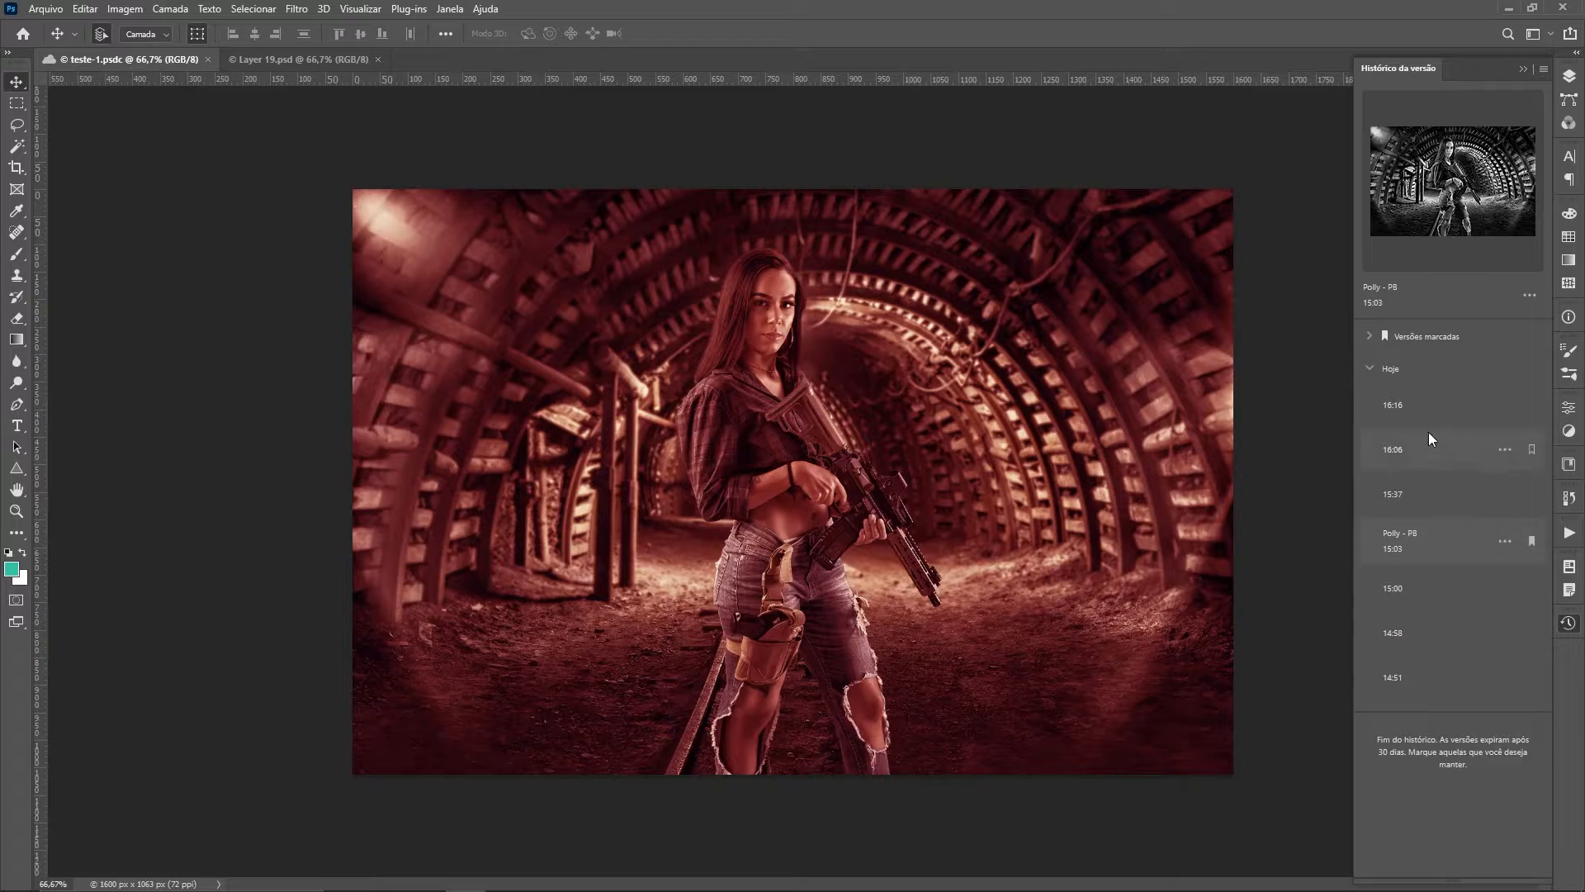
pyautogui.click(1368, 337)
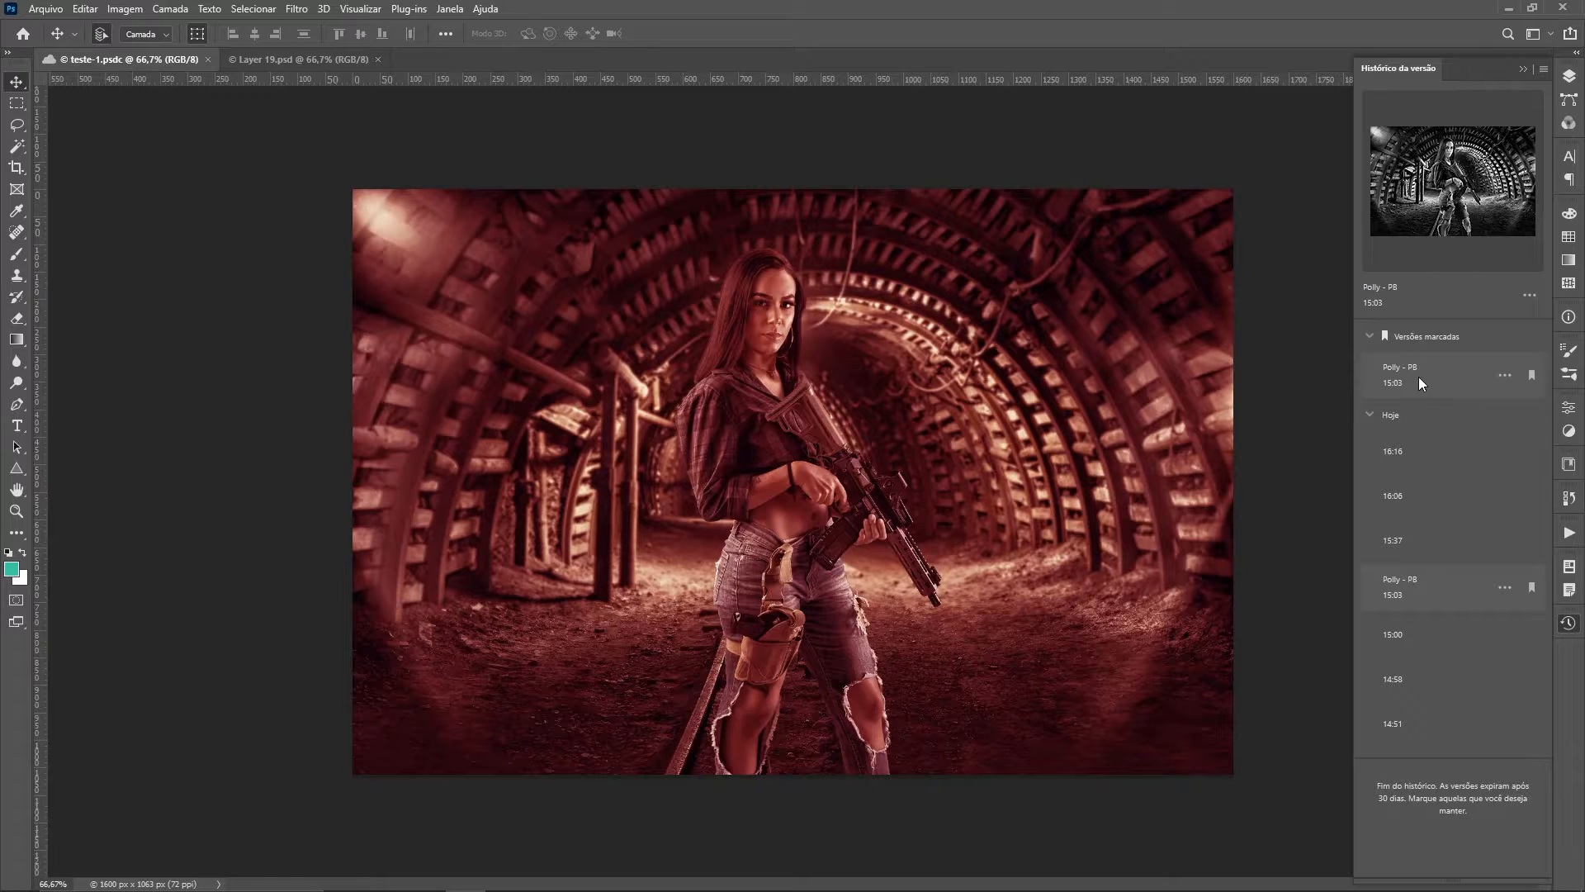
# Step: Mark the blue 16:06 version of teste-1.psdc and name it "POLLY - CLIENTE"
pyautogui.click(1426, 502)
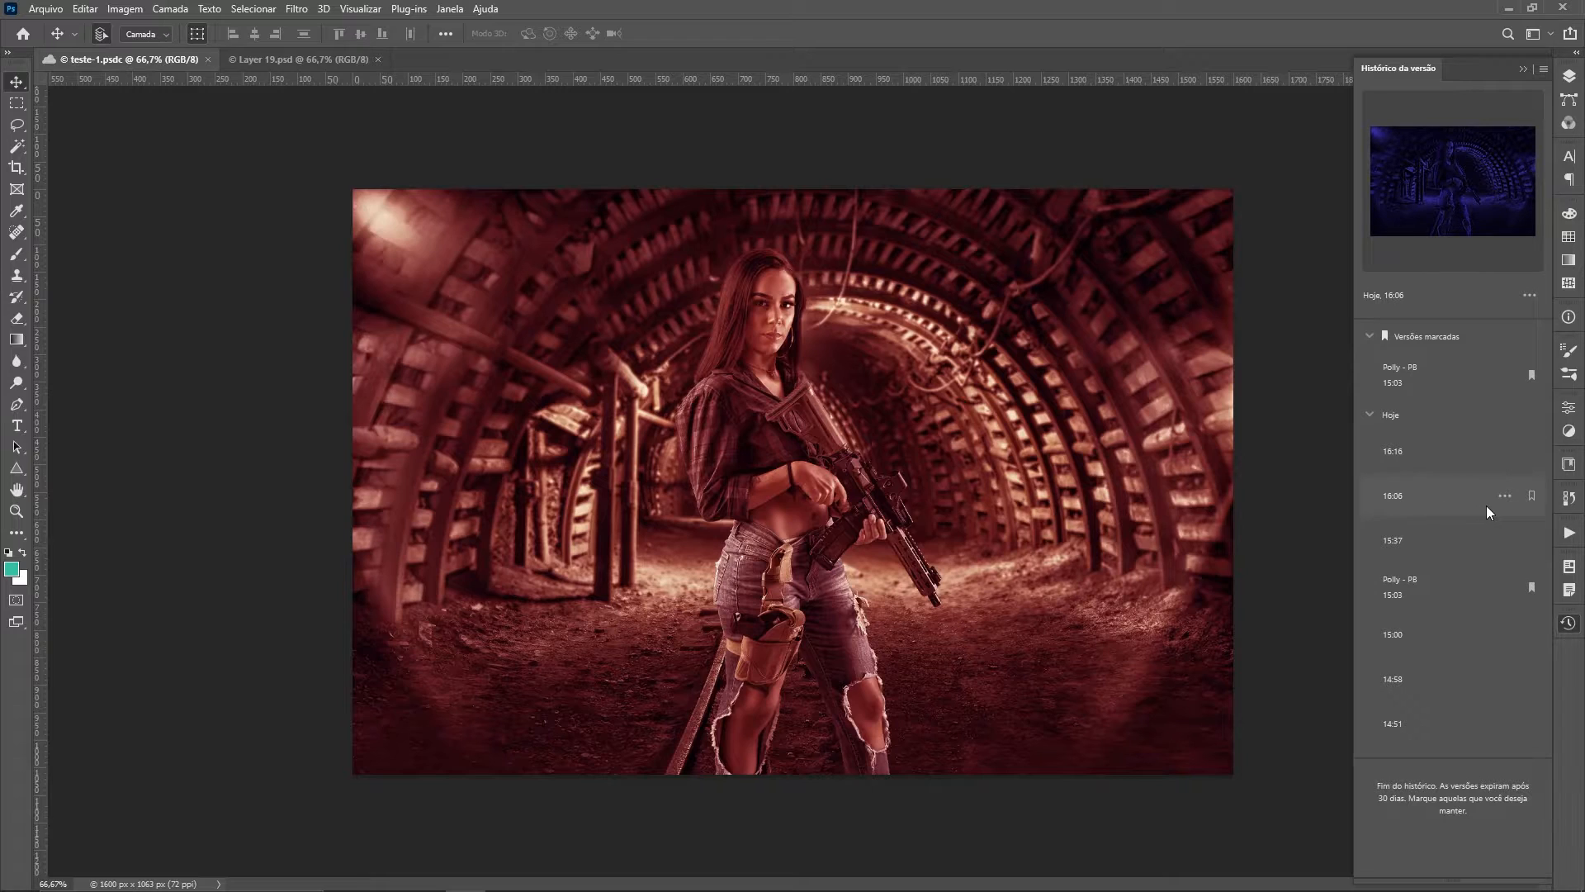
pyautogui.click(1504, 495)
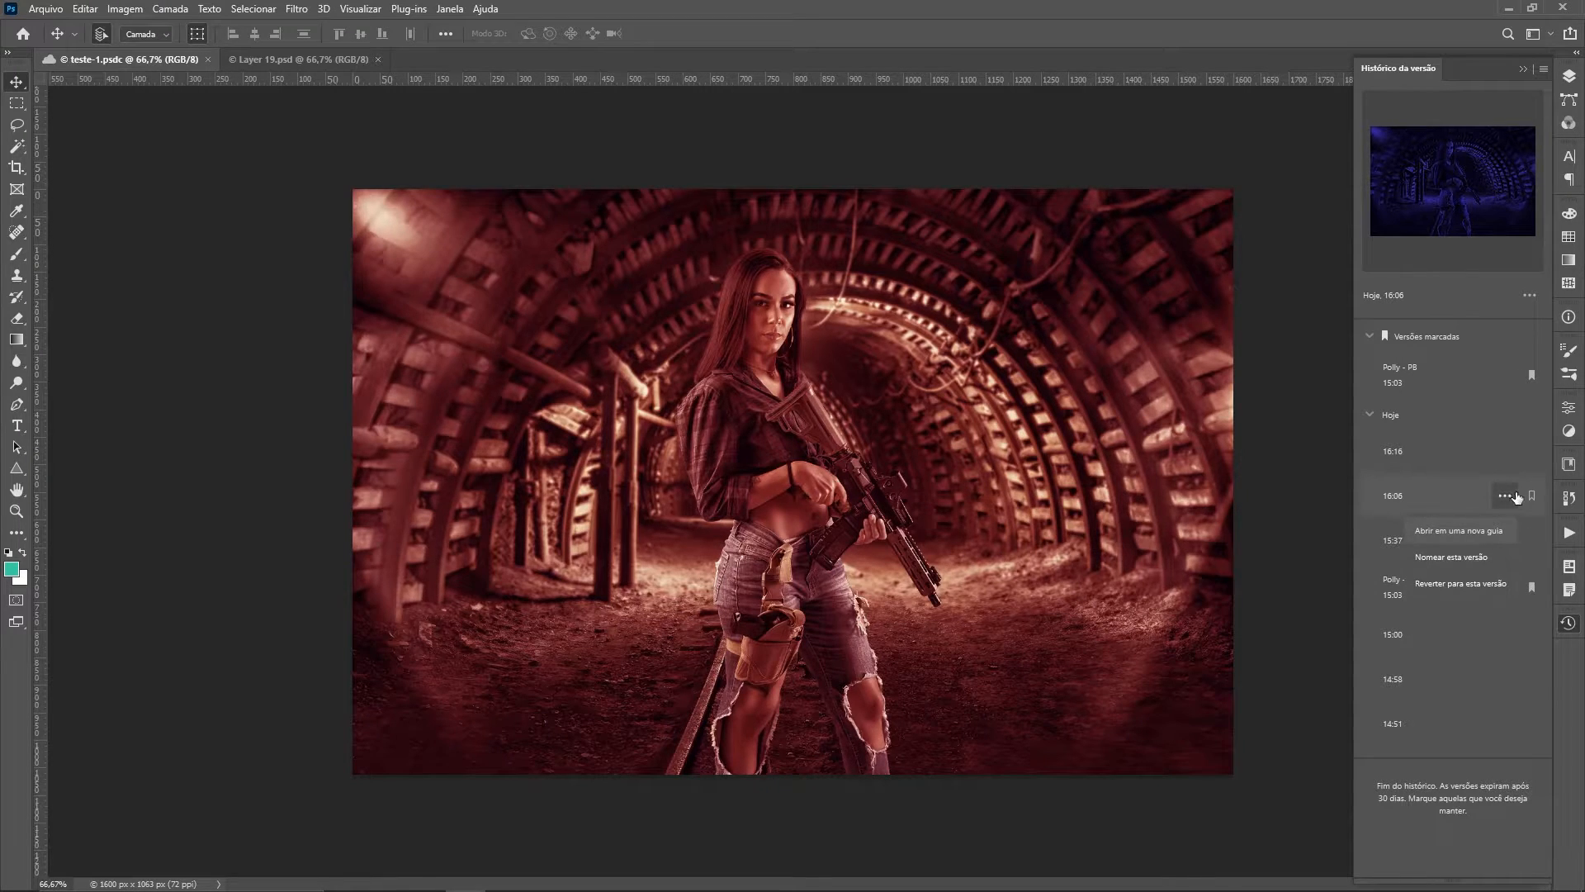
pyautogui.click(1532, 495)
pyautogui.write('POLLY ')
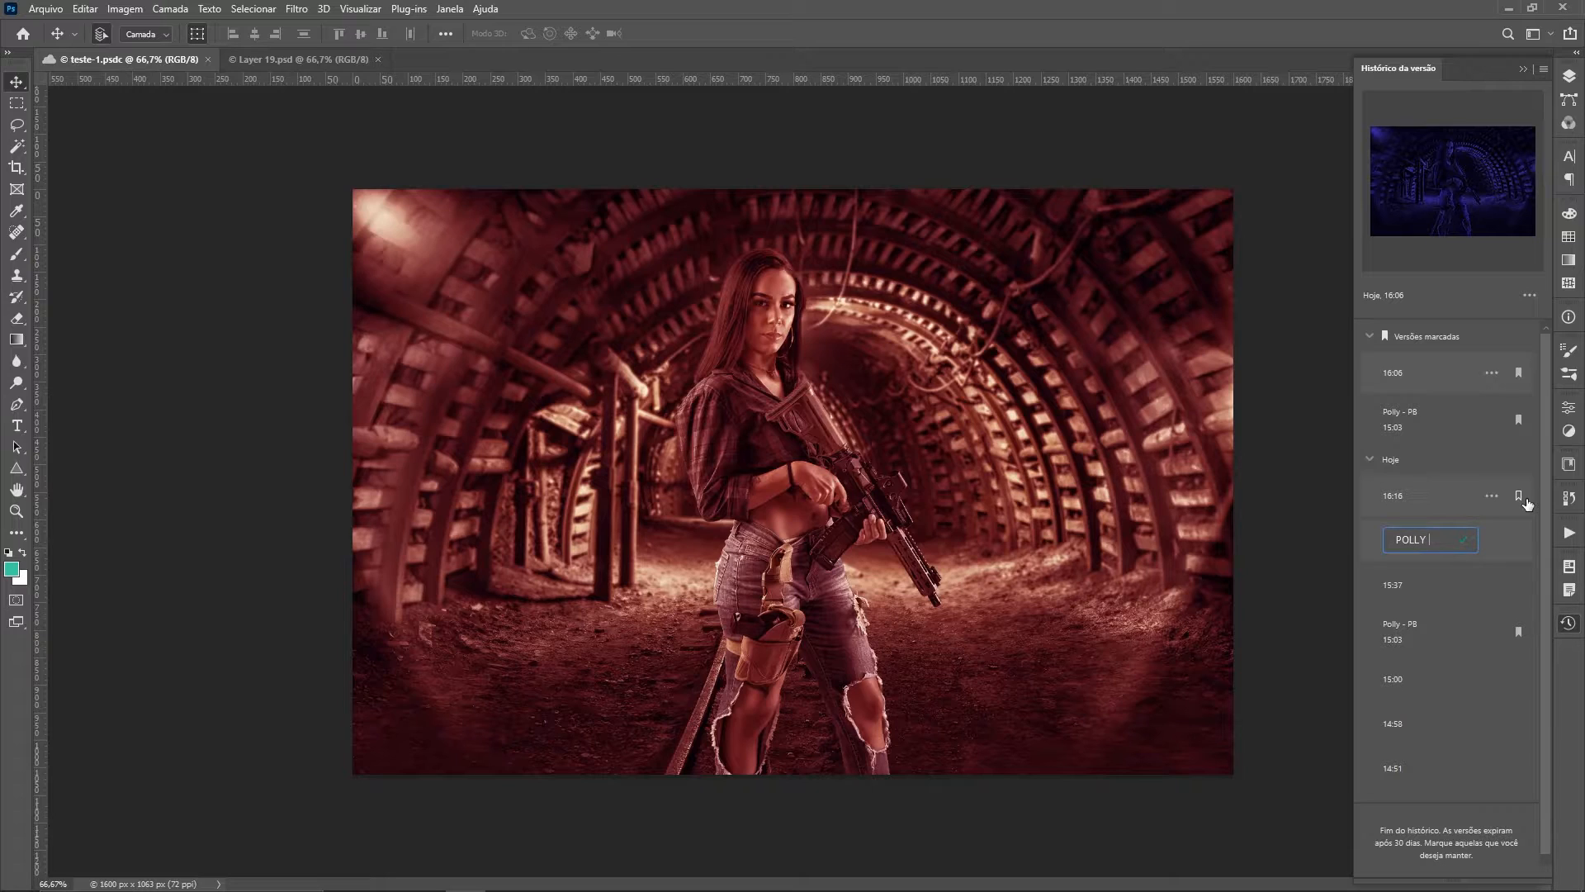
pyautogui.write('- CLIENTE')
pyautogui.press('Return')
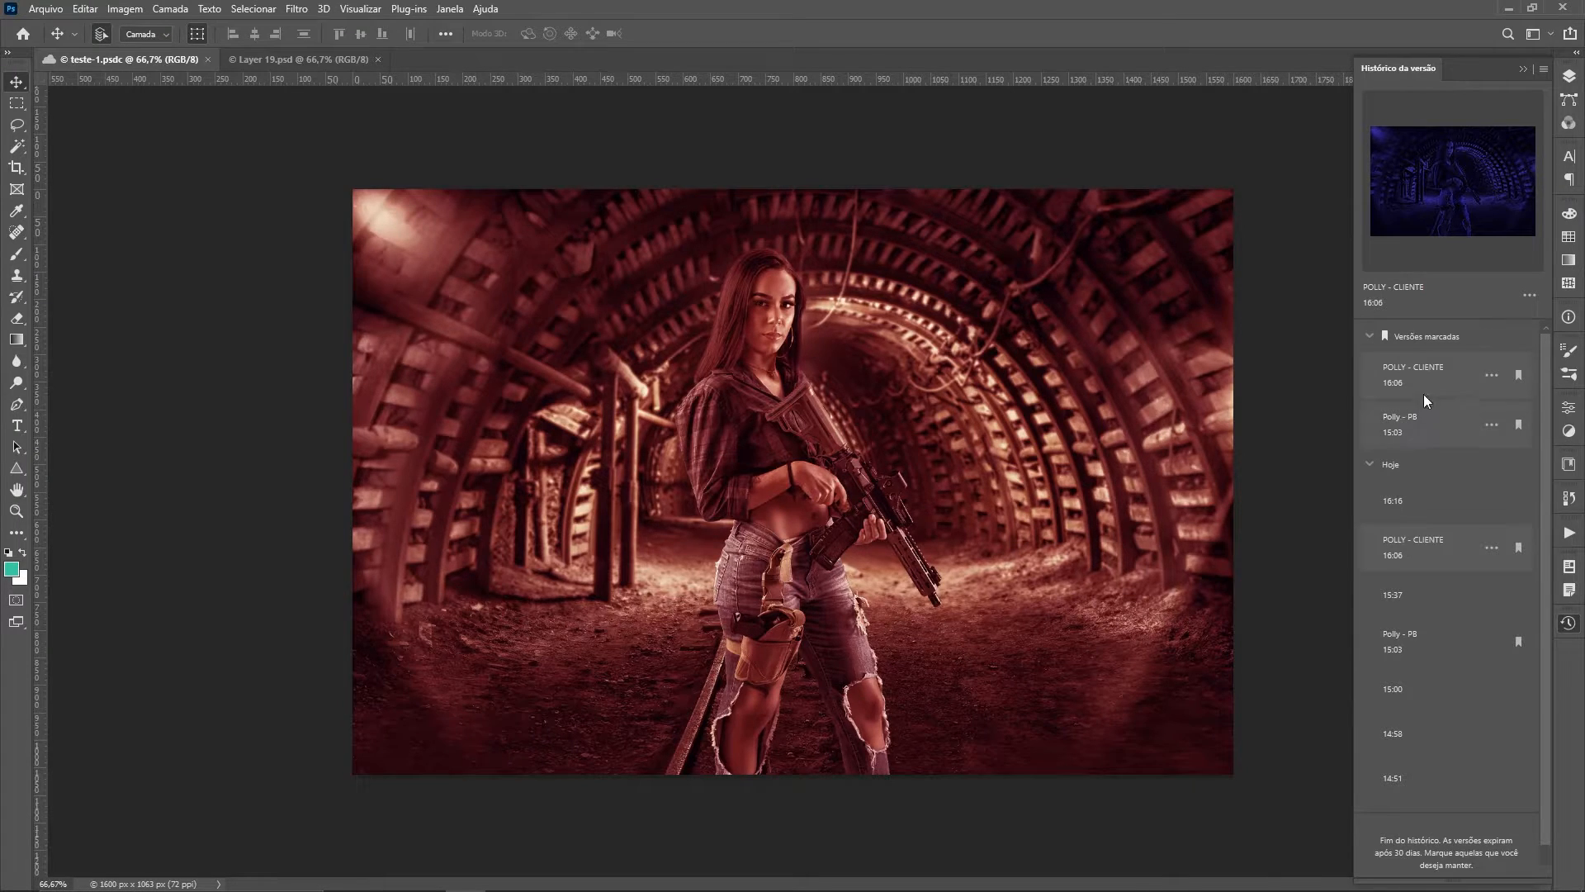
# Step: Revert teste-1.psdc to the marked black-and-white 15:03 version and display the document's layers
pyautogui.click(1406, 428)
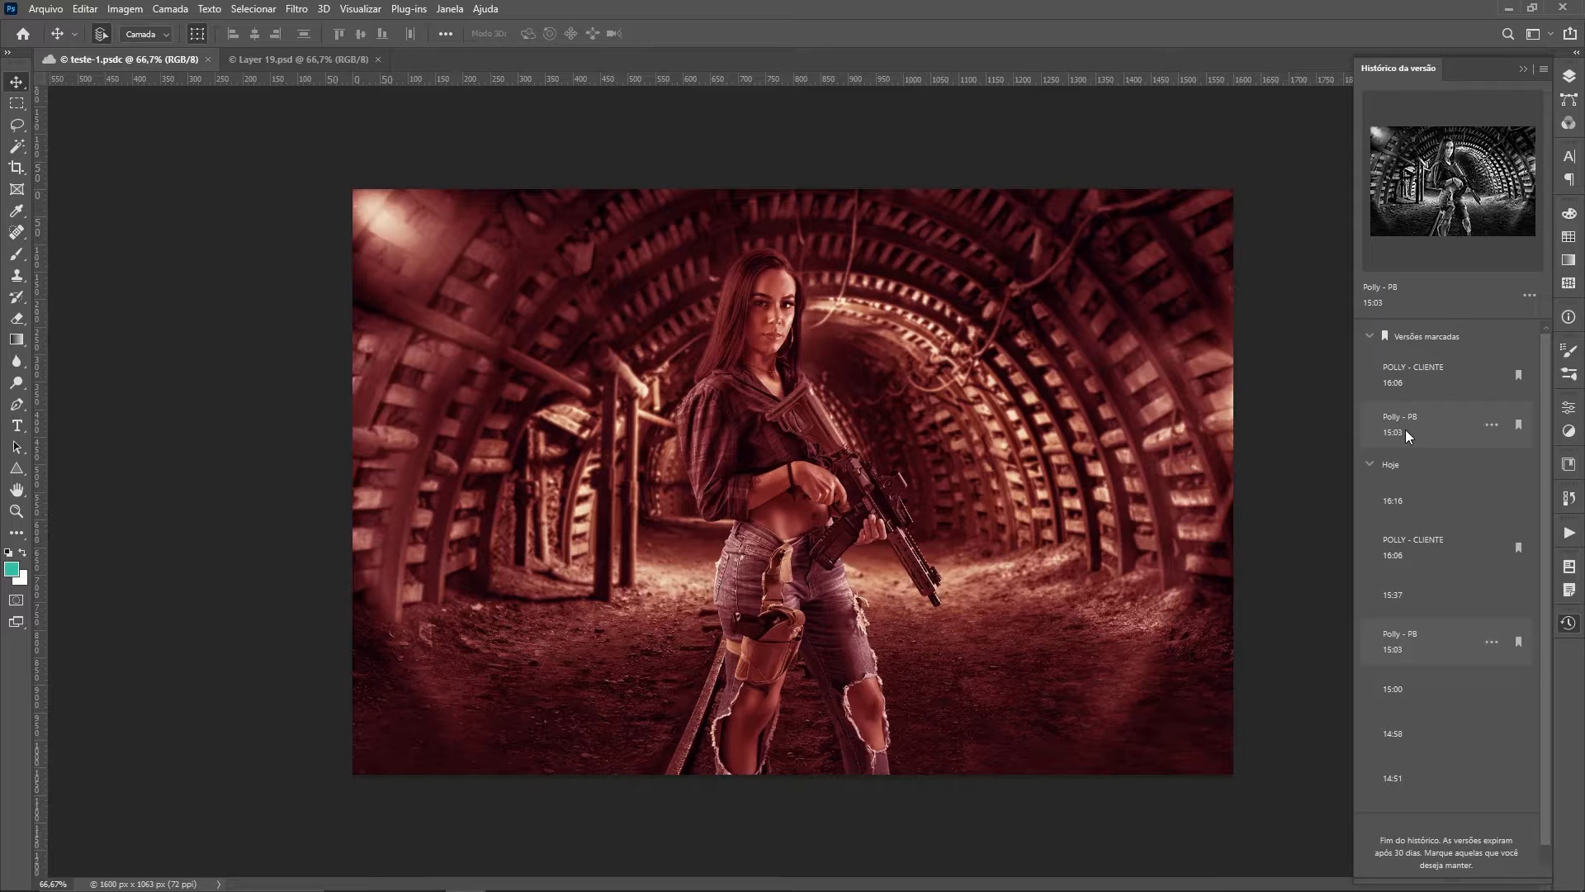
pyautogui.click(1492, 425)
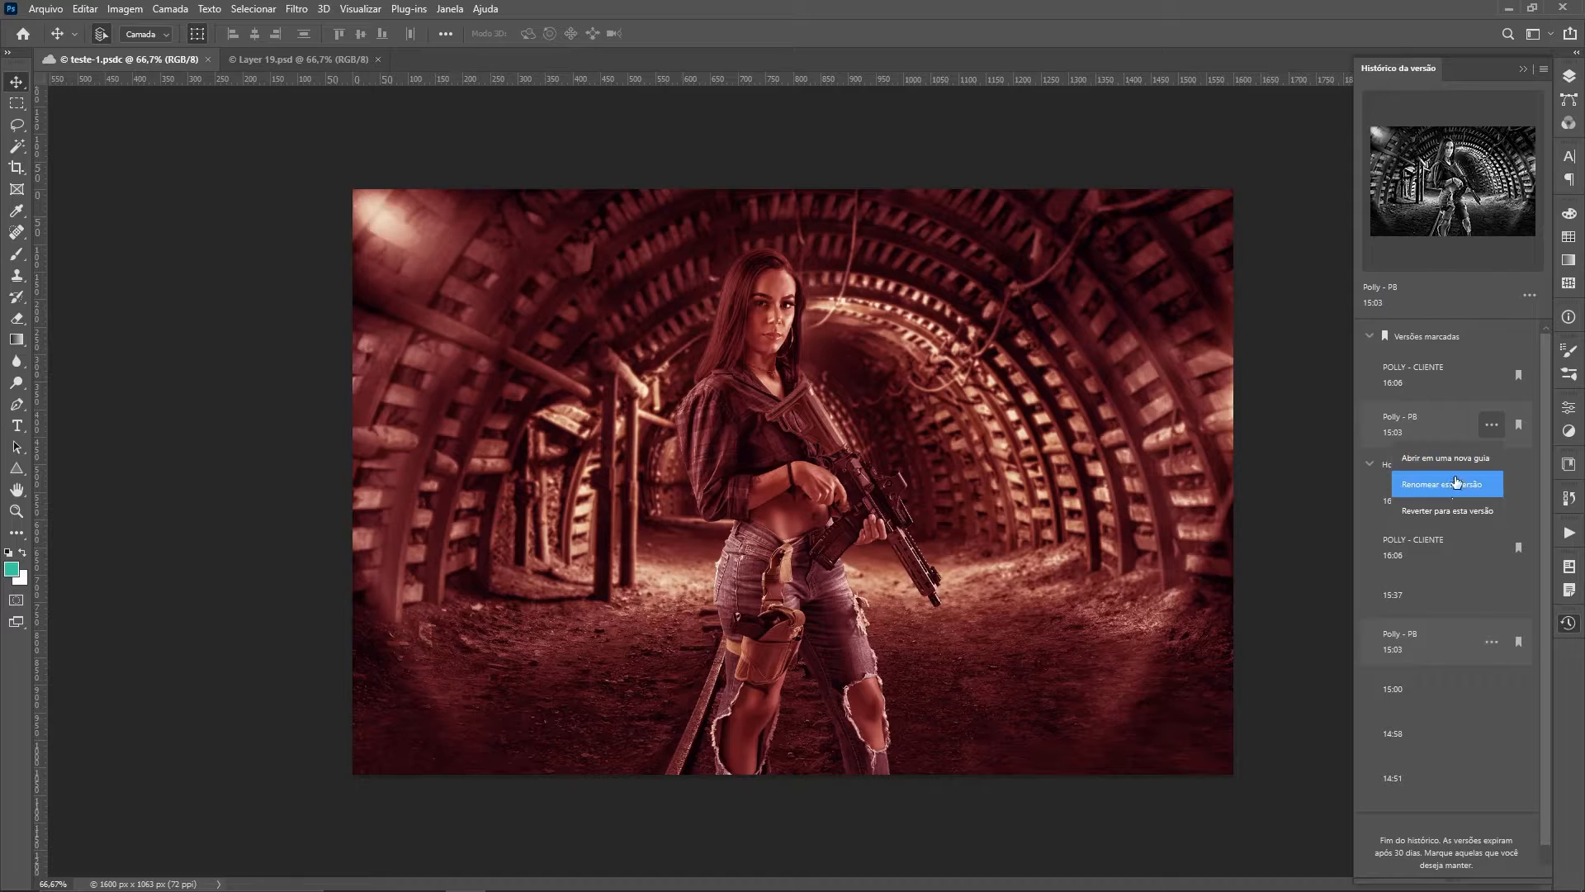
pyautogui.click(1448, 508)
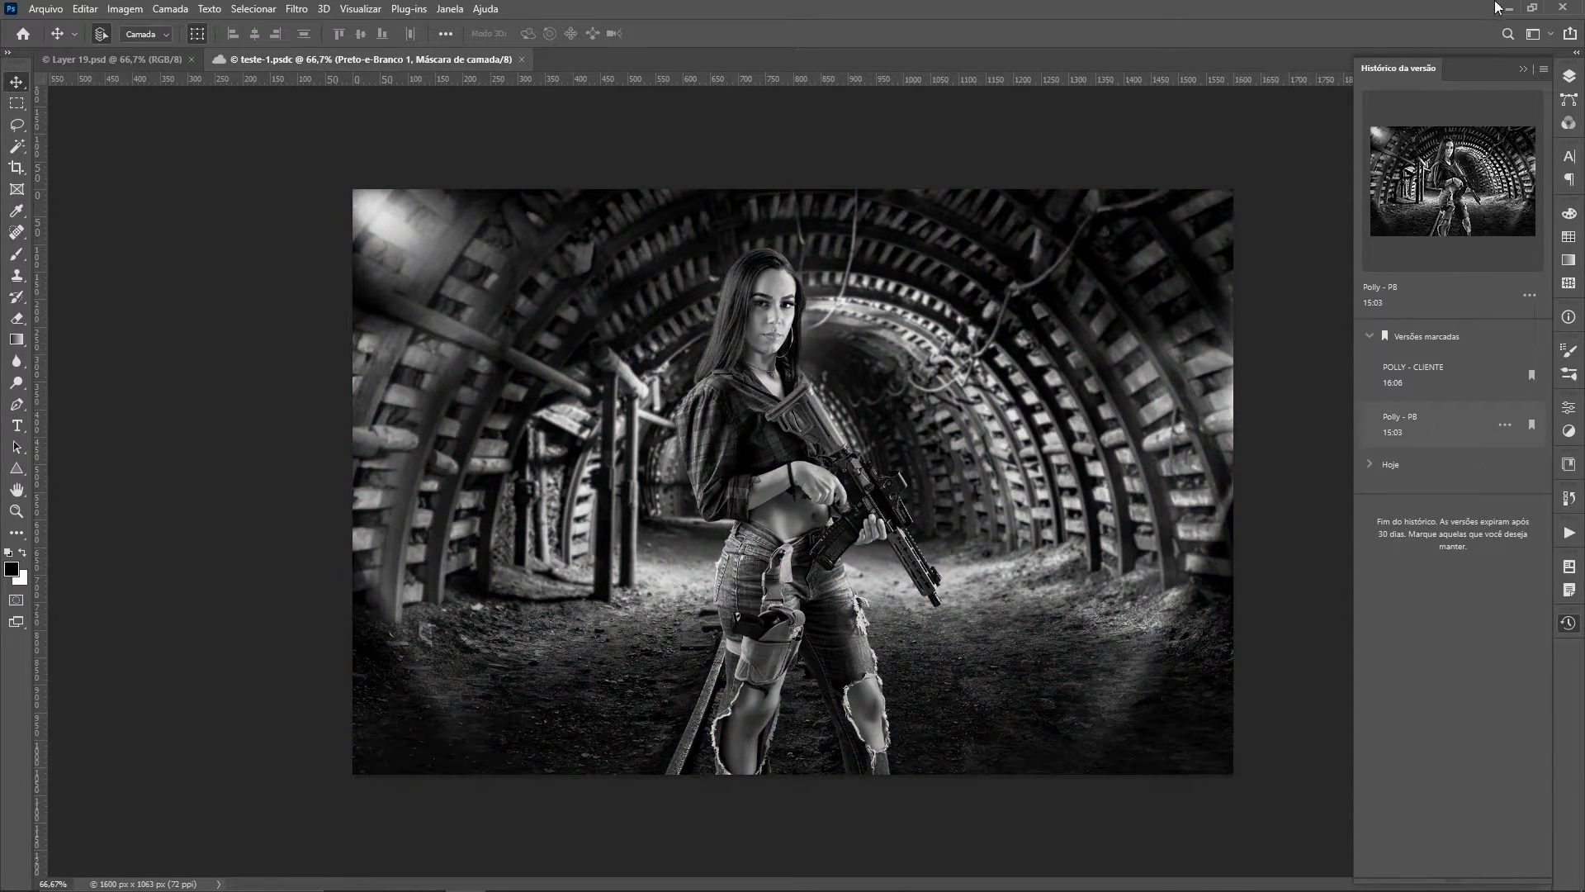
pyautogui.click(1569, 75)
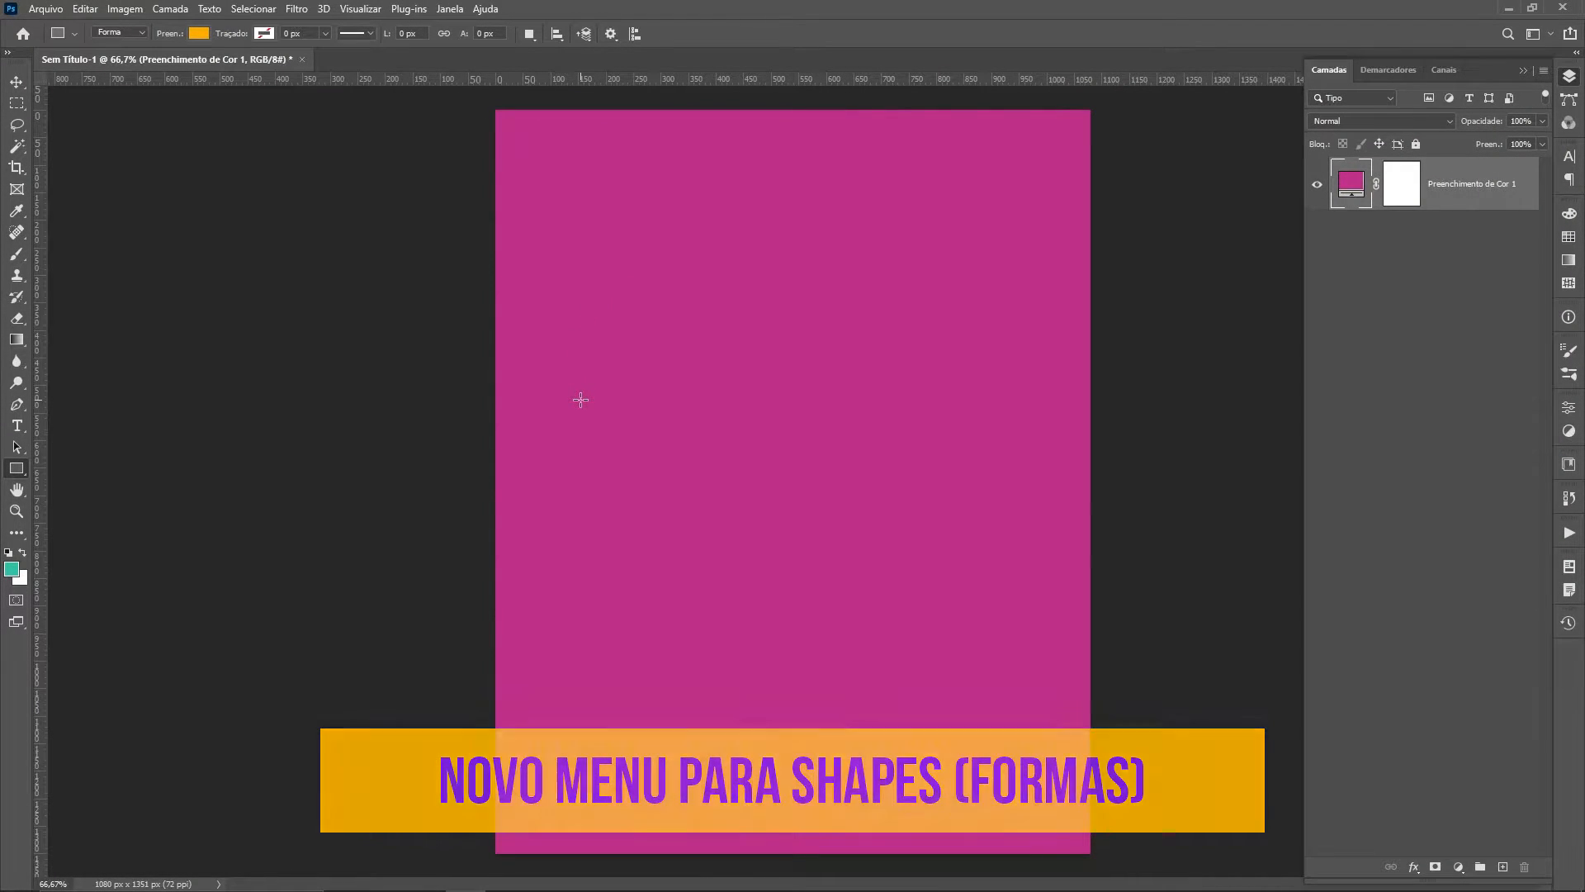
# Step: Draw a rectangle about 682 × 420 px on the magenta canvas and round all four corners to about 38 px
pyautogui.moveTo(562, 312); pyautogui.dragTo(937, 543)
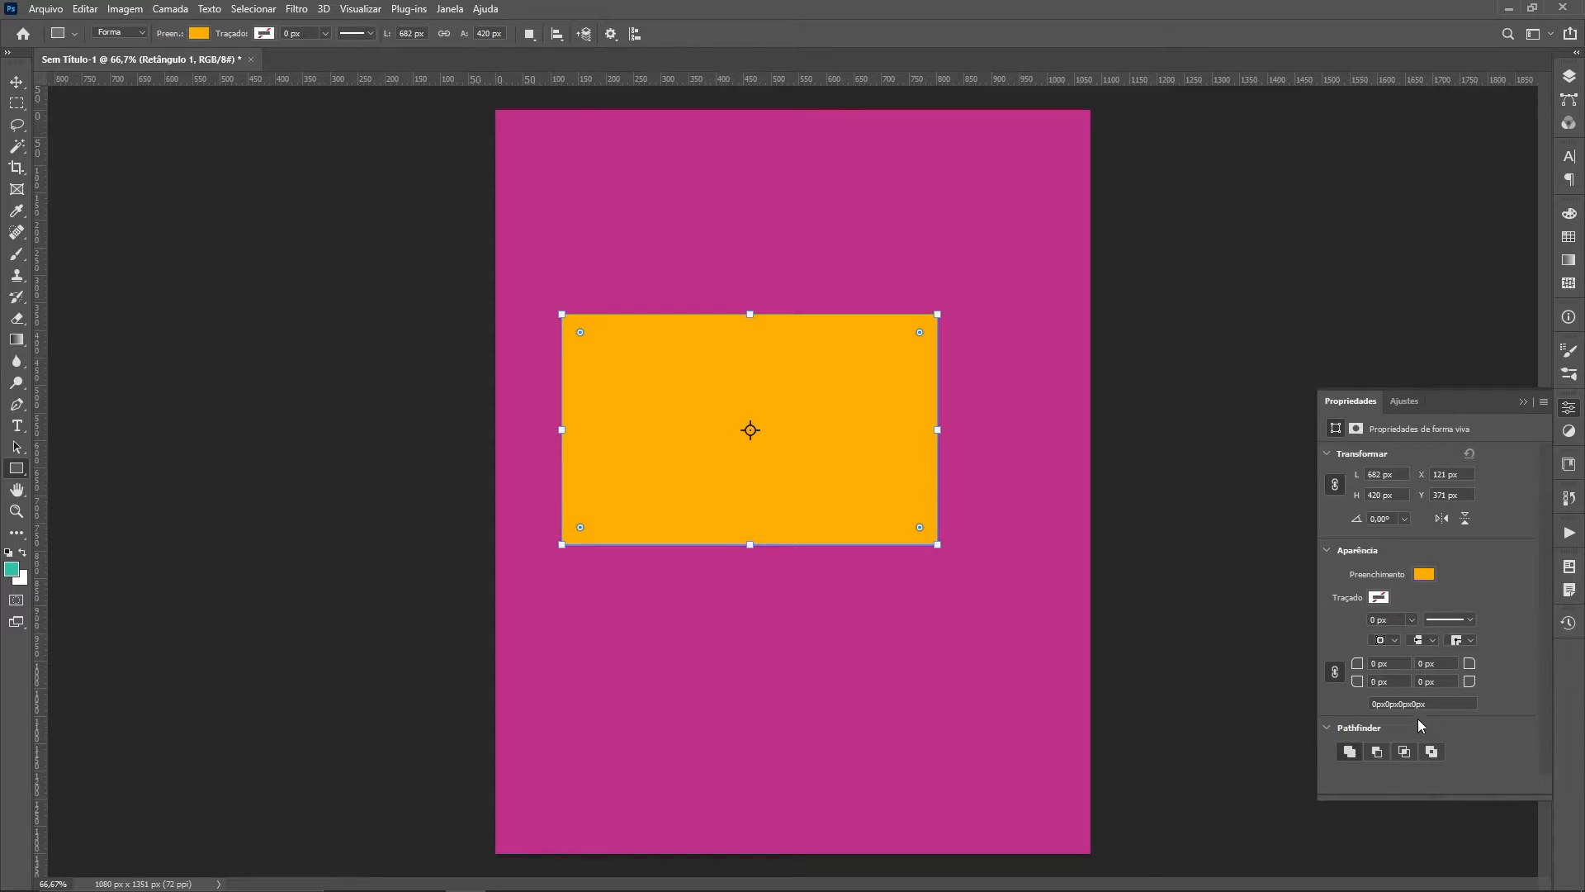
pyautogui.click(1361, 663)
pyautogui.write('30')
pyautogui.press('Return')
pyautogui.moveTo(920, 331); pyautogui.dragTo(967, 335)
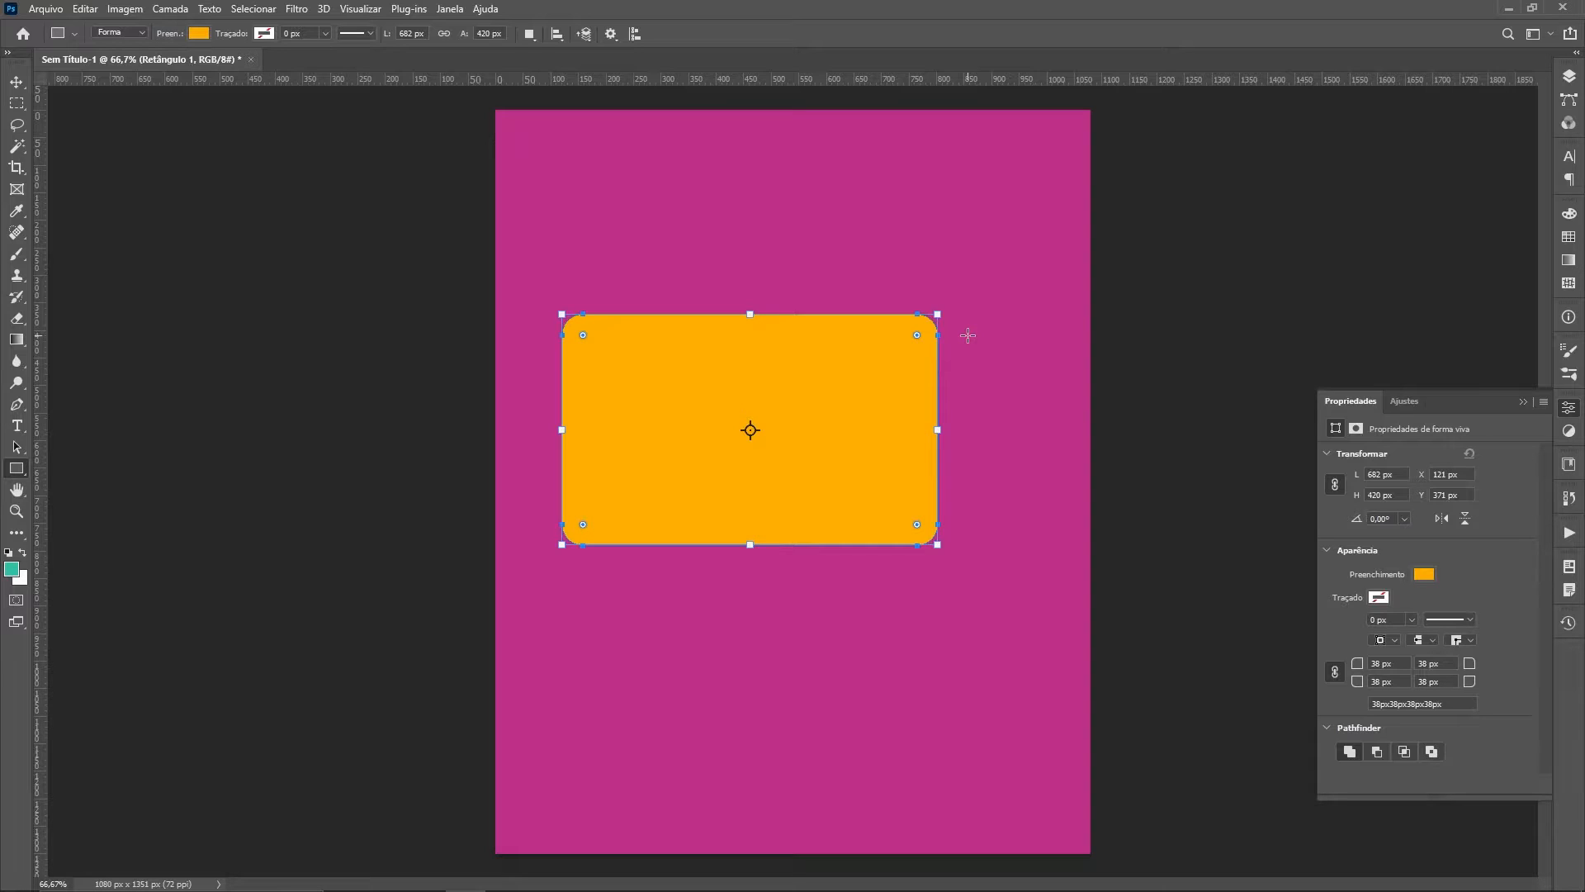
# Step: Round three rectangle corners individually: upper right about 88 px, lower left about 106 px and upper left about 97 px
pyautogui.moveTo(915, 335); pyautogui.dragTo(888, 358)
pyautogui.moveTo(584, 524); pyautogui.dragTo(621, 488)
pyautogui.moveTo(581, 332); pyautogui.dragTo(616, 342)
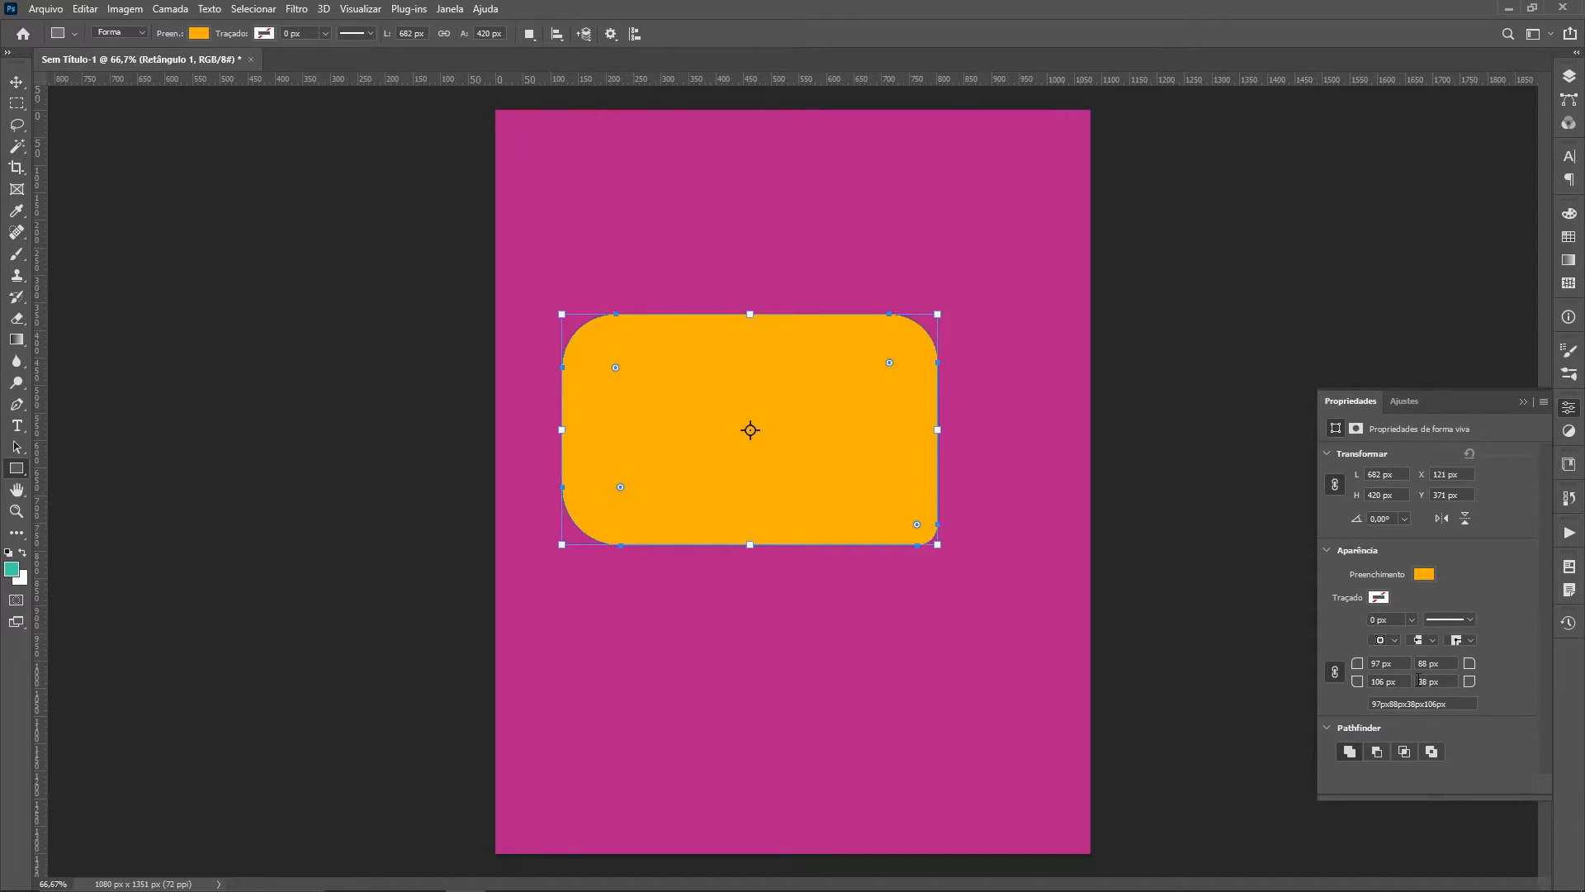
# Step: Unlink the rectangle's corner radii and set all four of them to 0 px
pyautogui.click(1335, 671)
pyautogui.click(1387, 663)
pyautogui.write('0')
pyautogui.press('Tab')
pyautogui.write('0')
pyautogui.press('Tab')
pyautogui.write('0')
pyautogui.press('Return')
pyautogui.press('Tab')
pyautogui.write('0')
pyautogui.press('Return')
pyautogui.press('Tab')
# Step: Set the radius of the rectangle's upper-left and lower-right corners to 30 px
pyautogui.write('30')
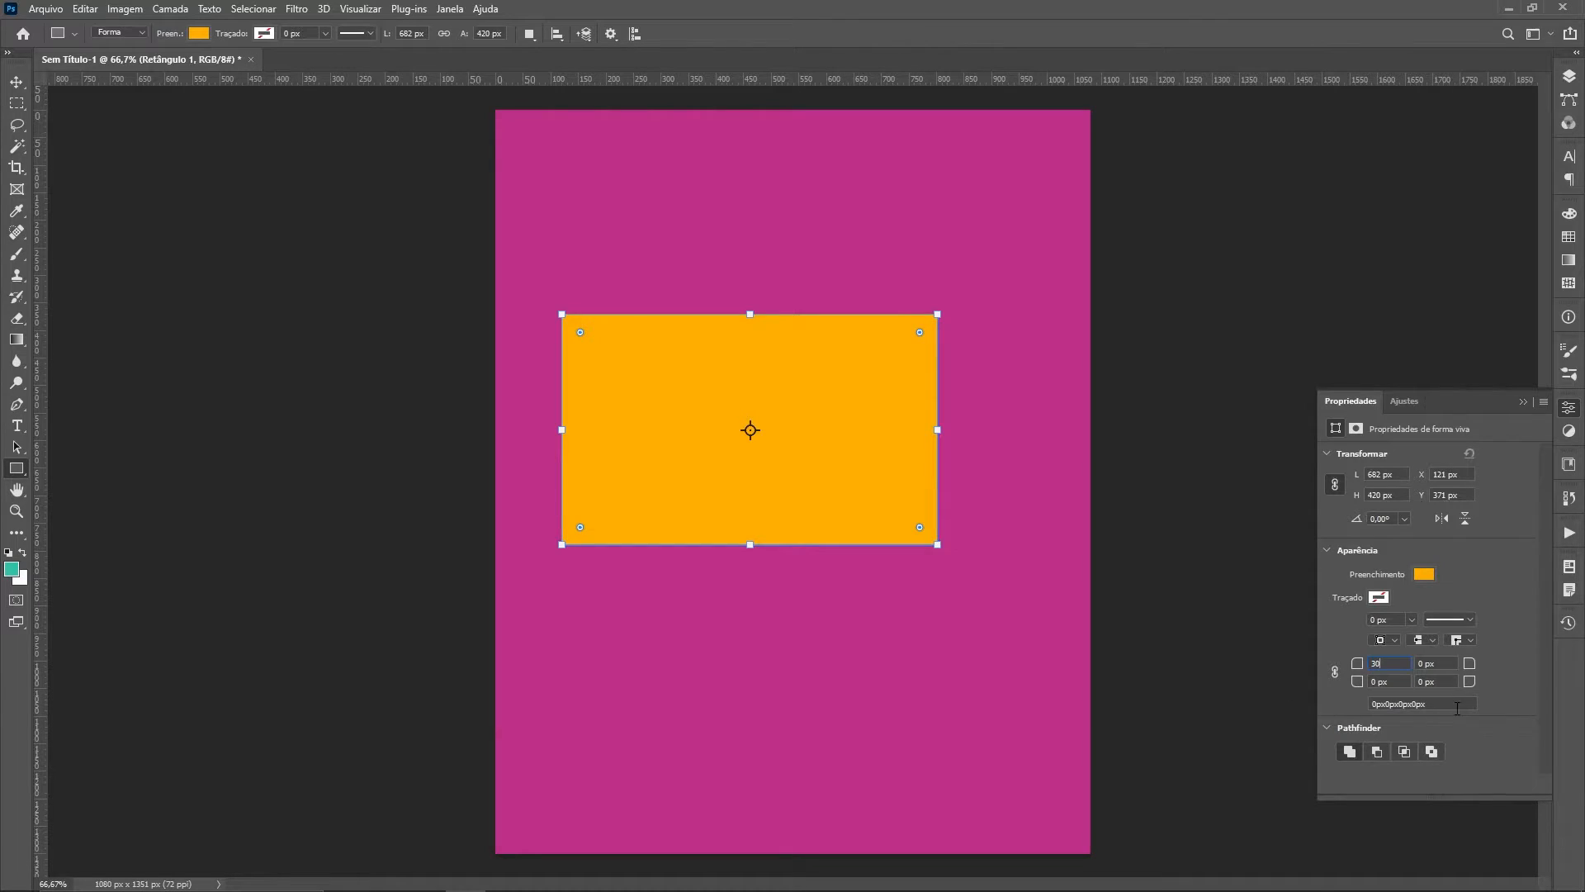
pyautogui.click(1439, 677)
pyautogui.write('30')
pyautogui.press('Return')
# Step: Rotate the orange rectangle with the Move tool to about -40.59°
pyautogui.click(17, 82)
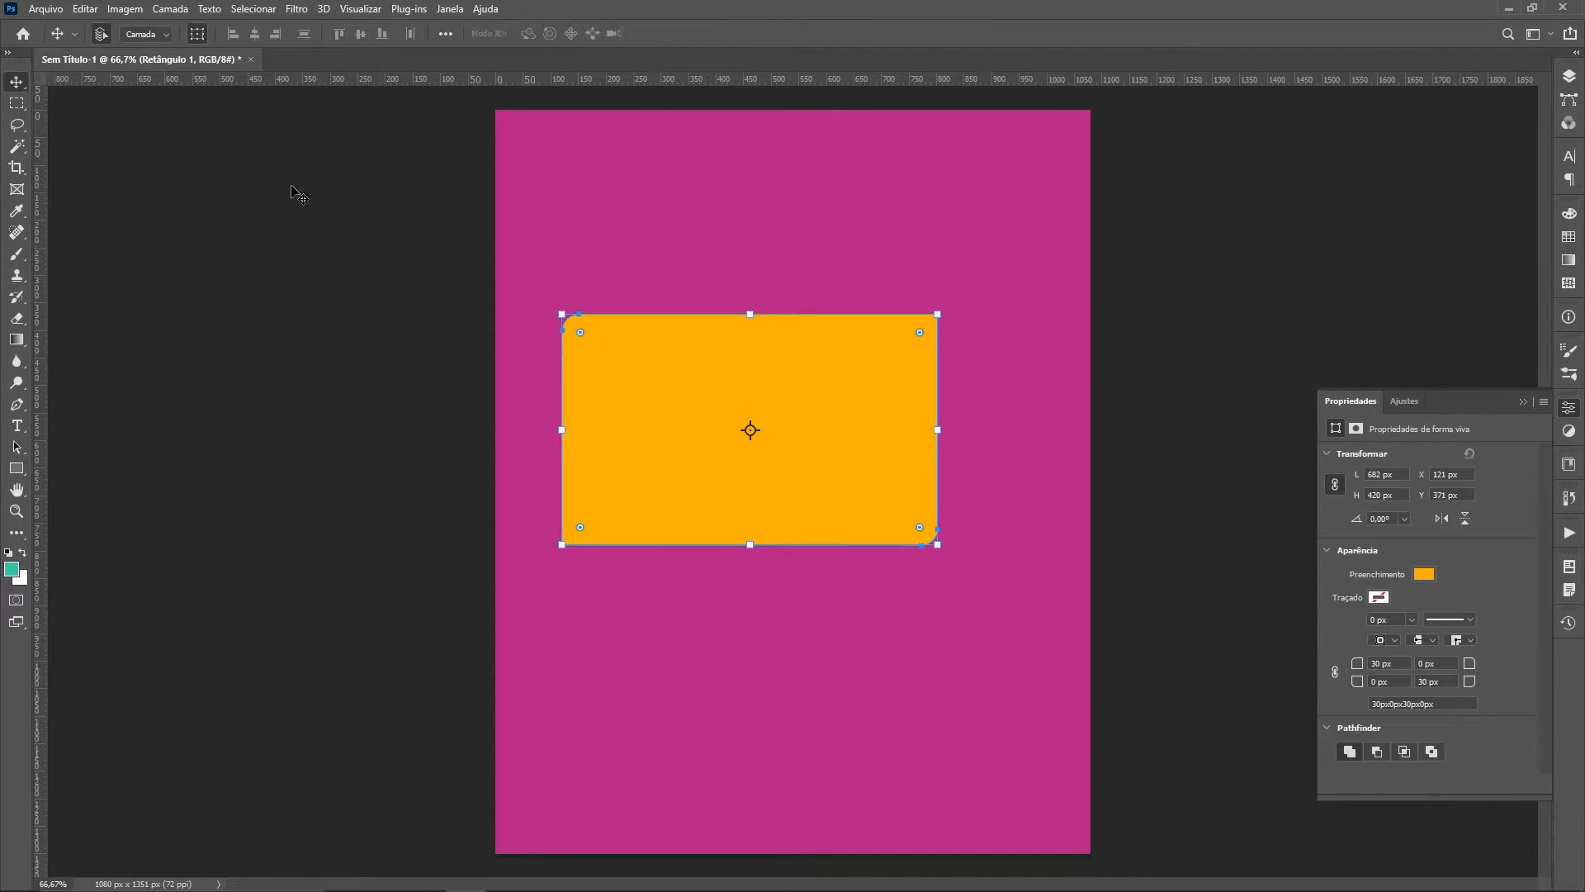
pyautogui.moveTo(939, 551); pyautogui.dragTo(930, 418)
pyautogui.press('Return')
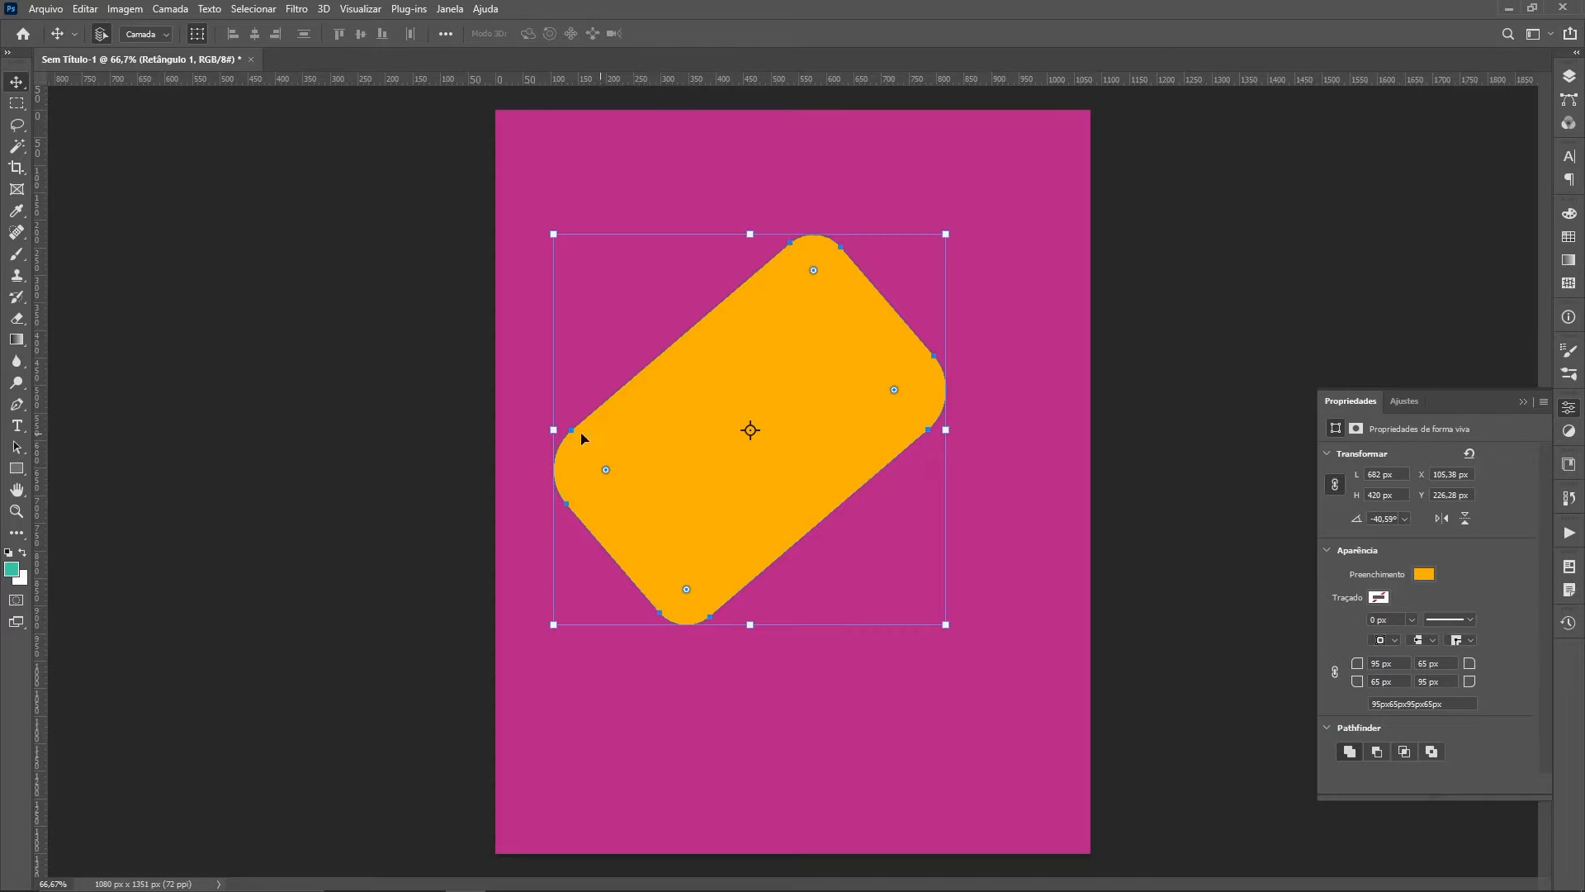
# Step: Undo the last corner-radius change and delete the rotated rectangle
pyautogui.hotkey('ctrl', 'z')
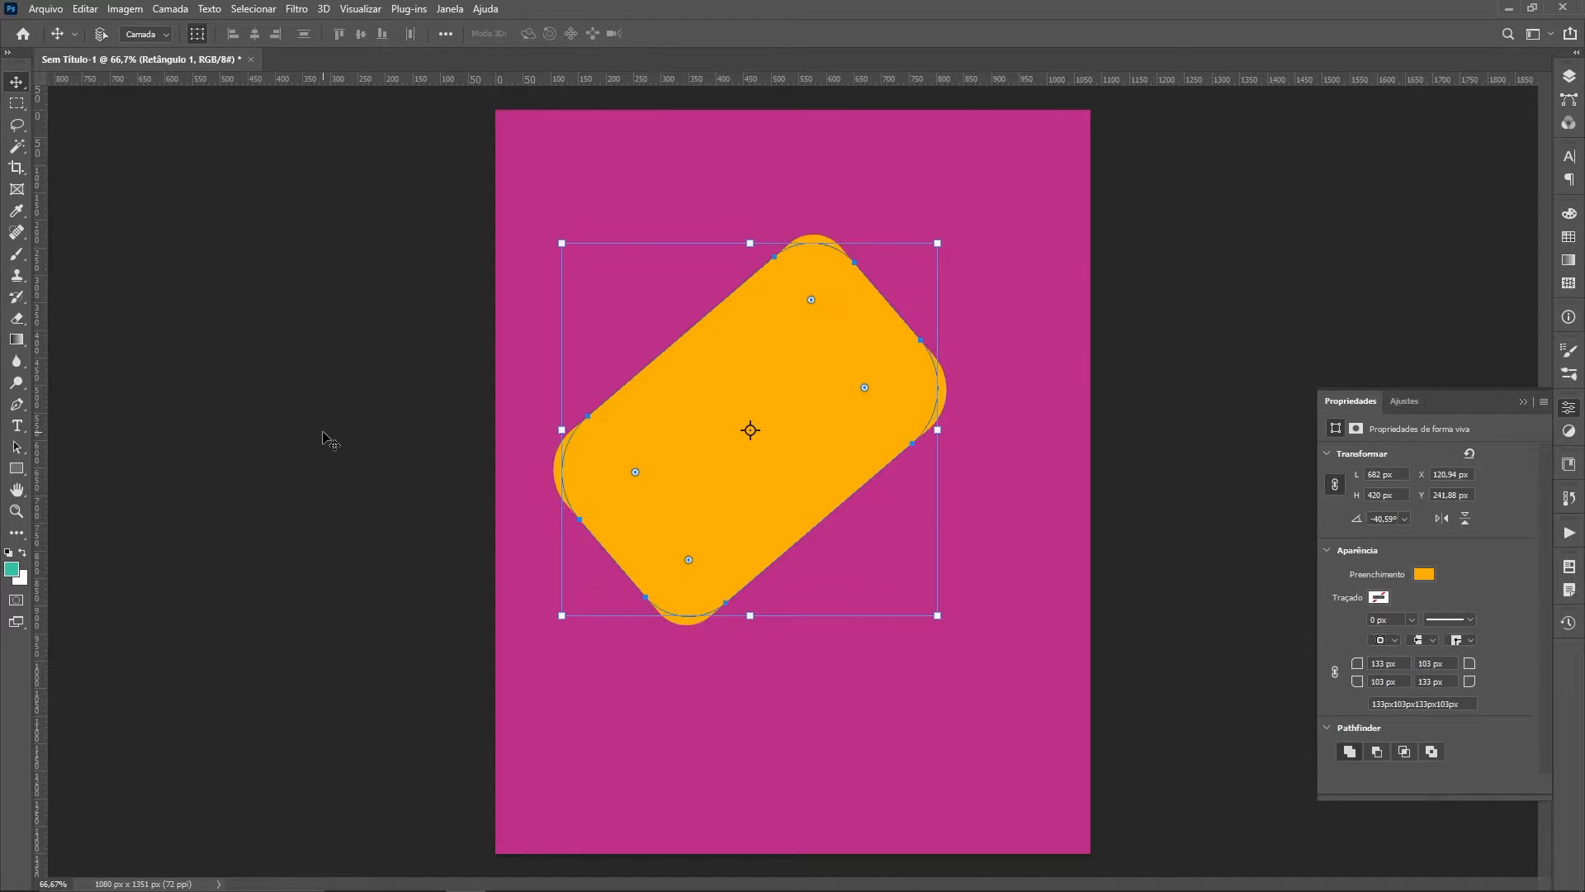
pyautogui.press('Delete')
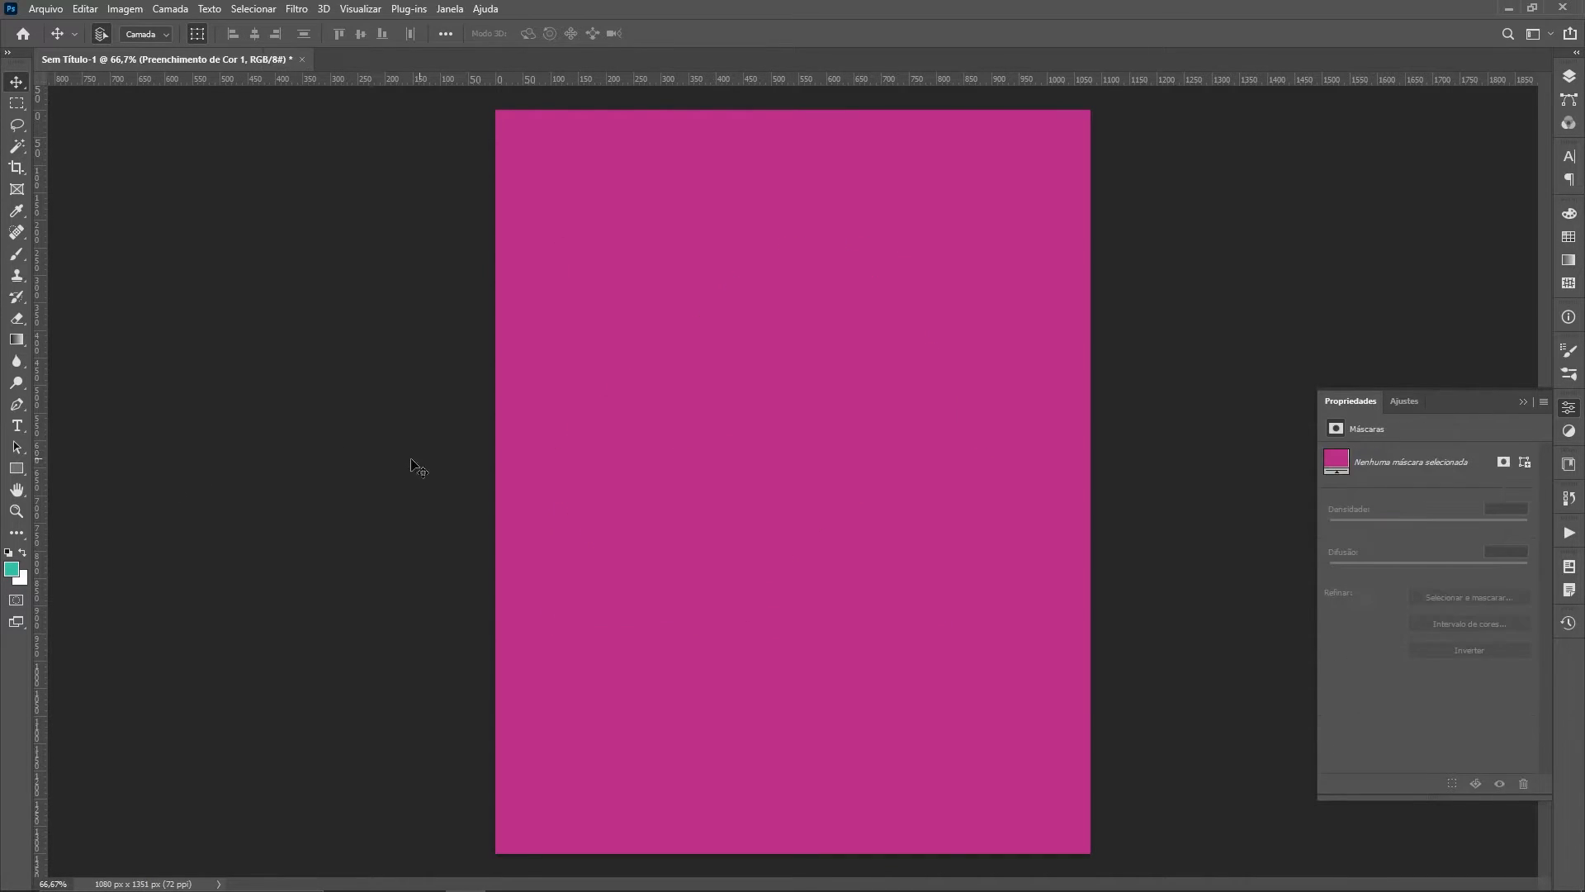
# Step: Draw an orange triangle about 552 × 552 px on the canvas with the Triangle tool
pyautogui.click(15, 469)
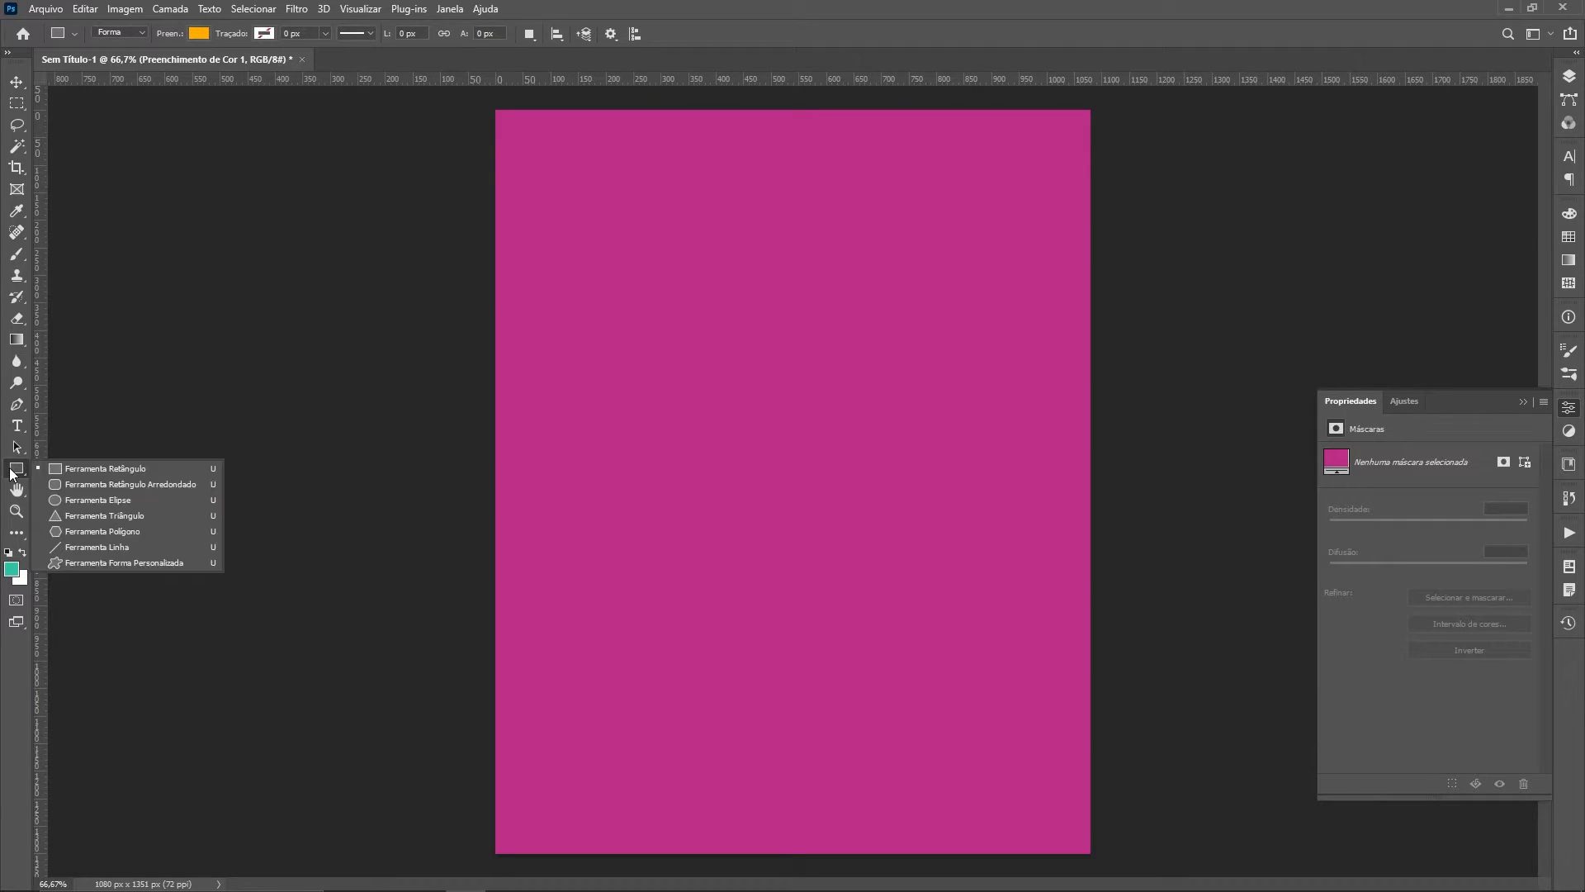
pyautogui.click(137, 513)
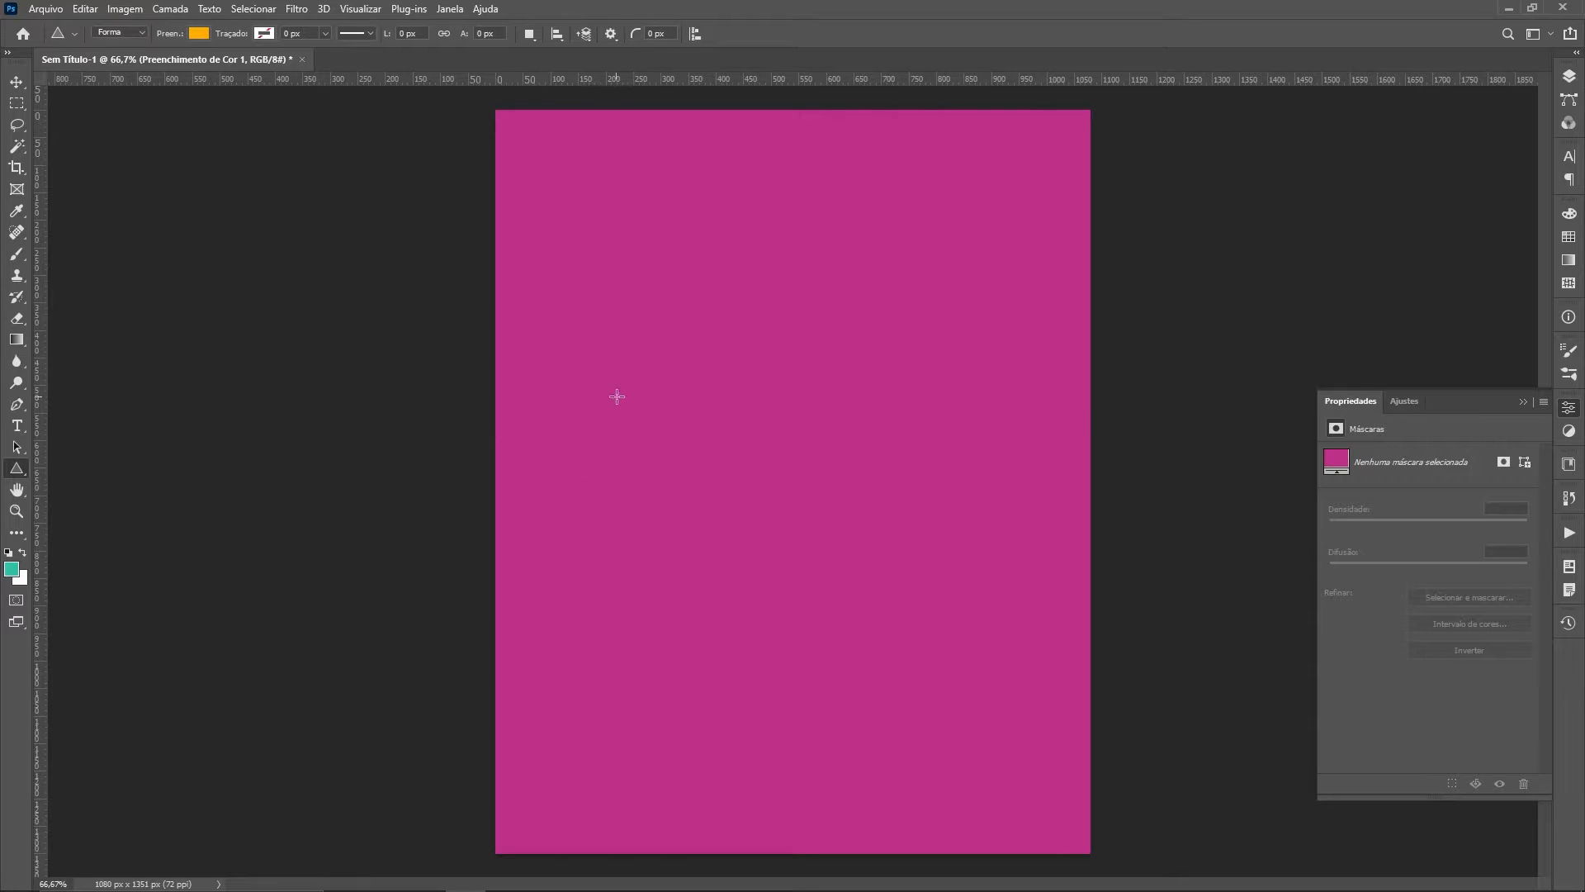
pyautogui.click(715, 346)
pyautogui.write('75')
pyautogui.click(731, 373)
pyautogui.moveTo(692, 318); pyautogui.dragTo(995, 621)
pyautogui.moveTo(931, 568); pyautogui.dragTo(881, 525)
pyautogui.hotkey('ctrl', 'z')
pyautogui.moveTo(905, 457); pyautogui.dragTo(845, 406)
pyautogui.hotkey('ctrl', 'z')
# Step: Move the triangle to about X 214 px, Y 322 px and round its corners slightly
pyautogui.press('v')
pyautogui.moveTo(864, 521); pyautogui.dragTo(786, 487)
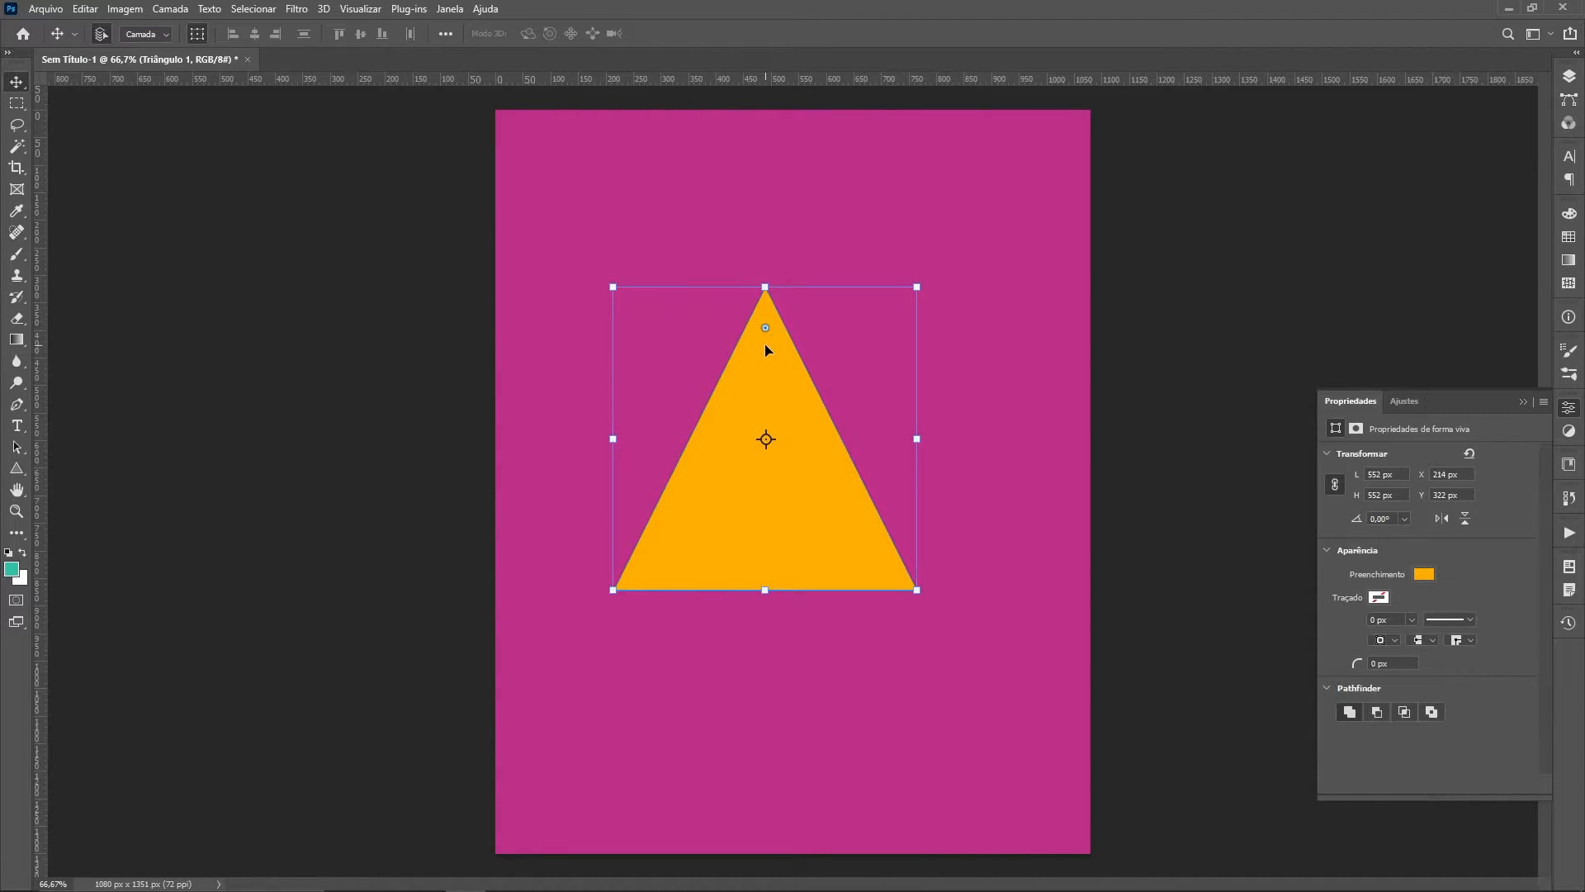
pyautogui.moveTo(765, 330)
pyautogui.mouseDown()
pyautogui.moveTo(768, 453)
pyautogui.moveTo(781, 347)
pyautogui.mouseUp()
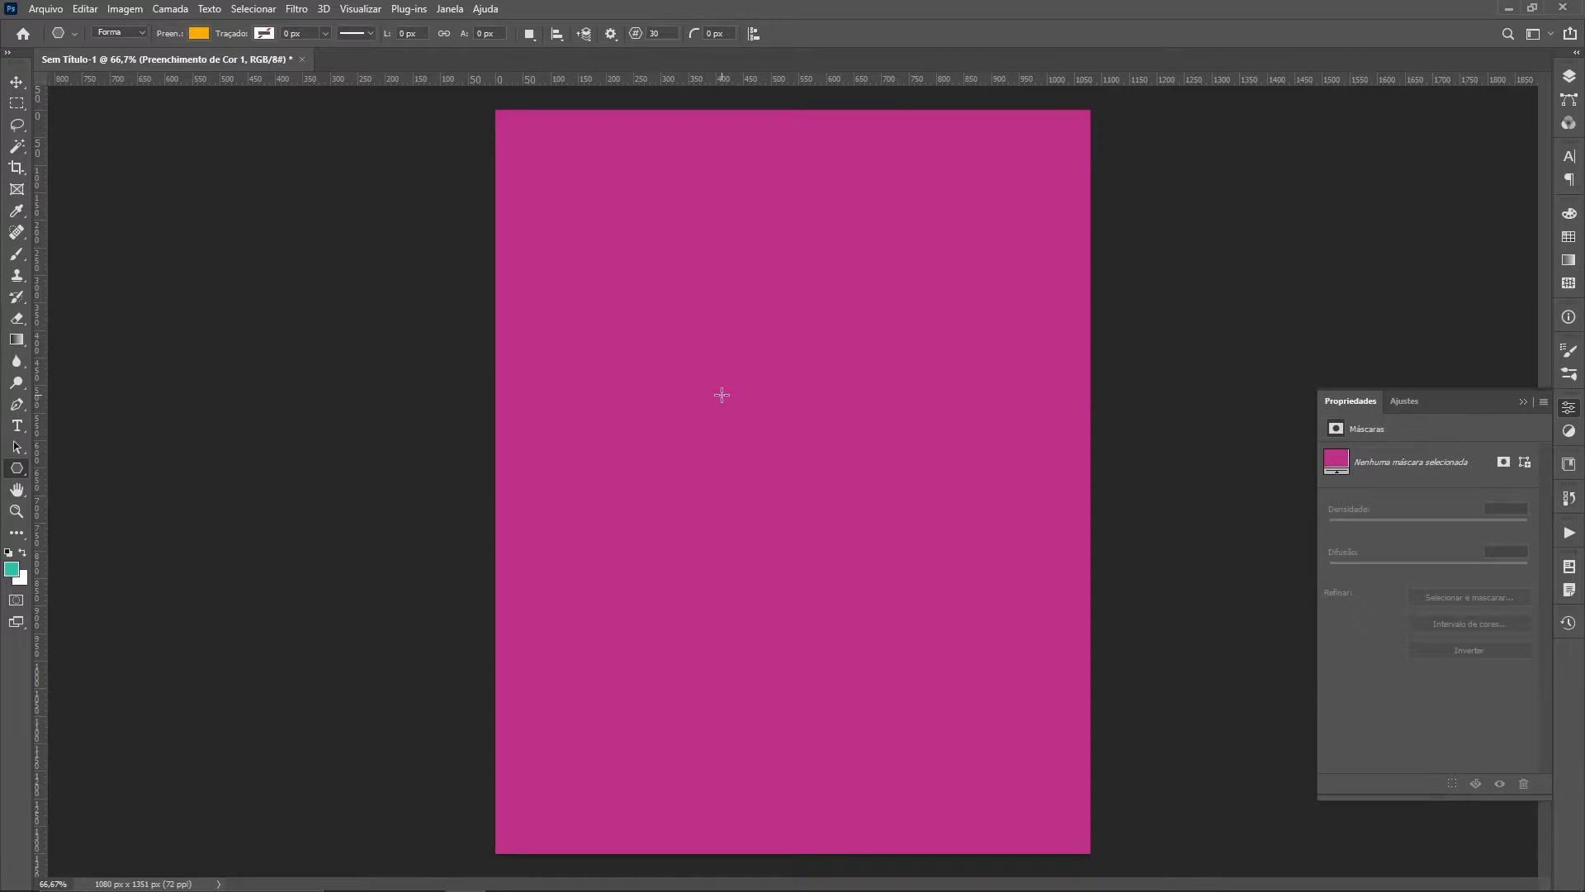
# Step: Create a 30-sided polygon 100 px wide, scale it to about 405% and centre it horizontally on the canvas
pyautogui.click(723, 395)
pyautogui.press('Escape')
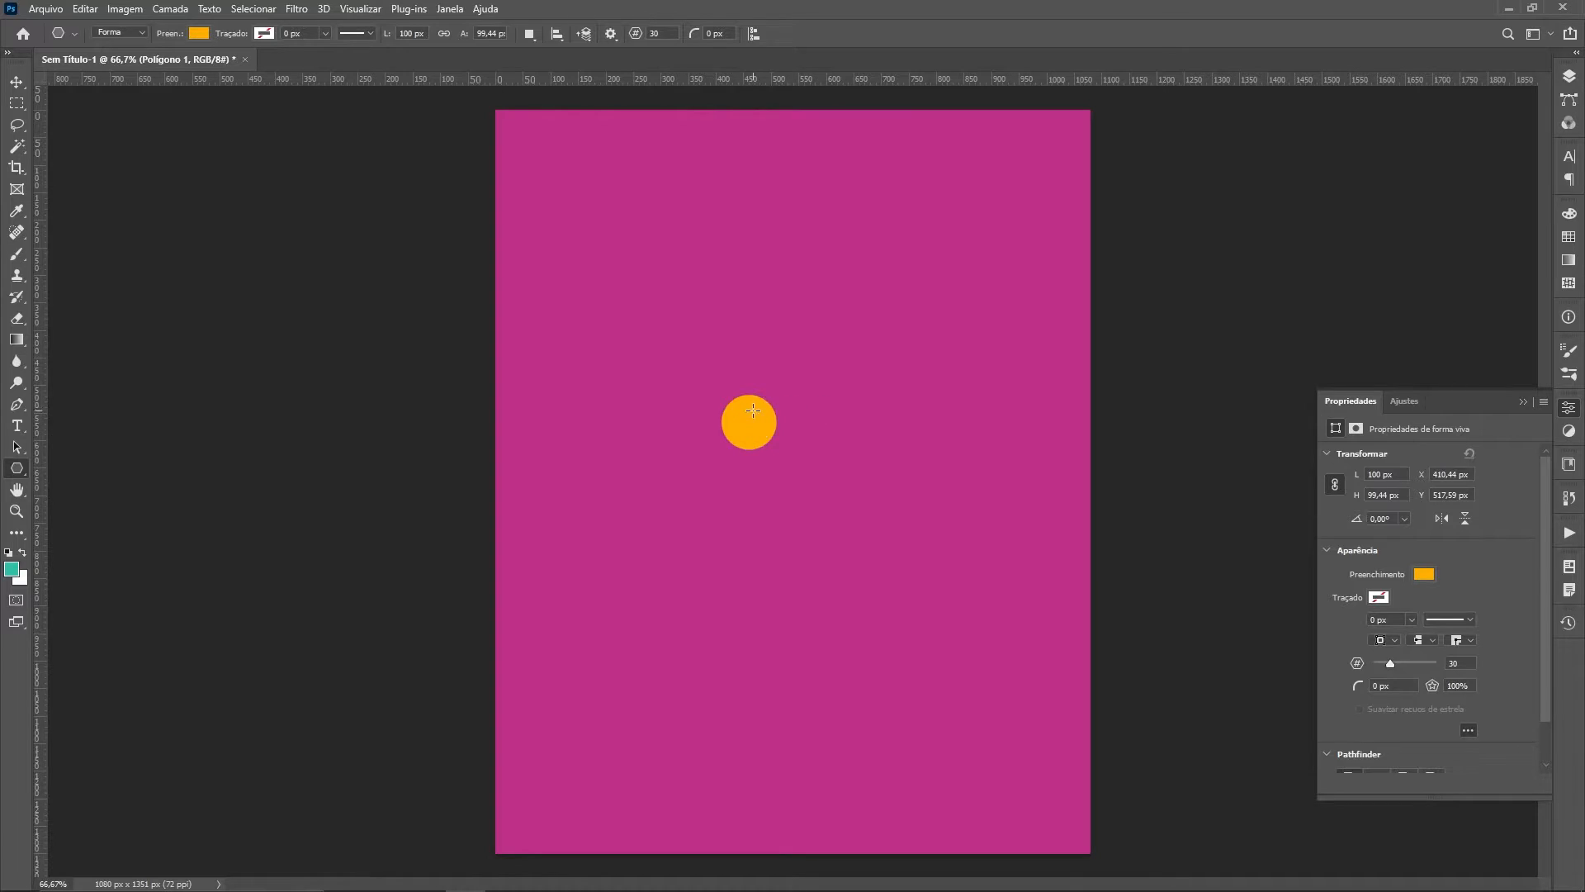
pyautogui.hotkey('ctrl', 't')
pyautogui.moveTo(777, 450); pyautogui.dragTo(944, 615)
pyautogui.moveTo(890, 509); pyautogui.dragTo(853, 452)
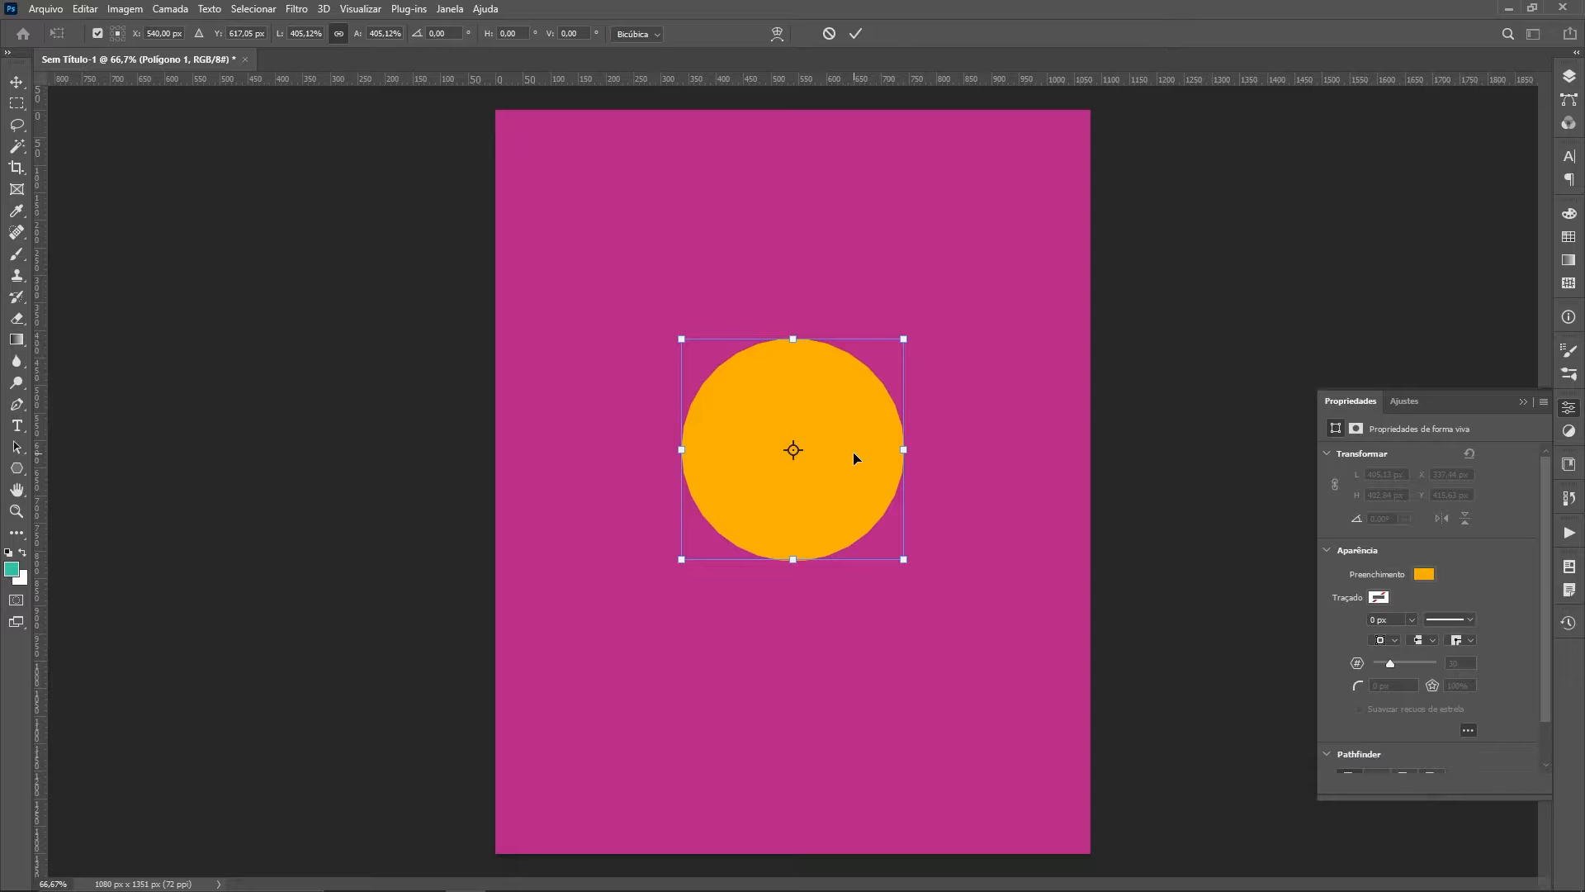
pyautogui.click(18, 468)
# Step: Create a second 30-sided polygon 100 px wide above the large one and undo it
pyautogui.click(735, 282)
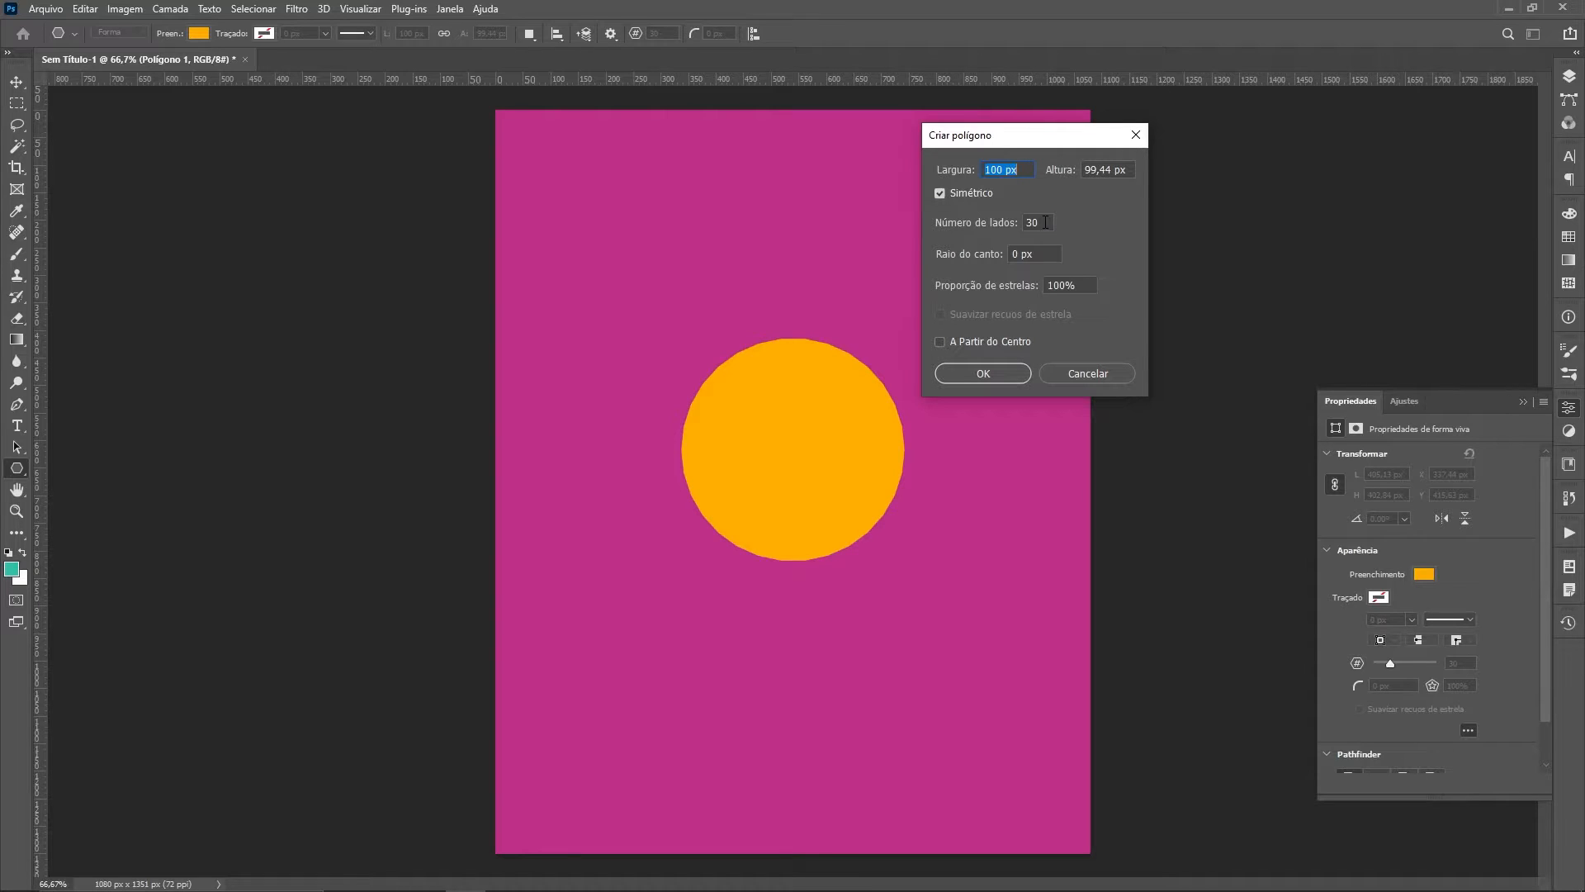
pyautogui.click(983, 373)
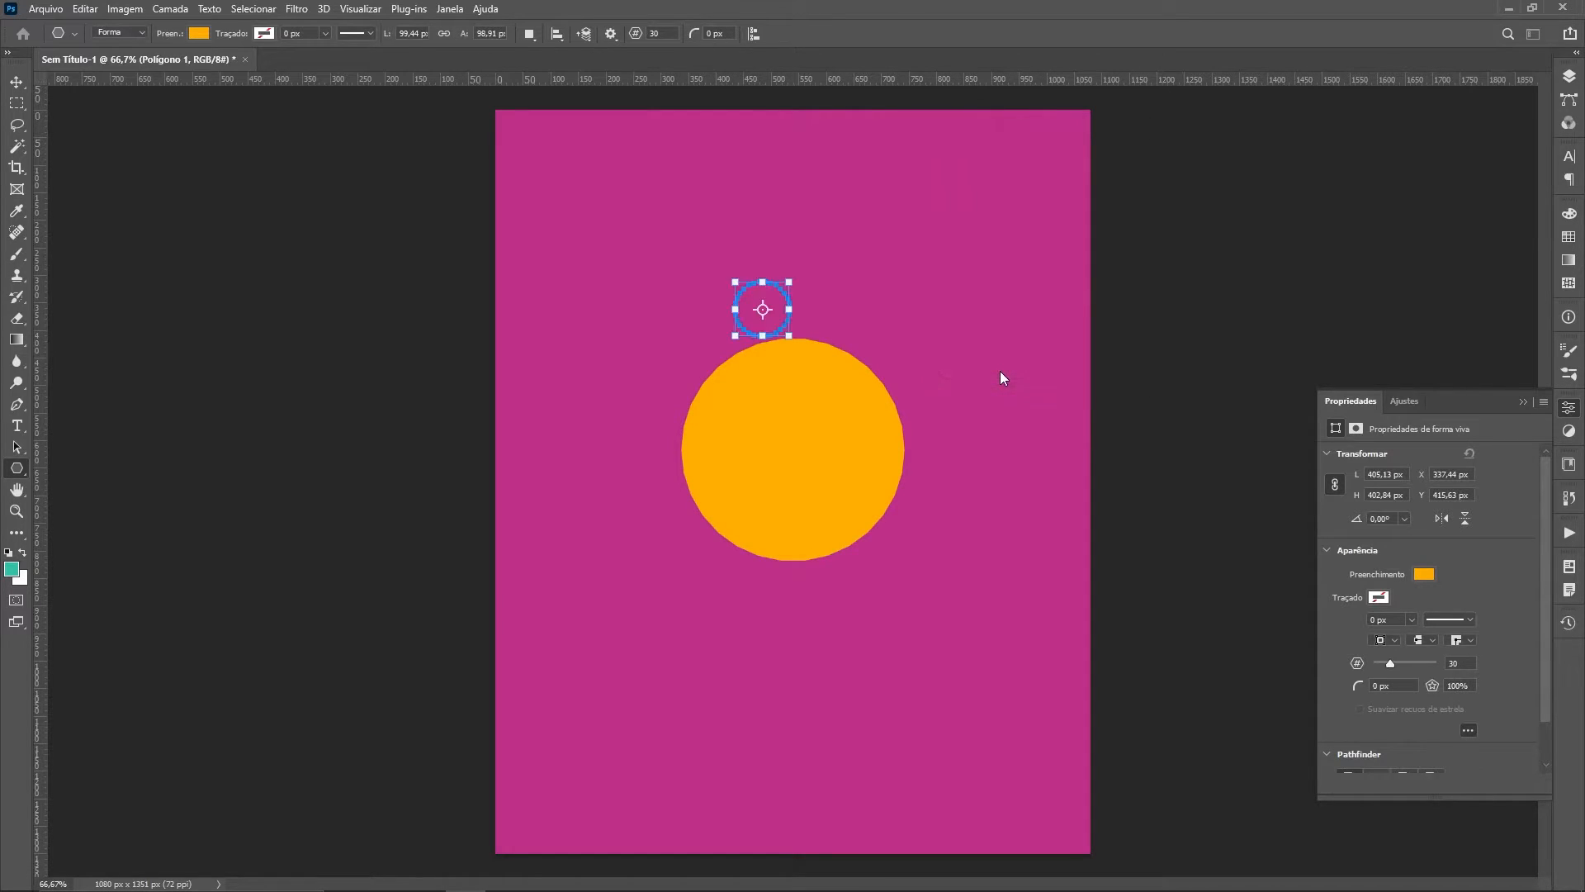
pyautogui.hotkey('ctrl', 'z')
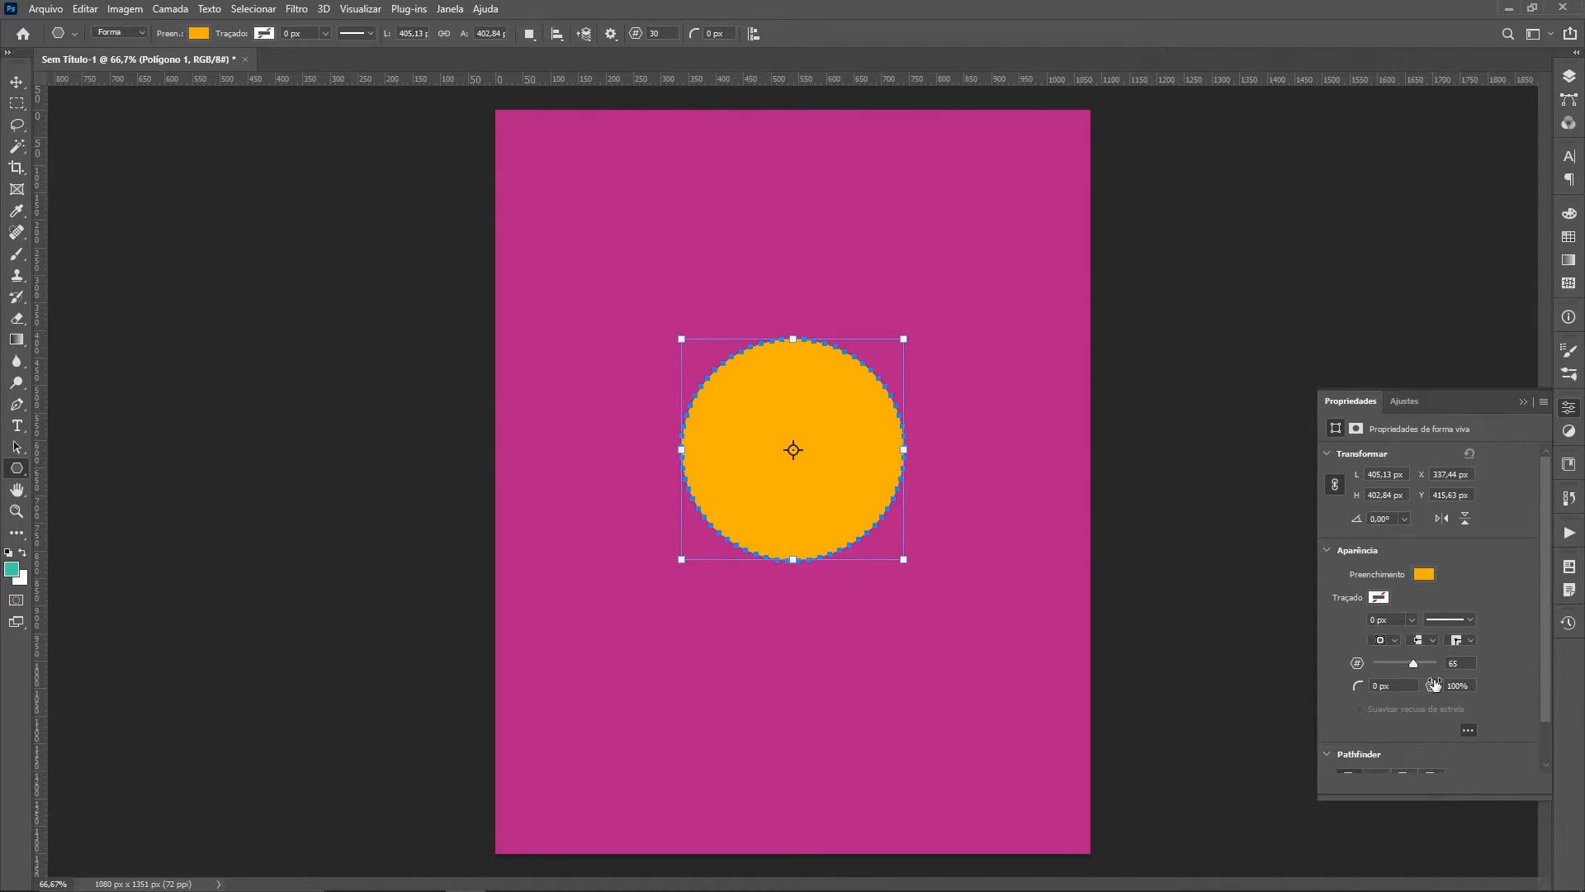
# Step: Turn the polygon into a 65-sided star with a 64% star ratio, about 670 px wide, horizontally centred on the canvas
pyautogui.moveTo(1431, 688); pyautogui.dragTo(1371, 687)
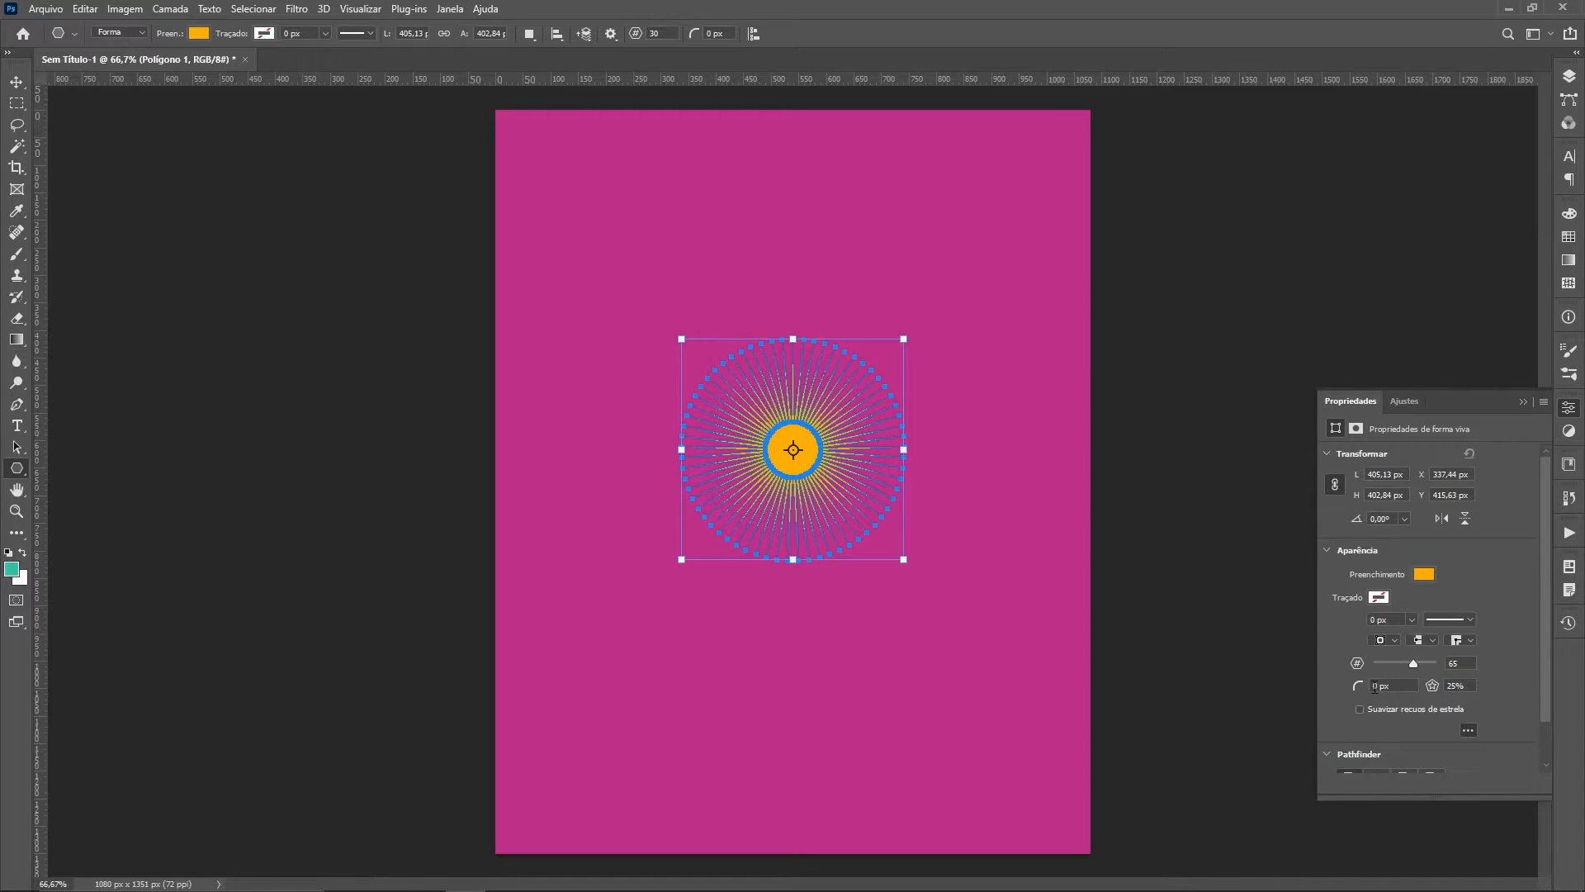
pyautogui.moveTo(1433, 685); pyautogui.dragTo(1463, 678)
pyautogui.moveTo(904, 338); pyautogui.dragTo(1049, 193)
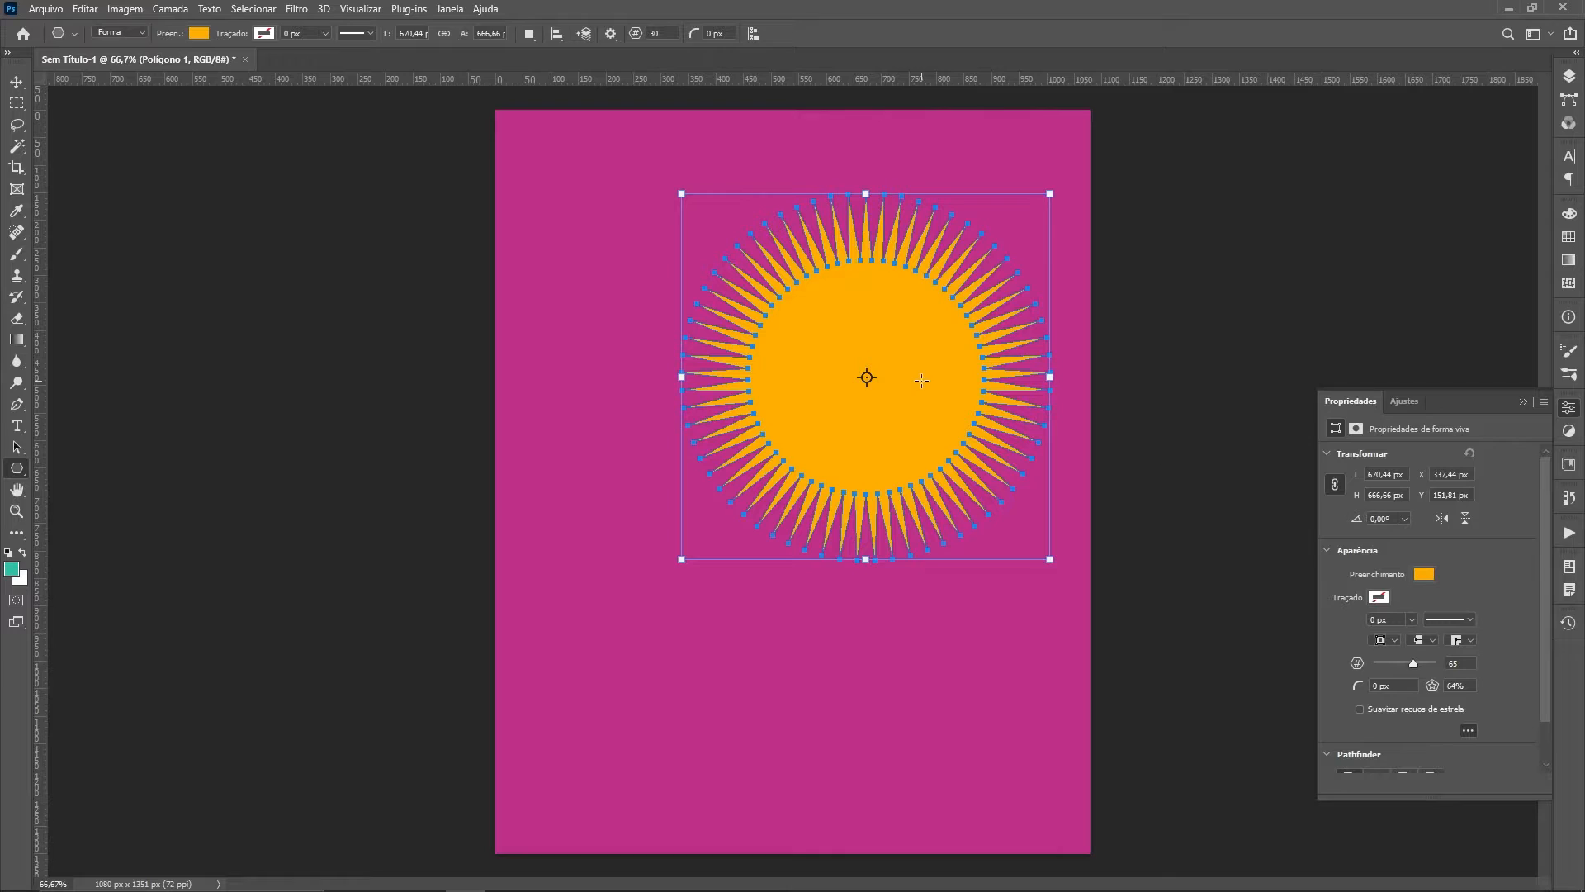
pyautogui.press('v')
pyautogui.moveTo(907, 367); pyautogui.dragTo(833, 471)
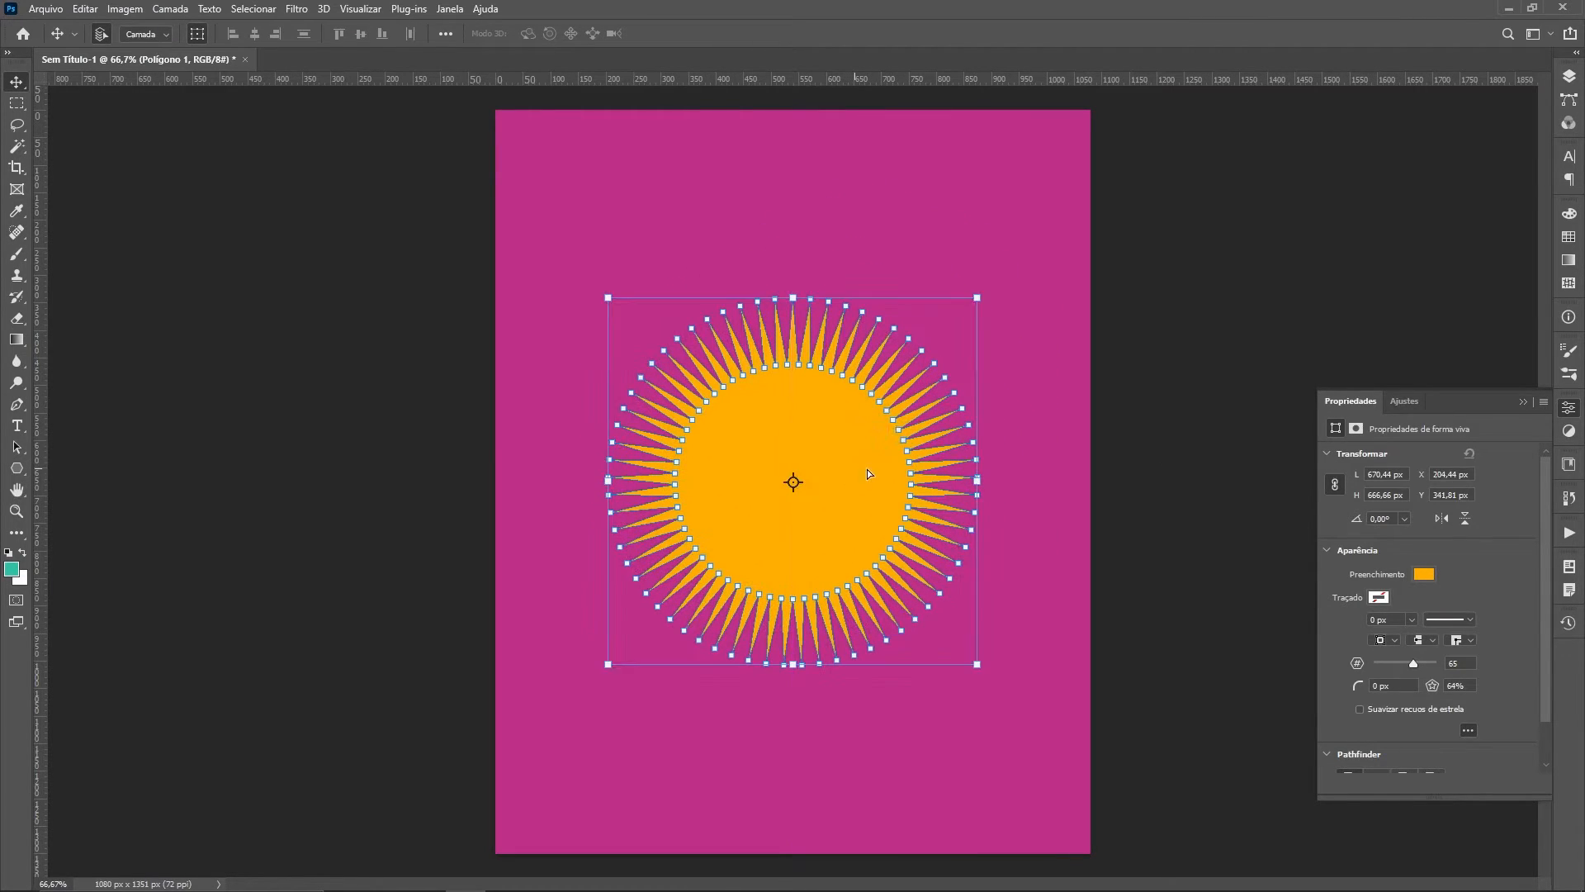
# Step: Round the star's tips with a 5 px corner radius and inspect them up close
pyautogui.click(1398, 684)
pyautogui.write('5')
pyautogui.press('Return')
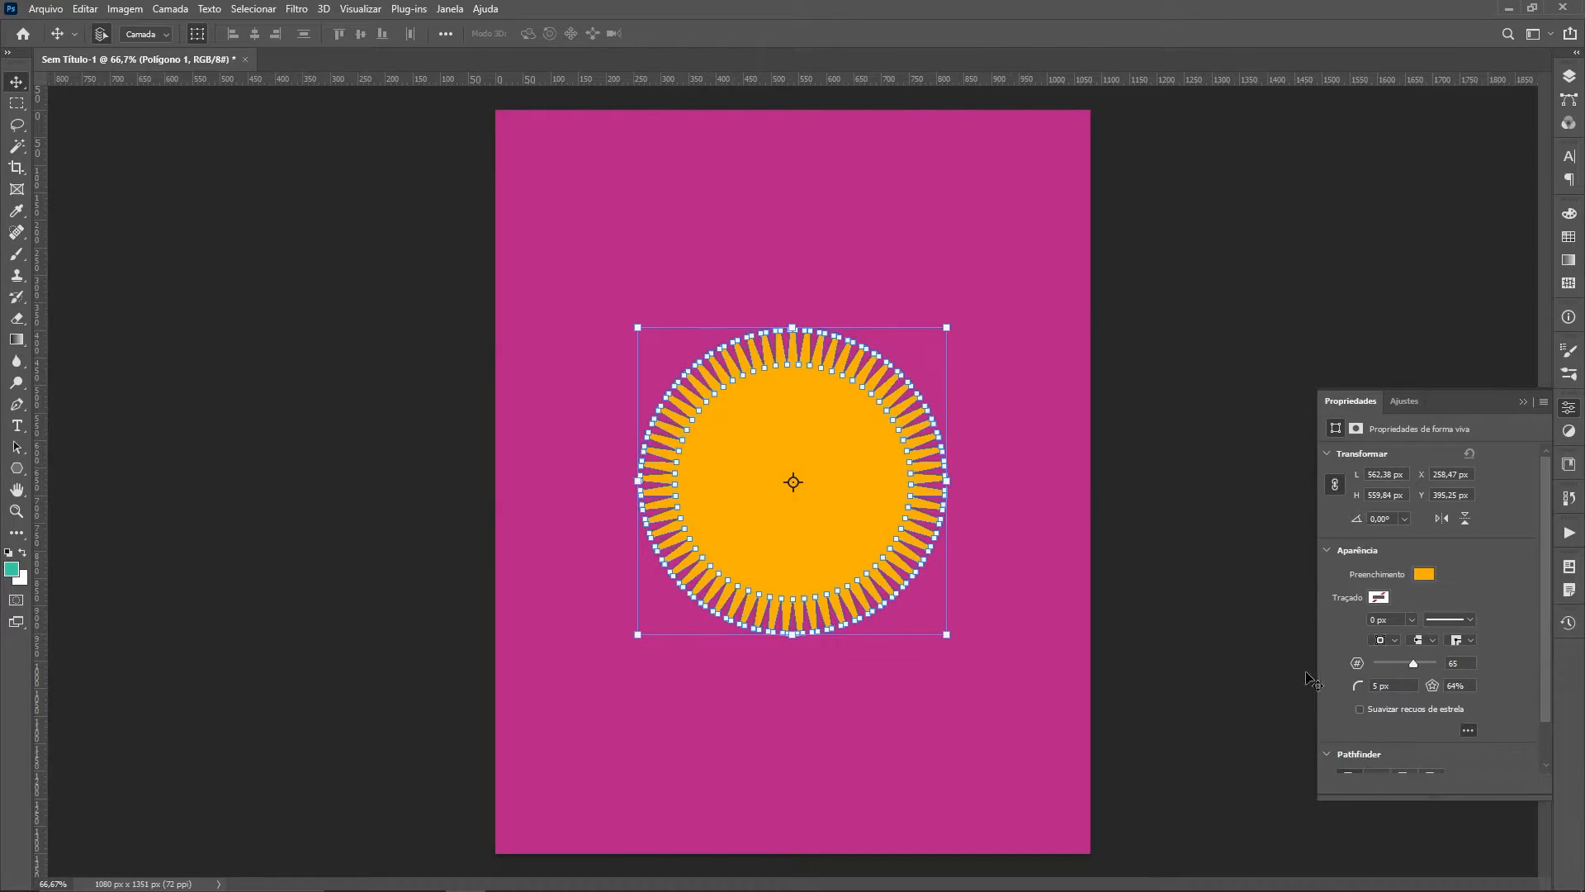
pyautogui.hotkey('ctrl', '+')
pyautogui.hotkey('ctrl', '+')
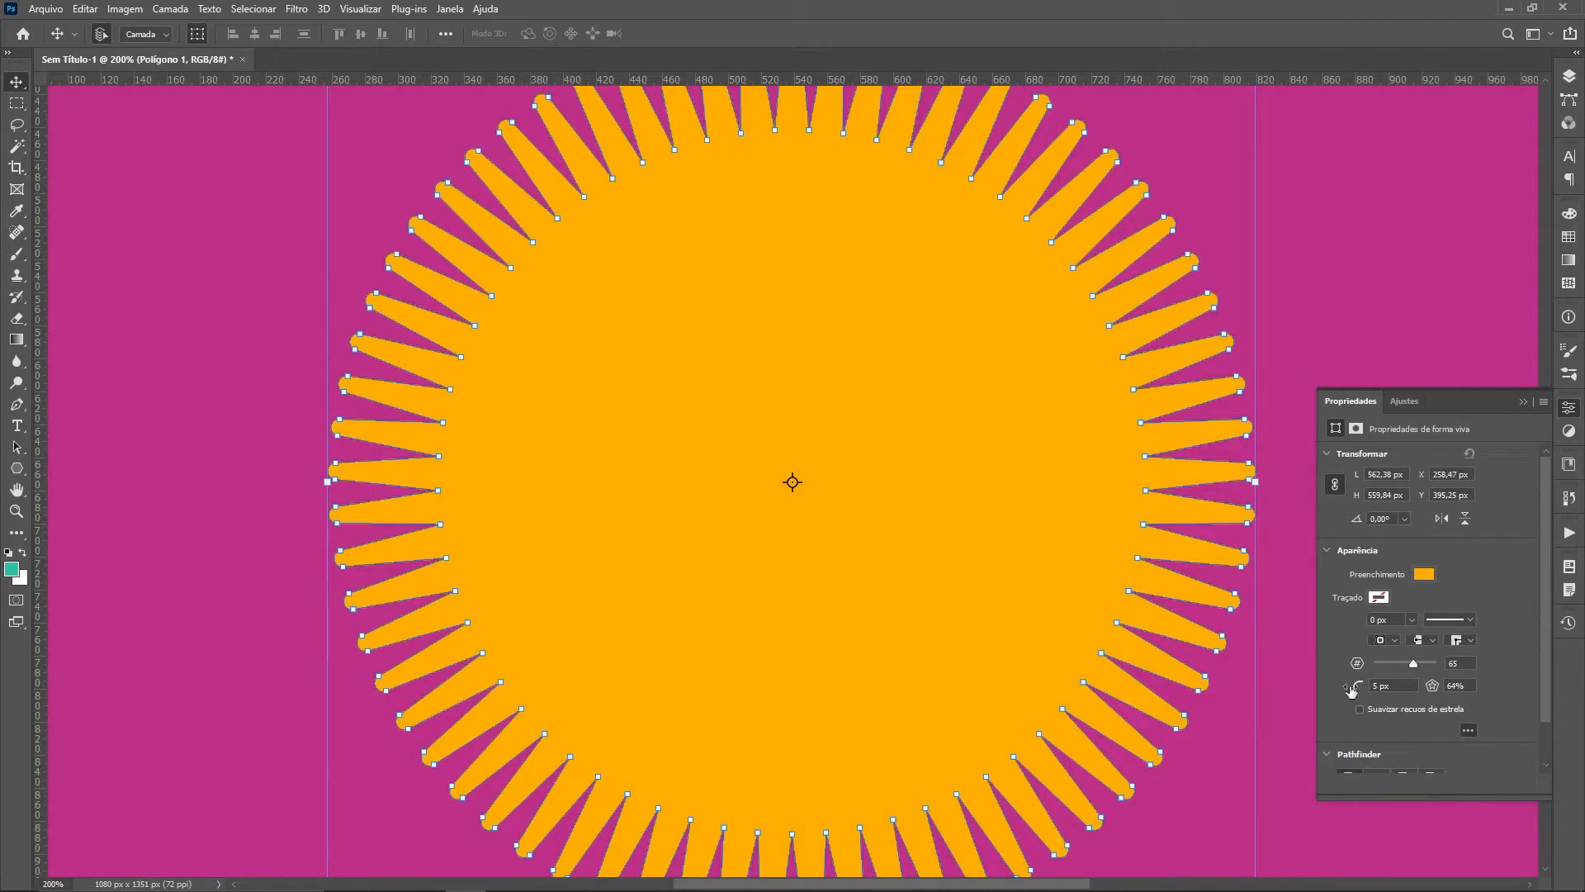
pyautogui.hotkey('ctrl', '-')
pyautogui.hotkey('ctrl', '-')
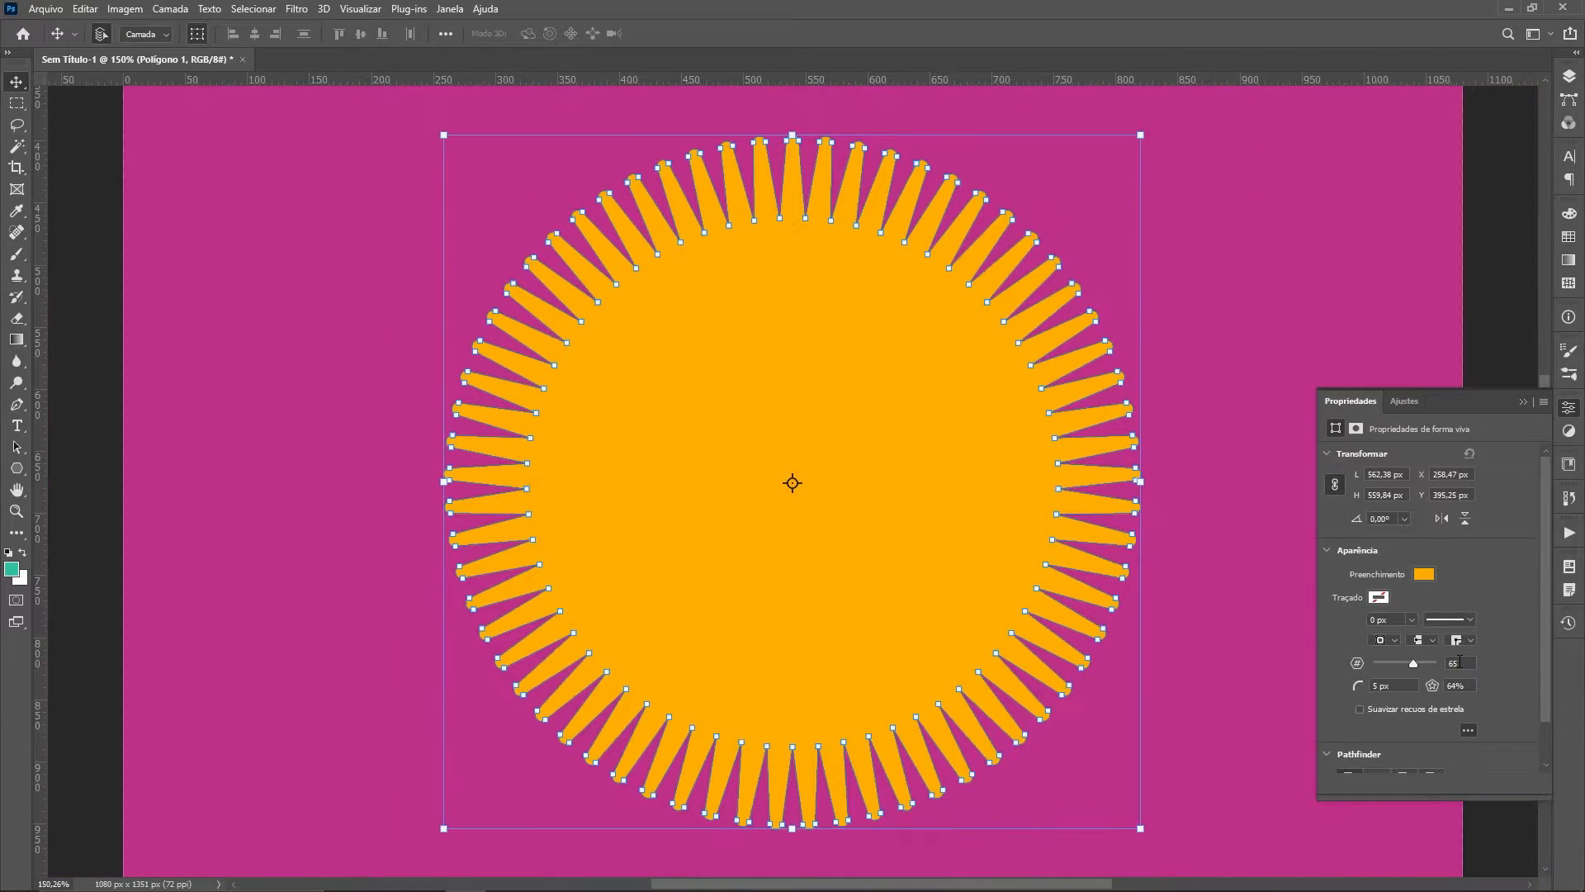
# Step: Add a white stroke about 5.07 px wide to the star, deselect it and fit the canvas in view
pyautogui.click(1411, 619)
pyautogui.click(1378, 598)
pyautogui.click(1382, 684)
pyautogui.click(1491, 590)
pyautogui.click(1411, 620)
pyautogui.moveTo(1427, 636); pyautogui.dragTo(1429, 637)
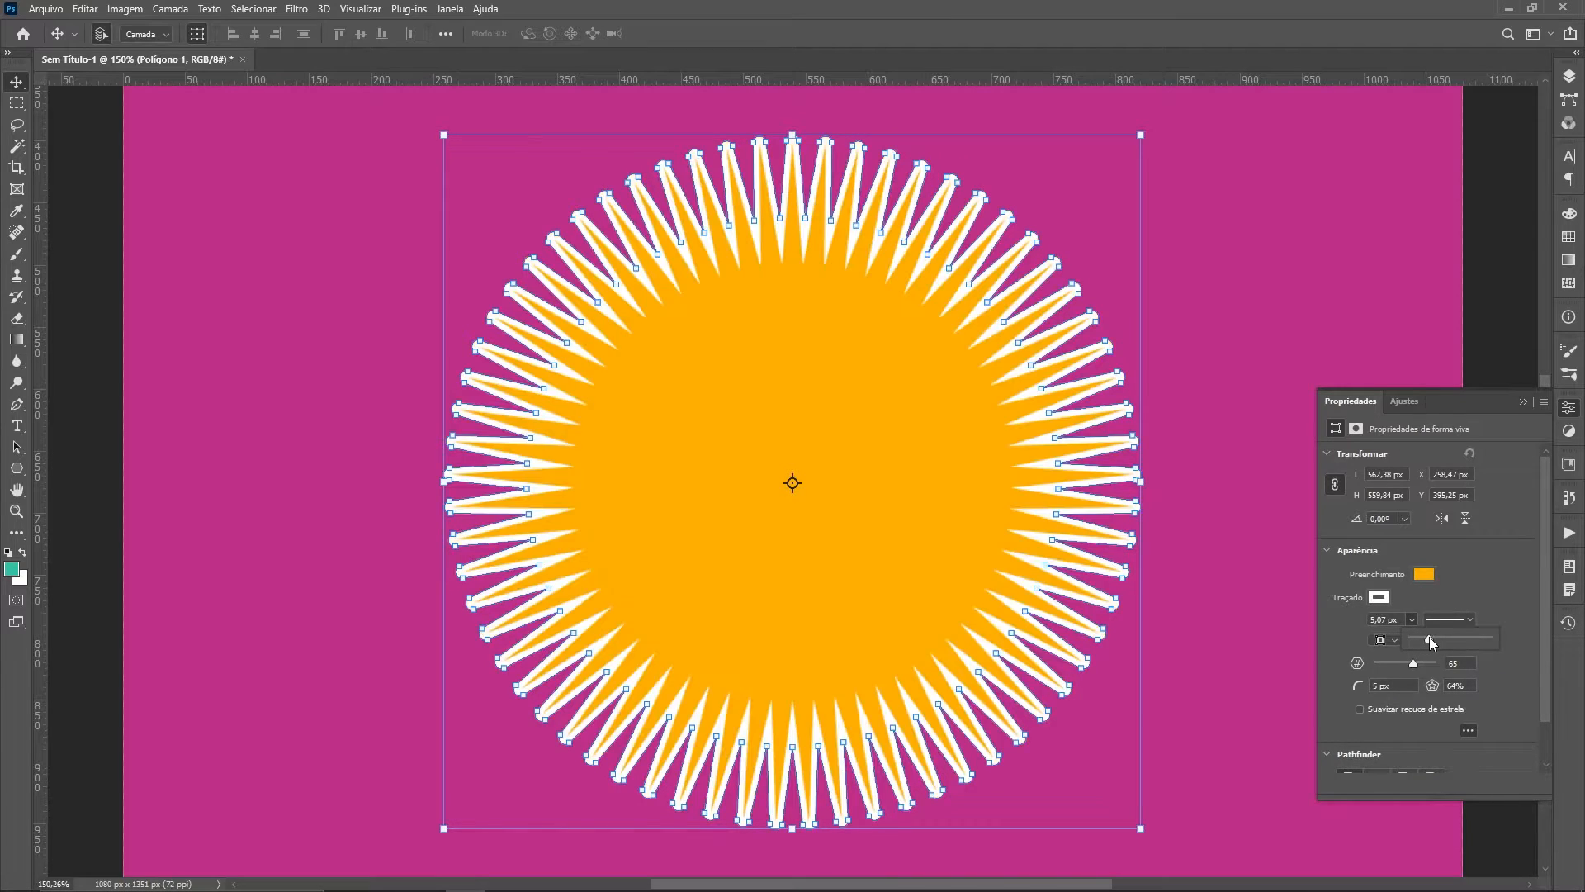
pyautogui.click(86, 374)
pyautogui.click(87, 374)
pyautogui.hotkey('ctrl', '0')
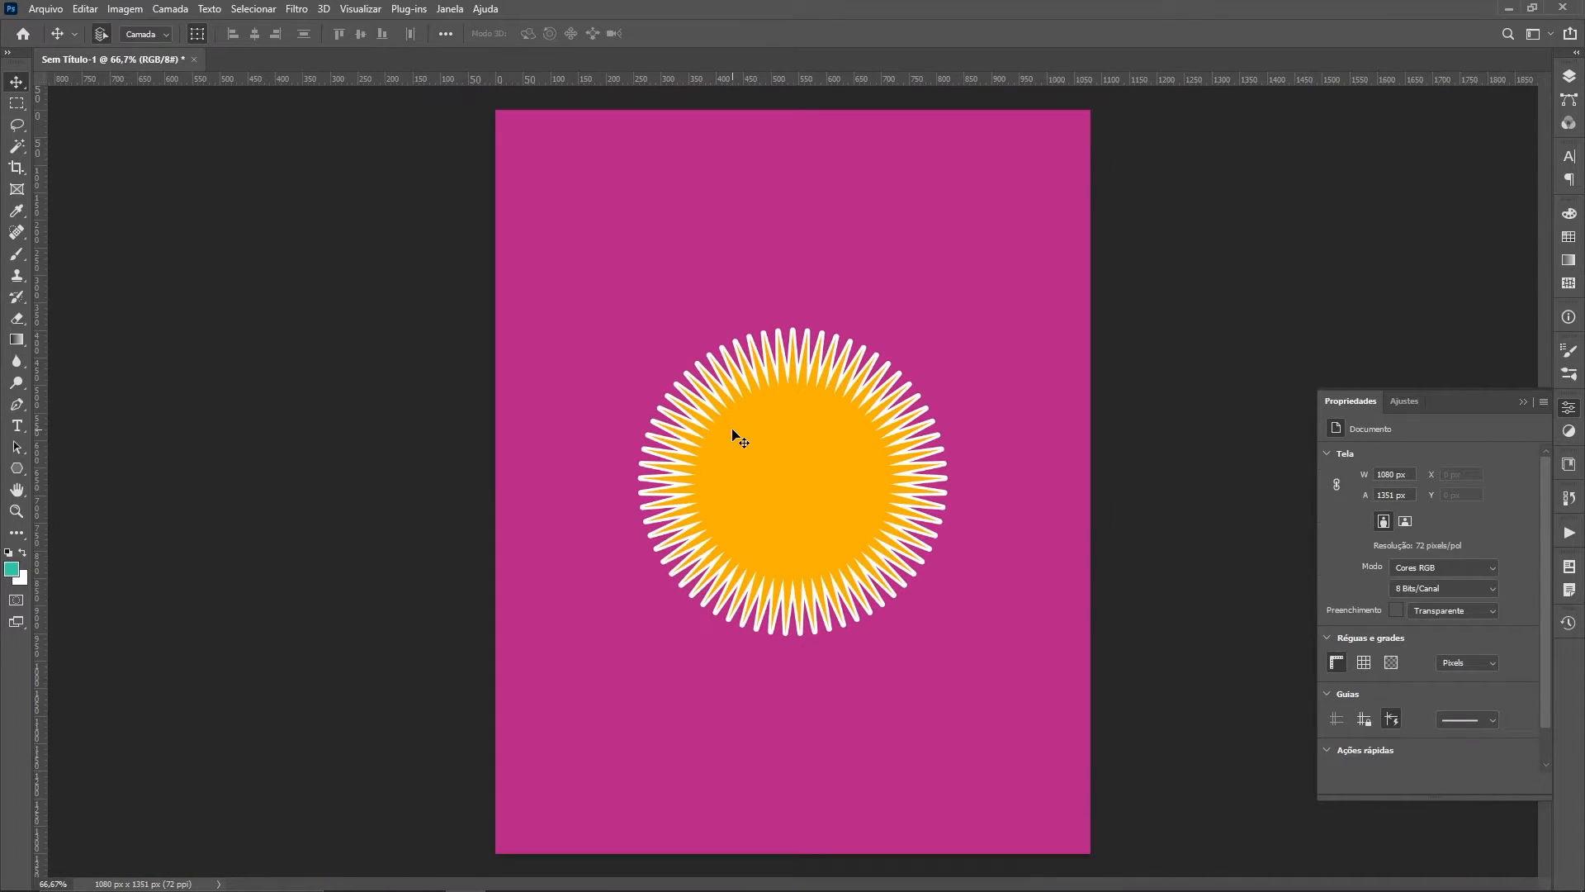
# Step: Draw a diagonal line spanning about 741 × 402 px above the star with the Line tool
pyautogui.click(17, 468)
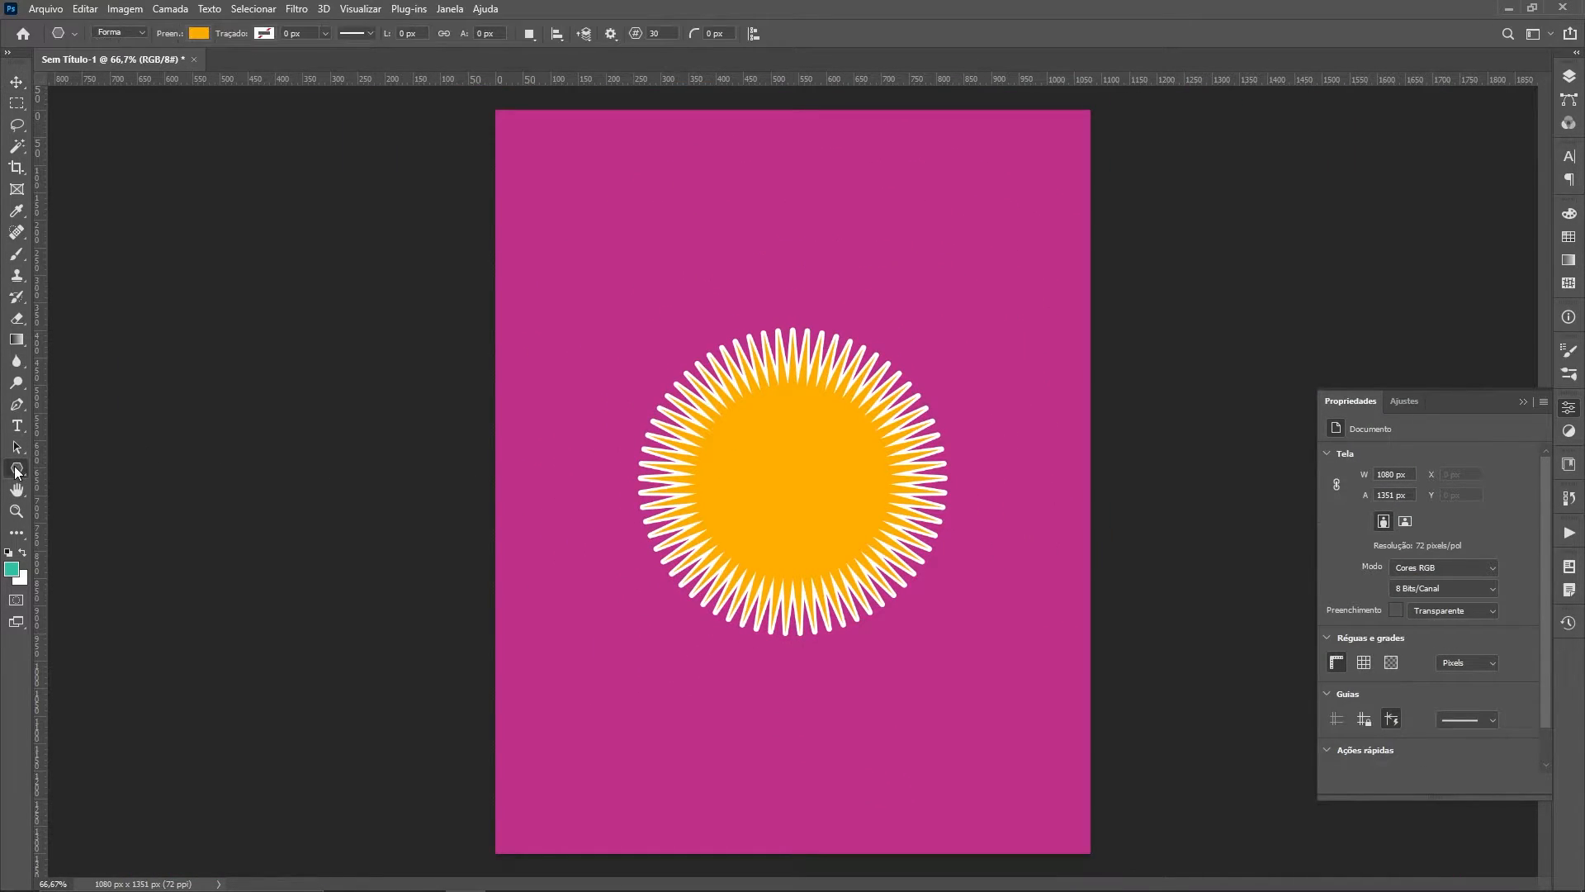
pyautogui.click(89, 548)
pyautogui.moveTo(599, 177); pyautogui.dragTo(1006, 399)
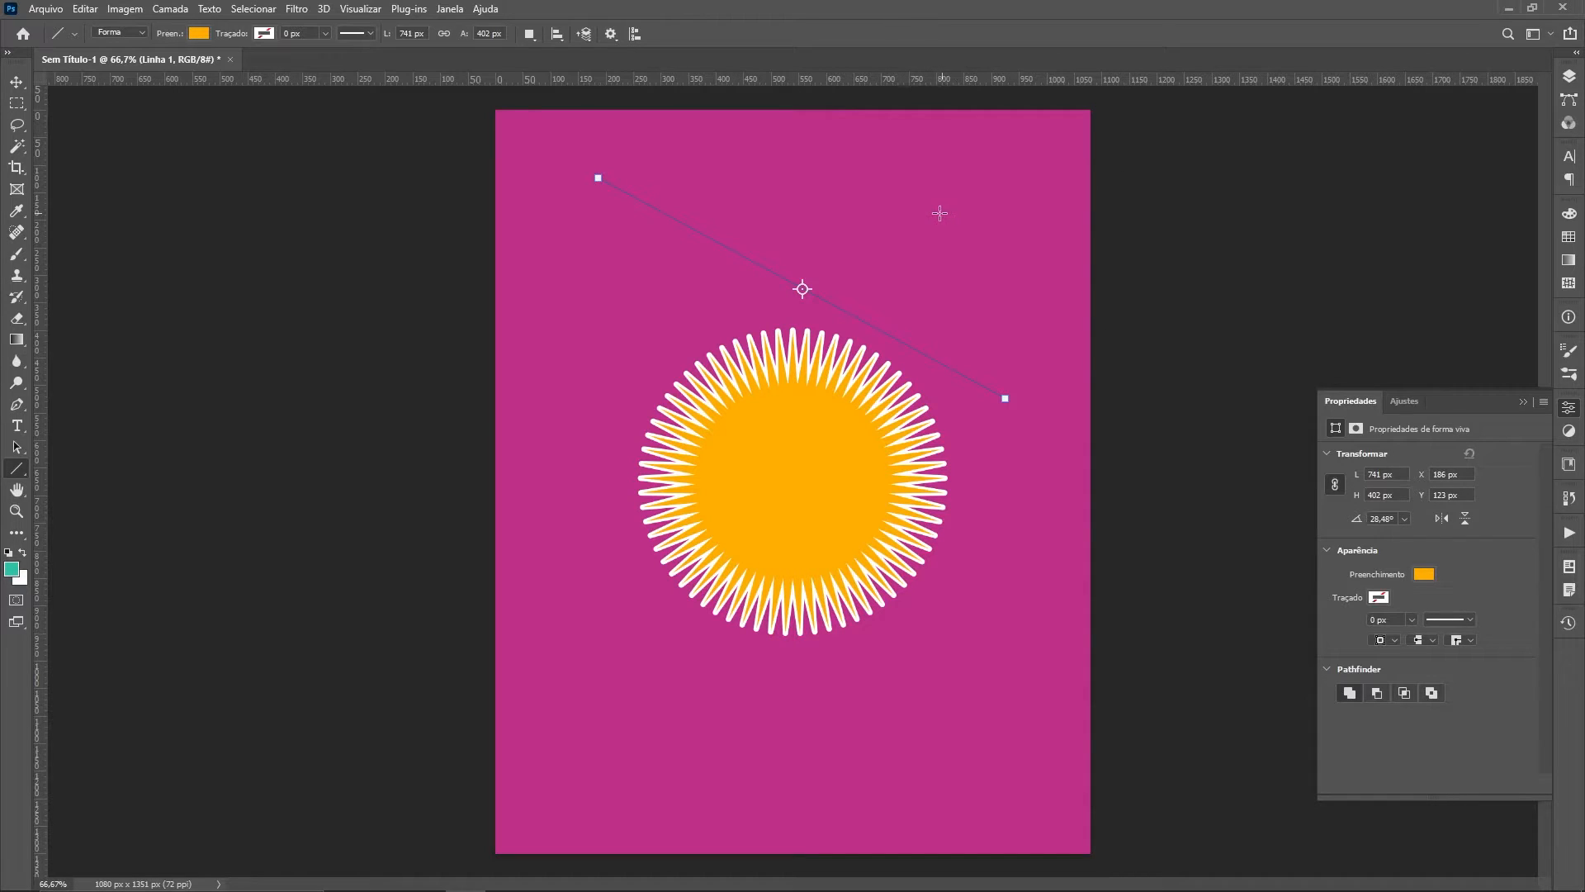
# Step: Draw a horizontal straight line about 749 px long near the top of the canvas with the Pen tool
pyautogui.press('p')
pyautogui.click(604, 154)
pyautogui.keyDown('shift'); pyautogui.click(1016, 333); pyautogui.keyUp('shift')
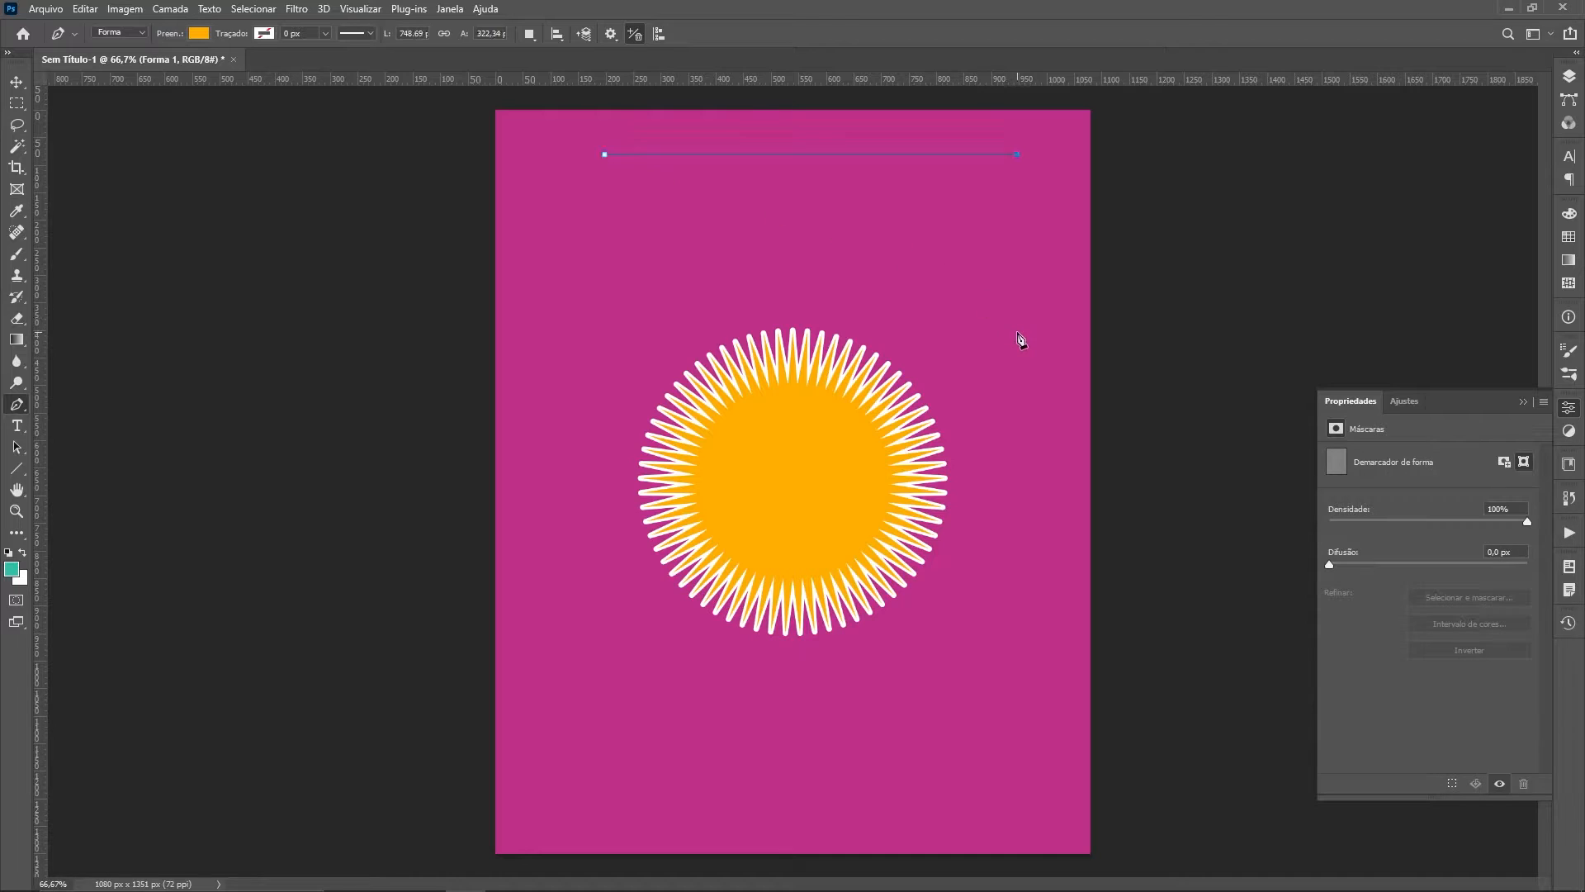
# Step: Delete the Linha 1 and Forma 1 layers above the star
pyautogui.click(1567, 81)
pyautogui.click(1317, 188)
pyautogui.click(1317, 188)
pyautogui.click(1389, 239)
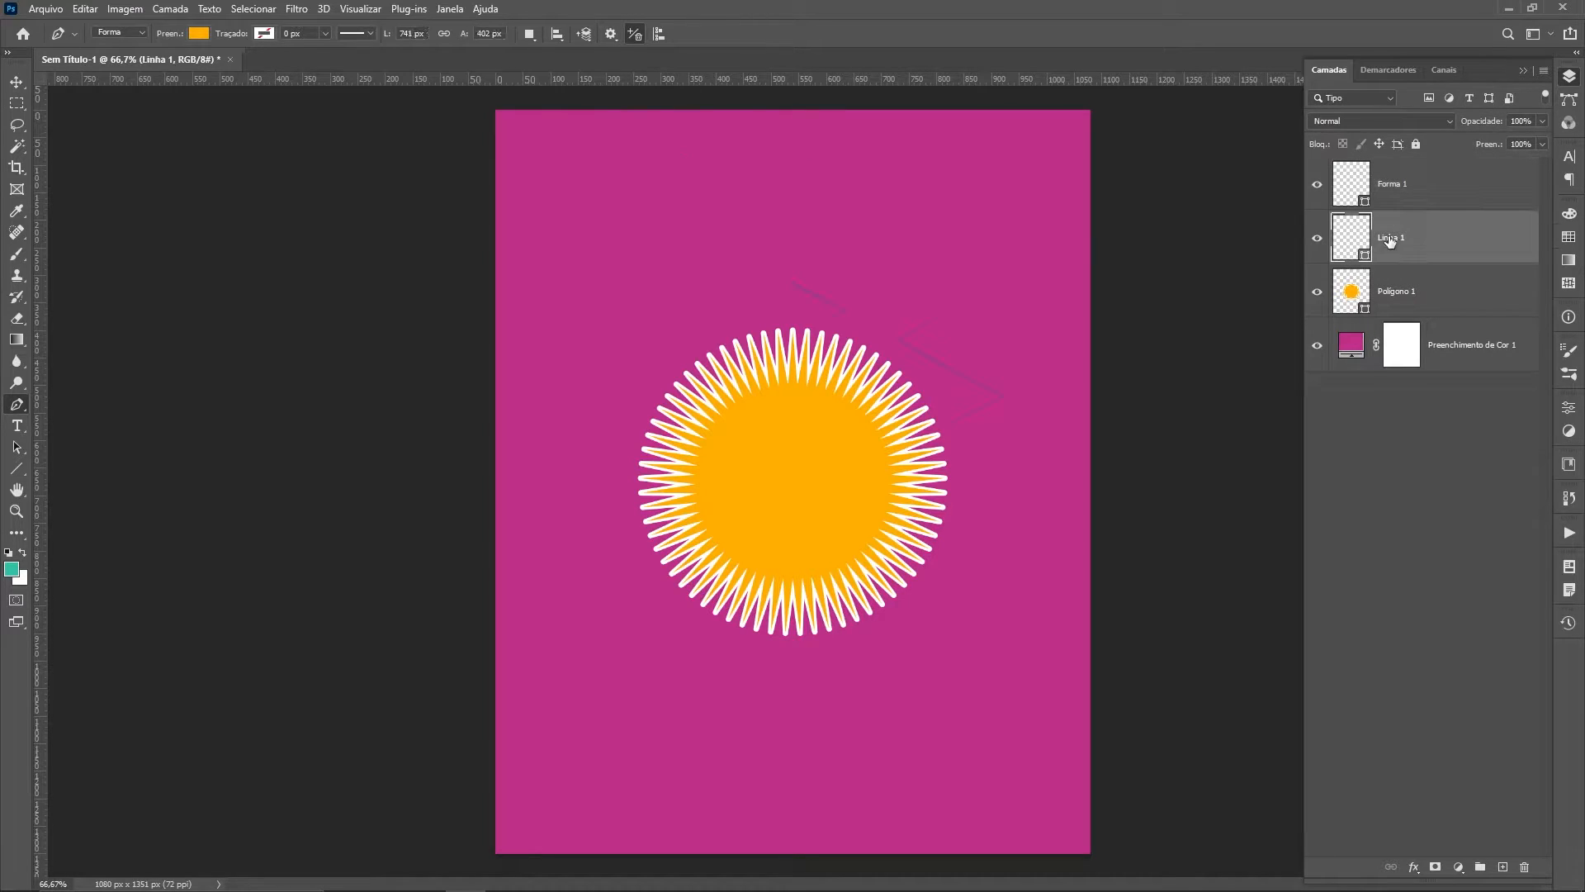
pyautogui.keyDown('shift'); pyautogui.click(1429, 195); pyautogui.keyUp('shift')
pyautogui.press('Delete')
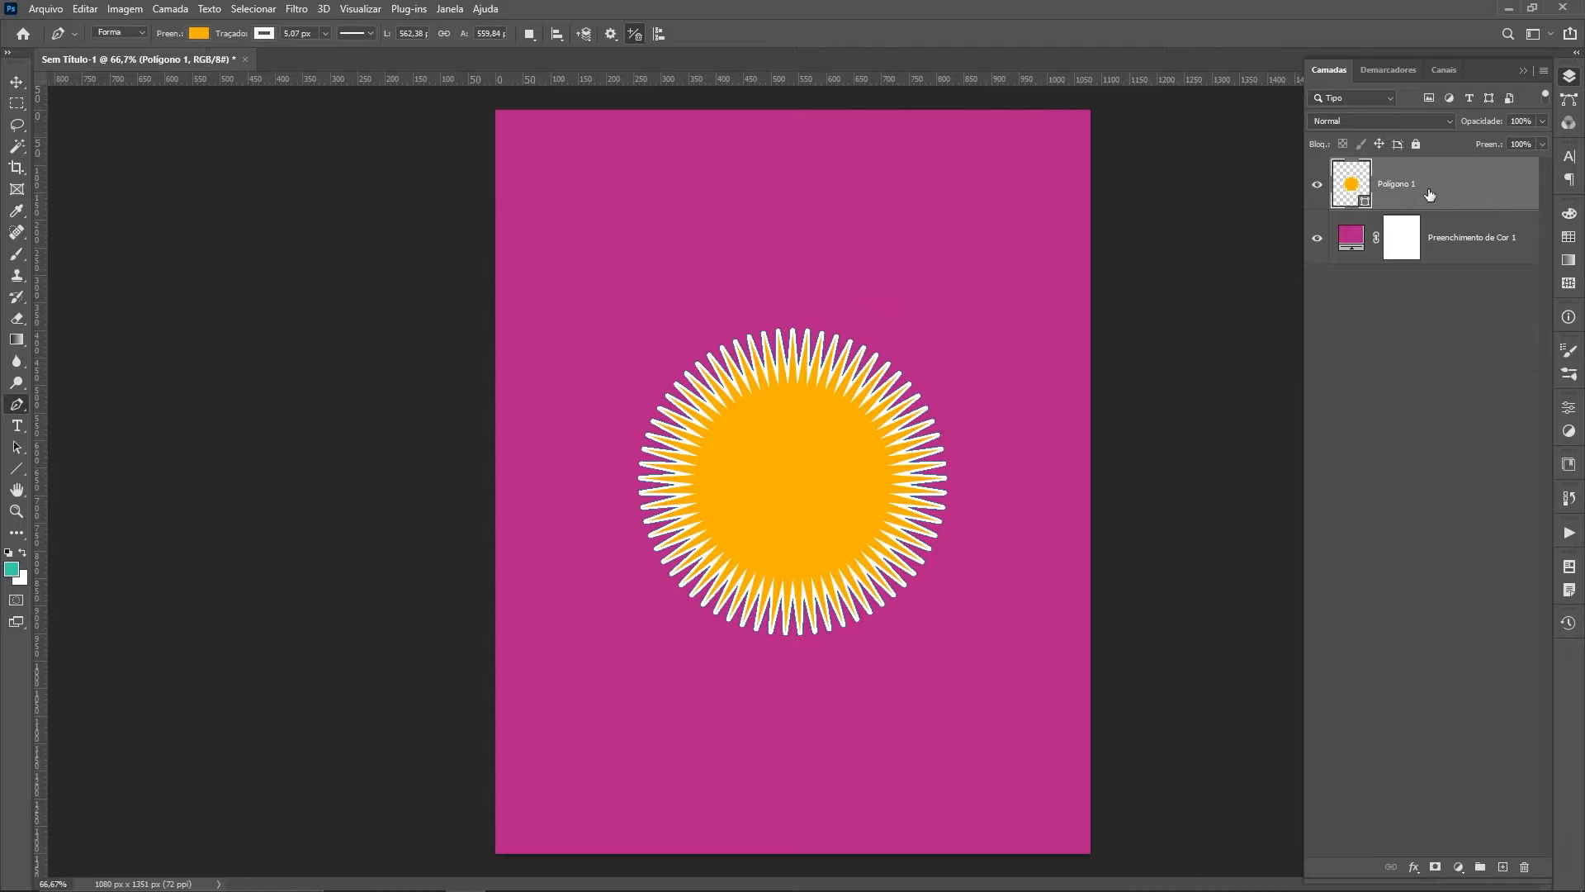
pyautogui.hotkey('ctrl', '+')
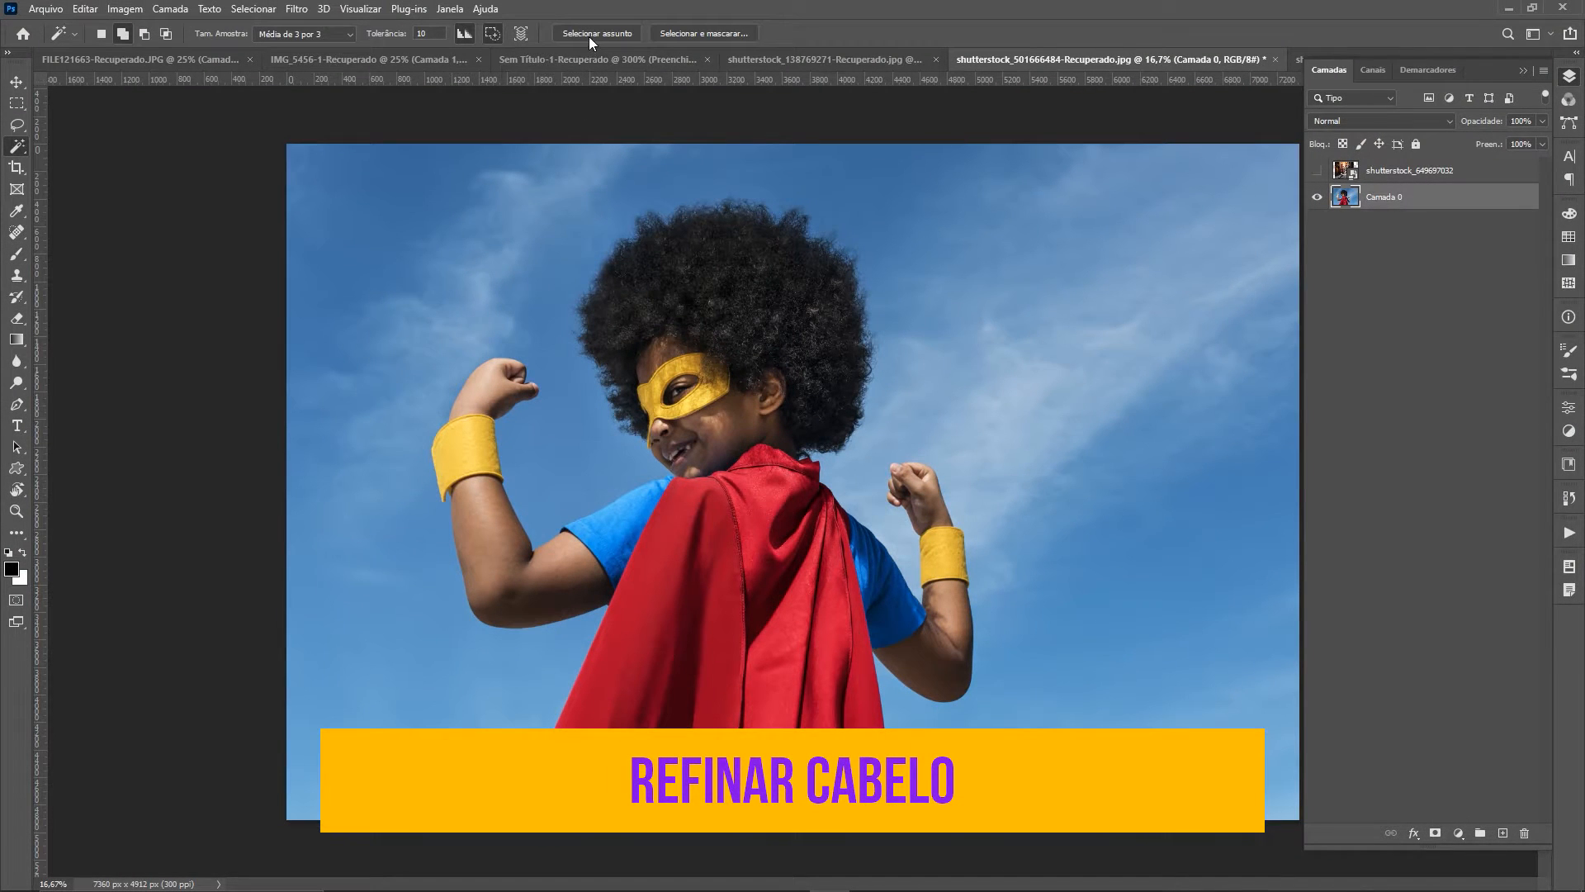
# Step: Select the superhero child with Select Subject, then change the Select and Mask background colour to dark red 741f1f
pyautogui.click(589, 33)
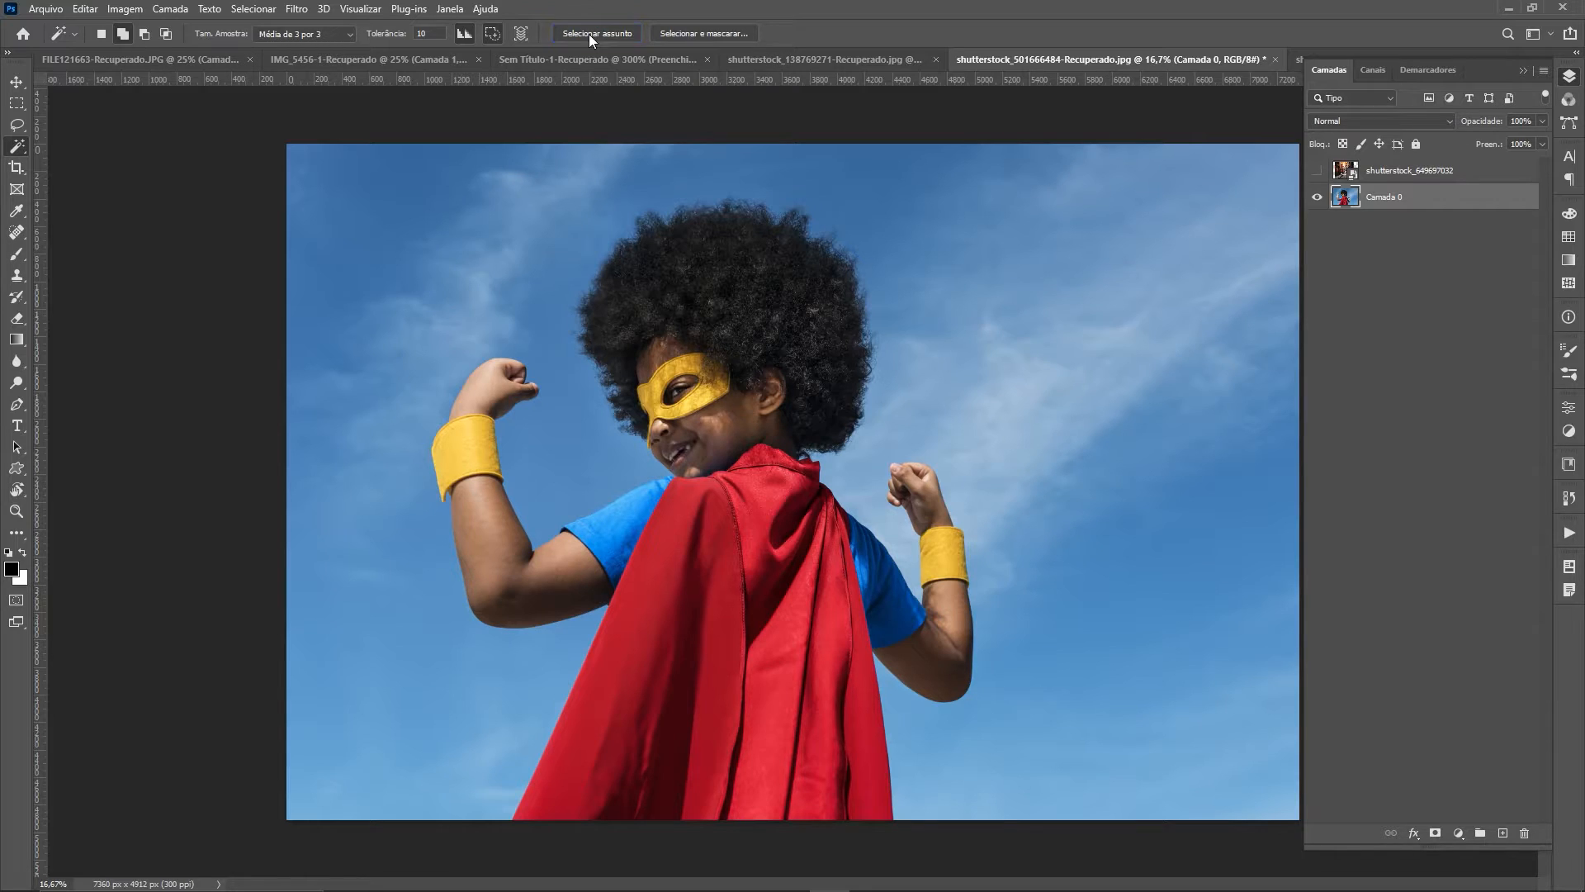
pyautogui.click(711, 32)
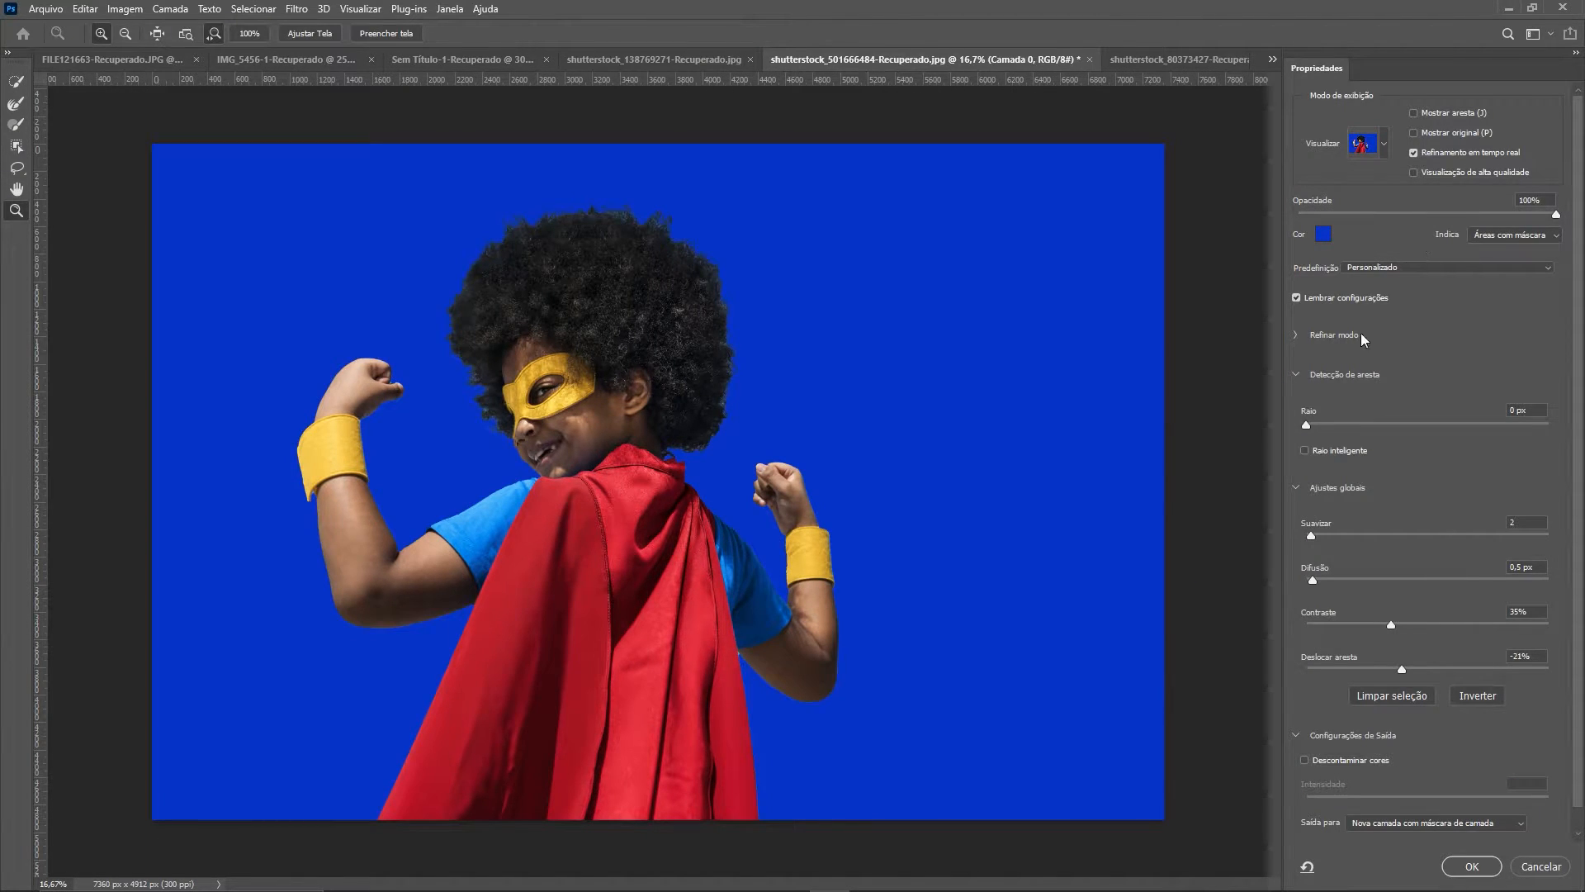
pyautogui.click(1323, 234)
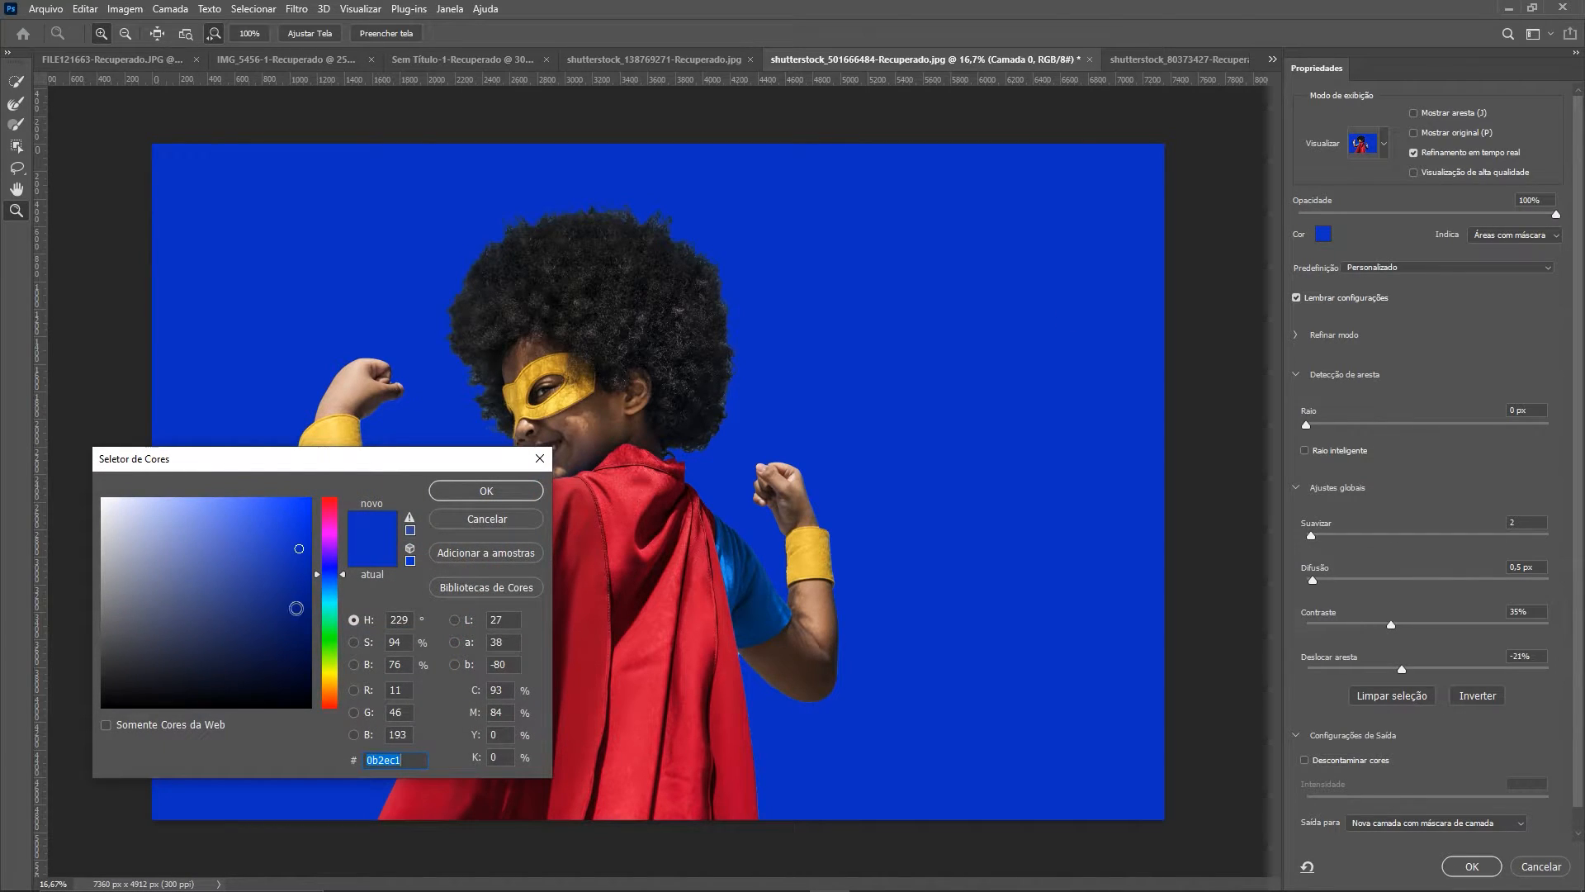
pyautogui.moveTo(331, 528); pyautogui.dragTo(336, 492)
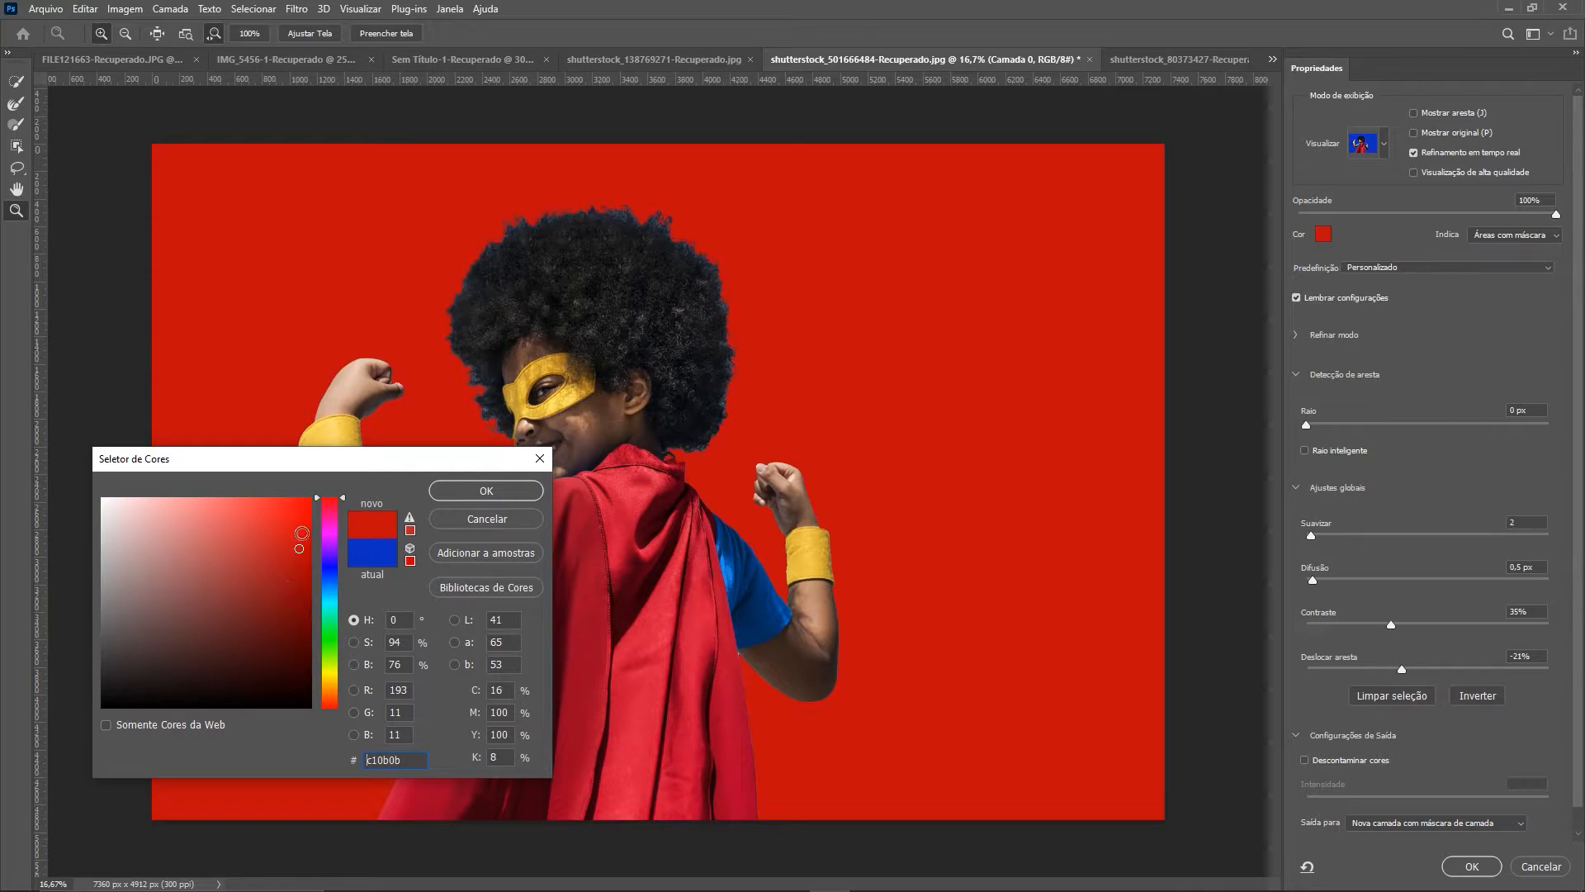
pyautogui.click(259, 617)
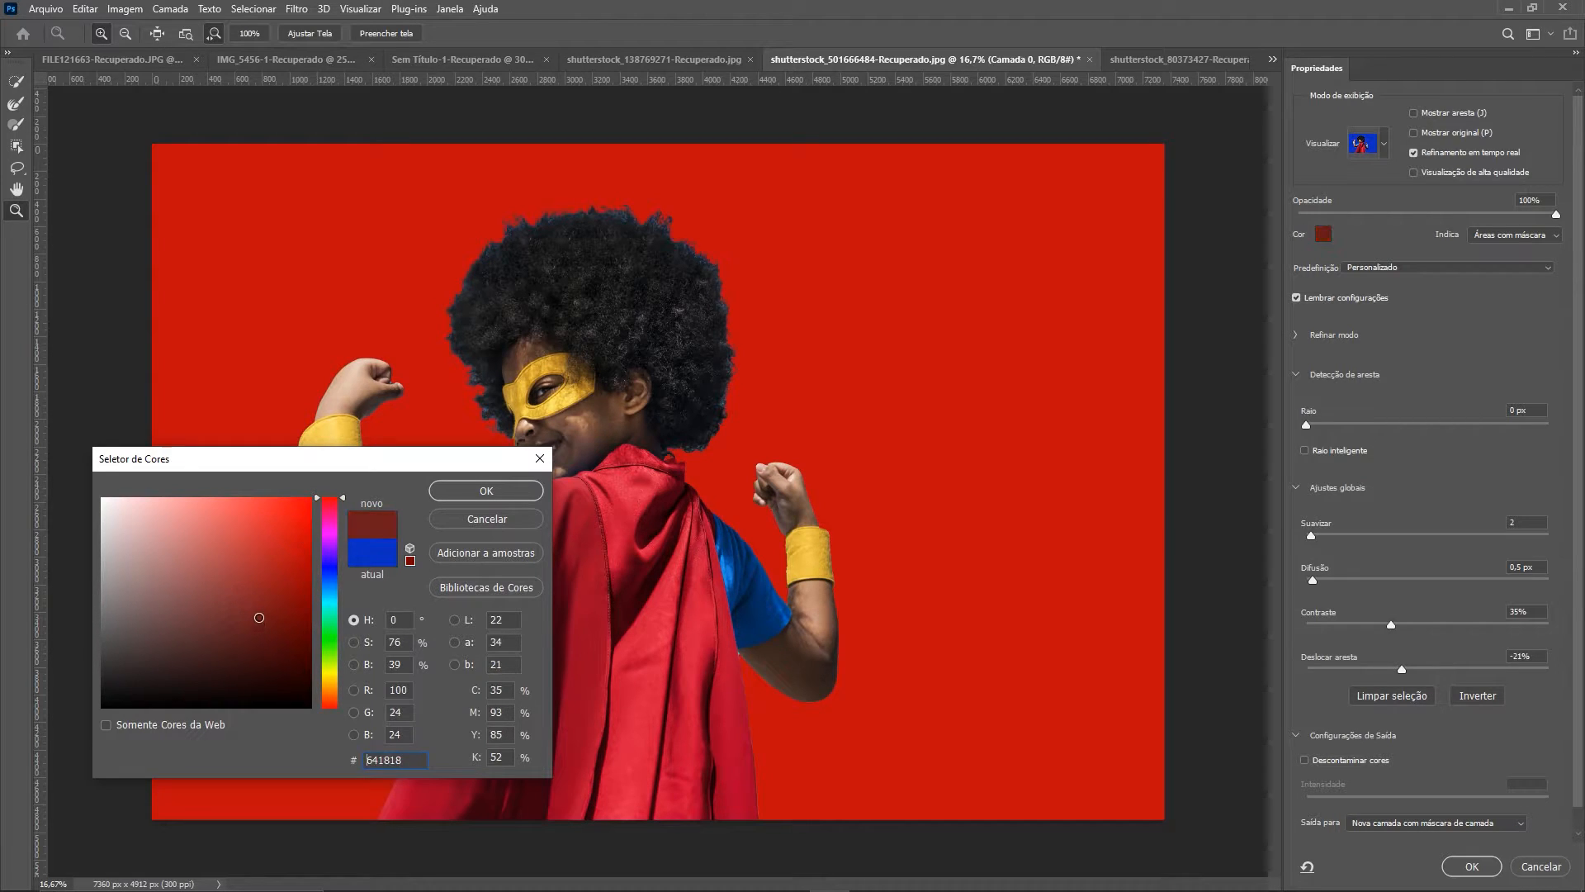
pyautogui.click(255, 612)
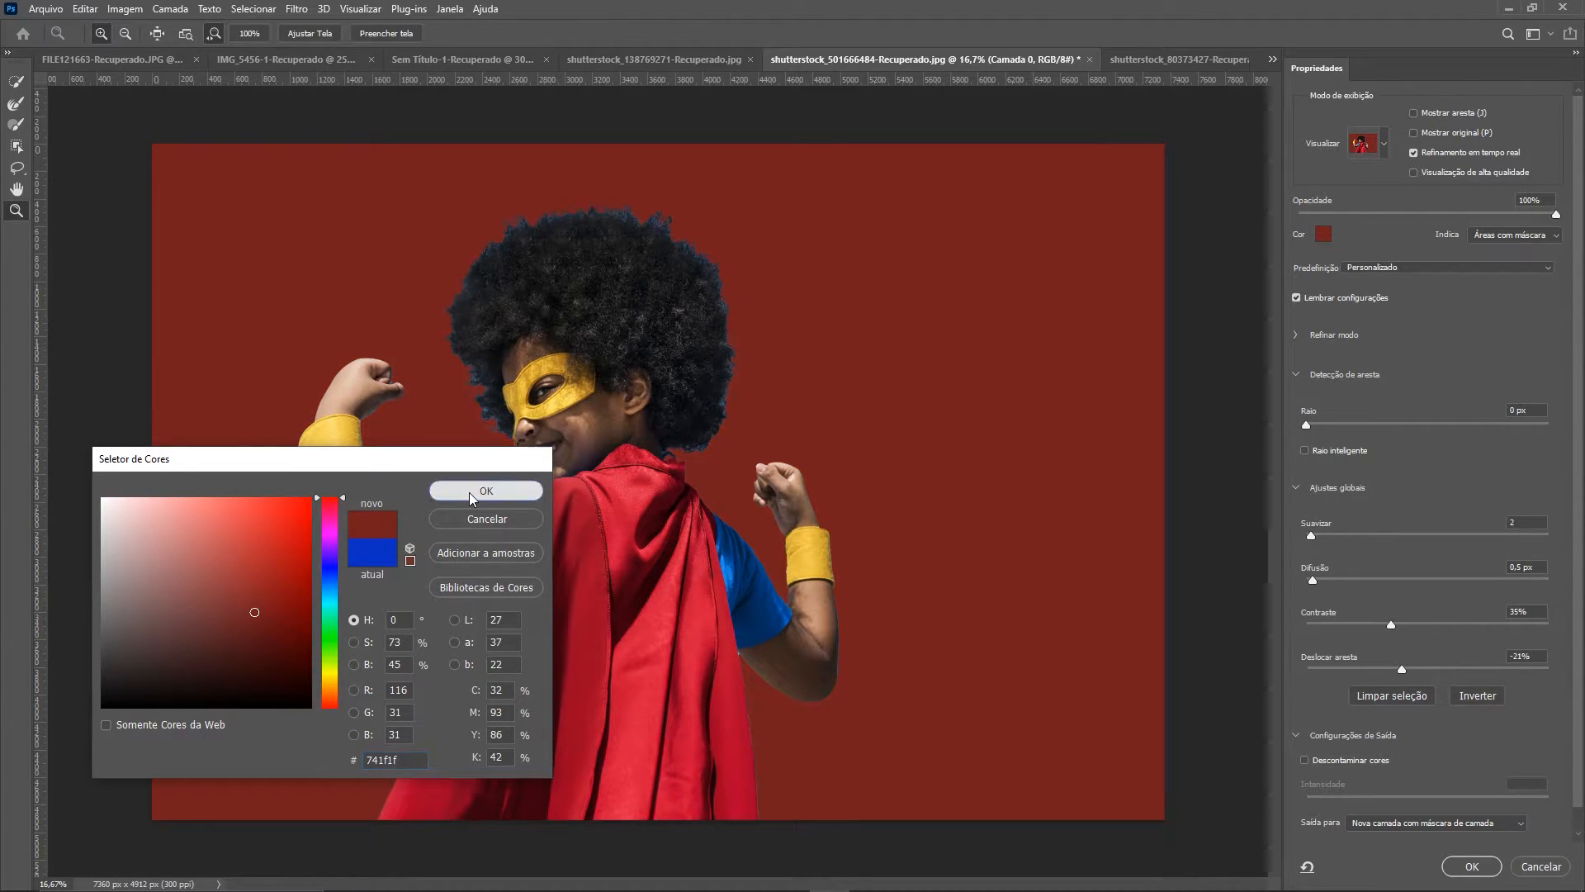
pyautogui.click(486, 491)
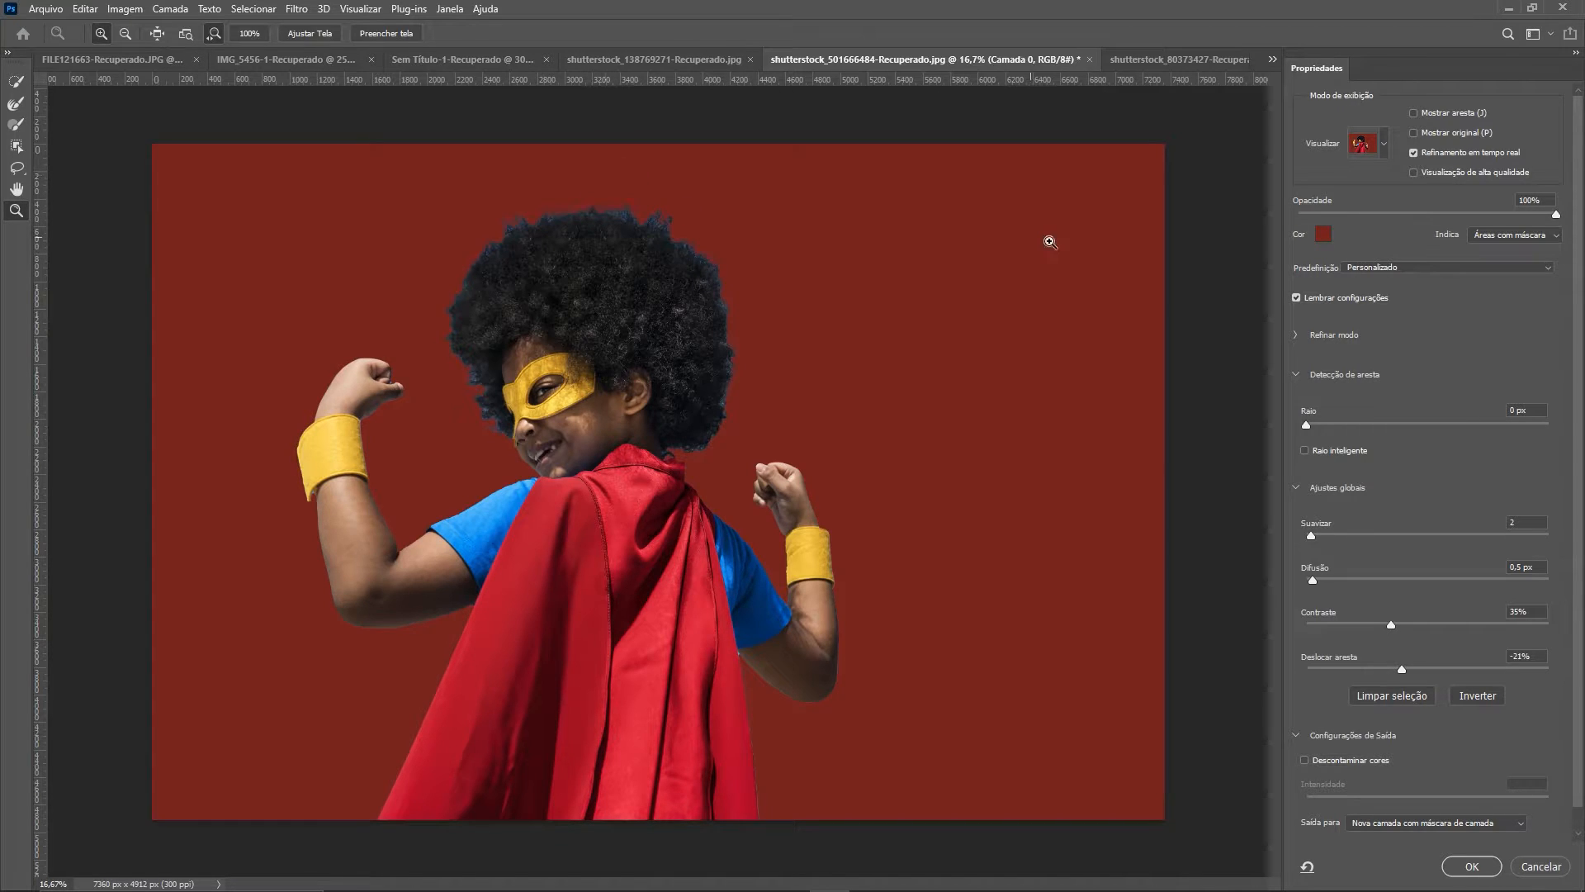
# Step: Apply Refine Hair to the child's selection and decontaminate its colours at 31% intensity
pyautogui.click(17, 82)
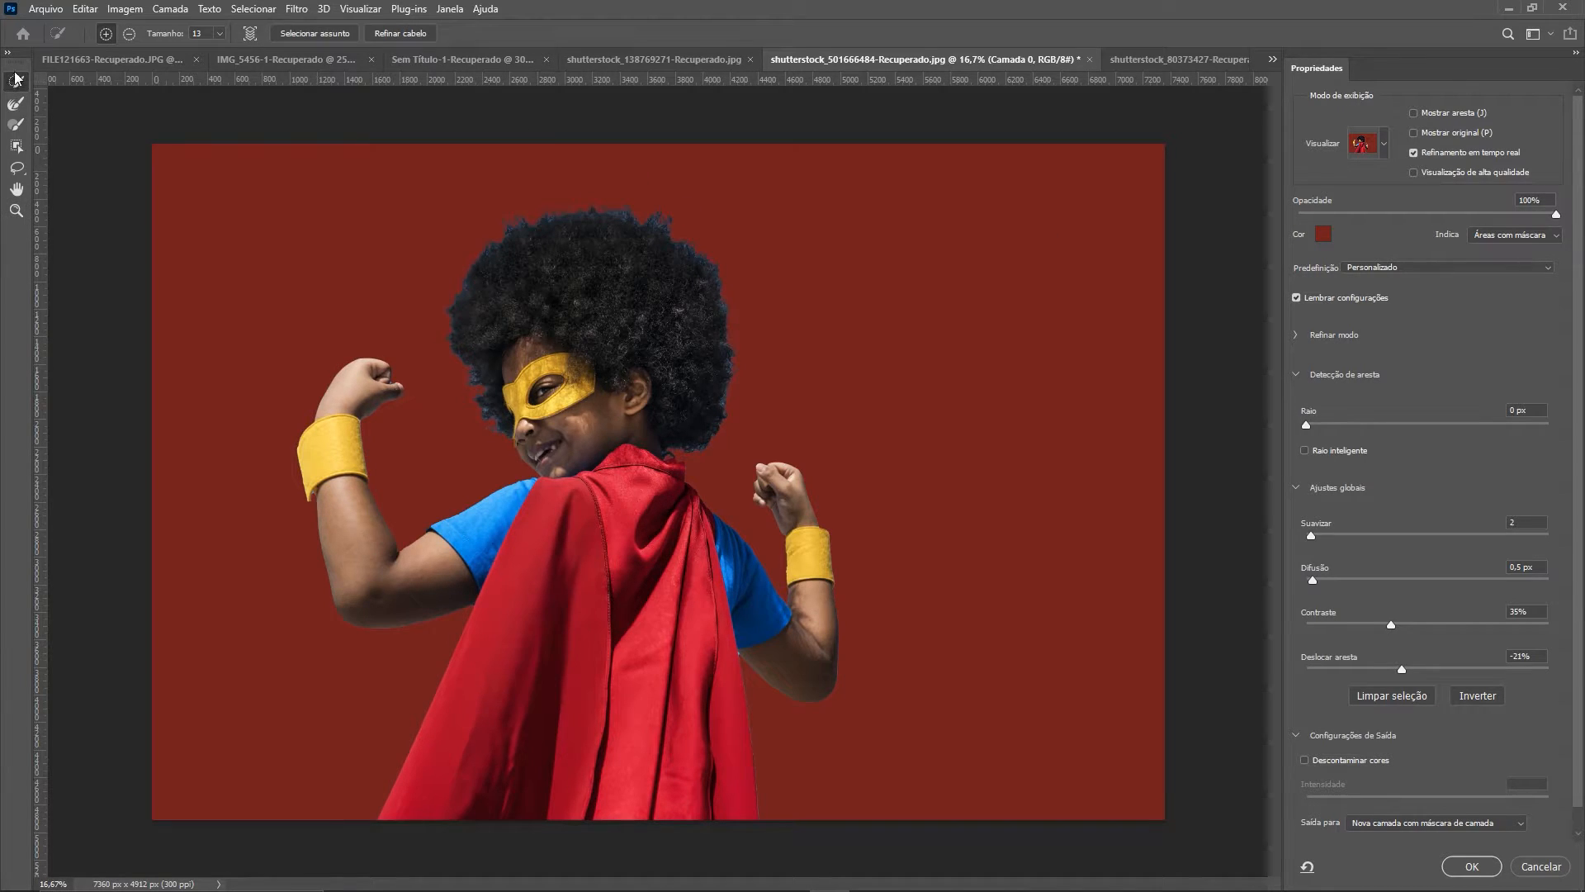
pyautogui.click(400, 33)
pyautogui.click(1306, 760)
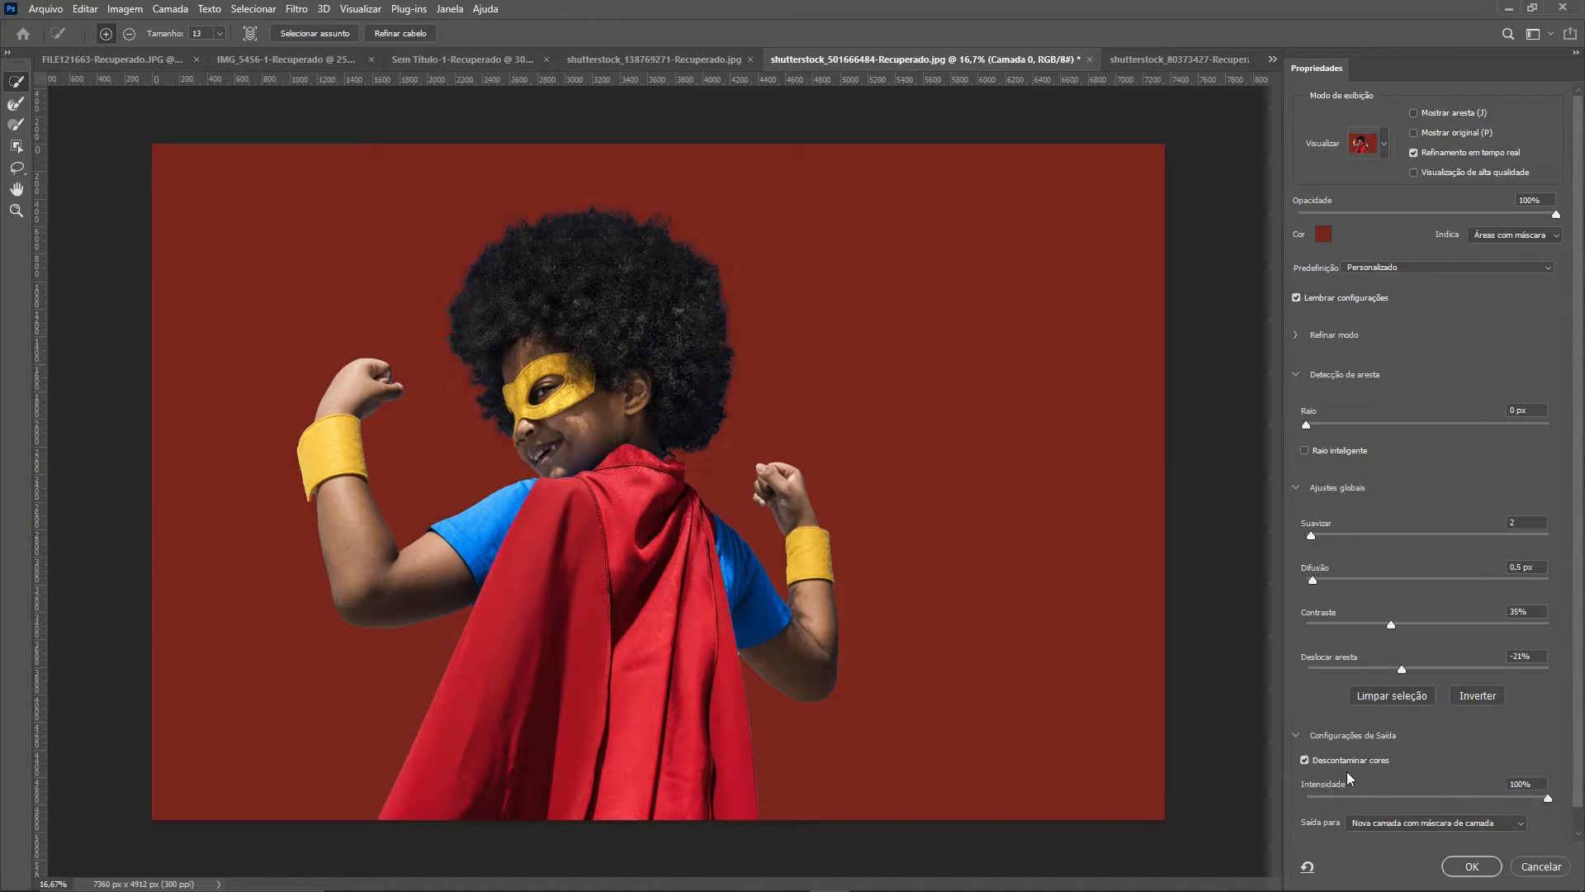
pyautogui.click(1388, 795)
pyautogui.moveTo(1387, 795); pyautogui.dragTo(1382, 796)
# Step: Set Shift Edge to 0% and Contrast to 20%, and output the selection to a new layer with a layer mask
pyautogui.click(1427, 668)
pyautogui.write('0')
pyautogui.click(1530, 613)
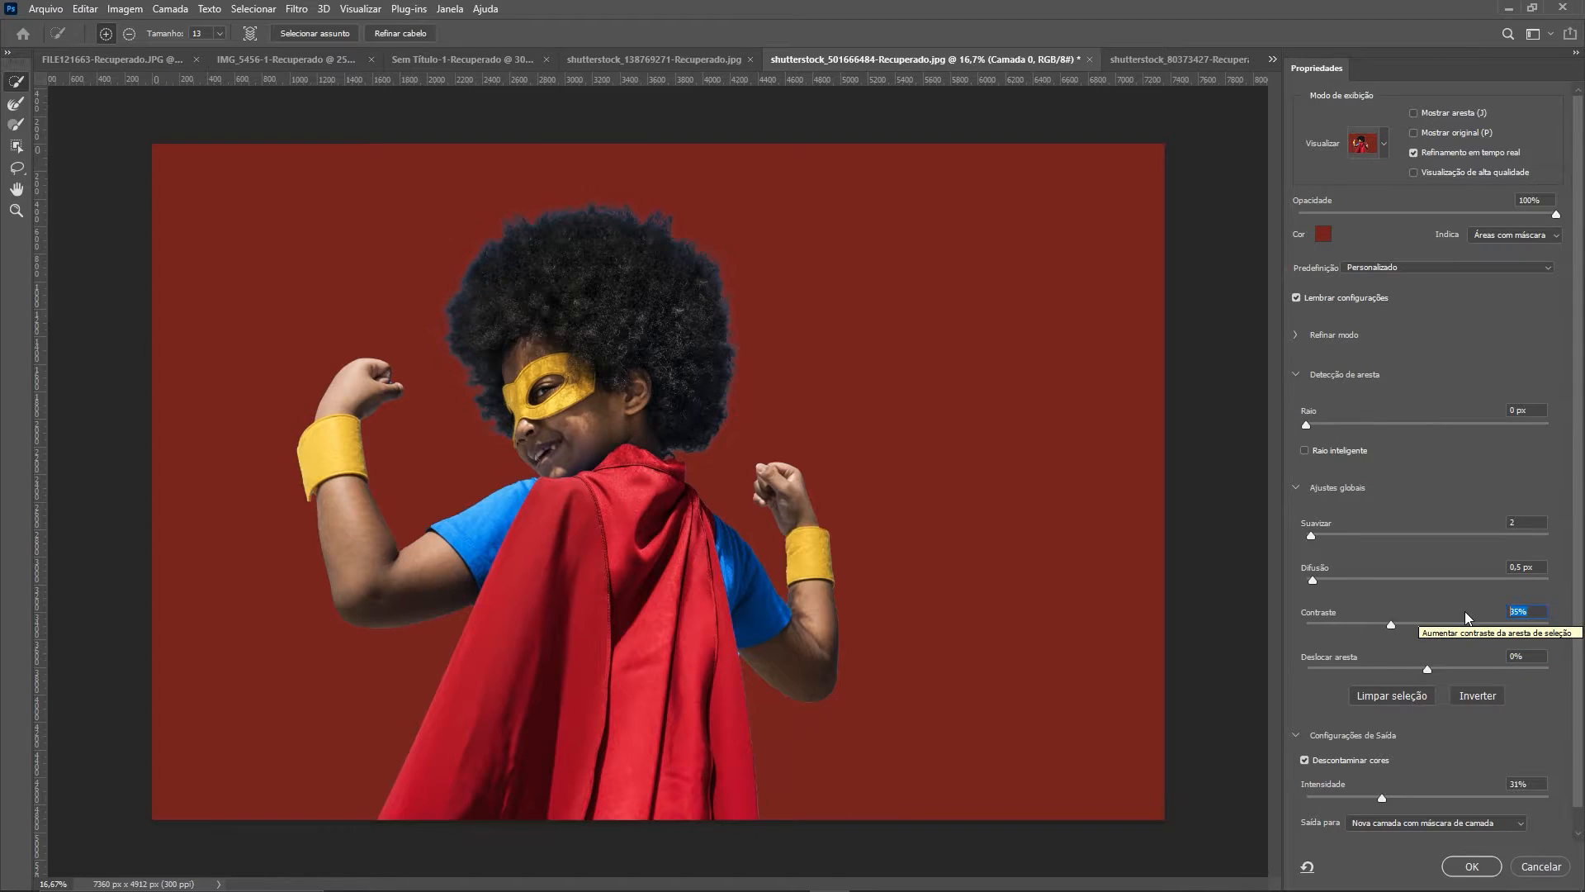
pyautogui.write('20')
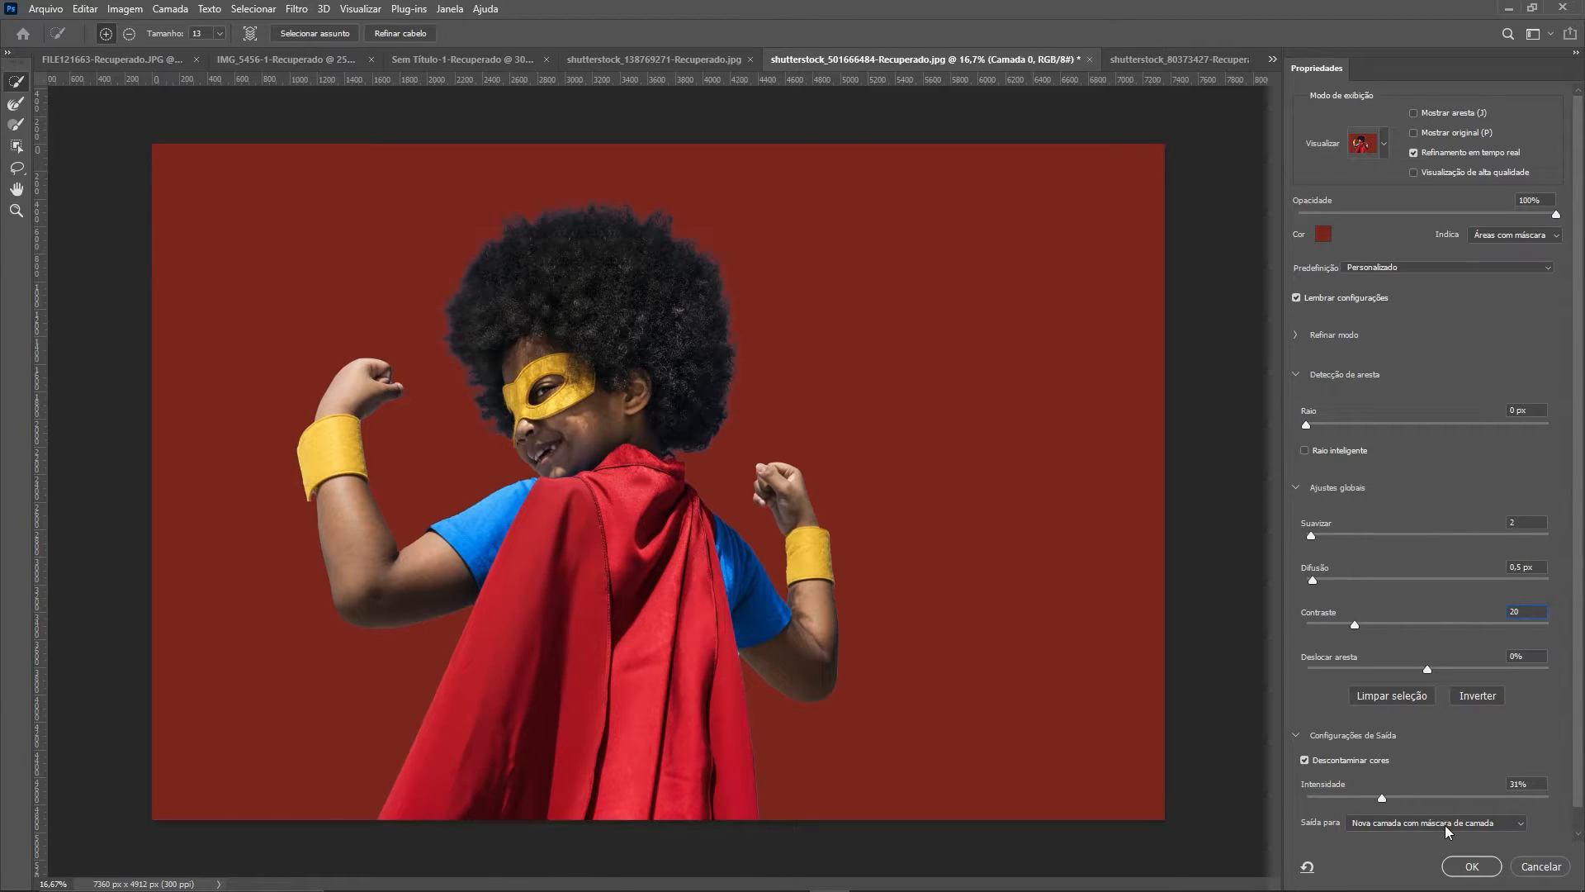
pyautogui.click(1470, 867)
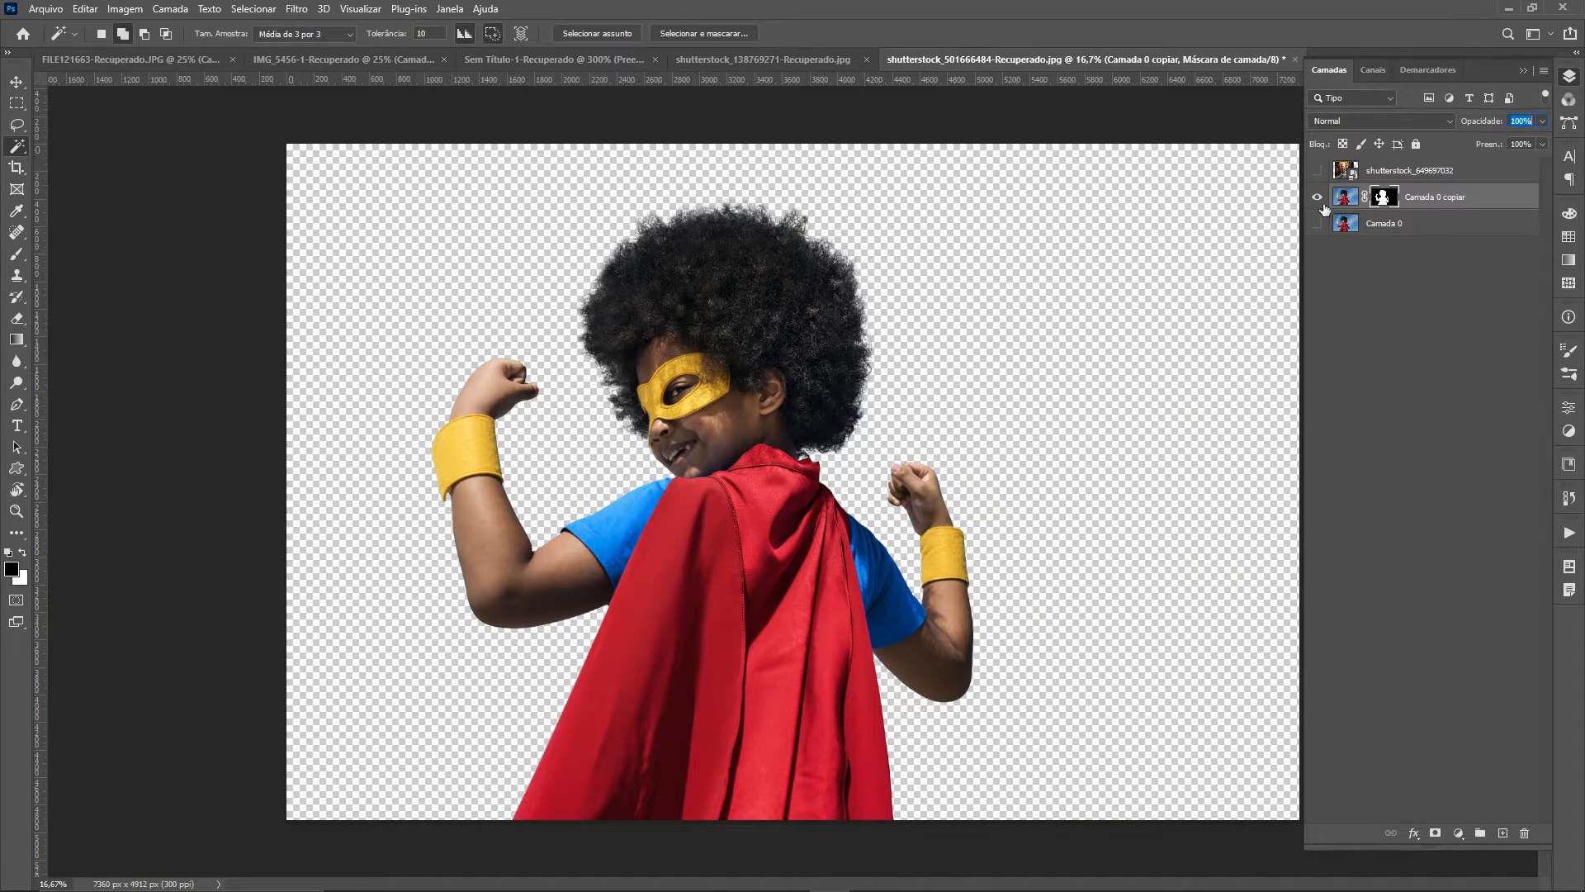
# Step: Place the shutterstock_649697032 street photo layer beneath the cut-out, show it, and toggle the cut-out's visibility to compare
pyautogui.moveTo(1412, 170); pyautogui.dragTo(1411, 222)
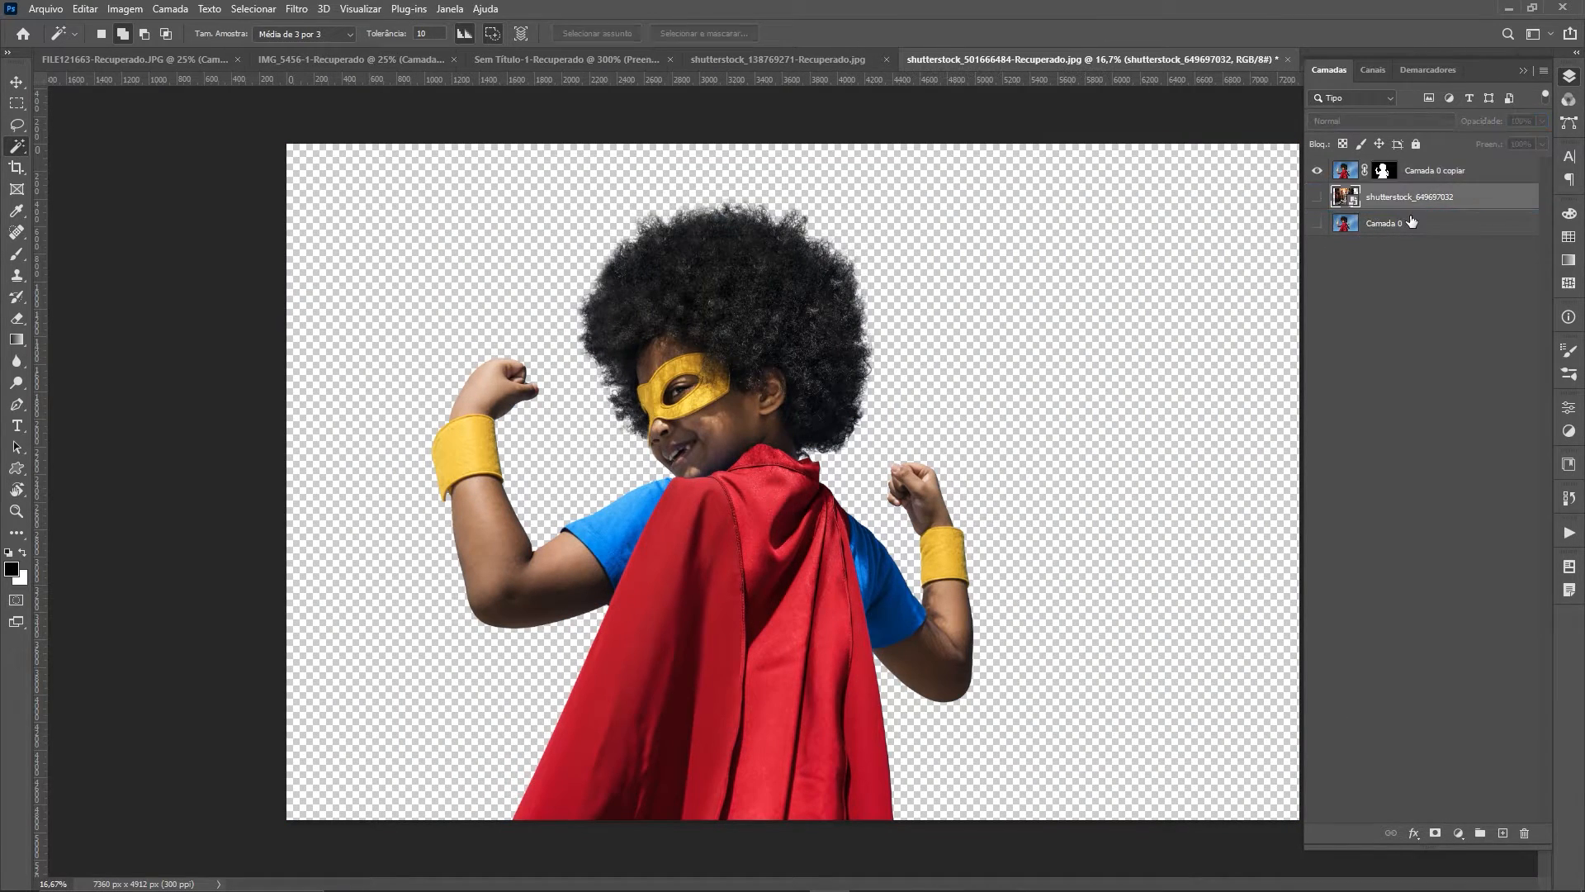
pyautogui.click(1317, 197)
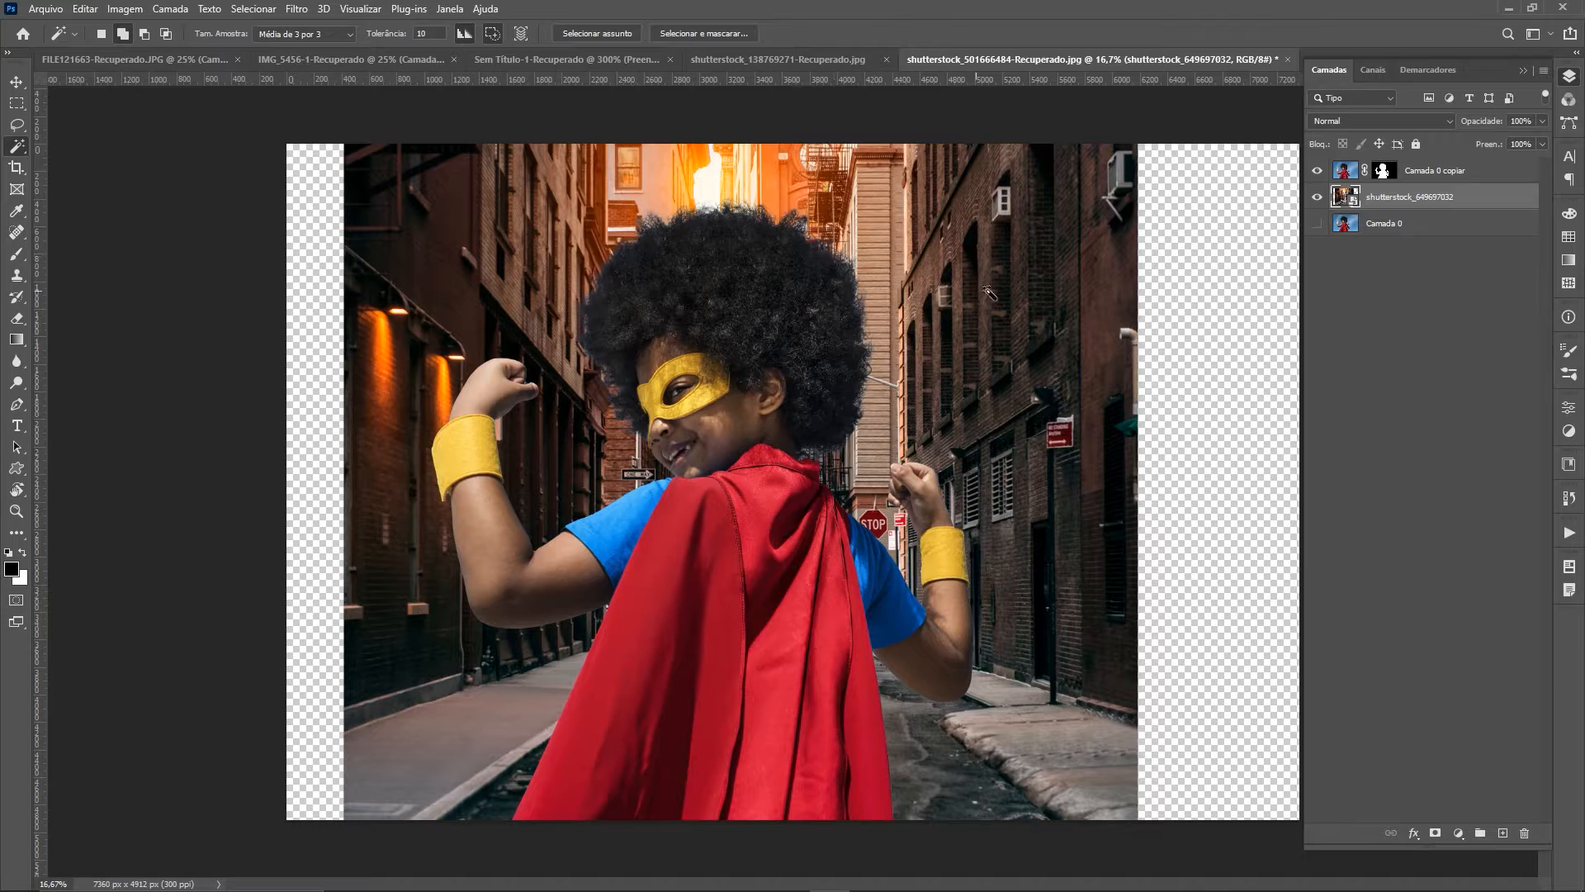
pyautogui.click(1317, 171)
pyautogui.click(1317, 171)
pyautogui.click(1317, 171)
pyautogui.click(1316, 171)
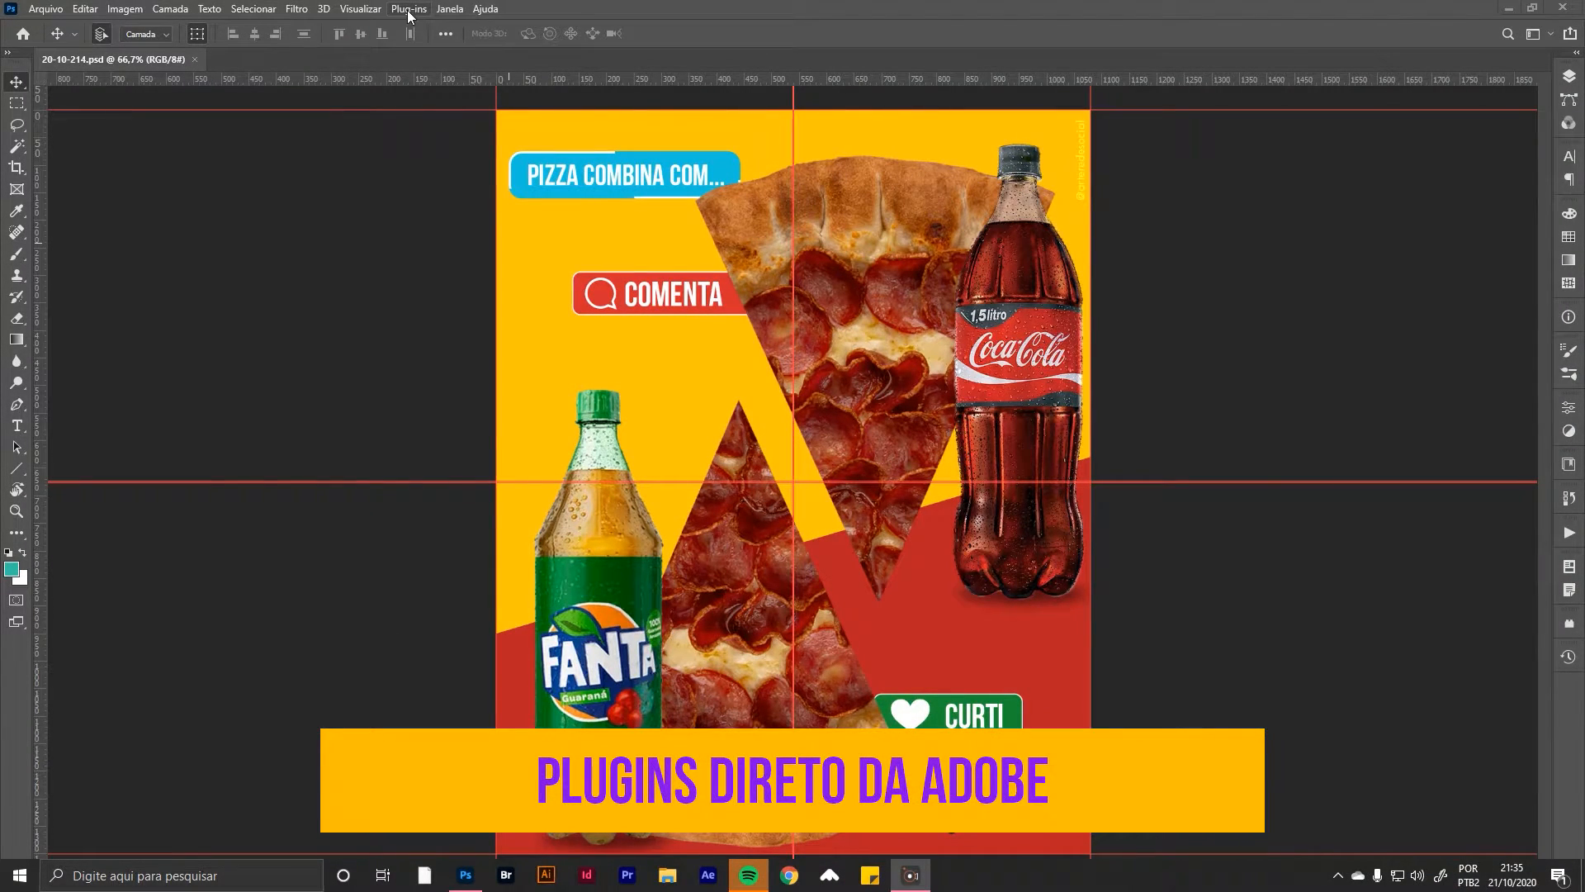
# Step: Open the Creative Cloud marketplace of Photoshop plug-ins and browse the list of all plug-ins
pyautogui.click(408, 12)
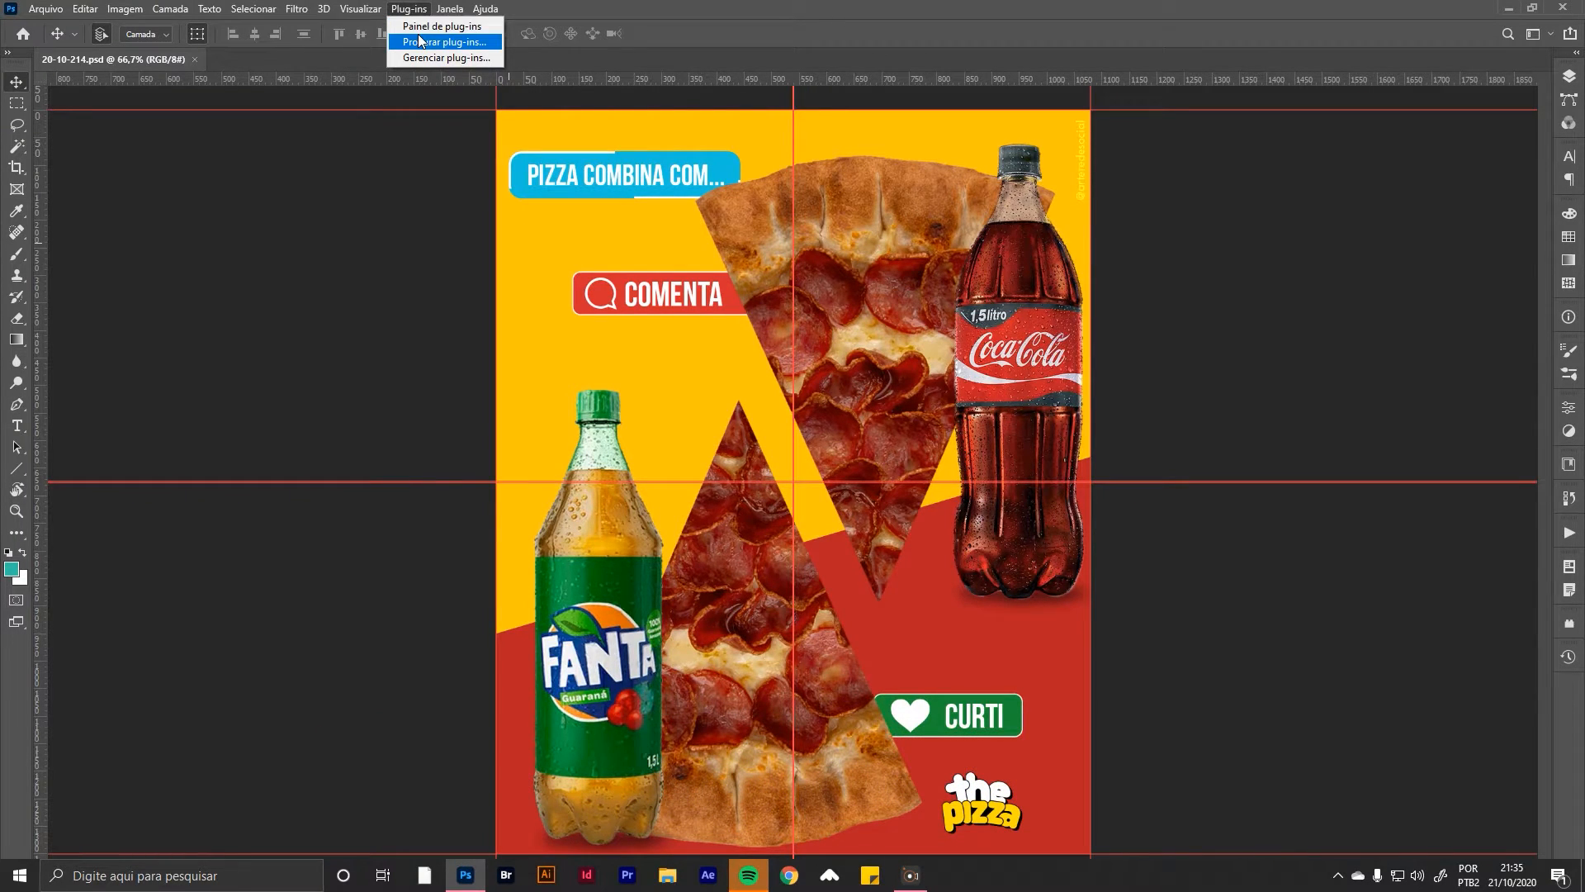
pyautogui.click(424, 43)
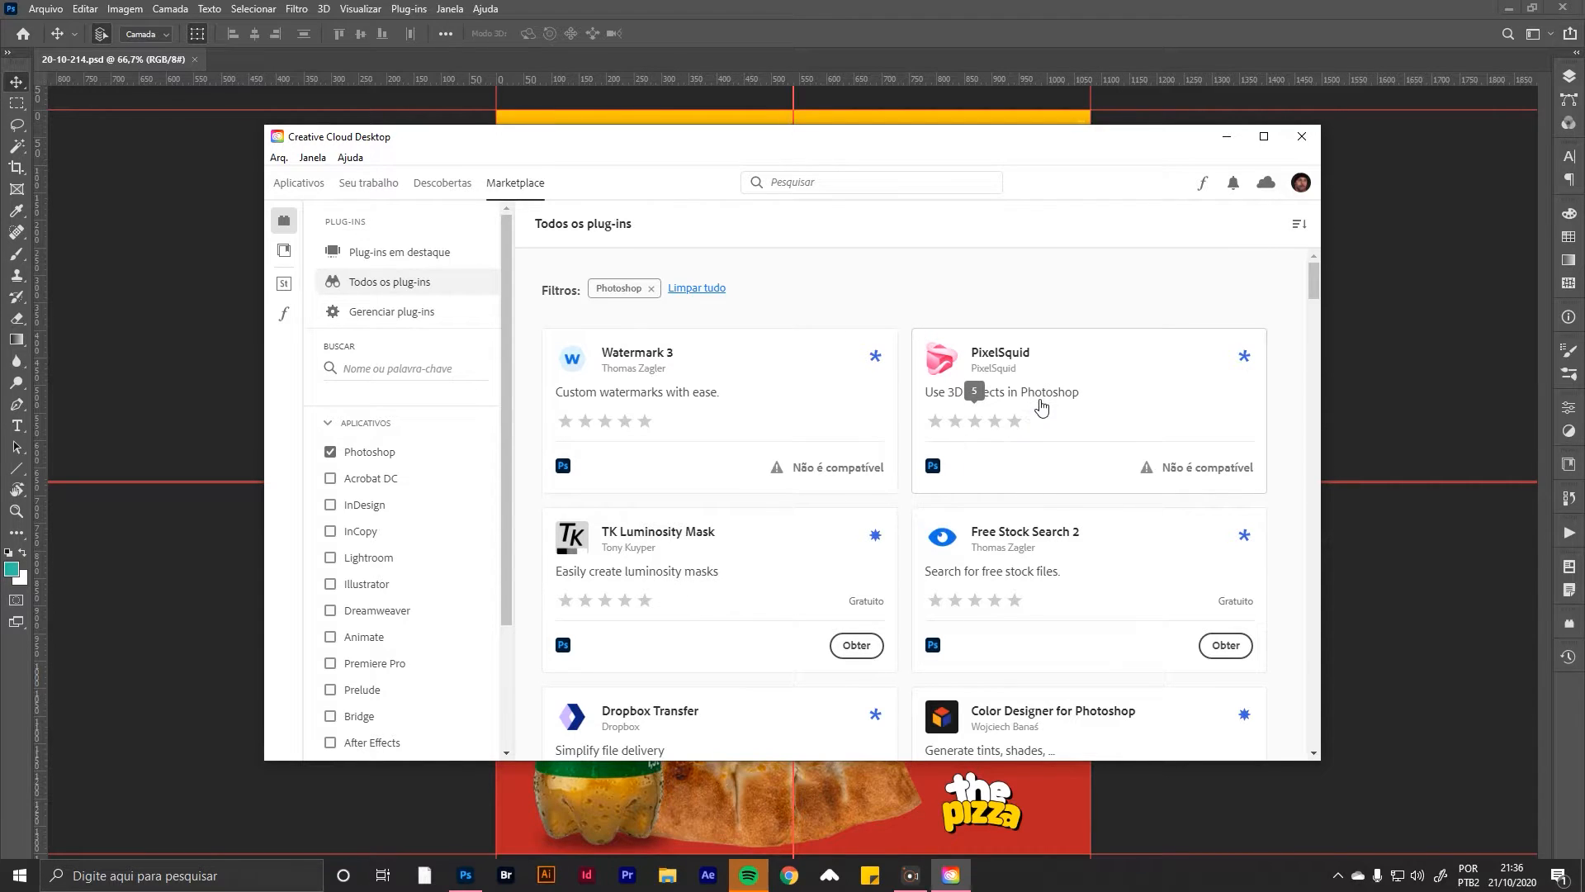
pyautogui.moveTo(1316, 280); pyautogui.dragTo(1309, 333)
pyautogui.scroll(-1, 1310, 334)
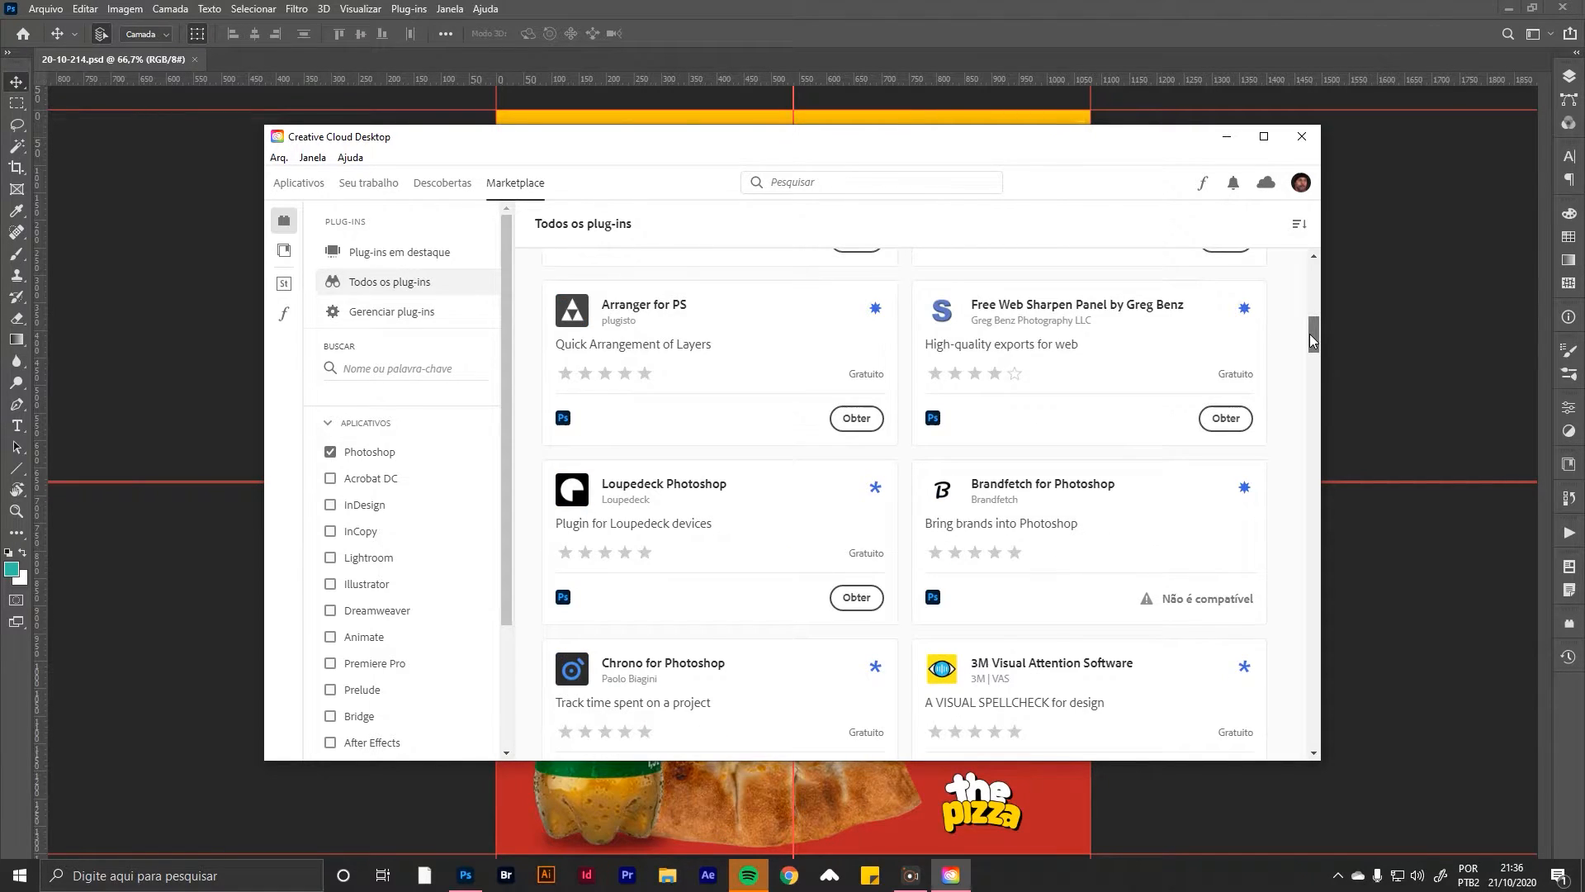
pyautogui.moveTo(1310, 327); pyautogui.dragTo(1311, 275)
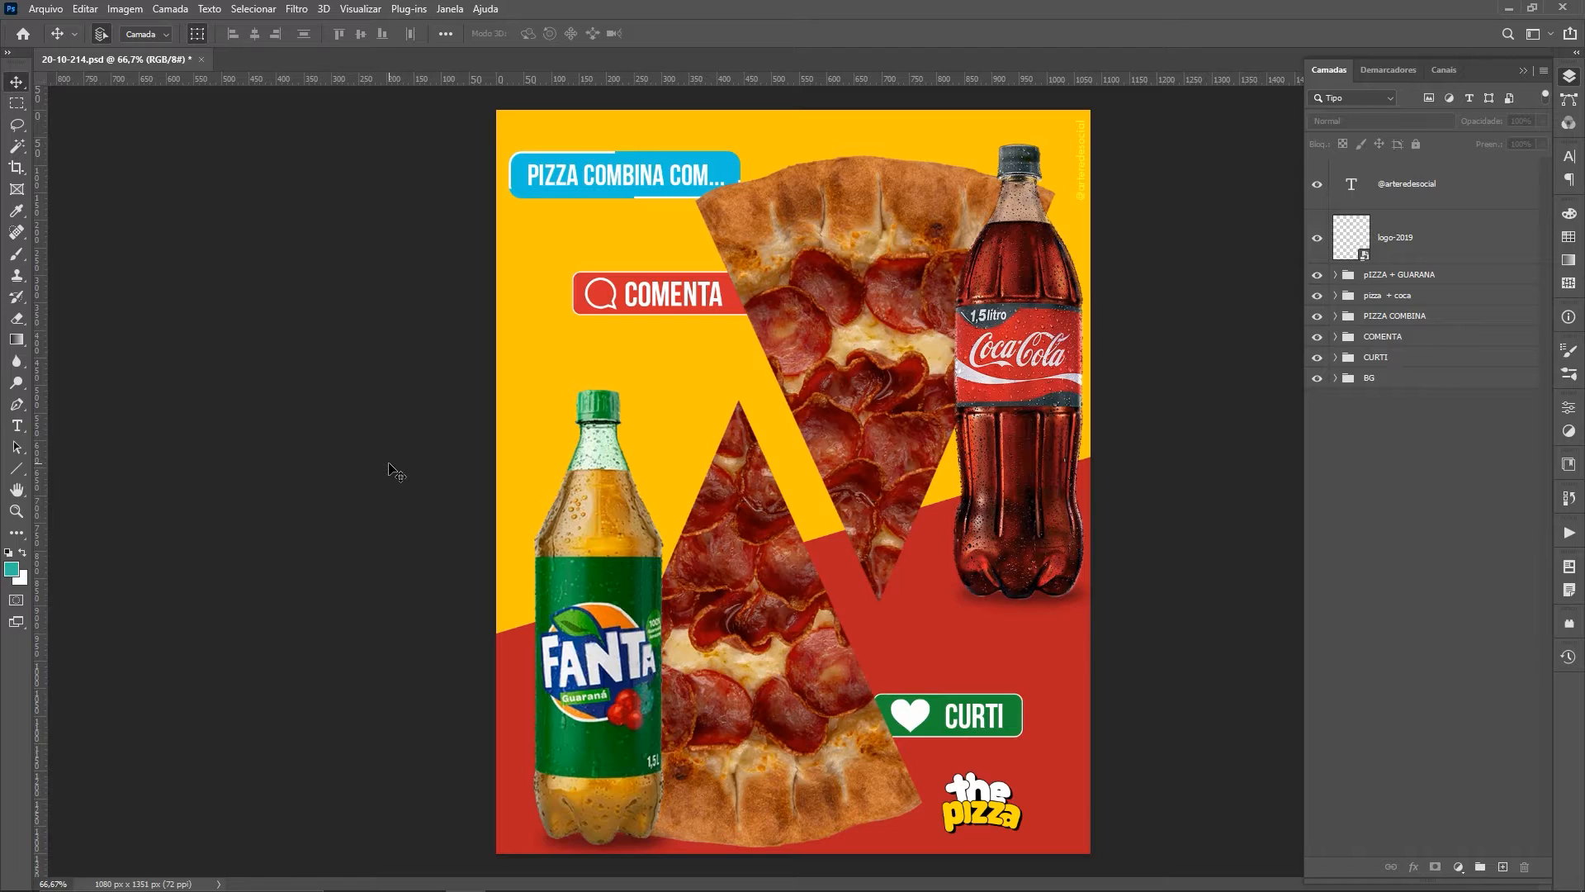
# Step: Convert the COMENTA layer group into a smart object
pyautogui.click(664, 311)
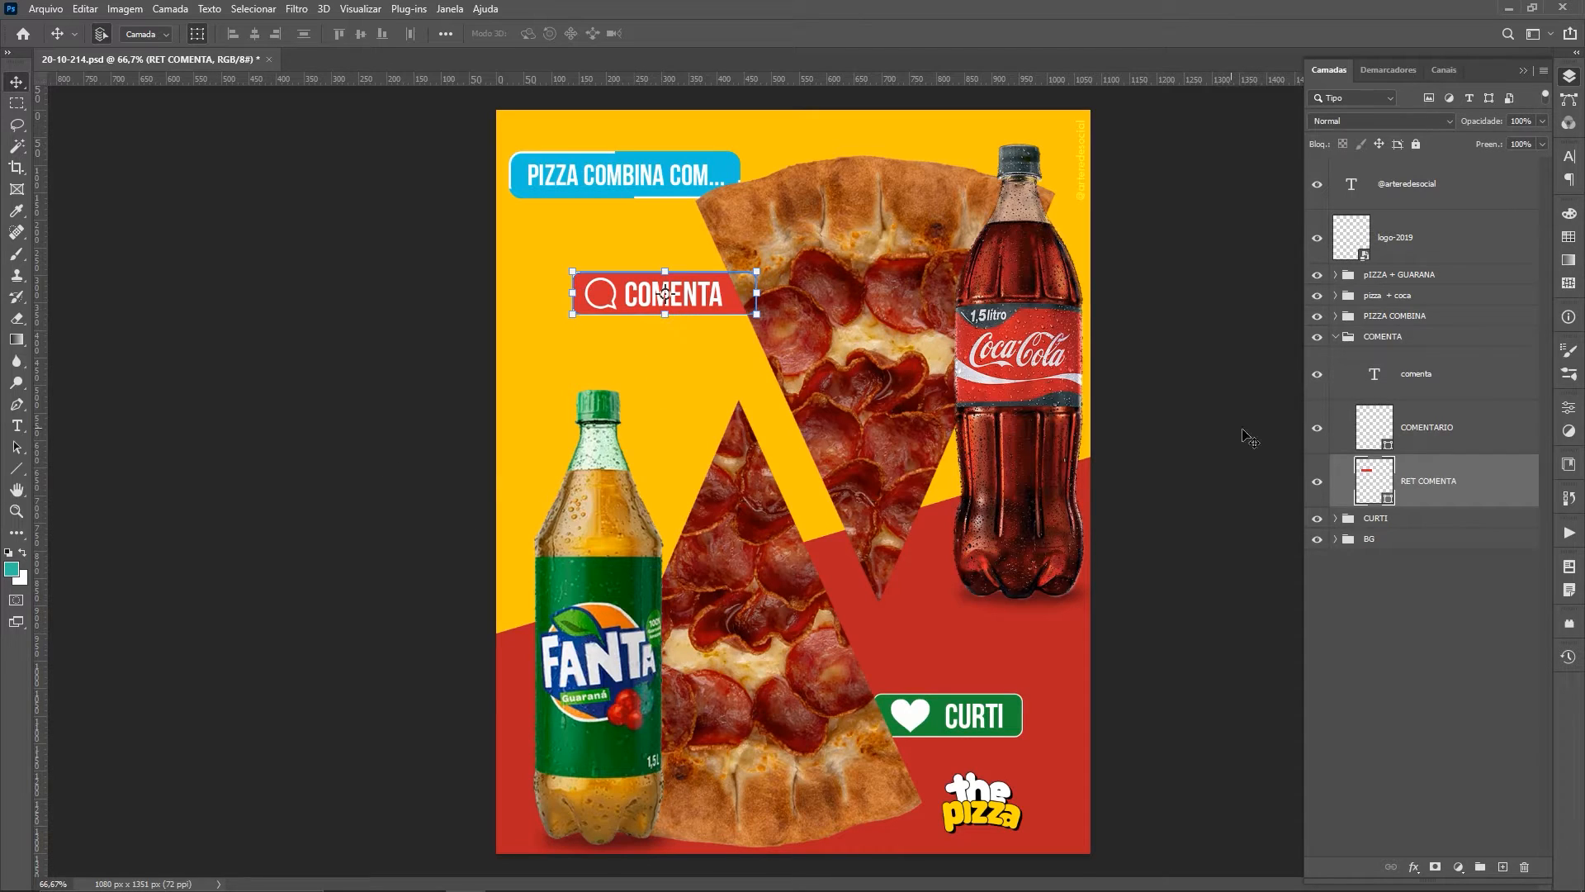
pyautogui.click(1390, 337)
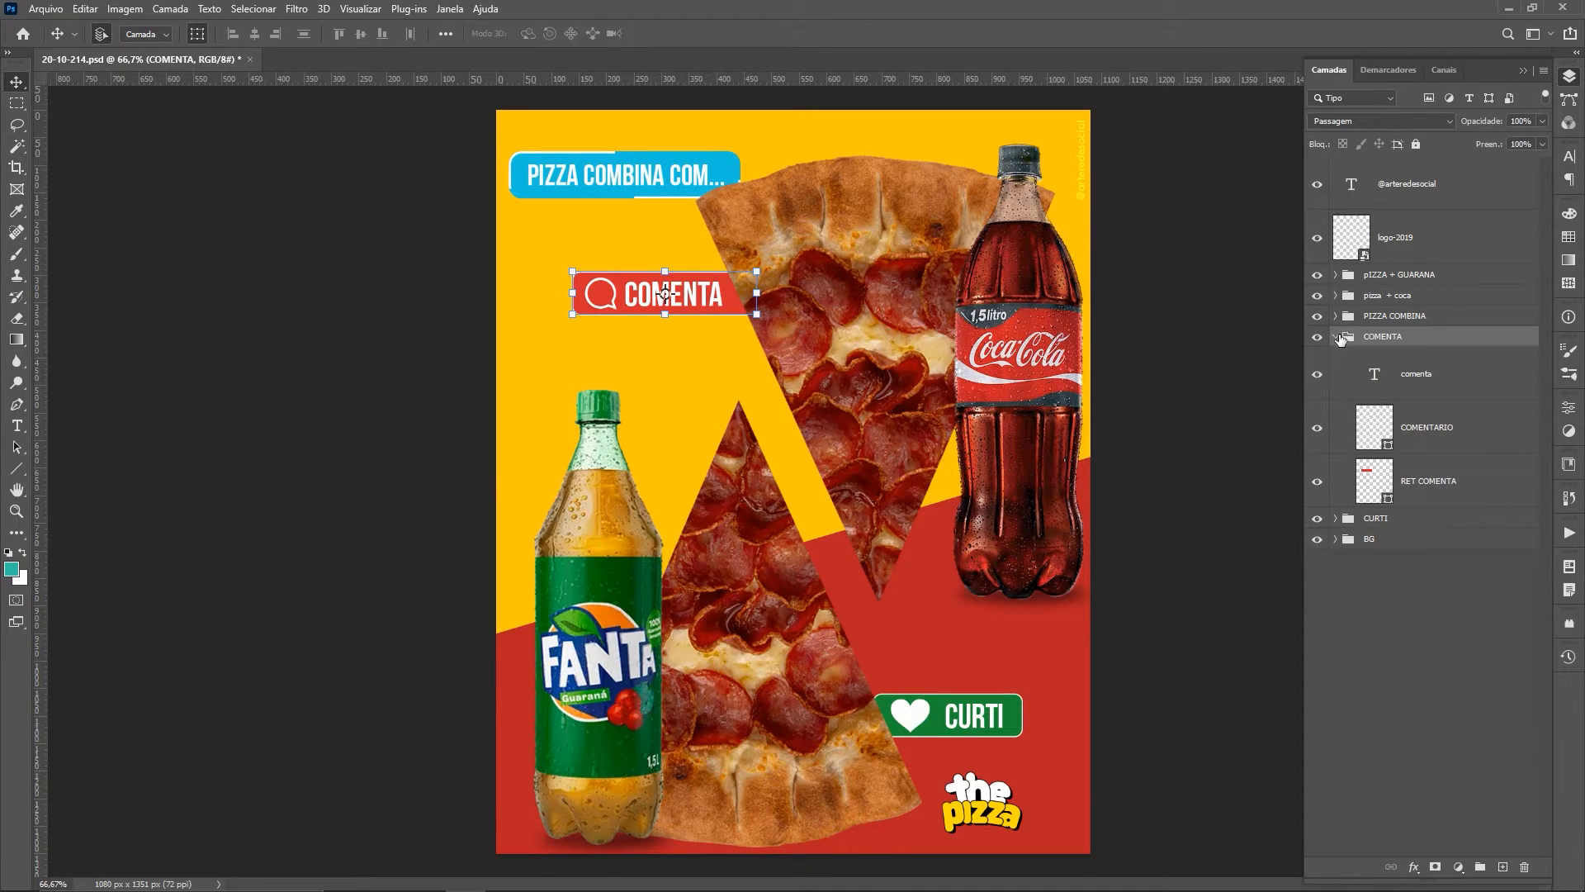
pyautogui.click(1336, 337)
pyautogui.rightClick(1373, 340)
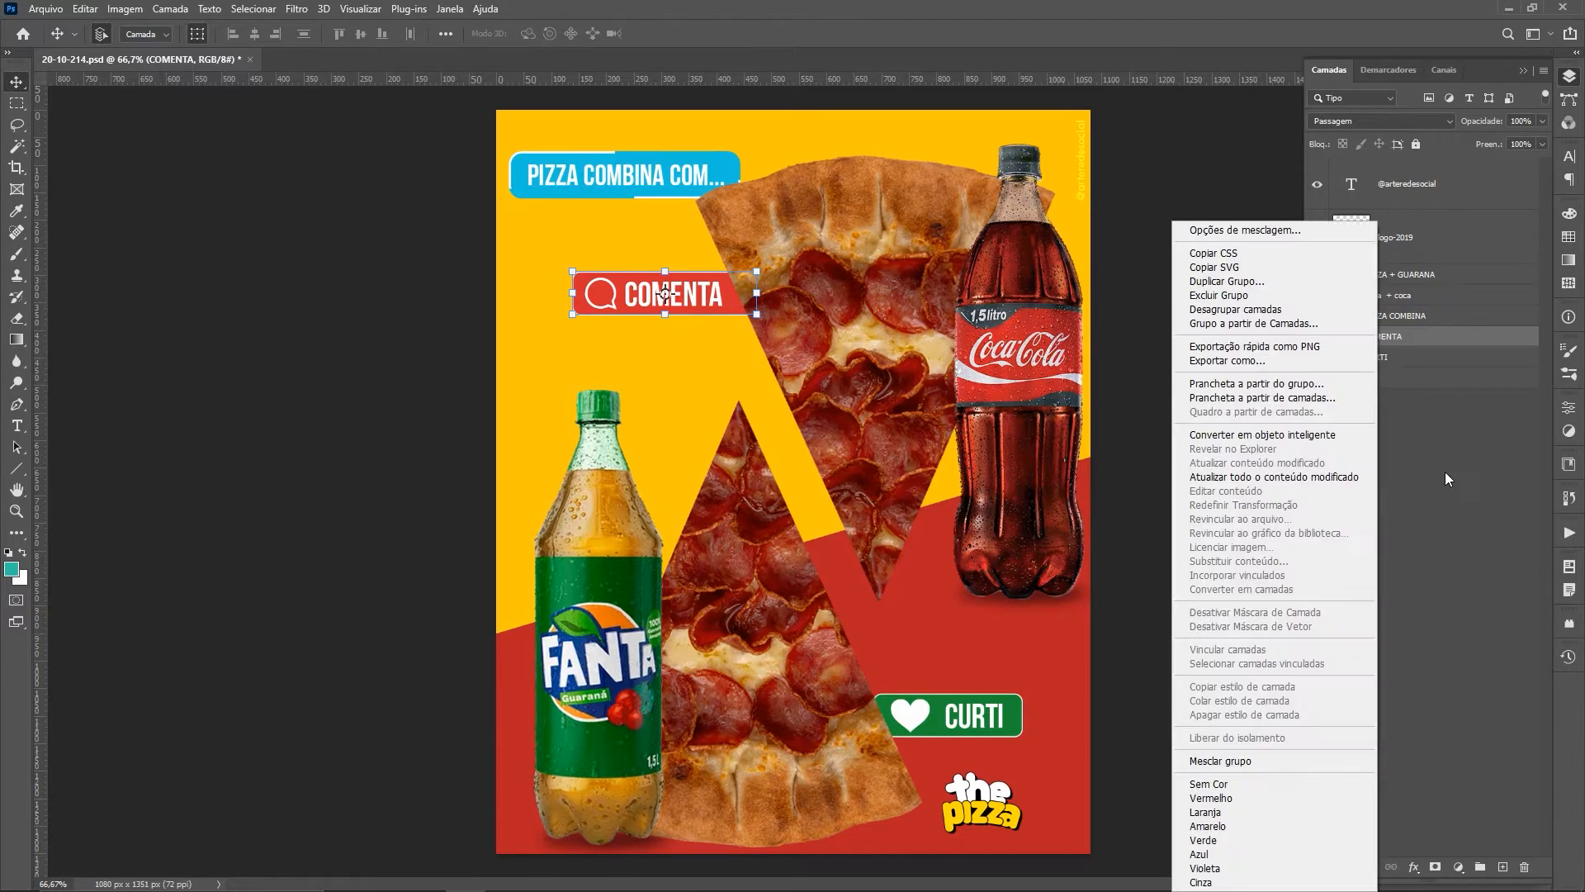
pyautogui.click(1292, 437)
# Step: Move the COMENTA badge away from the pizza and transform it to about 57% width and 261% height, rotated about -39°
pyautogui.moveTo(697, 309); pyautogui.dragTo(671, 344)
pyautogui.hotkey('ctrl', 't')
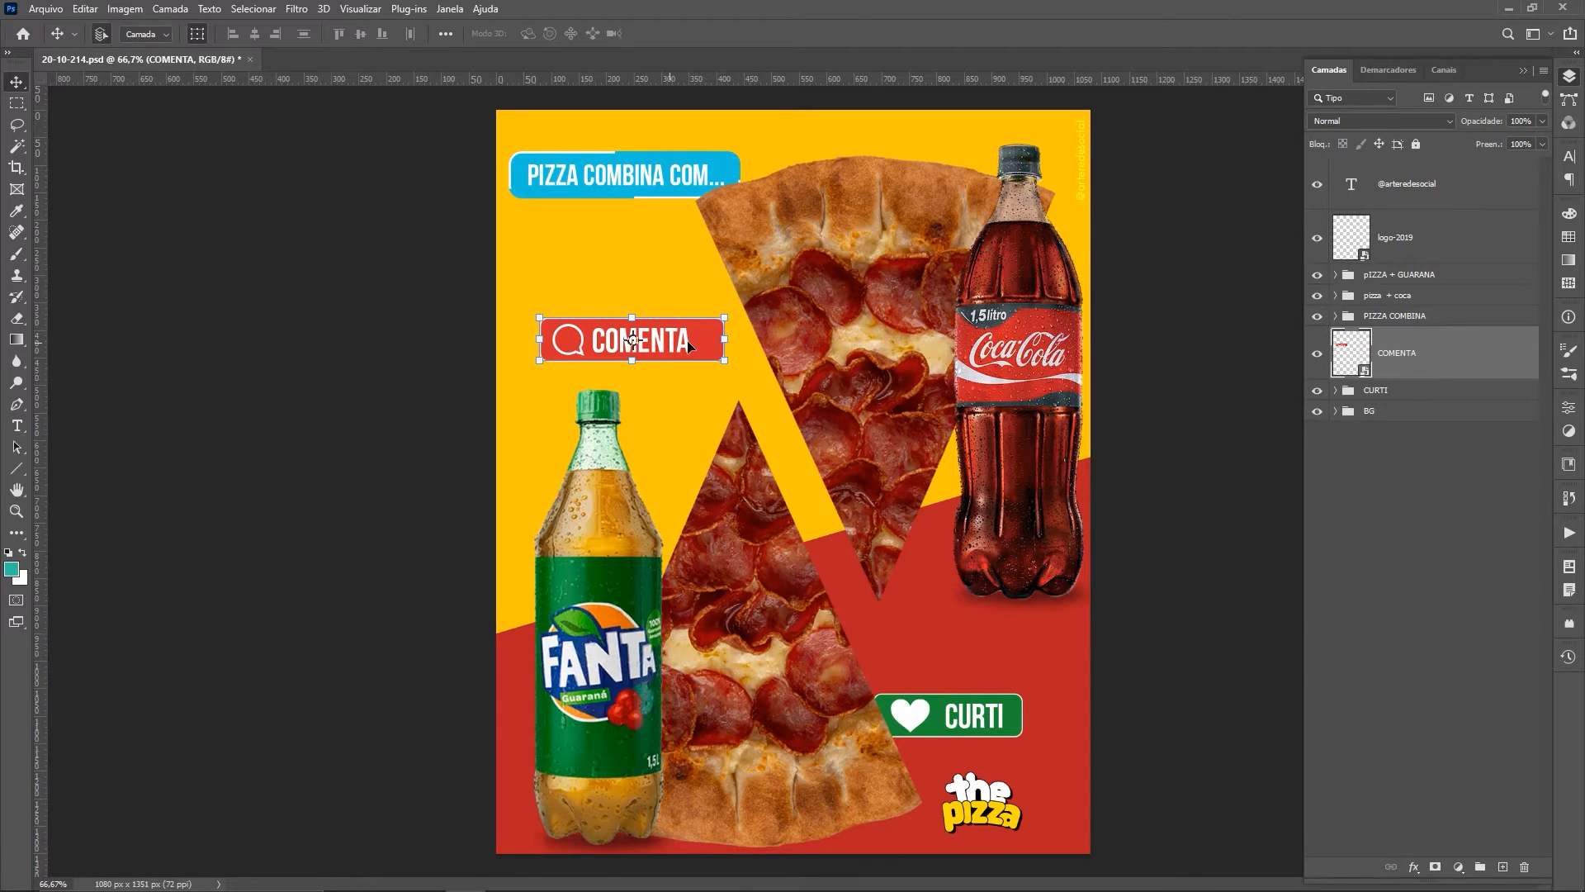
pyautogui.moveTo(724, 340); pyautogui.dragTo(592, 250)
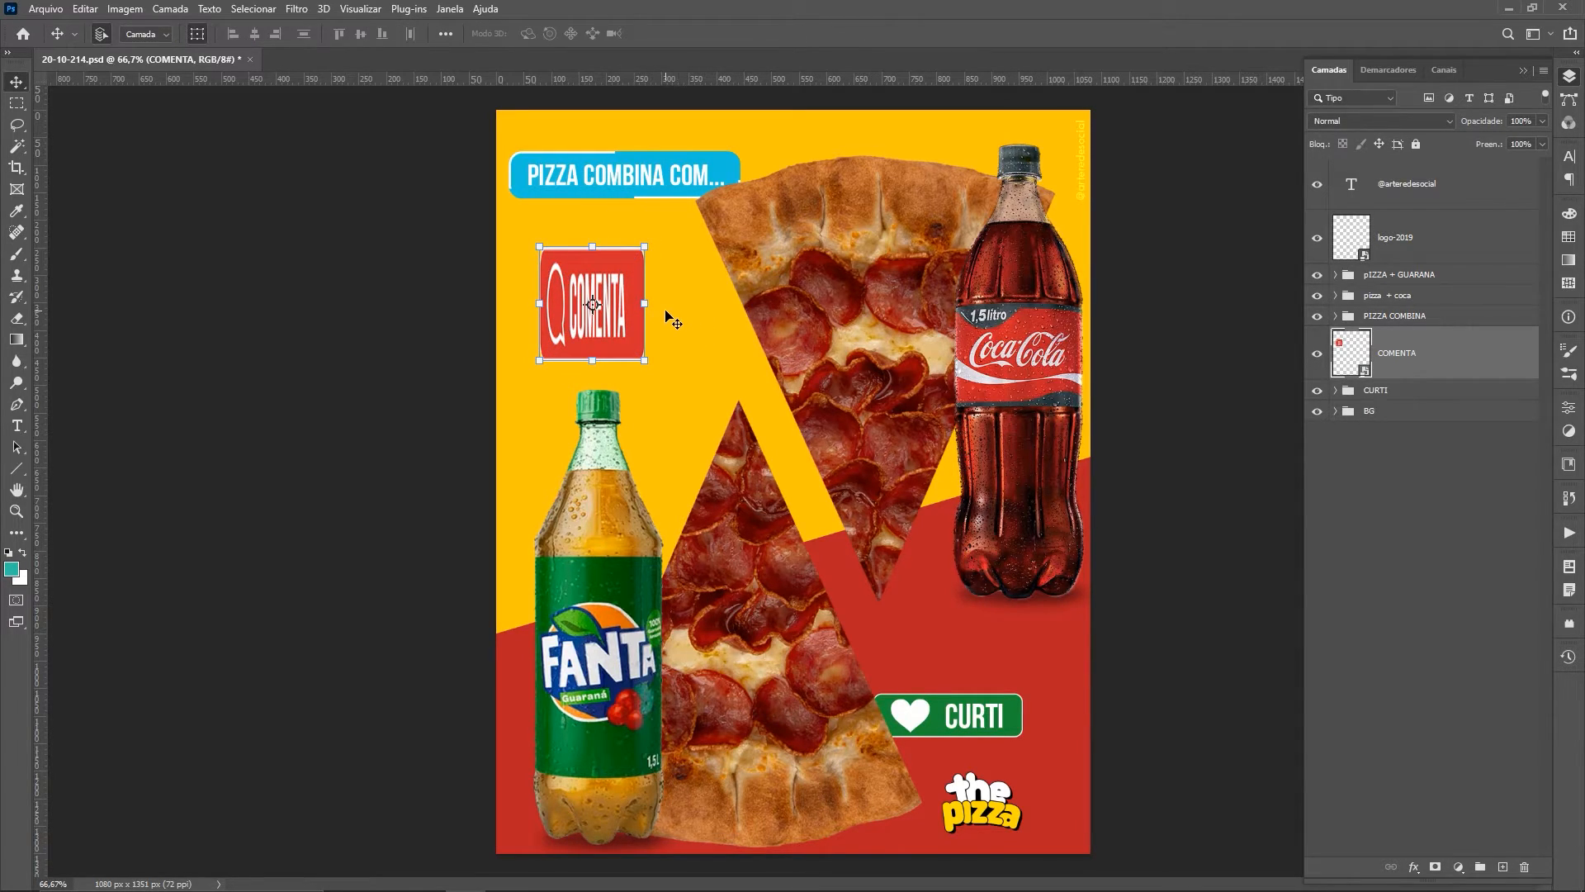
pyautogui.moveTo(658, 310); pyautogui.dragTo(653, 257)
pyautogui.press('Return')
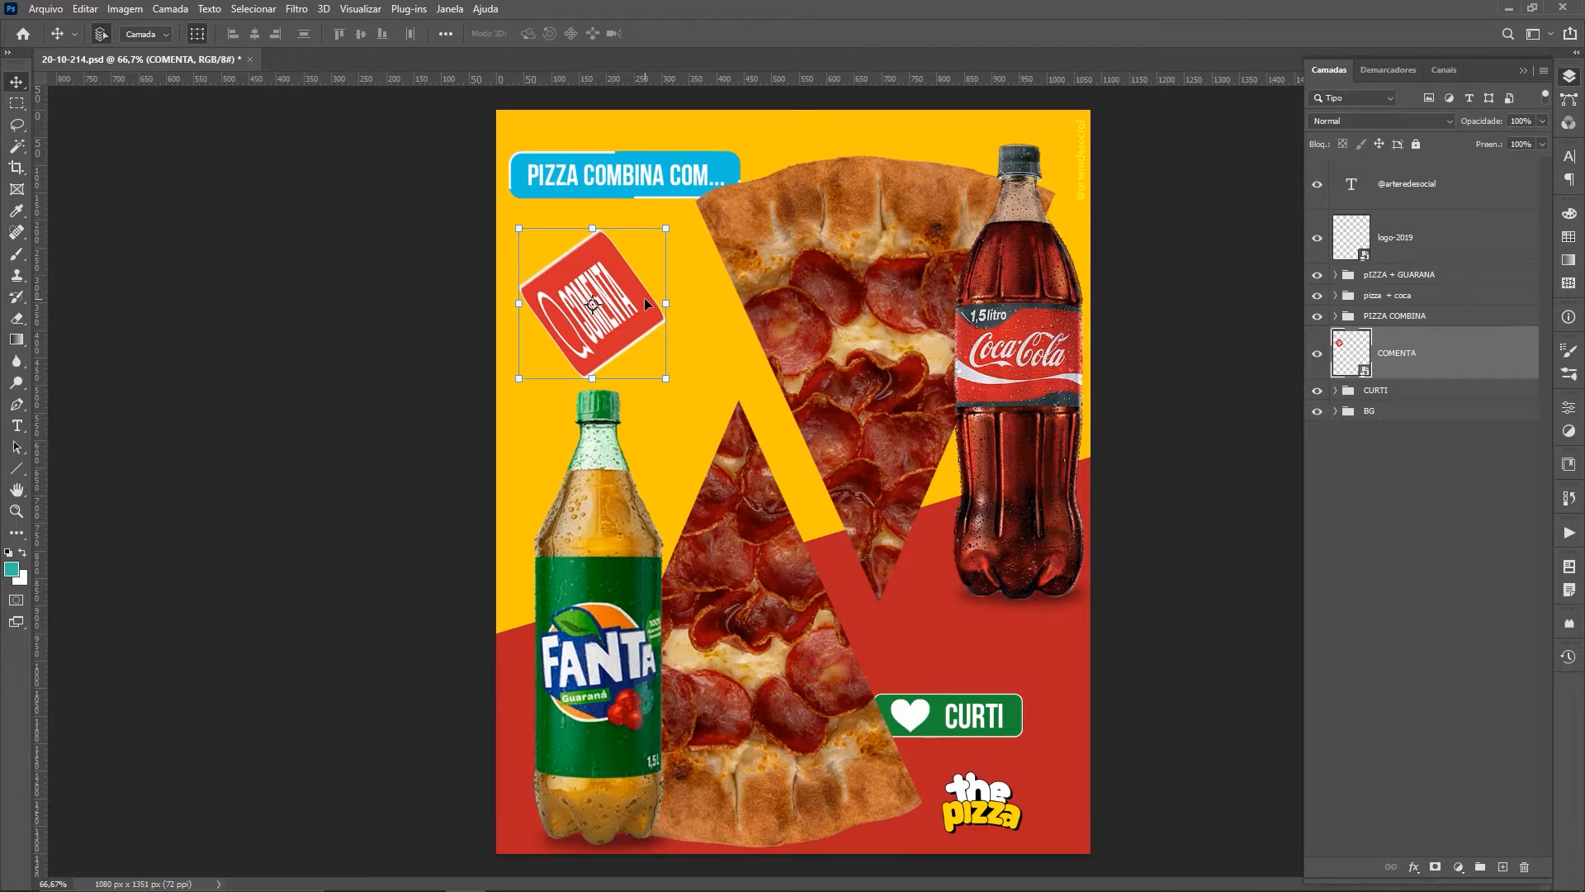
# Step: Distort the rotated COMENTA badge by pulling its rightmost corner inward
pyautogui.click(666, 378)
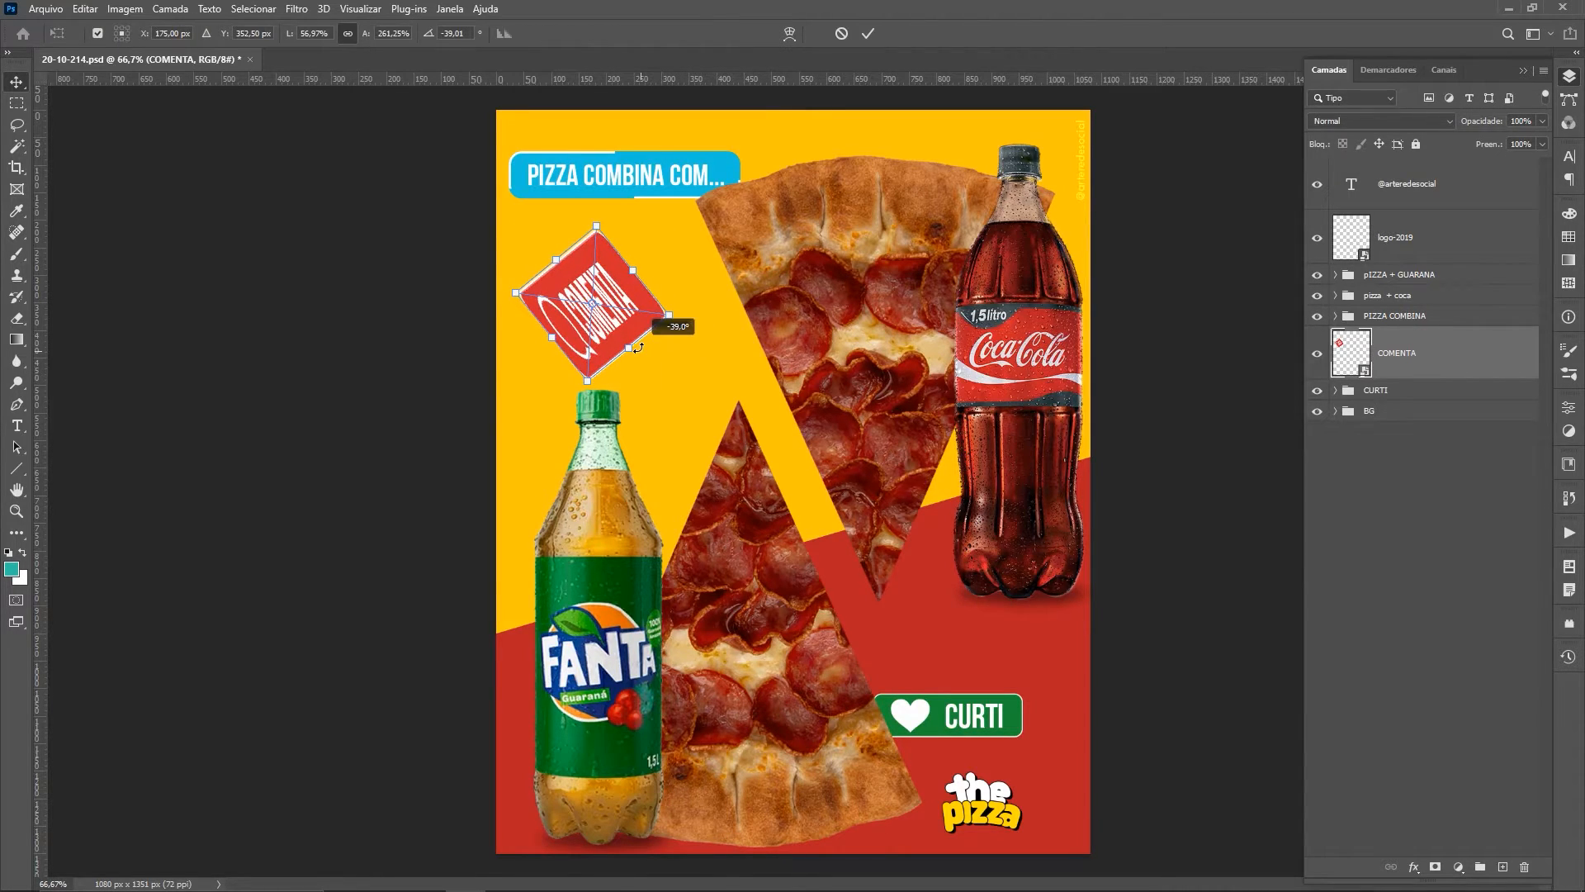
pyautogui.moveTo(670, 313); pyautogui.dragTo(629, 312)
pyautogui.press('Return')
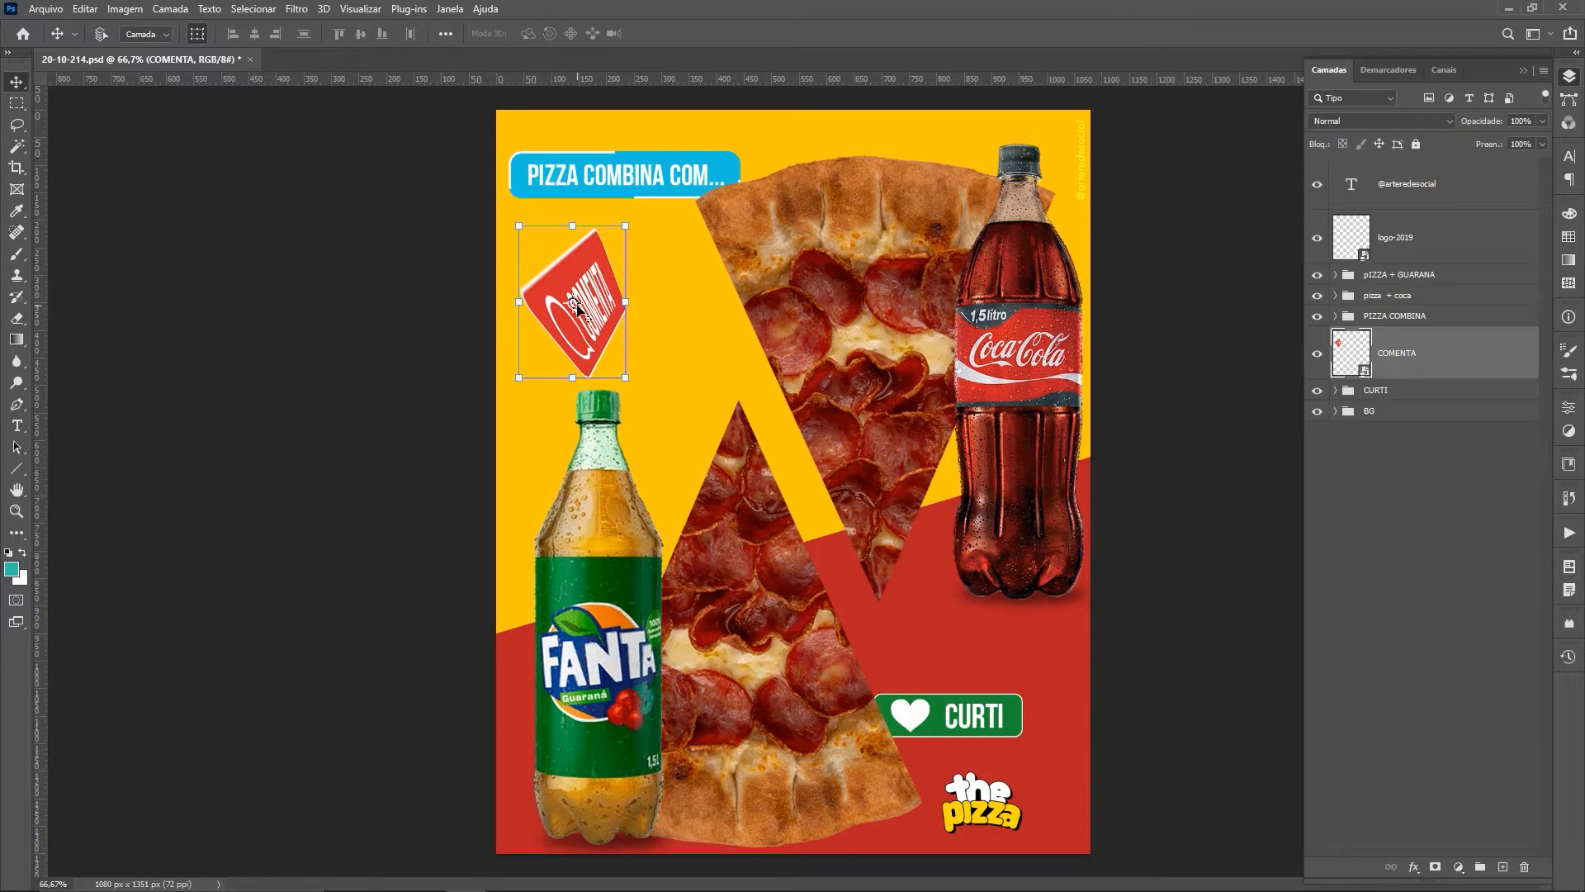
# Step: Warp the COMENTA badge by bending its upper and lower corners into curves, and move it slightly toward the pizza
pyautogui.hotkey('ctrl', 't')
pyautogui.rightClick(588, 307)
pyautogui.click(636, 483)
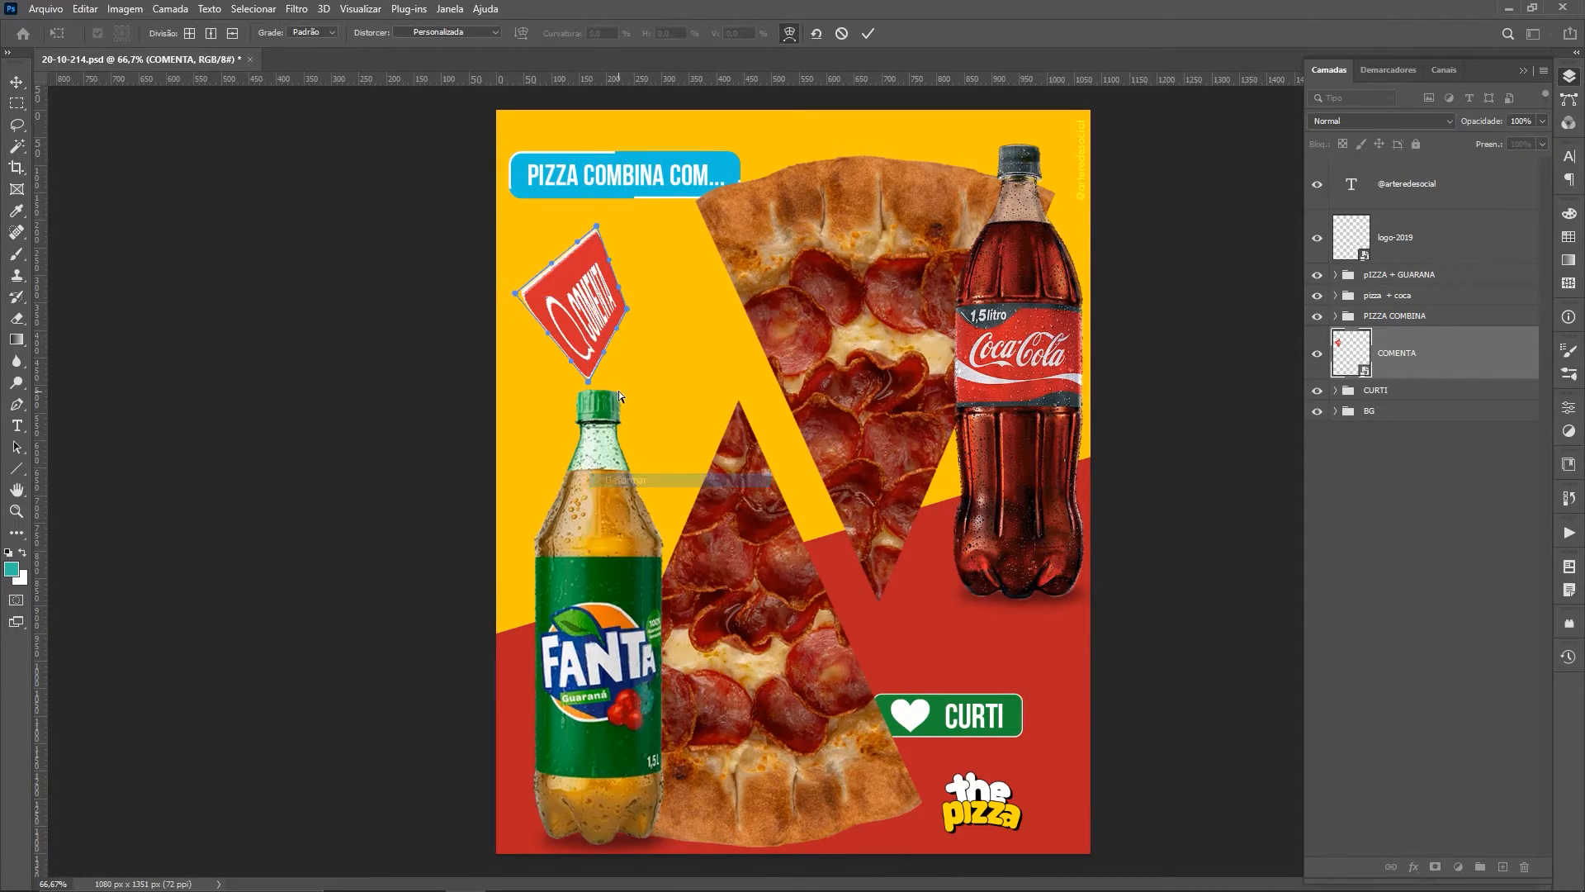
pyautogui.moveTo(623, 290); pyautogui.dragTo(681, 218)
pyautogui.moveTo(570, 366); pyautogui.dragTo(505, 379)
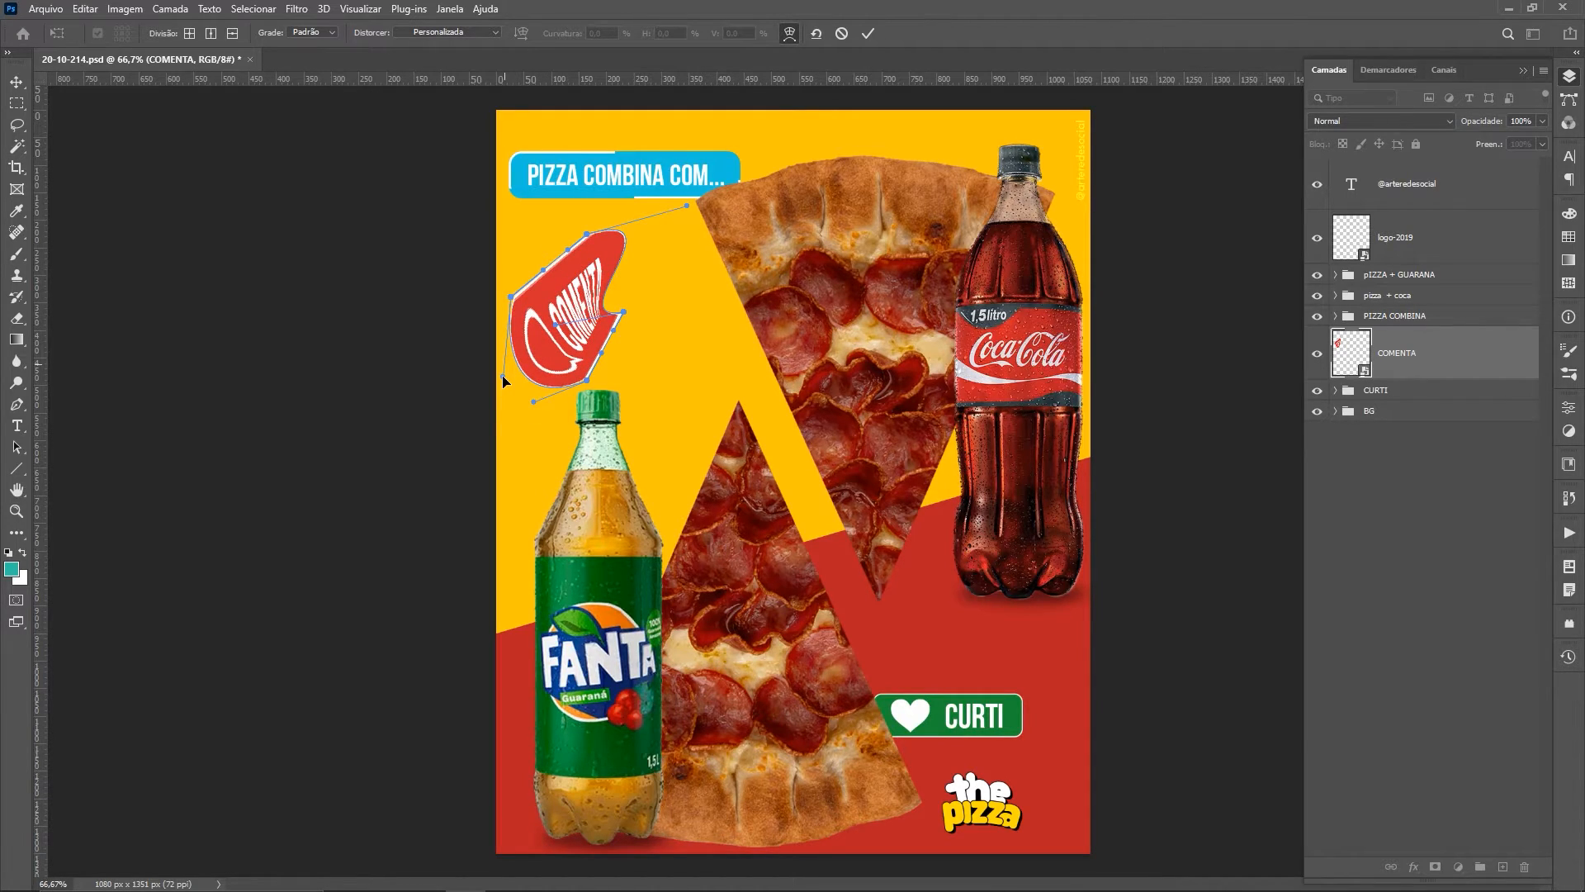
pyautogui.press('Return')
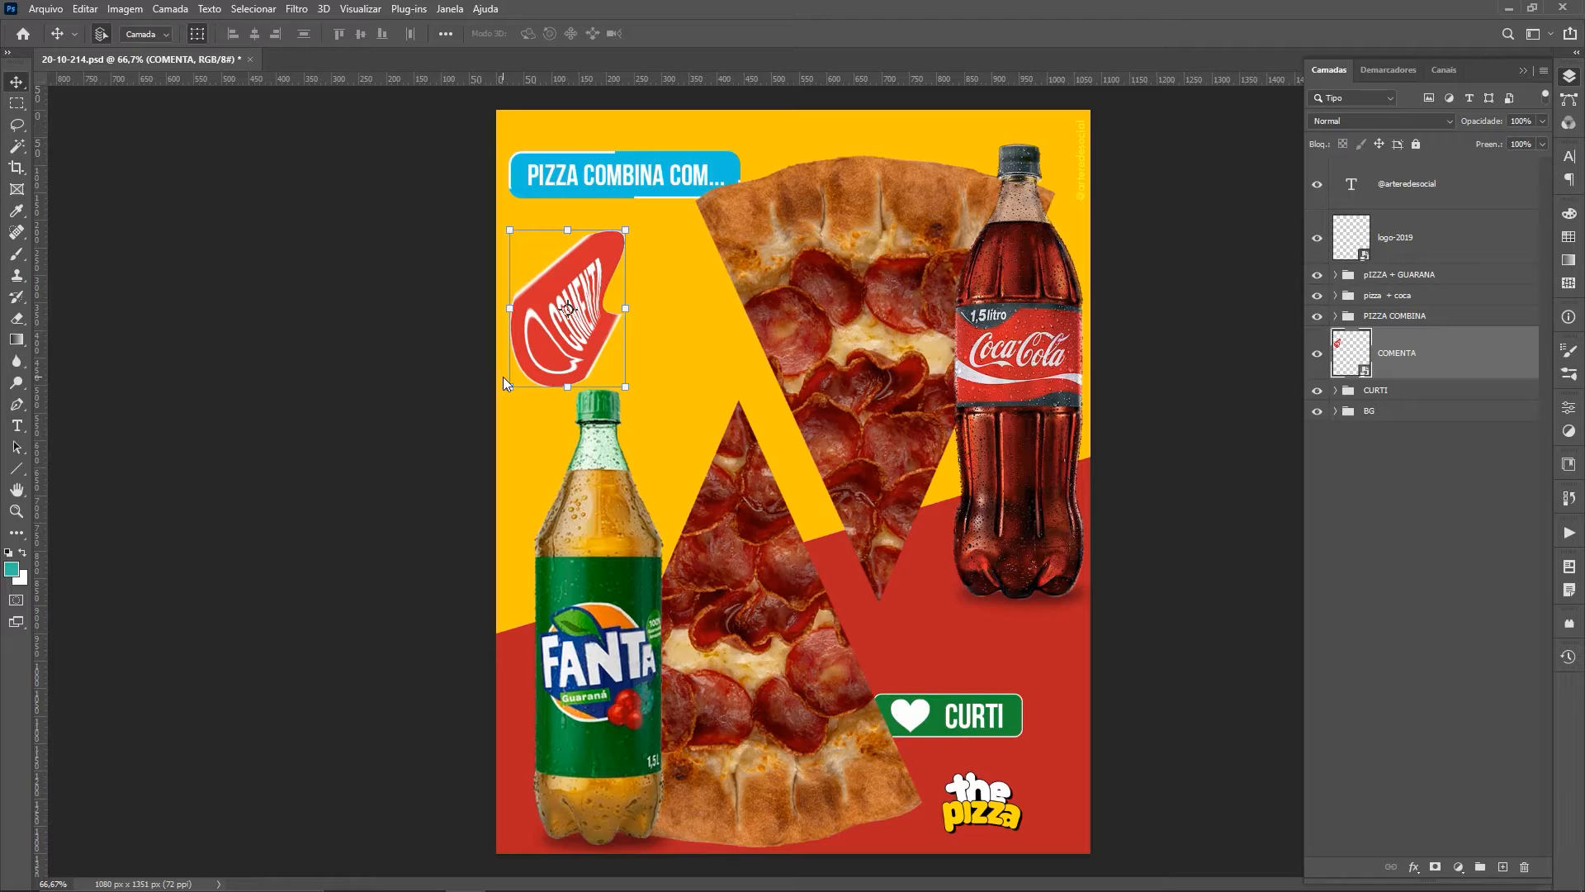
pyautogui.moveTo(554, 336); pyautogui.dragTo(594, 321)
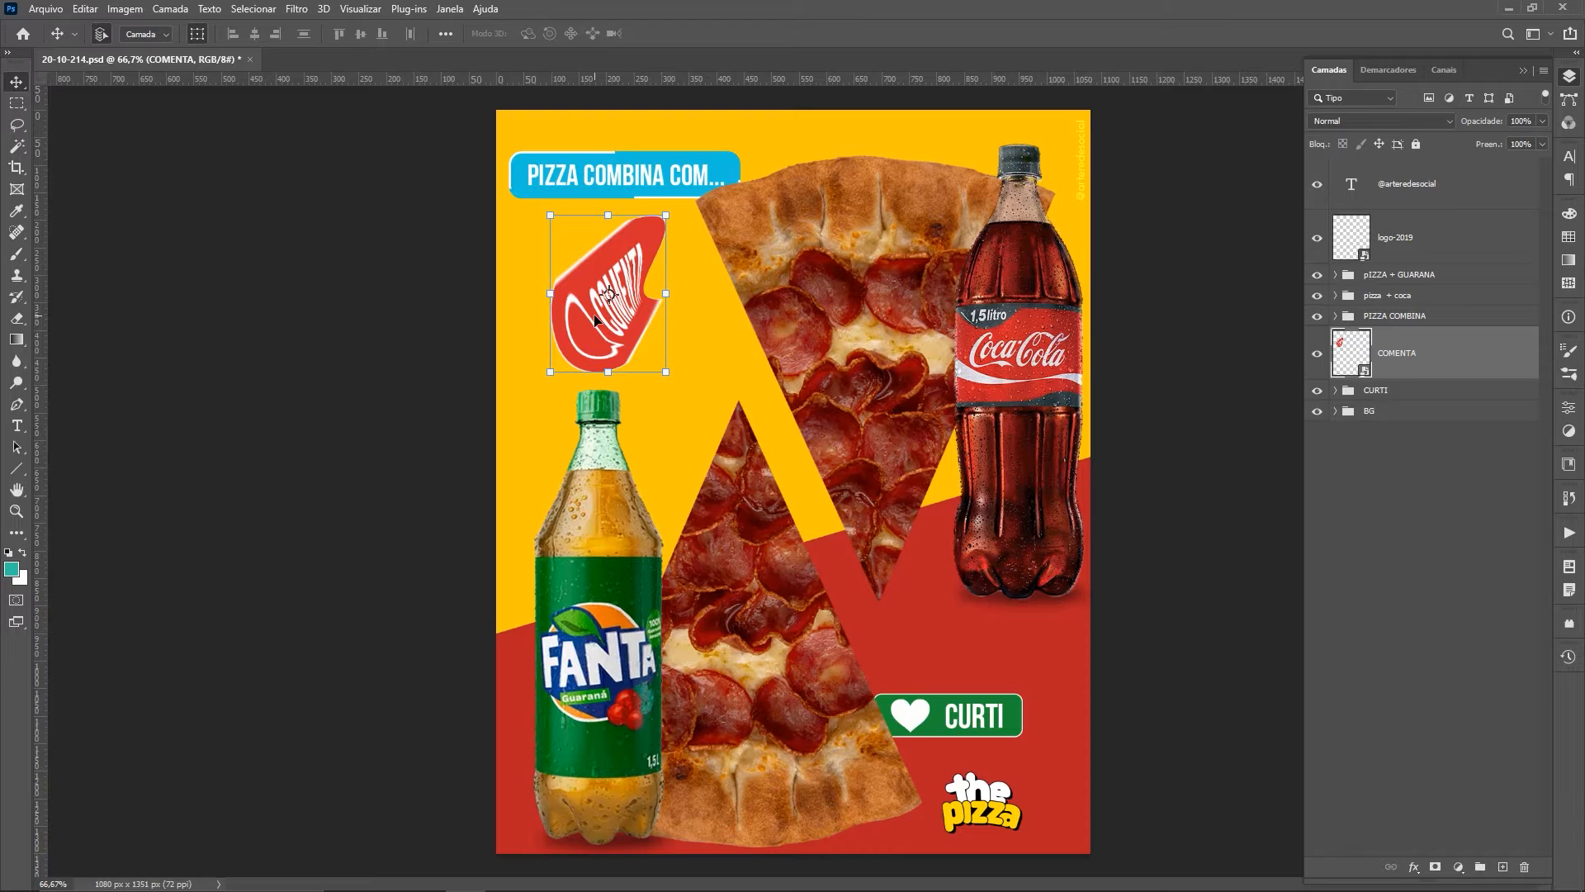
# Step: Try resetting the transformation of the COMENTA smart object layer, and undo the reset
pyautogui.rightClick(1425, 363)
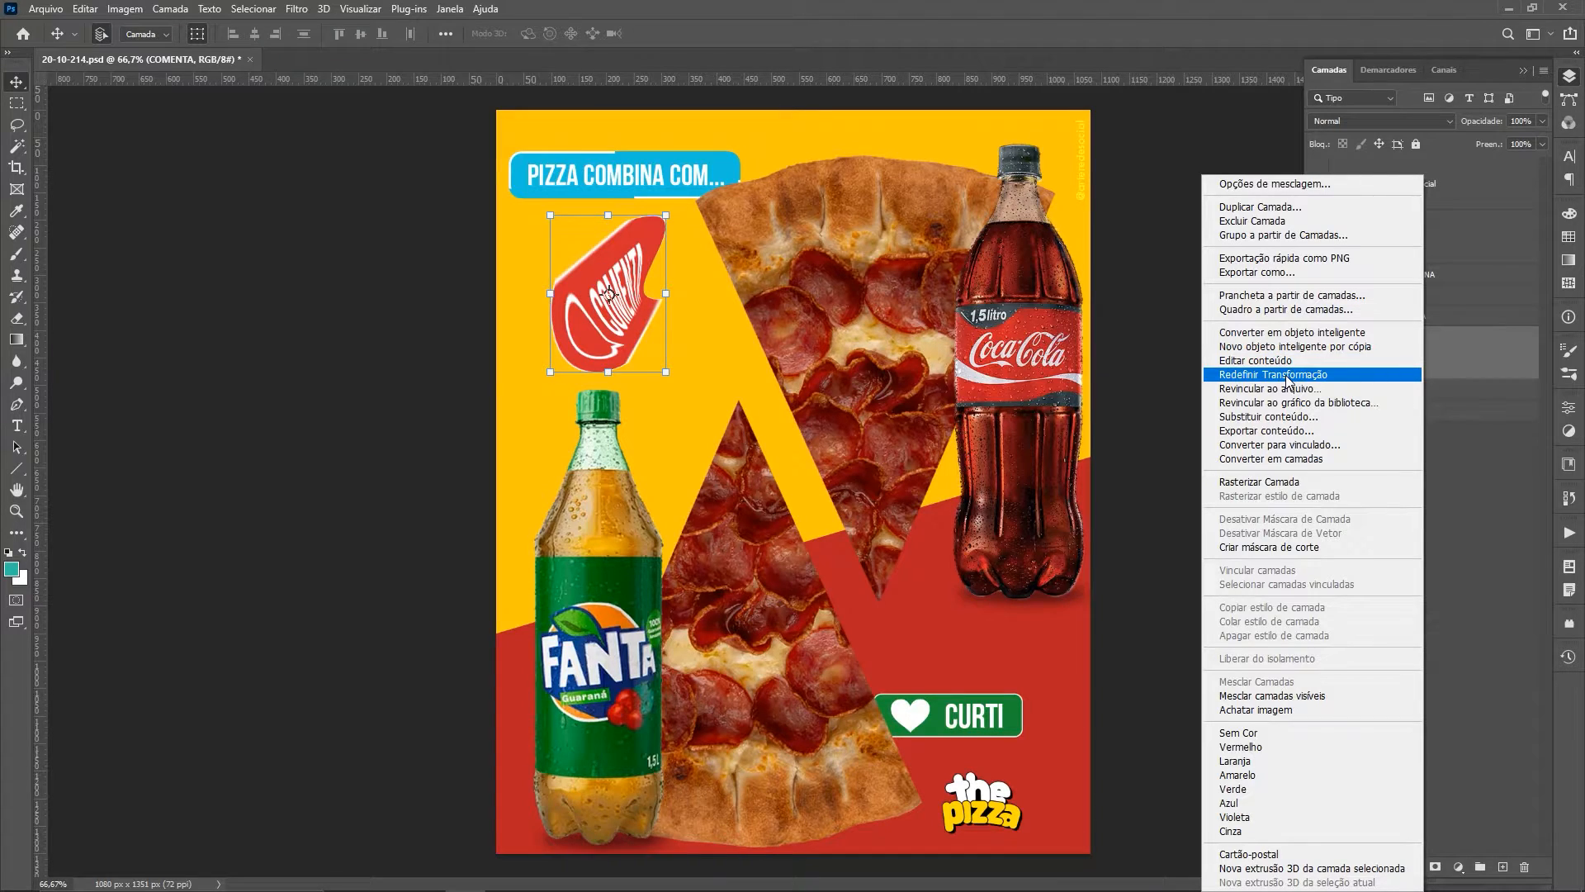
pyautogui.click(1286, 376)
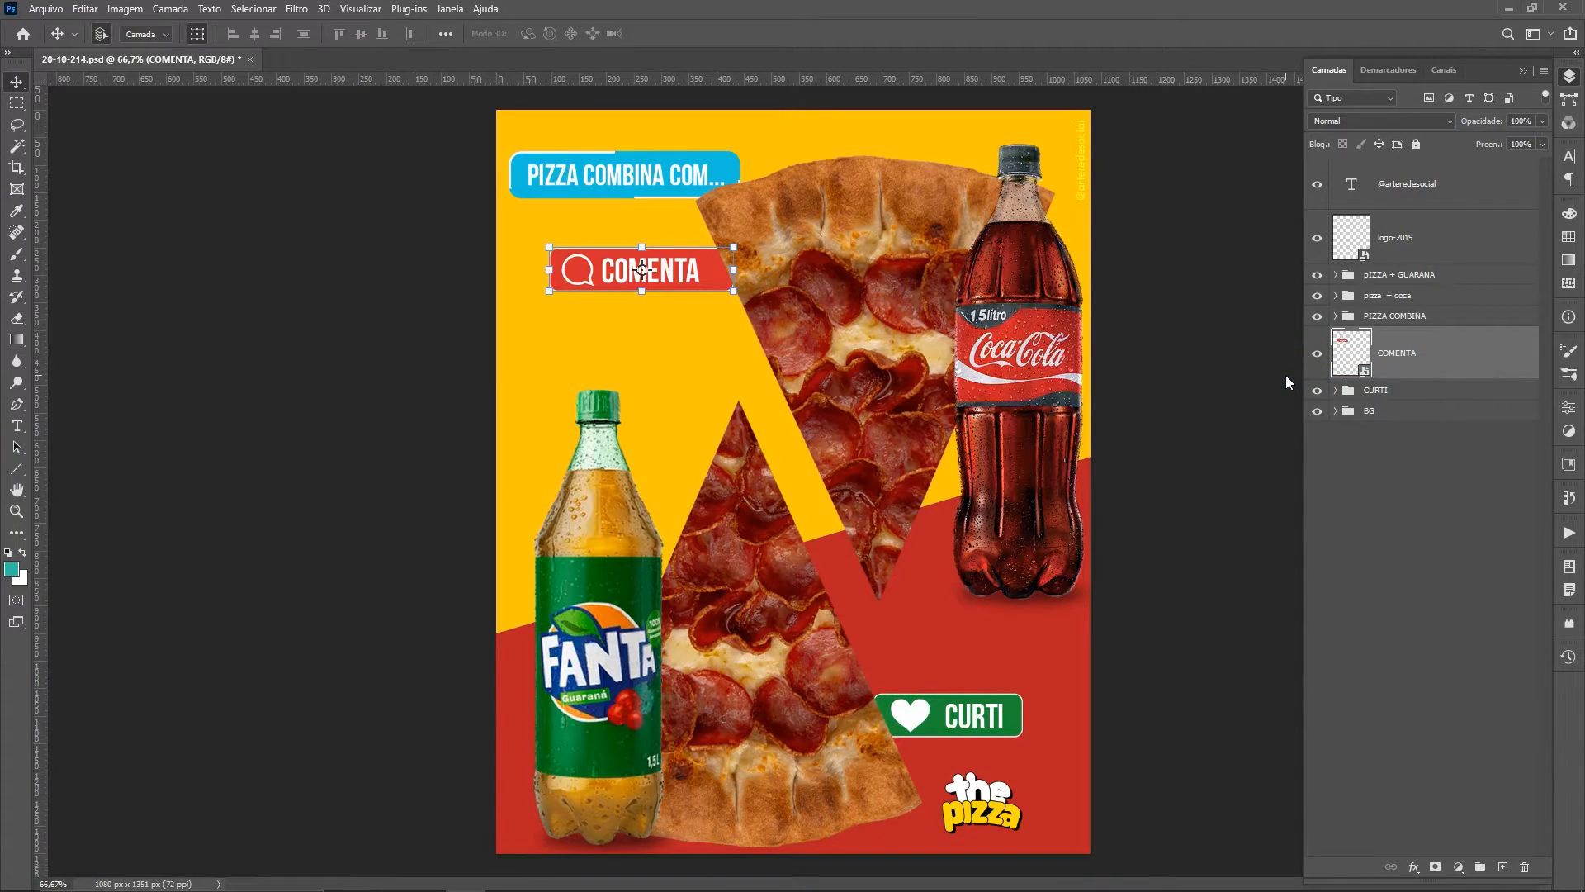
pyautogui.hotkey('ctrl', 'z')
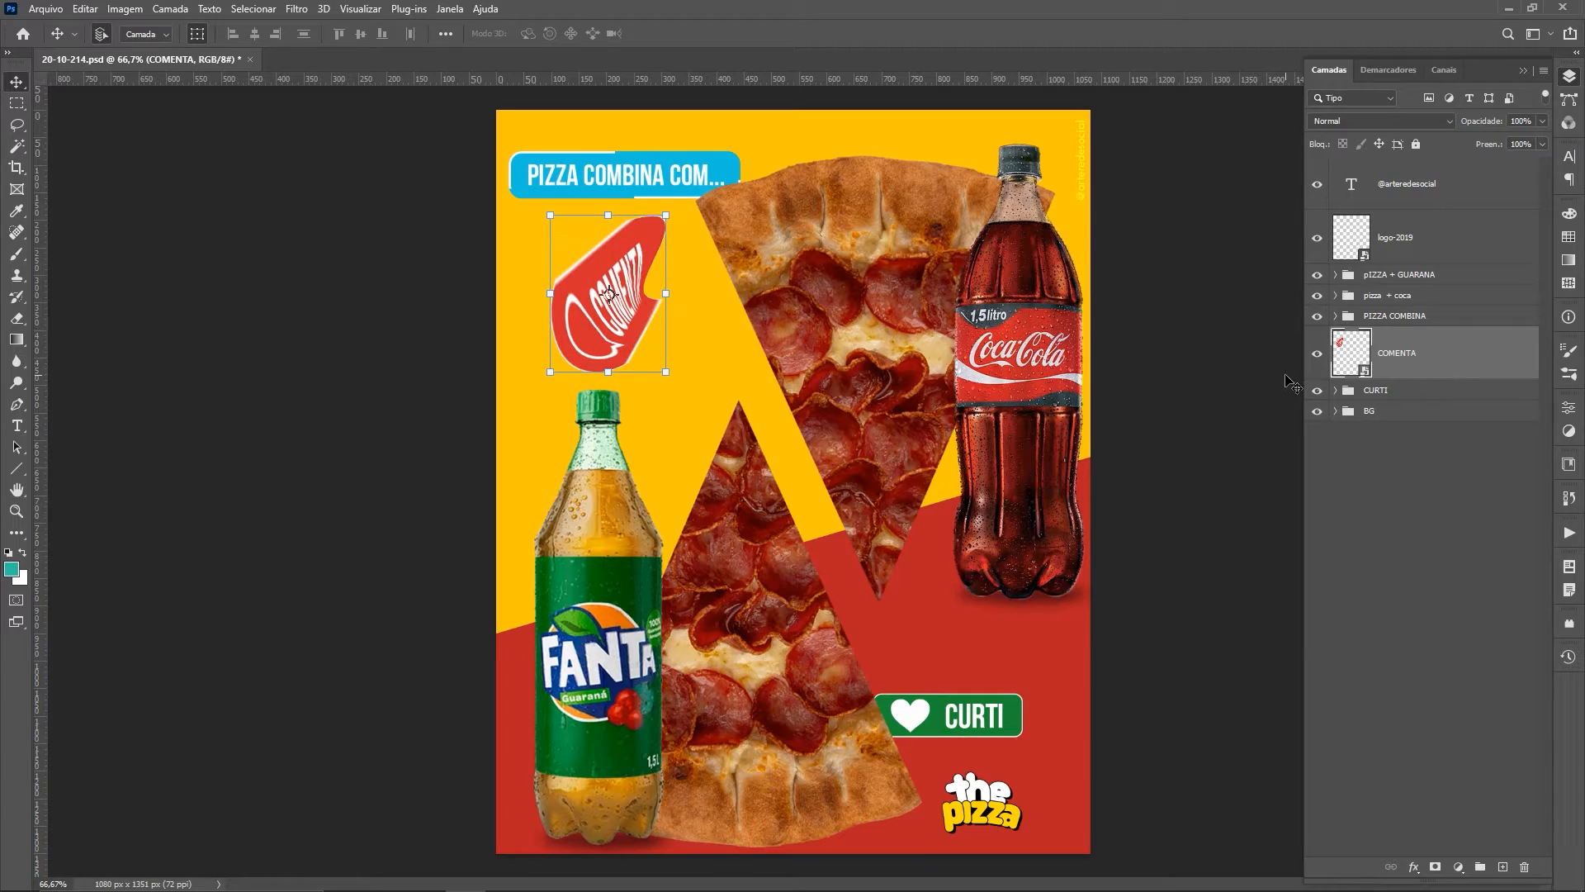
# Step: Reset the COMENTA smart object's transformation through its object properties
pyautogui.click(1569, 410)
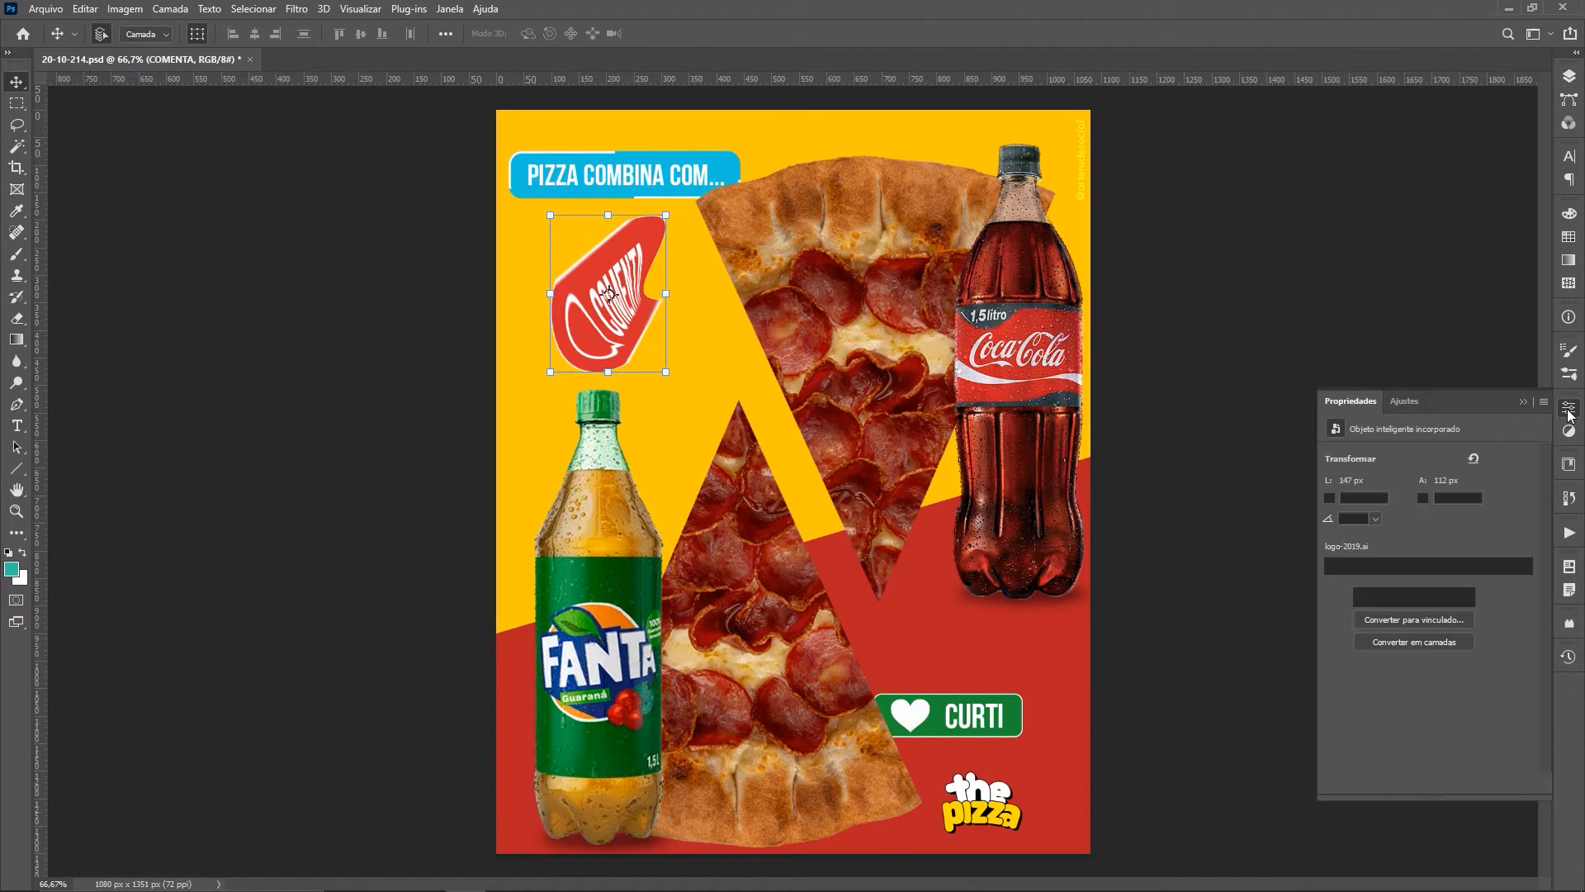
pyautogui.click(1478, 462)
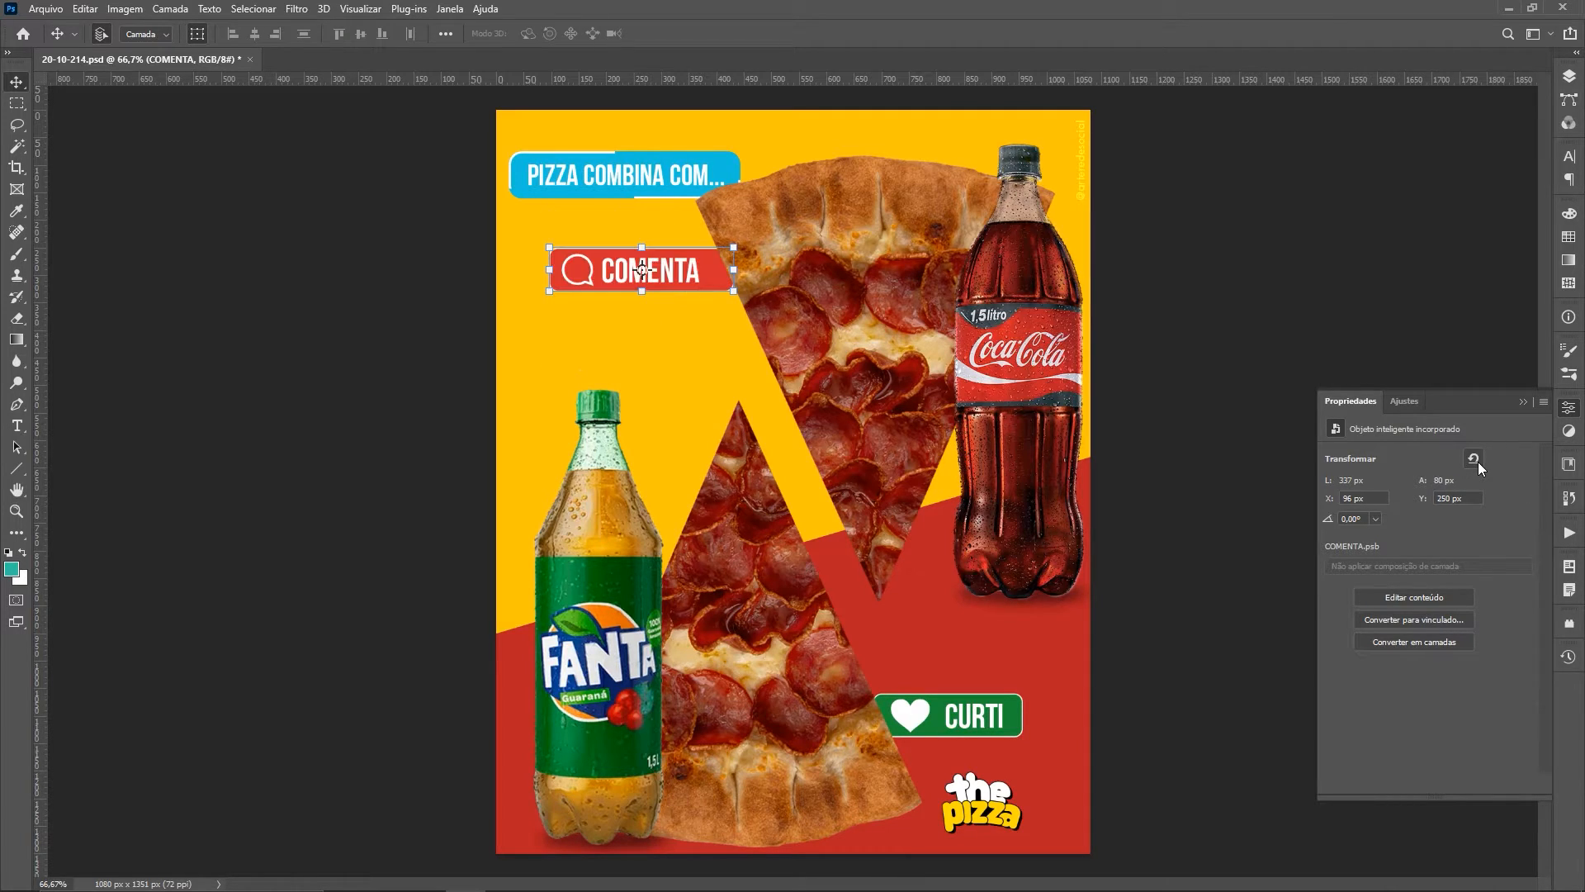
pyautogui.click(1568, 76)
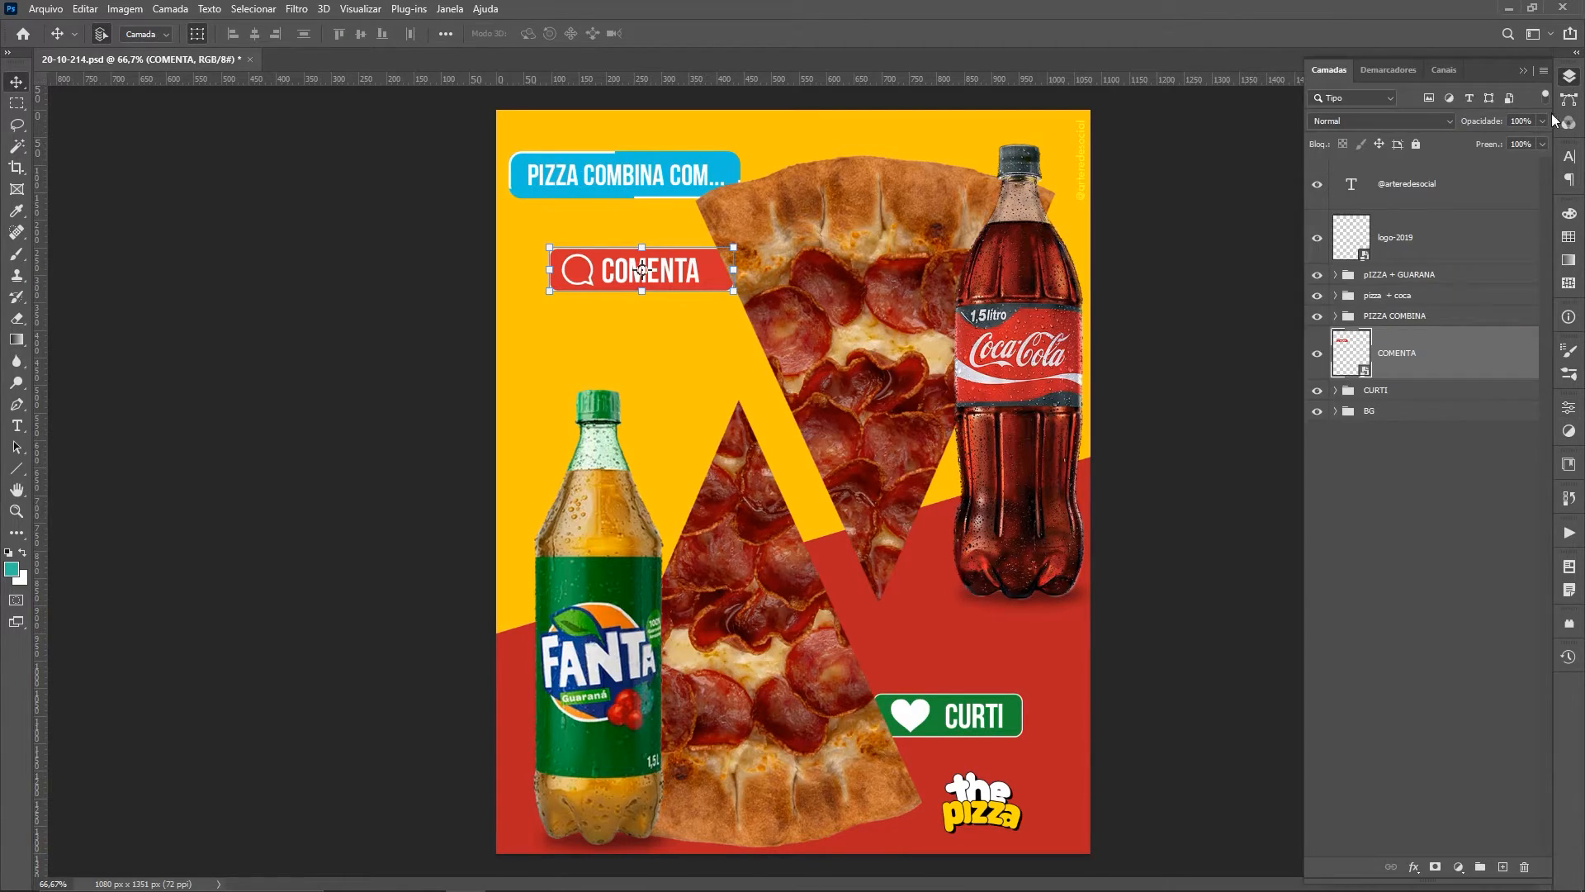
pyautogui.rightClick(1481, 372)
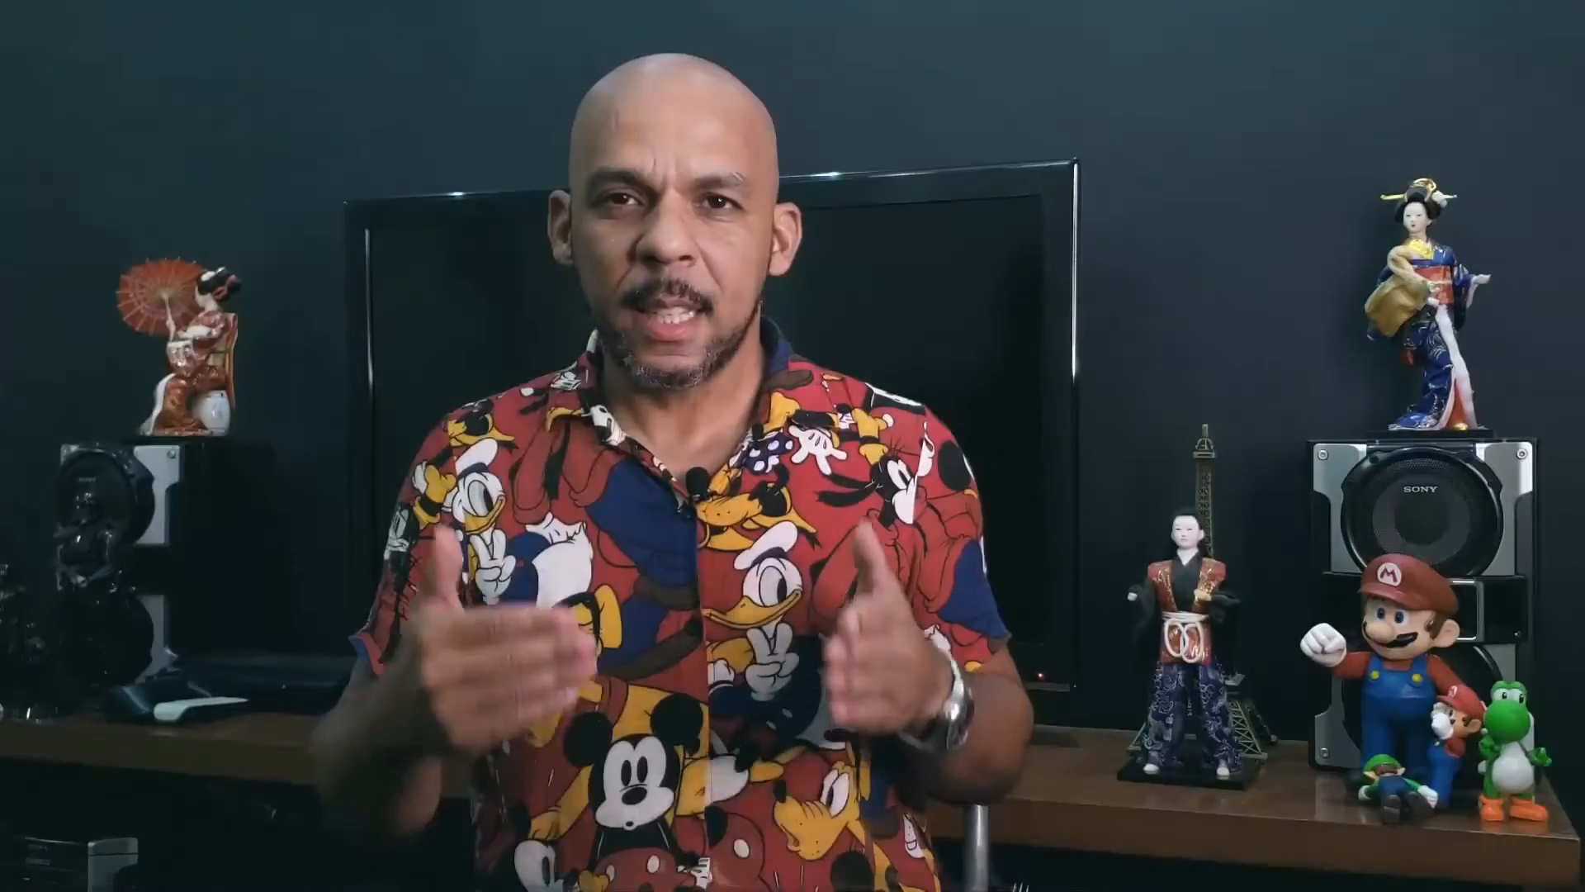
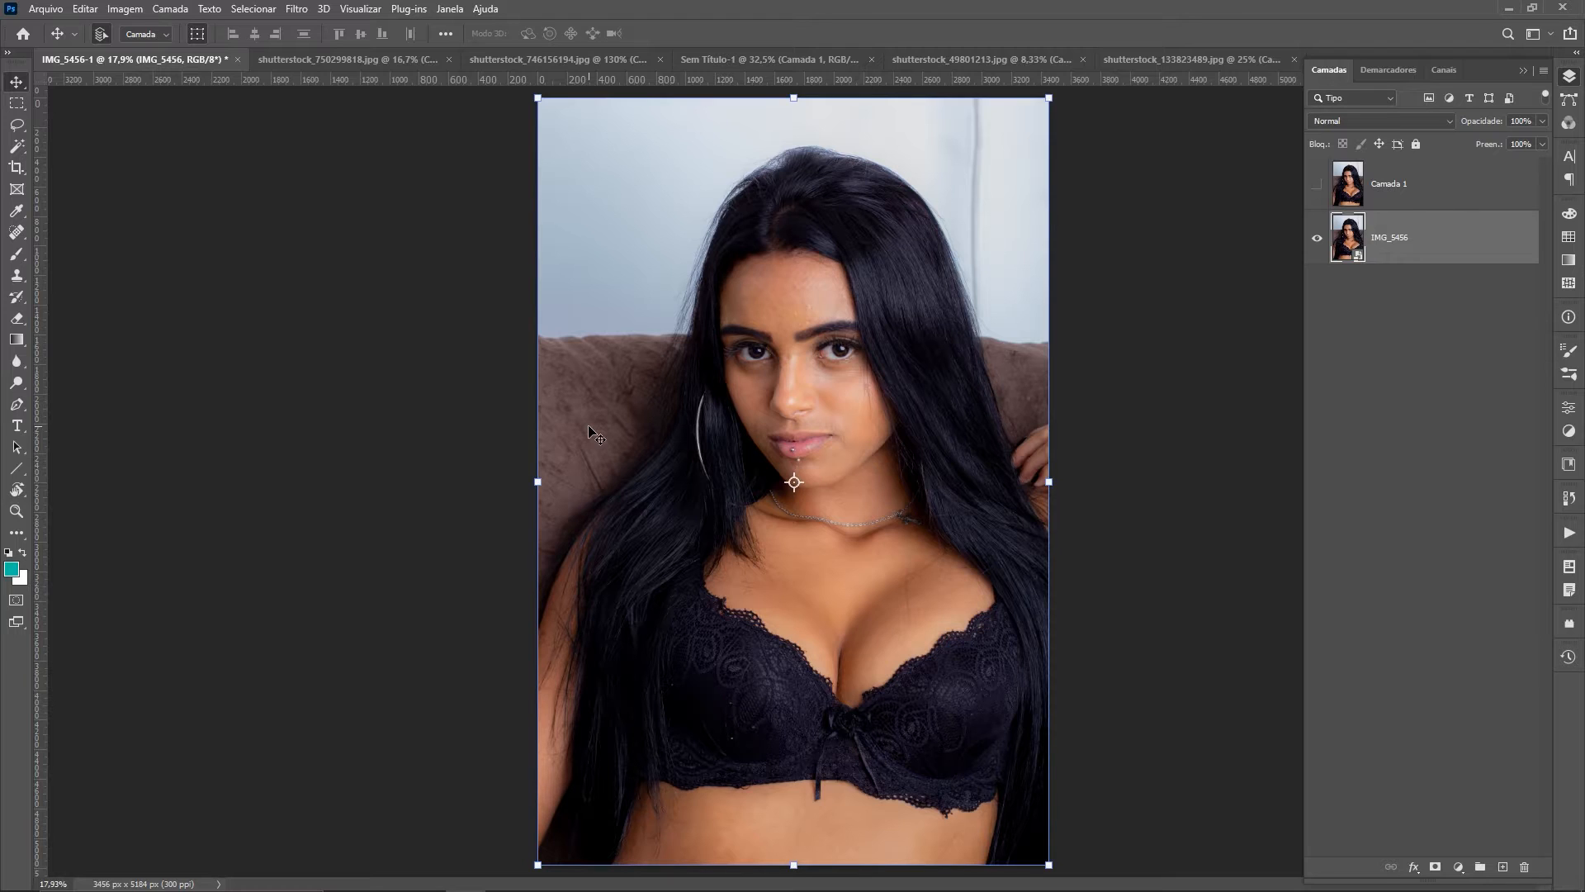
# Step: Delete the hidden Camada 1 layer above the IMG_5456 portrait
pyautogui.hotkey('ctrl', '+')
pyautogui.hotkey('ctrl', '+')
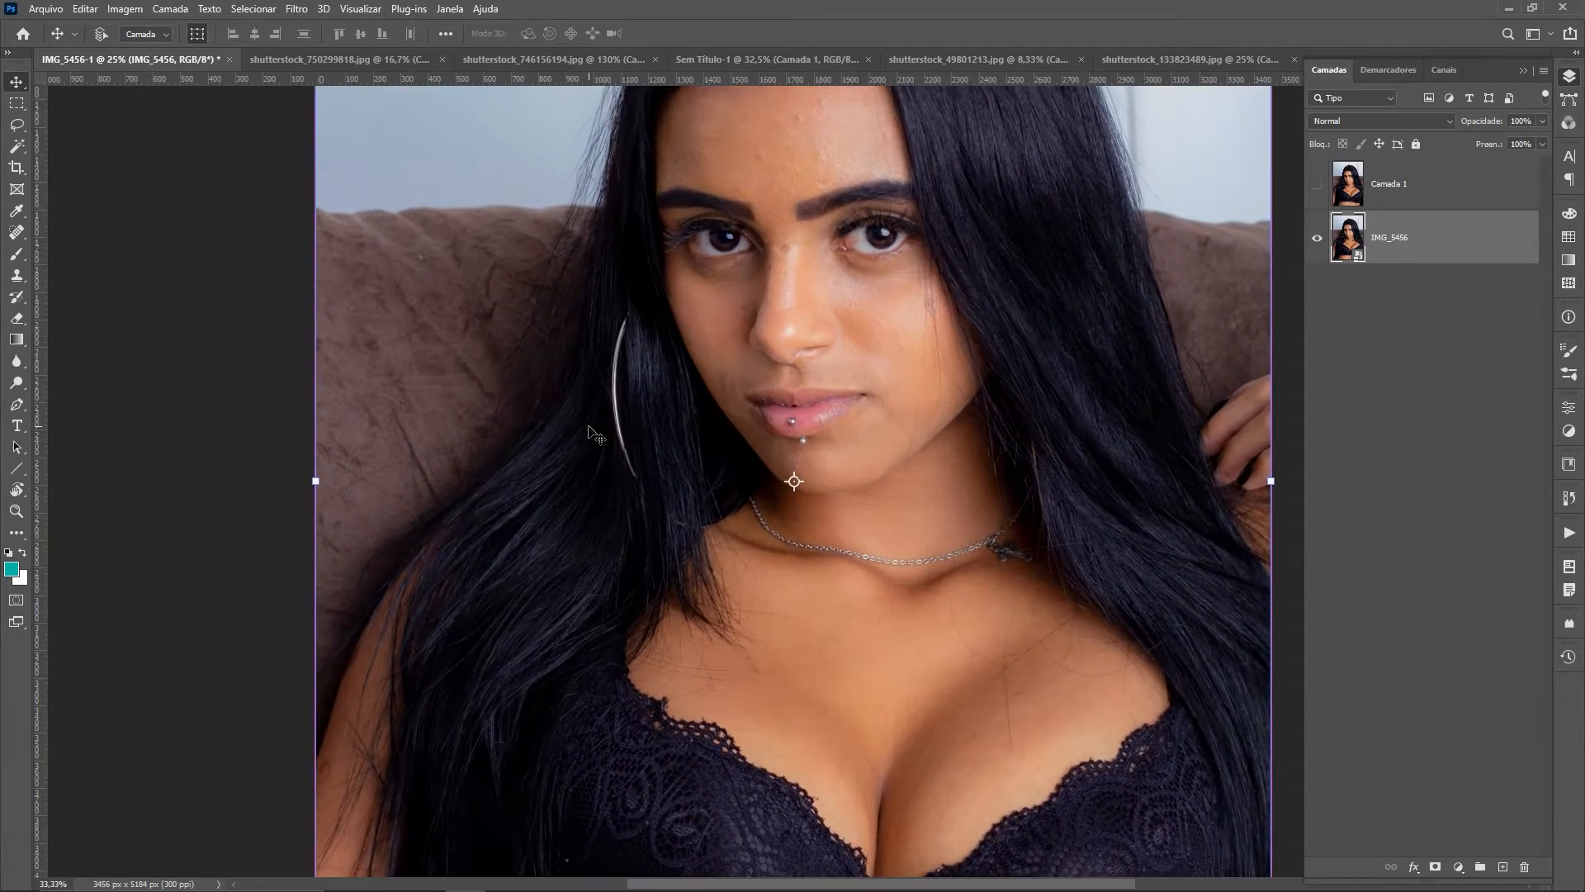
pyautogui.hotkey('ctrl', '+')
pyautogui.moveTo(919, 312); pyautogui.dragTo(939, 596)
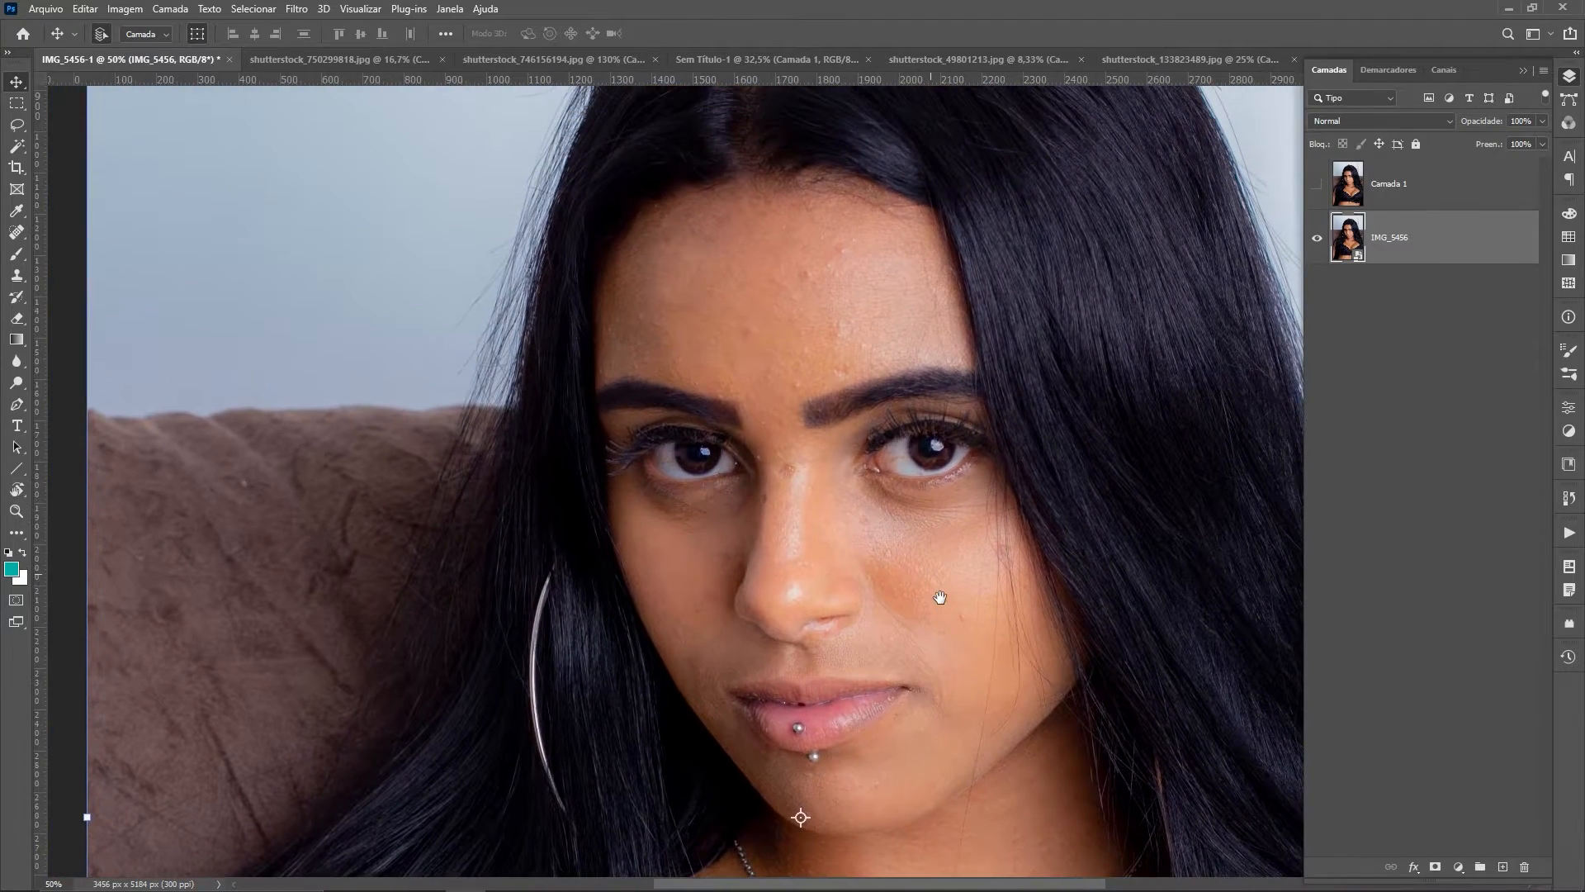
pyautogui.hotkey('ctrl', '+')
pyautogui.hotkey('ctrl', '-')
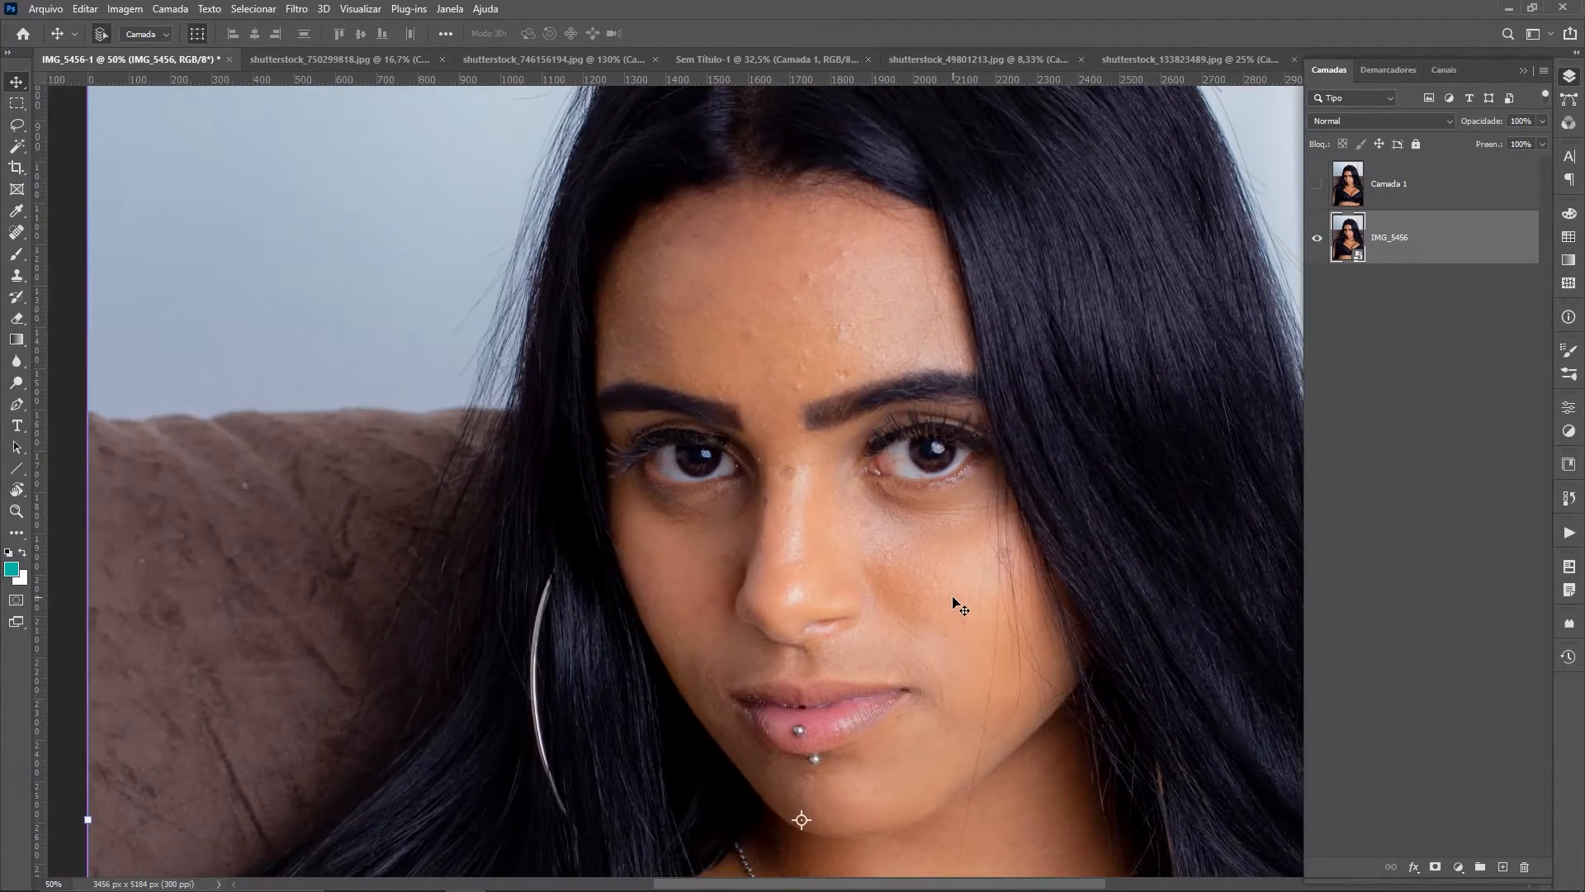
pyautogui.click(1428, 198)
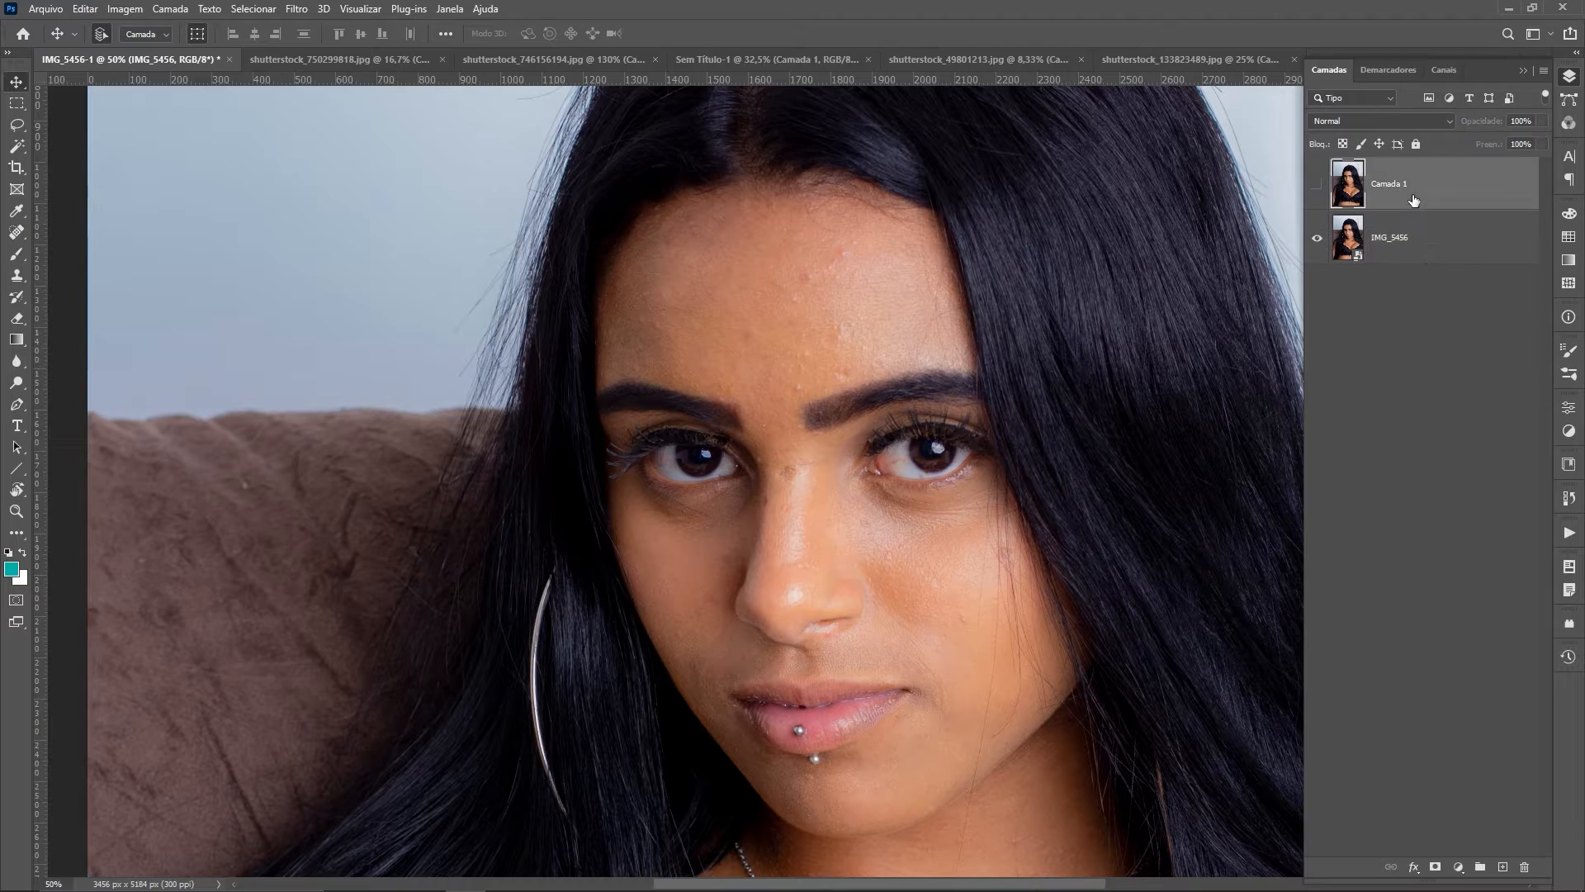
pyautogui.press('Delete')
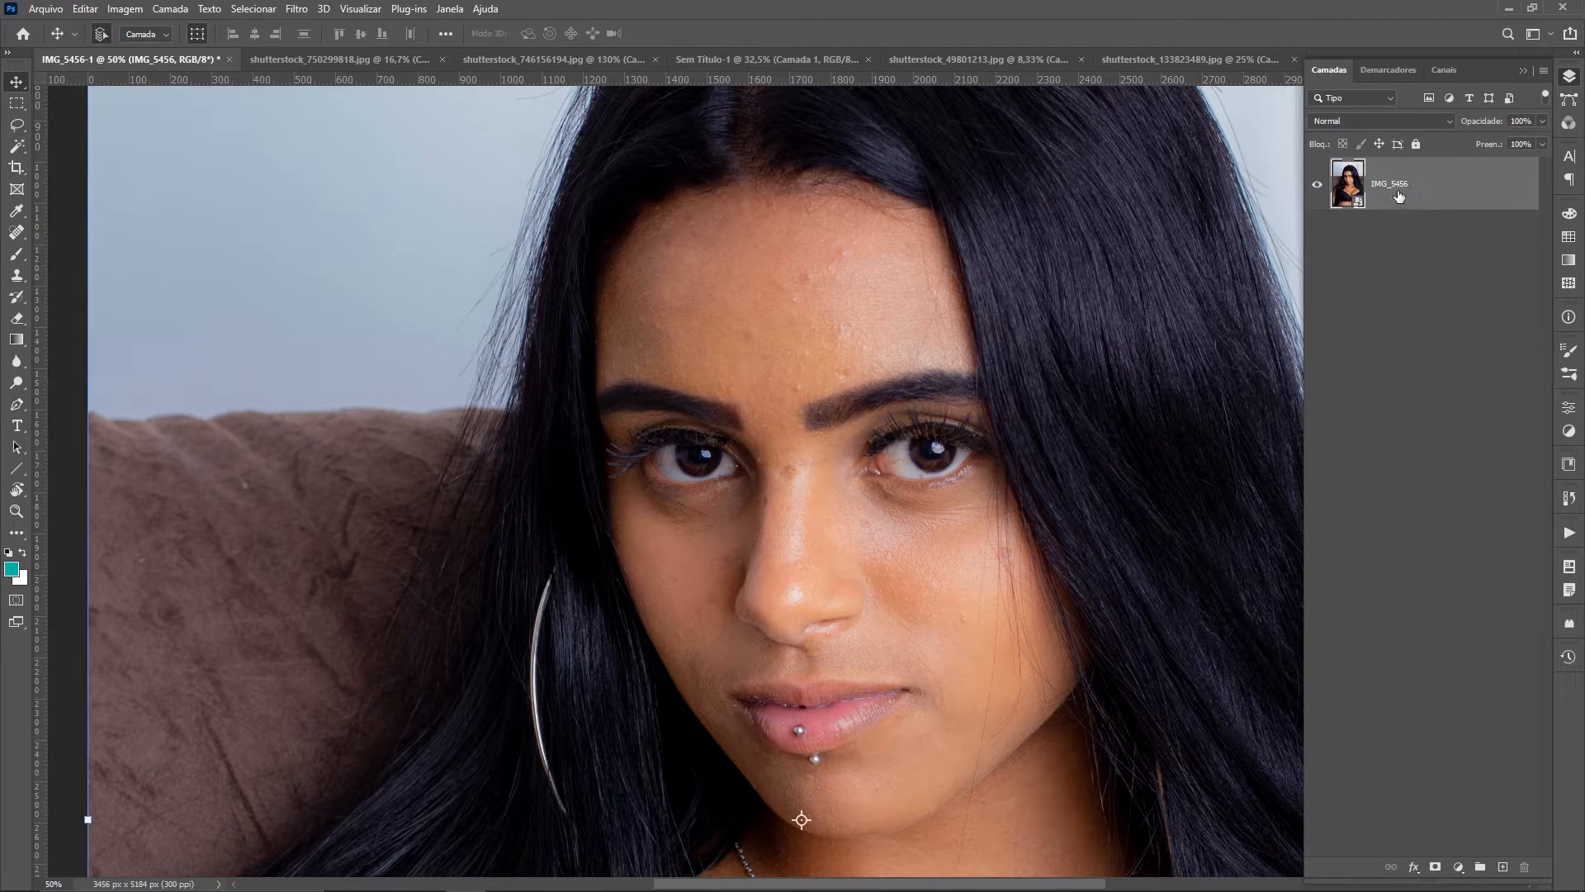
# Step: Enable the skin smoothing neural filter on the portrait with Desfoque (blur) 100 and Suavidade (smoothness) 50
pyautogui.click(296, 9)
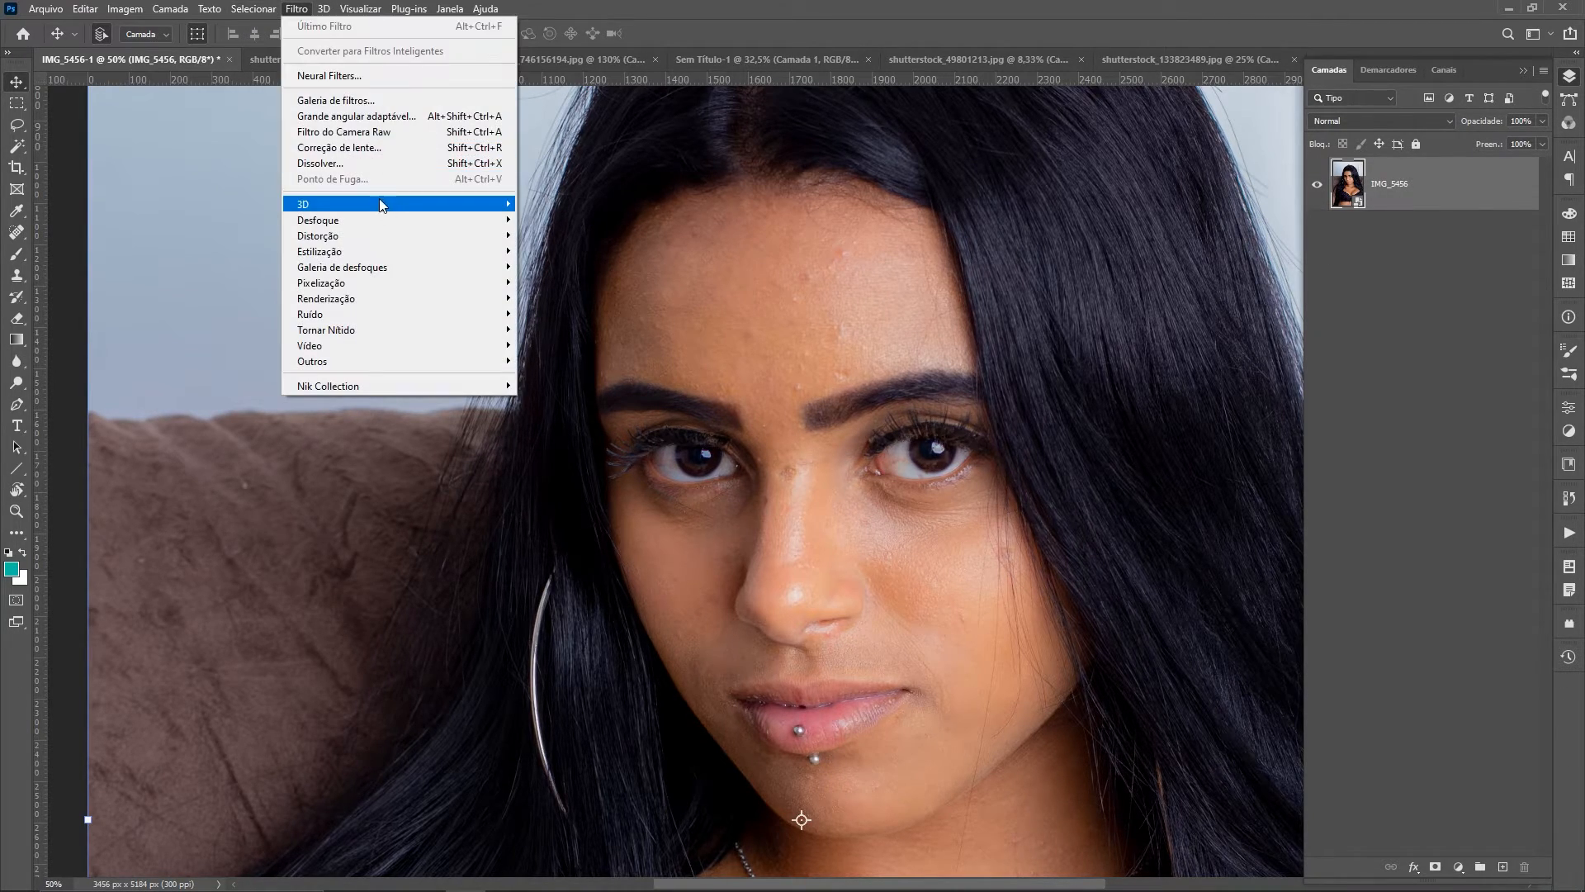
pyautogui.click(392, 76)
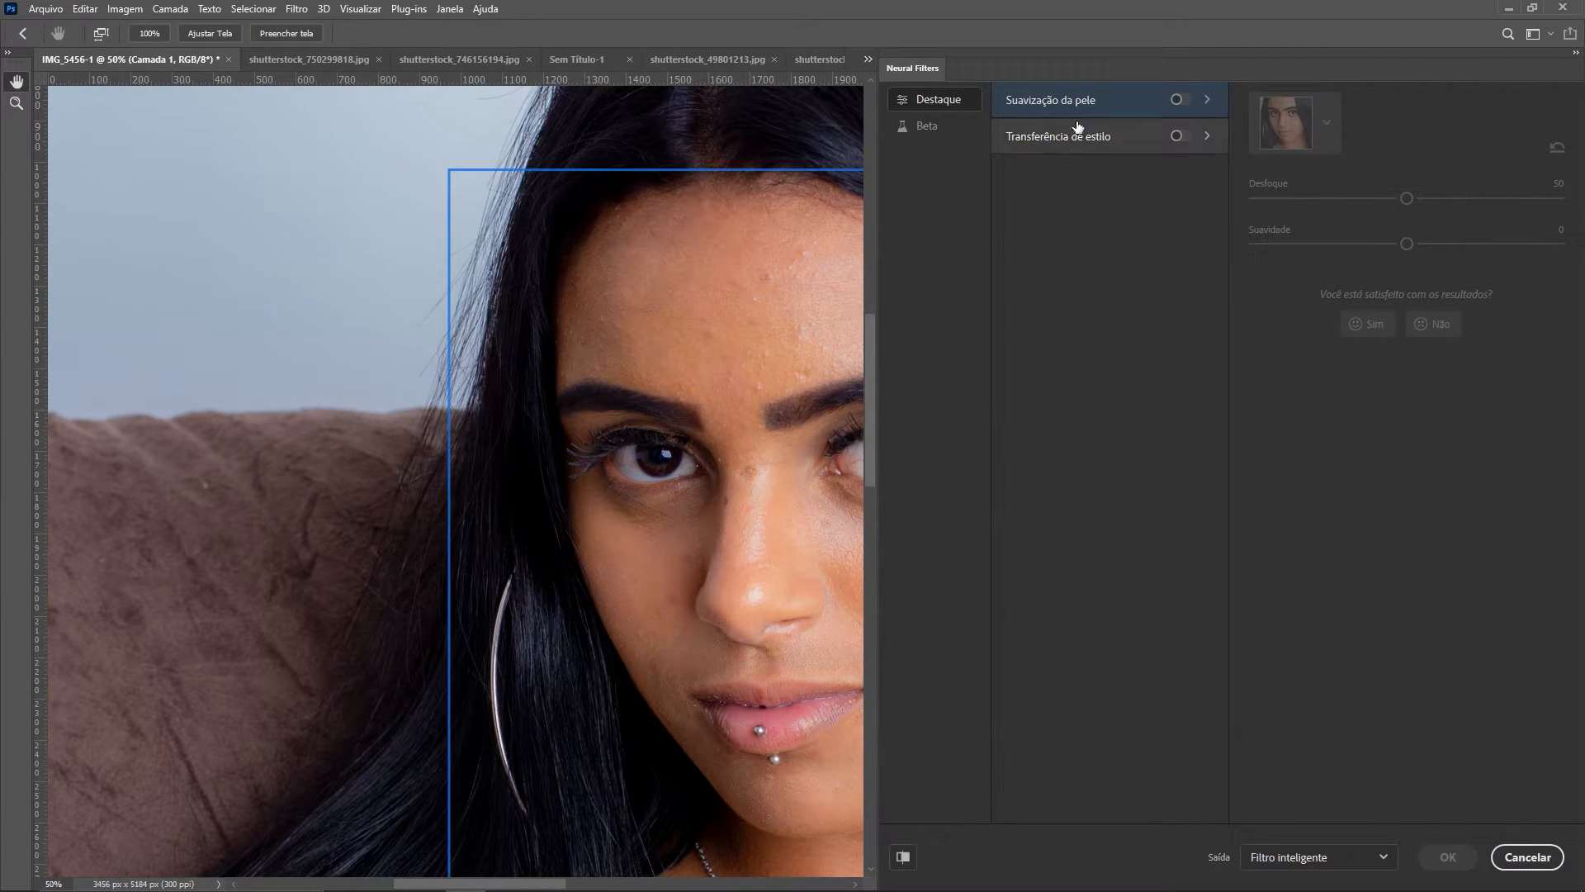
pyautogui.click(1180, 99)
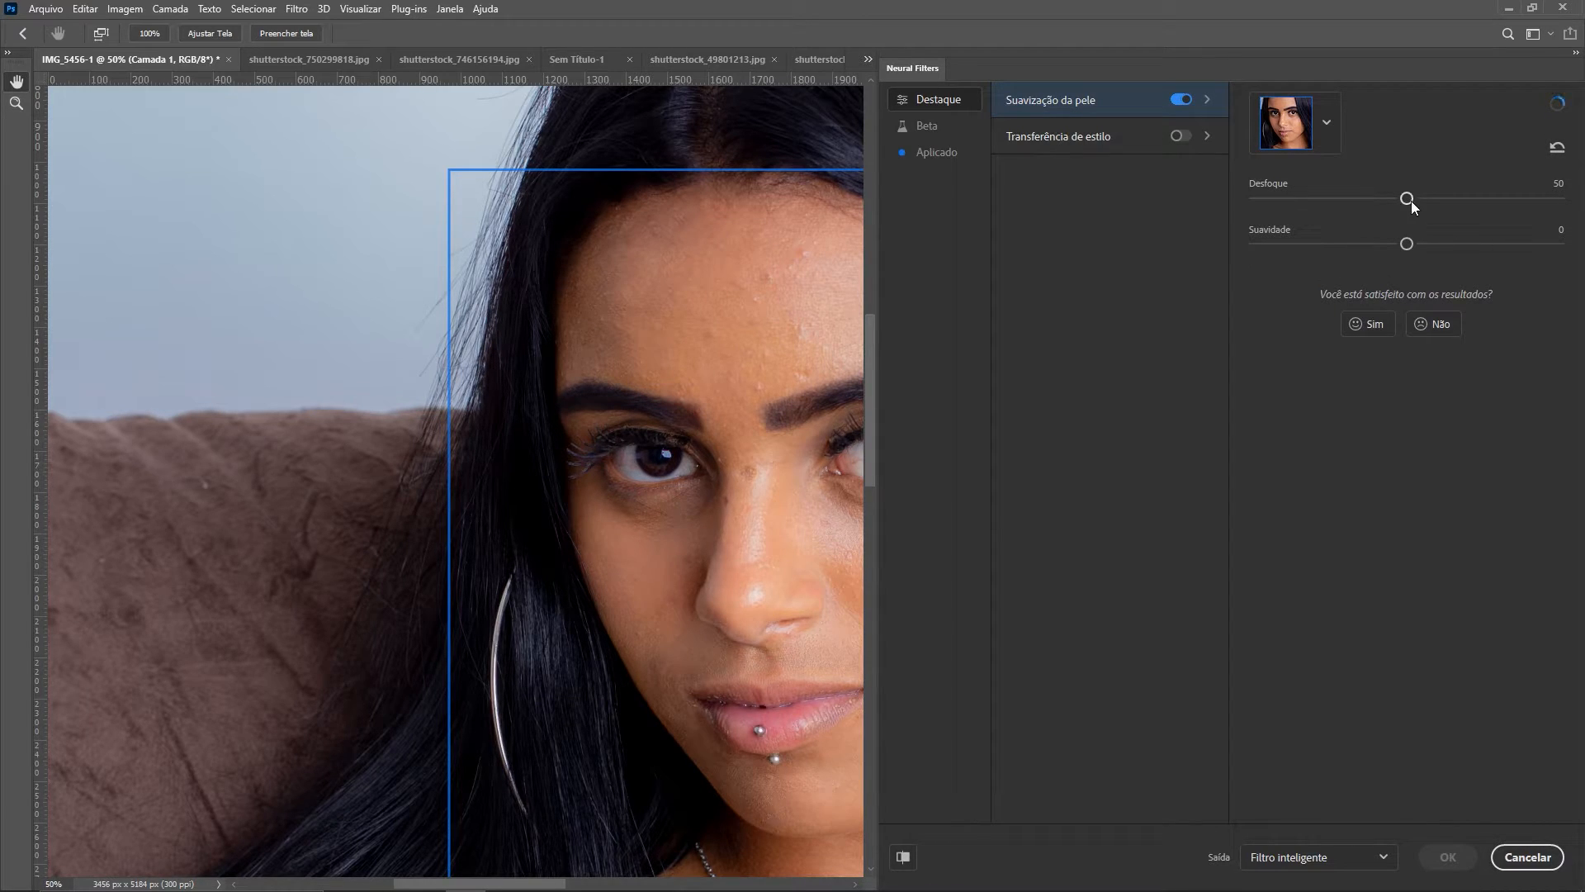
pyautogui.moveTo(1415, 199); pyautogui.dragTo(1564, 202)
pyautogui.moveTo(1407, 244); pyautogui.dragTo(1563, 244)
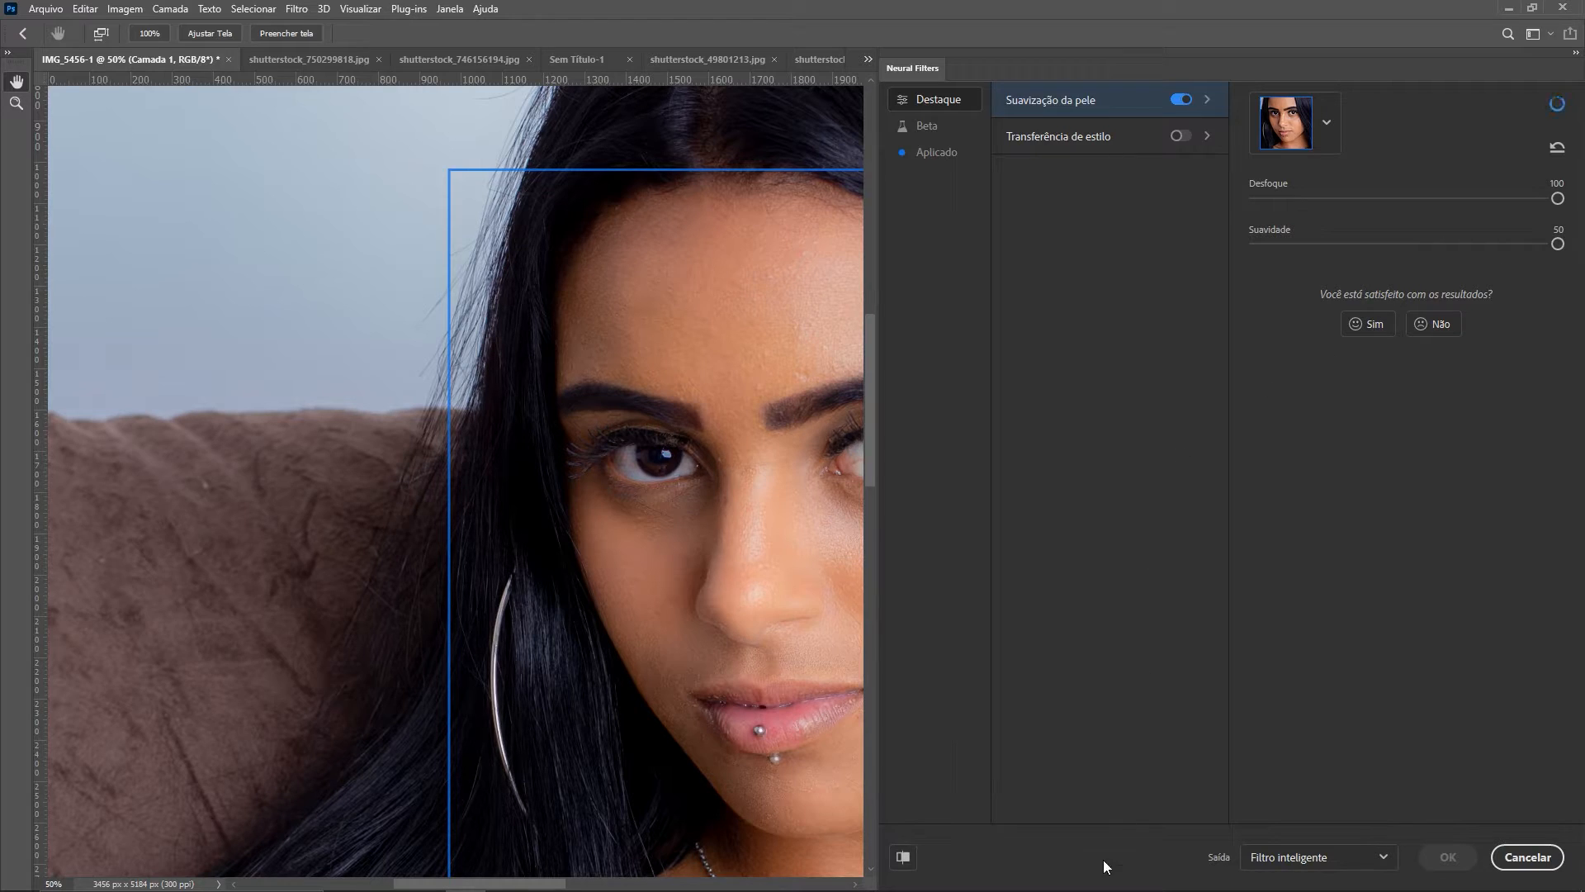
# Step: Set the neural filter's output to a new layer (Nova camada) and apply it
pyautogui.click(1384, 858)
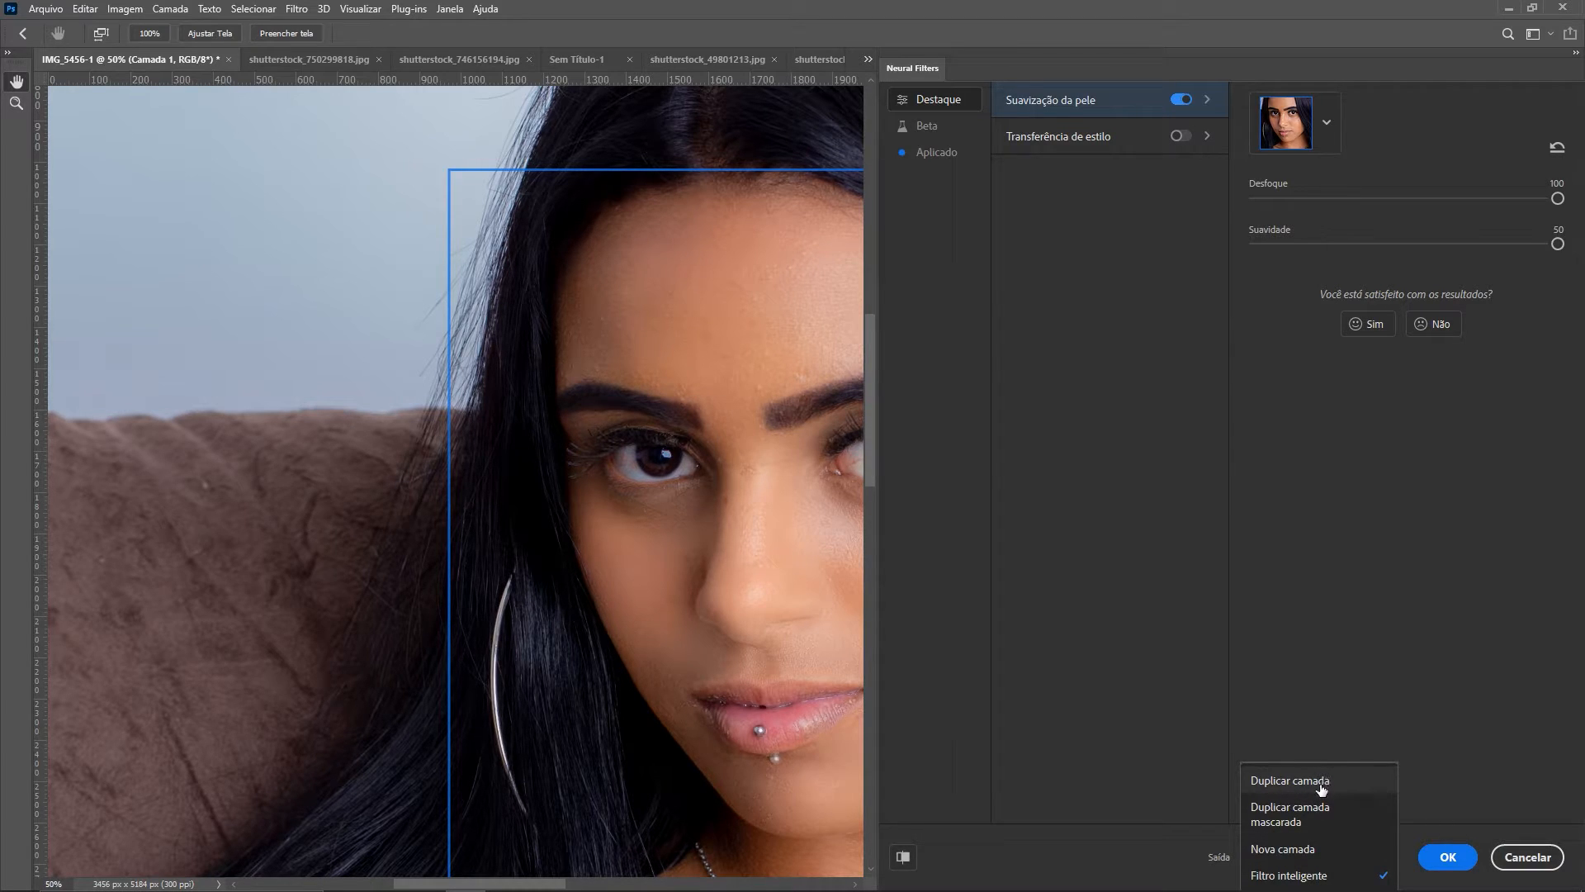
pyautogui.click(1311, 851)
pyautogui.click(1451, 859)
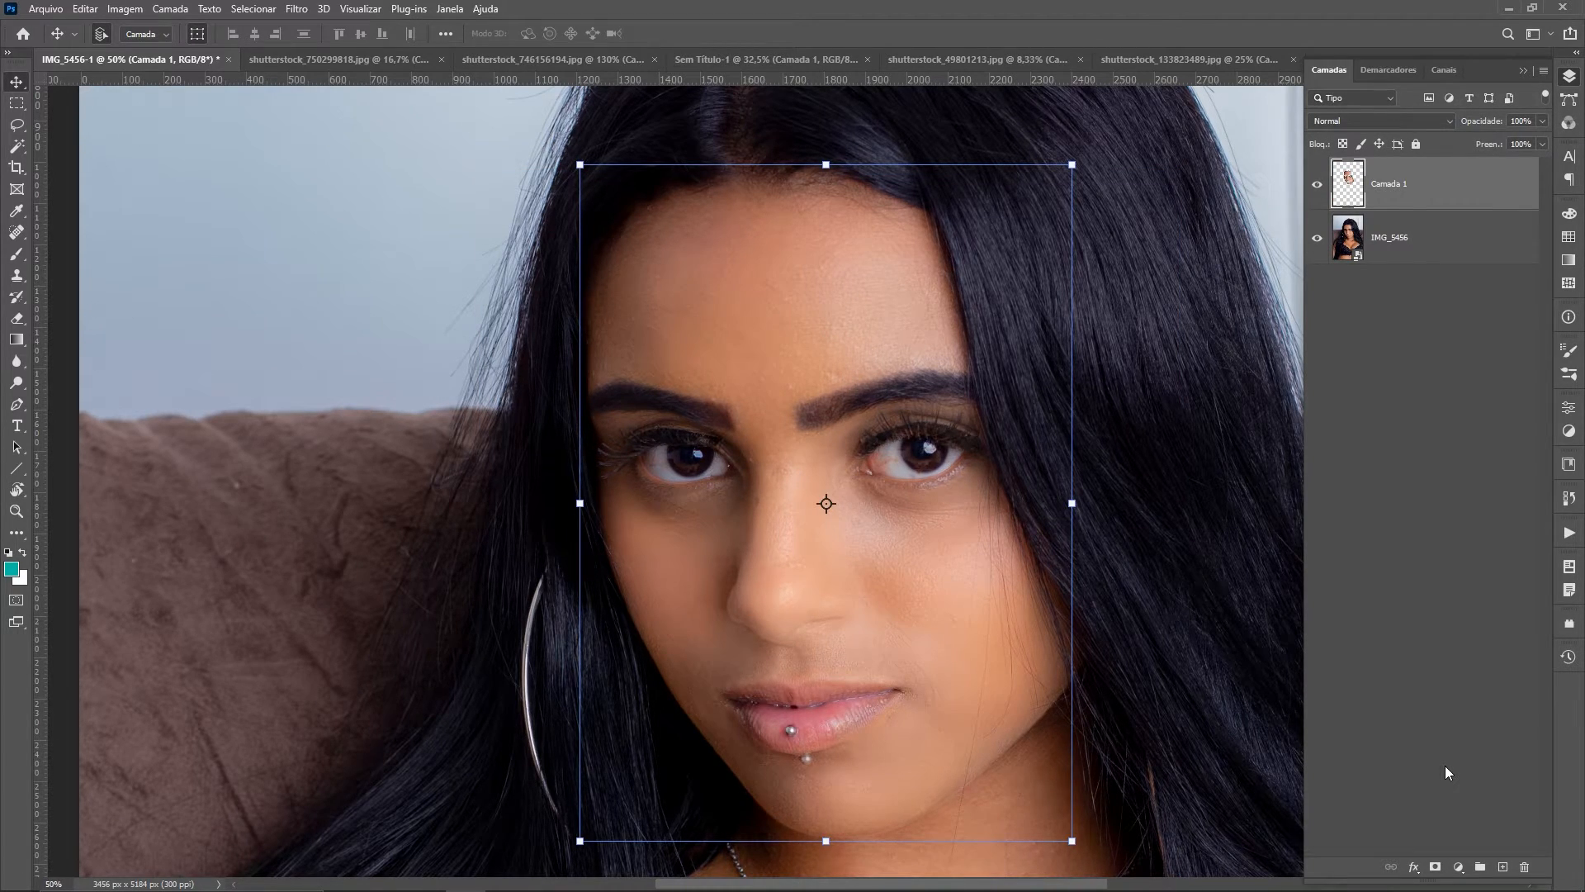
# Step: Compare the portrait with the skin smoothing layer Camada 1 hidden and shown
pyautogui.click(1318, 189)
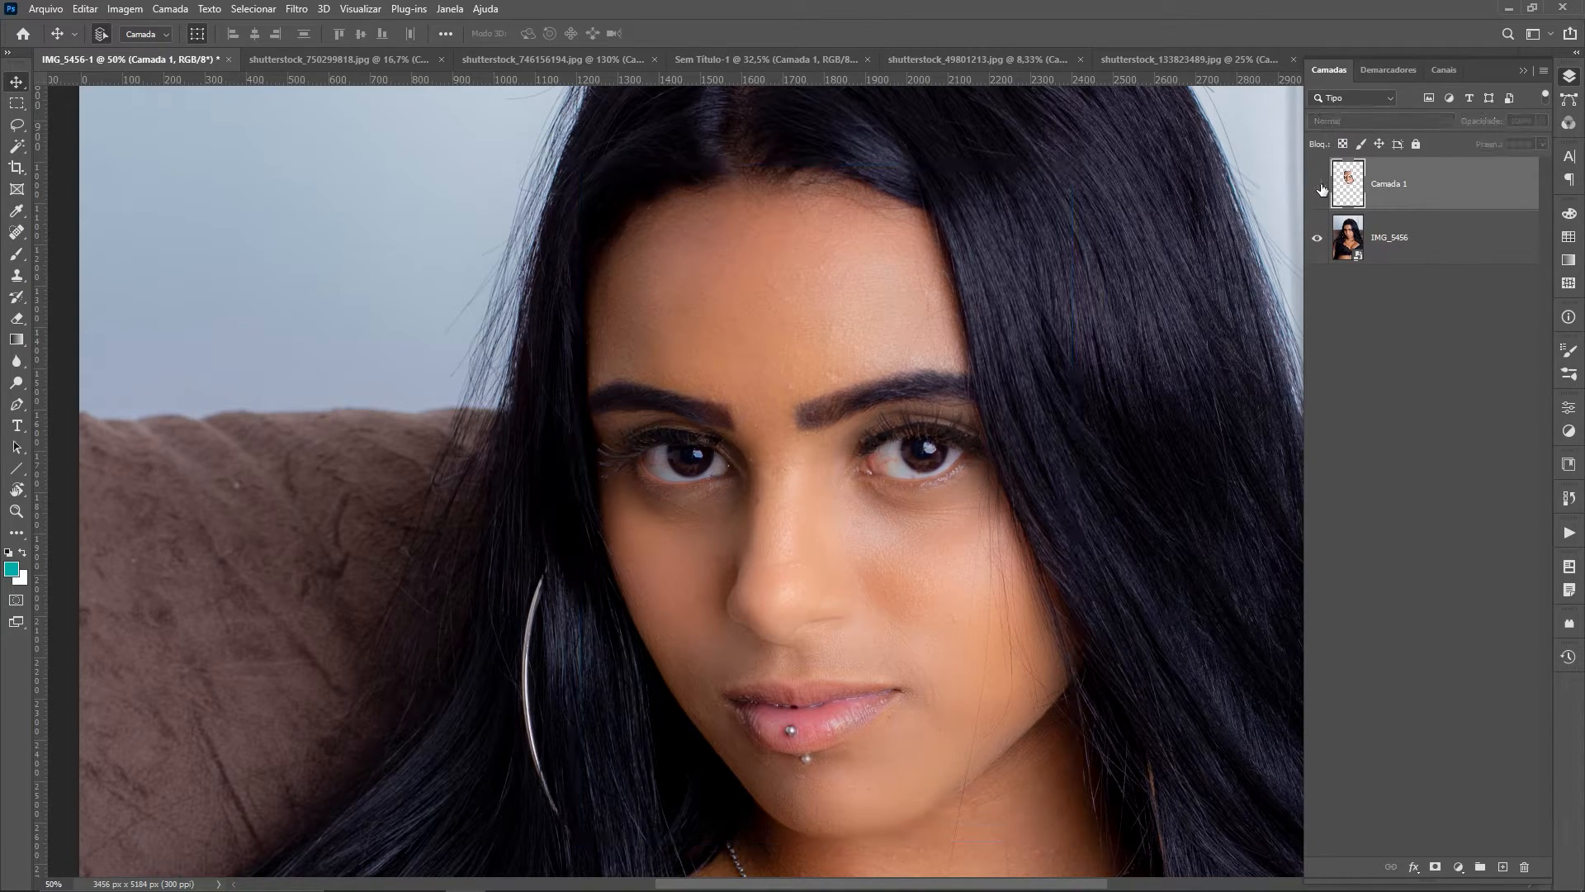
pyautogui.click(1317, 185)
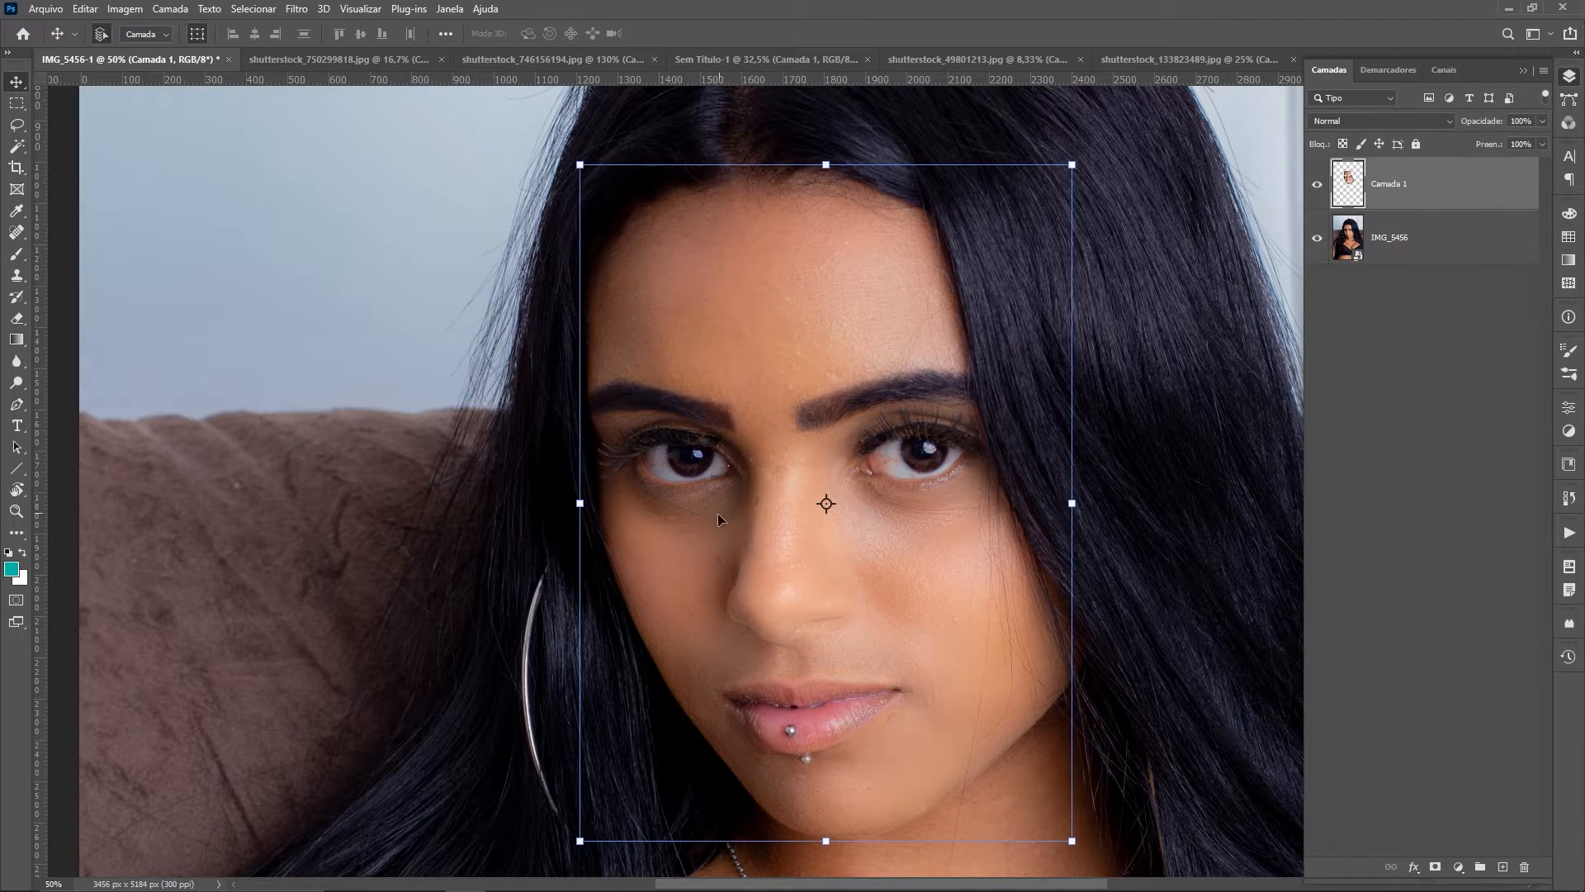
pyautogui.moveTo(772, 556); pyautogui.dragTo(608, 461)
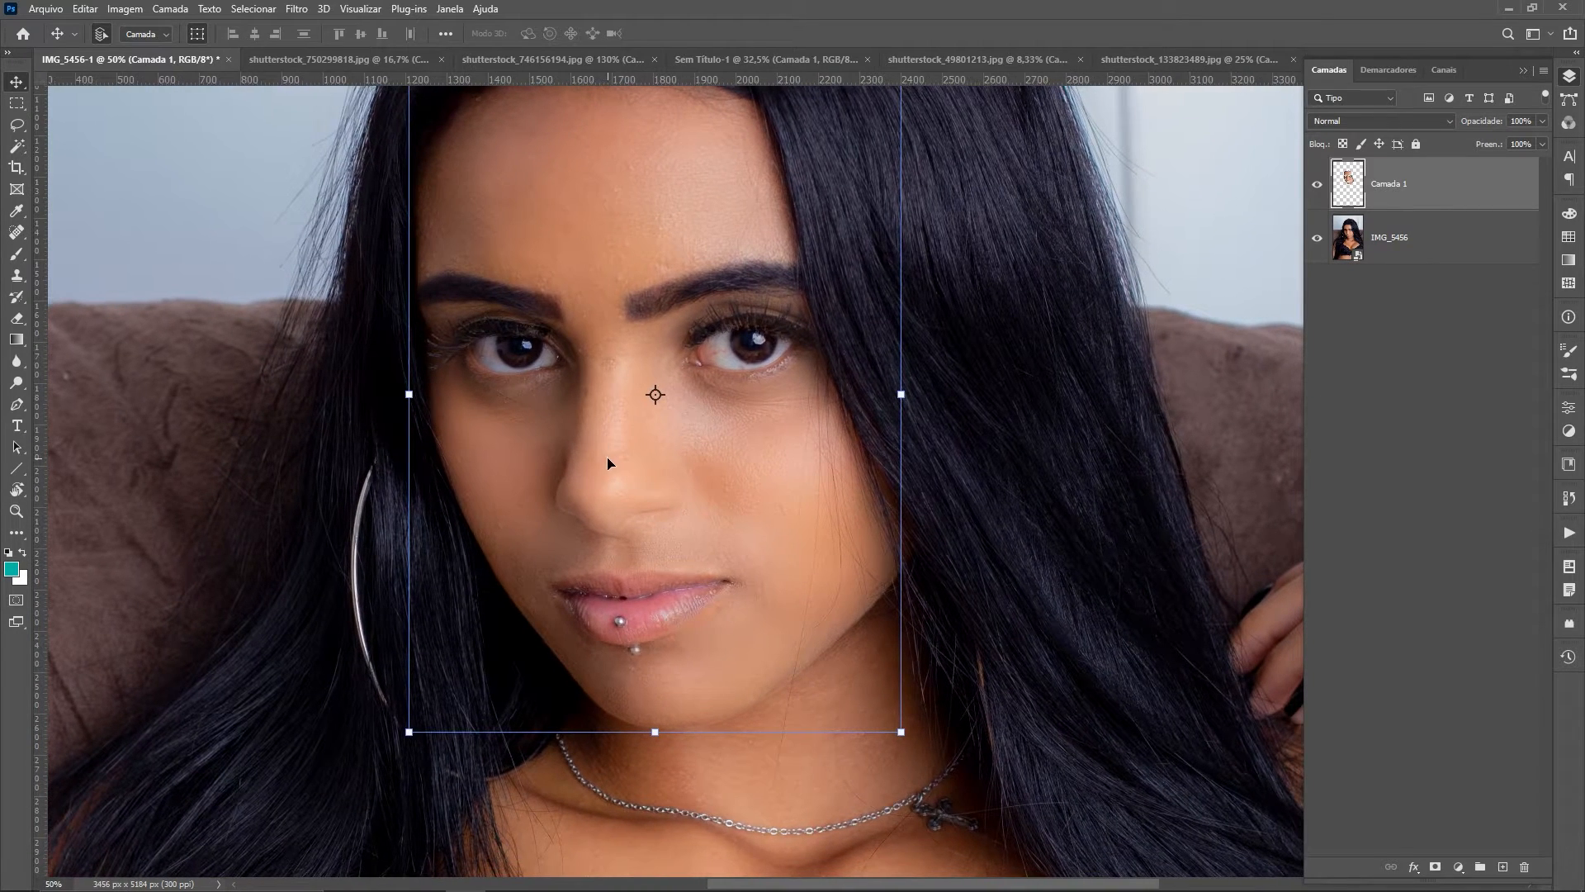
# Step: Hide the IMG_5456 layer to view only the smoothed skin pixels, and deselect all layers
pyautogui.hotkey('ctrl', '-')
pyautogui.hotkey('ctrl', '-')
pyautogui.hotkey('ctrl', '-')
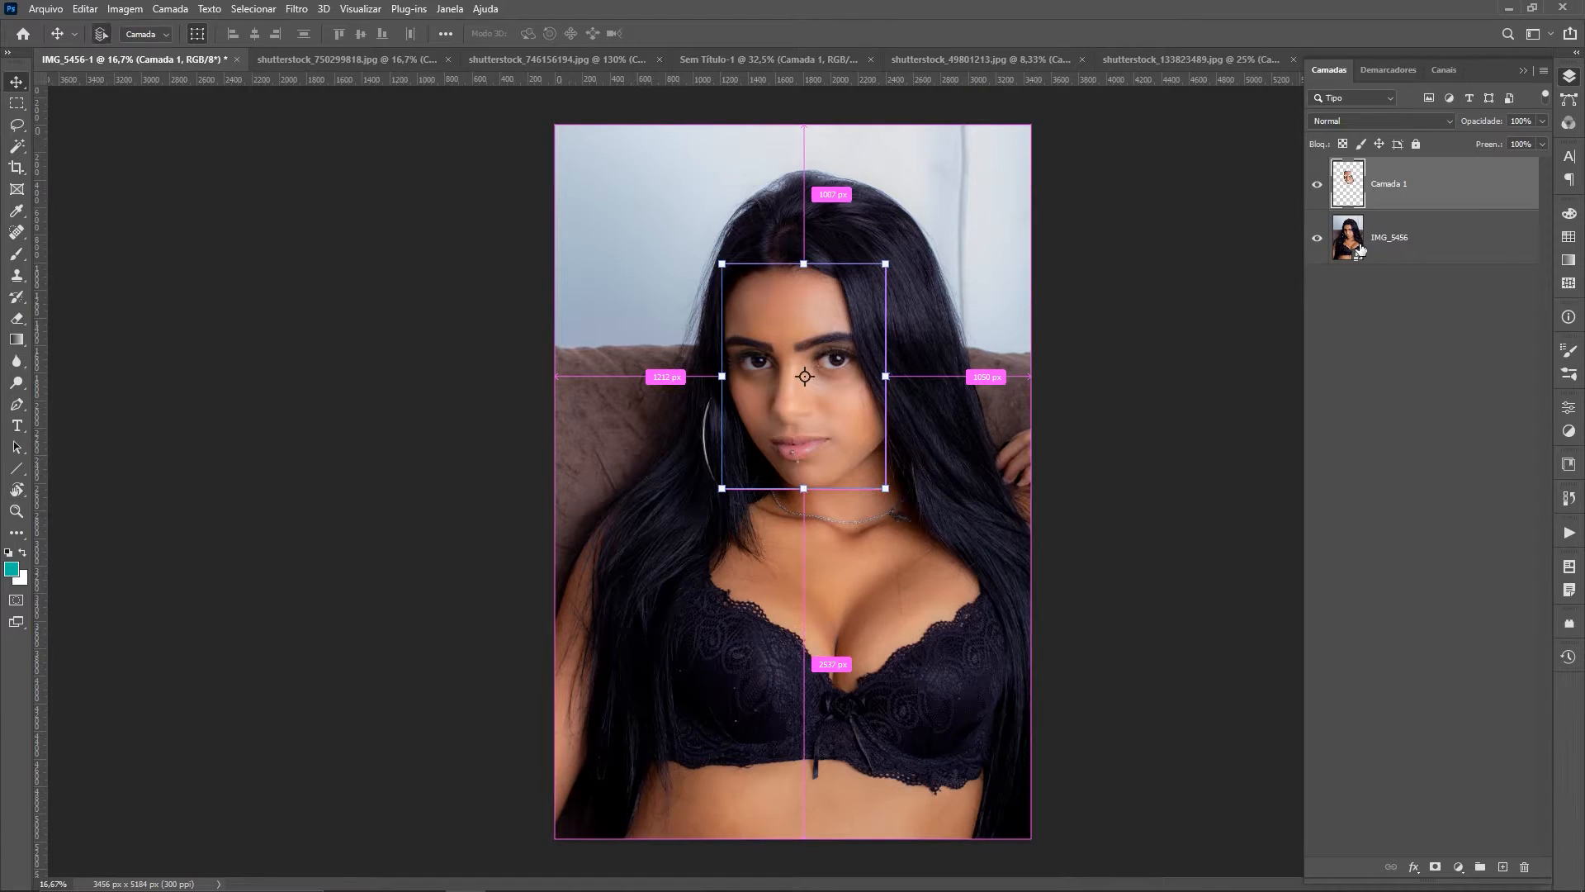
pyautogui.click(1317, 238)
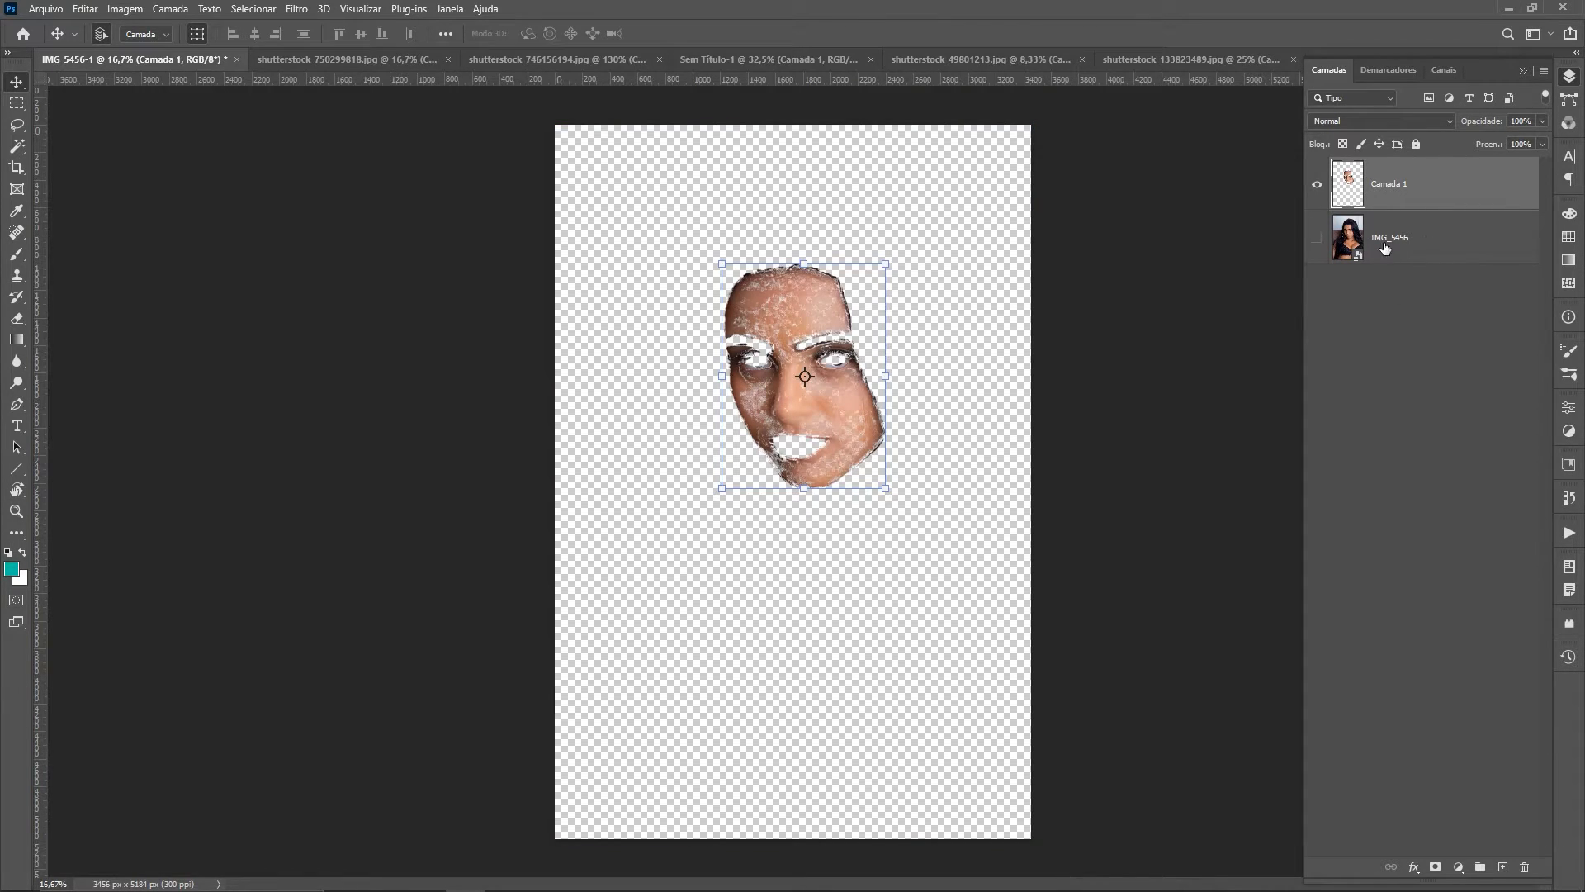
pyautogui.click(525, 364)
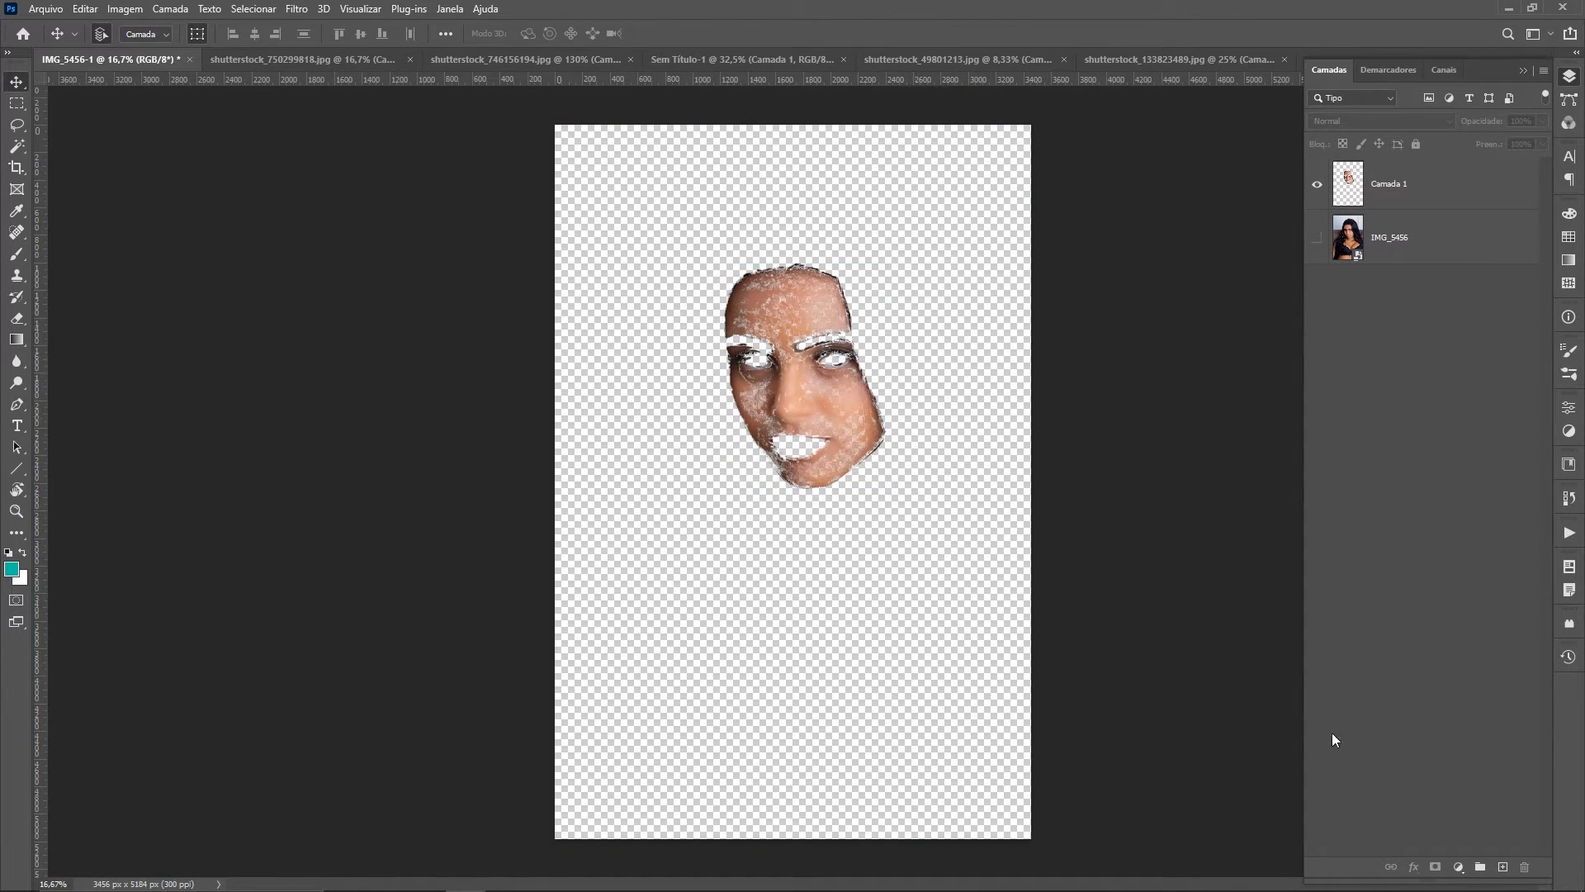
# Step: Add a teal solid colour fill layer and place it directly below Camada 1 to inspect the smoothed skin
pyautogui.click(1458, 867)
pyautogui.click(1511, 578)
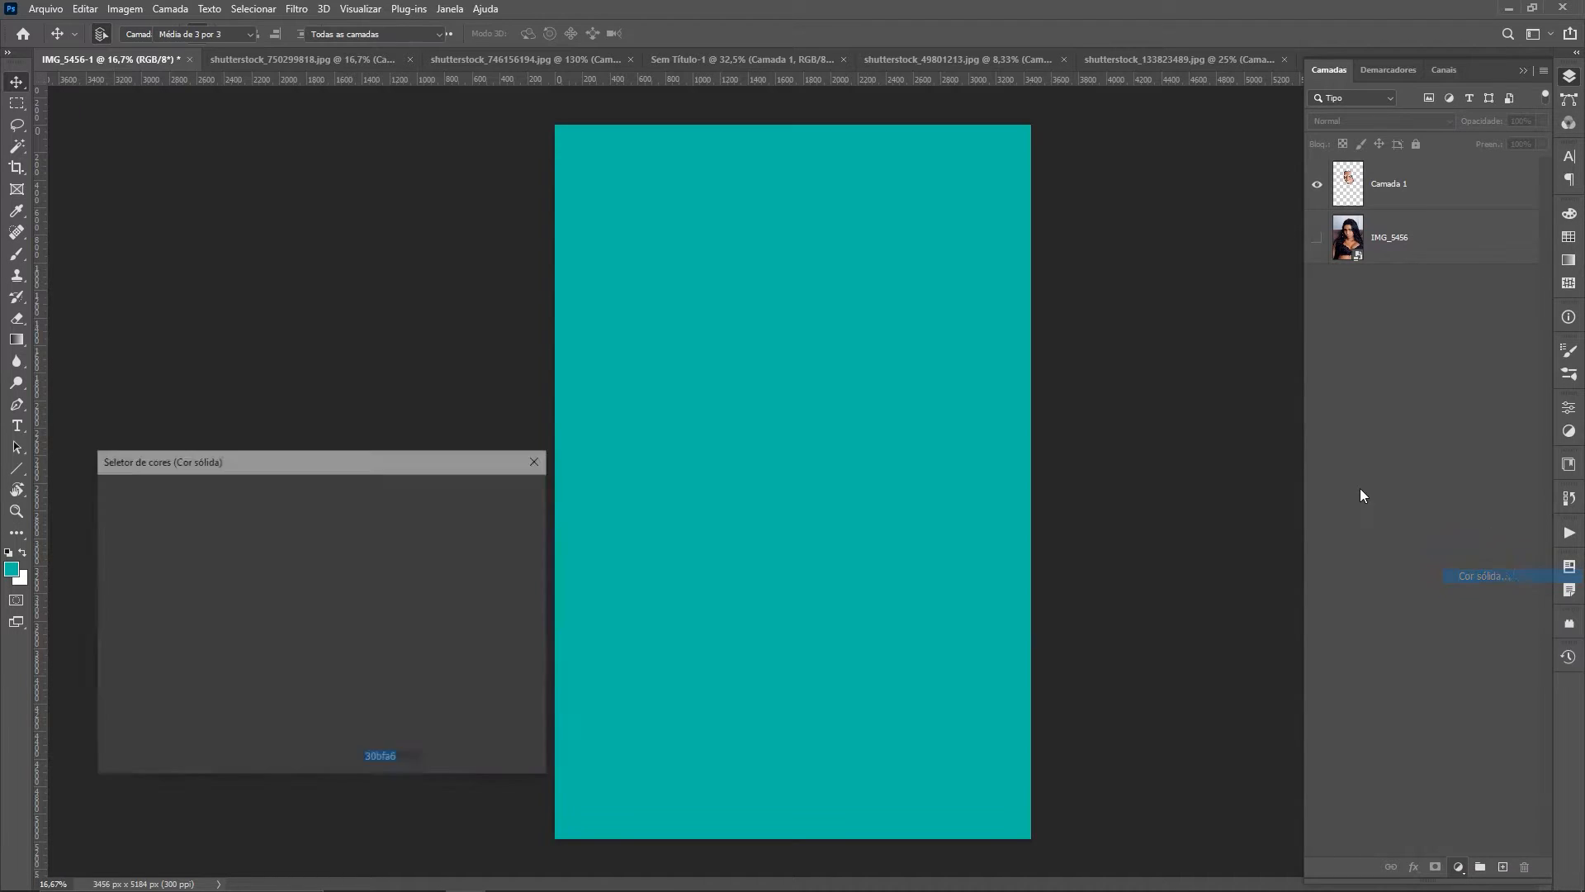
pyautogui.click(487, 492)
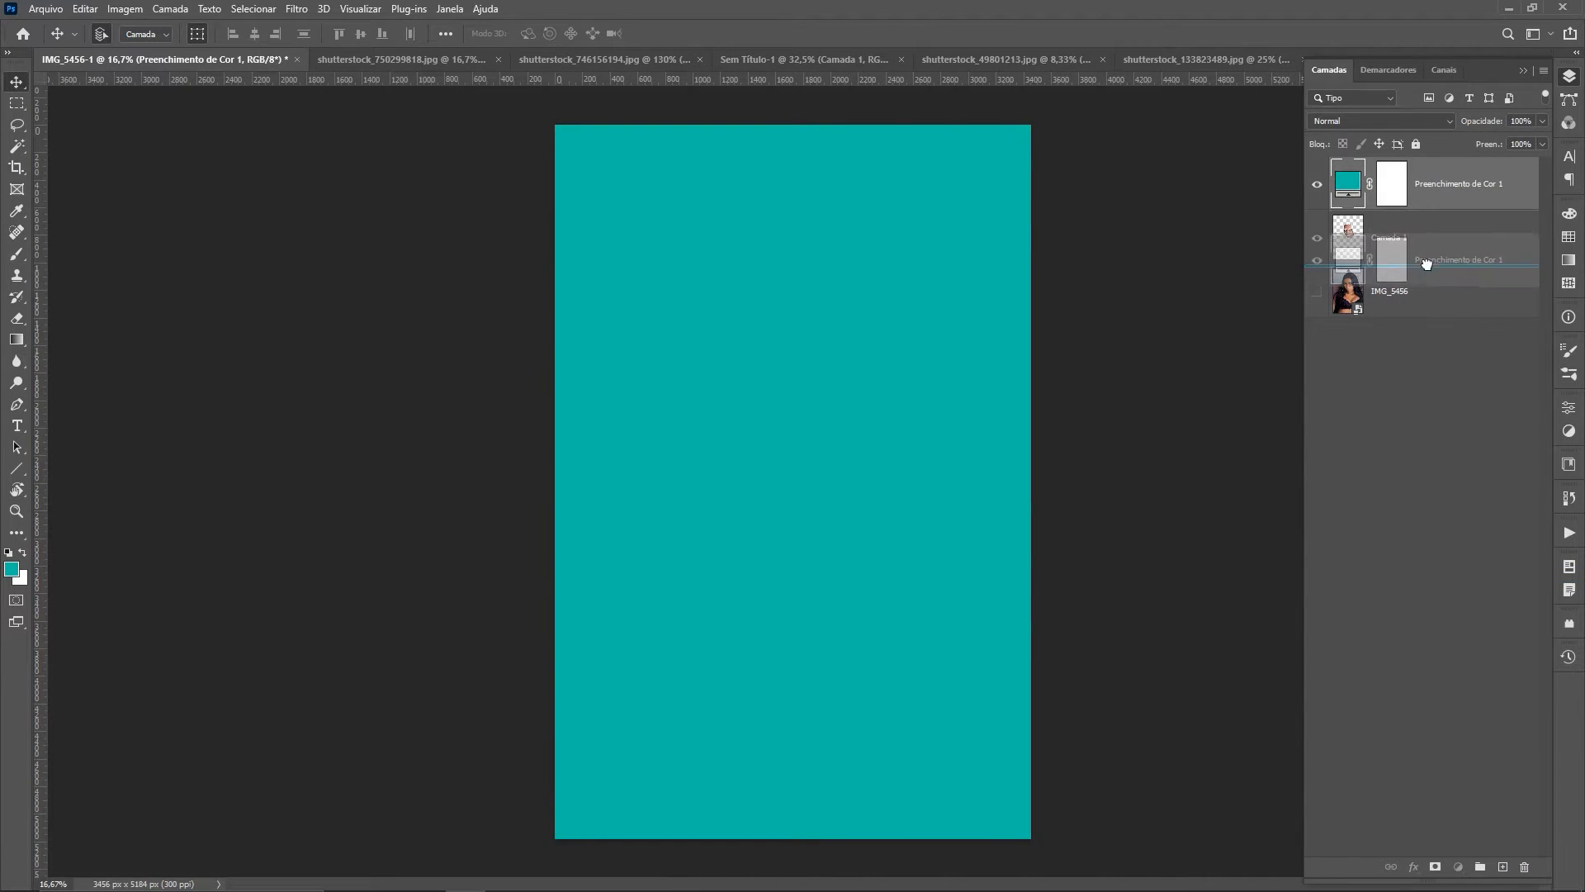
pyautogui.hotkey('ctrl', '[')
pyautogui.scroll(3, 854, 357)
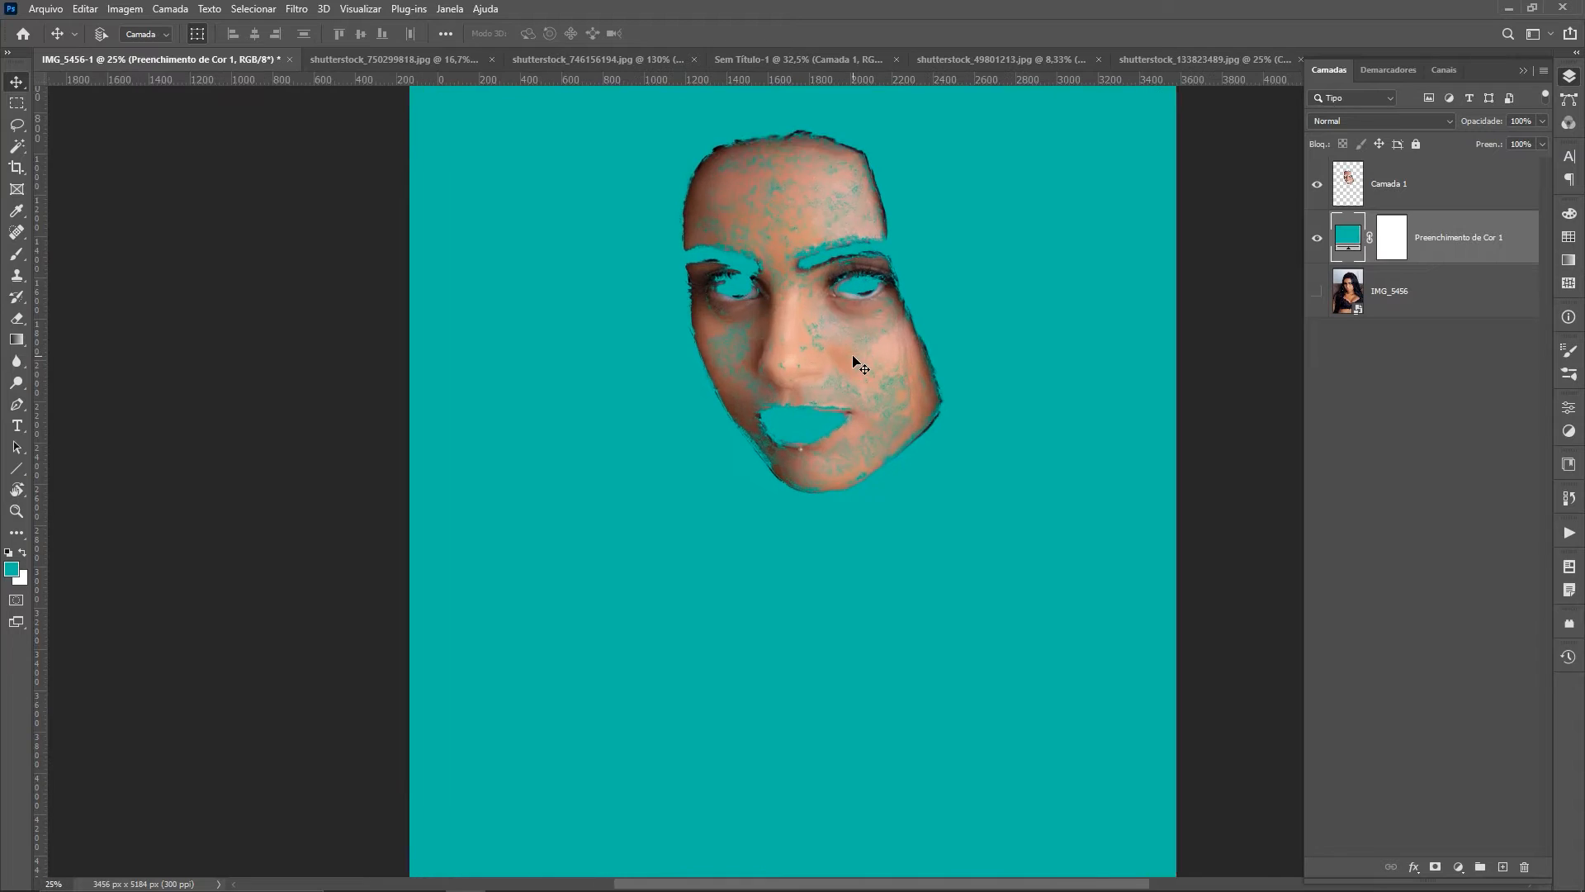
pyautogui.moveTo(858, 242); pyautogui.dragTo(743, 413)
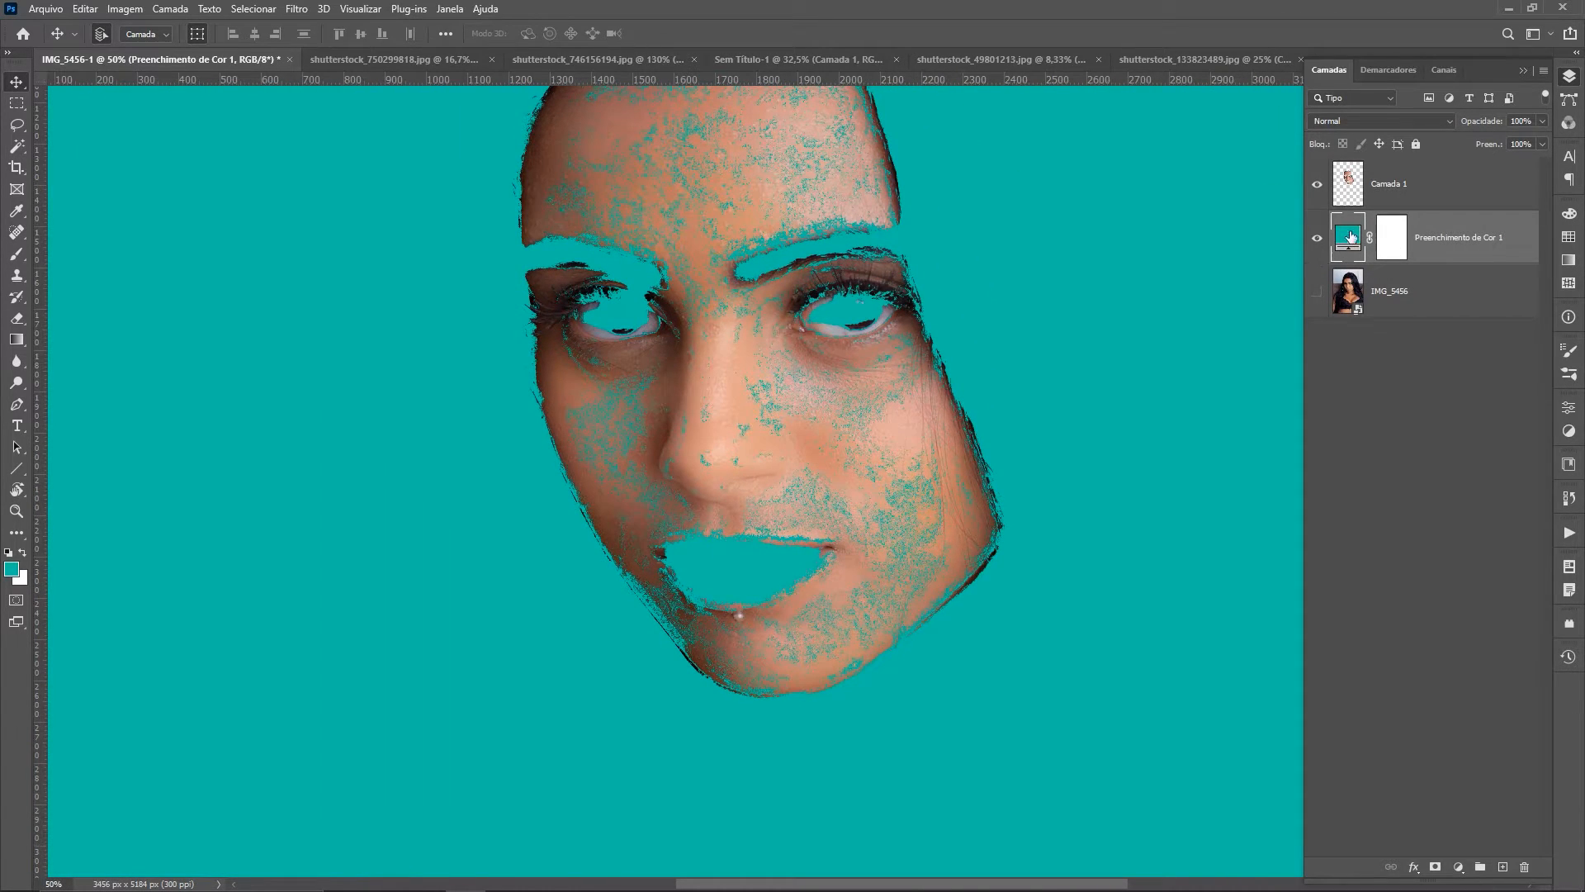
# Step: Hide the colour fill layer, show IMG_5456 again, and compare the face with Camada 1 off and on
pyautogui.click(1317, 238)
pyautogui.click(1317, 291)
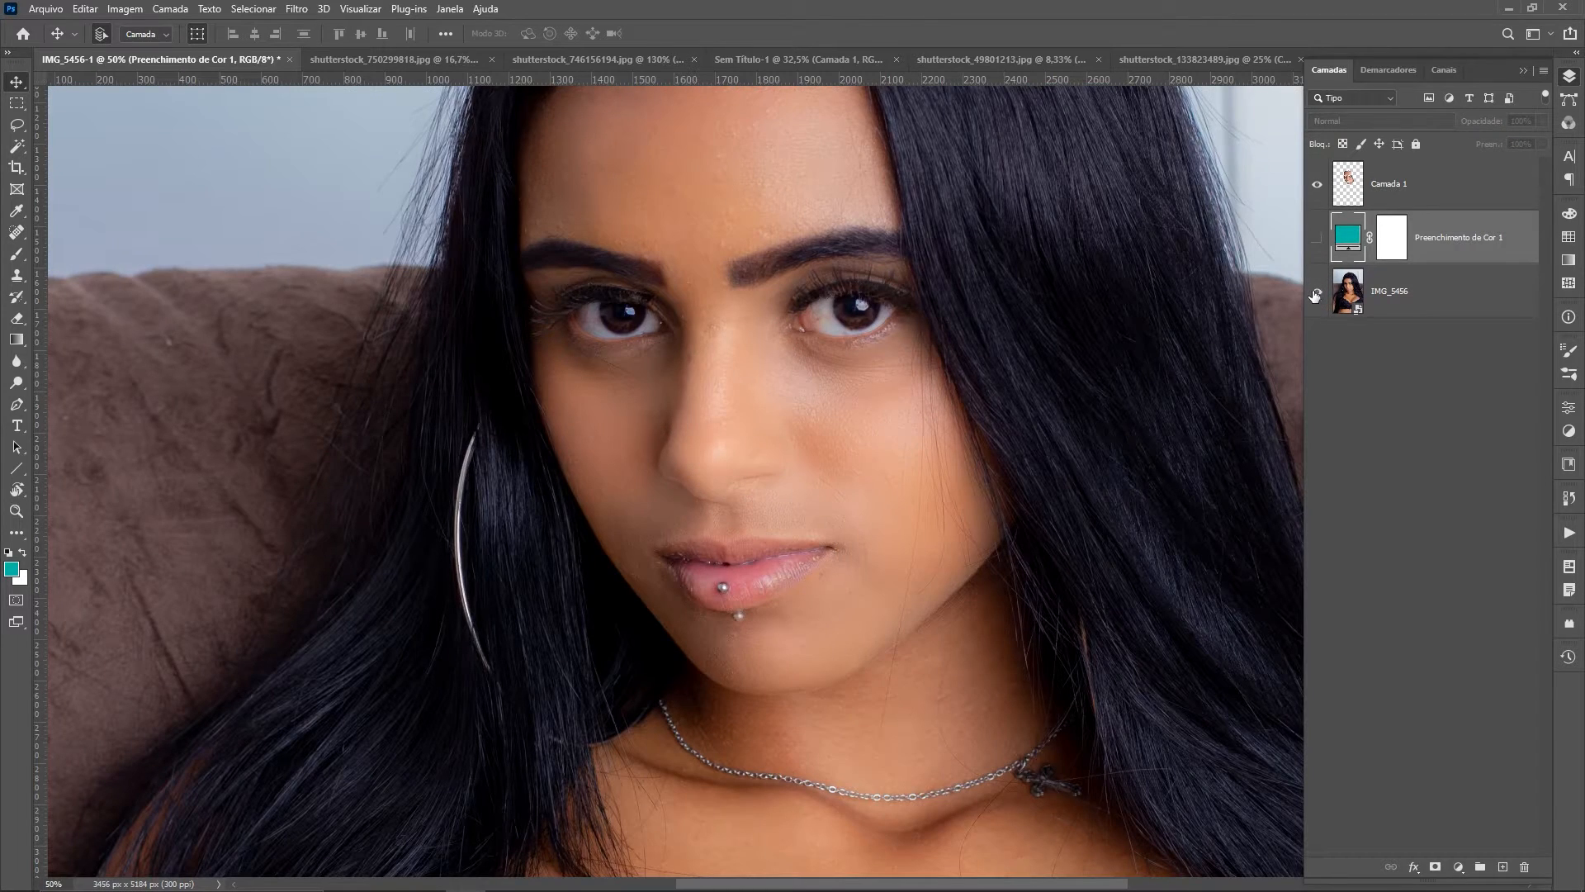
pyautogui.click(1317, 184)
pyautogui.click(1316, 187)
pyautogui.click(1315, 187)
pyautogui.click(1318, 185)
pyautogui.click(1318, 186)
# Step: Add a layer mask to Camada 1, brush black at 50% opacity around the nose, and compare the layer off and on
pyautogui.click(1407, 190)
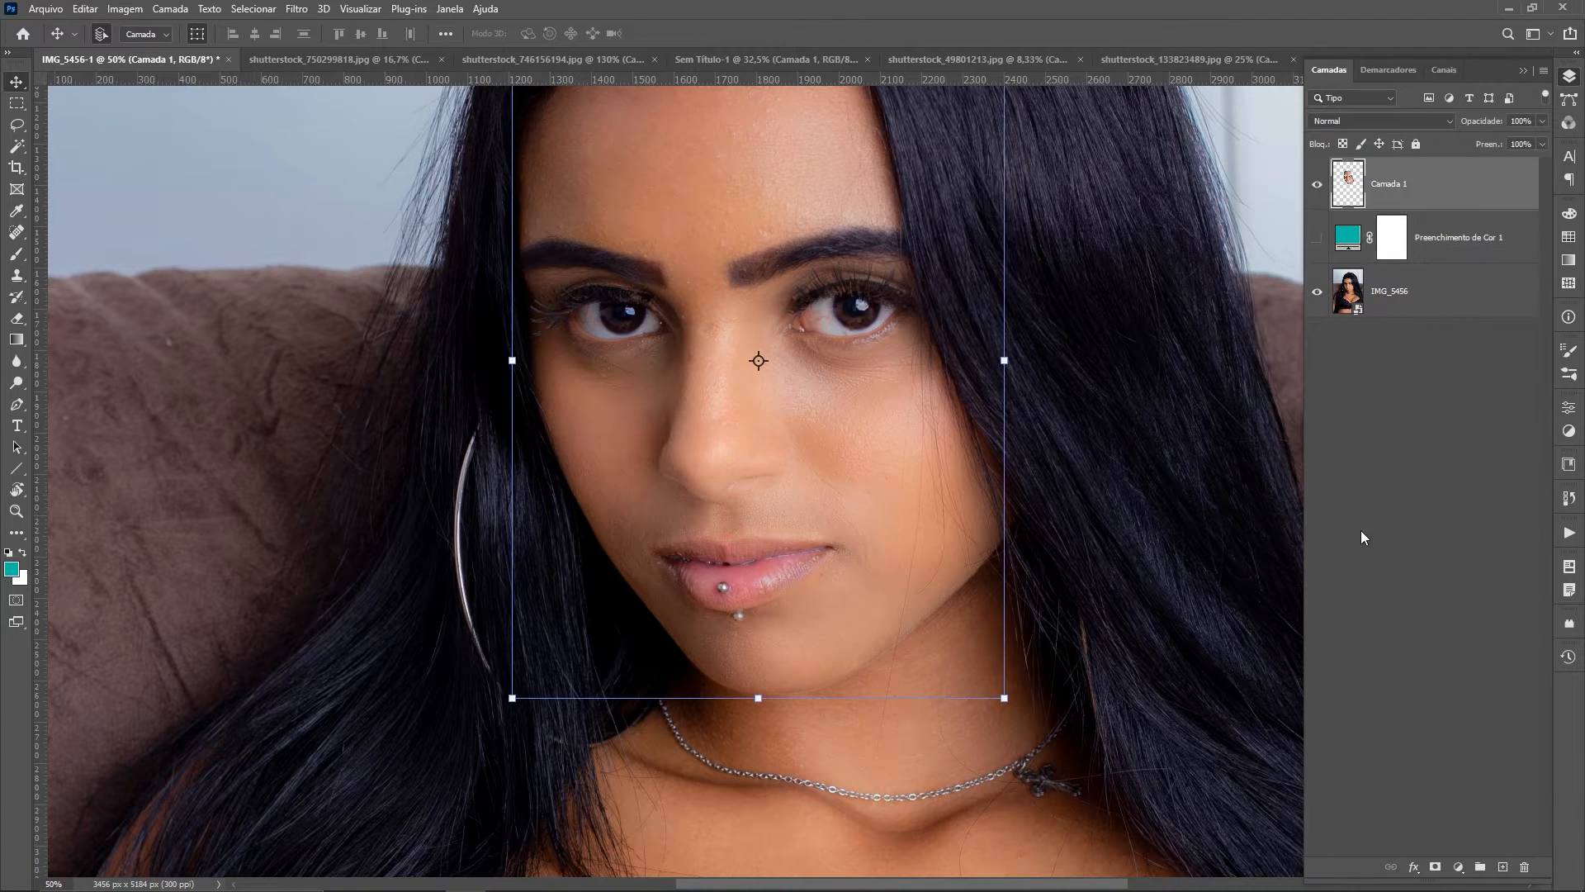
pyautogui.click(1436, 866)
pyautogui.press('b')
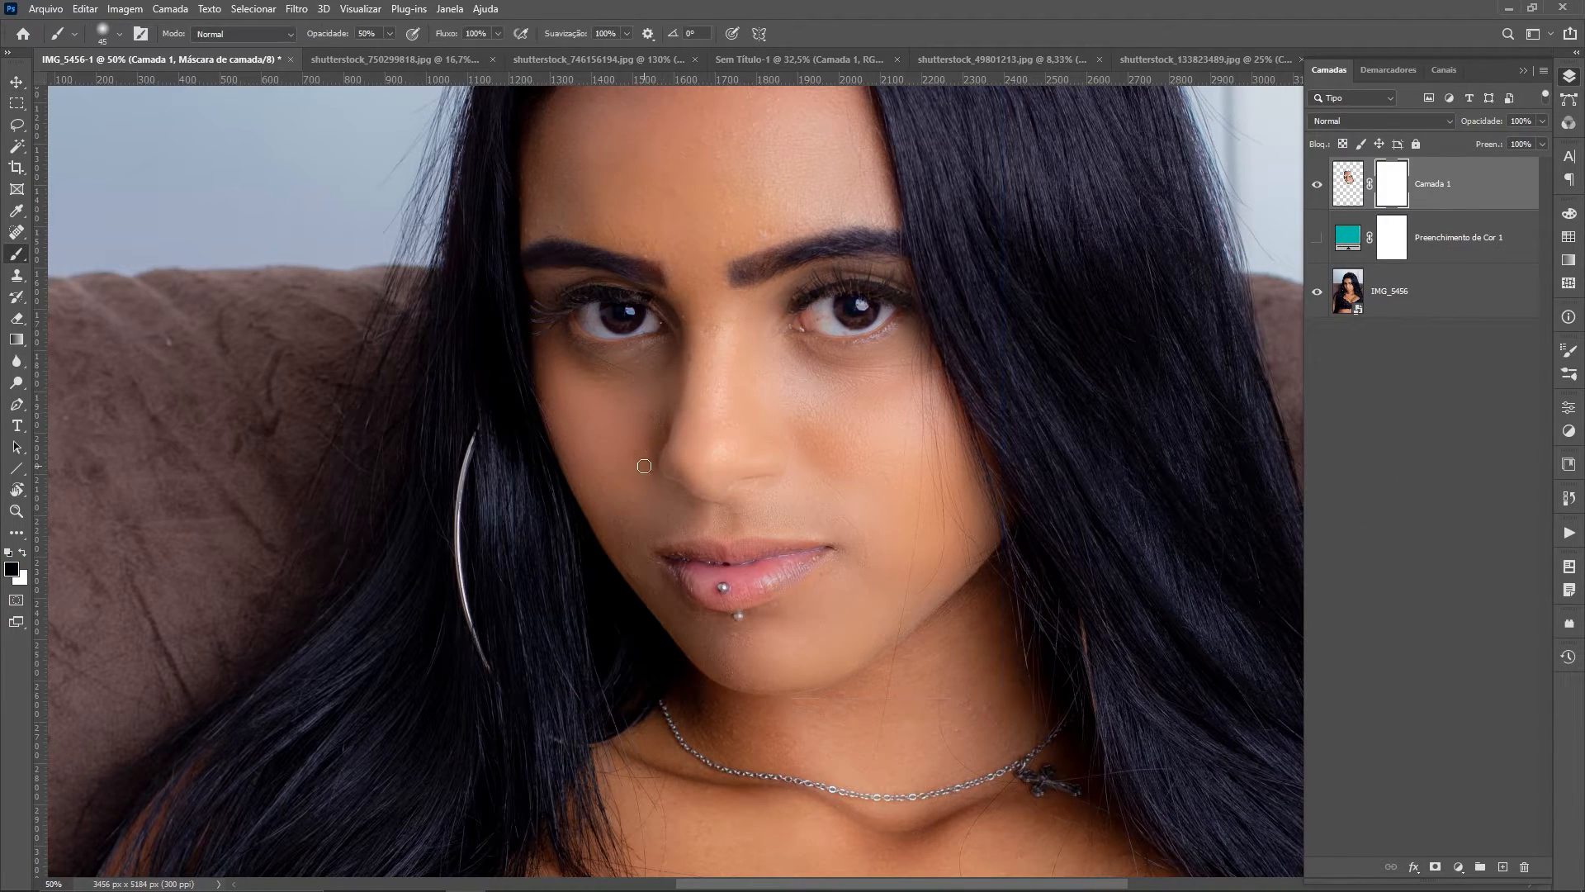
pyautogui.moveTo(753, 482); pyautogui.dragTo(731, 489)
pyautogui.moveTo(750, 301); pyautogui.dragTo(732, 471)
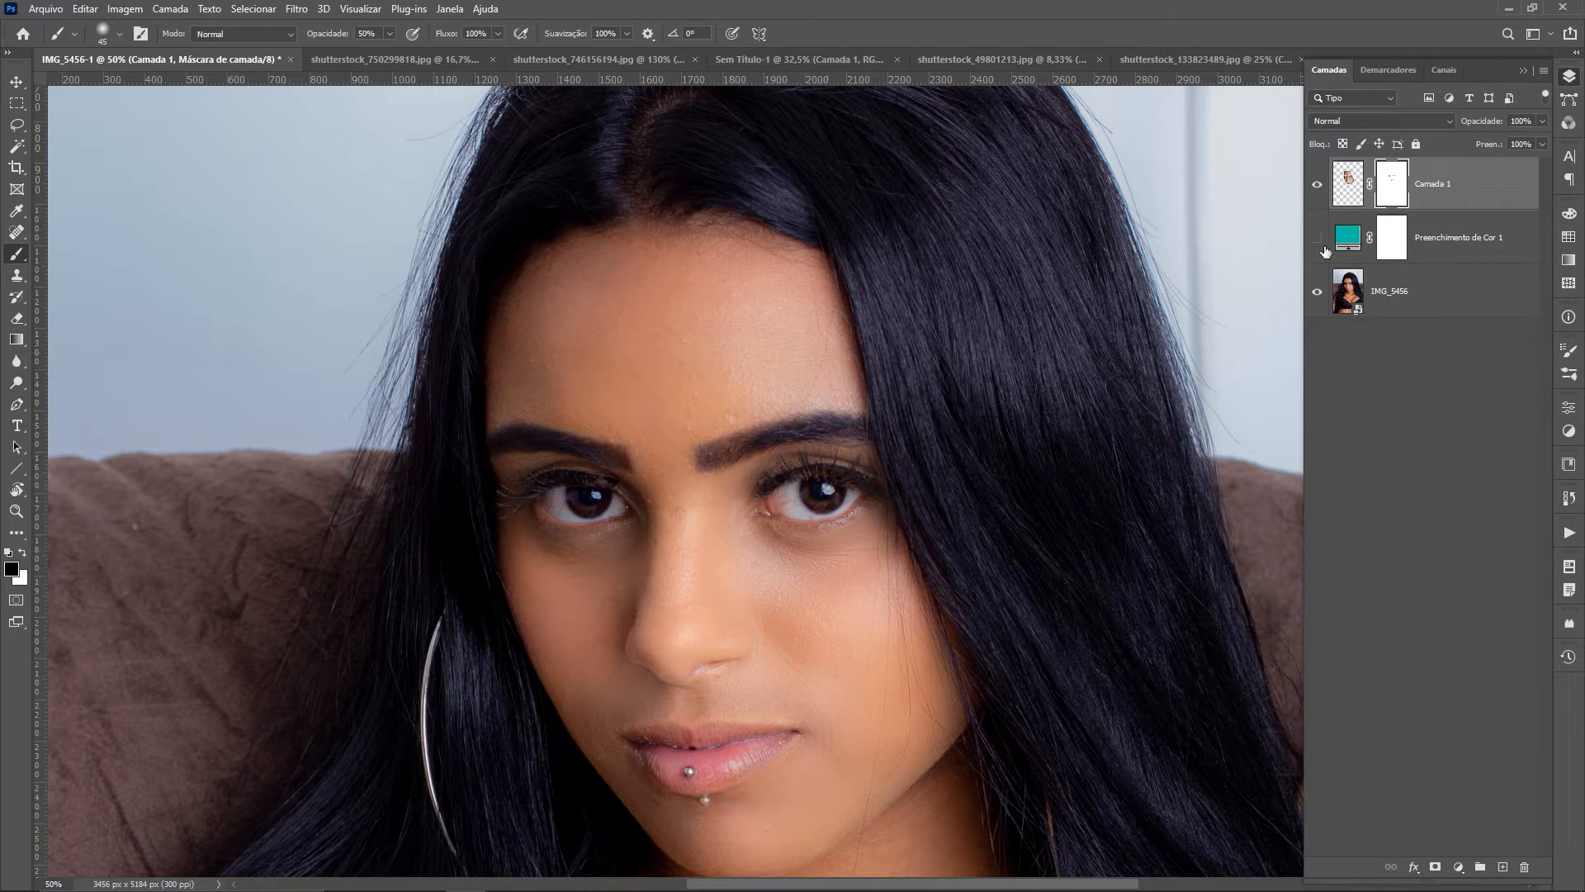
pyautogui.click(1319, 184)
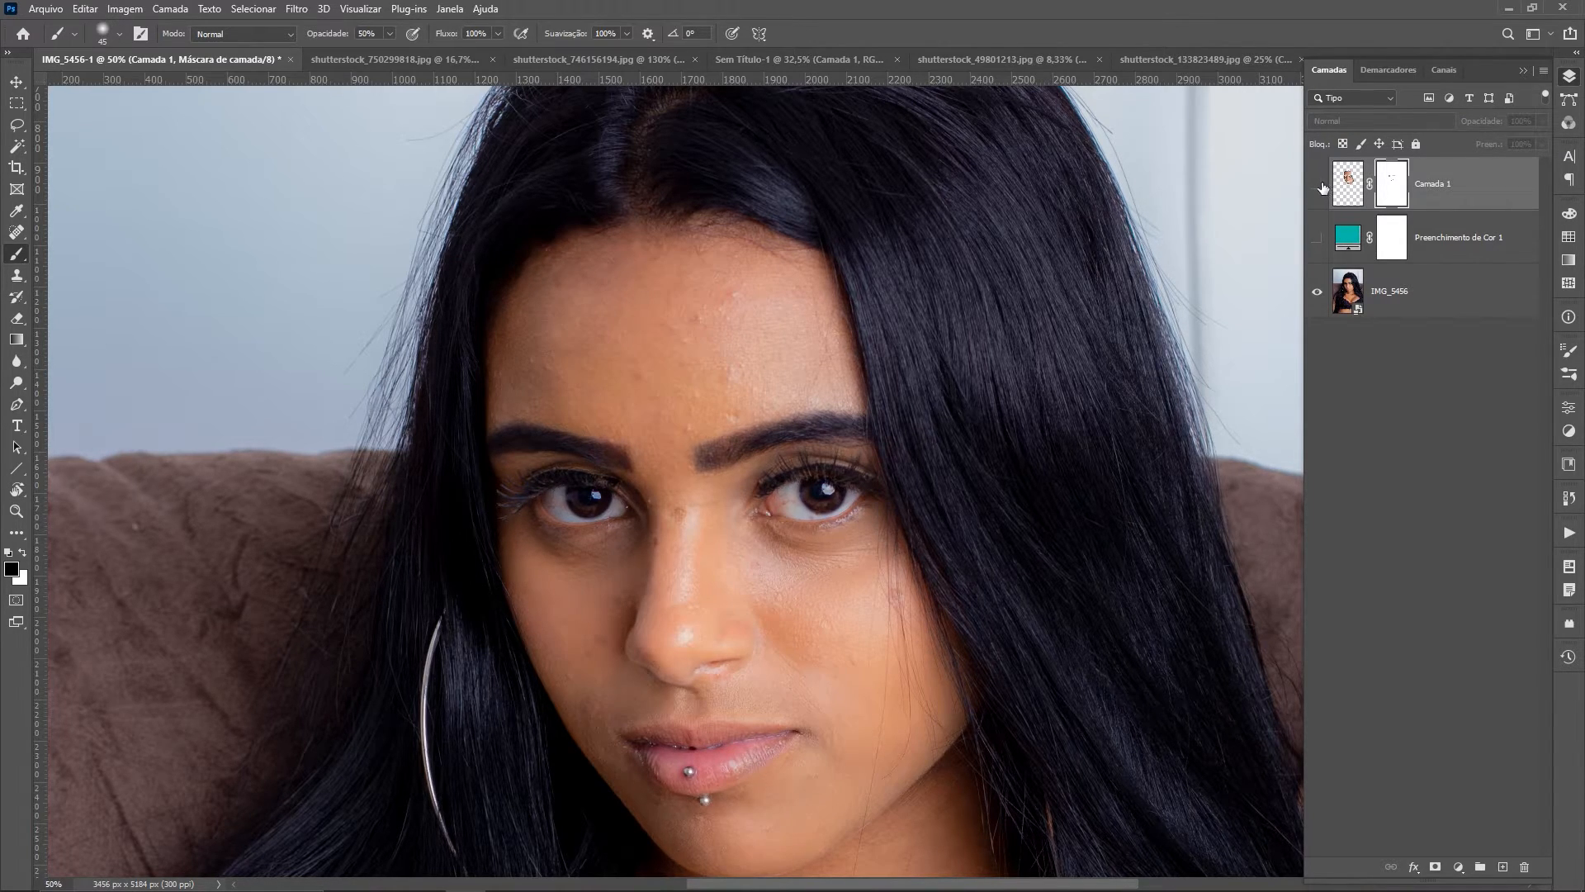
pyautogui.click(1316, 185)
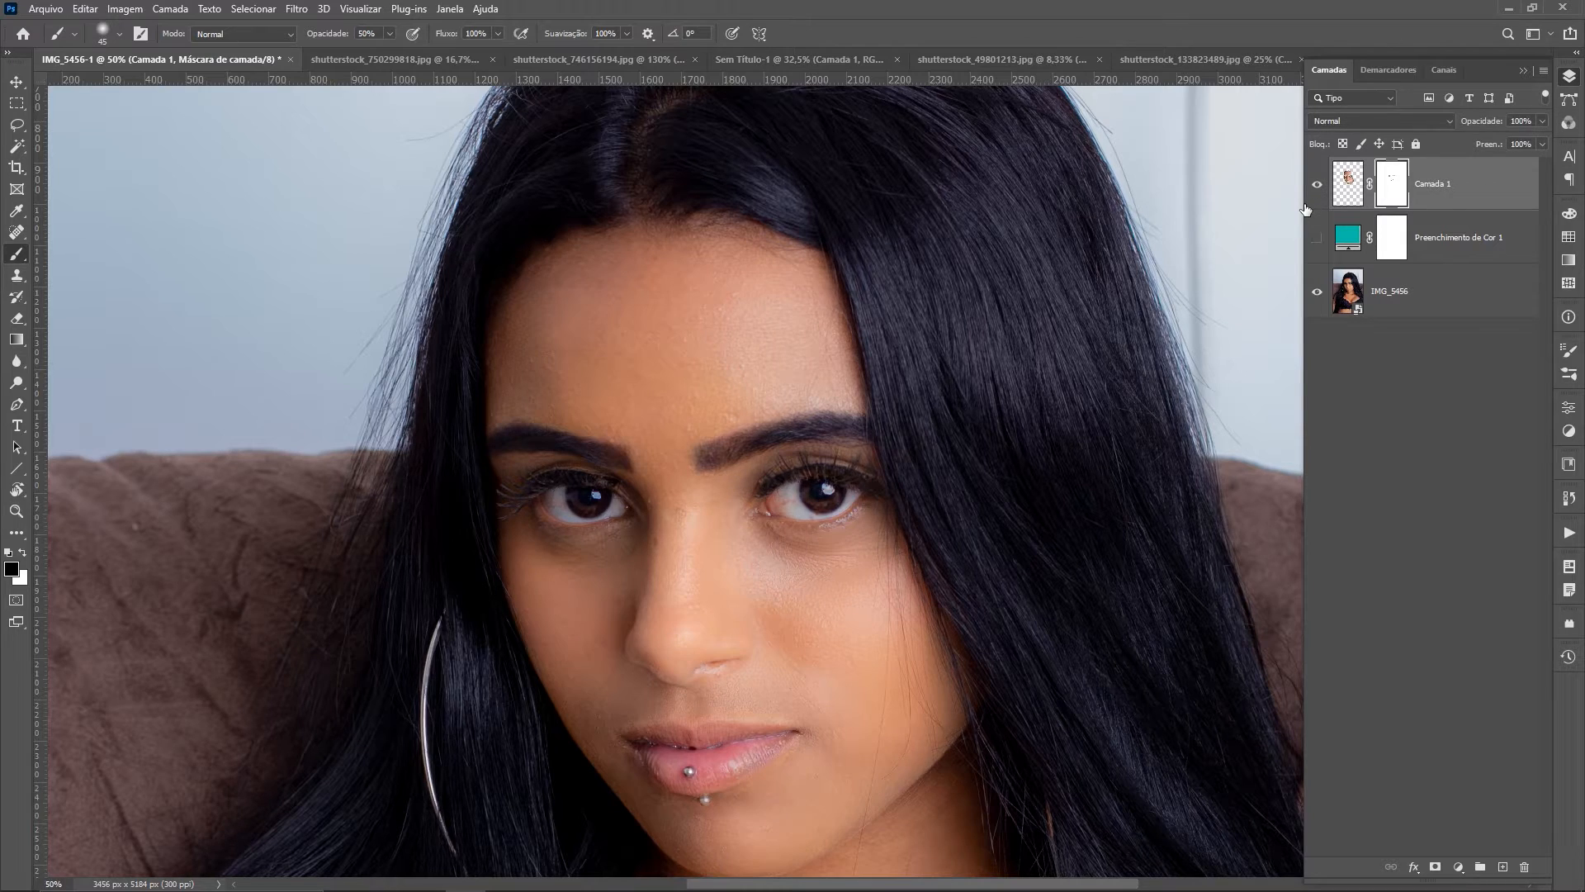
# Step: Lower the opacity of Camada 1 to soften the skin smoothing over the whole portrait
pyautogui.hotkey('ctrl', '-')
pyautogui.hotkey('ctrl', '-')
pyautogui.hotkey('ctrl', '-')
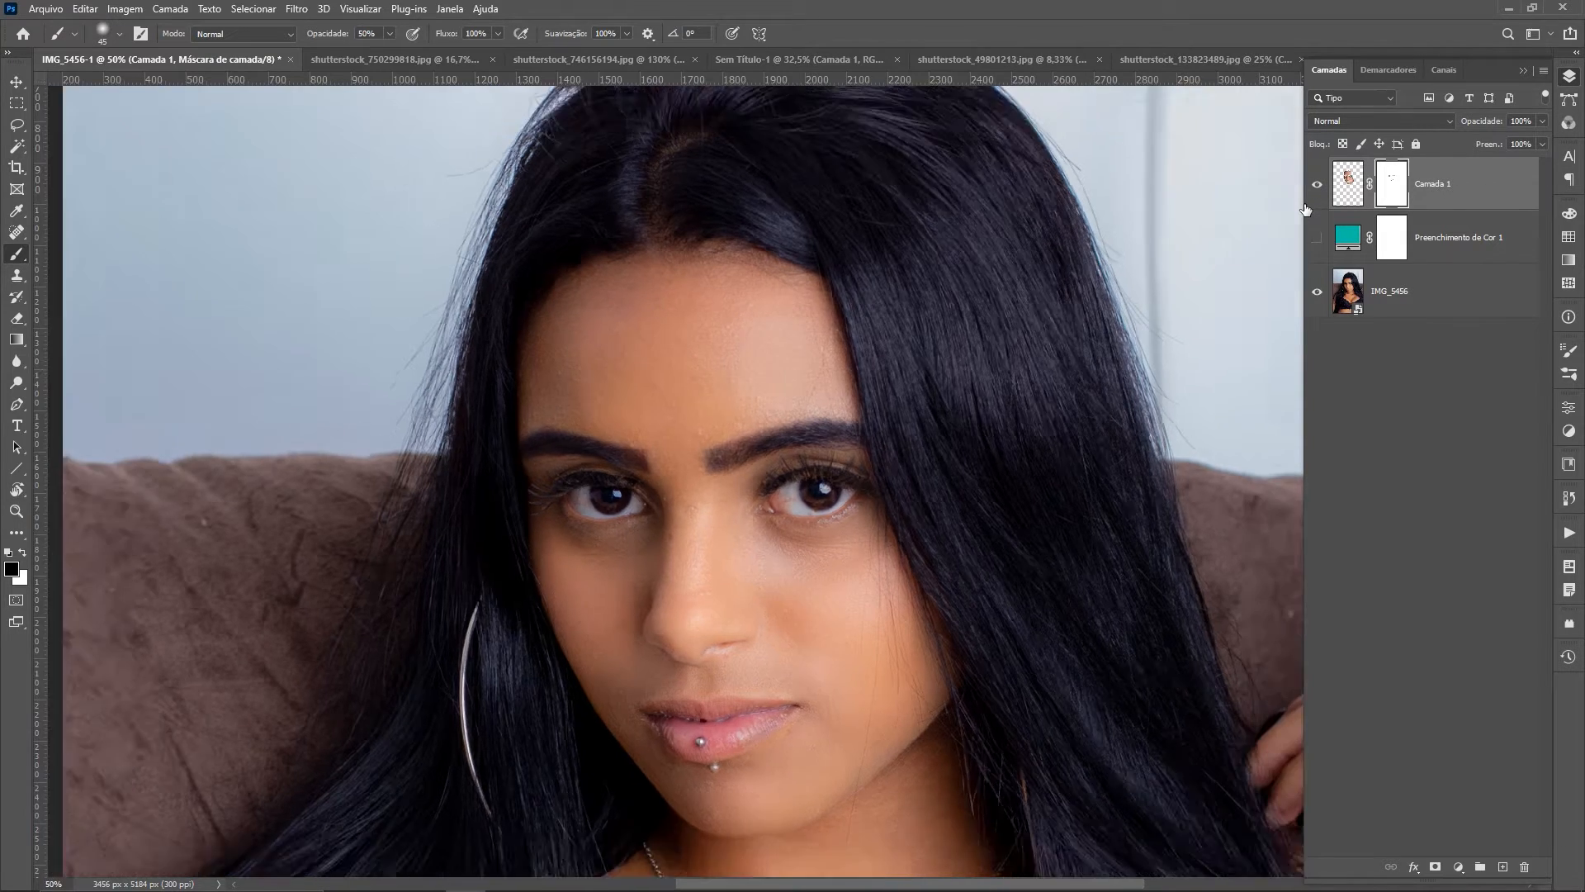
pyautogui.hotkey('ctrl', '+')
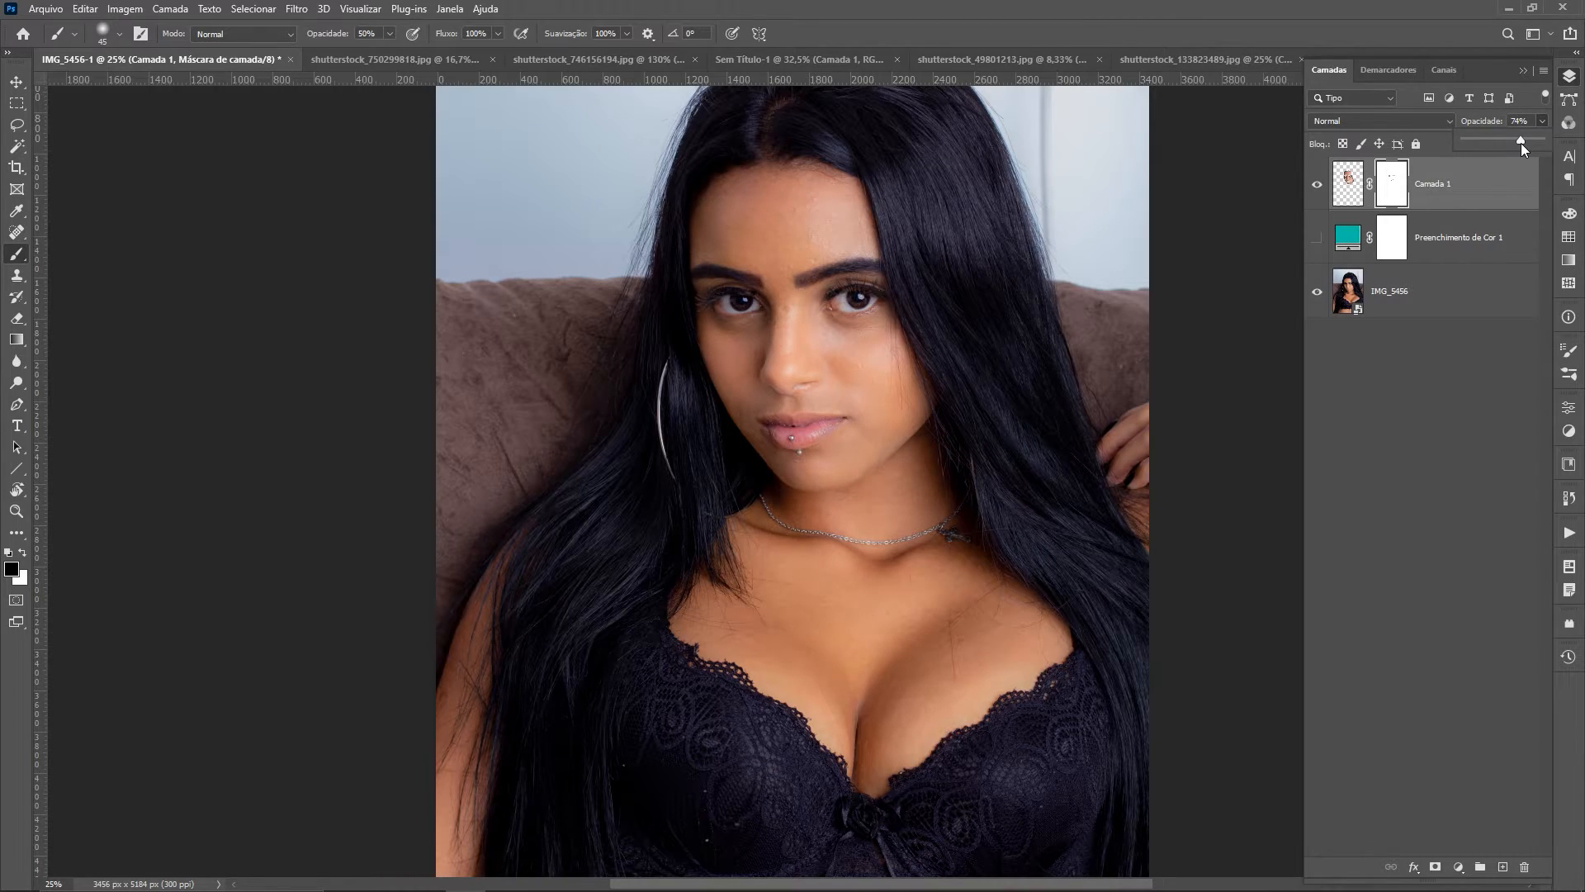
pyautogui.moveTo(1521, 143); pyautogui.dragTo(1513, 143)
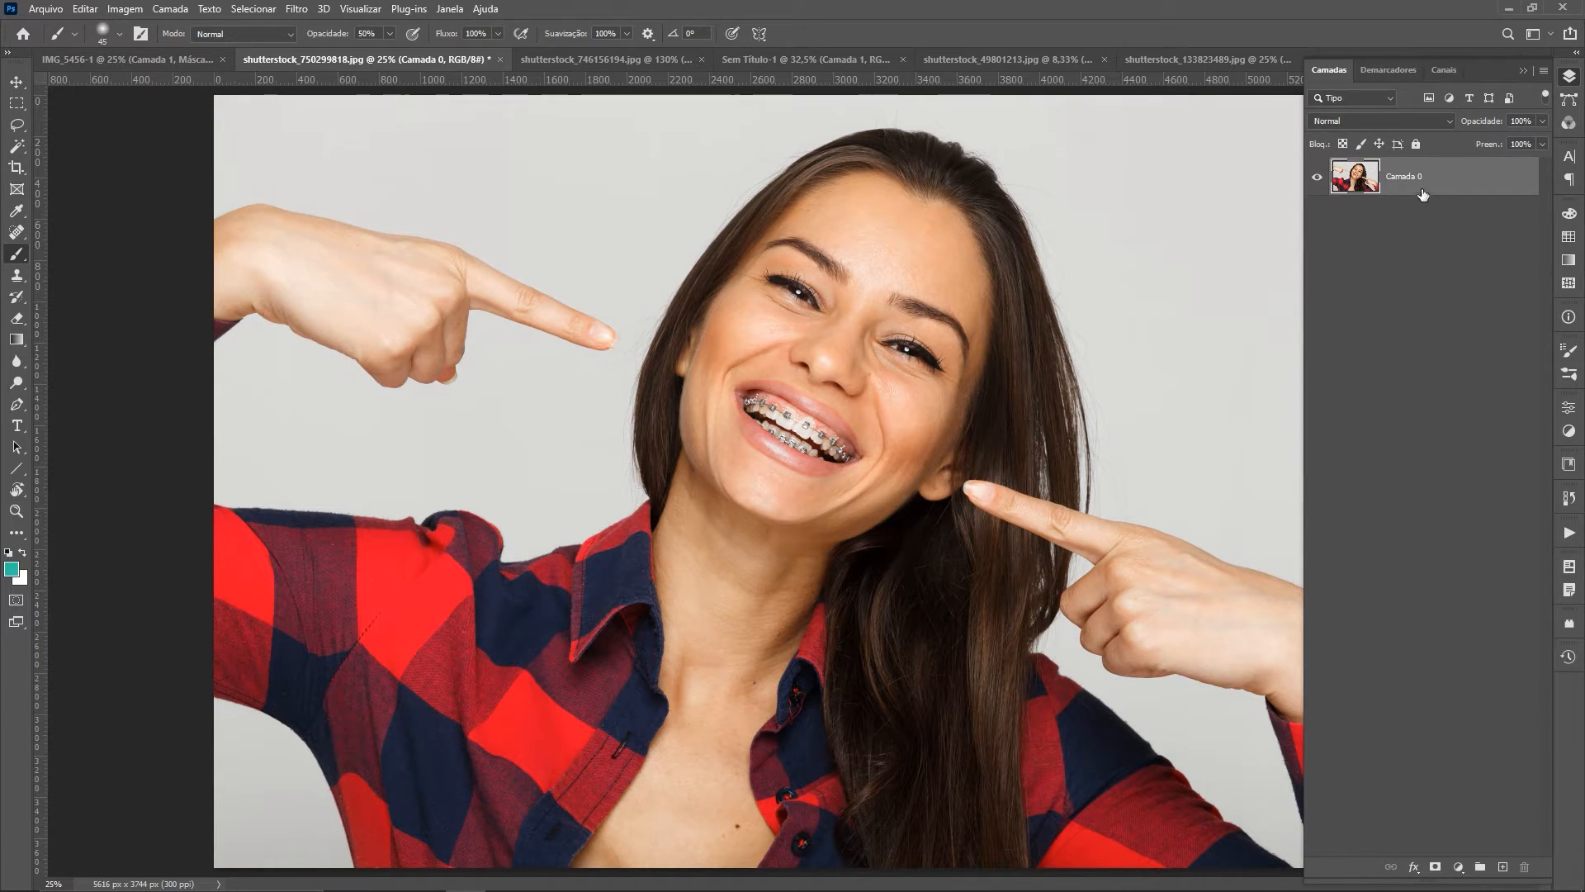
# Step: Enable the beta Retrato inteligente neural filter on Camada 0 of shutterstock_750299818.jpg and set Idade facial to 35
pyautogui.click(298, 10)
pyautogui.click(329, 76)
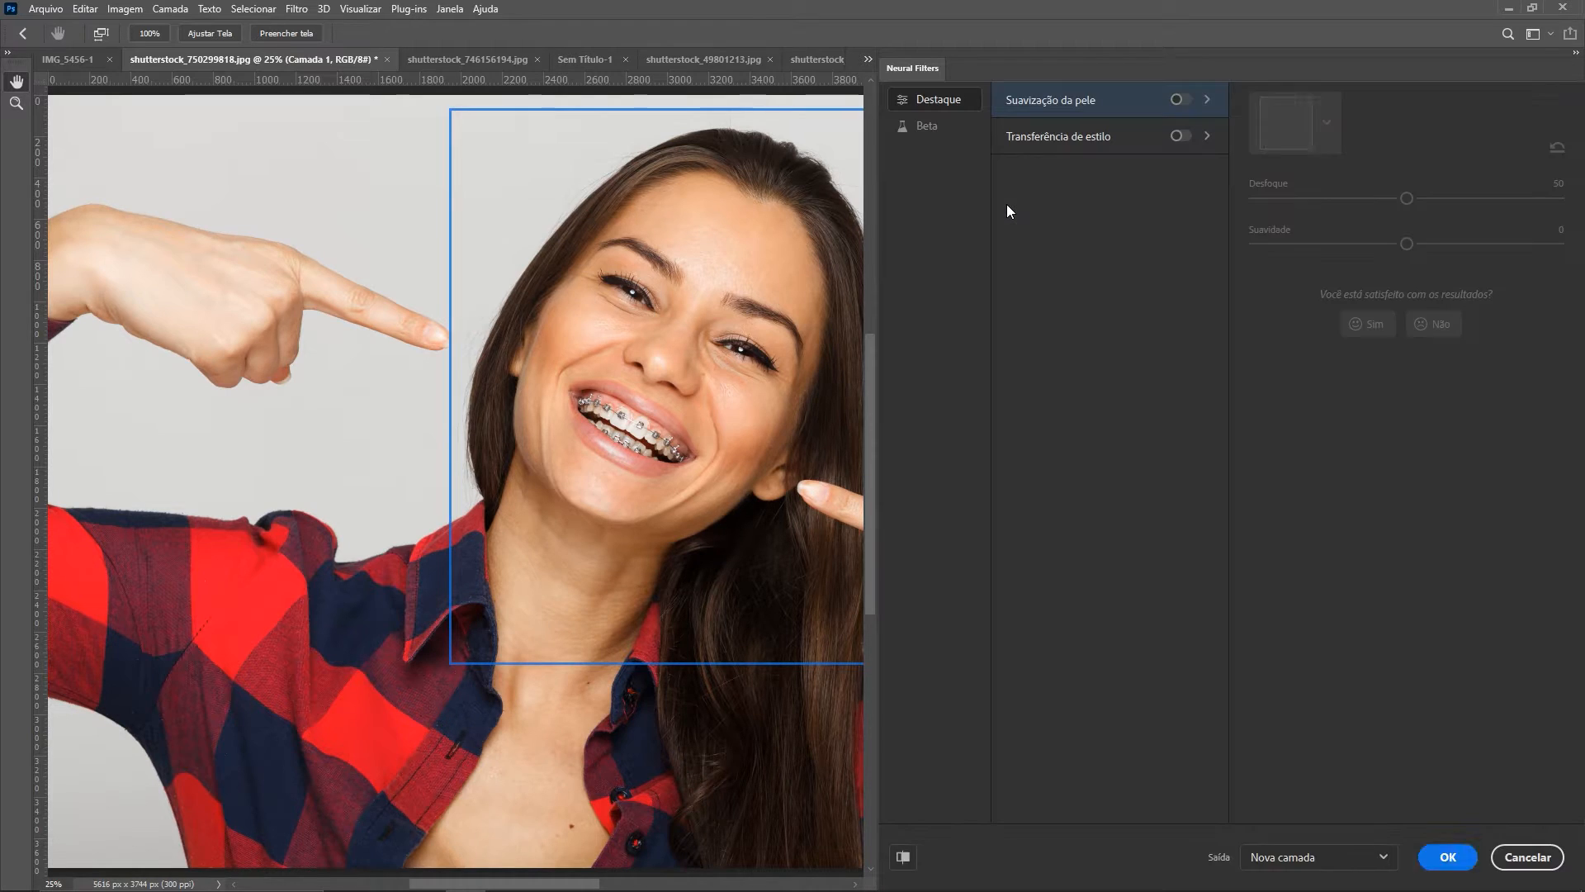
pyautogui.click(975, 125)
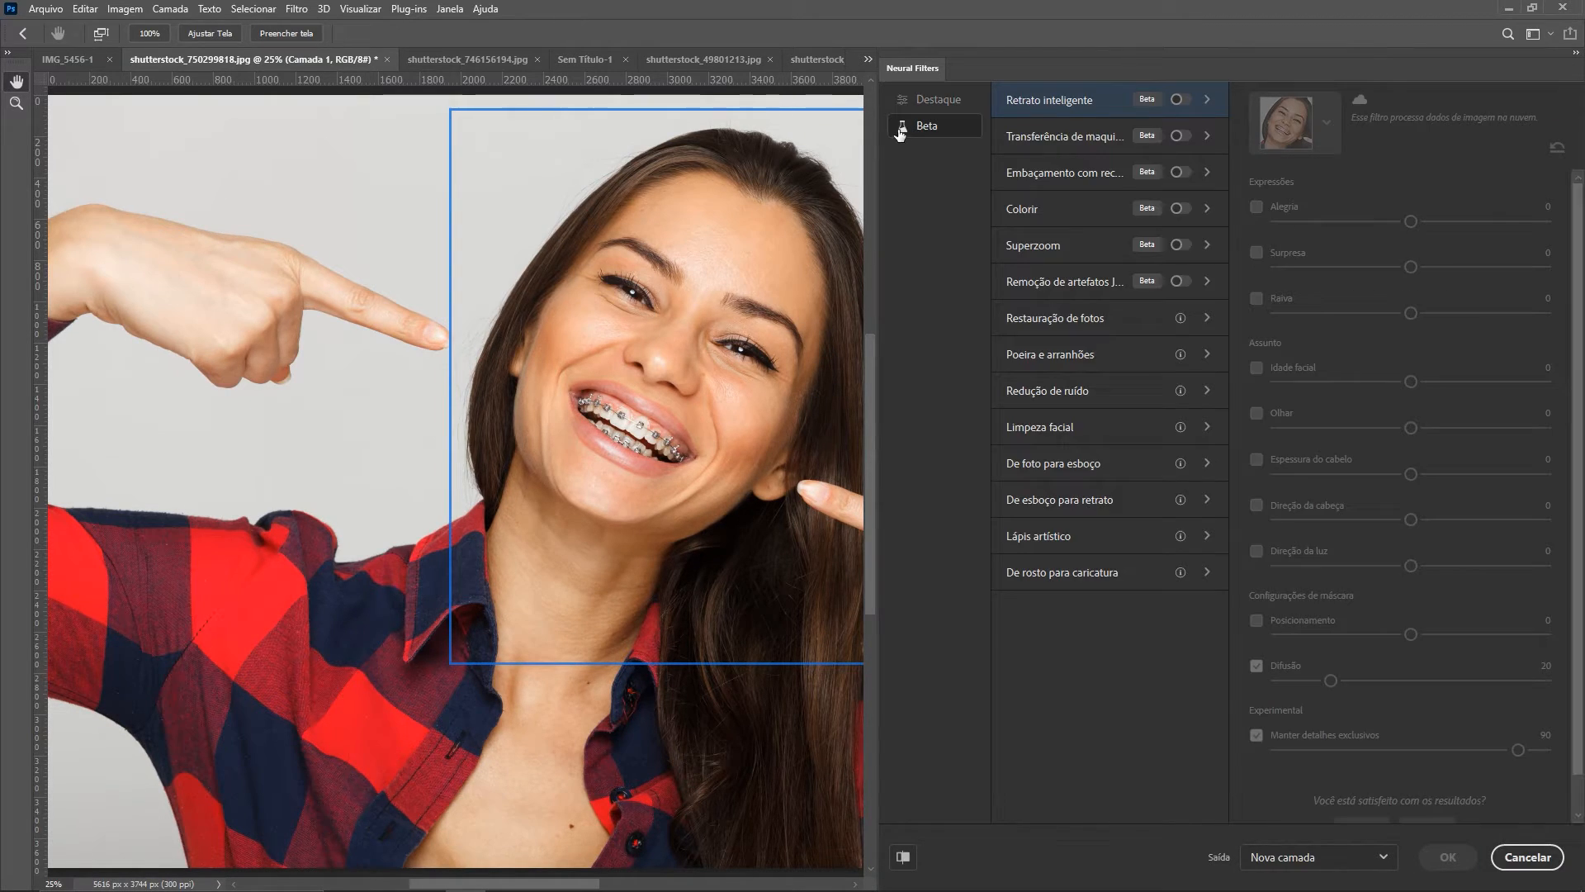
pyautogui.click(1181, 100)
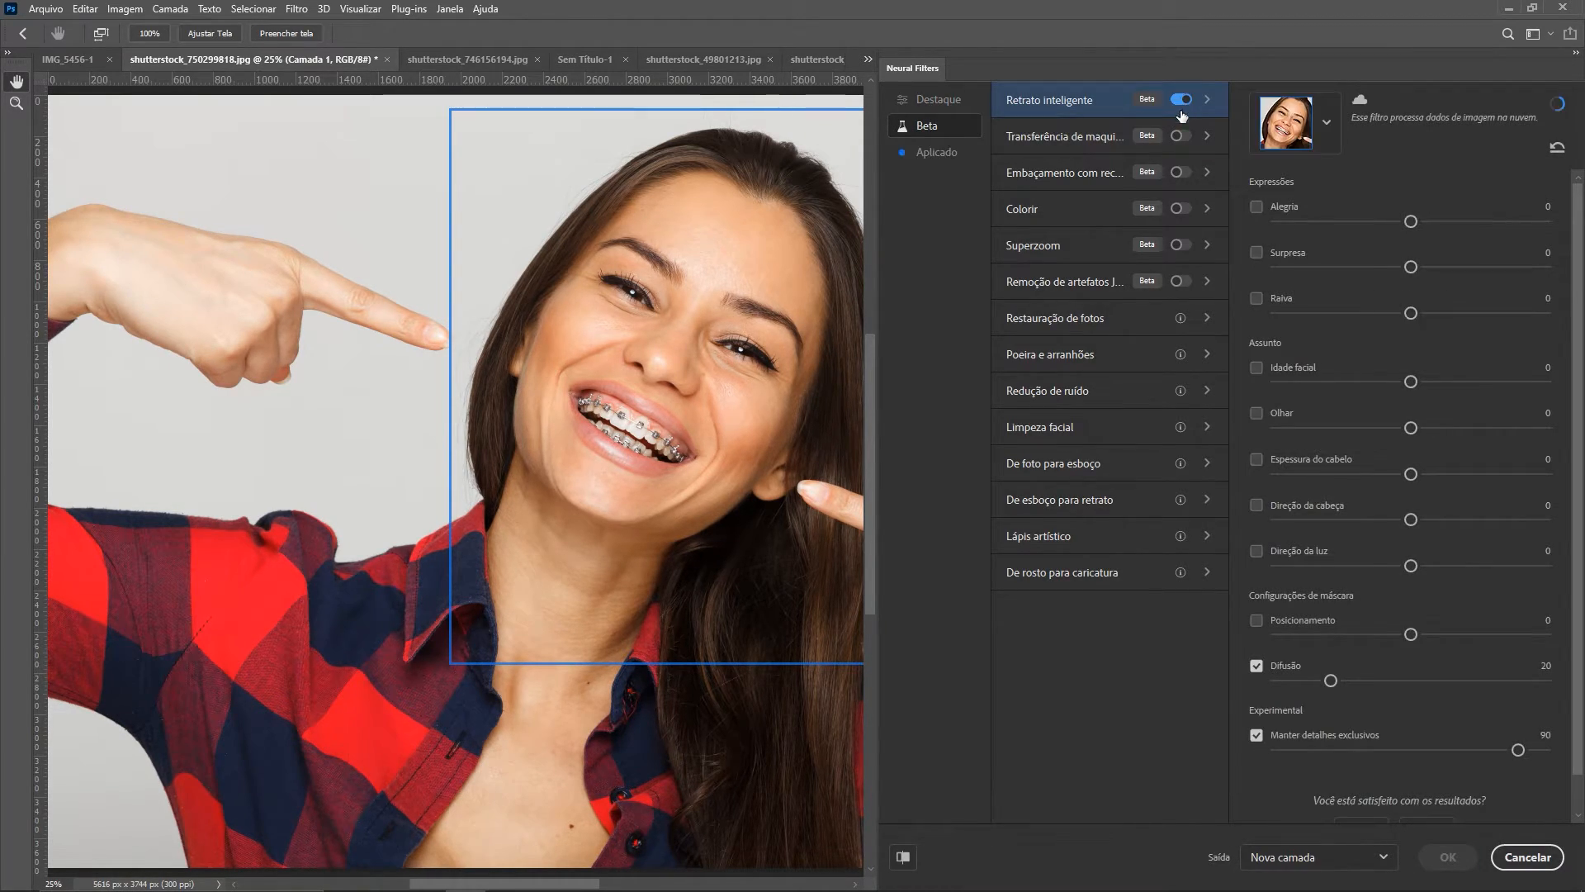
pyautogui.click(1509, 381)
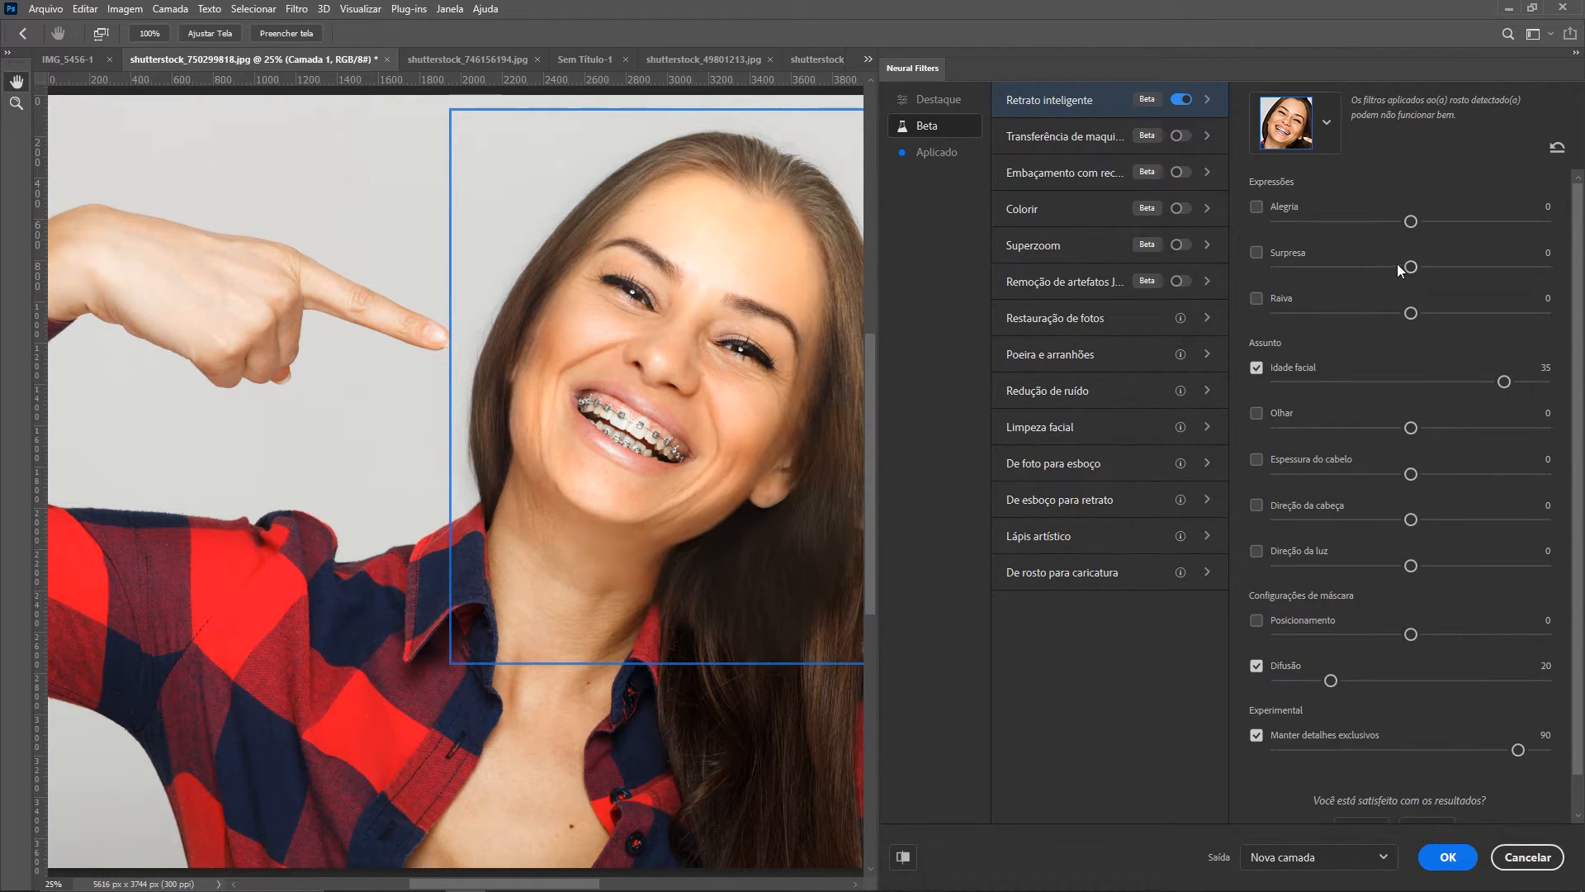
# Step: Try Surpresa at 19, set Alegria to 19, and switch the Surpresa expression off
pyautogui.click(1467, 265)
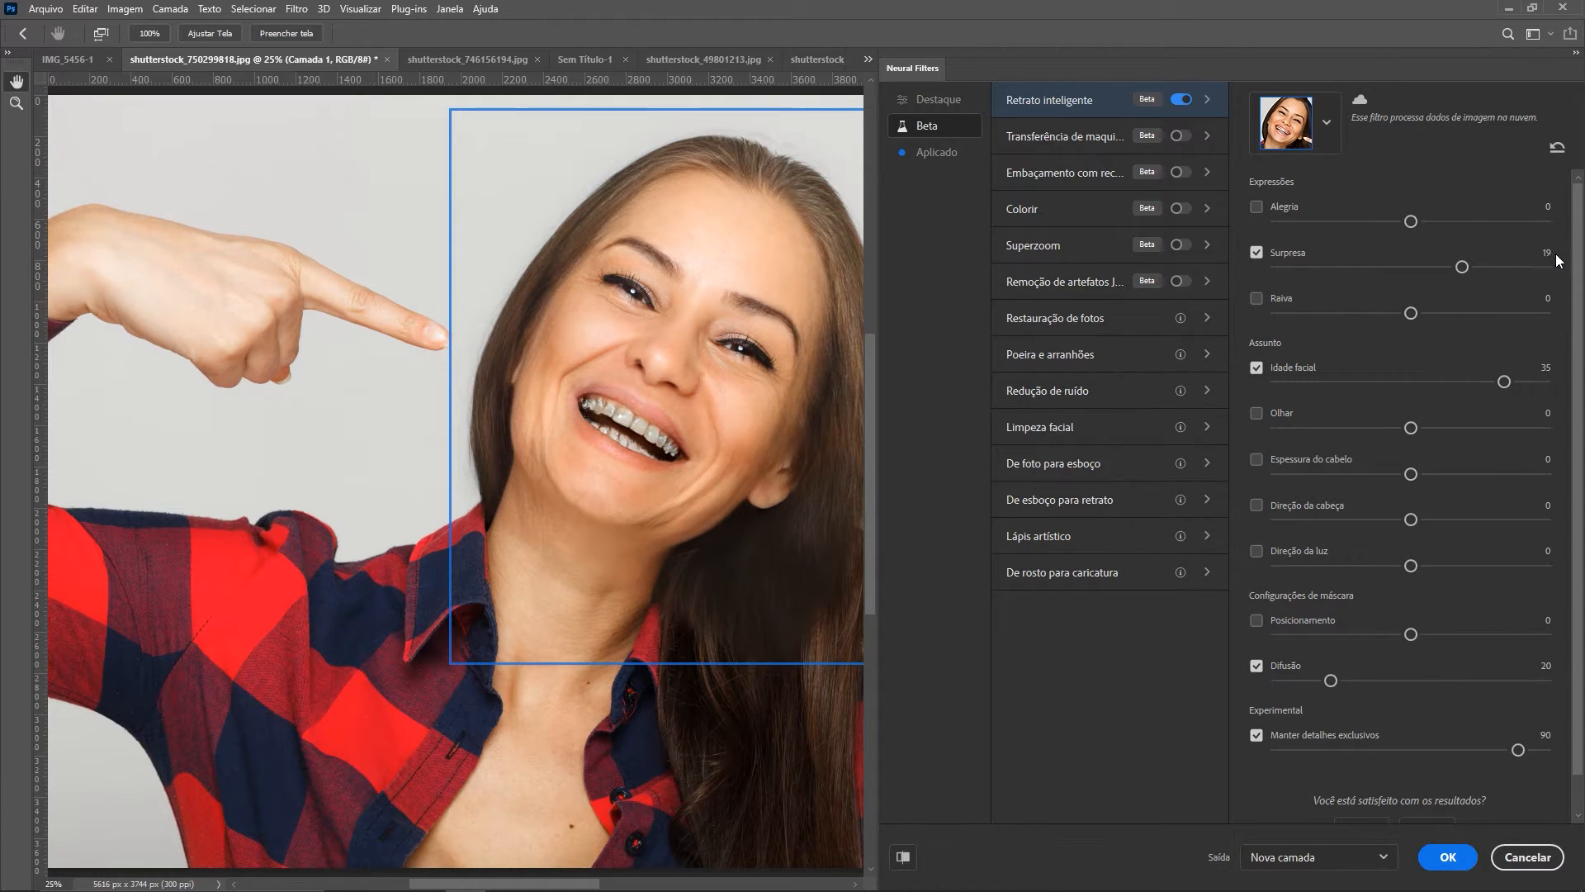
pyautogui.moveTo(1460, 266); pyautogui.dragTo(1411, 270)
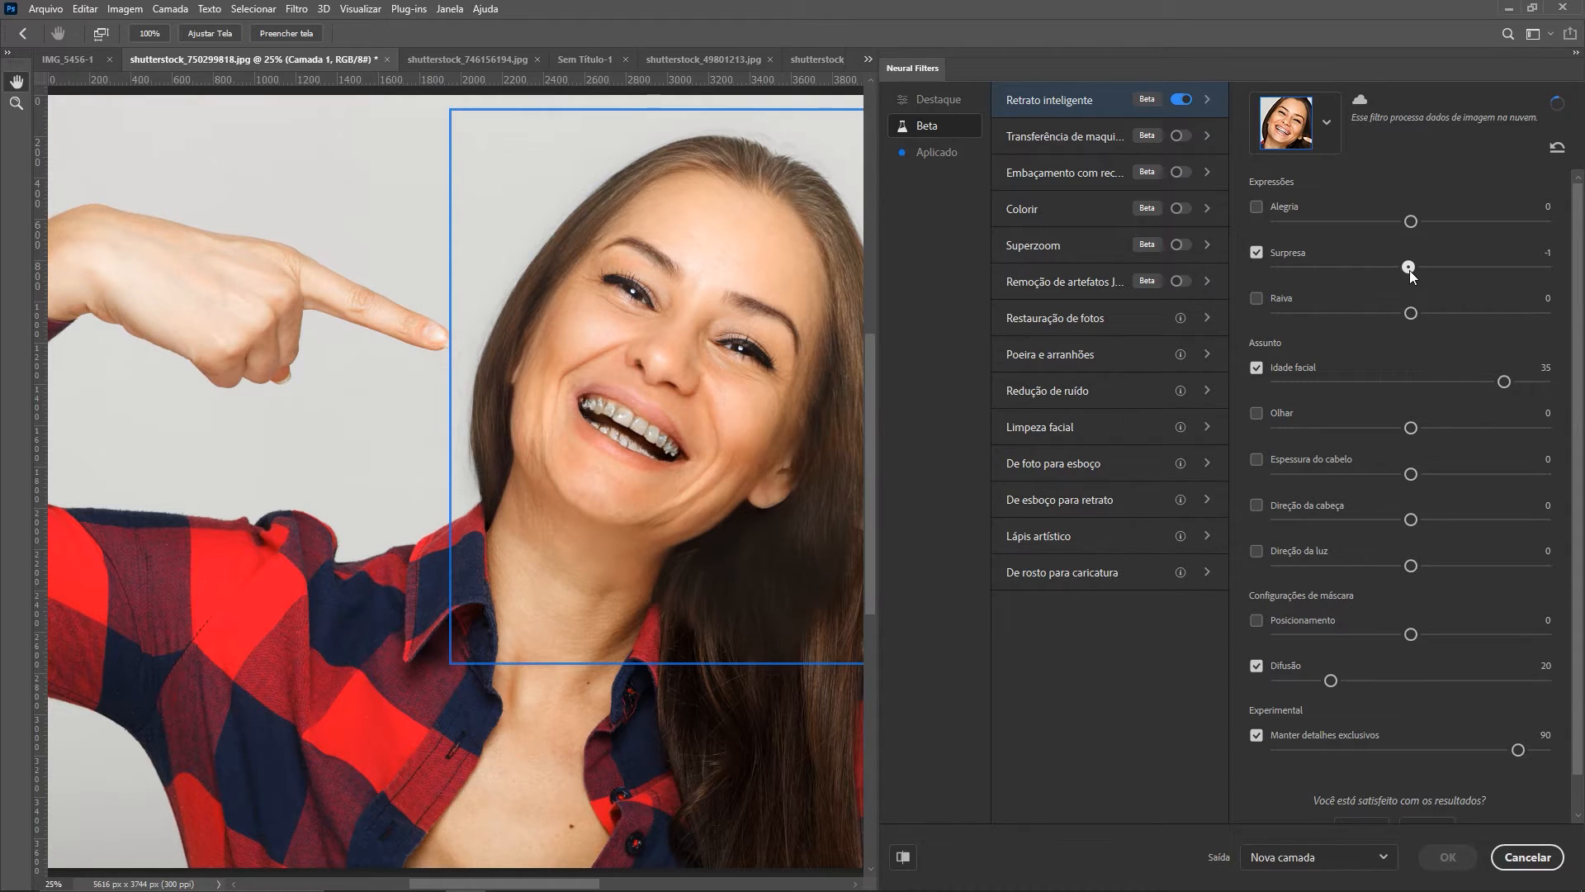
pyautogui.moveTo(1437, 220); pyautogui.dragTo(1464, 220)
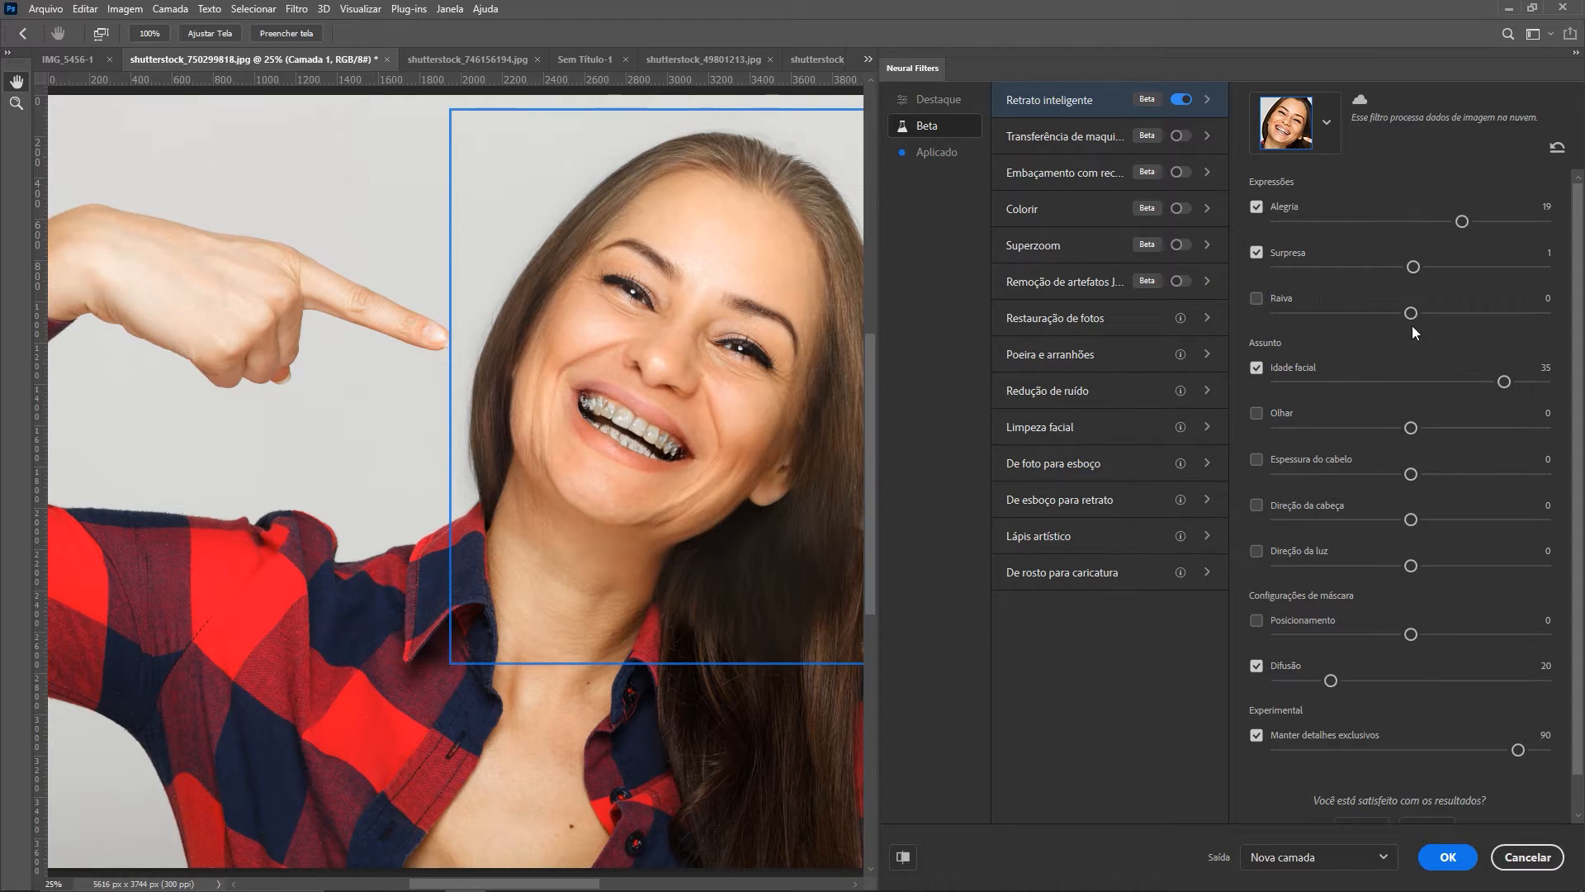
pyautogui.click(1257, 253)
# Step: Keep Nova camada as the output and apply the Retrato inteligente filter
pyautogui.click(1387, 861)
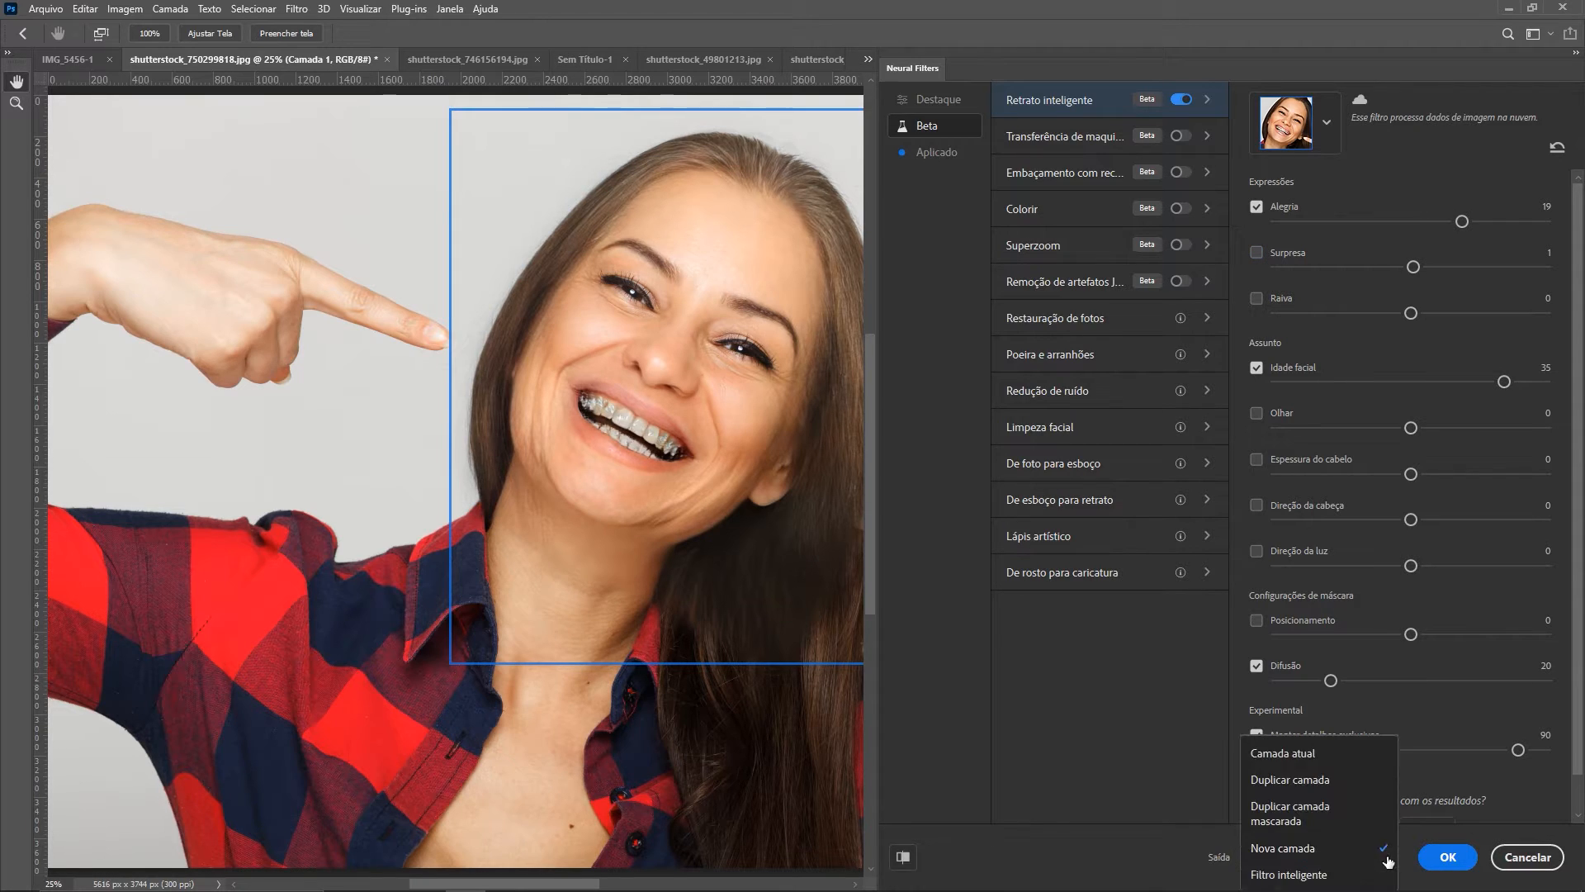
pyautogui.click(1450, 860)
pyautogui.click(1450, 860)
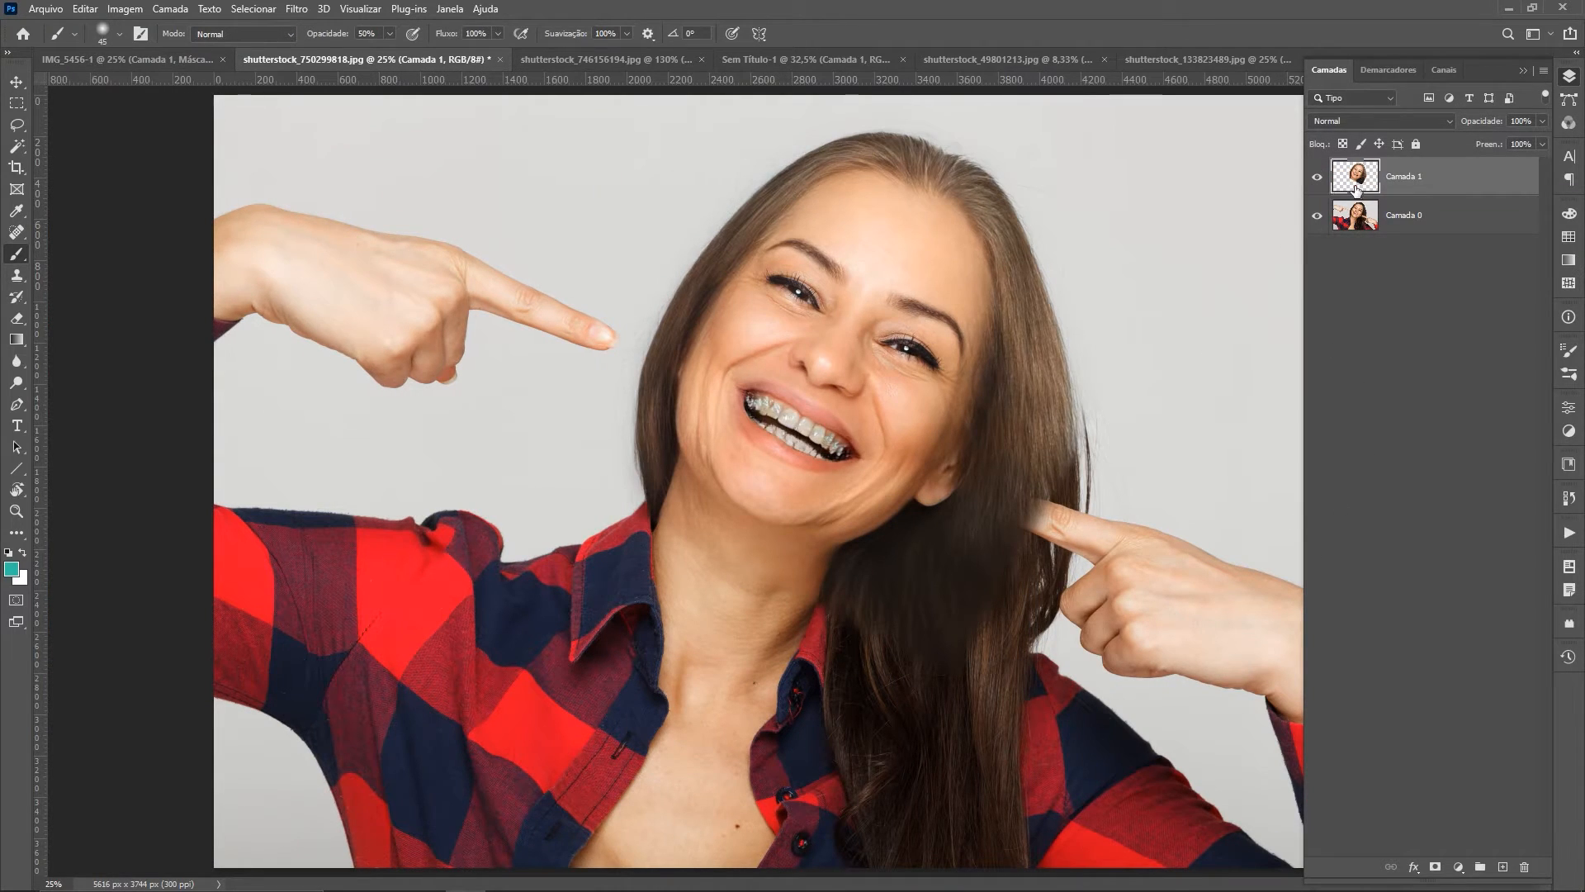
# Step: Hide Camada 0 to inspect only the generated face pixels, show it again, and reselect Camada 1
pyautogui.click(1317, 215)
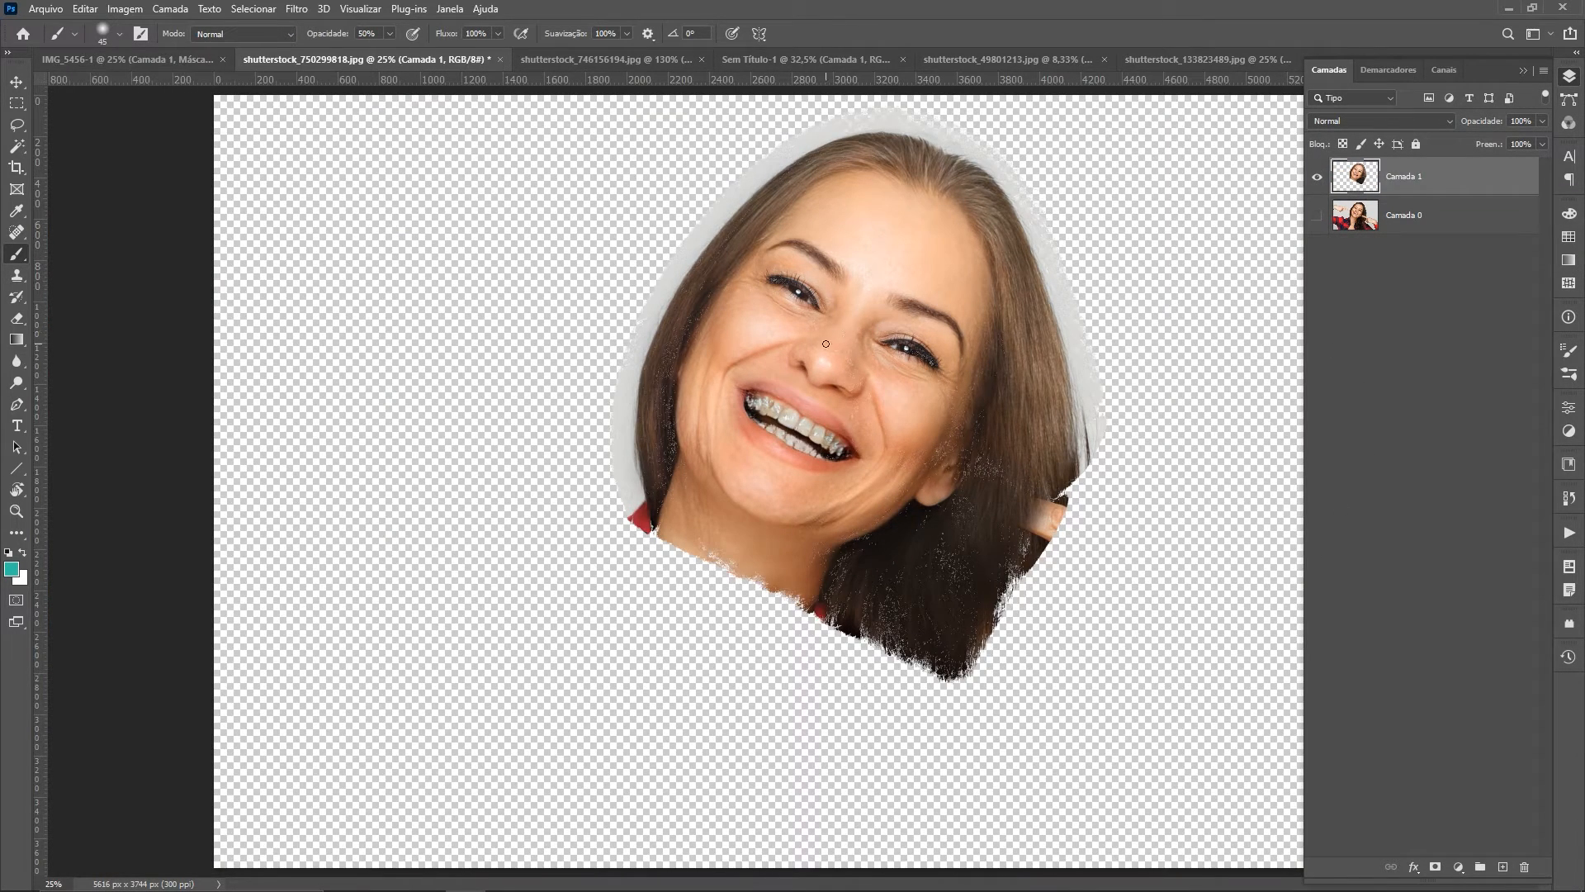
pyautogui.click(1317, 215)
pyautogui.click(1399, 221)
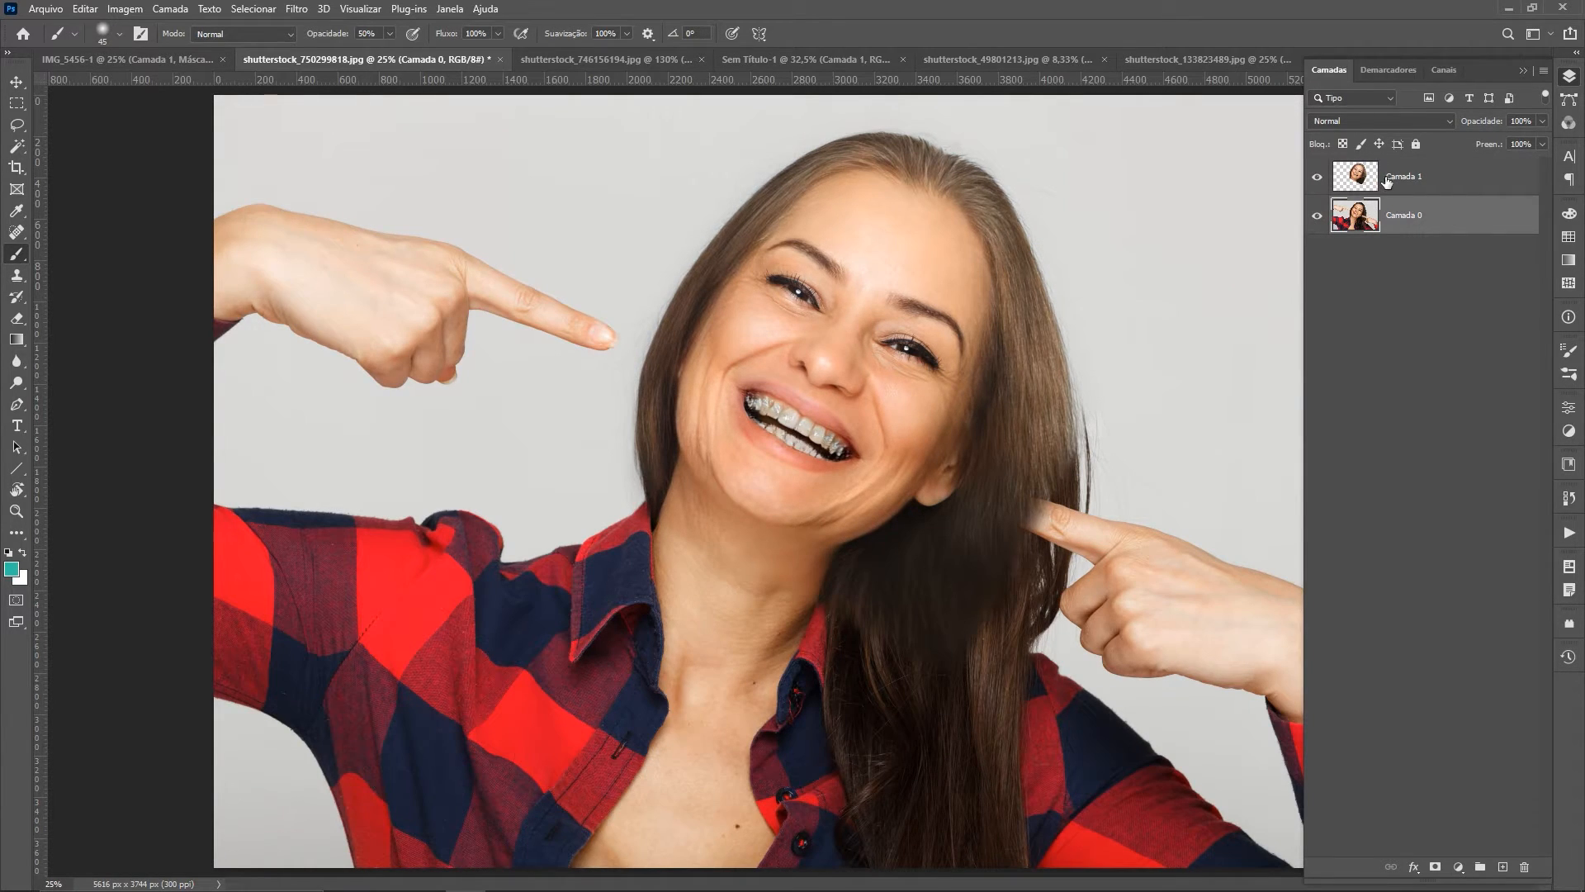
pyautogui.click(1407, 181)
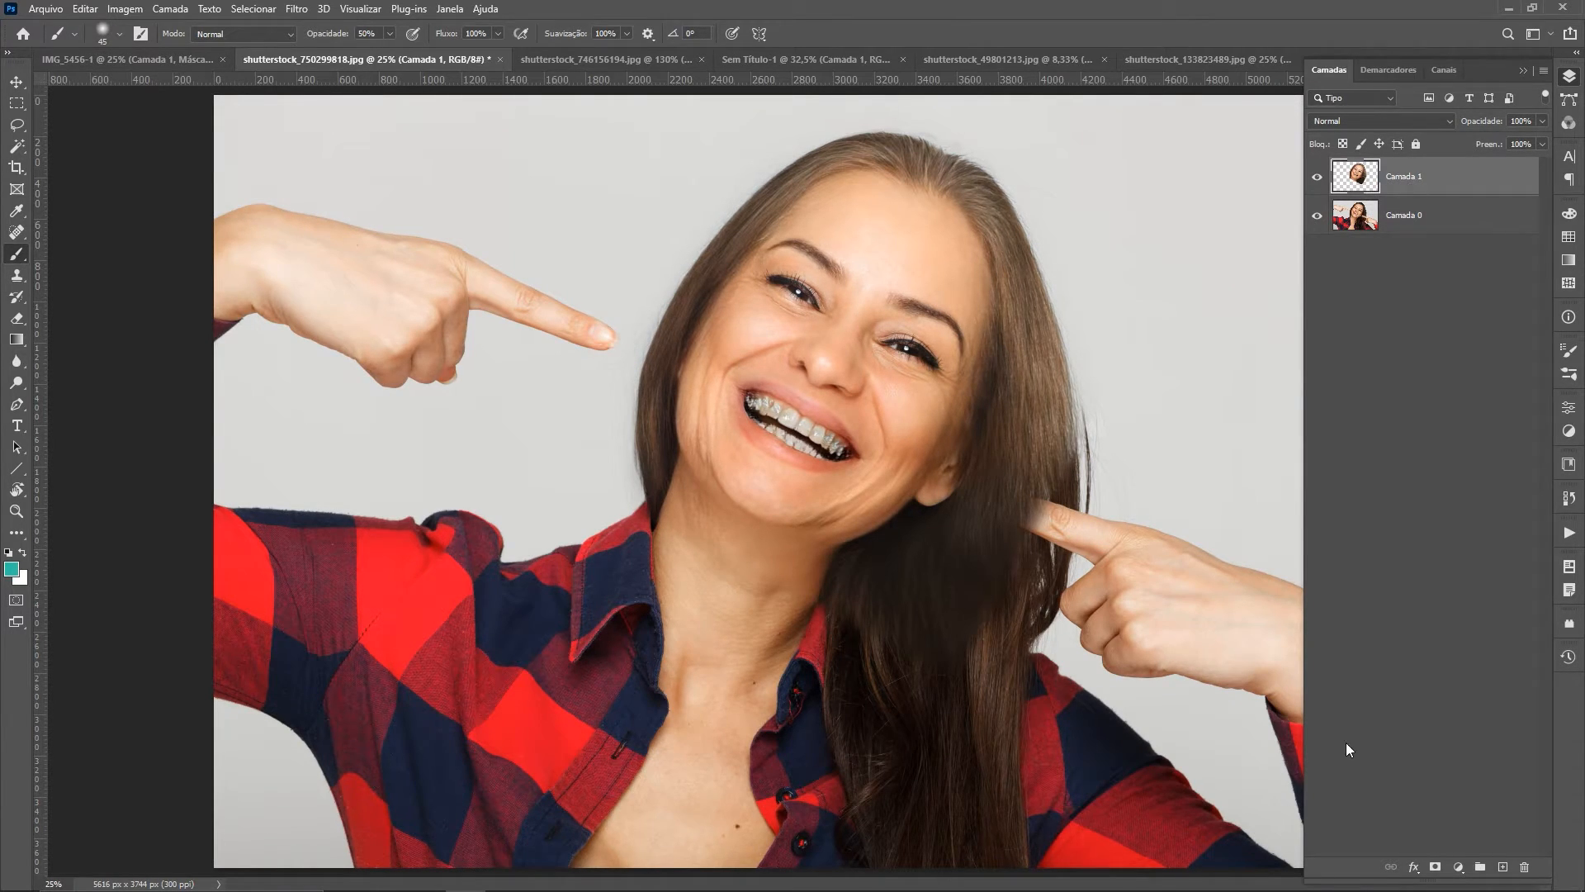
# Step: Add a layer mask to Camada 1 and paint black with a 150 px brush over the pointing finger and the blurred hair below the ear
pyautogui.click(1434, 866)
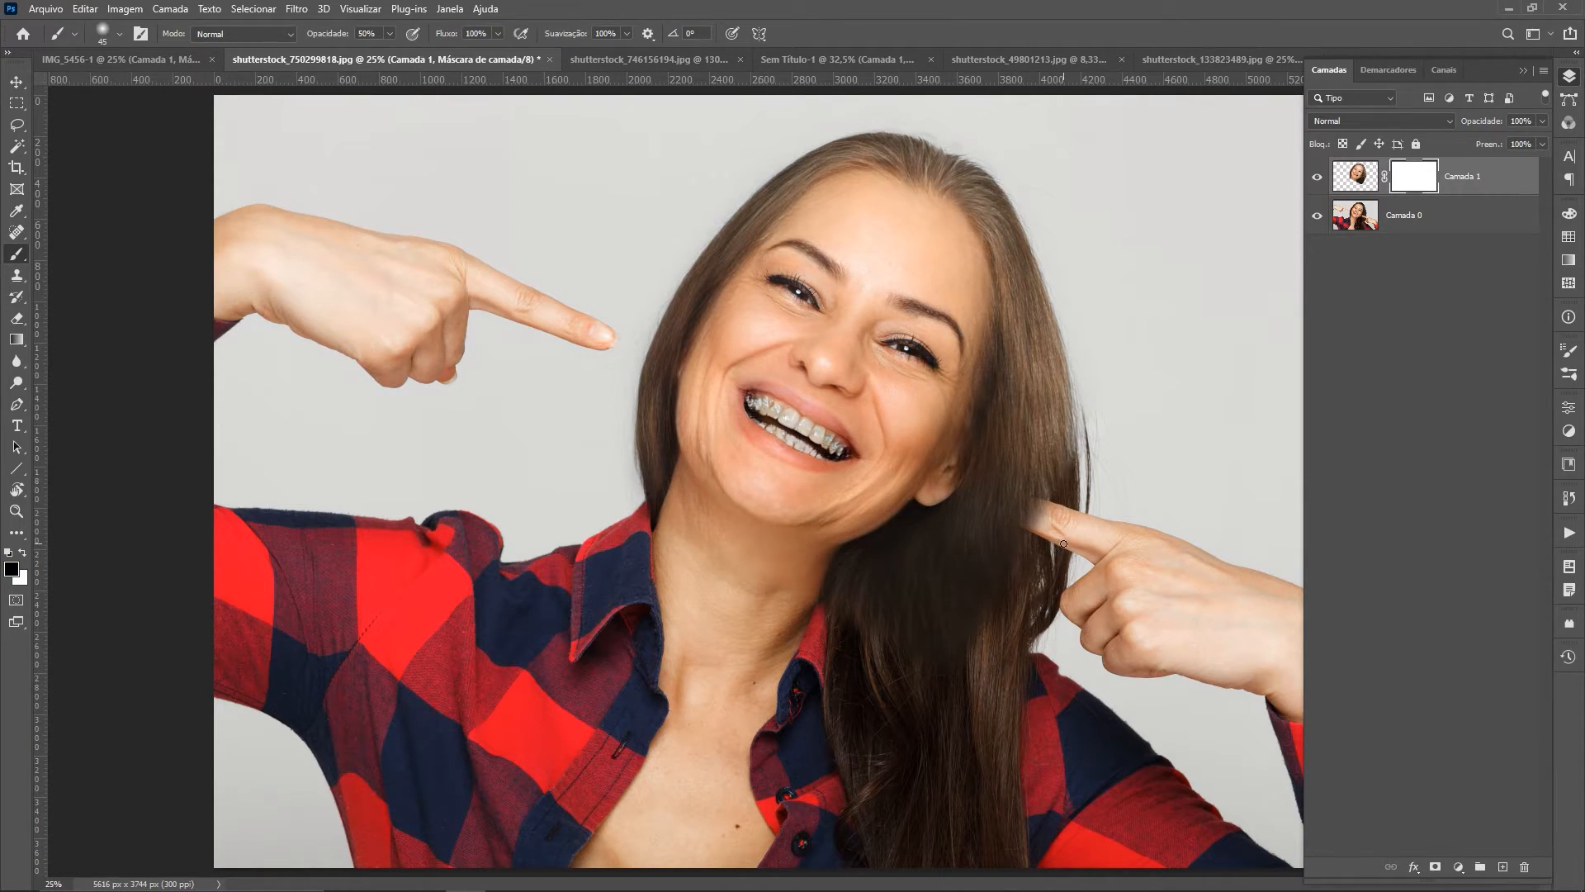
pyautogui.moveTo(1072, 549)
pyautogui.mouseDown()
pyautogui.moveTo(979, 493)
pyautogui.moveTo(1020, 520)
pyautogui.mouseUp()
pyautogui.press(']')
pyautogui.press(']')
pyautogui.press(']')
pyautogui.press(']')
pyautogui.press(']')
pyautogui.press(']')
pyautogui.press(']')
pyautogui.press(']')
pyautogui.press(']')
pyautogui.press(']')
pyautogui.press(']')
pyautogui.press(']')
pyautogui.press(']')
pyautogui.press(']')
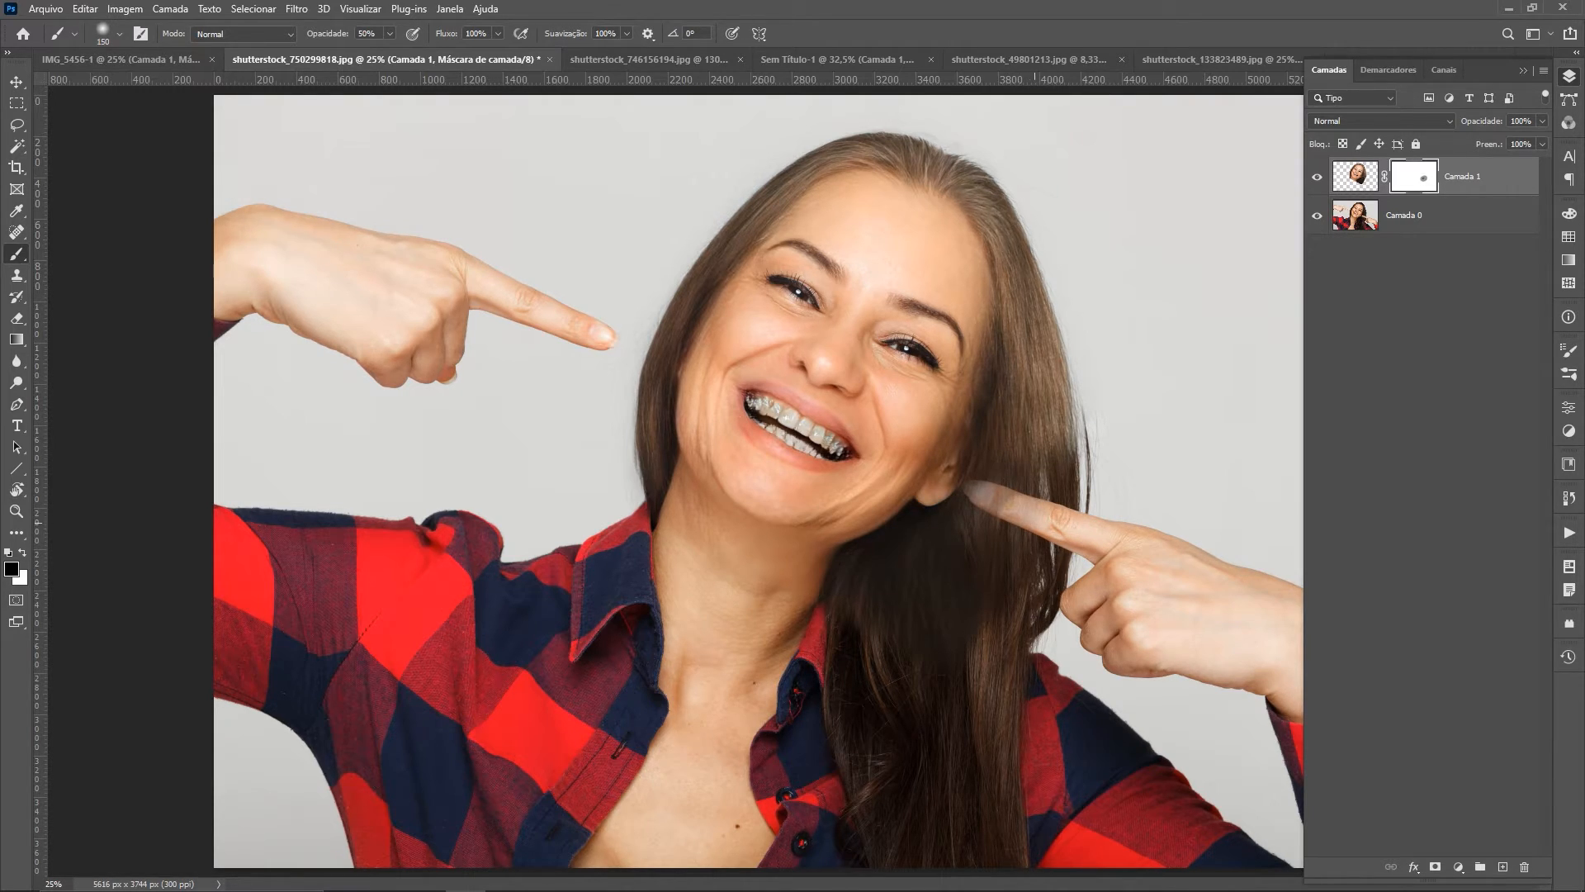
pyautogui.moveTo(1022, 516)
pyautogui.mouseDown()
pyautogui.moveTo(972, 487)
pyautogui.moveTo(908, 553)
pyautogui.moveTo(862, 565)
pyautogui.moveTo(852, 607)
pyautogui.moveTo(961, 594)
pyautogui.moveTo(917, 578)
pyautogui.moveTo(921, 671)
pyautogui.mouseUp()
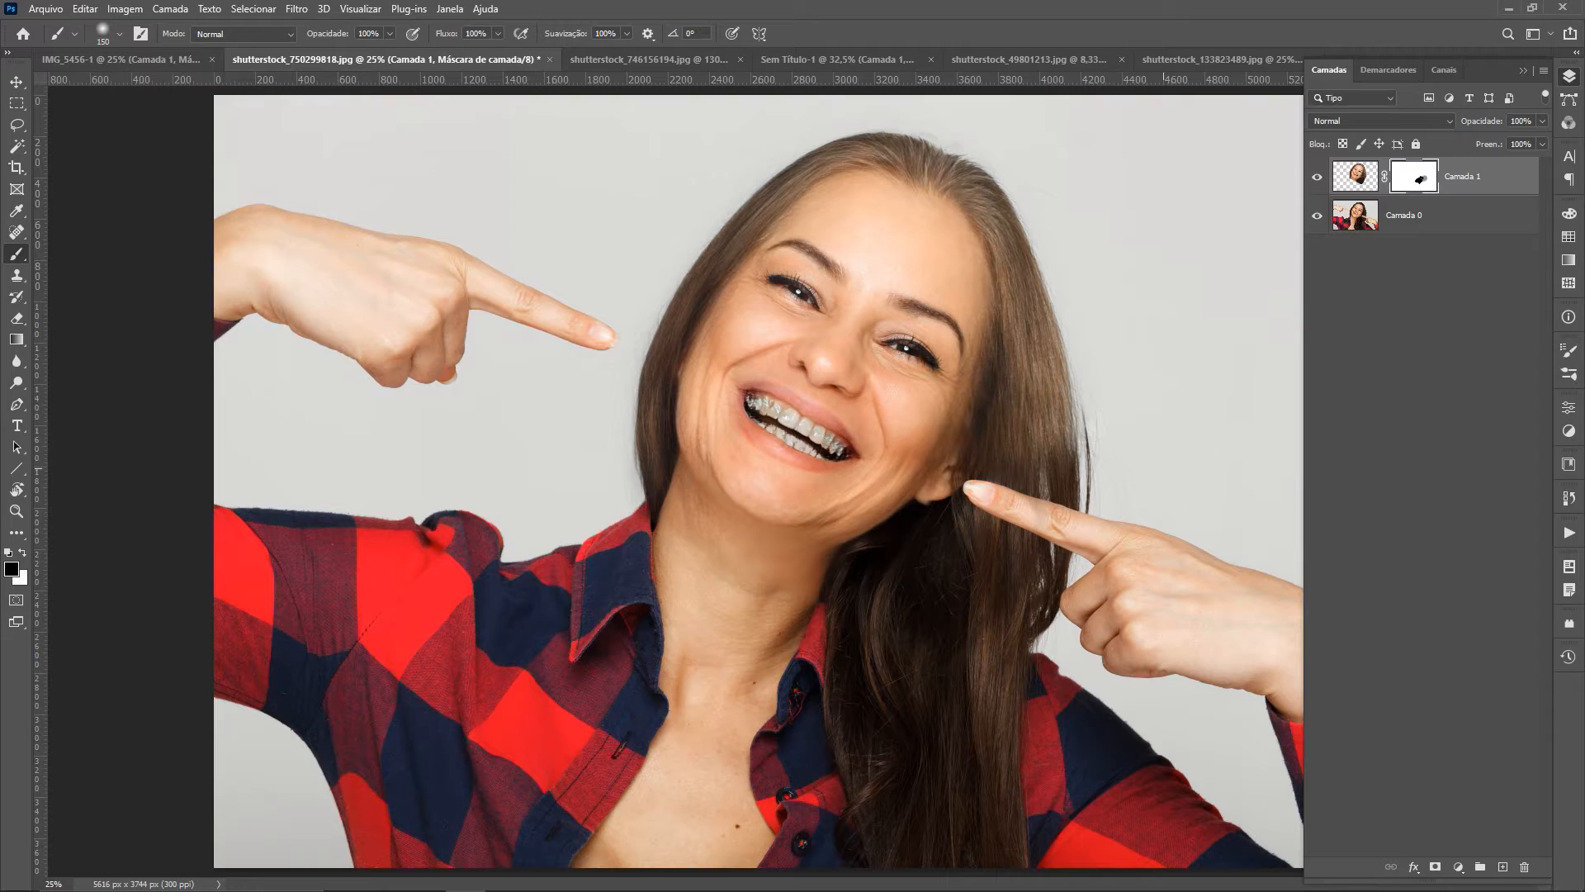
# Step: Paint black at 50% opacity with a 300 px brush on the mask along both sides and the crown of the hair
pyautogui.moveTo(1082, 413)
pyautogui.mouseDown()
pyautogui.moveTo(1059, 342)
pyautogui.moveTo(1067, 438)
pyautogui.mouseUp()
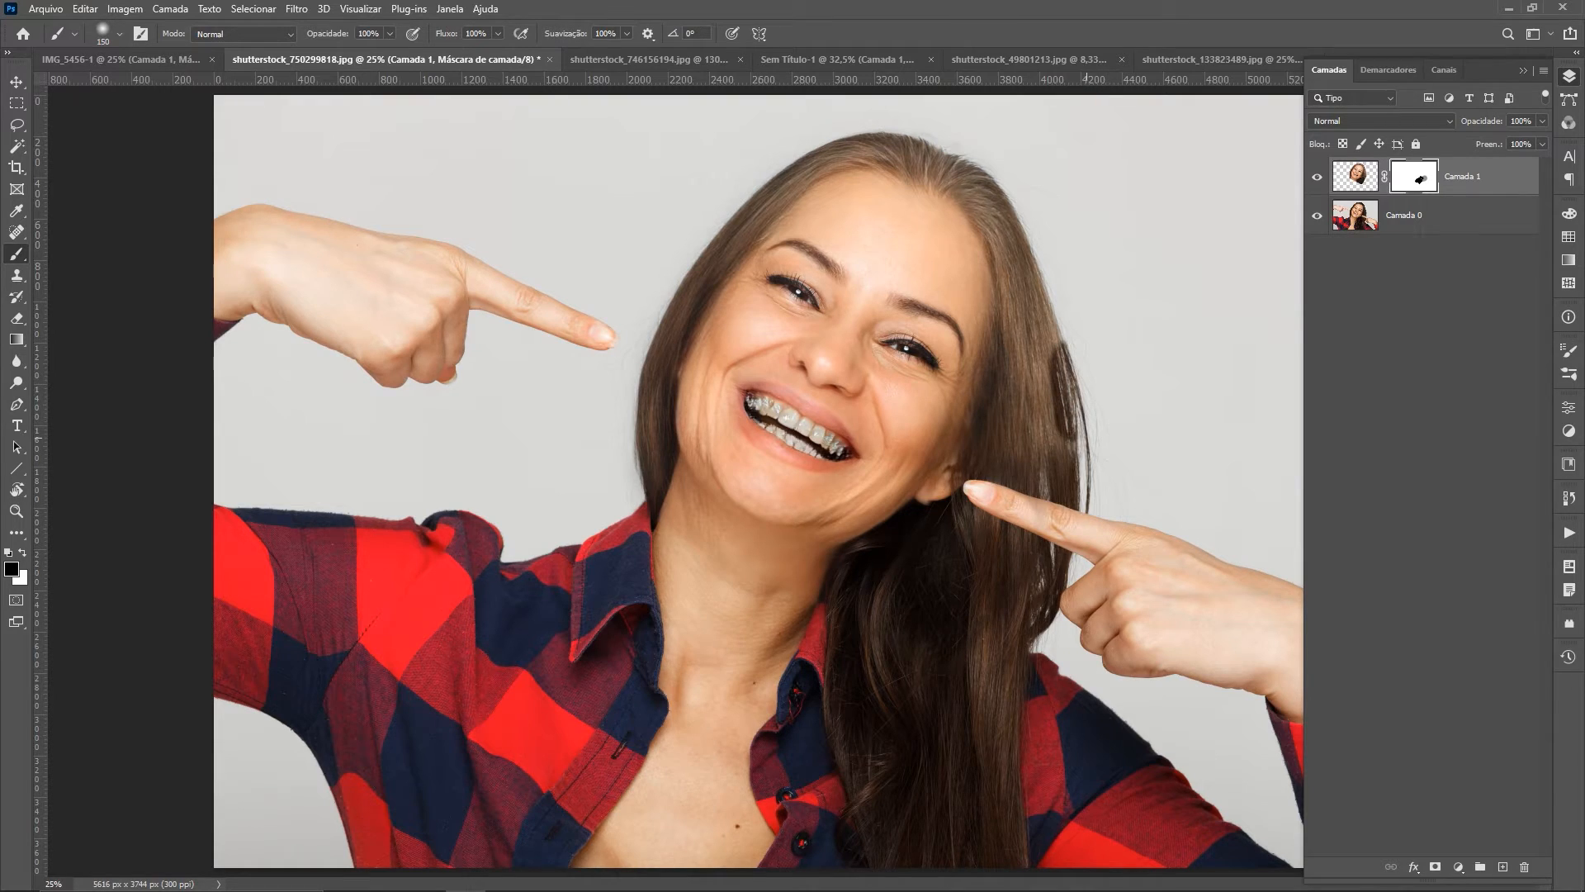
pyautogui.press('Return')
pyautogui.press(']')
pyautogui.moveTo(1045, 435)
pyautogui.mouseDown()
pyautogui.moveTo(1040, 298)
pyautogui.moveTo(986, 166)
pyautogui.moveTo(1003, 211)
pyautogui.moveTo(949, 157)
pyautogui.moveTo(854, 136)
pyautogui.moveTo(952, 134)
pyautogui.moveTo(949, 150)
pyautogui.moveTo(875, 132)
pyautogui.moveTo(822, 159)
pyautogui.moveTo(665, 288)
pyautogui.mouseUp()
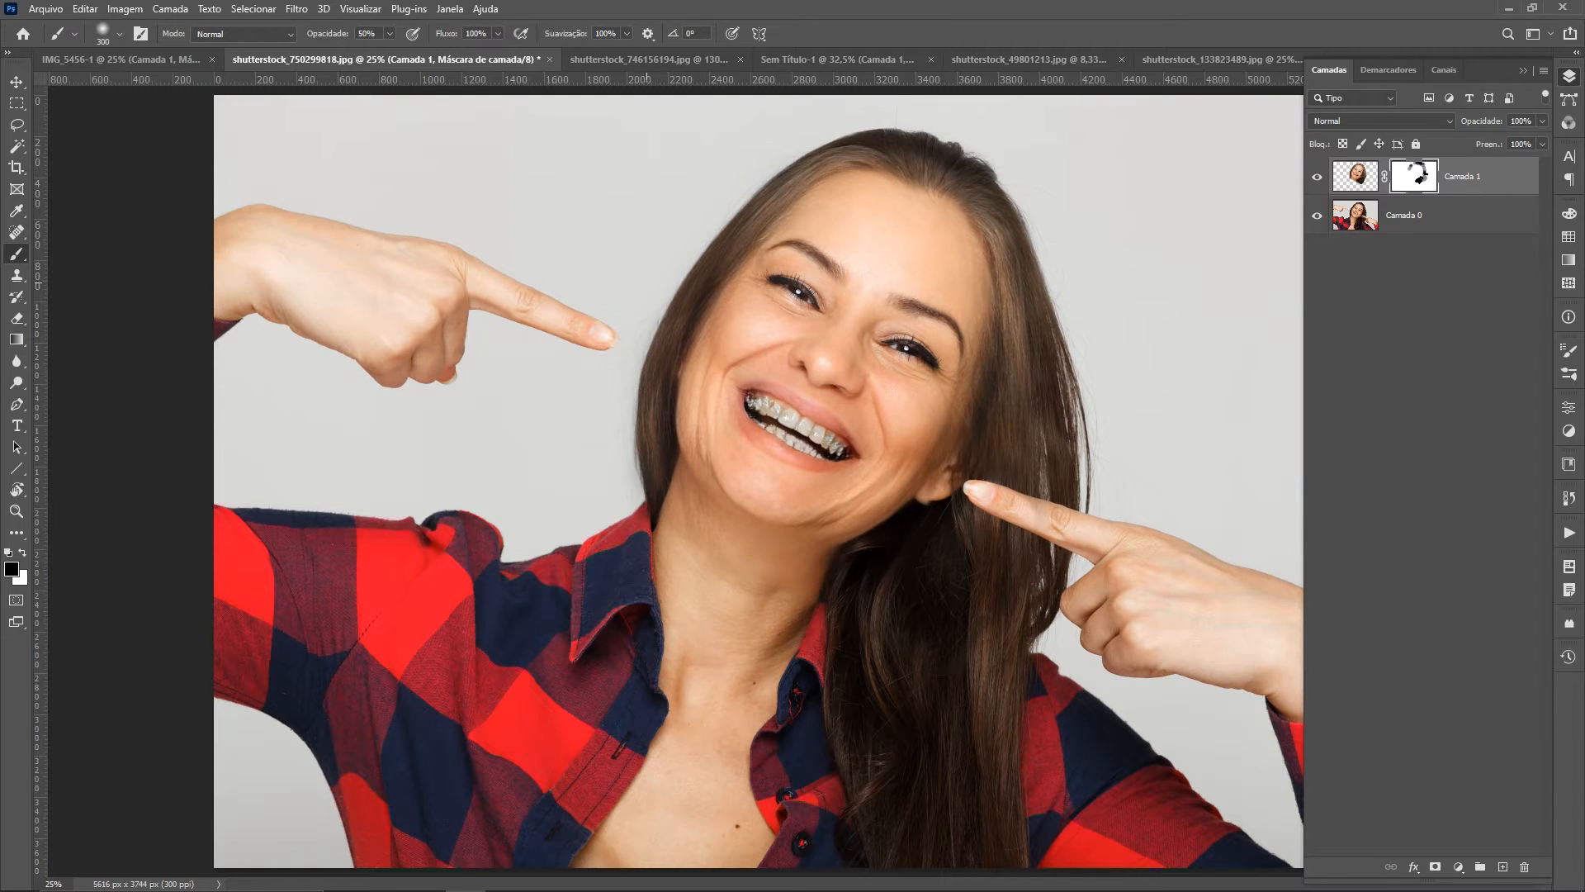
pyautogui.moveTo(725, 240); pyautogui.dragTo(817, 166)
pyautogui.moveTo(671, 332); pyautogui.dragTo(643, 474)
pyautogui.moveTo(1008, 470)
pyautogui.mouseDown()
pyautogui.moveTo(1057, 402)
pyautogui.moveTo(1008, 207)
pyautogui.mouseUp()
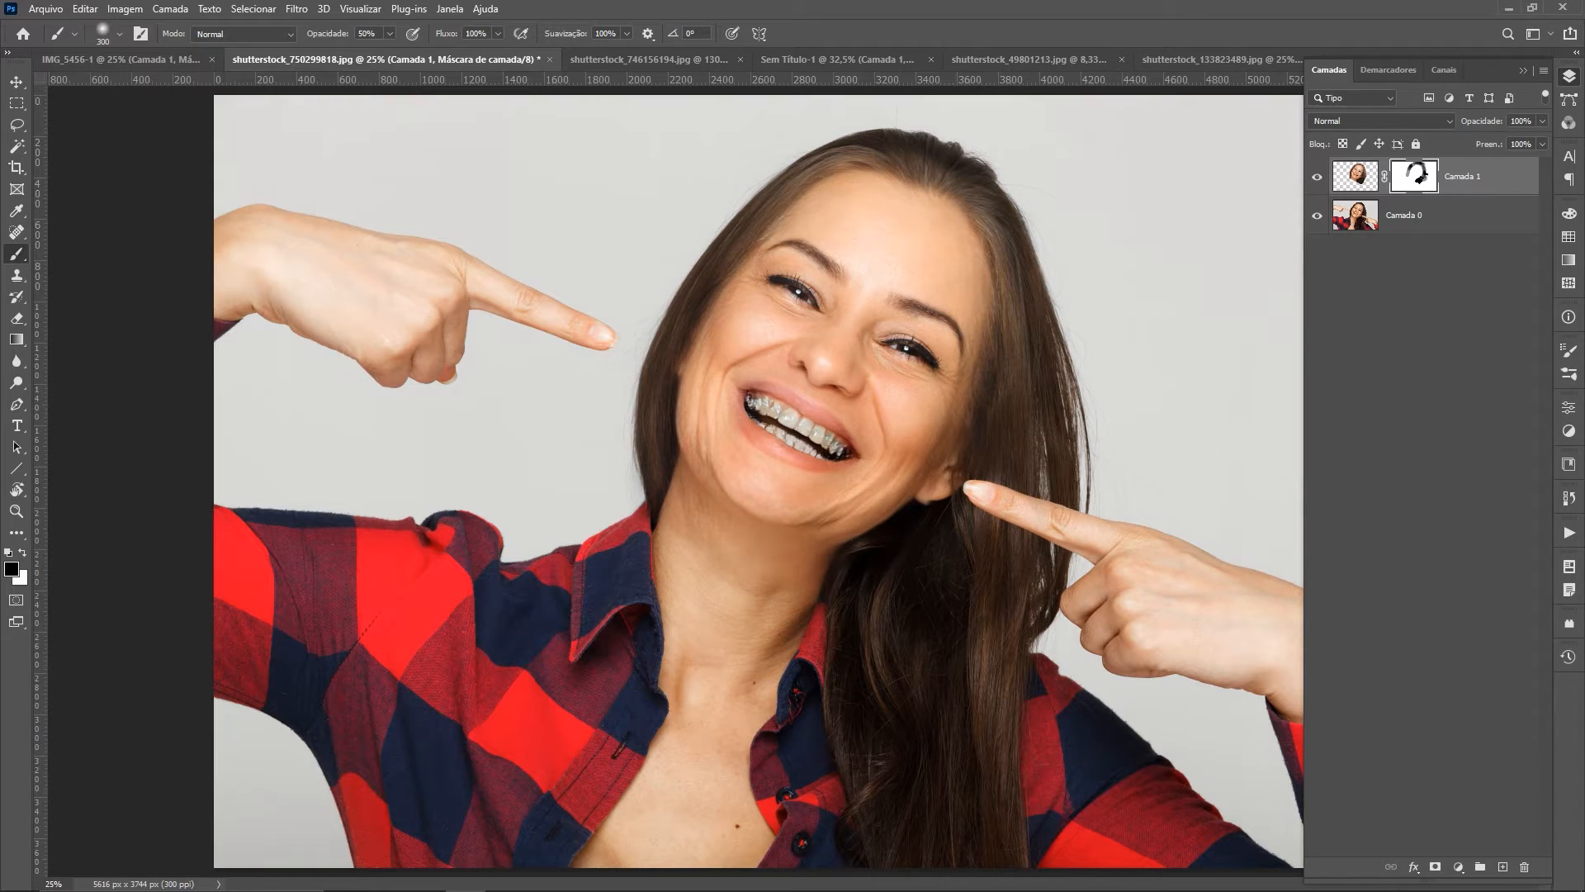
# Step: Compare the portrait with Camada 1 off and on
pyautogui.click(1317, 177)
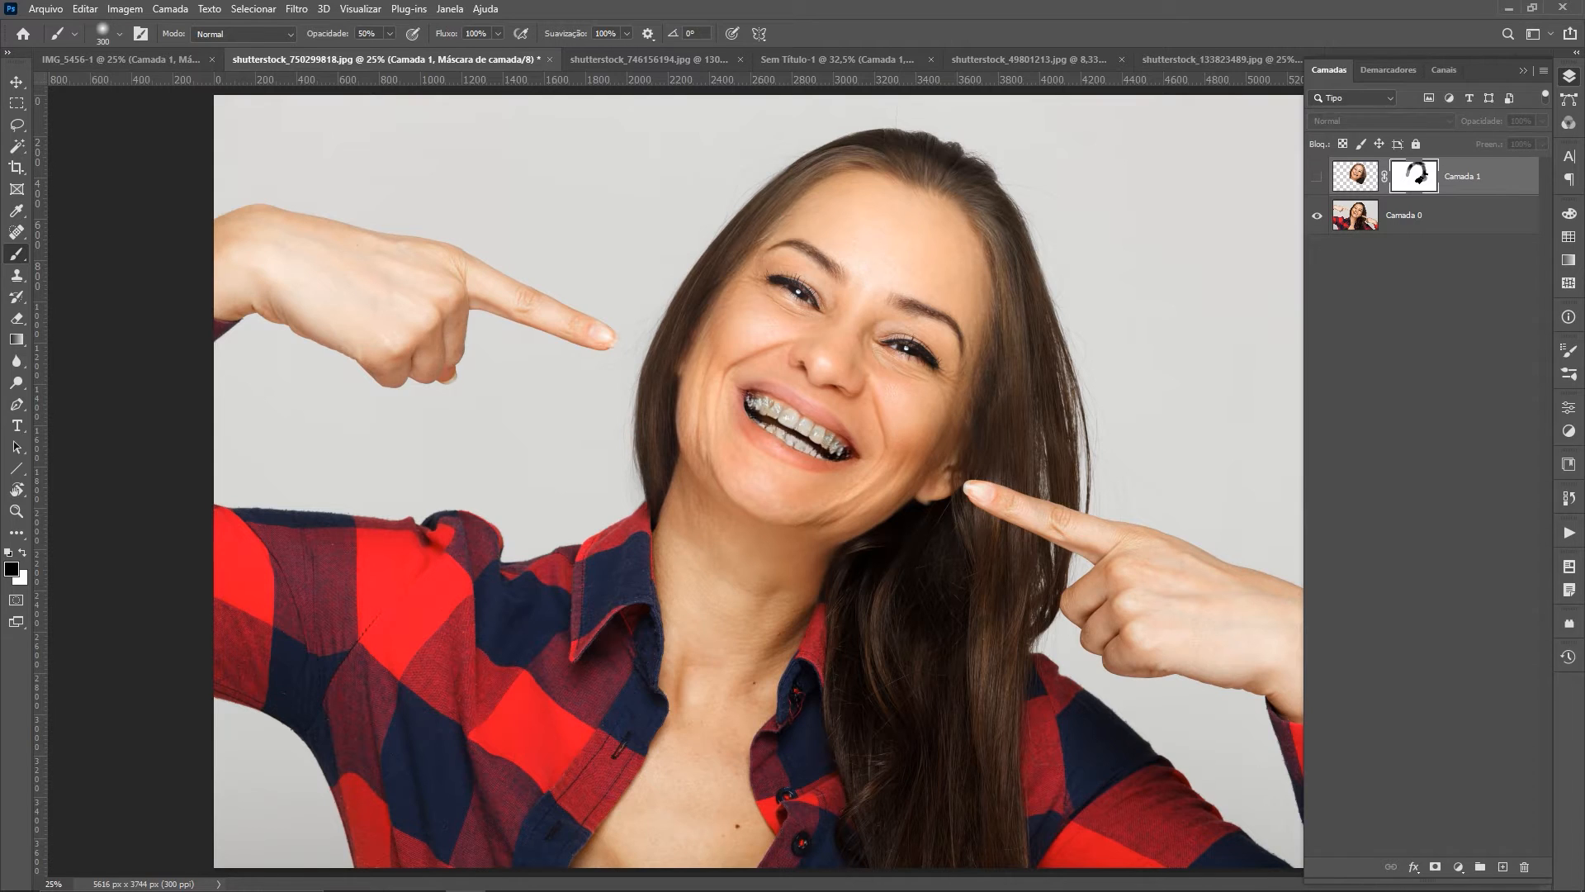
pyautogui.click(1317, 177)
pyautogui.click(1317, 177)
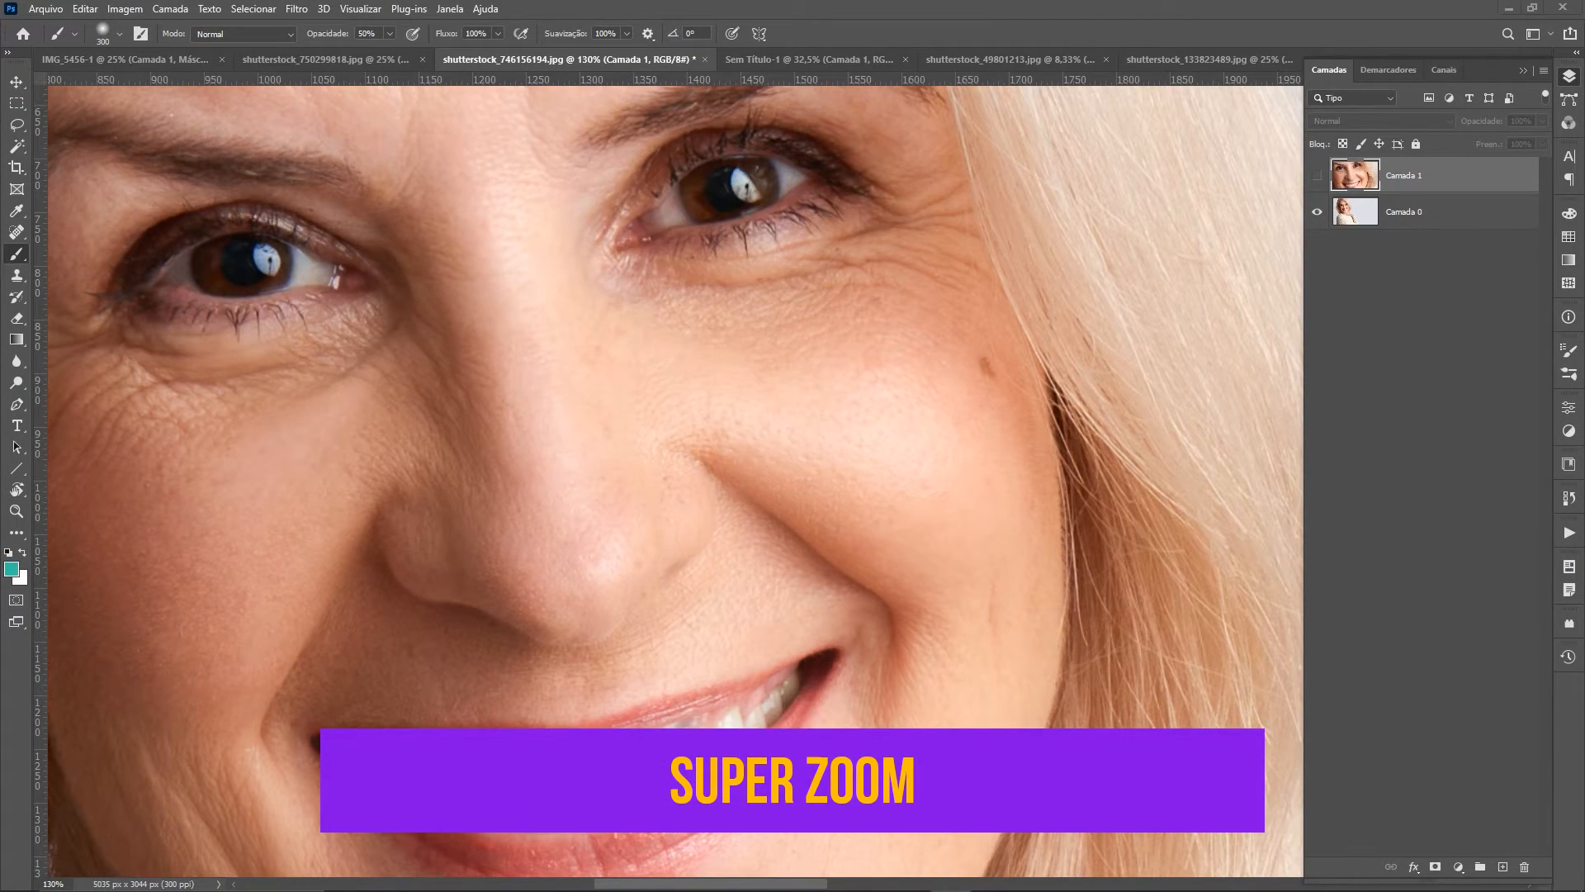
# Step: Try the beta Superzoom neural filter on Camada 0 of shutterstock_746156194.jpg and examine its zoom and enhancement options
pyautogui.click(299, 9)
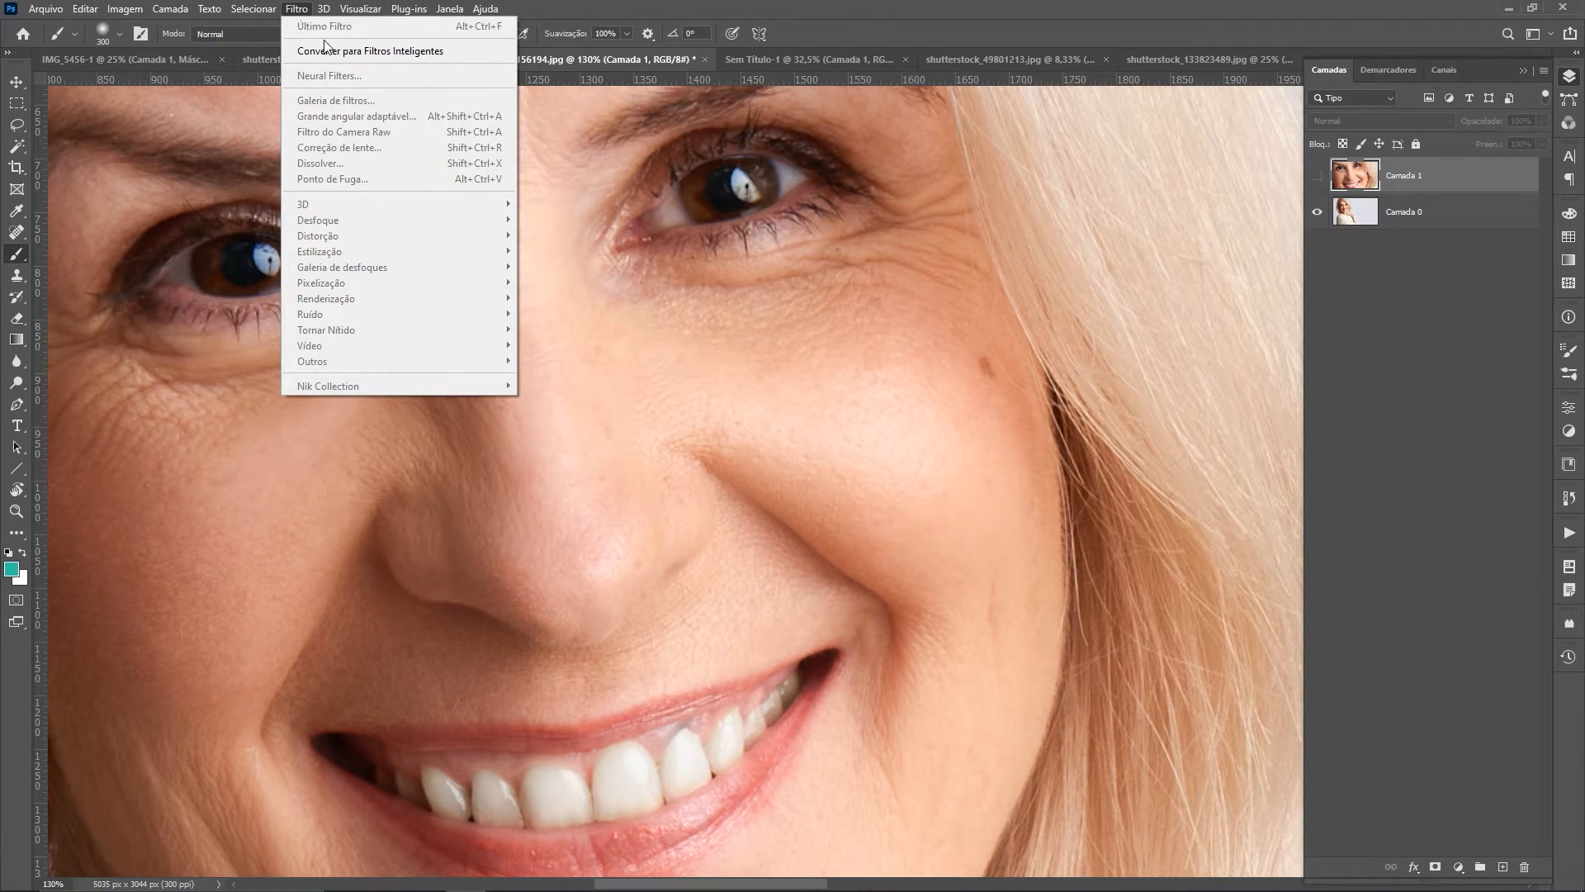
pyautogui.click(1436, 211)
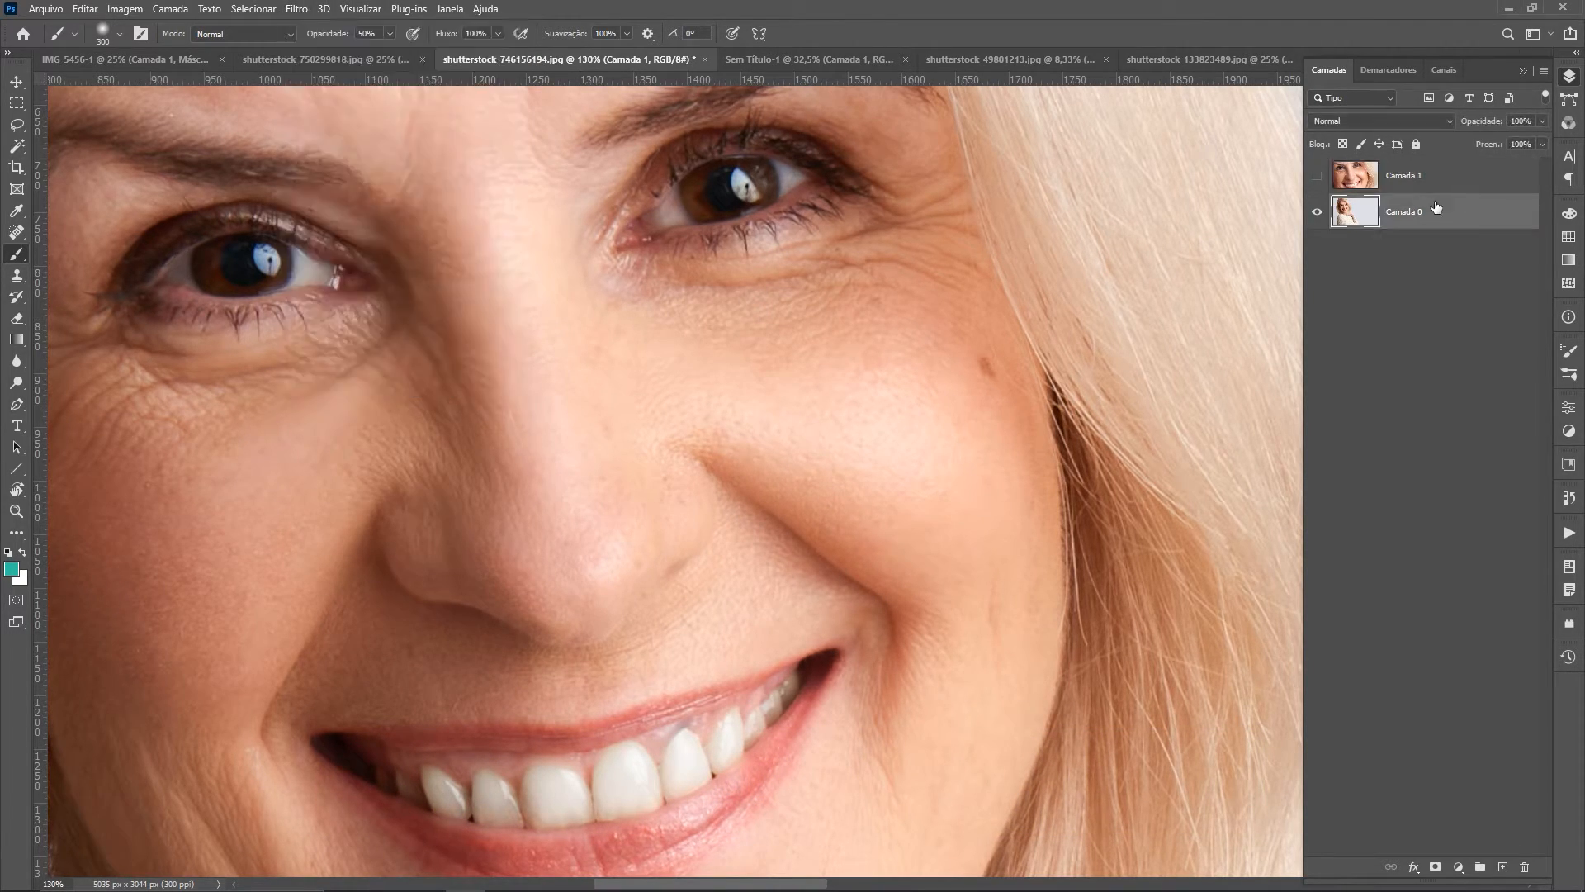
pyautogui.click(296, 8)
pyautogui.click(322, 75)
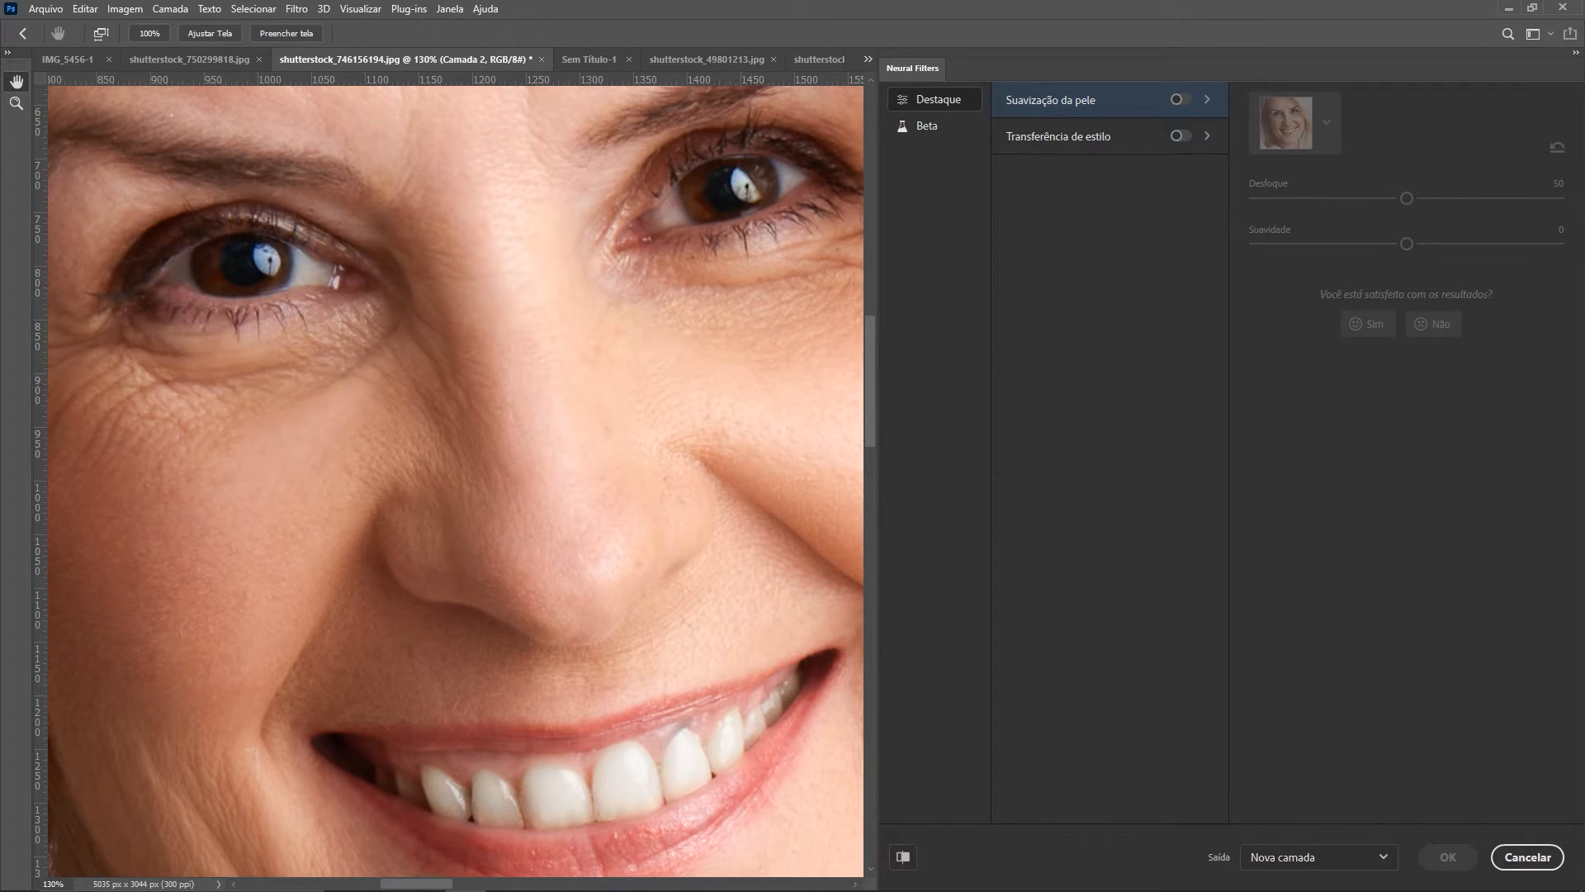
pyautogui.click(926, 126)
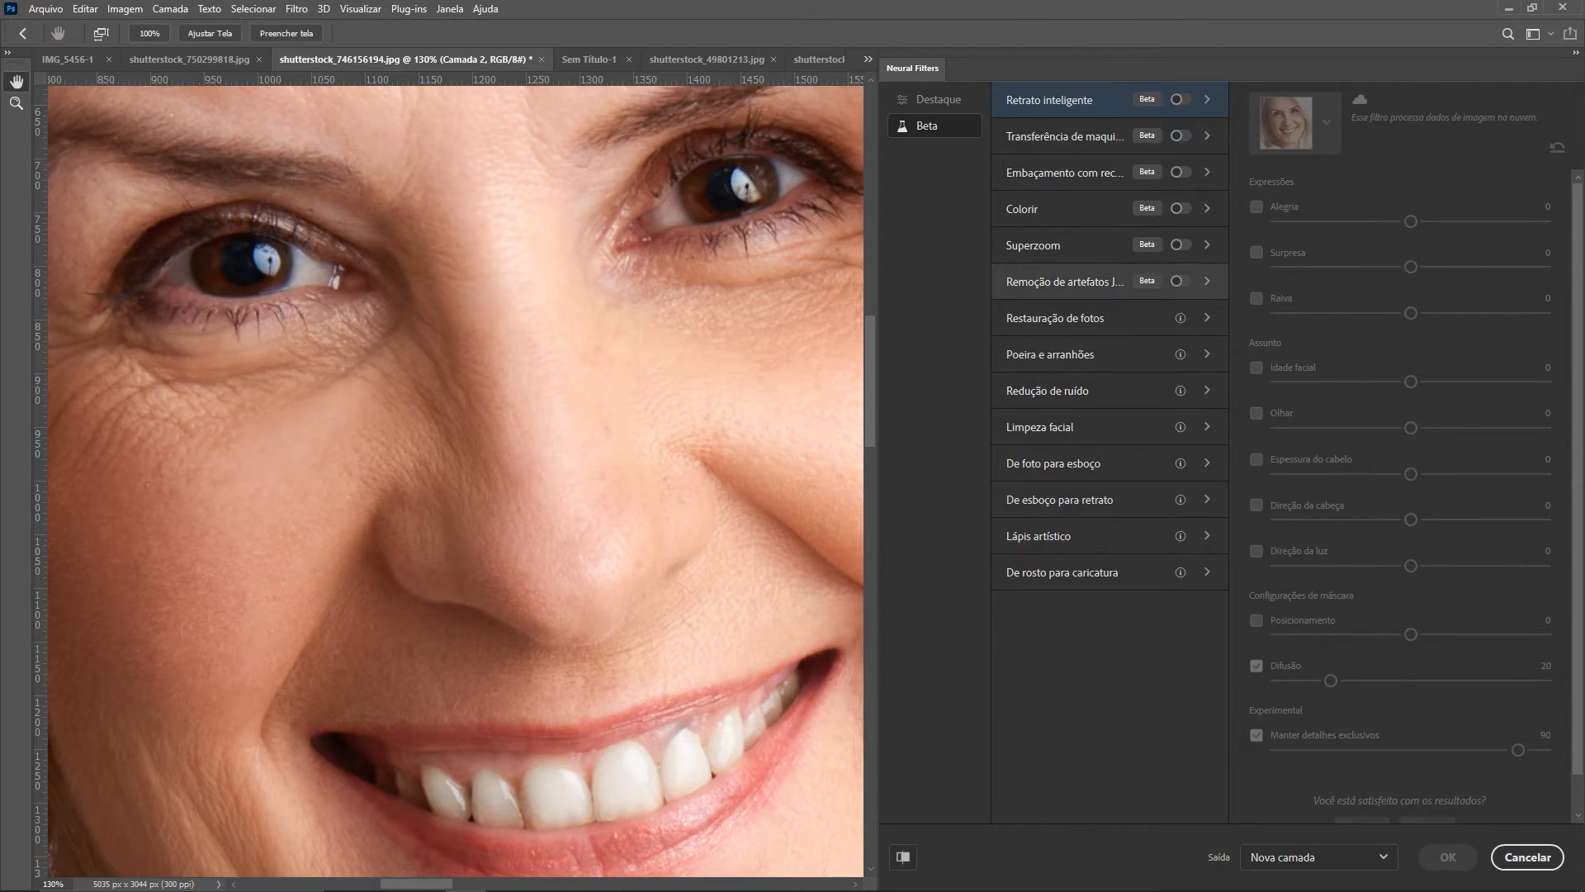
pyautogui.moveTo(1177, 245)
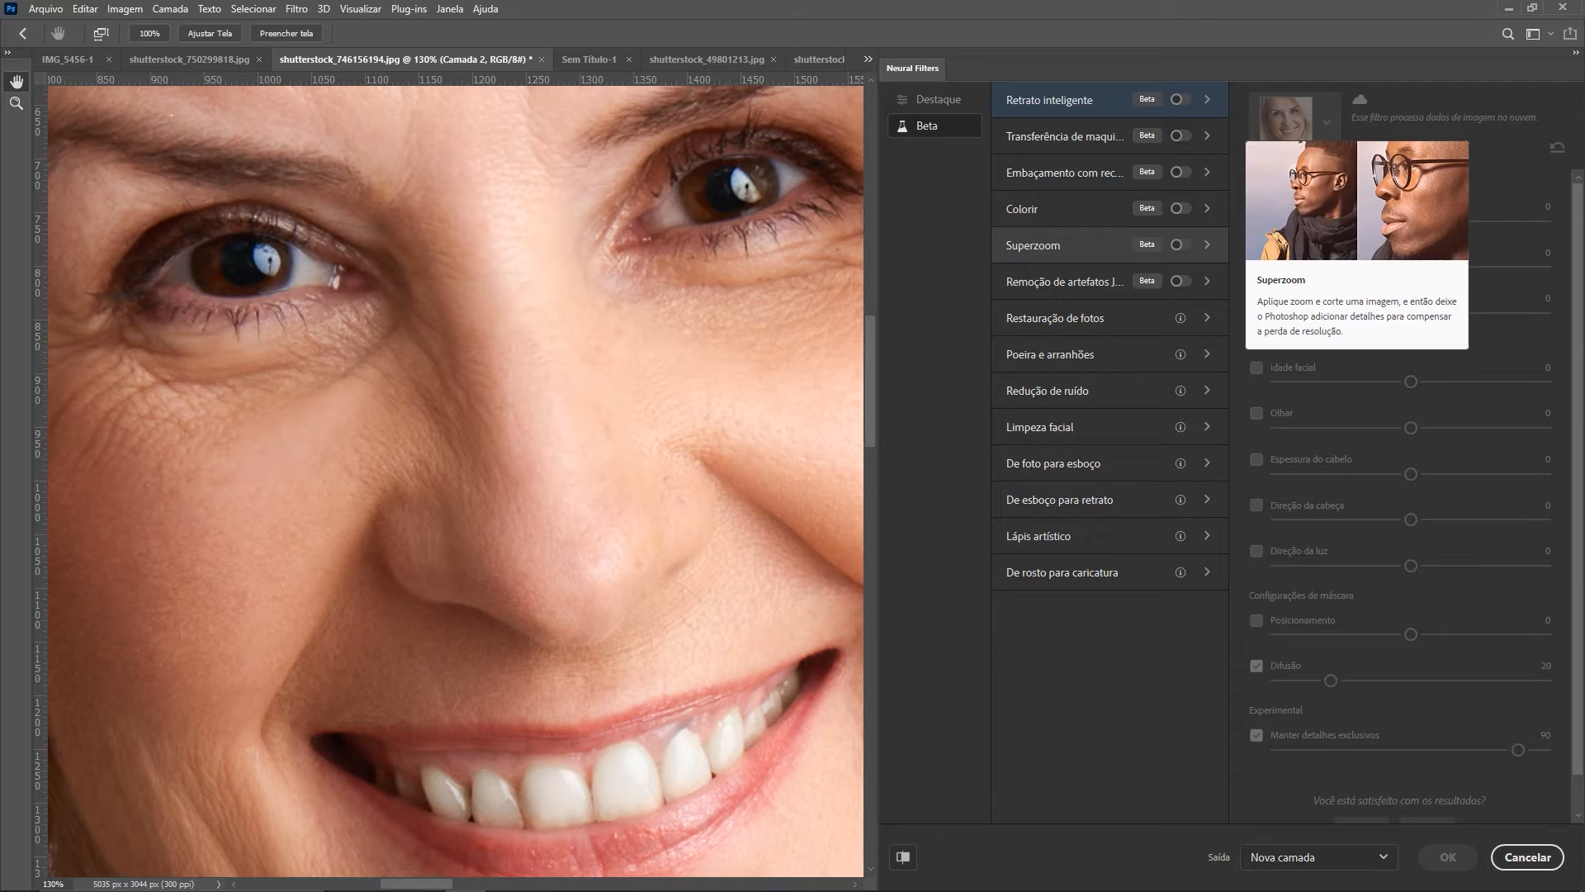
pyautogui.click(1179, 244)
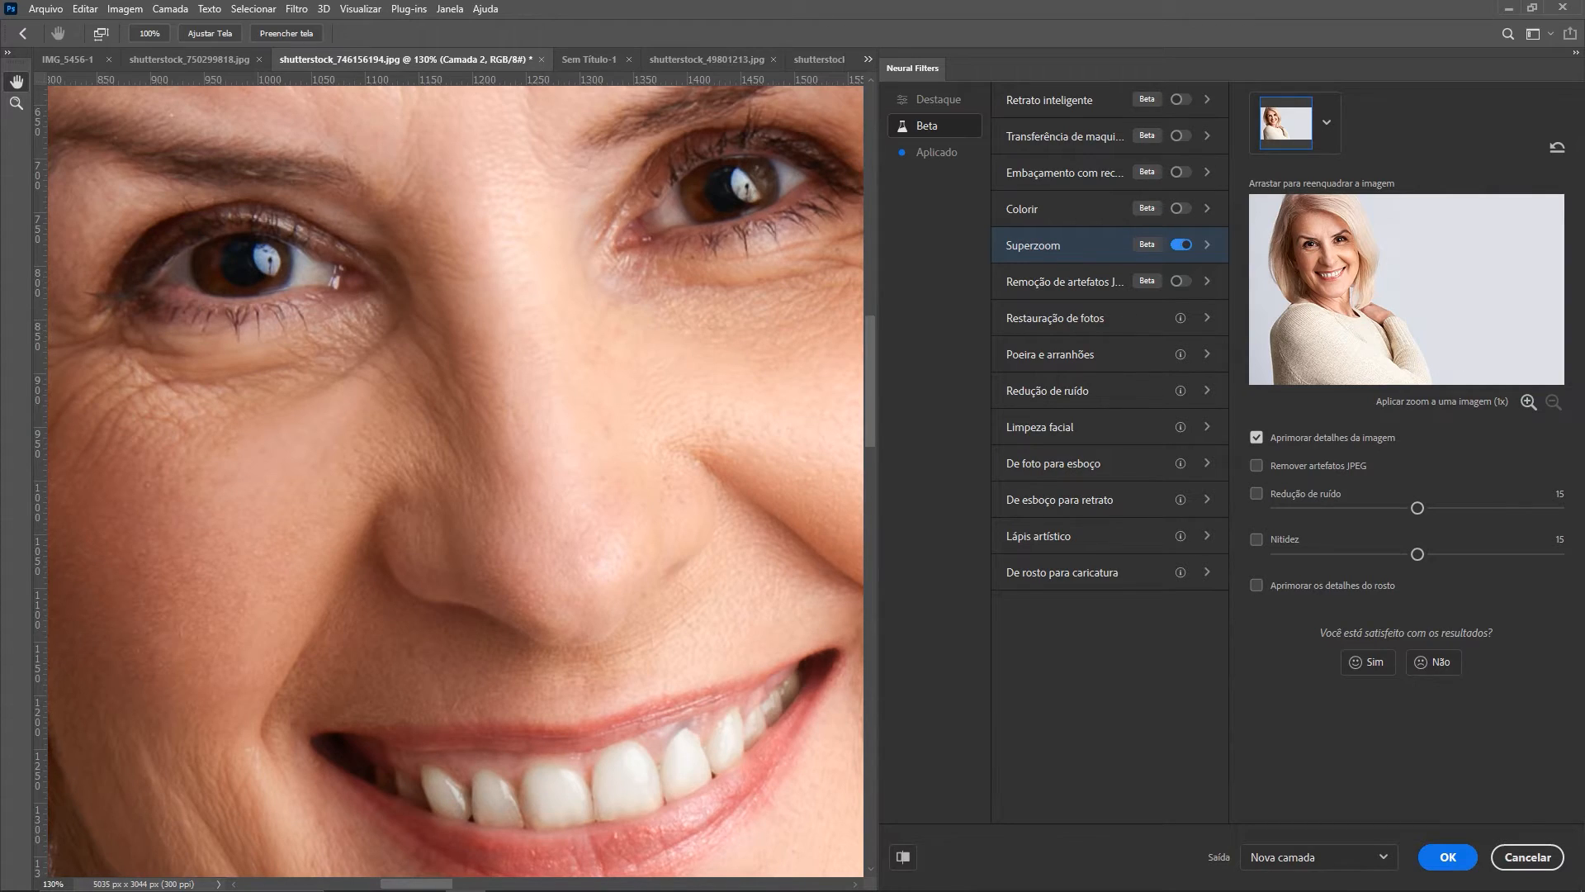
pyautogui.click(1528, 856)
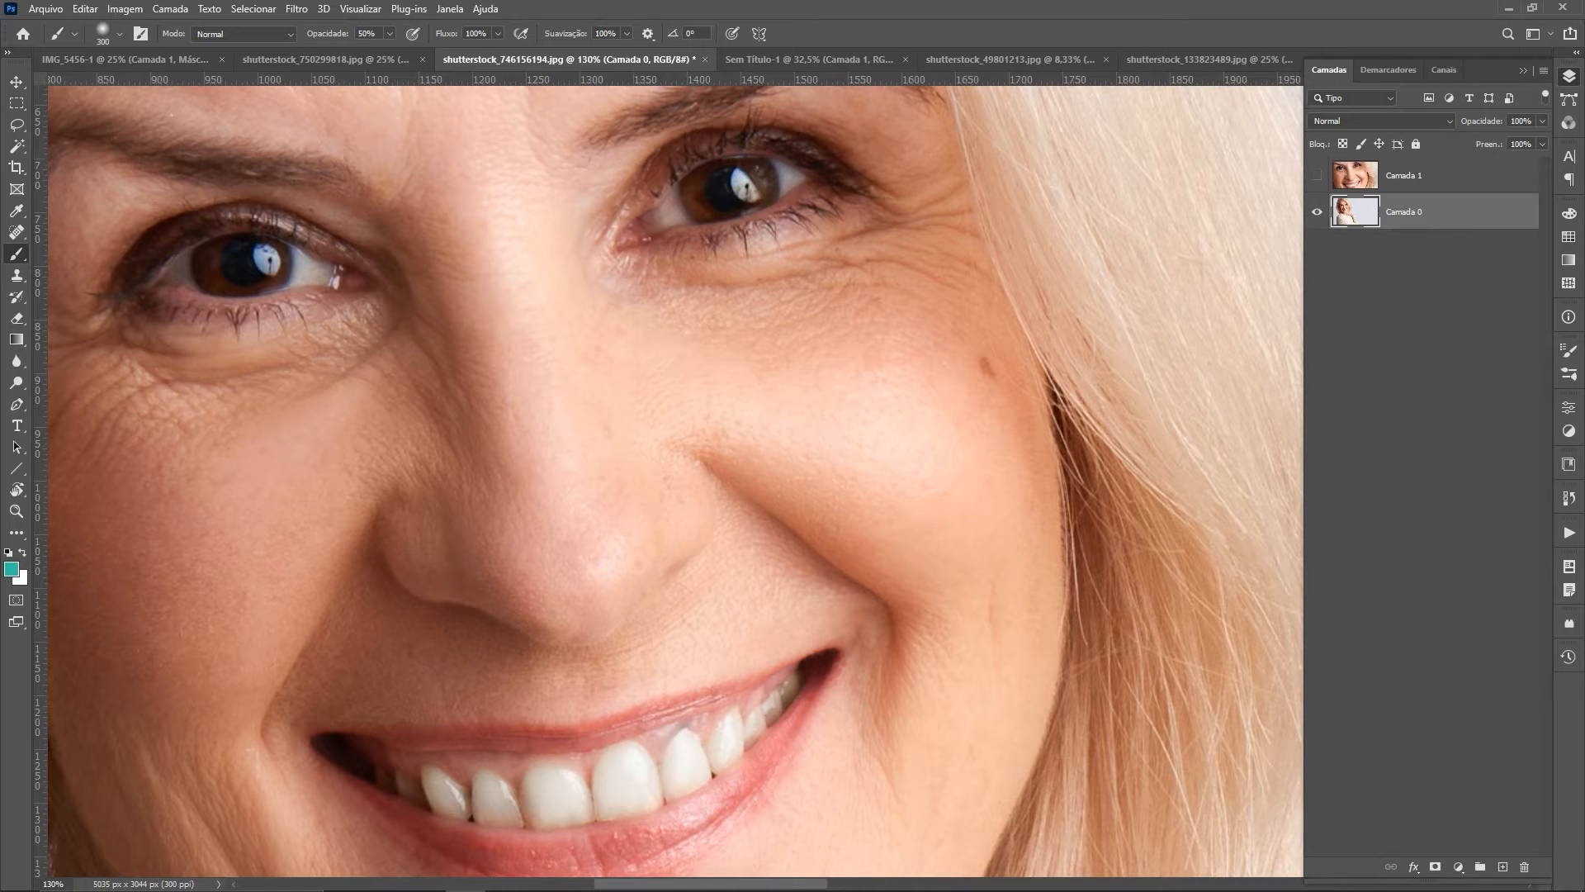
# Step: Compare the face detail in Sem Título-1 with the original in shutterstock_746156194.jpg
pyautogui.click(809, 59)
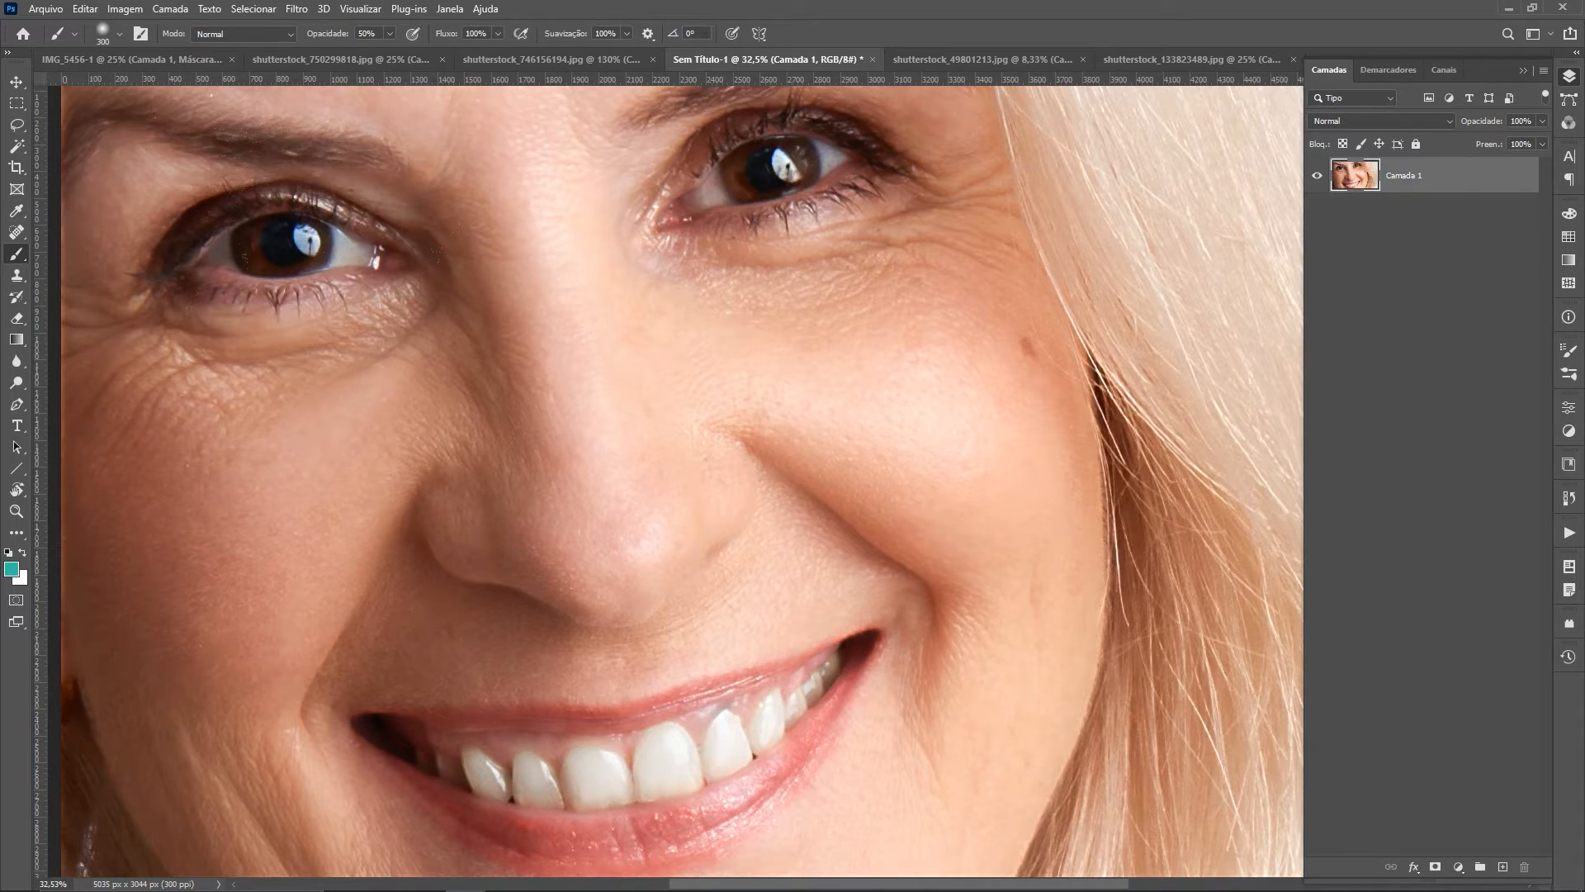
pyautogui.click(561, 60)
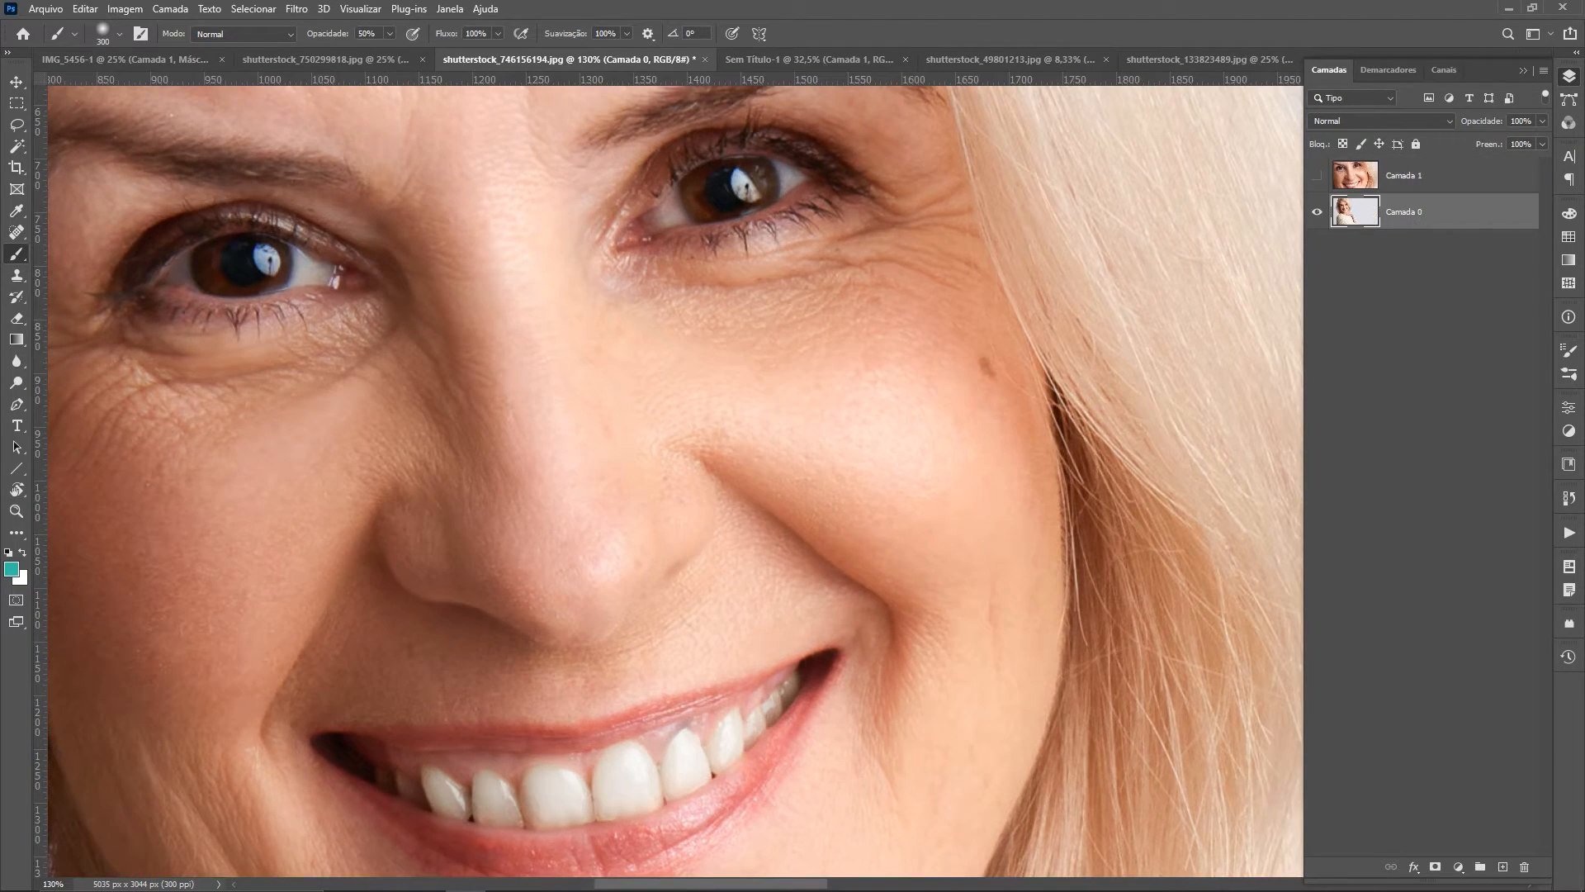
pyautogui.click(776, 60)
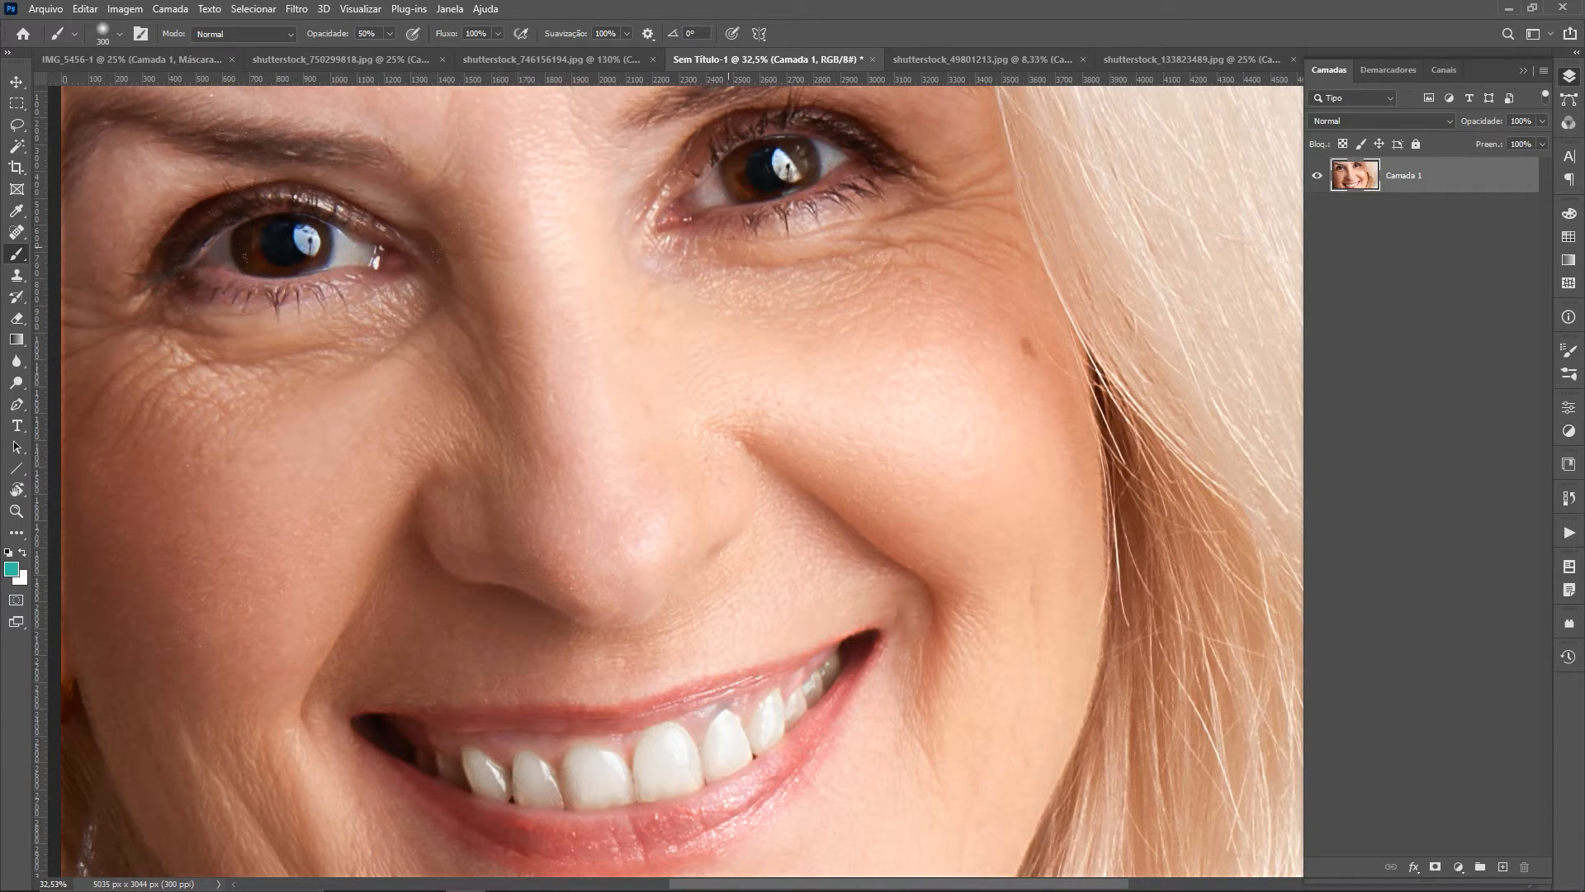
pyautogui.click(983, 60)
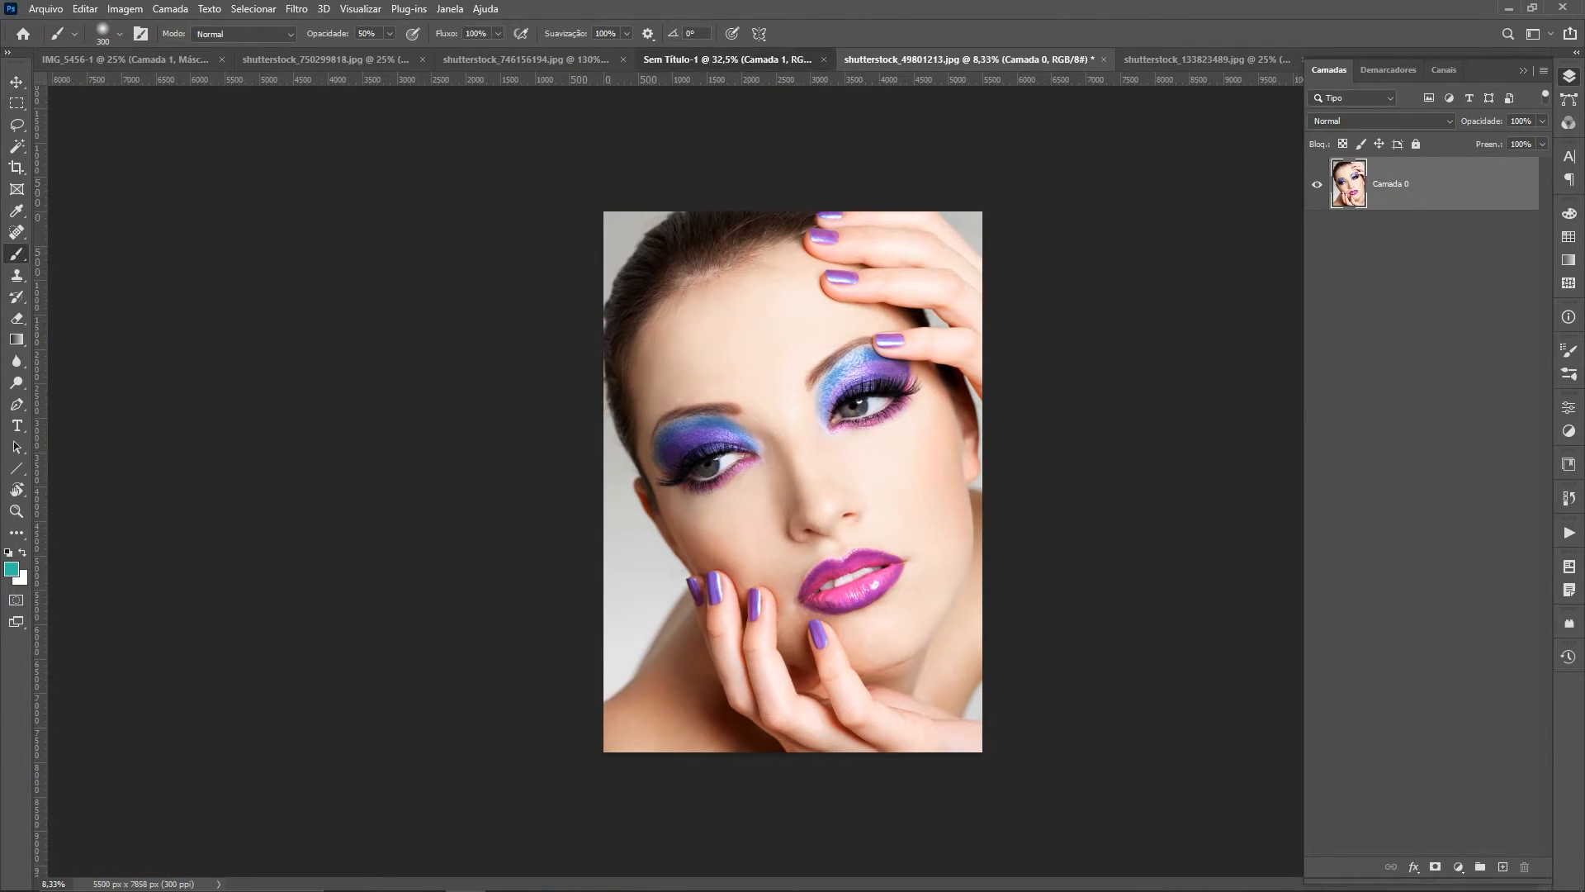
pyautogui.click(747, 59)
pyautogui.click(551, 59)
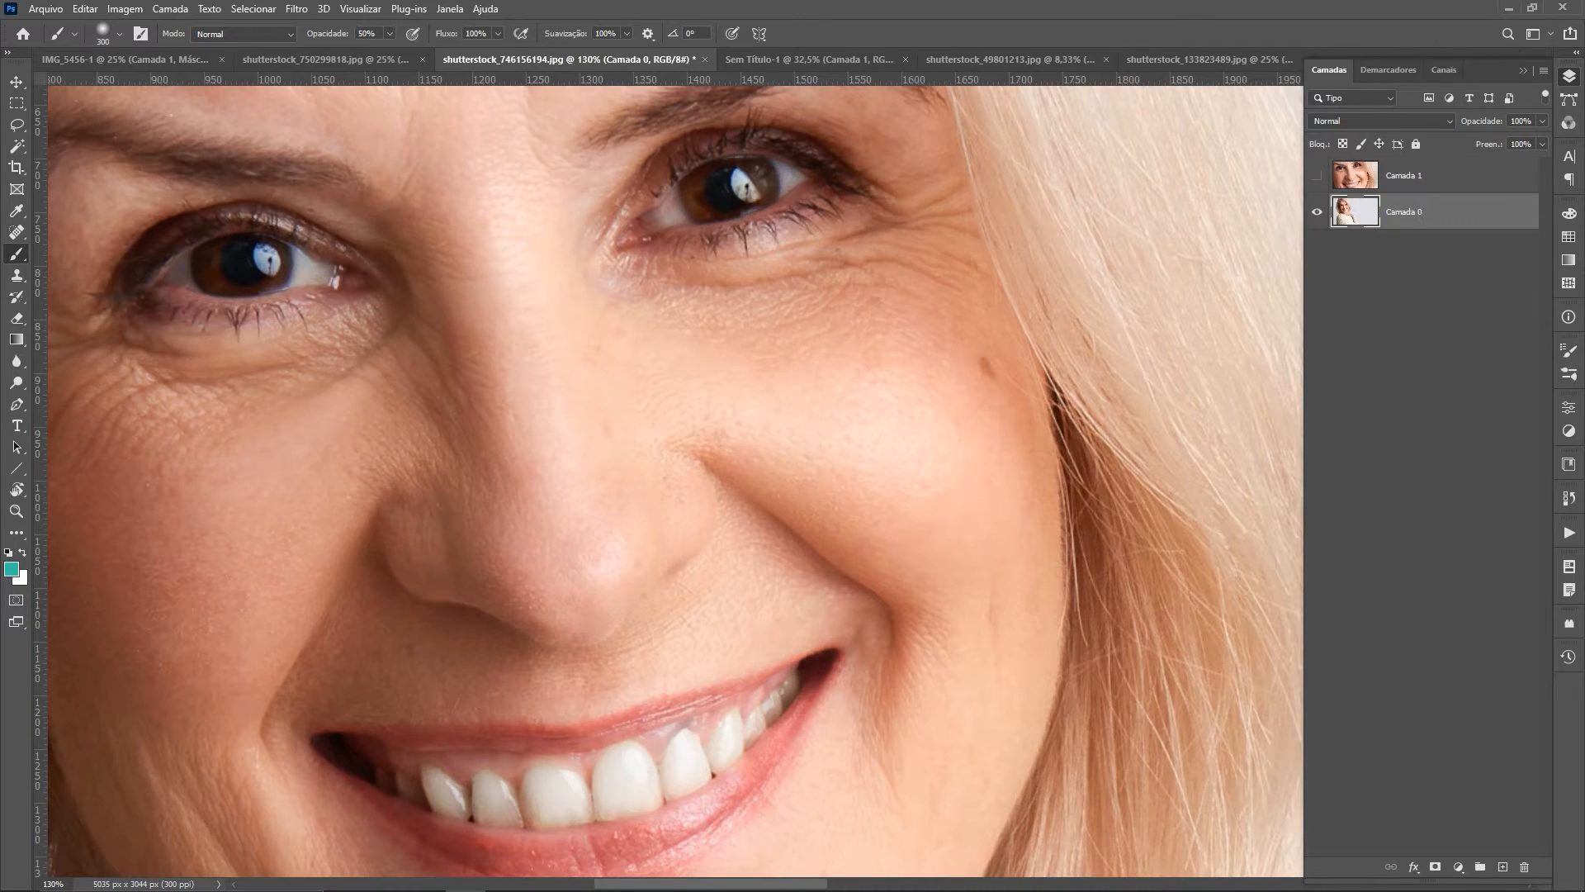
# Step: Recheck the Superzoom face in Sem Título-1 against its source portrait
pyautogui.click(747, 60)
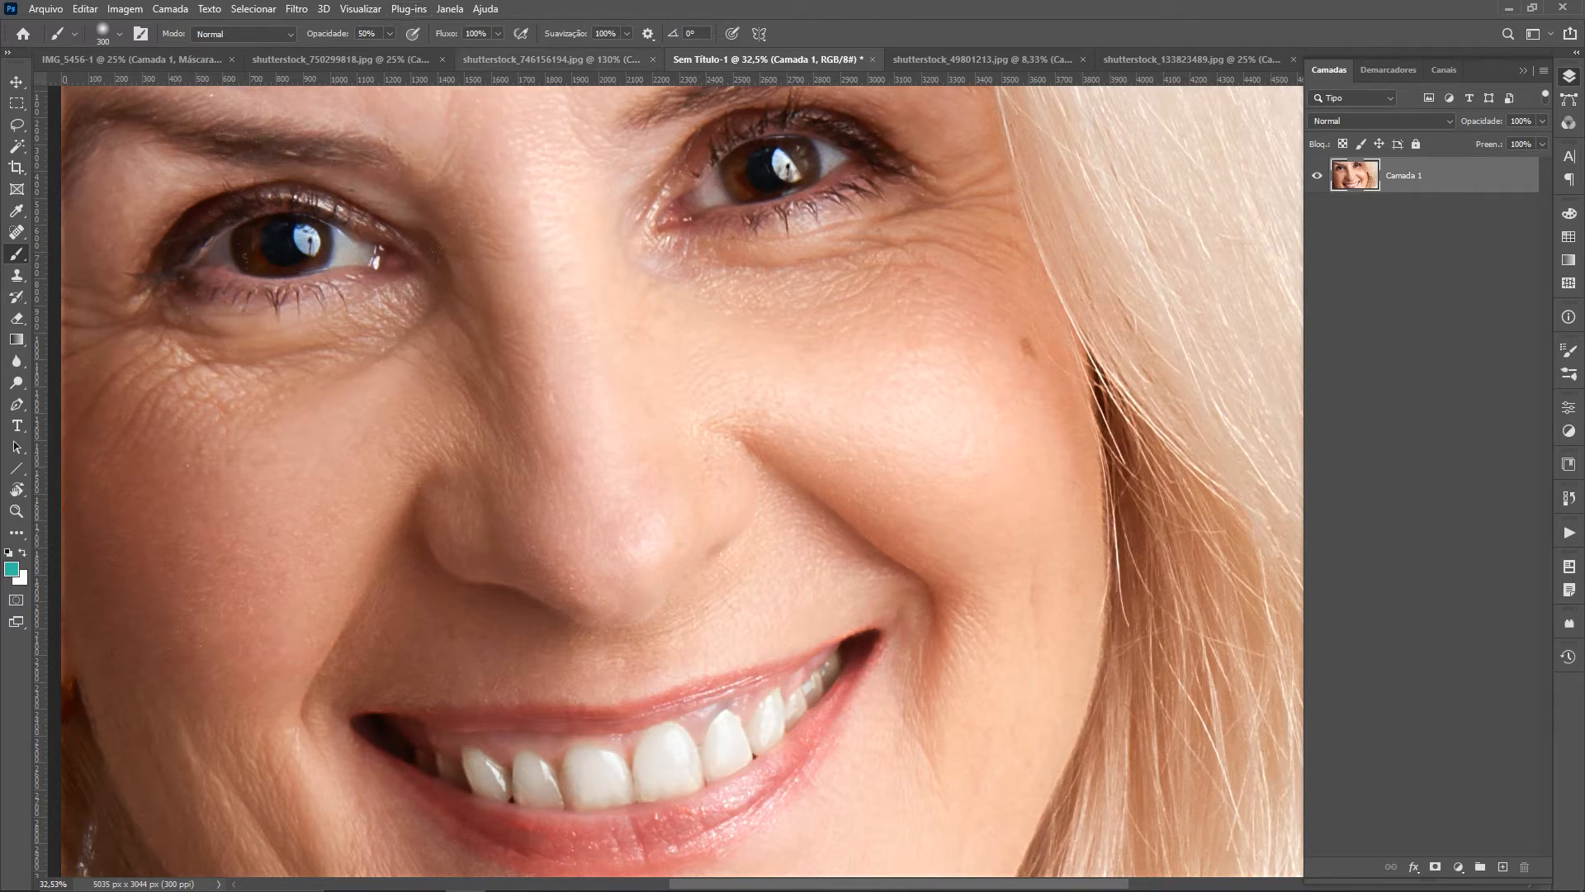
pyautogui.click(552, 59)
# Step: Enable the beta makeup transfer neural filter in shutterstock_133823489.jpg with the man's face selected
pyautogui.hotkey('ctrl', 'Tab')
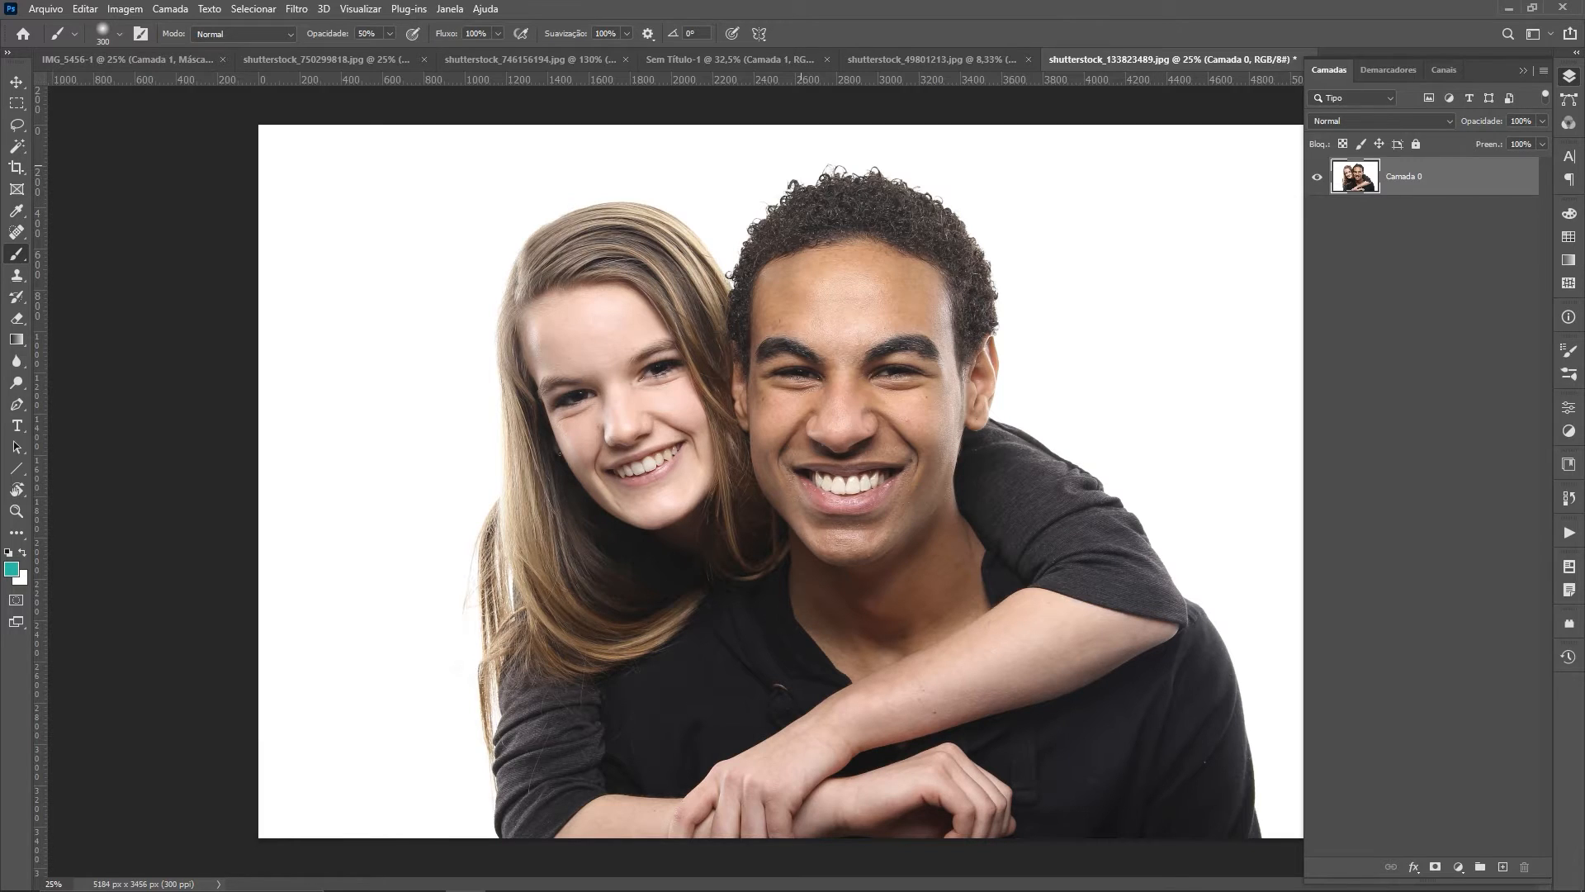
pyautogui.click(296, 9)
pyautogui.click(326, 76)
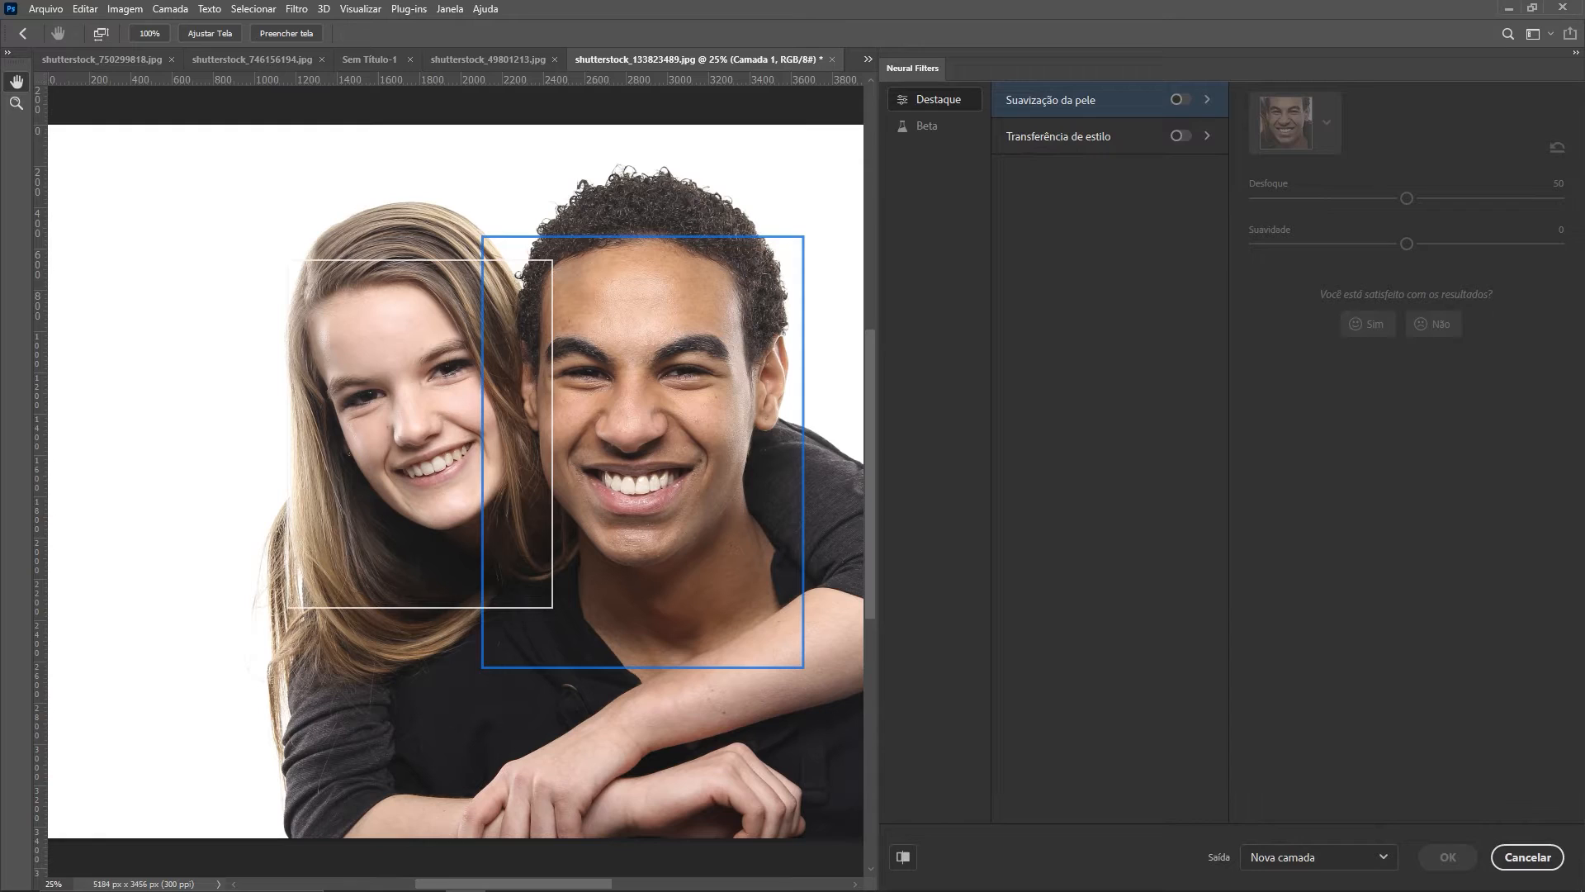
pyautogui.click(928, 127)
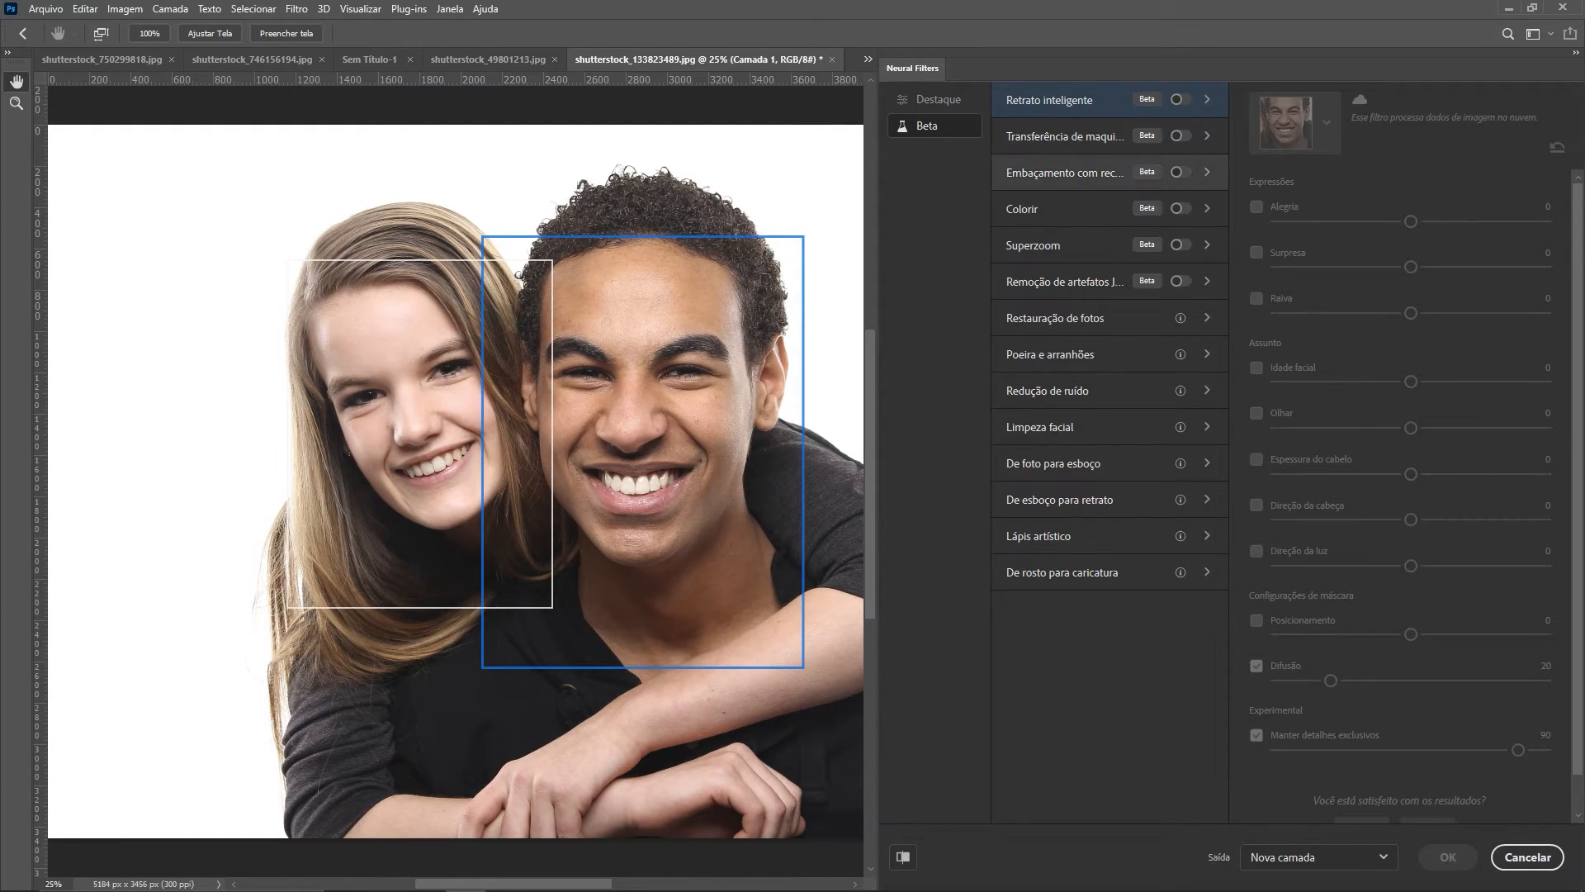
pyautogui.click(1180, 136)
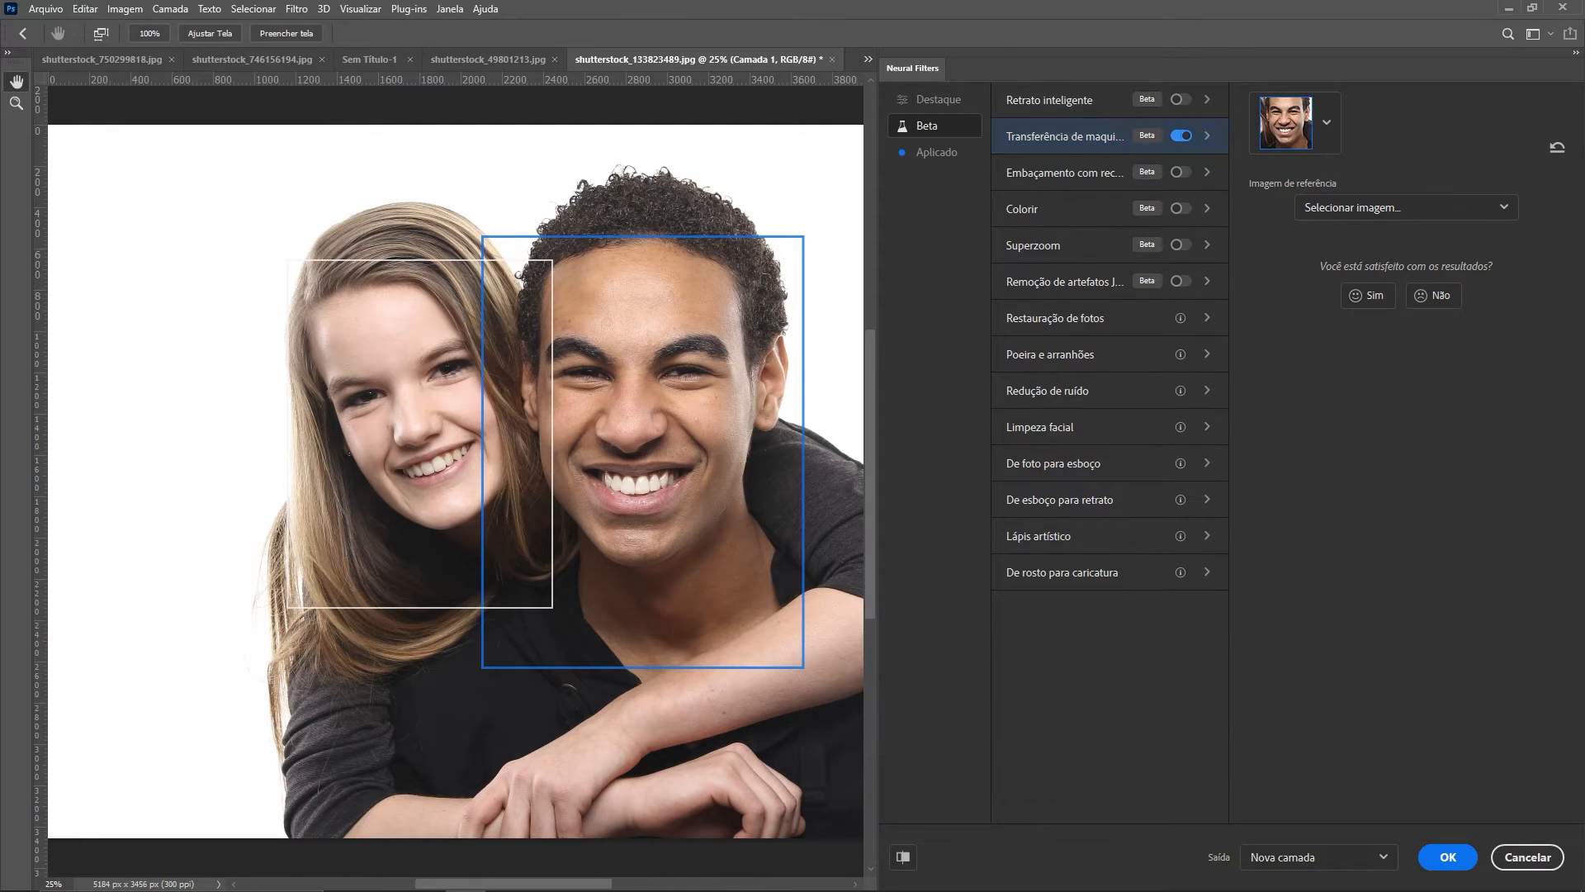
pyautogui.click(1296, 123)
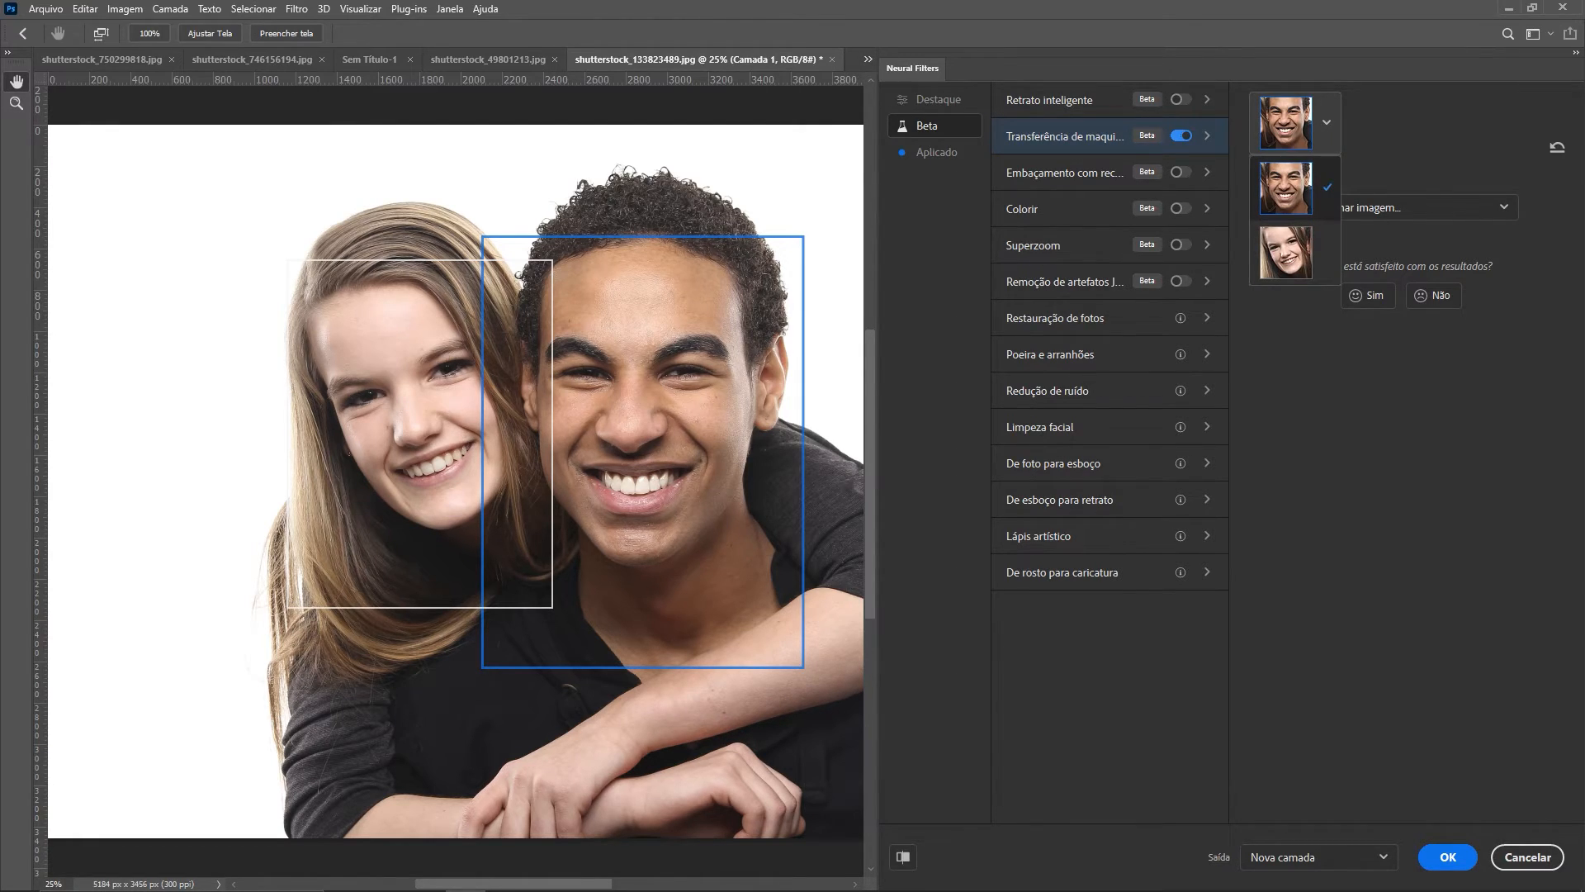
pyautogui.click(1290, 188)
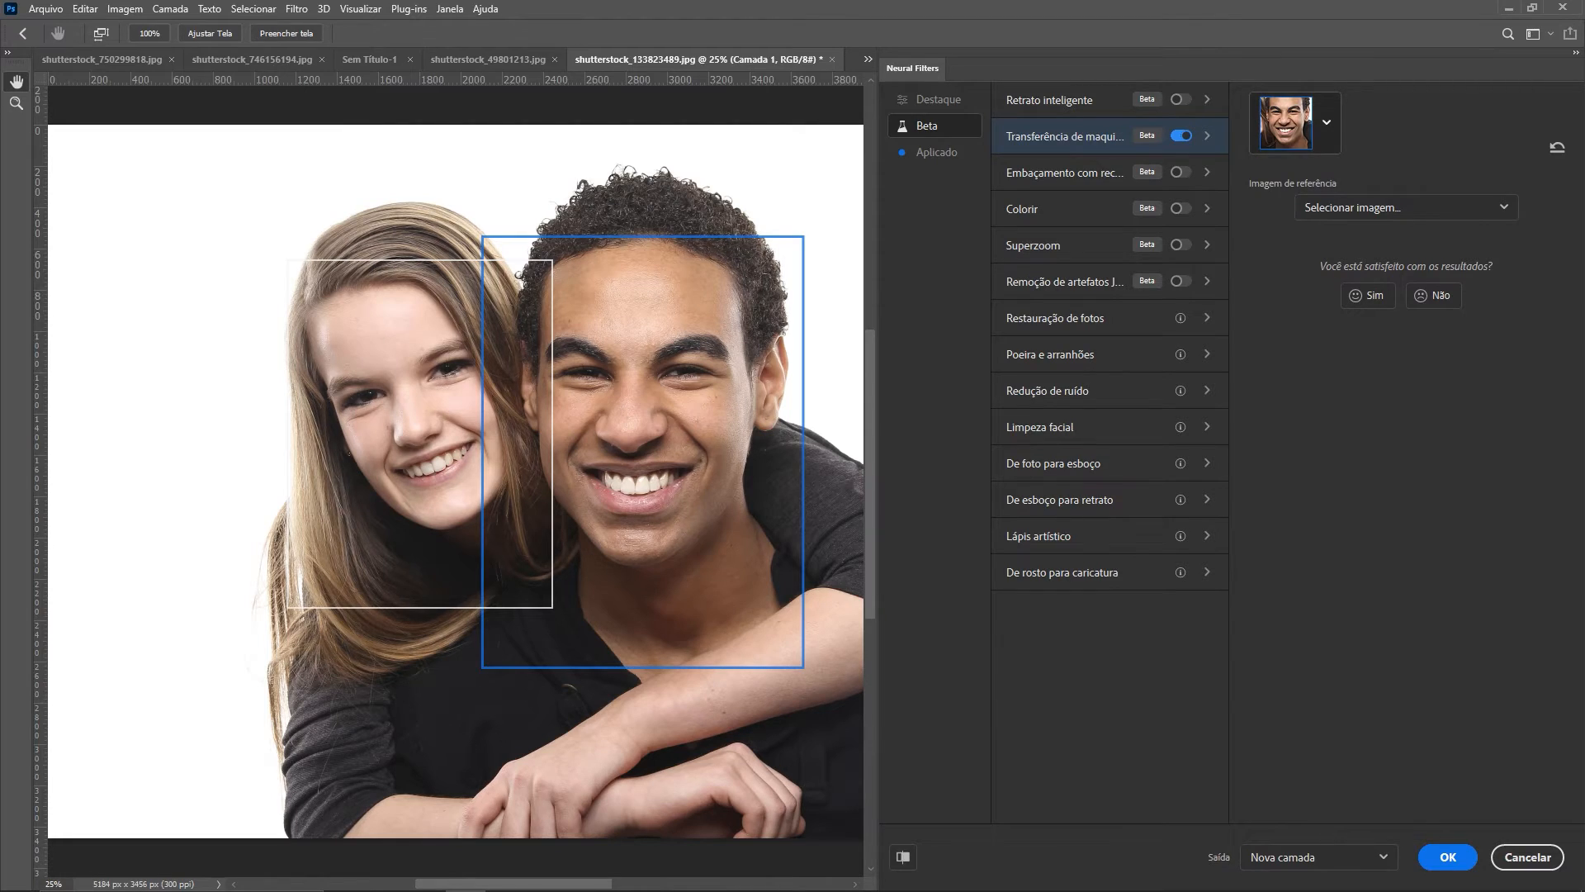
pyautogui.click(1406, 207)
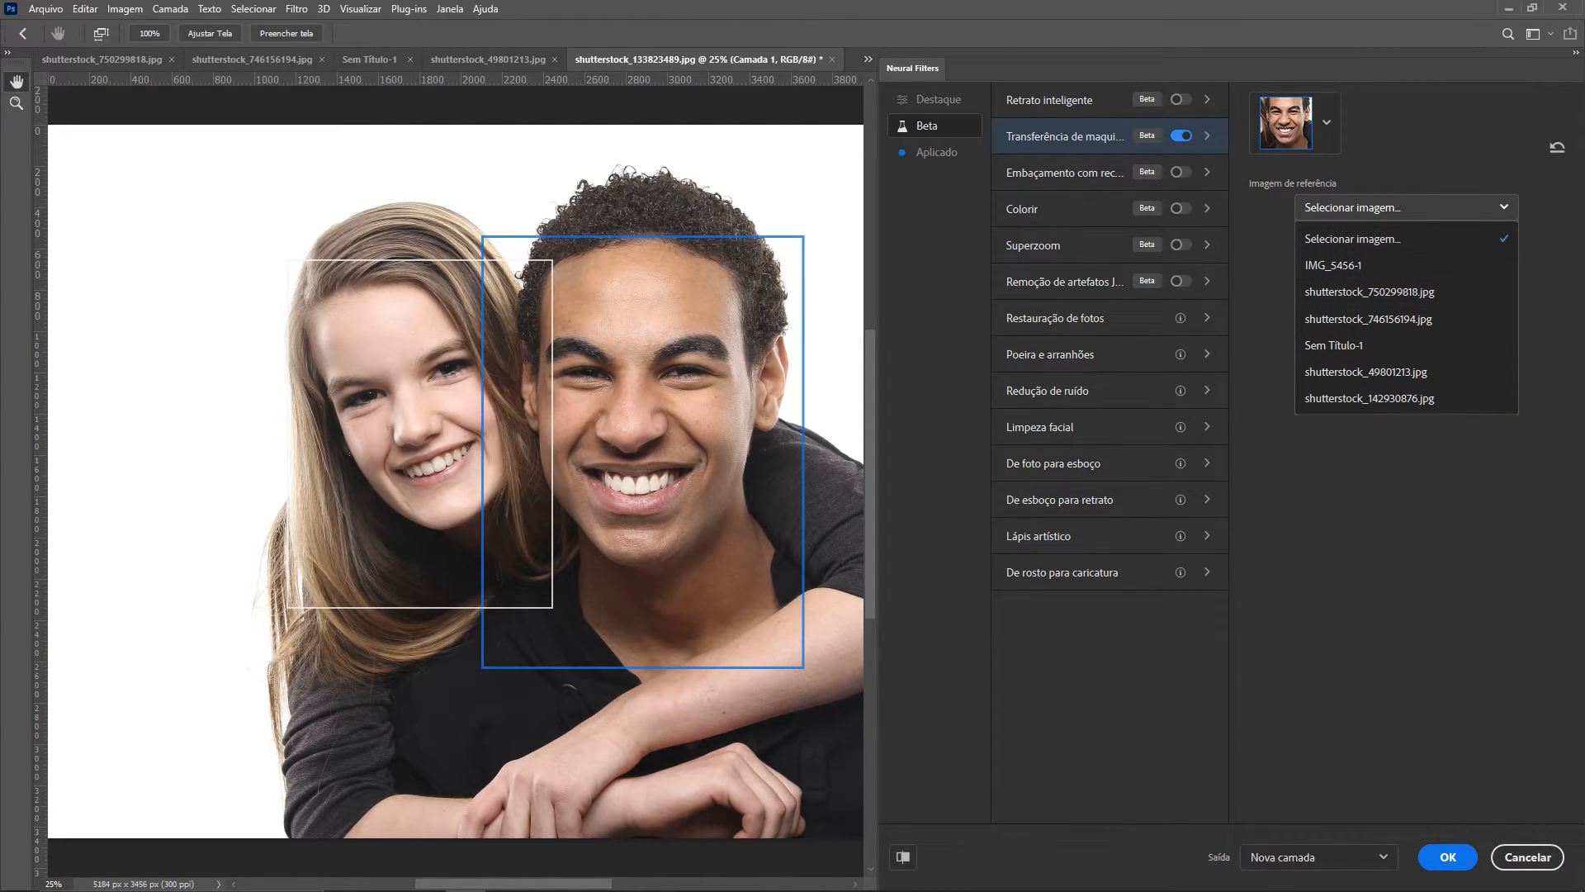
pyautogui.click(1406, 207)
pyautogui.click(1406, 207)
pyautogui.click(1354, 238)
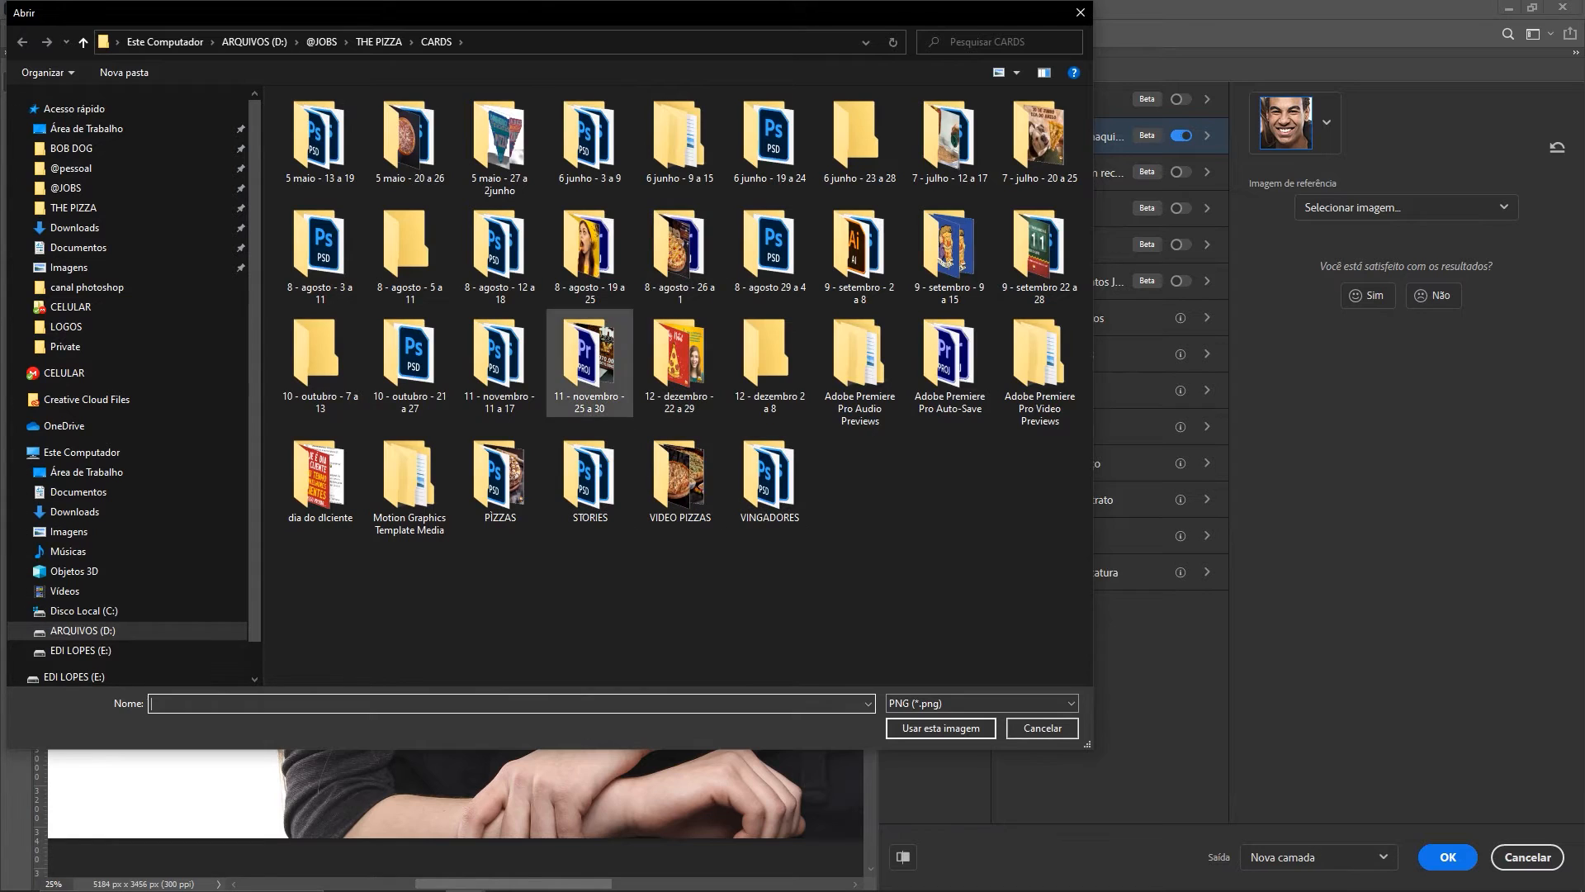
pyautogui.click(1043, 727)
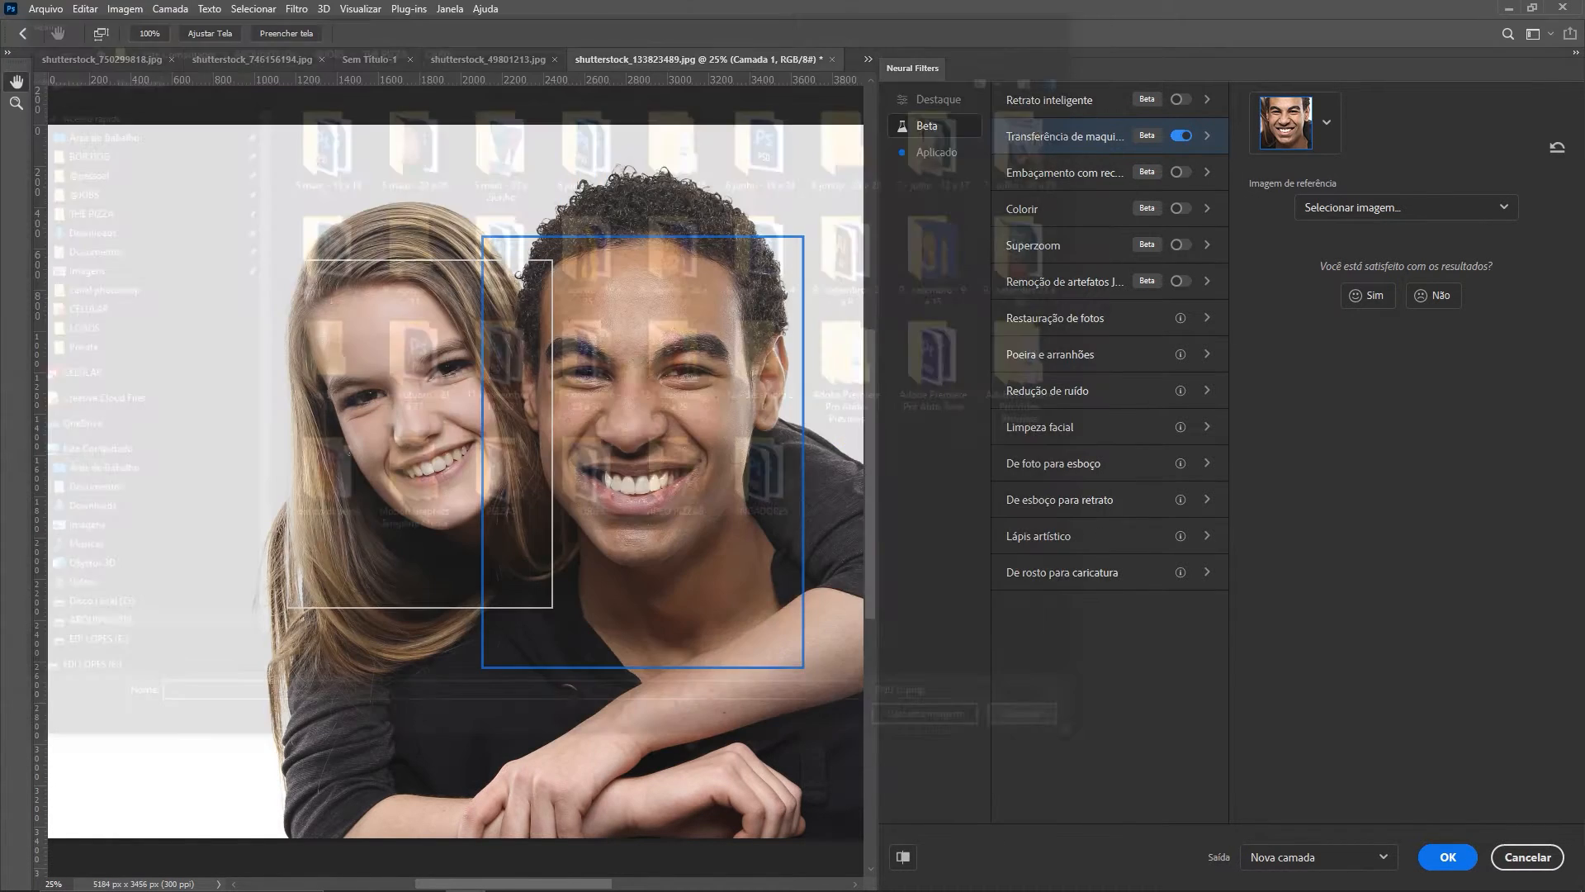
# Step: Transfer the makeup from shutterstock_49801213.jpg to the man's face and the woman's face, output as a new layer
pyautogui.click(1406, 207)
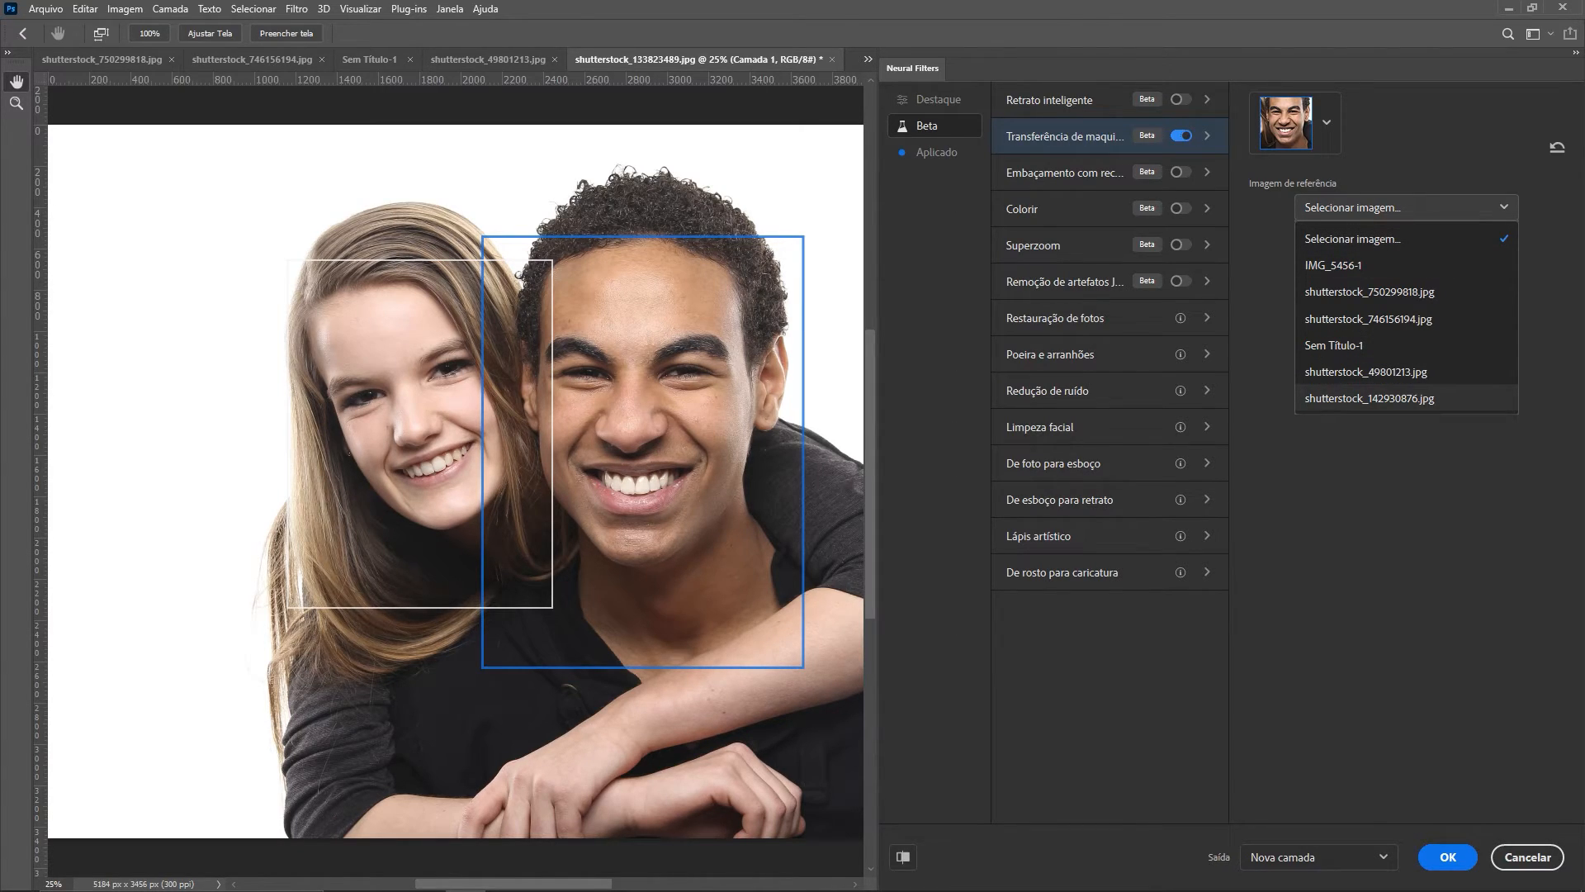
pyautogui.click(1367, 373)
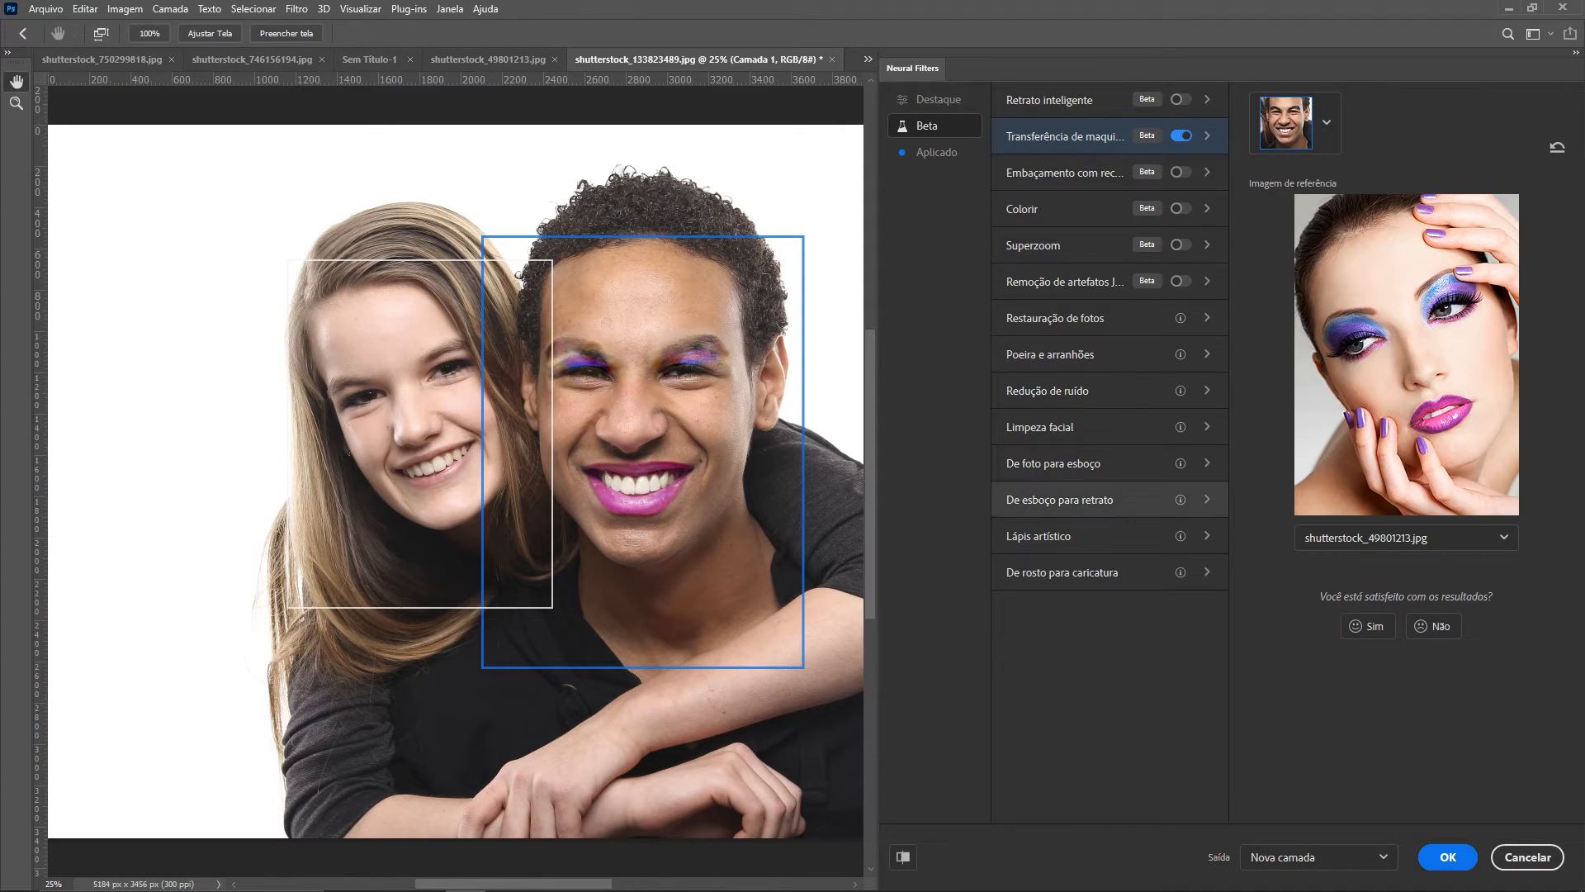
pyautogui.click(1296, 124)
pyautogui.click(1286, 252)
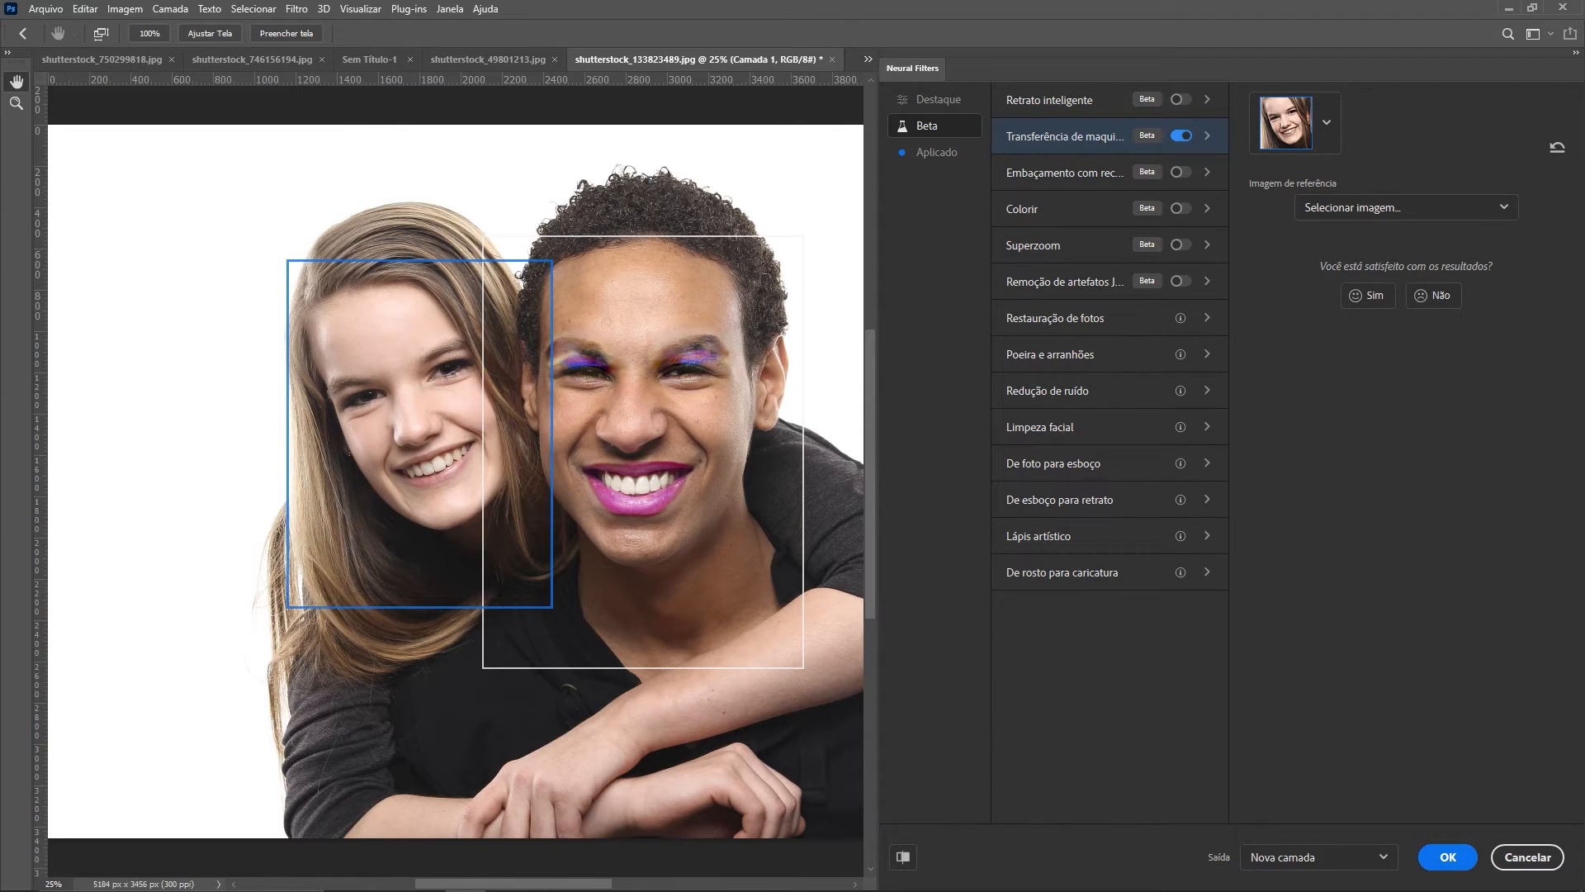
pyautogui.click(1406, 207)
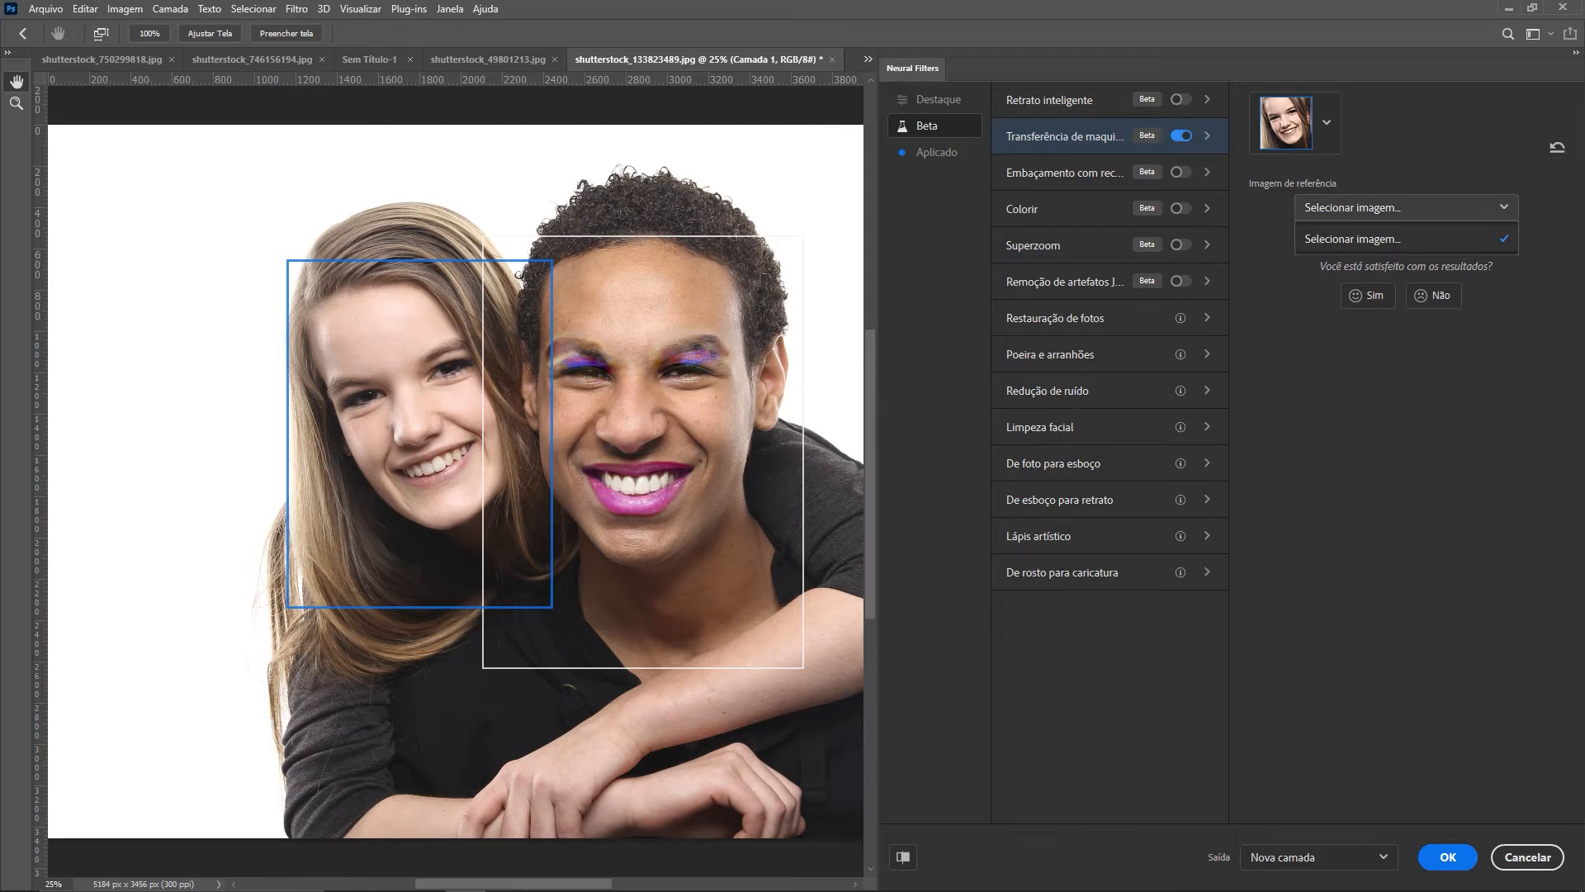
pyautogui.click(1406, 207)
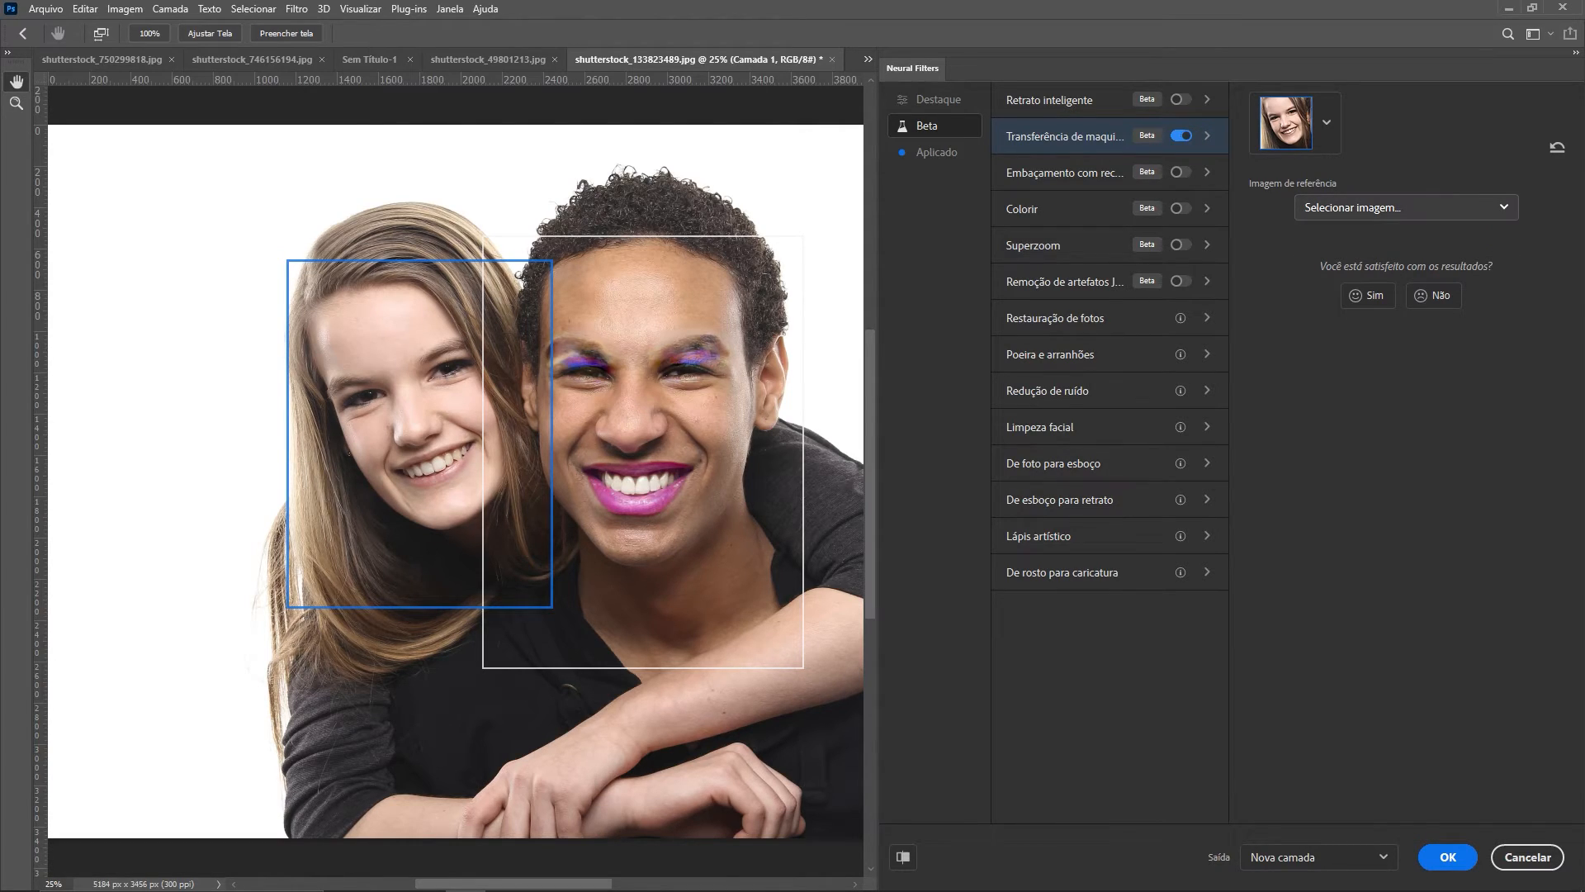
pyautogui.click(1406, 208)
pyautogui.click(1395, 372)
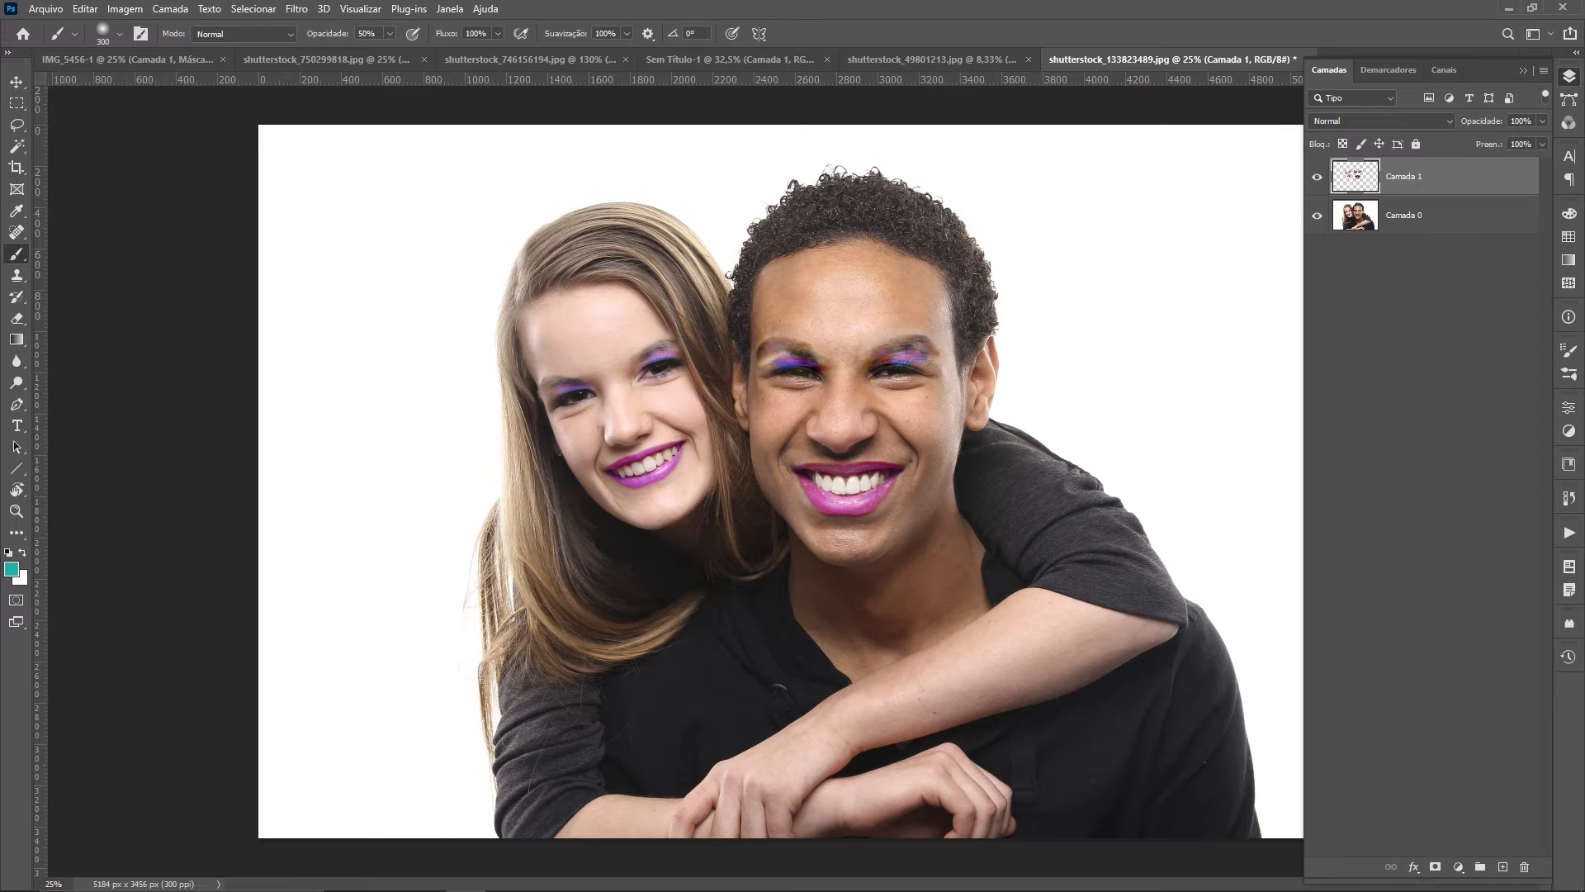
# Step: Compare the couple's faces up close with Camada 1 off and on
pyautogui.press('z')
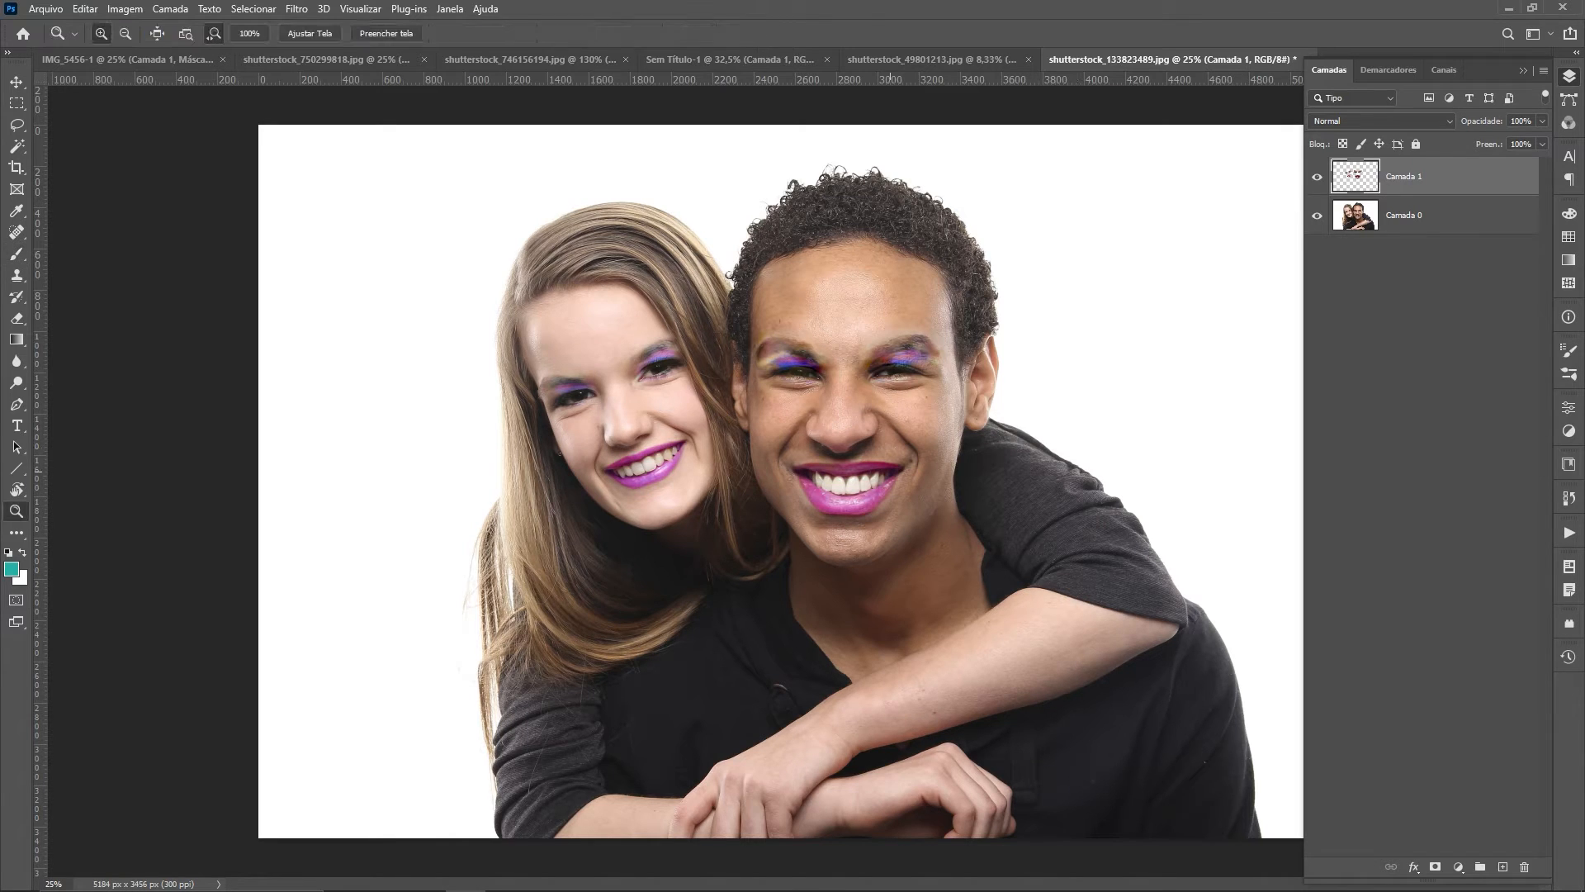
pyautogui.moveTo(842, 492); pyautogui.dragTo(1001, 491)
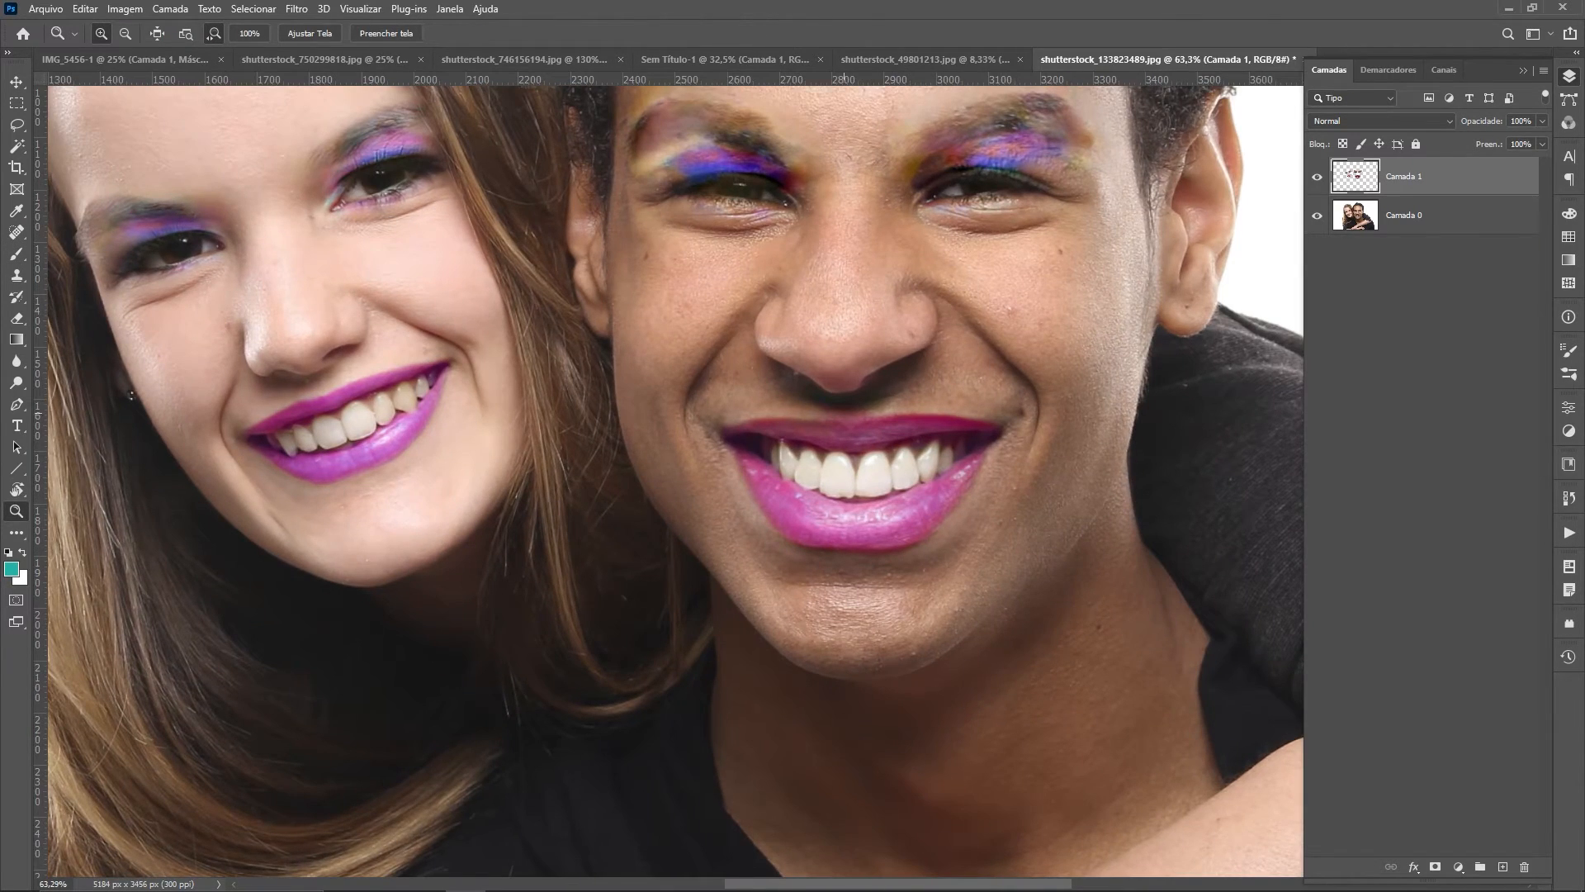
pyautogui.click(1316, 176)
pyautogui.click(1316, 176)
pyautogui.click(1317, 176)
pyautogui.click(1317, 175)
pyautogui.click(1317, 176)
pyautogui.click(1316, 176)
pyautogui.click(1317, 176)
# Step: Add a layer mask to Camada 1 and check the makeup in the reference photo shutterstock_49801213.jpg
pyautogui.click(1435, 866)
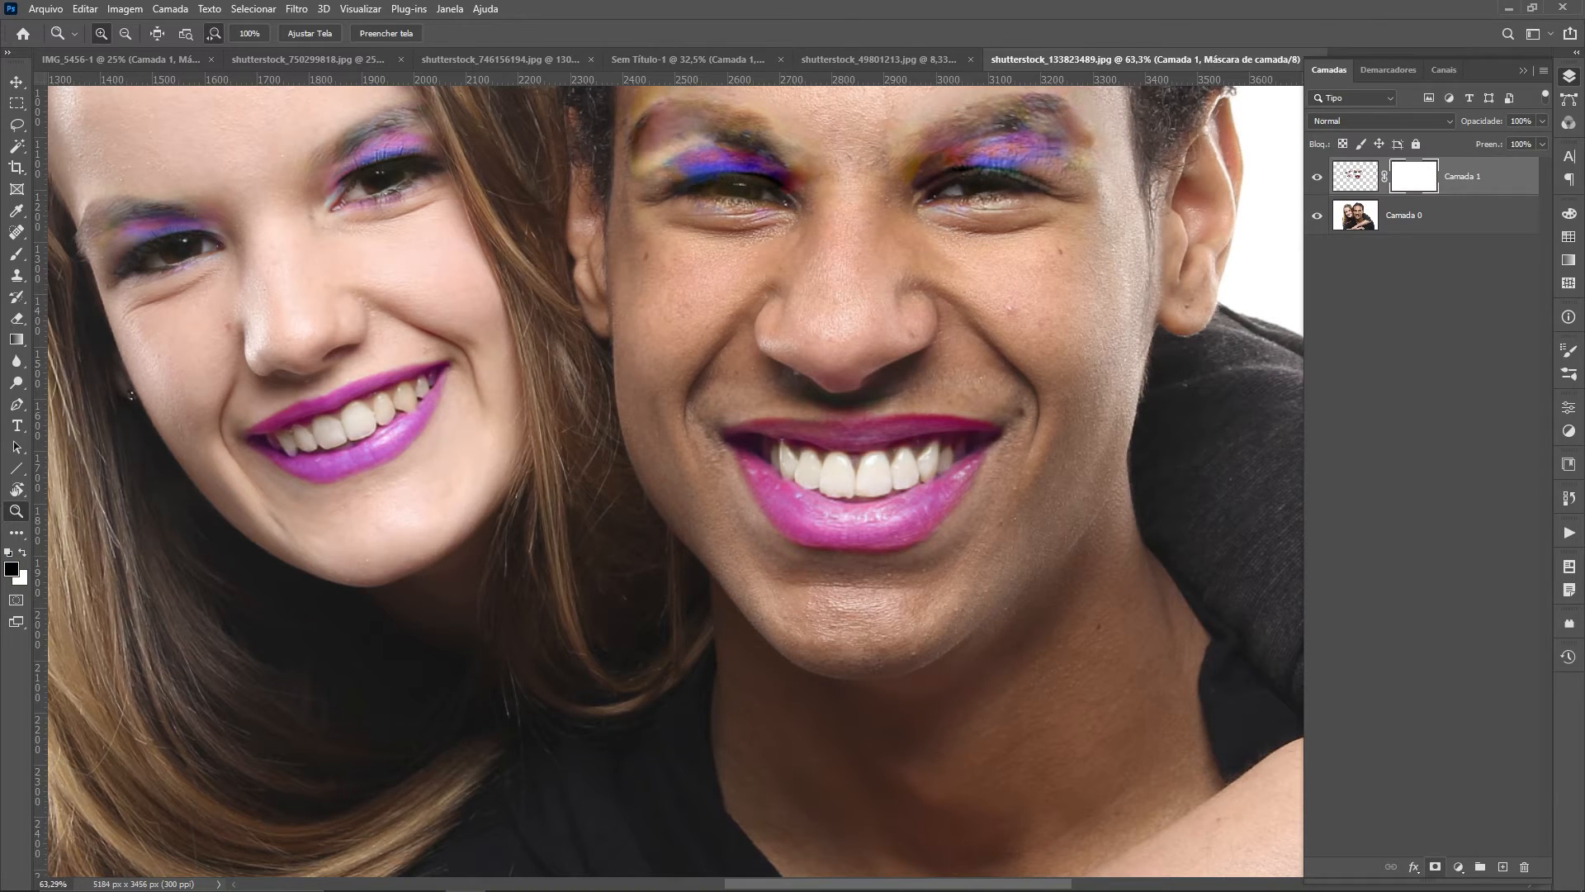
pyautogui.moveTo(699, 322); pyautogui.dragTo(633, 502)
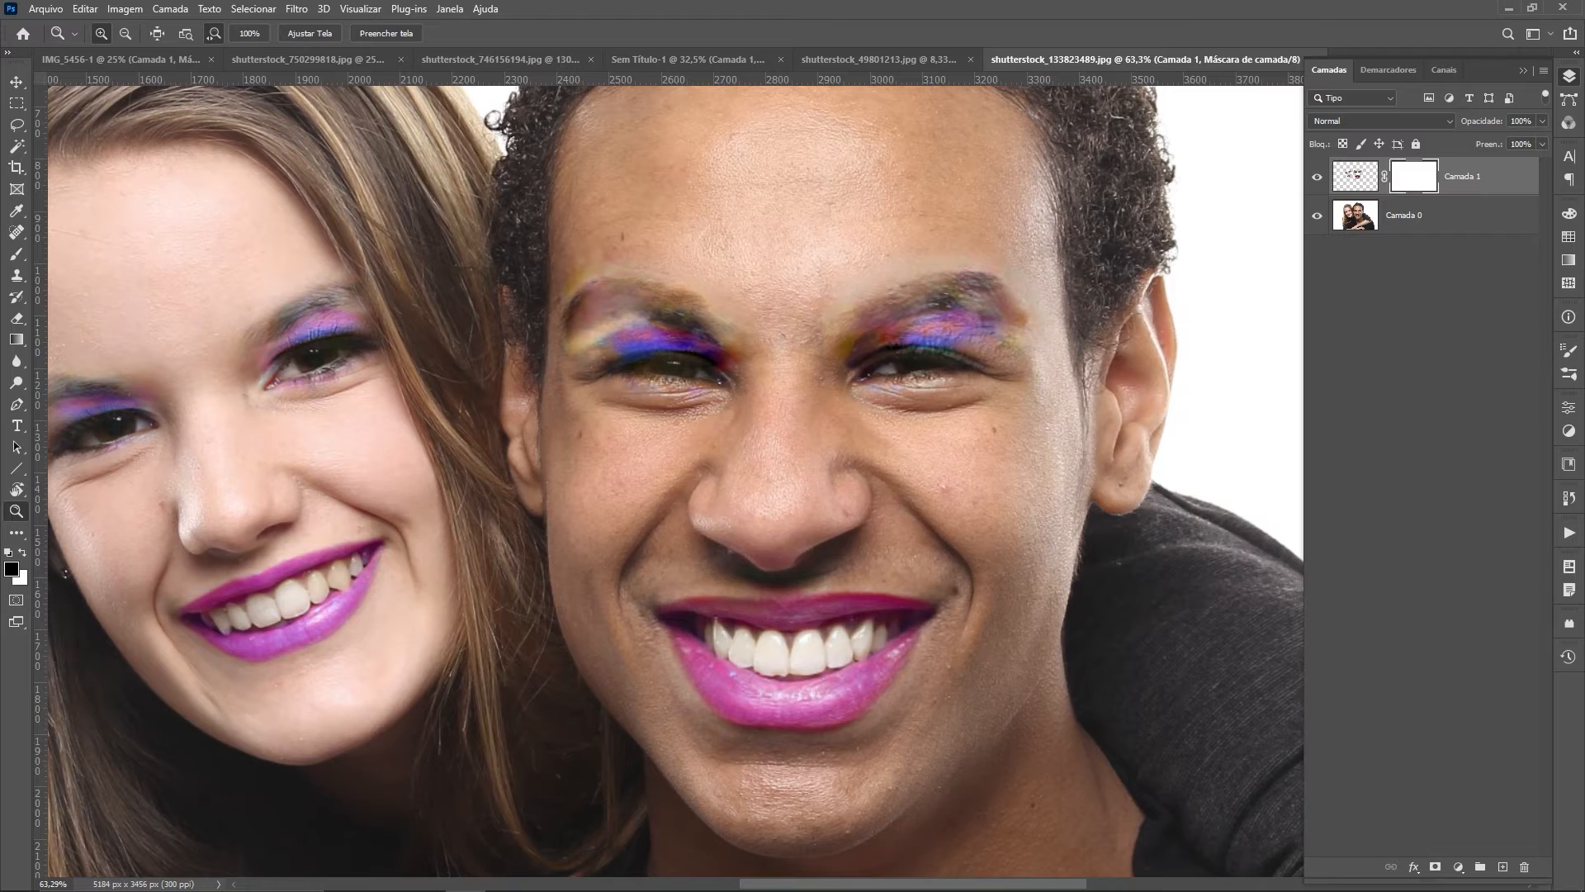
pyautogui.click(880, 59)
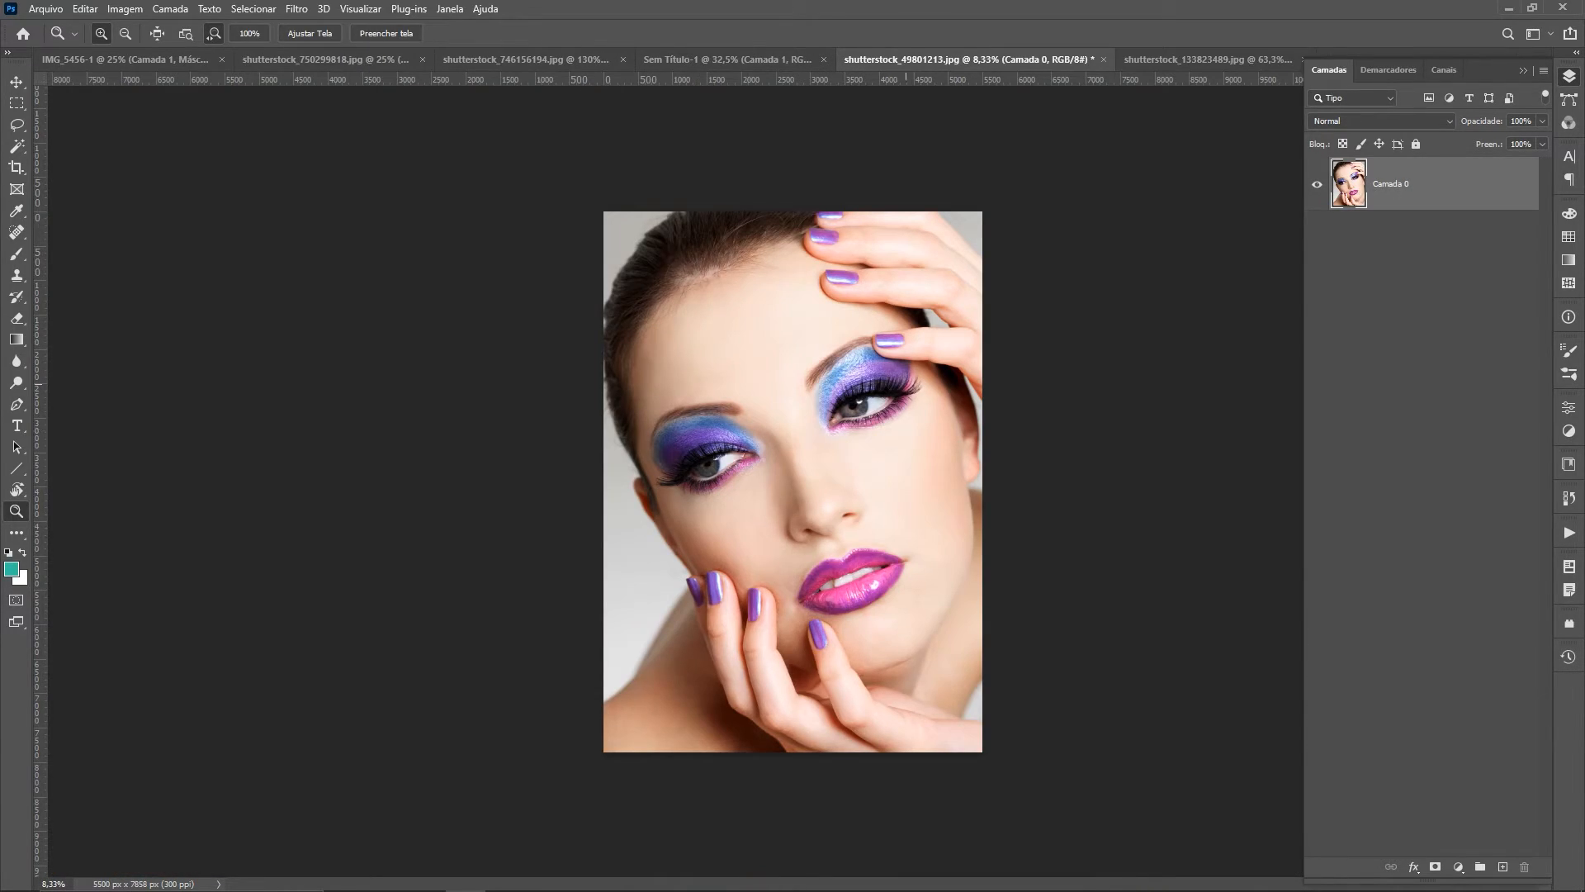
pyautogui.click(1205, 59)
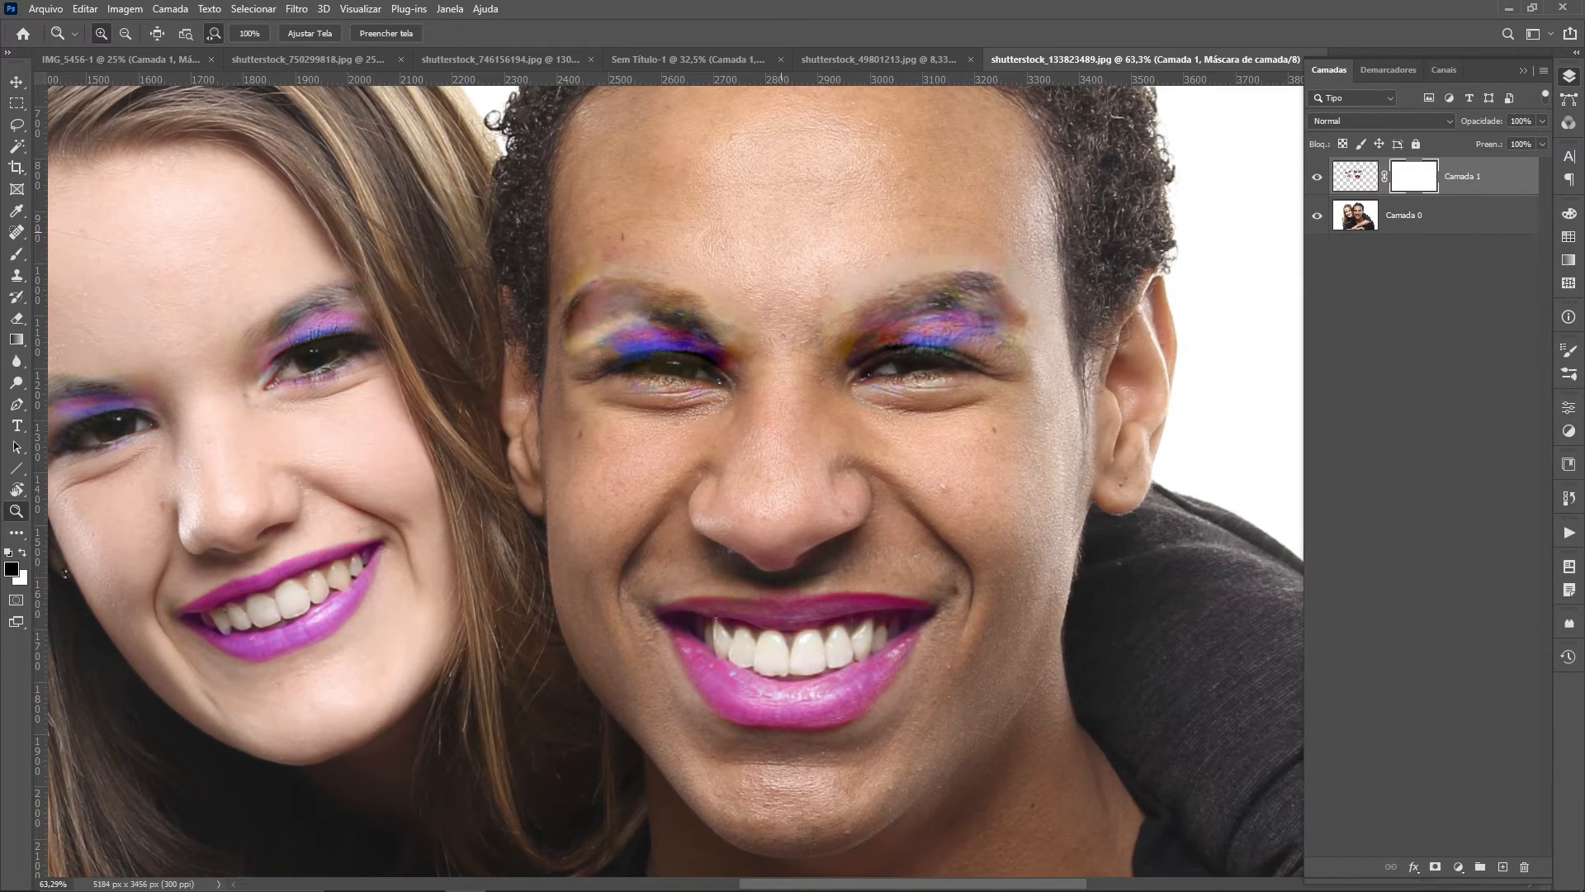
# Step: Paint black on Camada 1's mask over the man's eyebrows, reducing the brush to 70 px and raising its opacity to 100%
pyautogui.press('b')
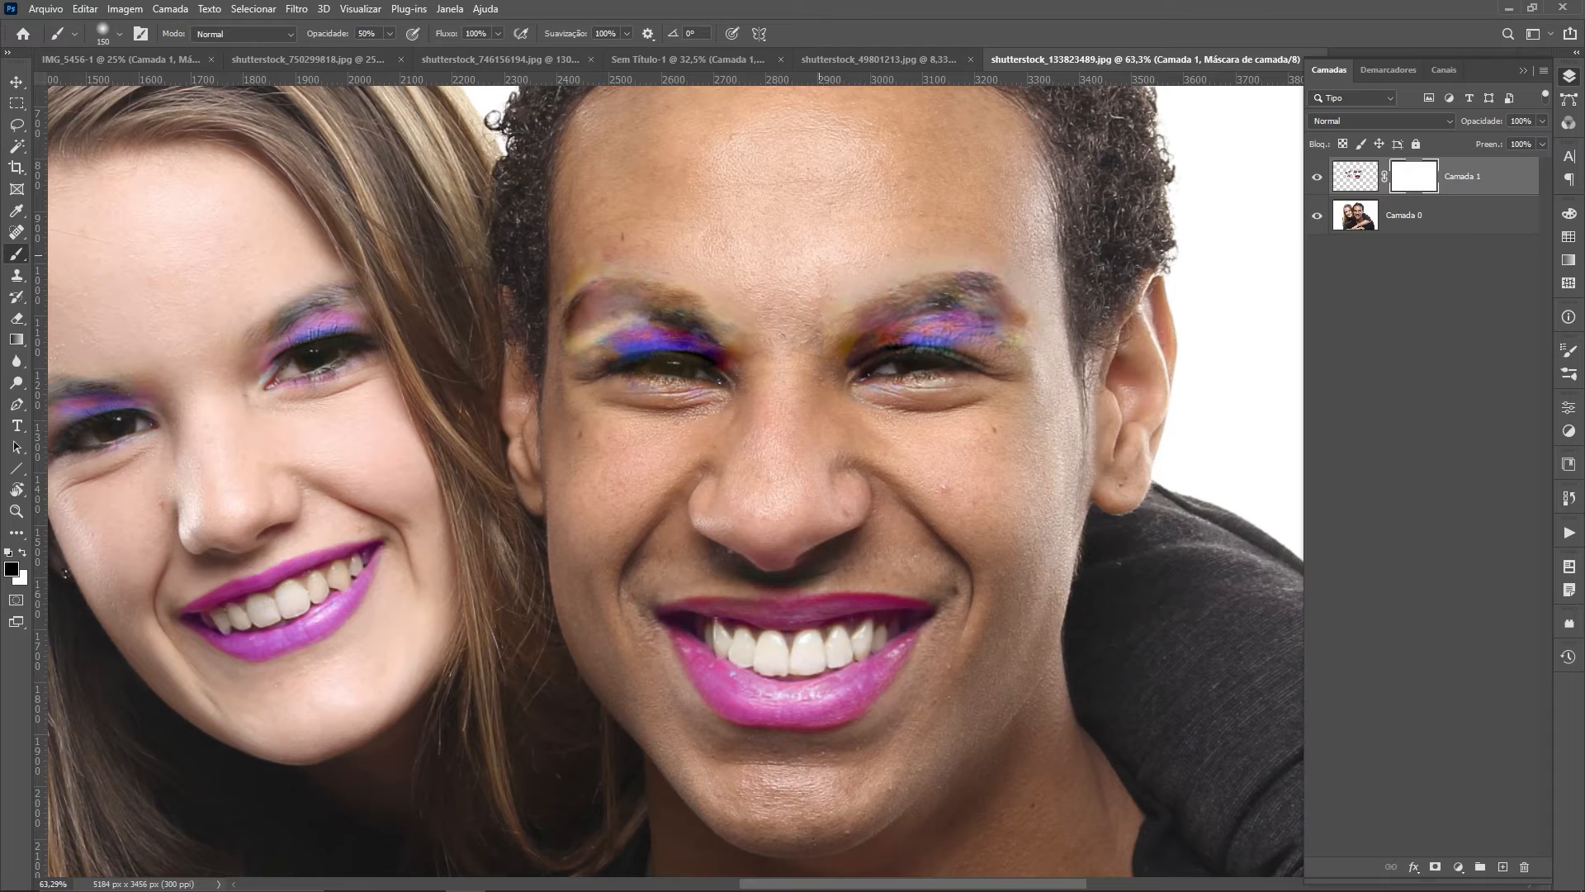
pyautogui.moveTo(851, 301); pyautogui.dragTo(951, 280)
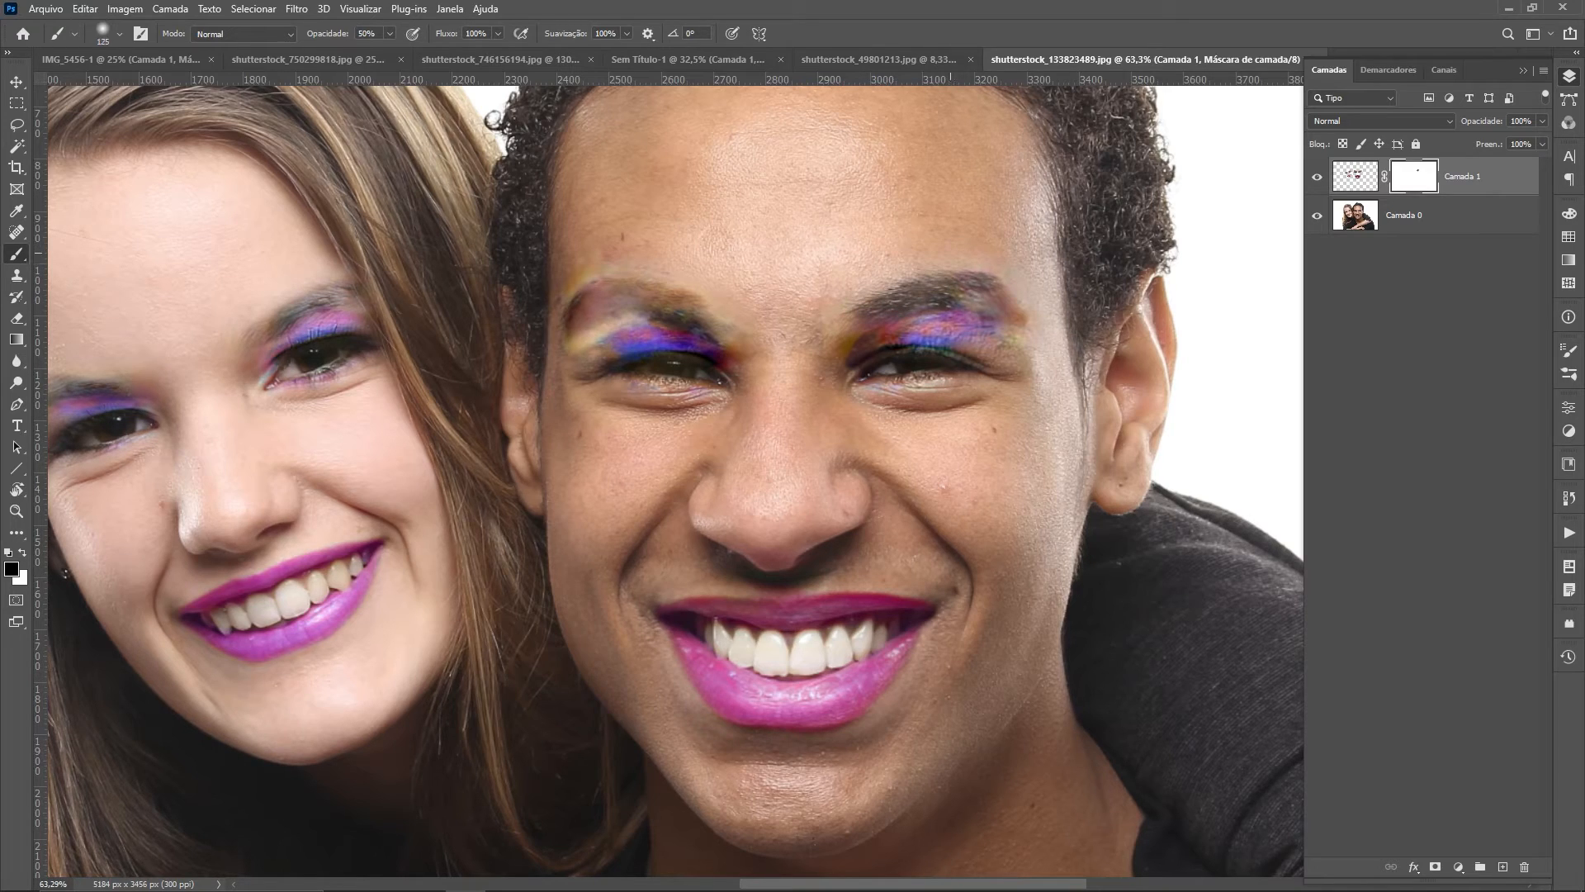
pyautogui.moveTo(838, 312)
pyautogui.mouseDown()
pyautogui.moveTo(949, 284)
pyautogui.moveTo(990, 295)
pyautogui.moveTo(1009, 322)
pyautogui.moveTo(997, 297)
pyautogui.mouseUp()
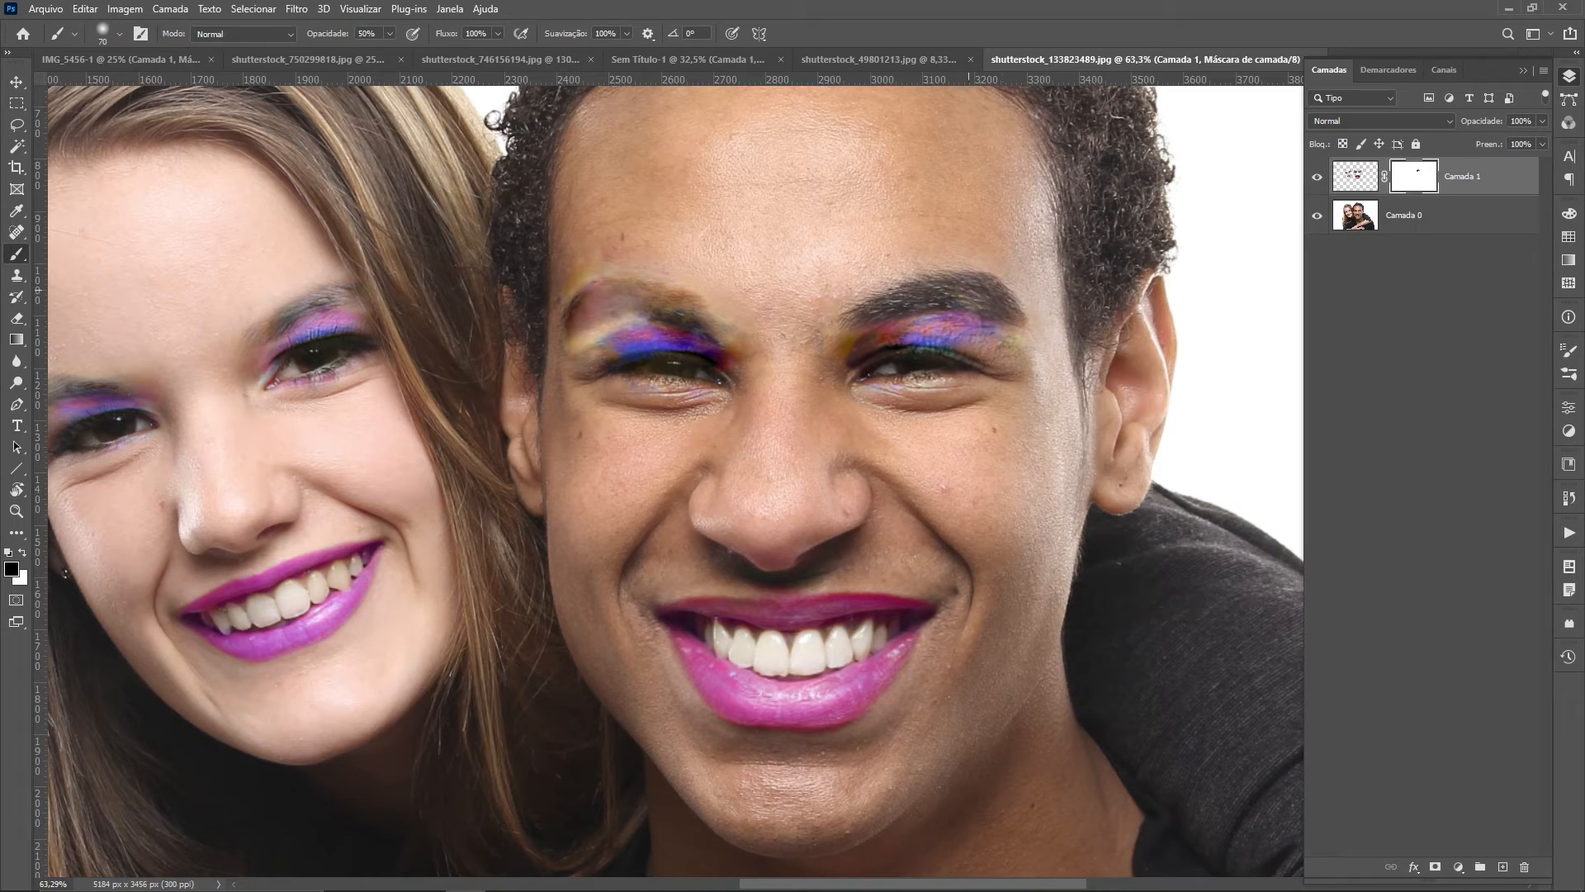
pyautogui.press('0')
pyautogui.moveTo(1030, 297); pyautogui.dragTo(813, 338)
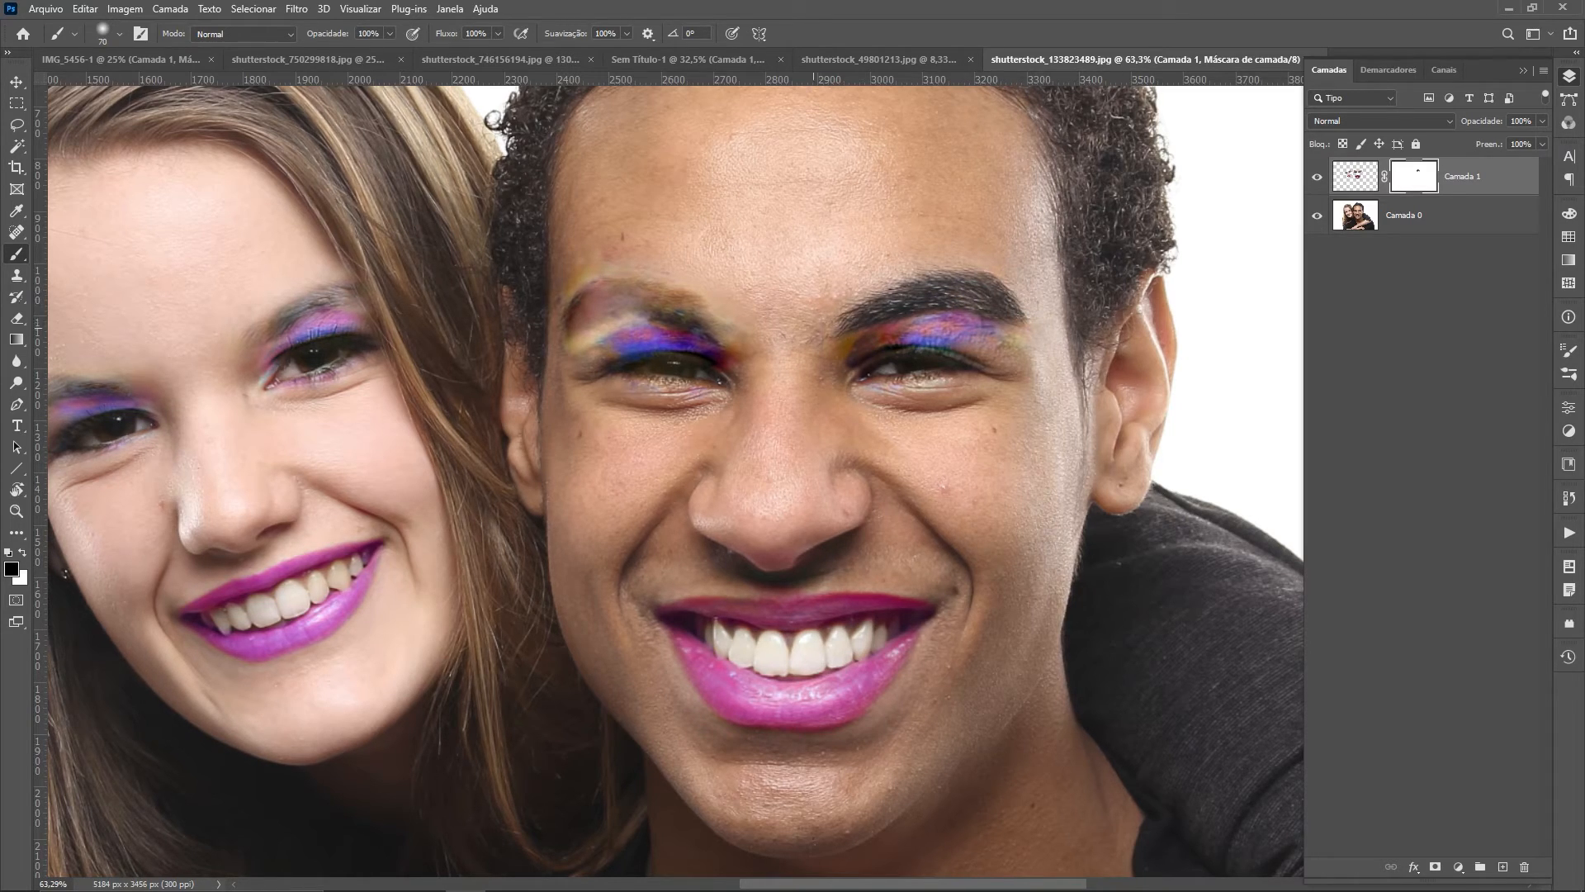
pyautogui.moveTo(731, 326)
pyautogui.mouseDown()
pyautogui.moveTo(598, 299)
pyautogui.moveTo(569, 330)
pyautogui.moveTo(756, 338)
pyautogui.mouseUp()
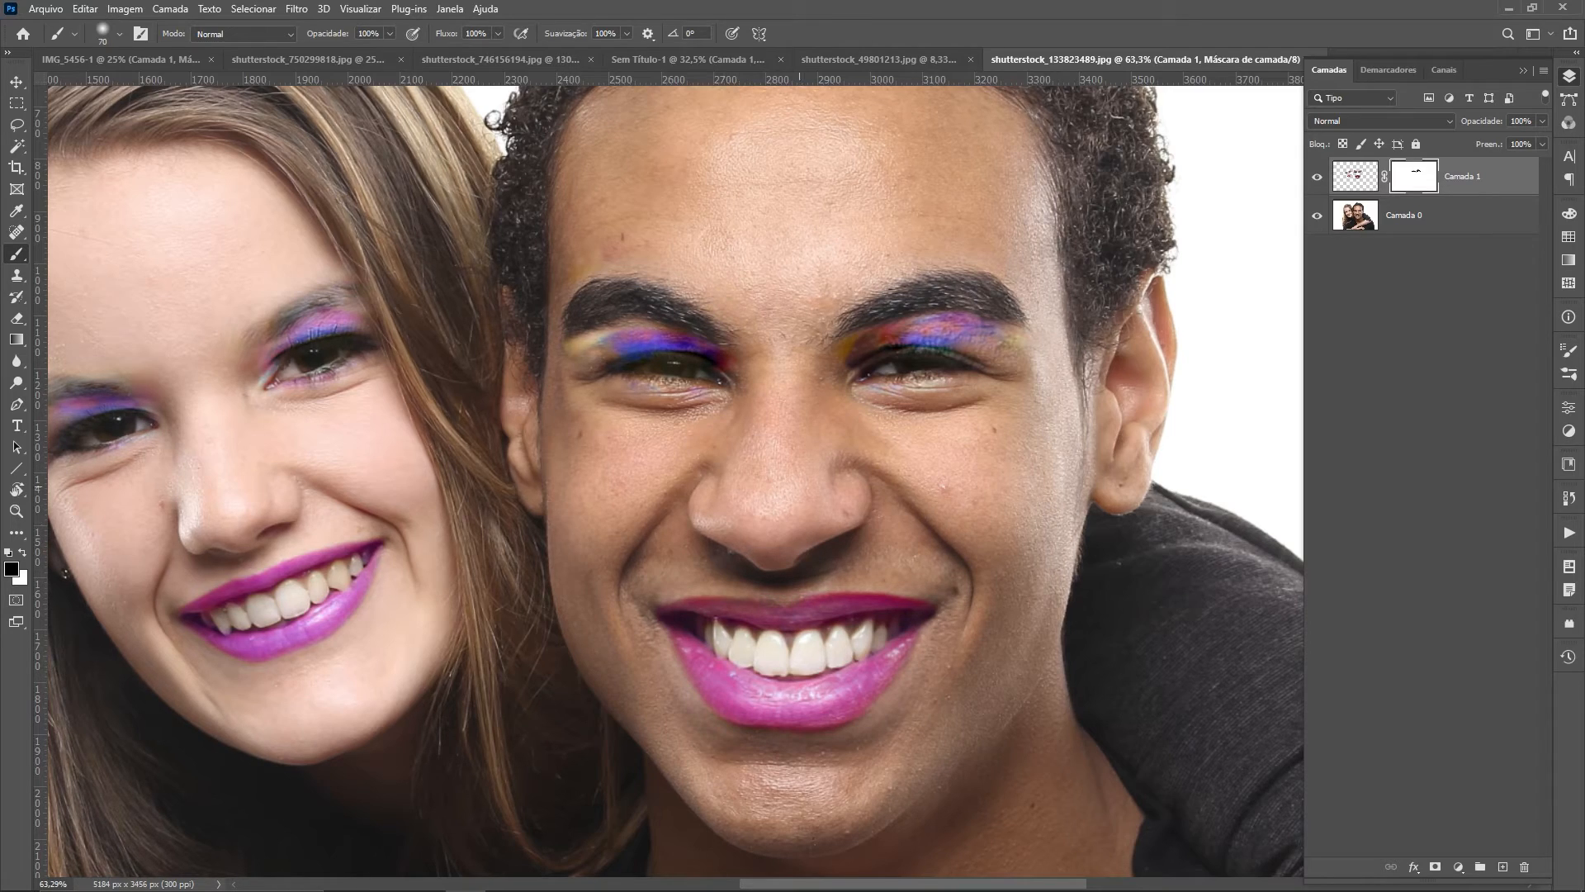
# Step: Paint black on Camada 1's mask over both of the woman's eyebrows with the 70 px brush at 100% opacity
pyautogui.moveTo(565, 328)
pyautogui.mouseDown()
pyautogui.moveTo(592, 310)
pyautogui.moveTo(892, 321)
pyautogui.moveTo(1027, 297)
pyautogui.mouseUp()
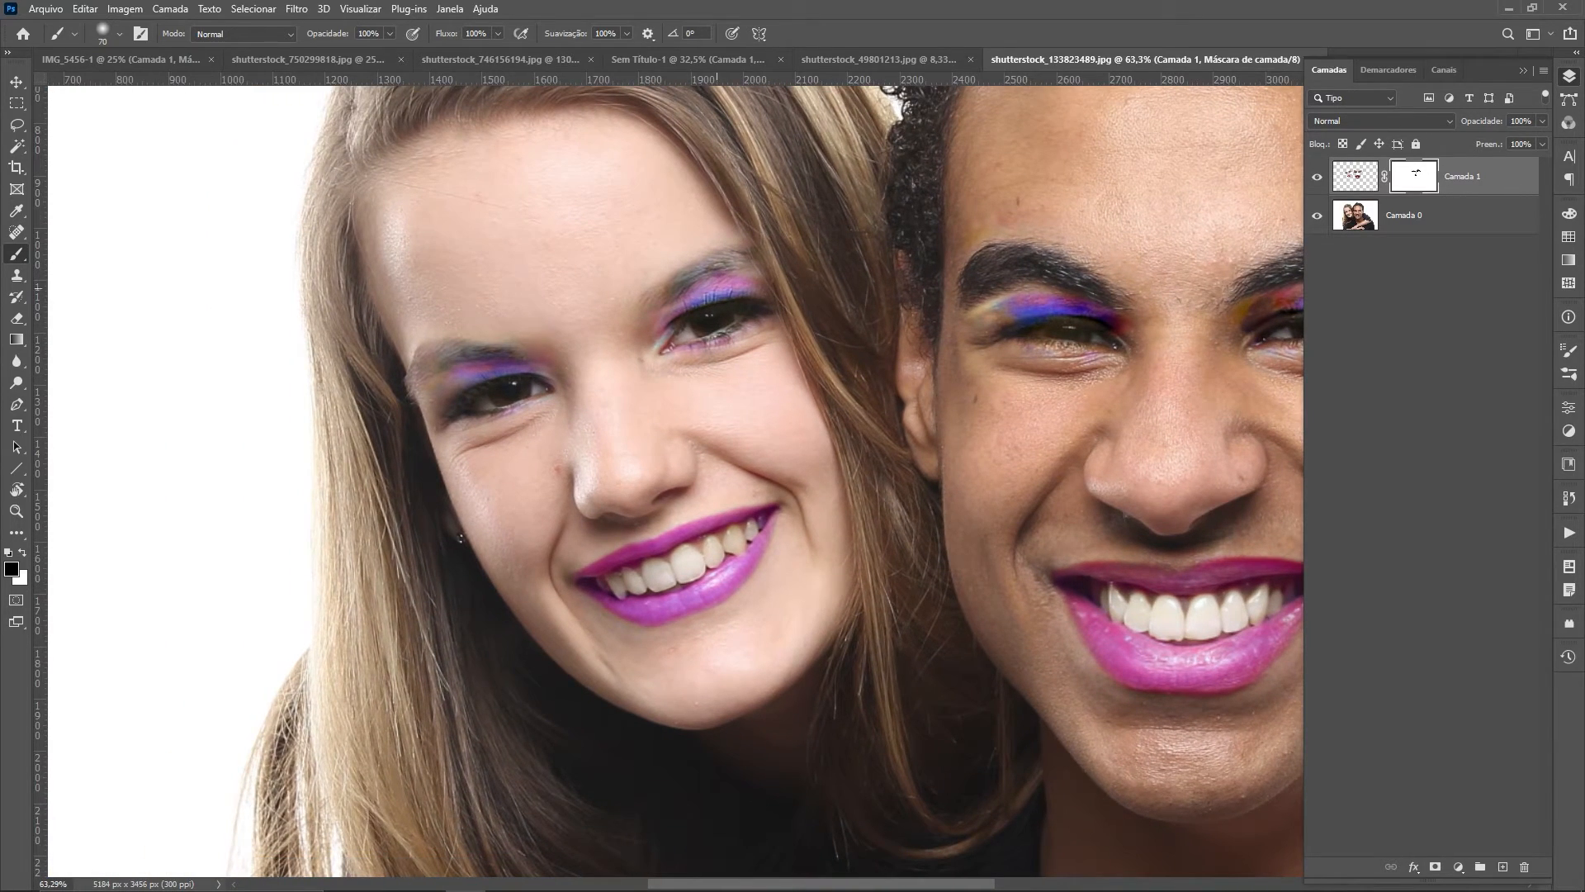
pyautogui.moveTo(740, 251); pyautogui.dragTo(653, 284)
pyautogui.moveTo(515, 347)
pyautogui.mouseDown()
pyautogui.moveTo(456, 342)
pyautogui.moveTo(425, 372)
pyautogui.moveTo(486, 336)
pyautogui.mouseUp()
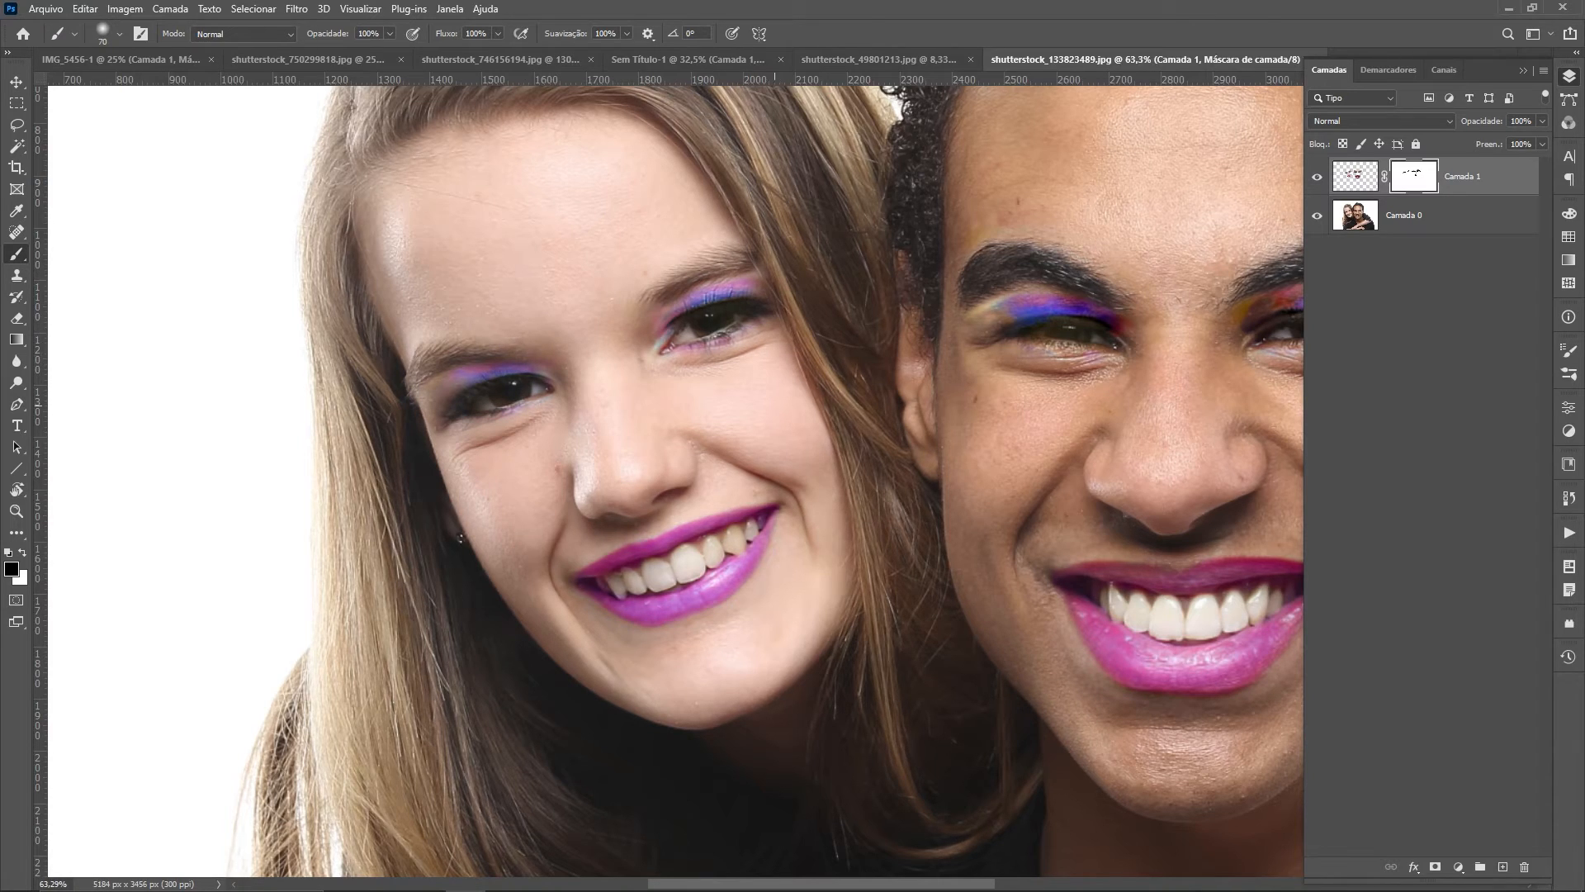
# Step: Paint black on Camada 1's mask over the man's eyes and lower lids, keeping the eyeshadow above them
pyautogui.moveTo(810, 445); pyautogui.dragTo(619, 420)
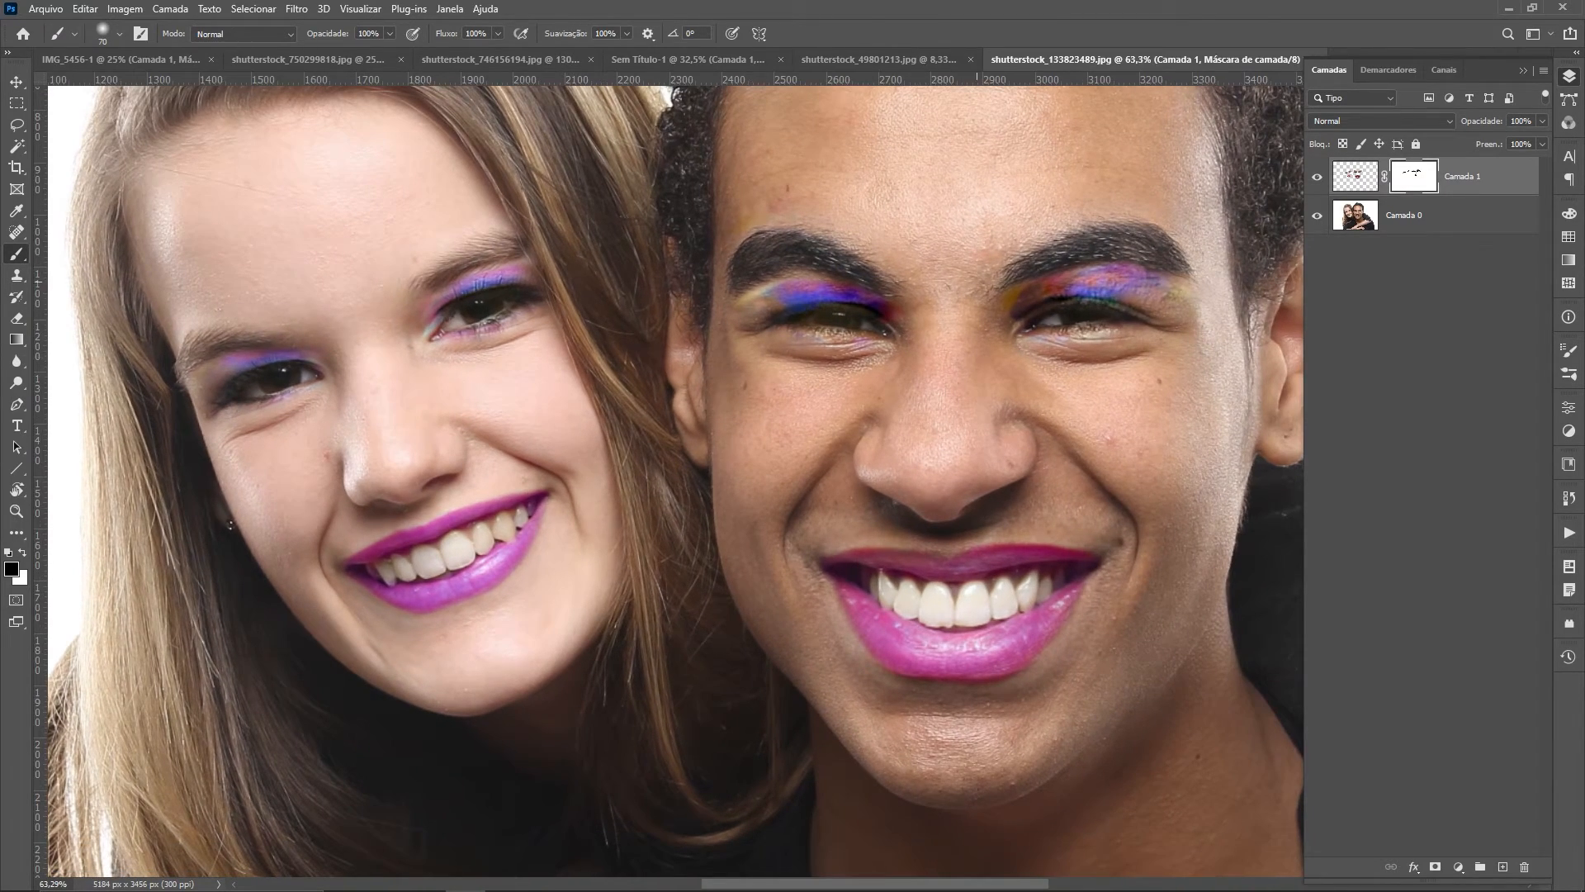
pyautogui.moveTo(858, 338); pyautogui.dragTo(803, 329)
pyautogui.moveTo(1037, 336); pyautogui.dragTo(1131, 326)
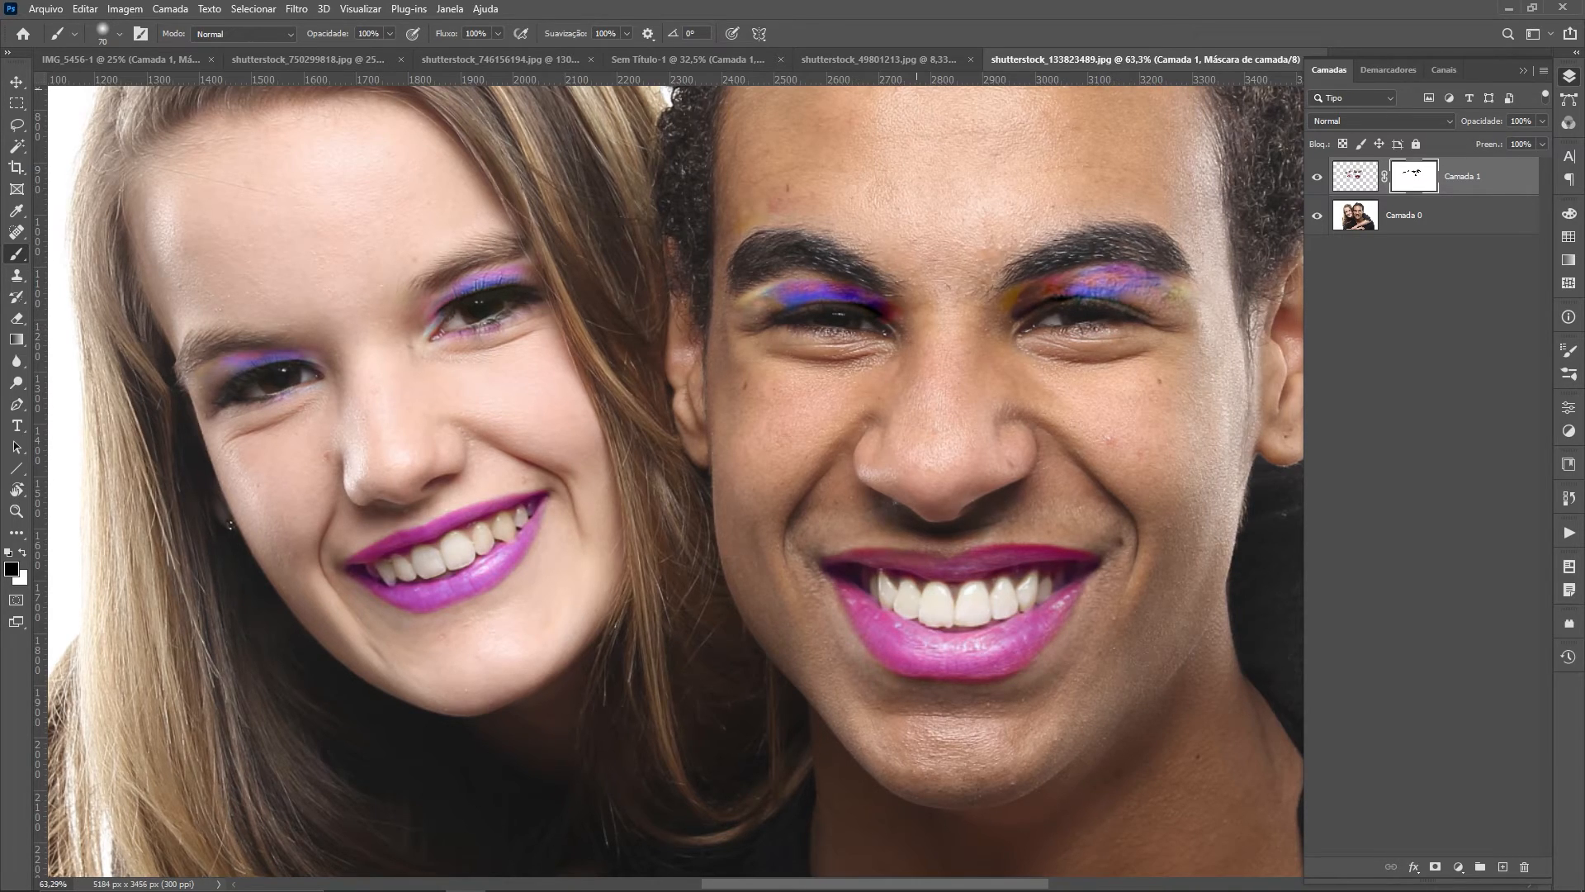
# Step: Switch to the portrait shutterstock_142930876.jpg and open the beta Neural Filters for it
pyautogui.click(879, 59)
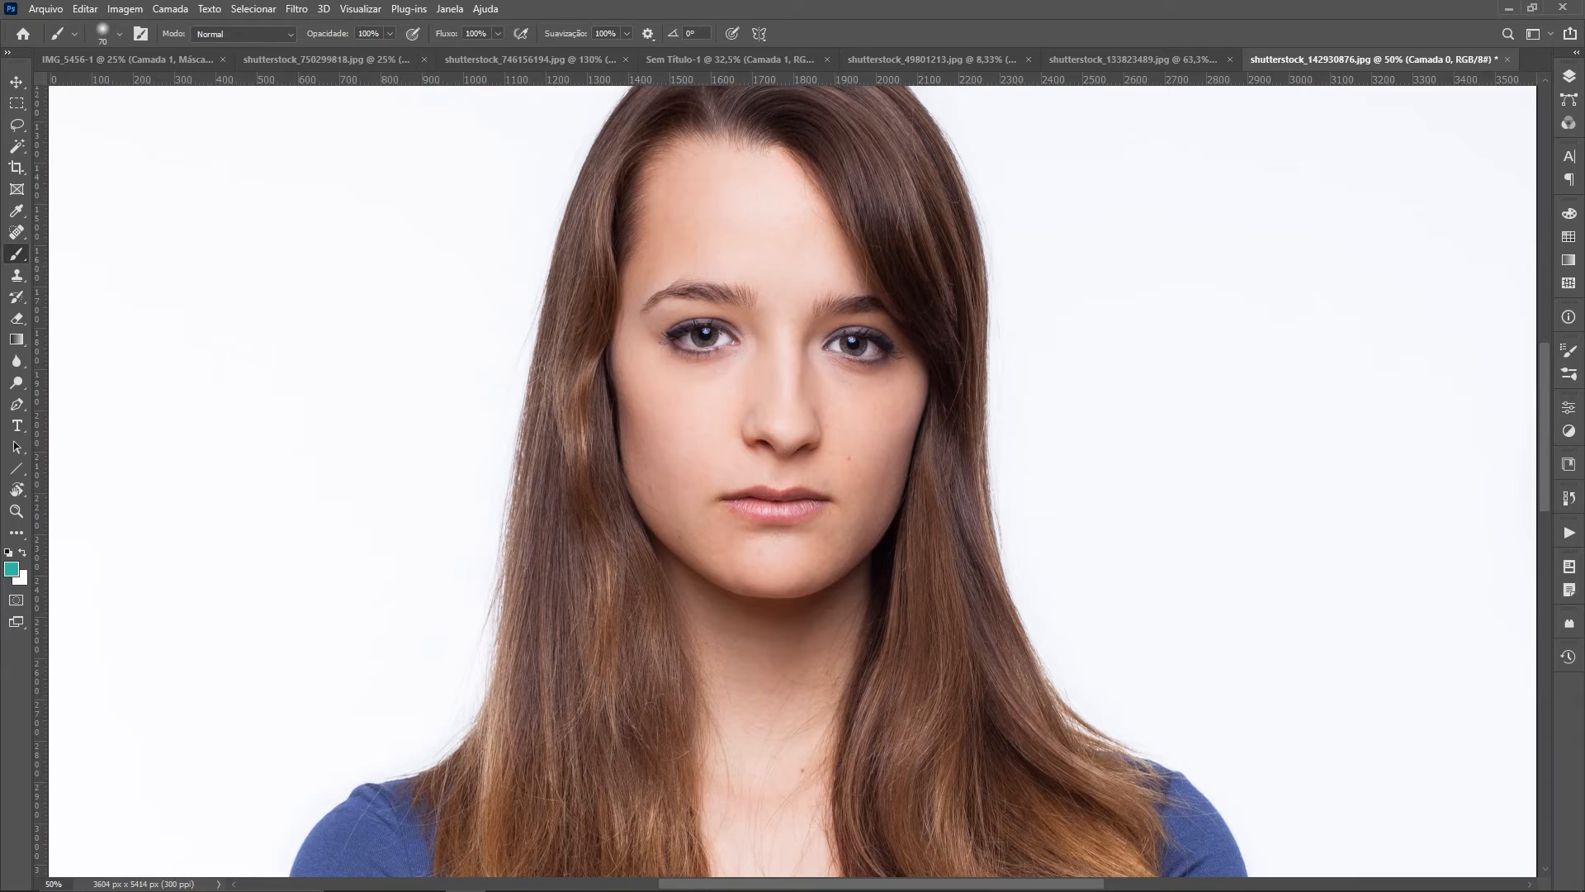
pyautogui.moveTo(1060, 318); pyautogui.dragTo(990, 409)
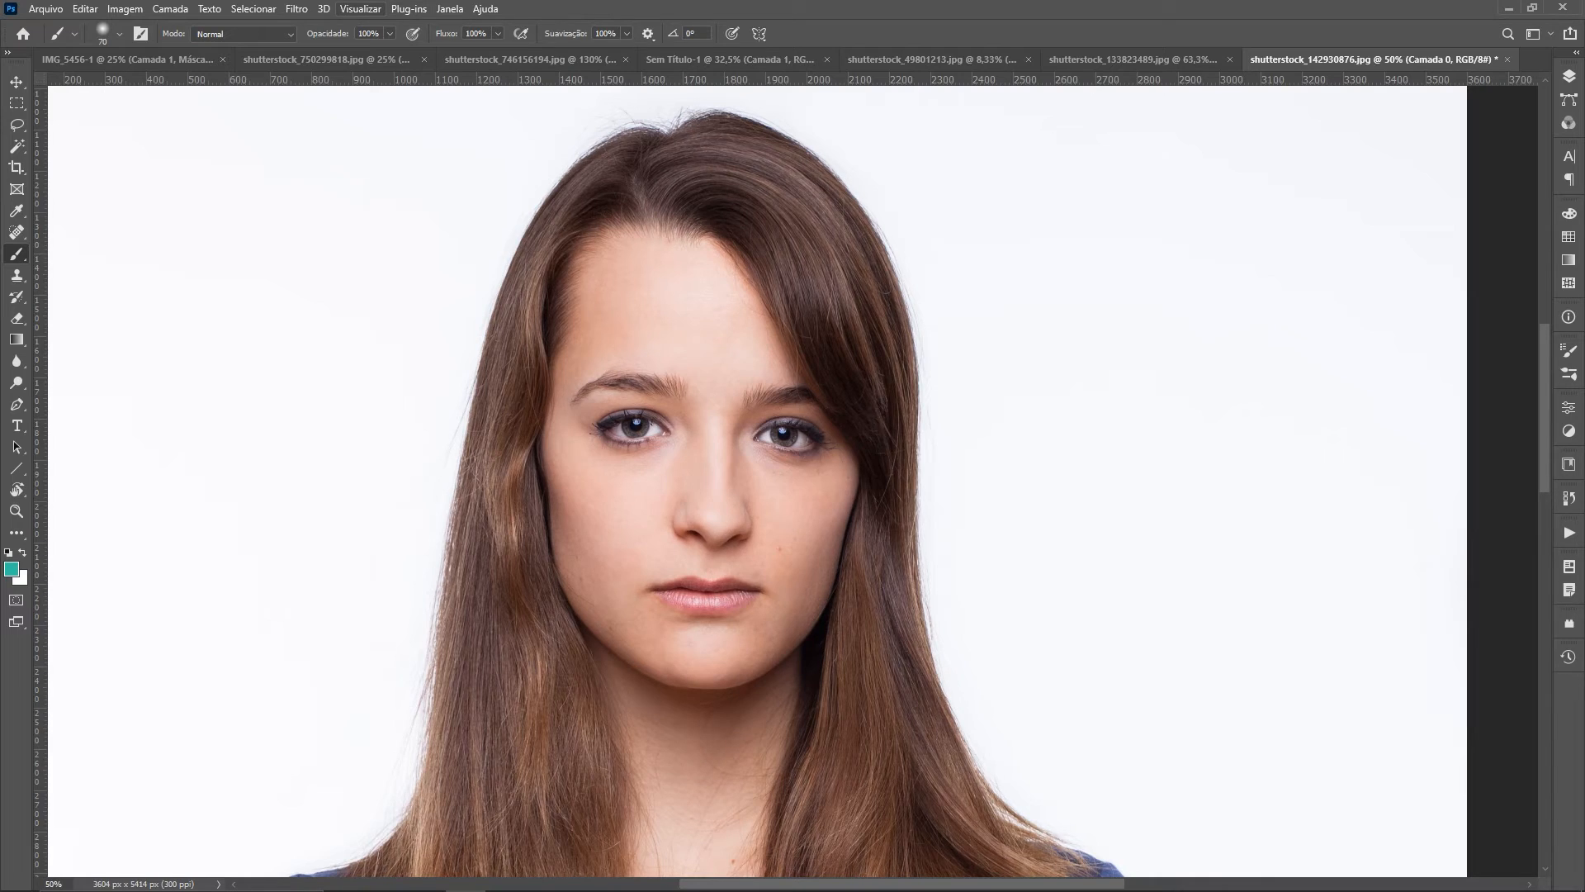
pyautogui.click(297, 8)
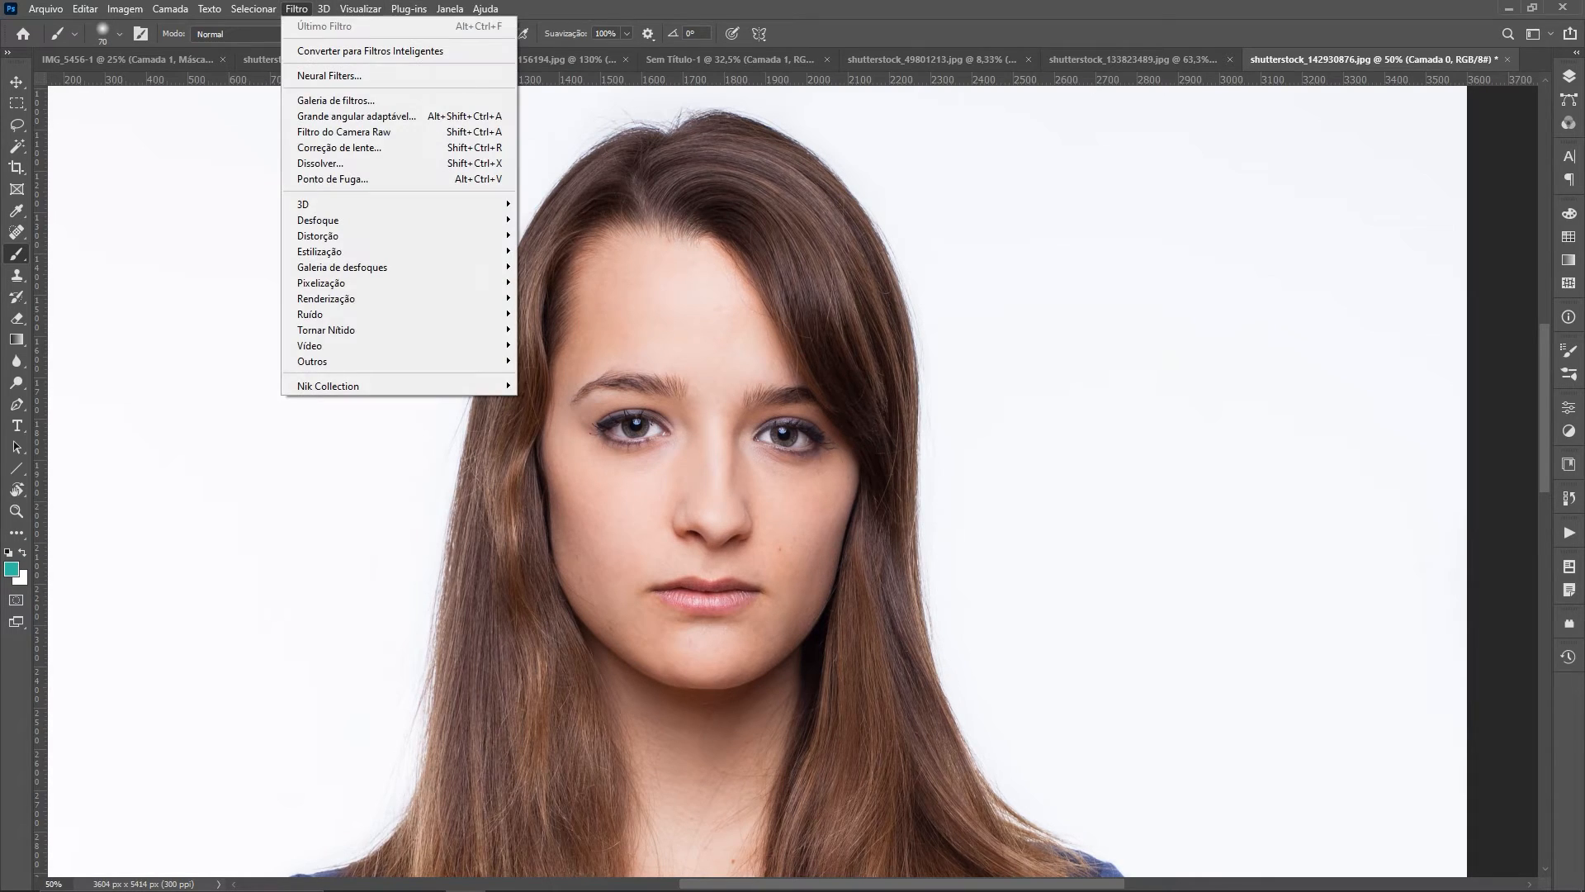
pyautogui.click(329, 75)
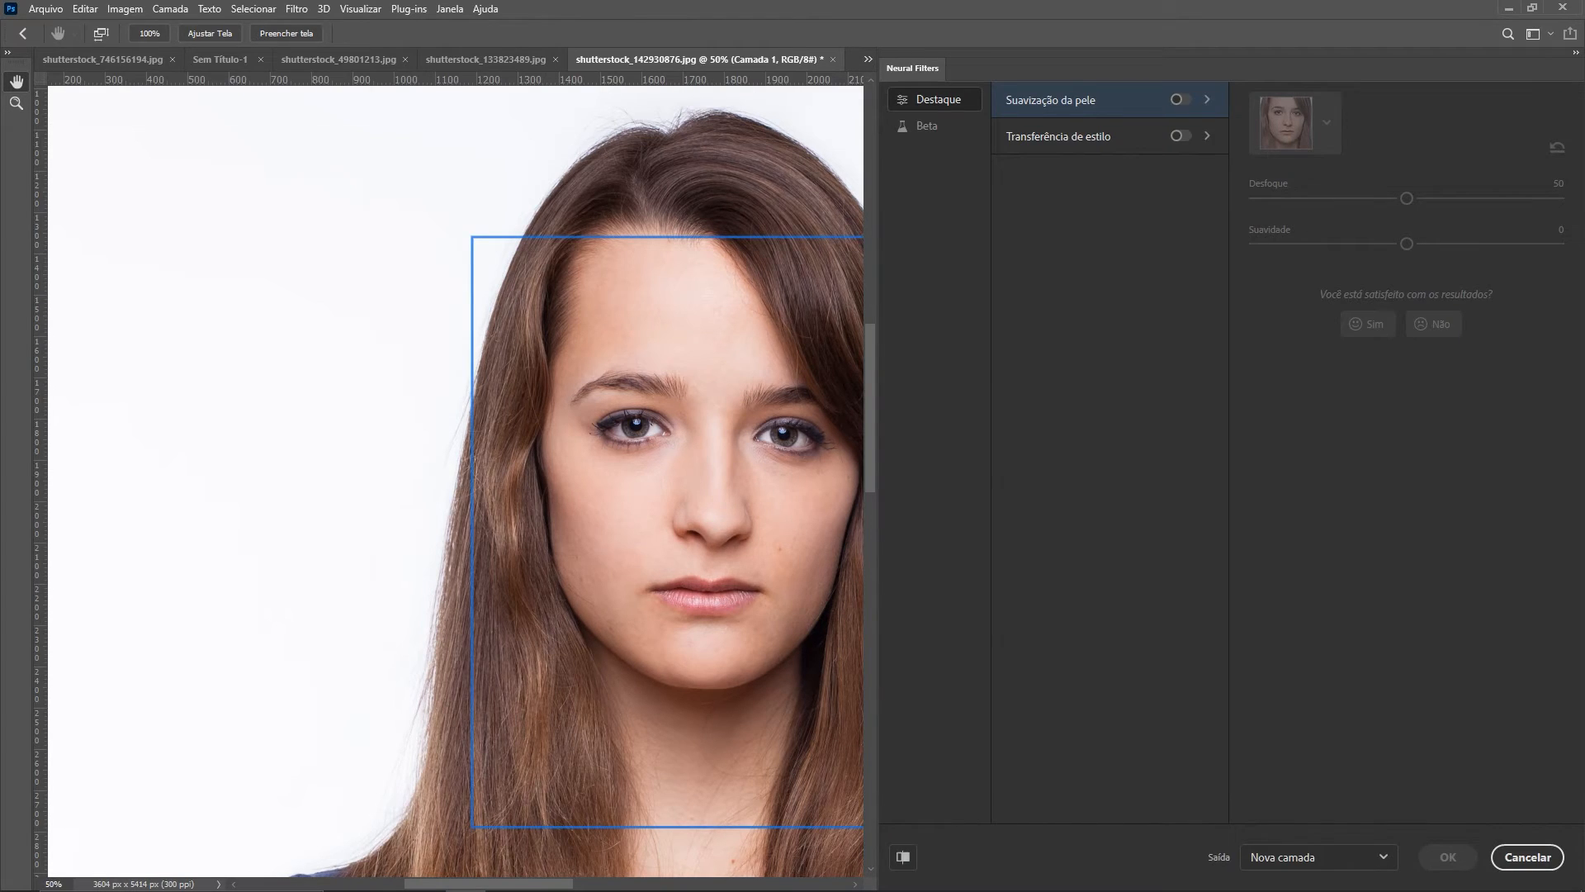
pyautogui.click(926, 126)
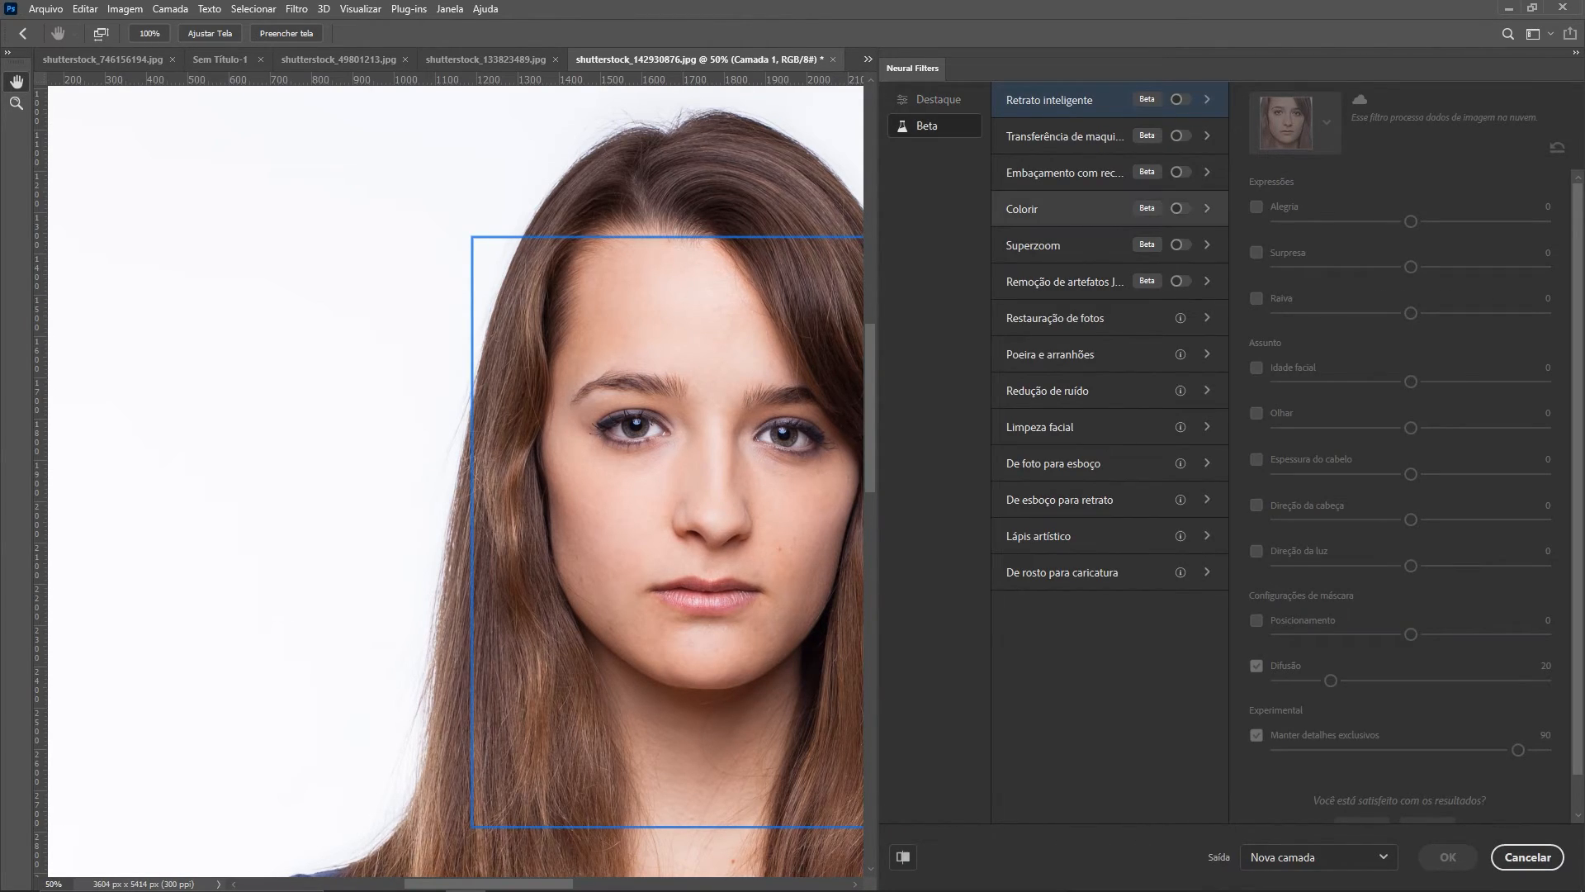
# Step: Enable makeup transfer on the portrait with shutterstock_49801213.jpg as the reference image
pyautogui.click(1065, 137)
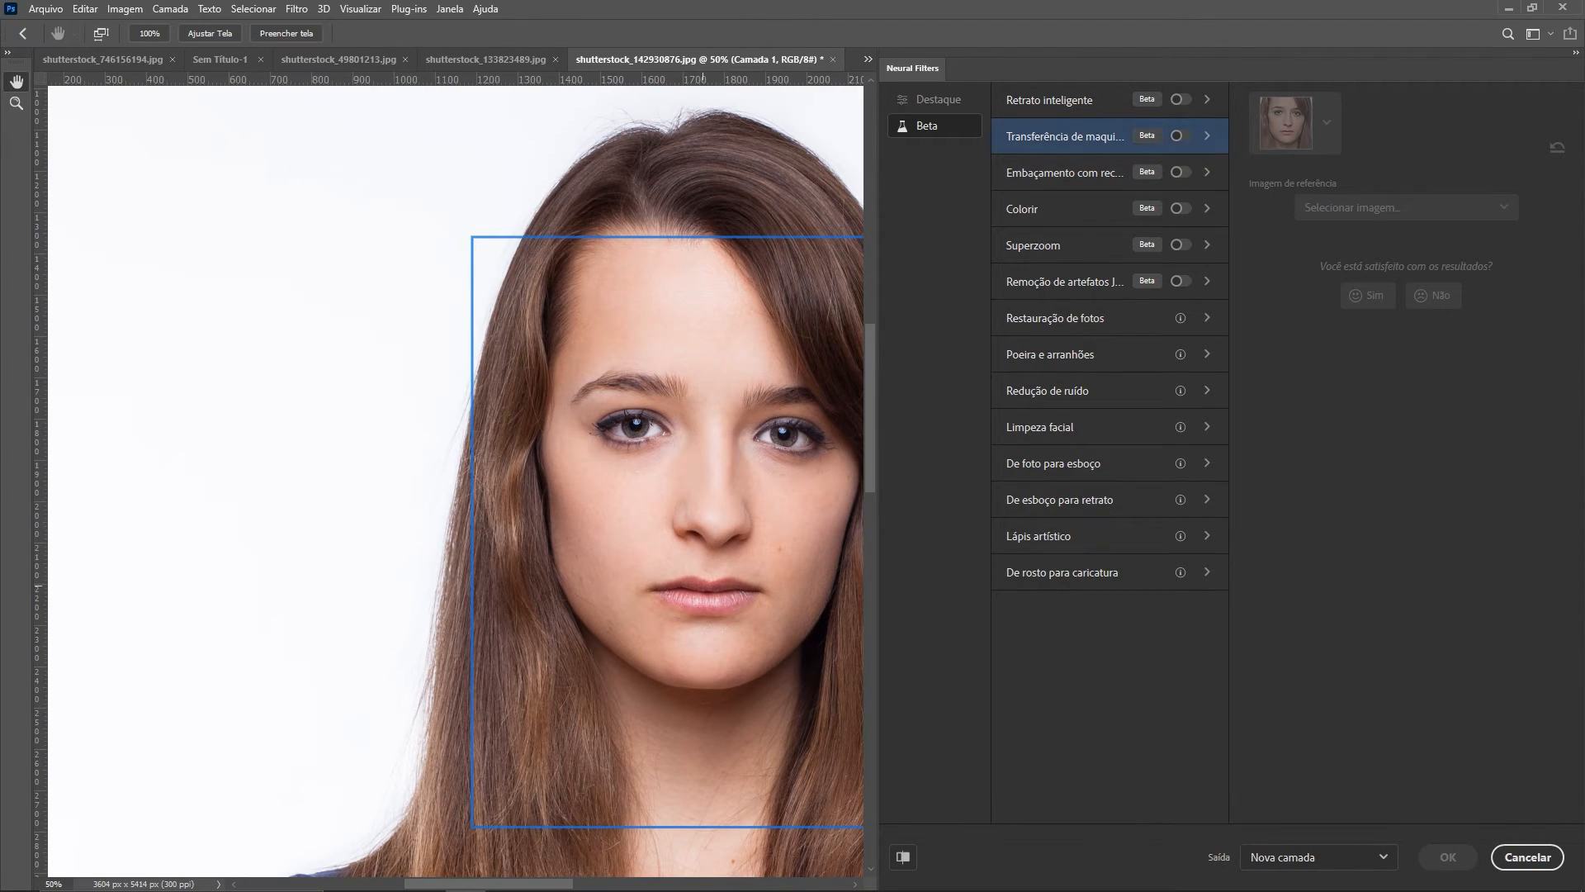
pyautogui.click(1180, 135)
pyautogui.click(1404, 207)
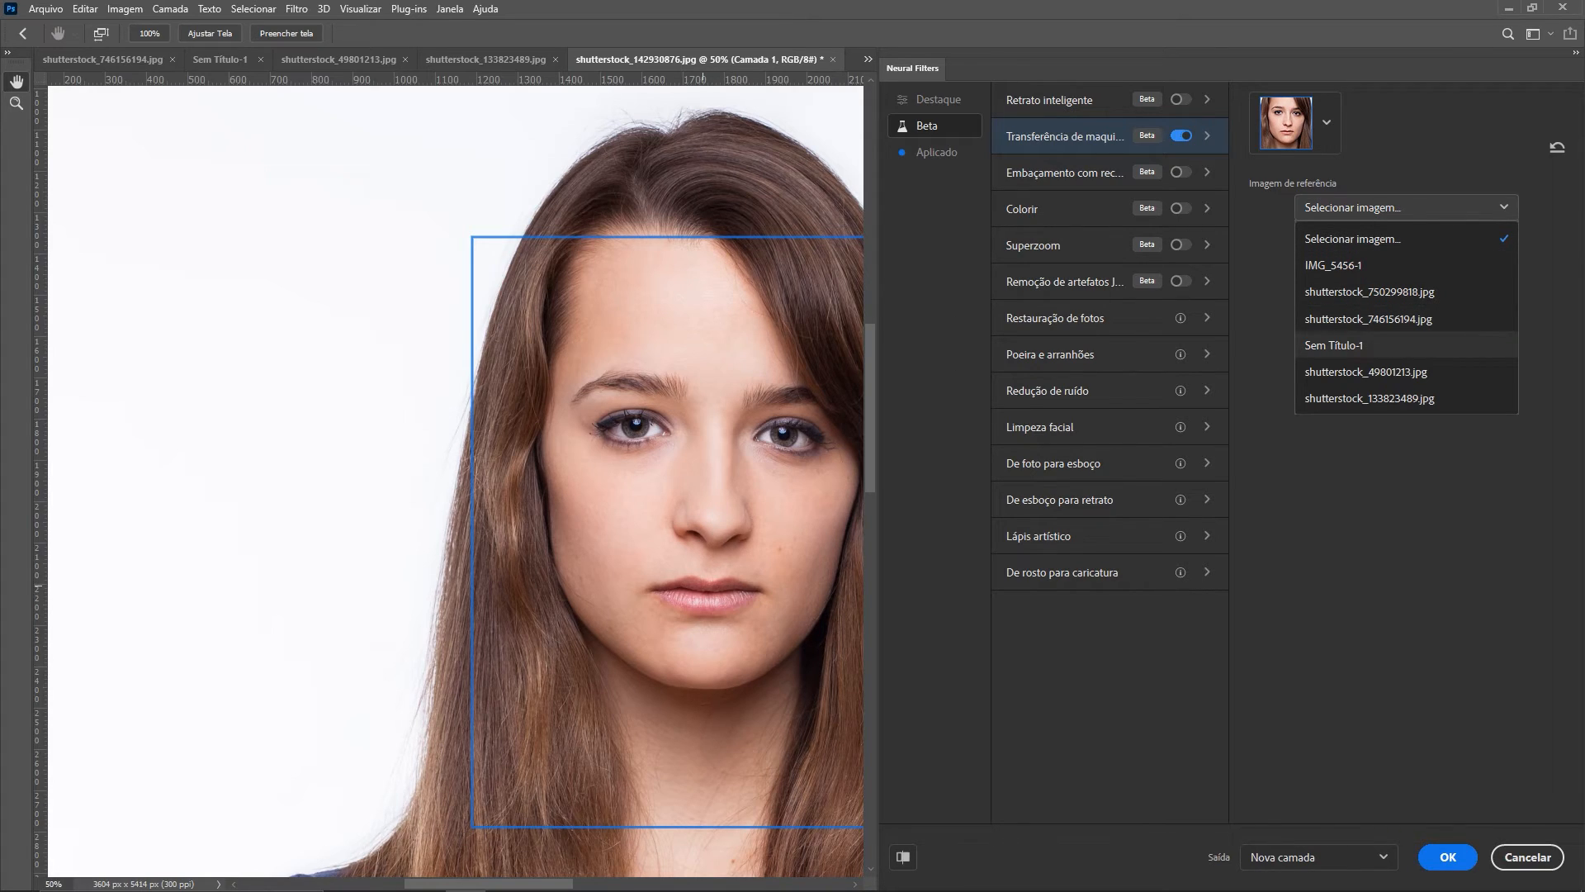
pyautogui.click(1366, 372)
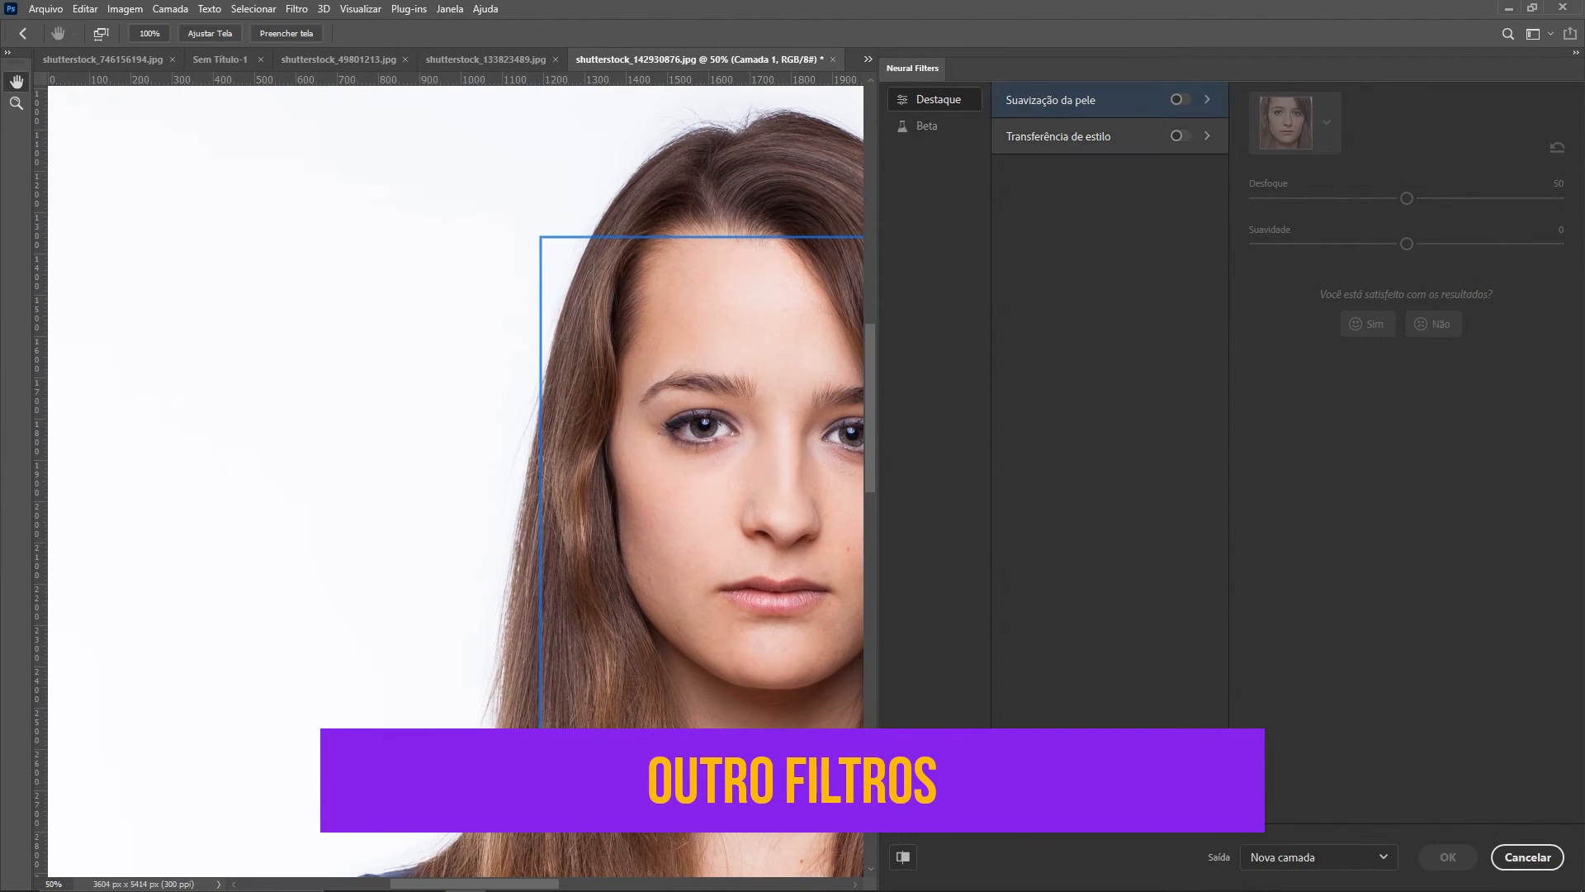
# Step: Enable style transfer with the expanded style list, try the blue starry-night style, and switch to the straw-hat portrait painting style
pyautogui.click(1060, 137)
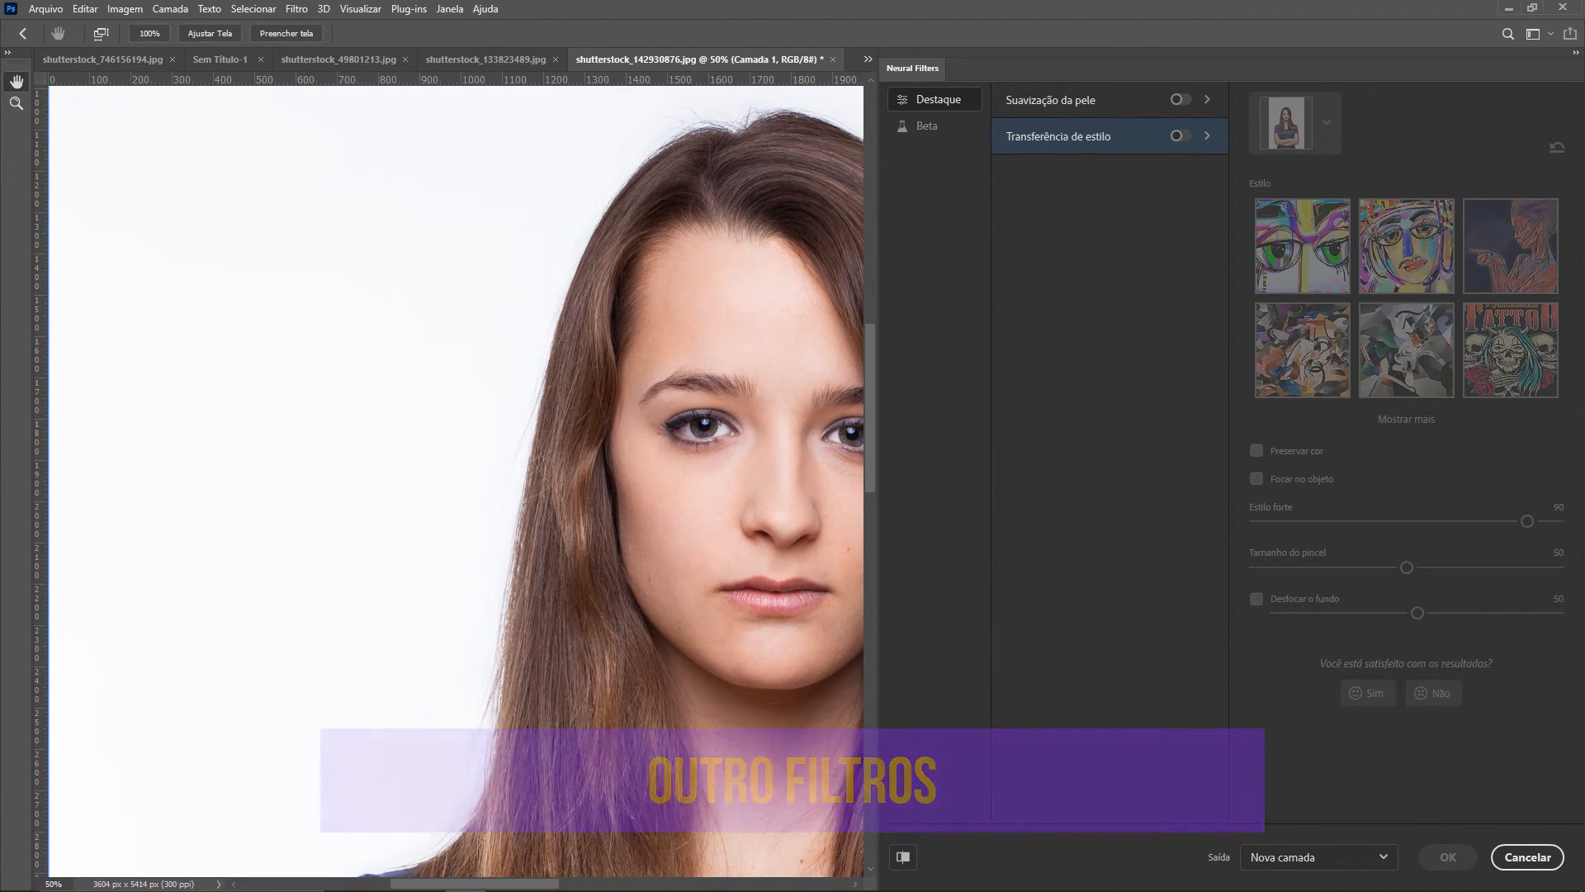
pyautogui.click(1181, 136)
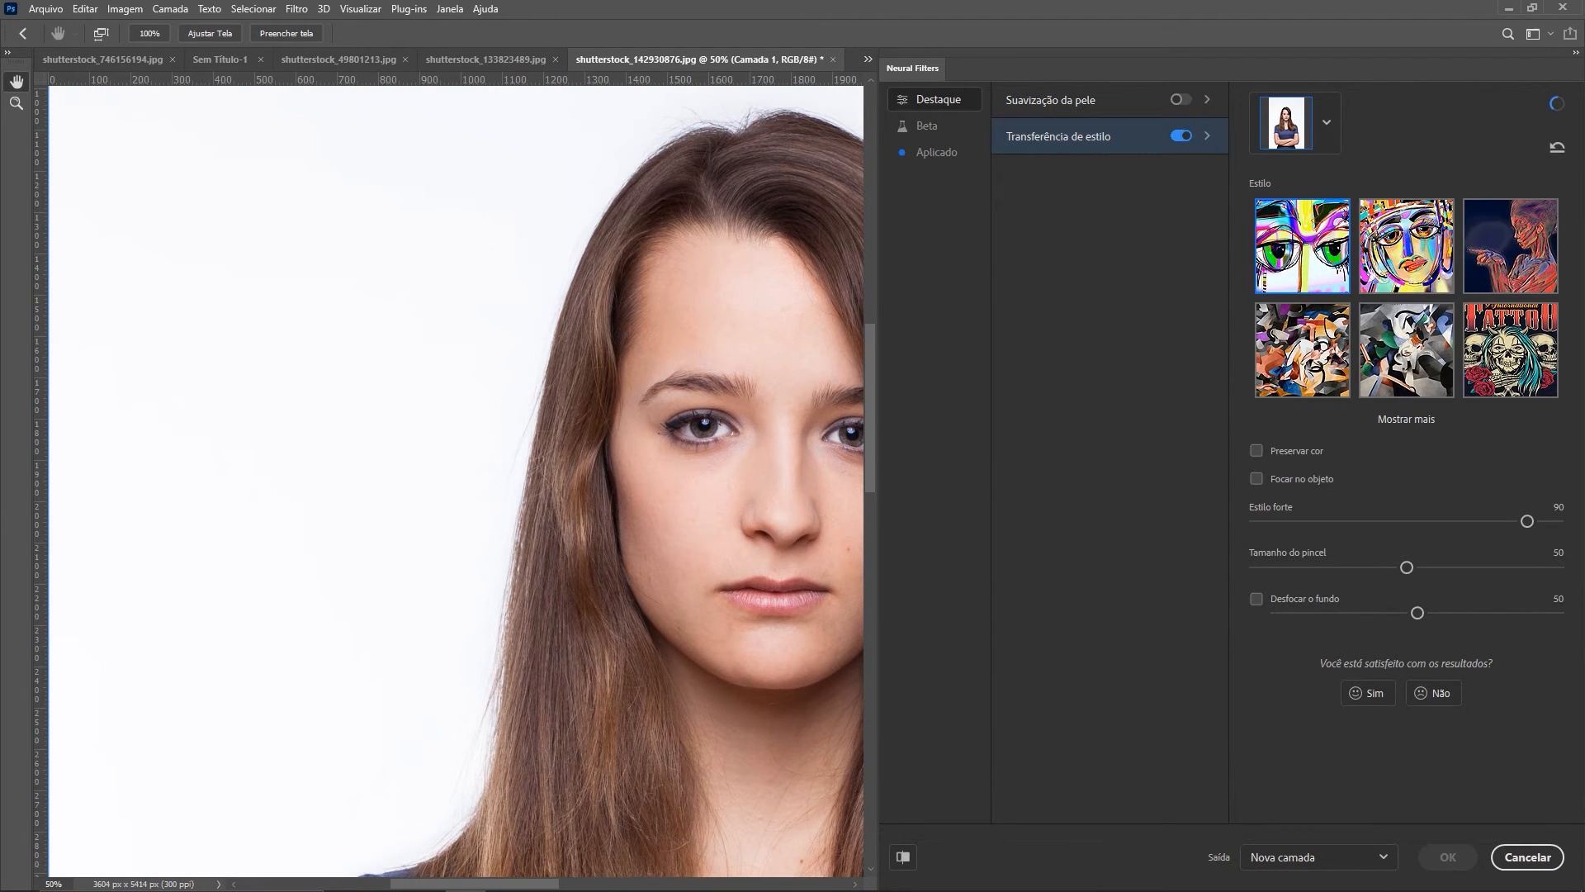
pyautogui.click(1406, 418)
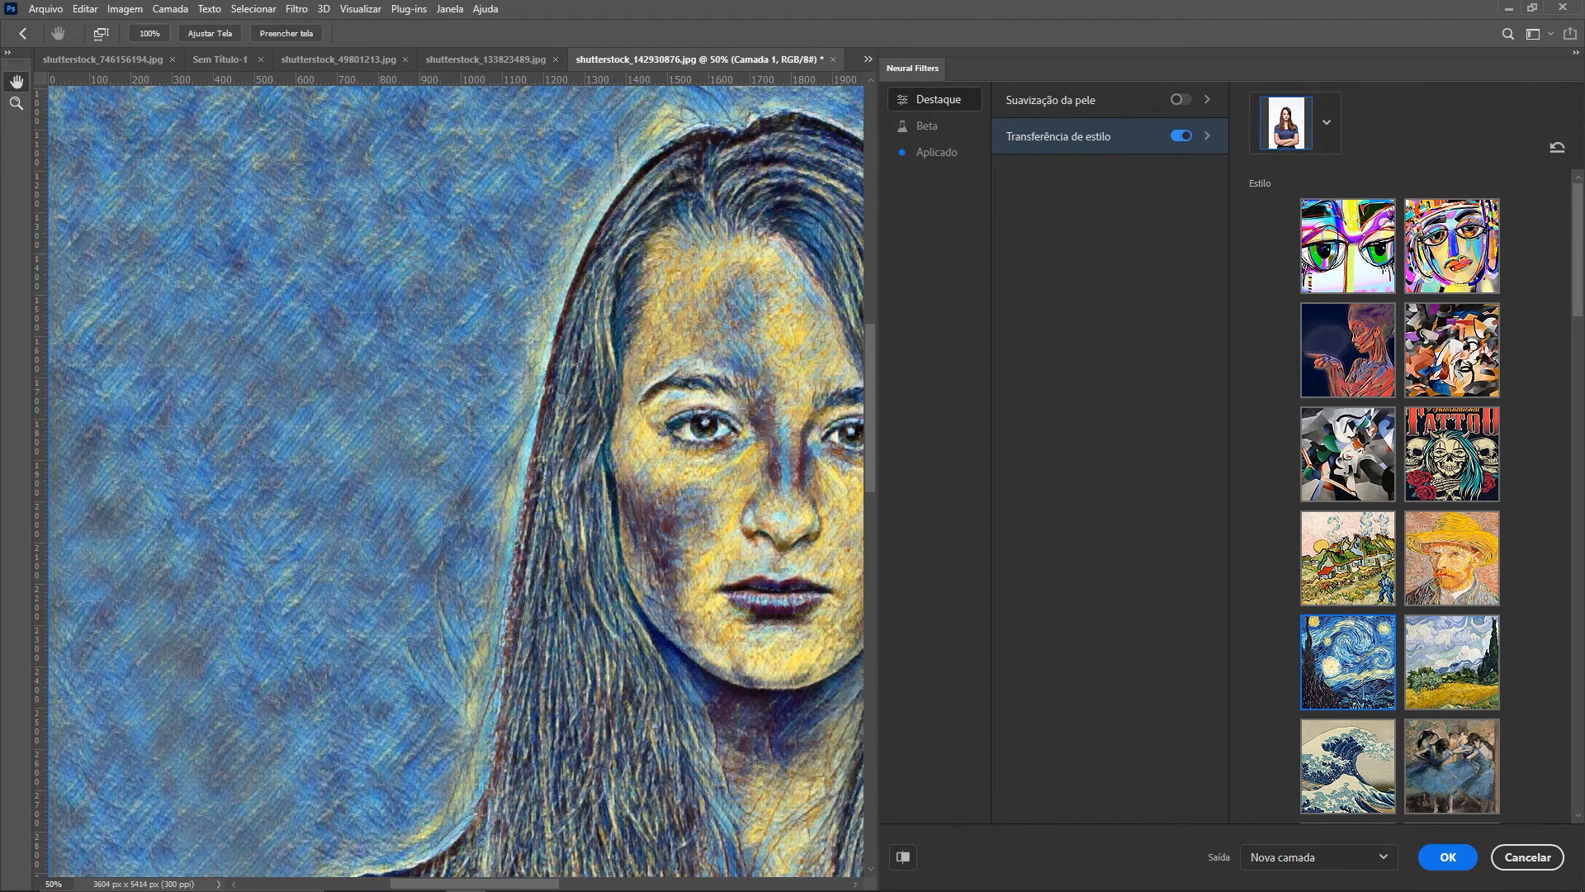
pyautogui.hotkey('ctrl', '-')
pyautogui.hotkey('ctrl', '-')
pyautogui.hotkey('ctrl', '-')
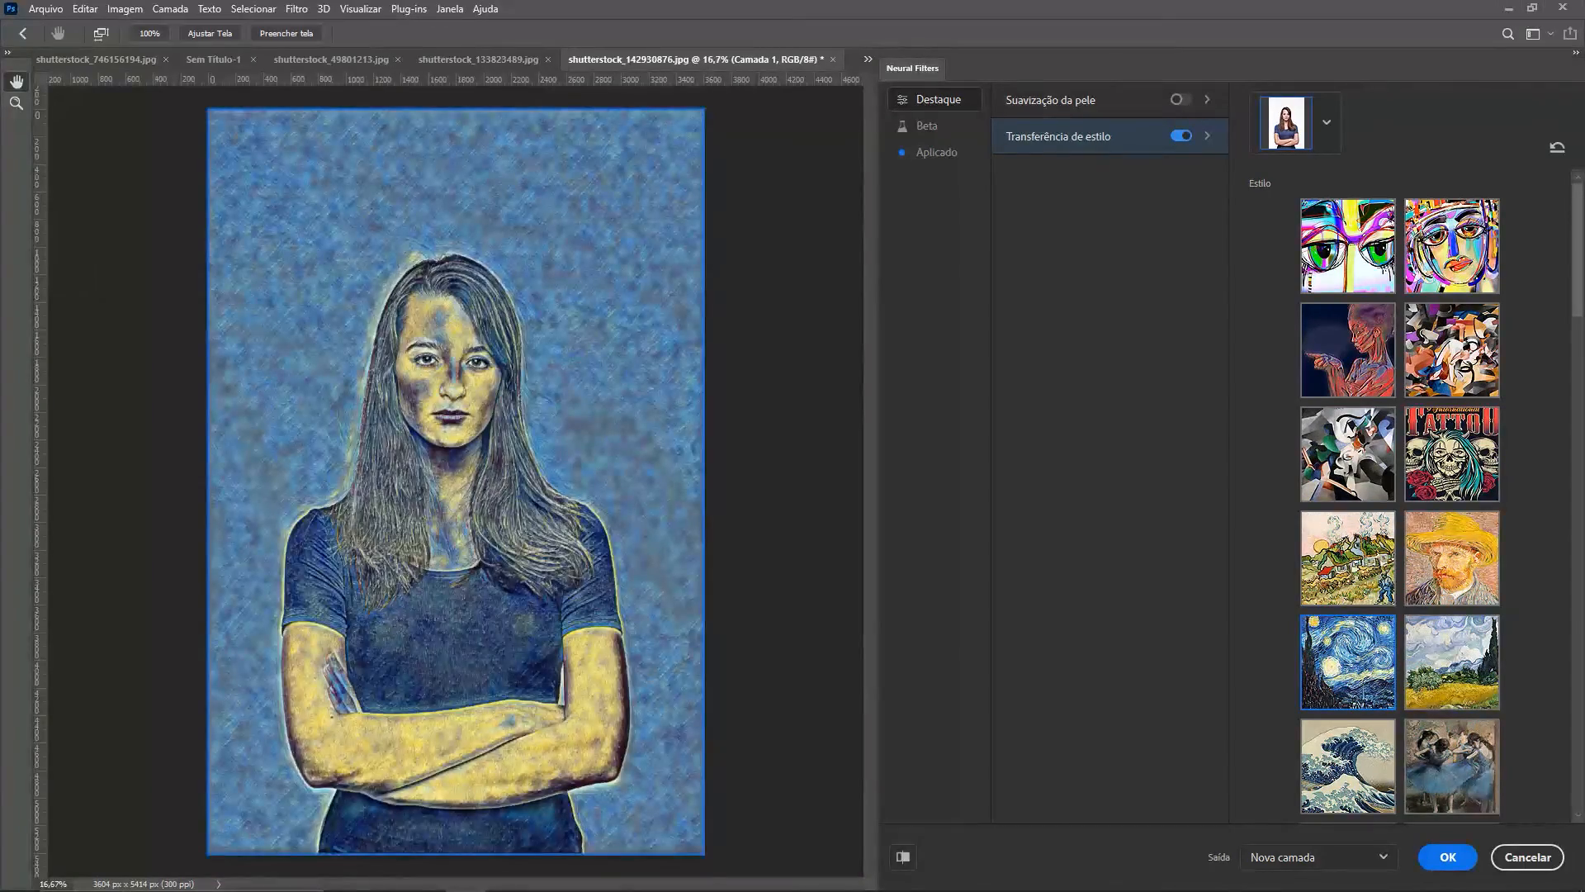
pyautogui.hotkey('ctrl', '+')
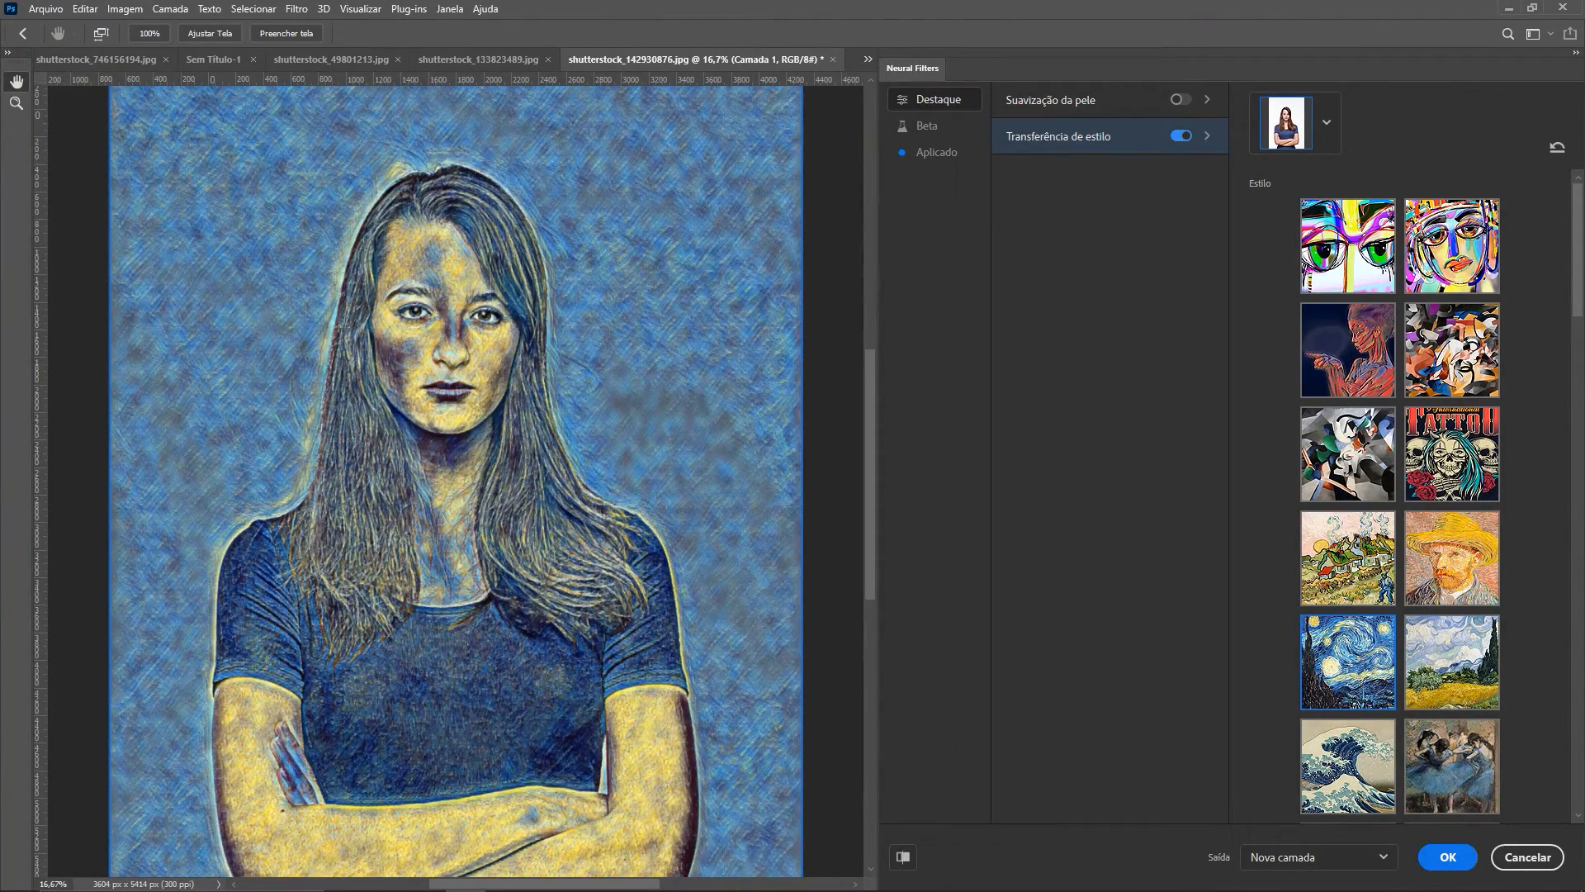
pyautogui.hotkey('ctrl', '+')
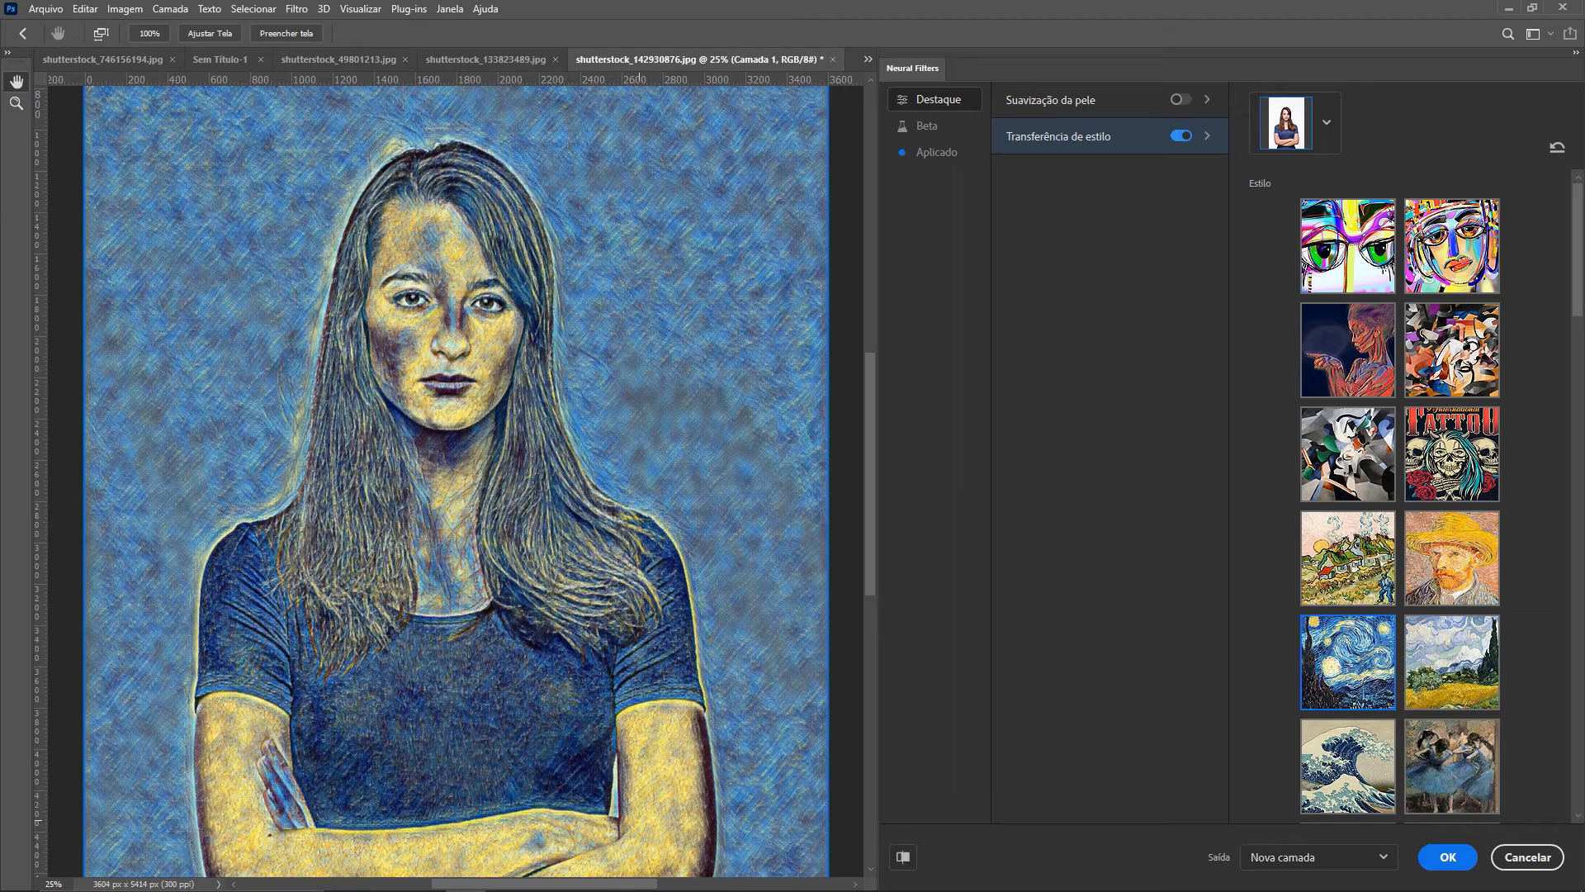
pyautogui.click(1453, 558)
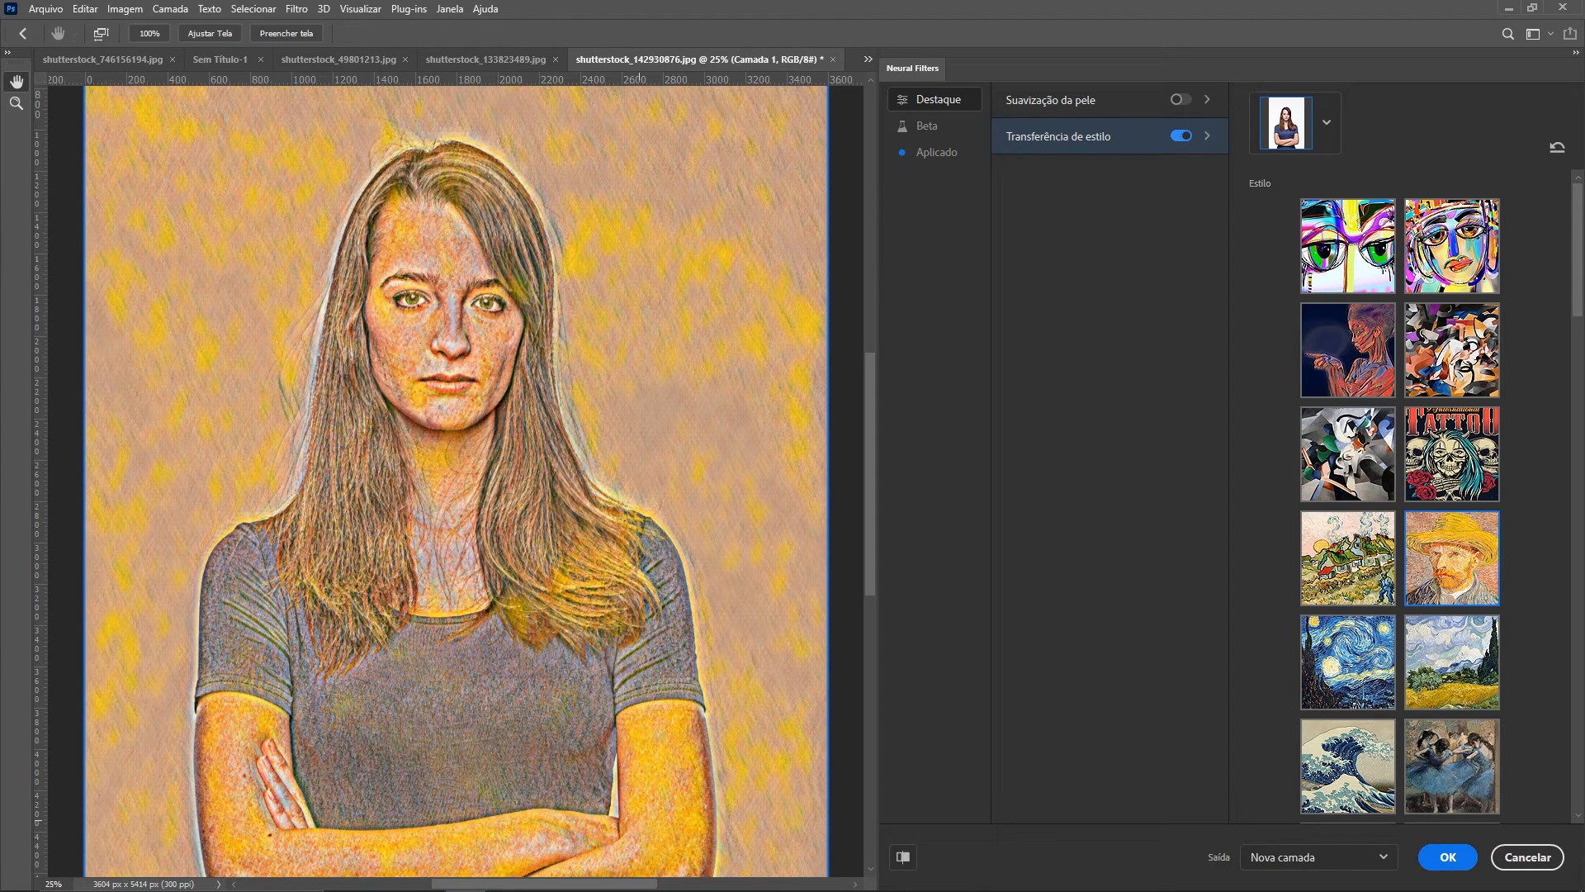
# Step: Register interest in the upcoming beta filter Restauração de fotos and dismiss the feedback form
pyautogui.click(927, 125)
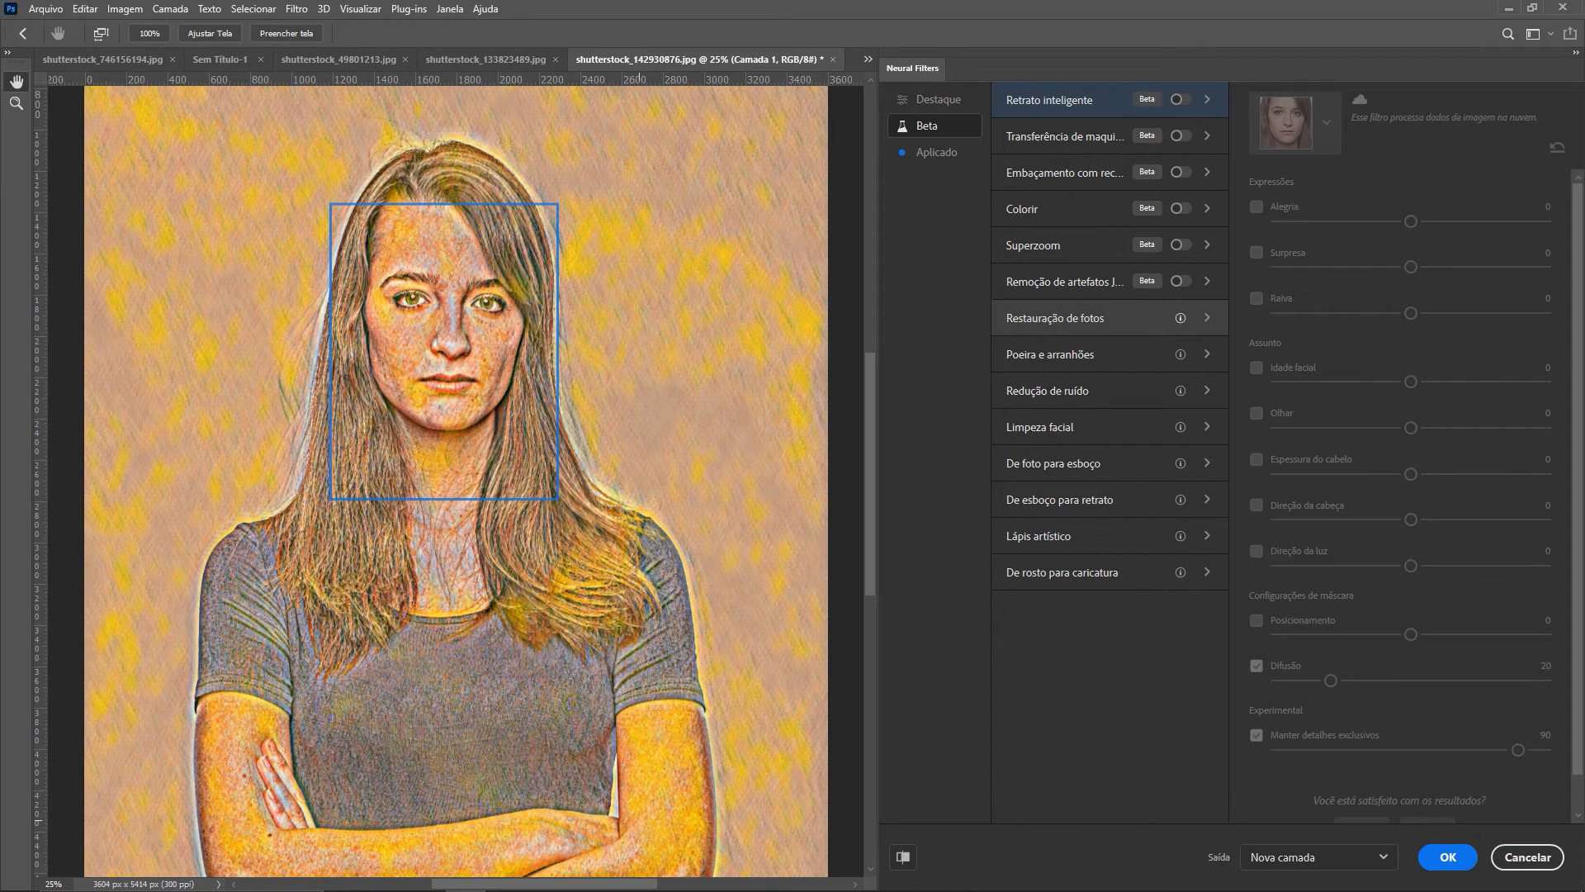
pyautogui.click(1181, 318)
pyautogui.click(1406, 357)
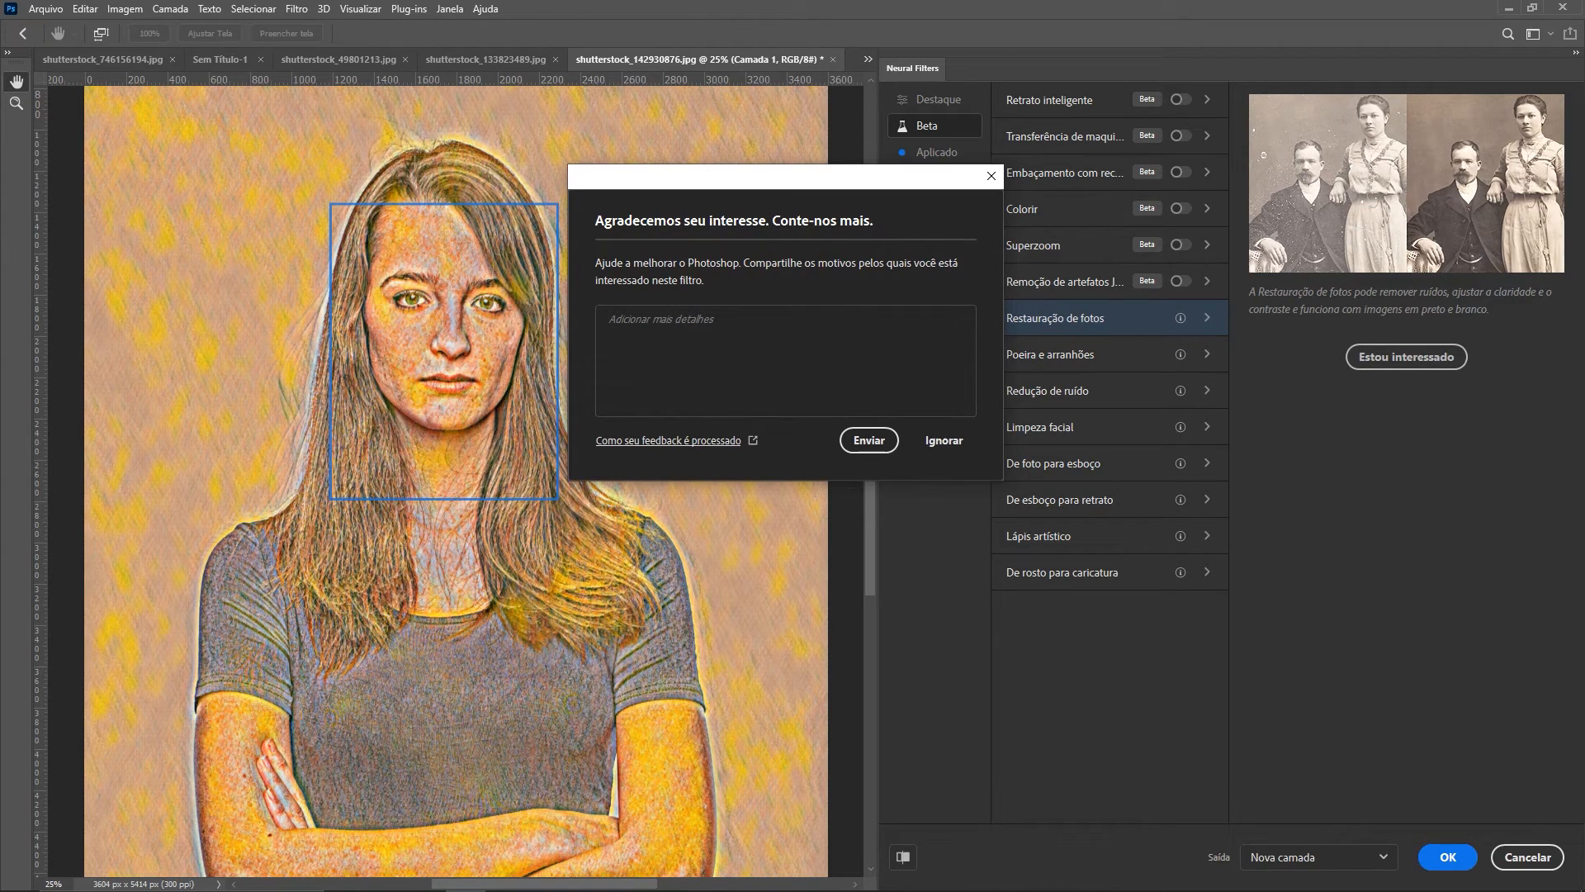
pyautogui.click(992, 175)
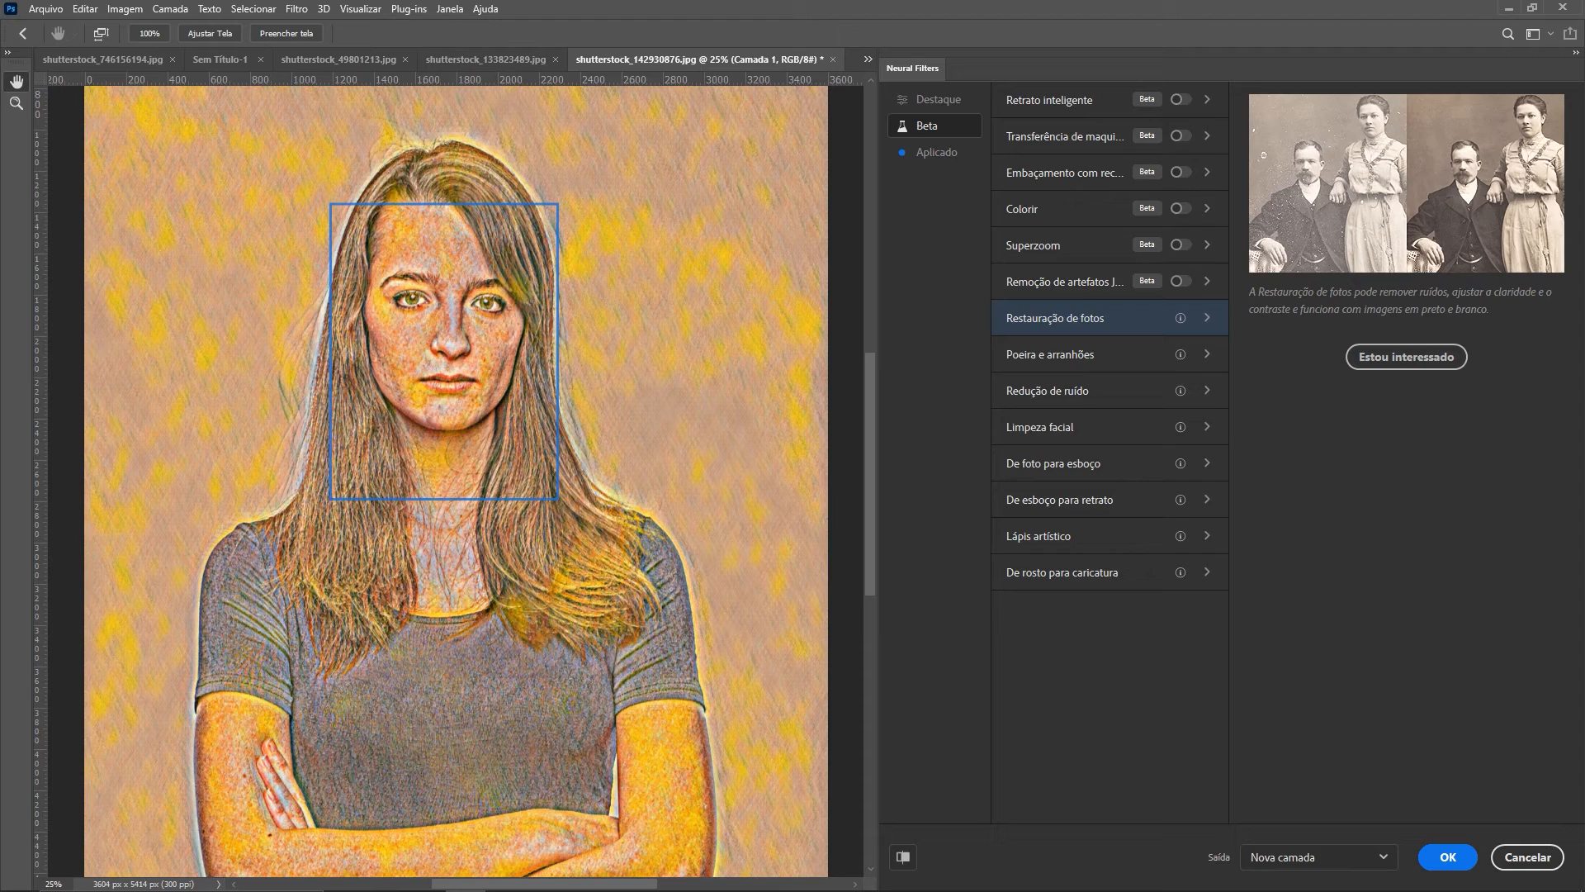
# Step: Show the settings and description of the beta filter Embaçamento com reconhecimento de profundidade
pyautogui.click(1065, 172)
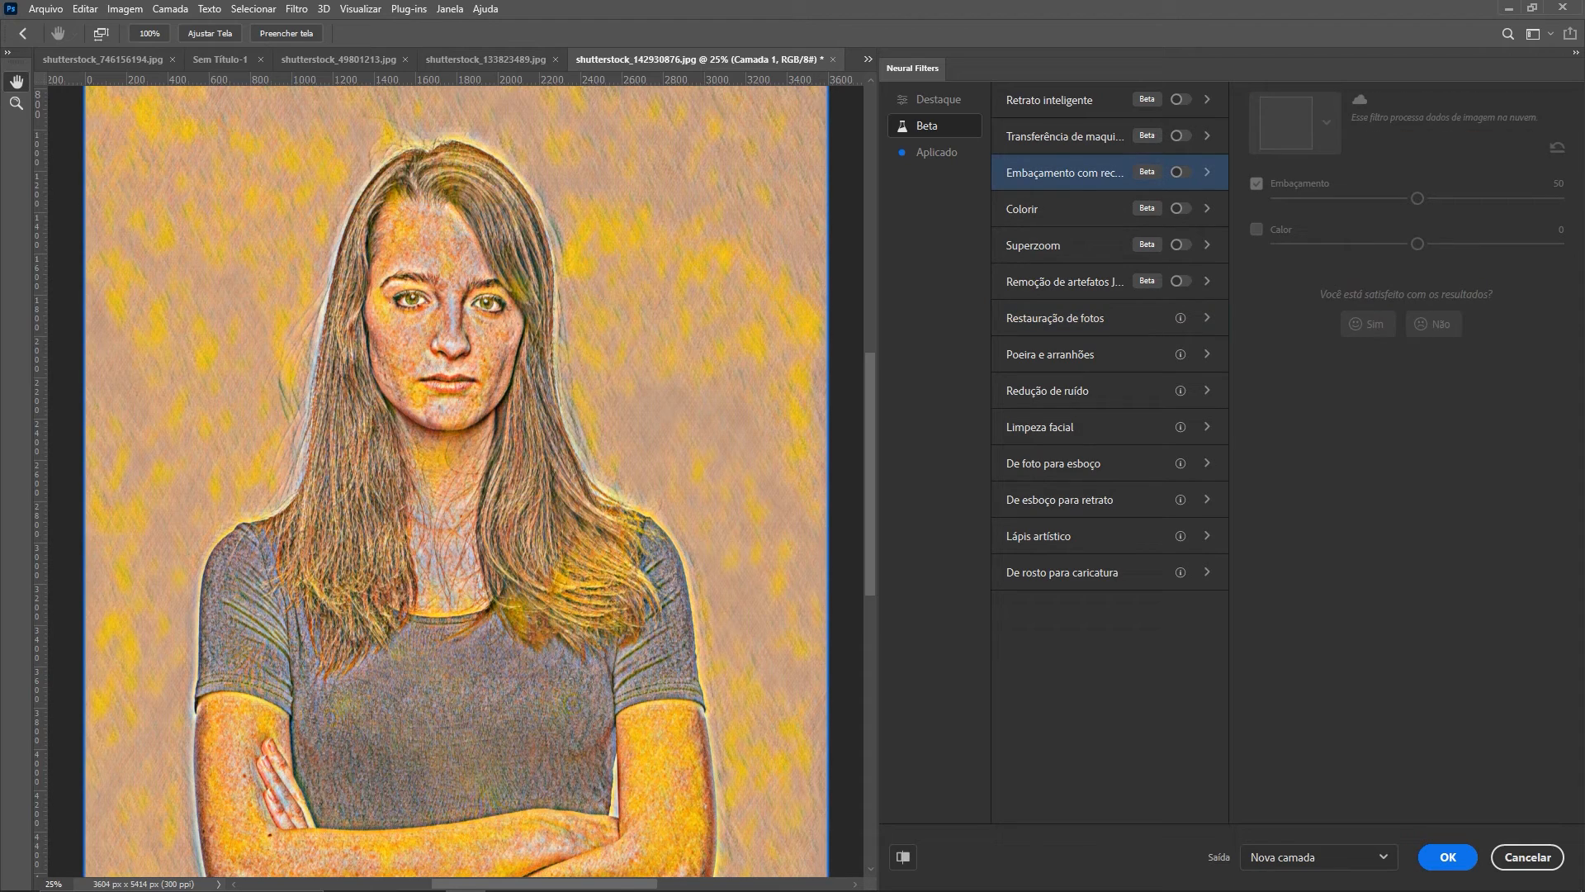
pyautogui.moveTo(1065, 173)
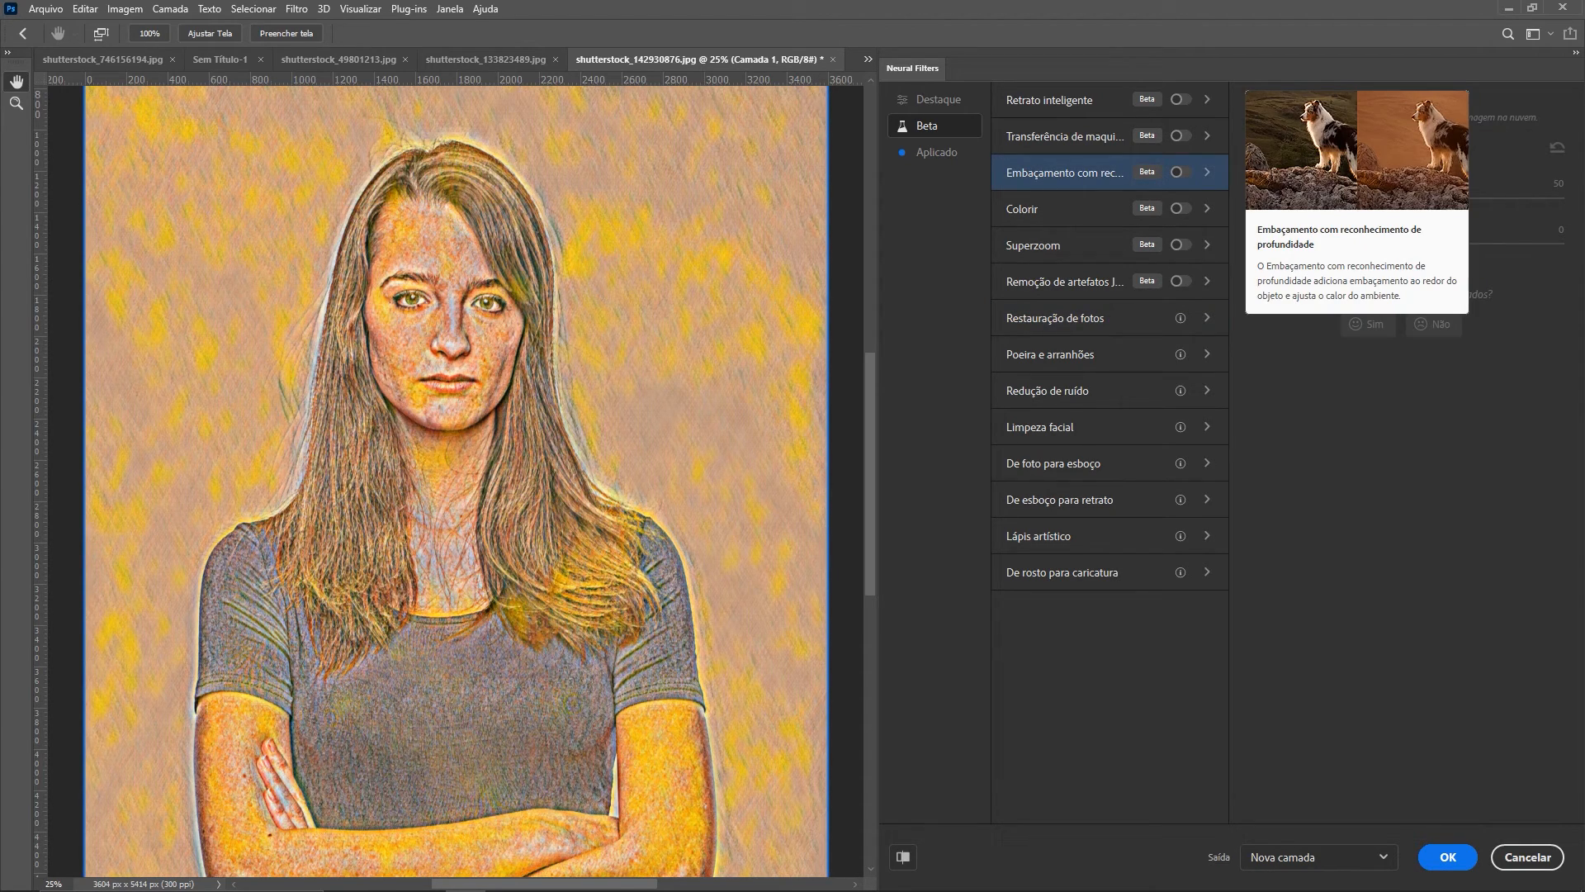